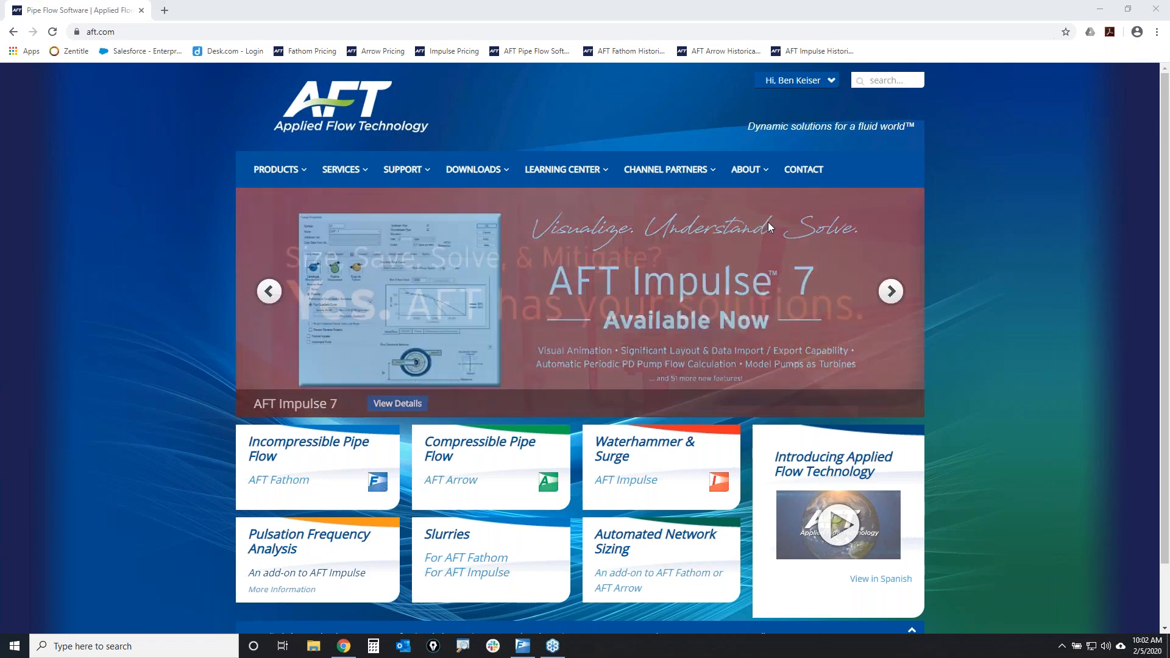
Open AFT's Manage Notifications page and review the email opt-in choices, including the maintenance notifications for Fathom, Arrow and Impulse
mouse_move(402, 175)
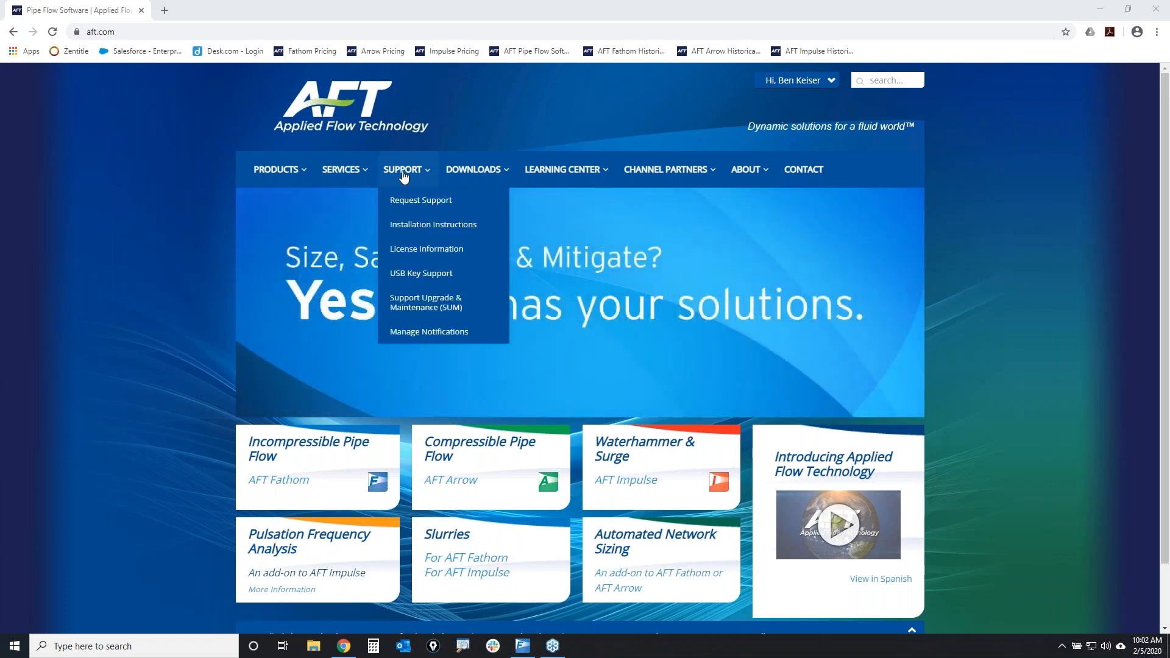
left_click(426, 333)
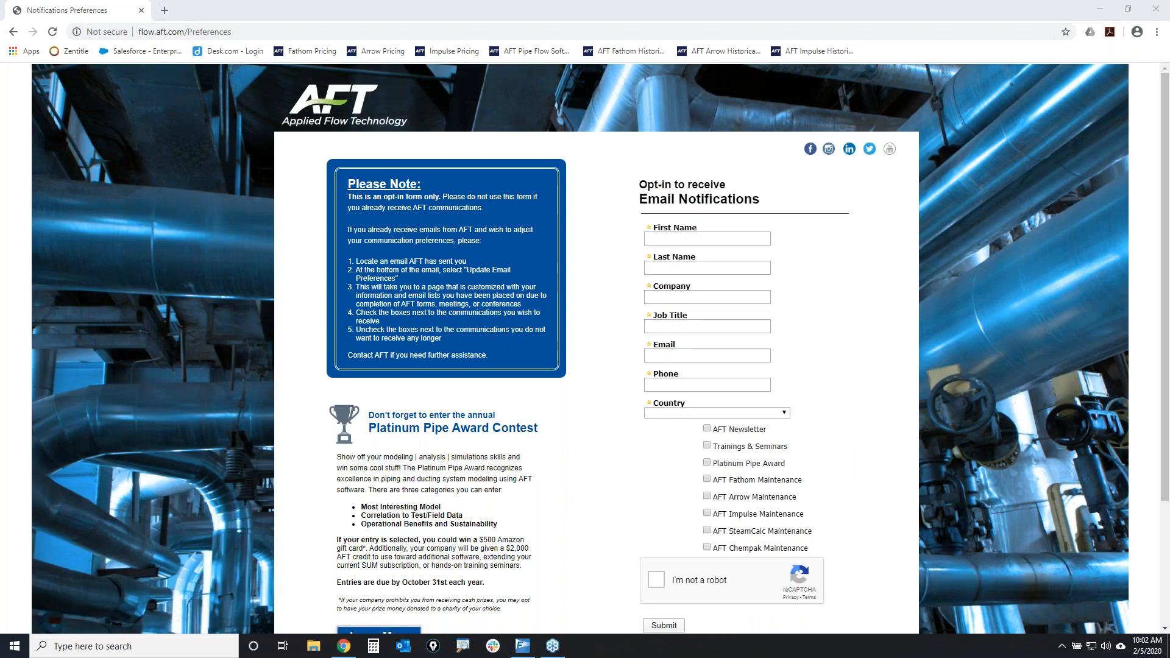
mouse_move(628, 425)
left_mouse_down()
mouse_move(697, 563)
mouse_move(687, 408)
left_mouse_up()
mouse_move(692, 469)
left_mouse_down()
mouse_move(803, 466)
mouse_move(815, 505)
mouse_move(801, 518)
mouse_move(719, 523)
mouse_move(691, 482)
mouse_move(701, 466)
left_mouse_up()
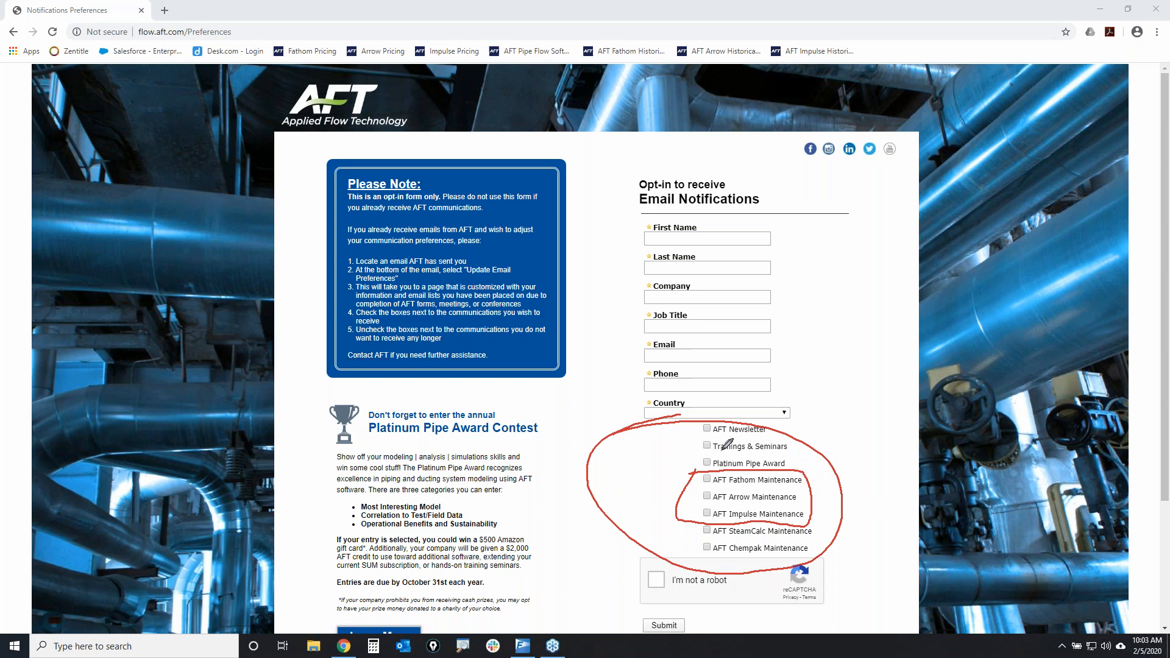
mouse_move(687, 434)
left_mouse_down()
mouse_move(790, 419)
mouse_move(693, 419)
mouse_move(696, 434)
left_mouse_up()
key("Escape")
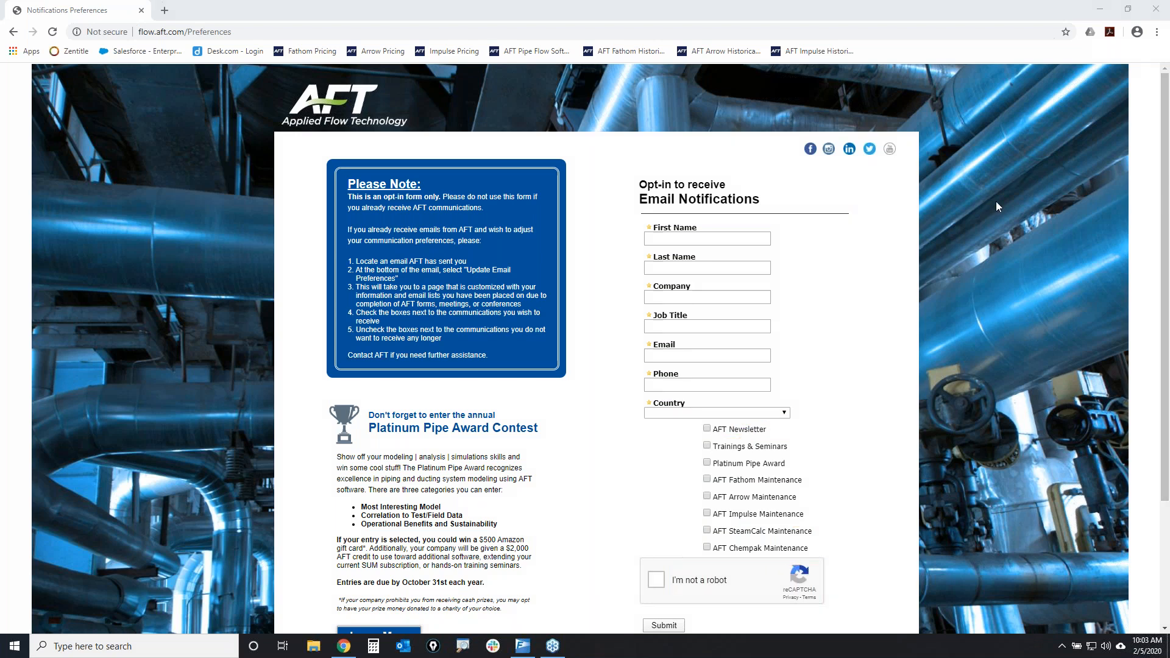
Switch to AFT Fathom and start importing a piping layout from a Piping Component File (.pcf)
left_click(709, 9)
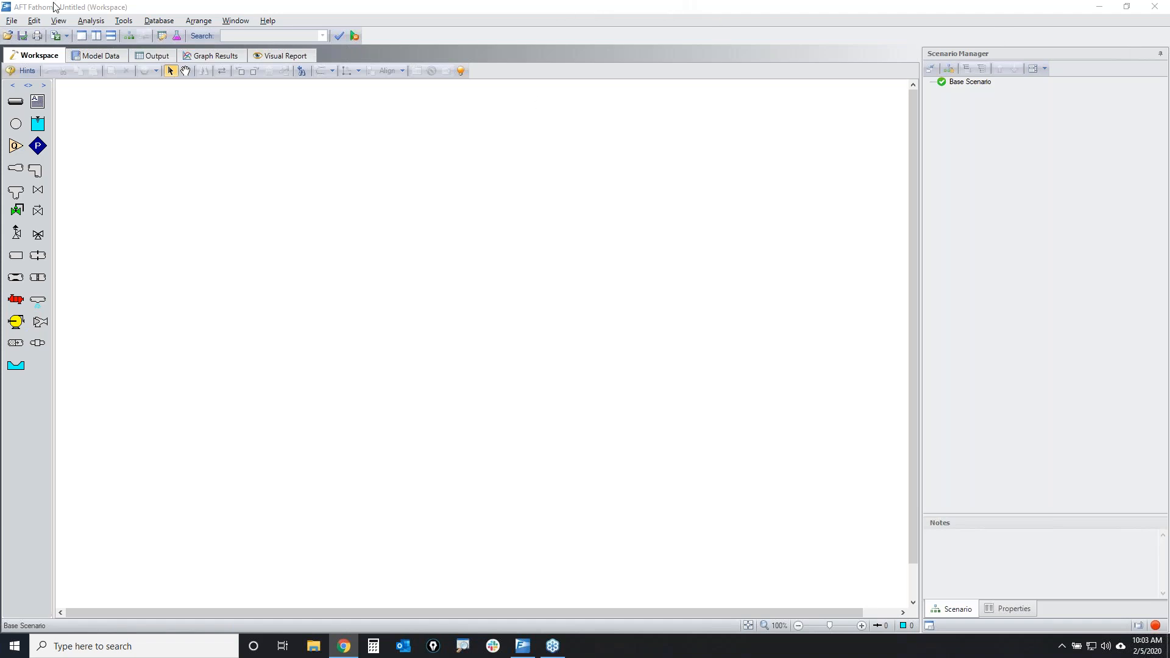
left_click(8, 22)
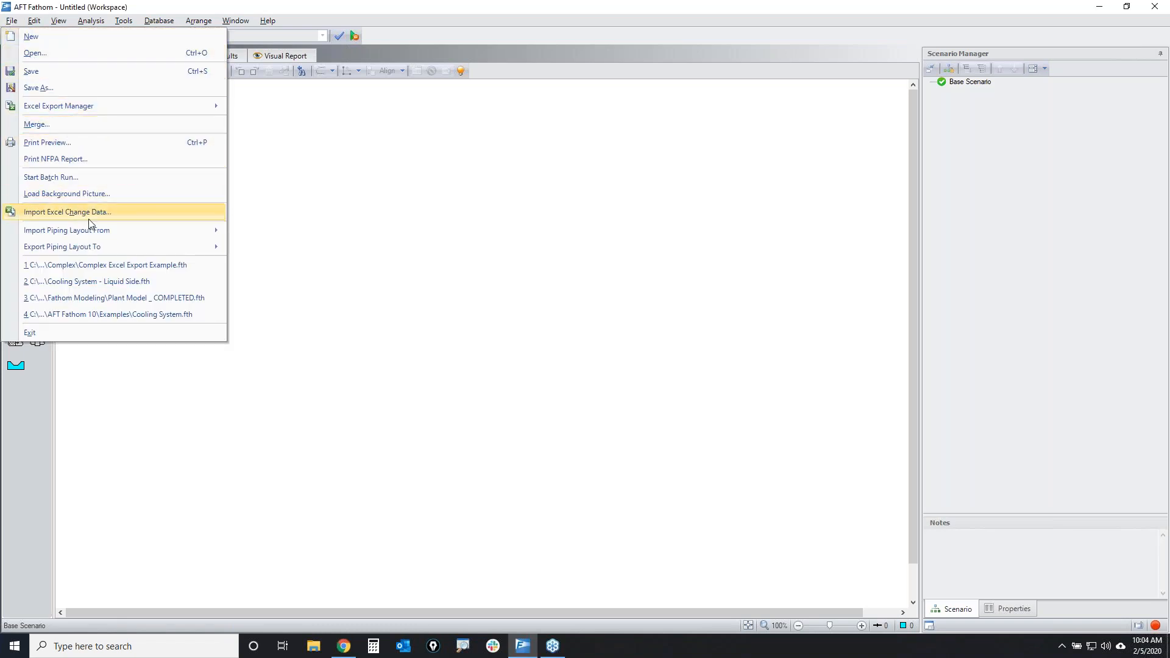
mouse_move(95, 233)
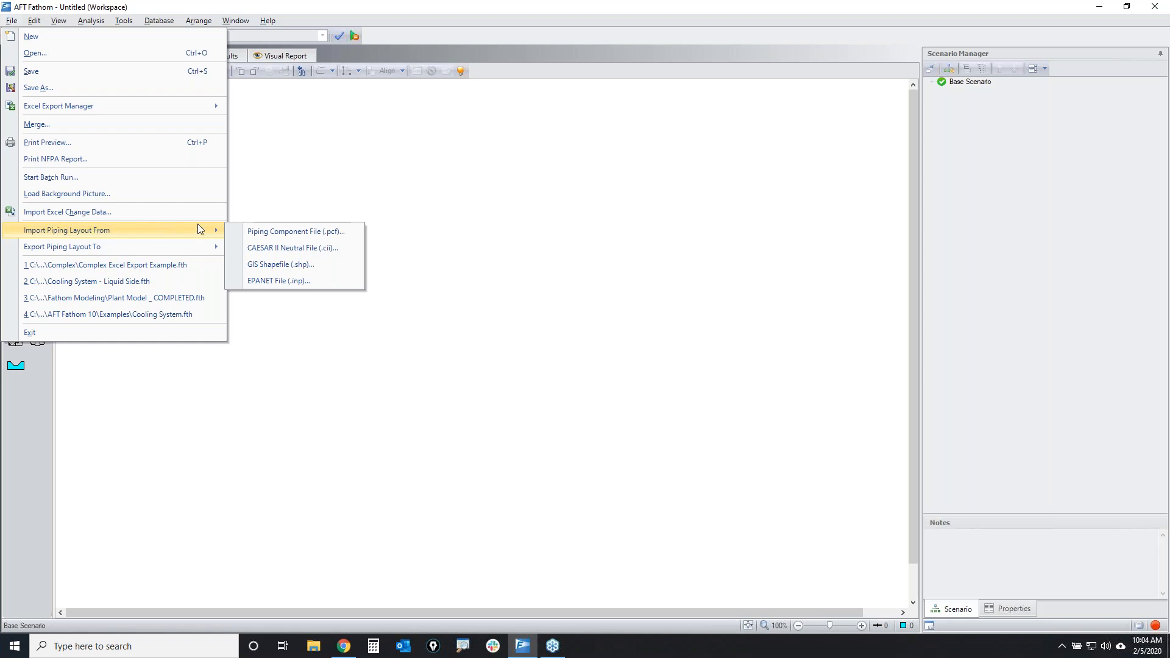
left_click(325, 235)
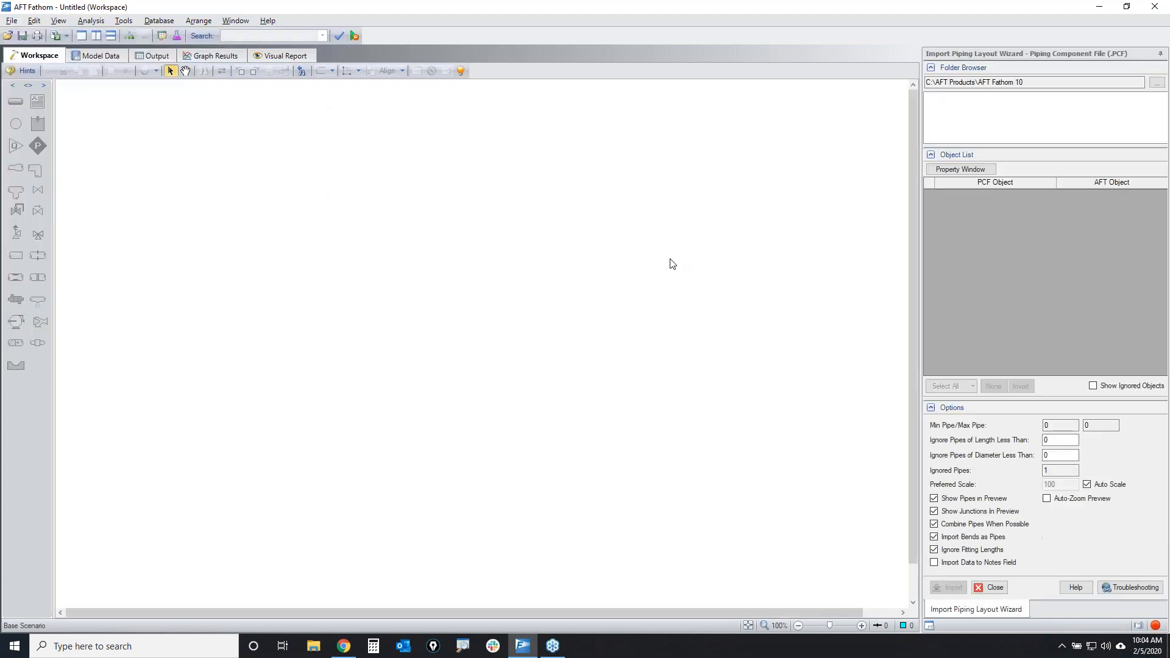
mouse_move(1162, 81)
left_mouse_down()
mouse_move(1002, 73)
mouse_move(911, 452)
mouse_move(1043, 566)
mouse_move(1165, 354)
mouse_move(1157, 73)
left_mouse_up()
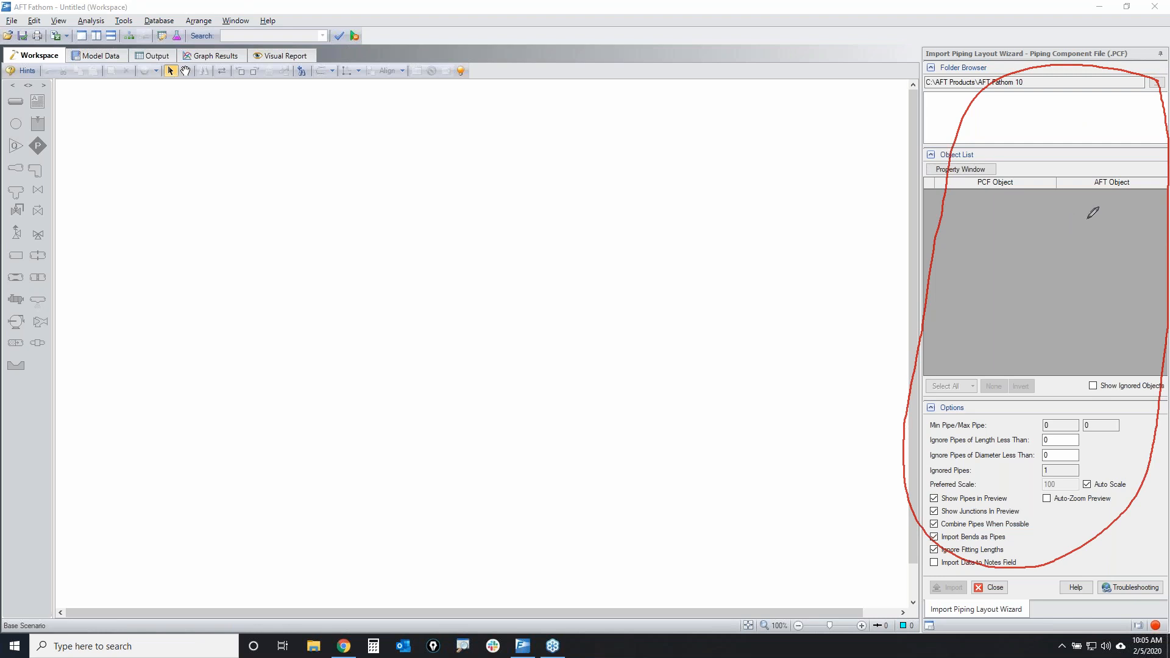
key("Escape")
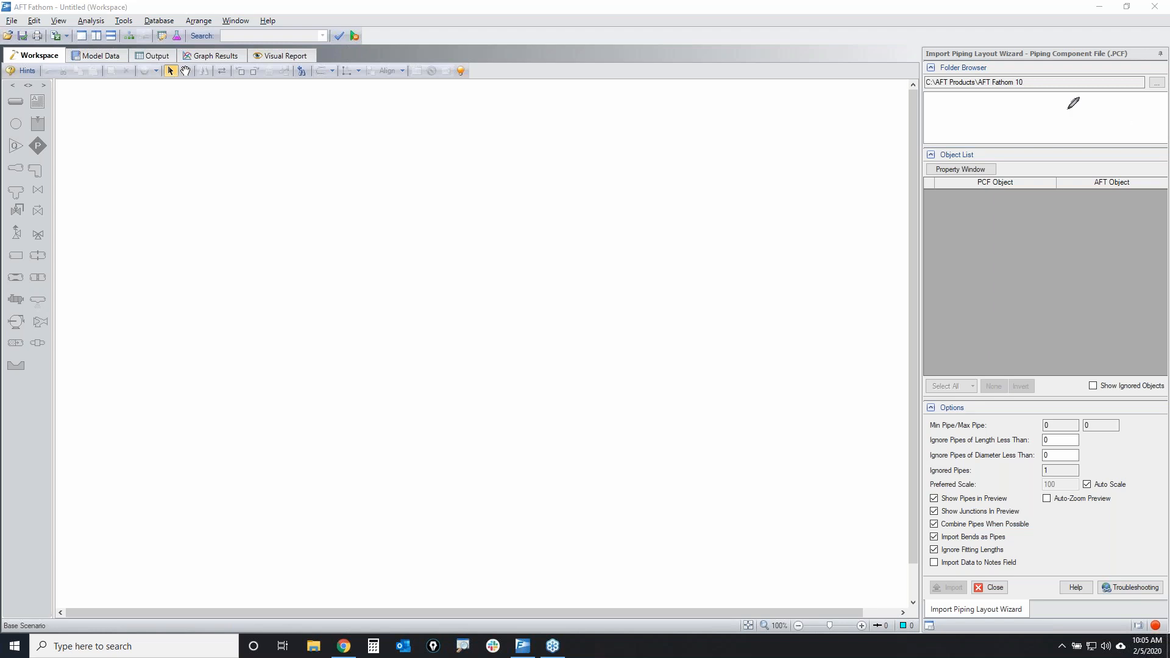
Set the import folder to Model Importing, inside the Importing & Exporting Webinar folder on the desktop
mouse_move(1157, 74)
left_mouse_down()
mouse_move(1147, 87)
mouse_move(1164, 69)
left_mouse_up()
left_click(1157, 82)
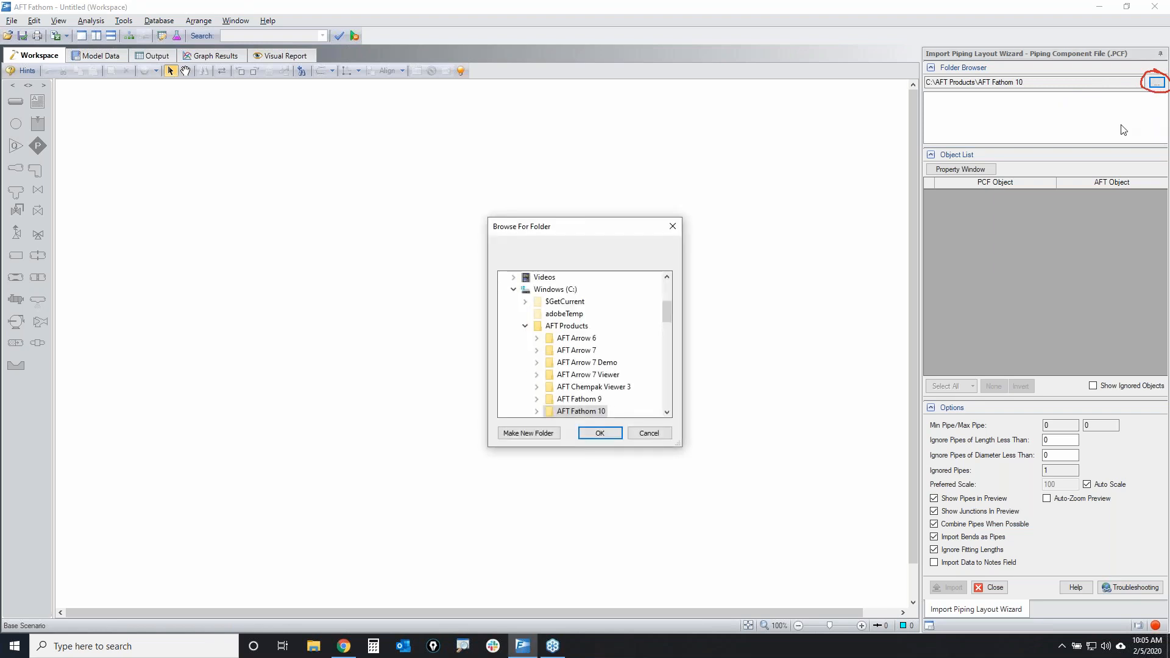
scroll(623, 356, "up", 4)
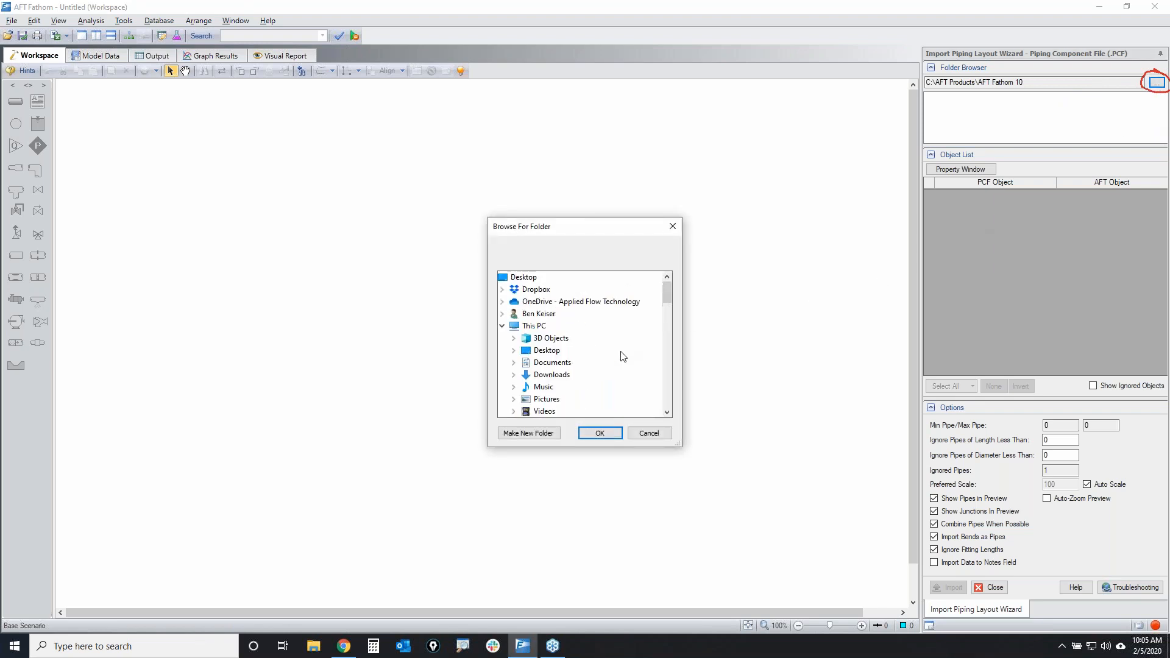
left_click(545, 352)
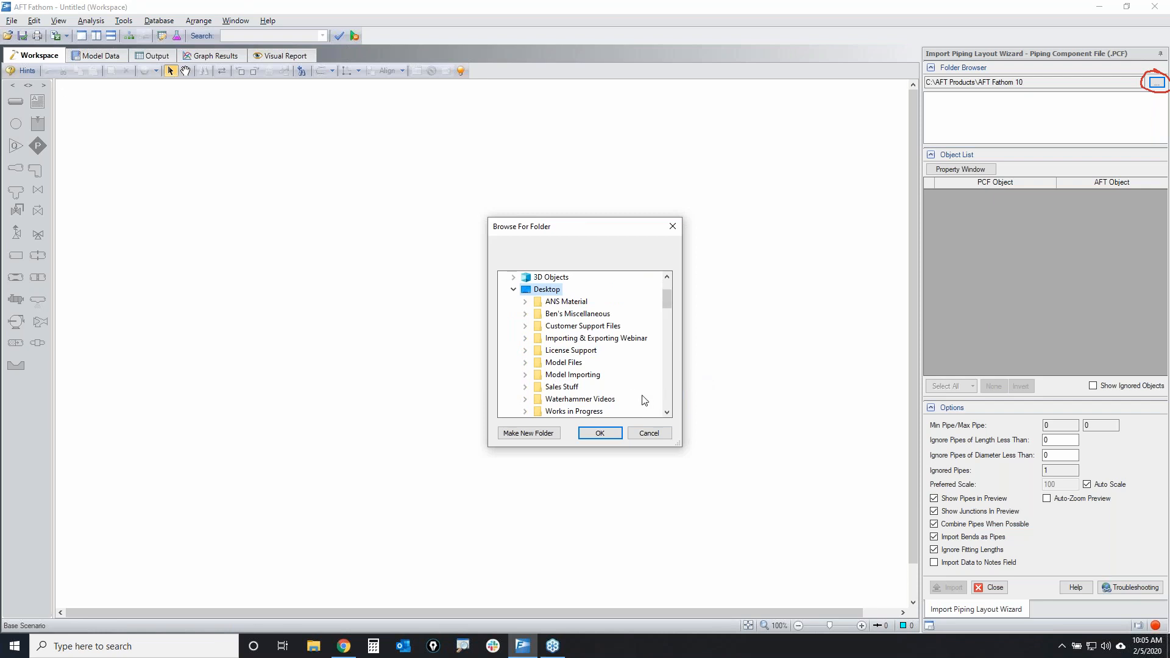
double_click(613, 338)
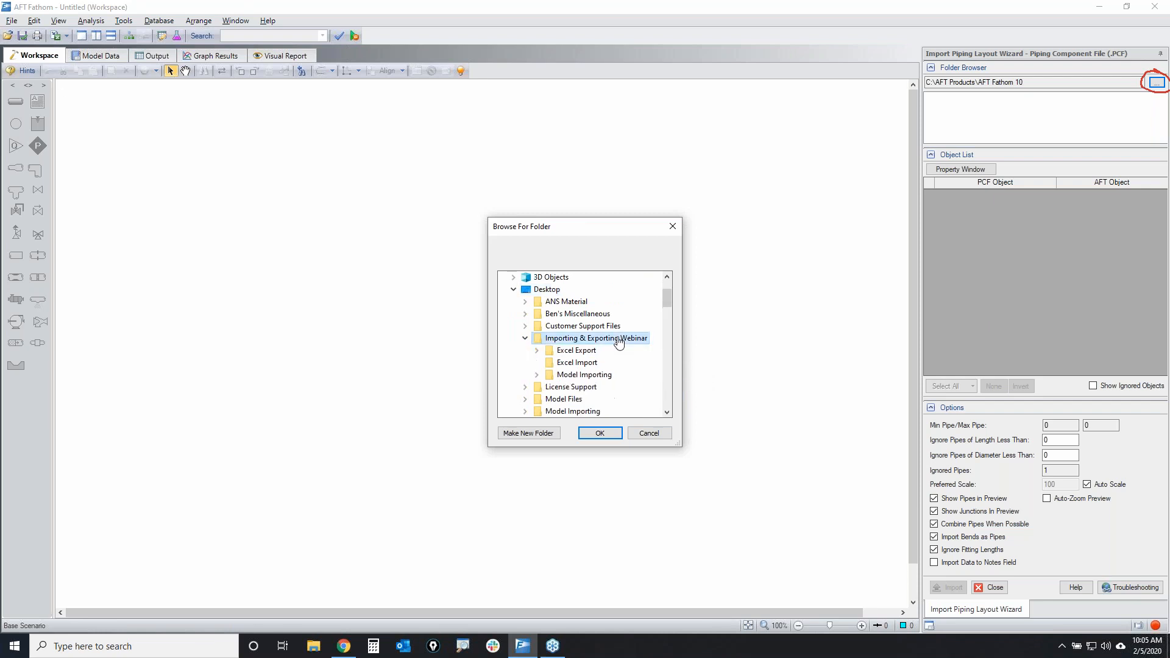
left_click(587, 376)
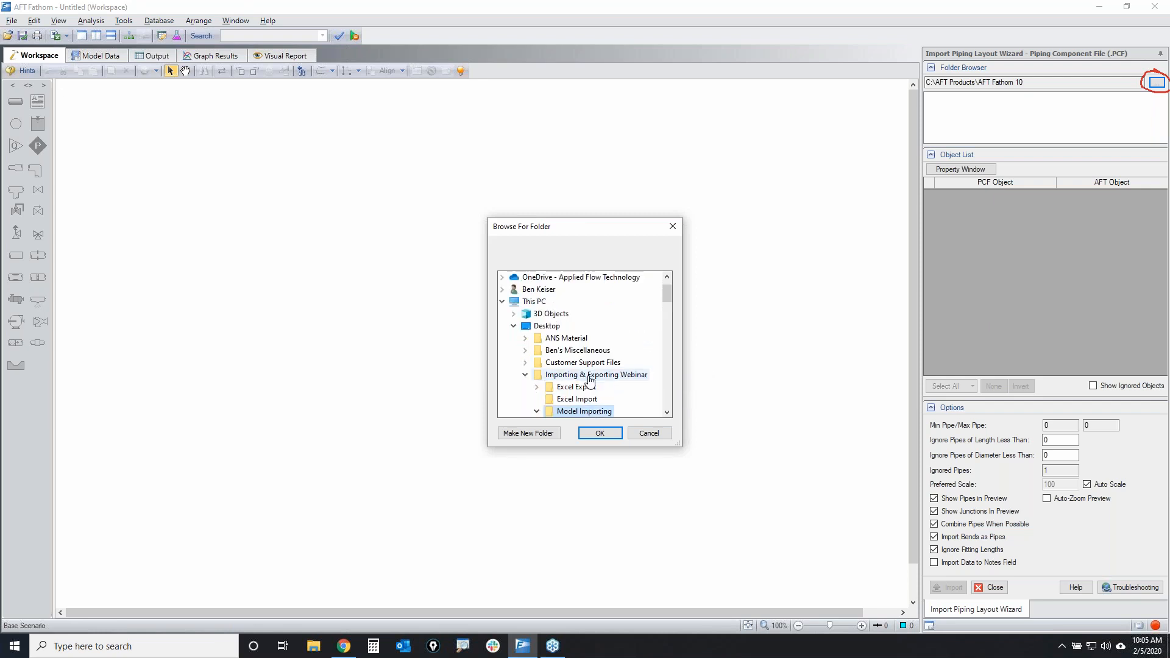
left_click(598, 433)
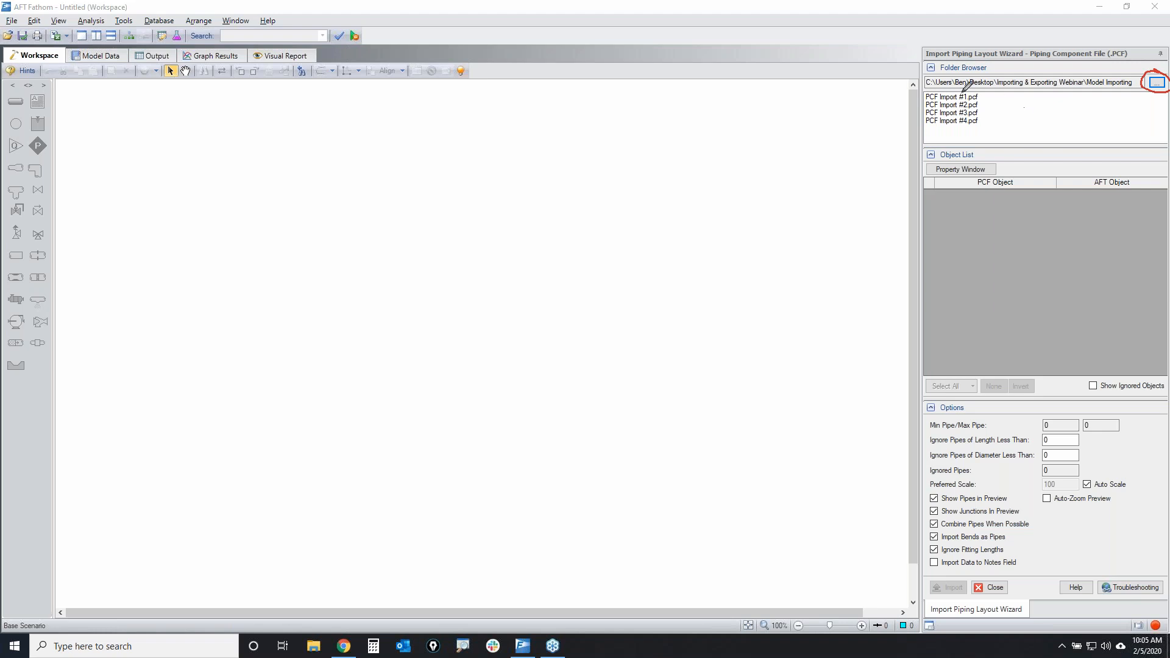
mouse_move(932, 87)
left_mouse_down()
mouse_move(991, 137)
mouse_move(934, 91)
left_mouse_up()
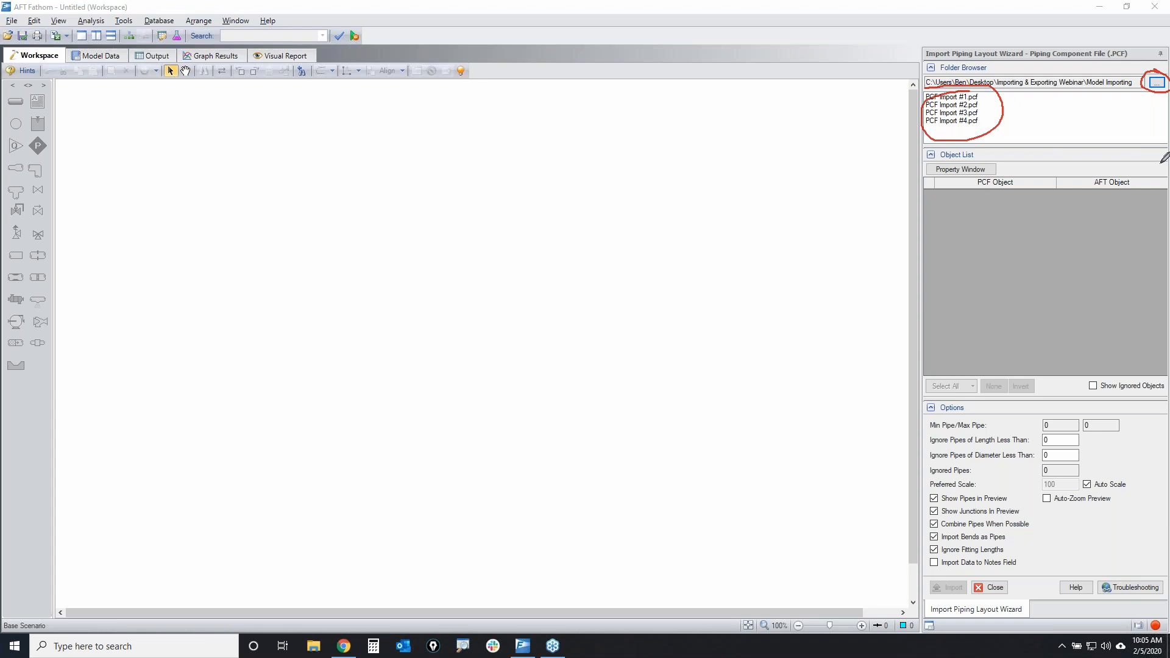
key("Escape")
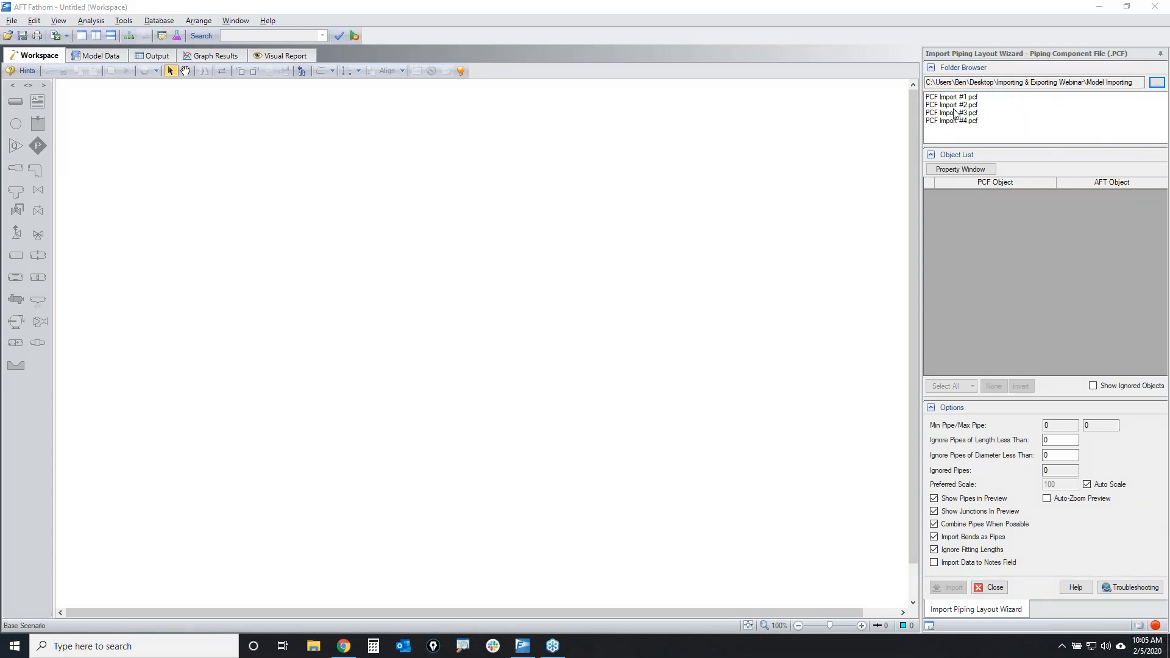
Preview PCF Import #1.pcf and move its layout frame down and right, away from the workspace corner
left_click(955, 96)
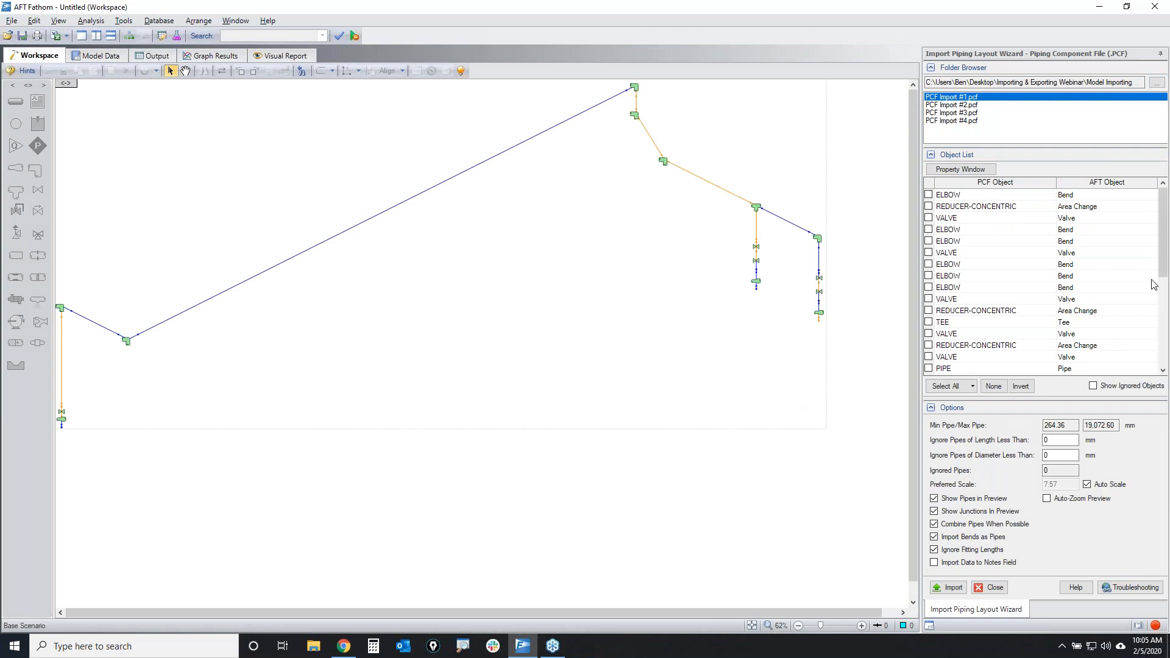
mouse_move(169, 435)
left_mouse_down()
mouse_move(299, 461)
mouse_move(751, 284)
mouse_move(407, 105)
mouse_move(119, 378)
mouse_move(410, 435)
left_mouse_up()
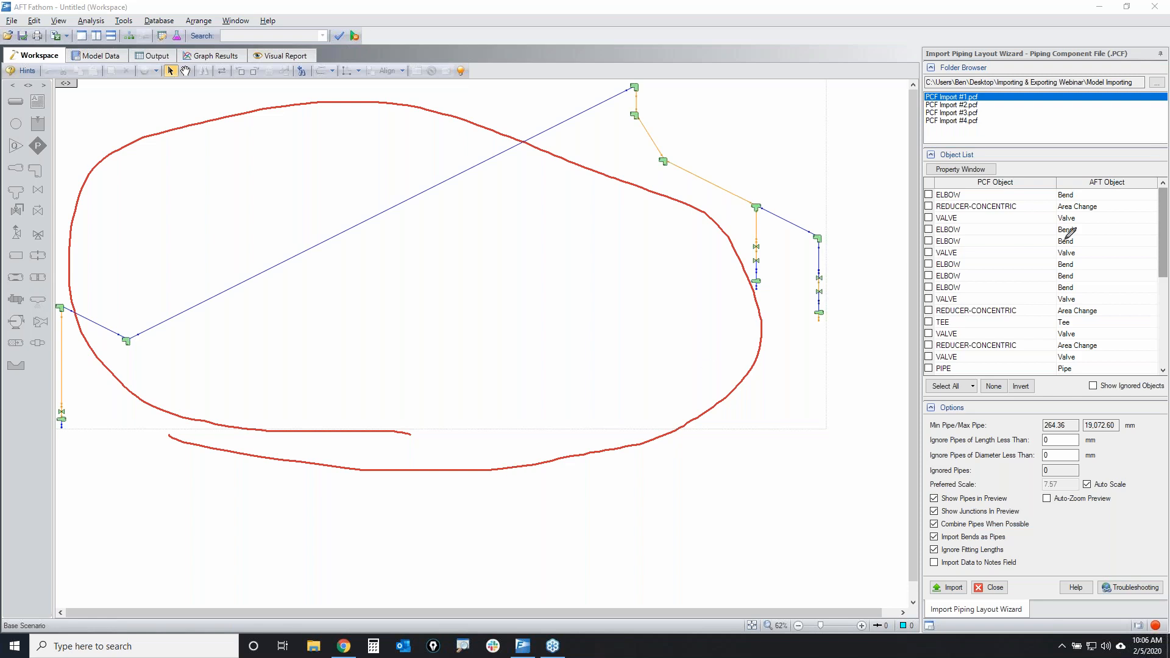
key("Escape")
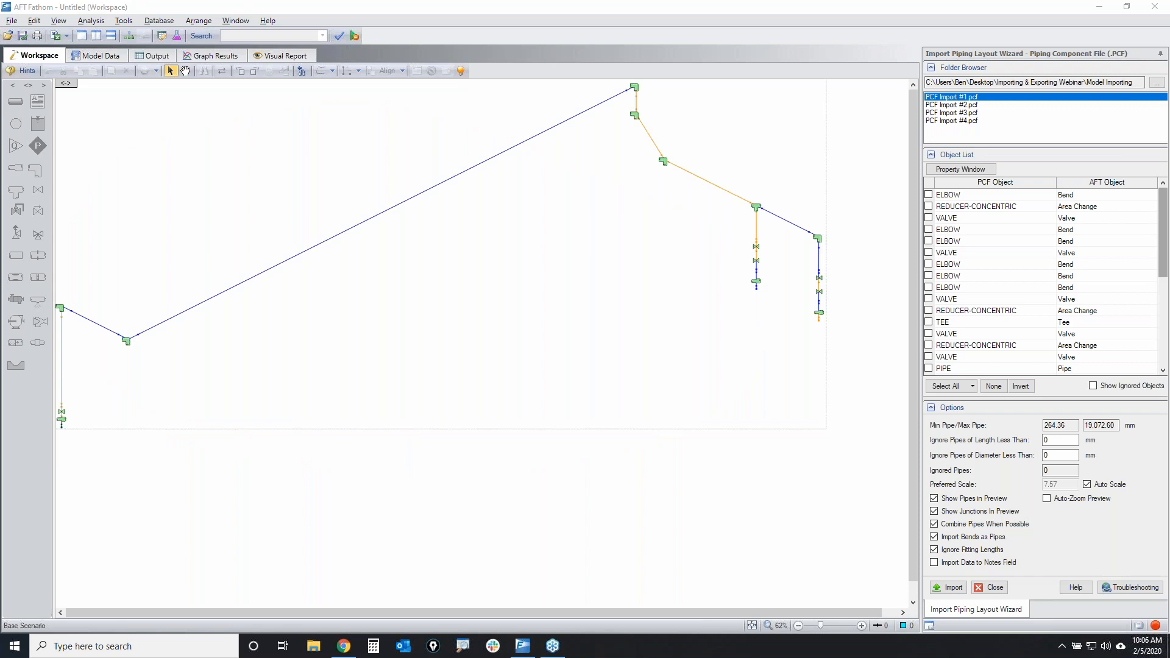
left_click(391, 487)
scroll(404, 453, "down", 3)
scroll(406, 446, "up", 3)
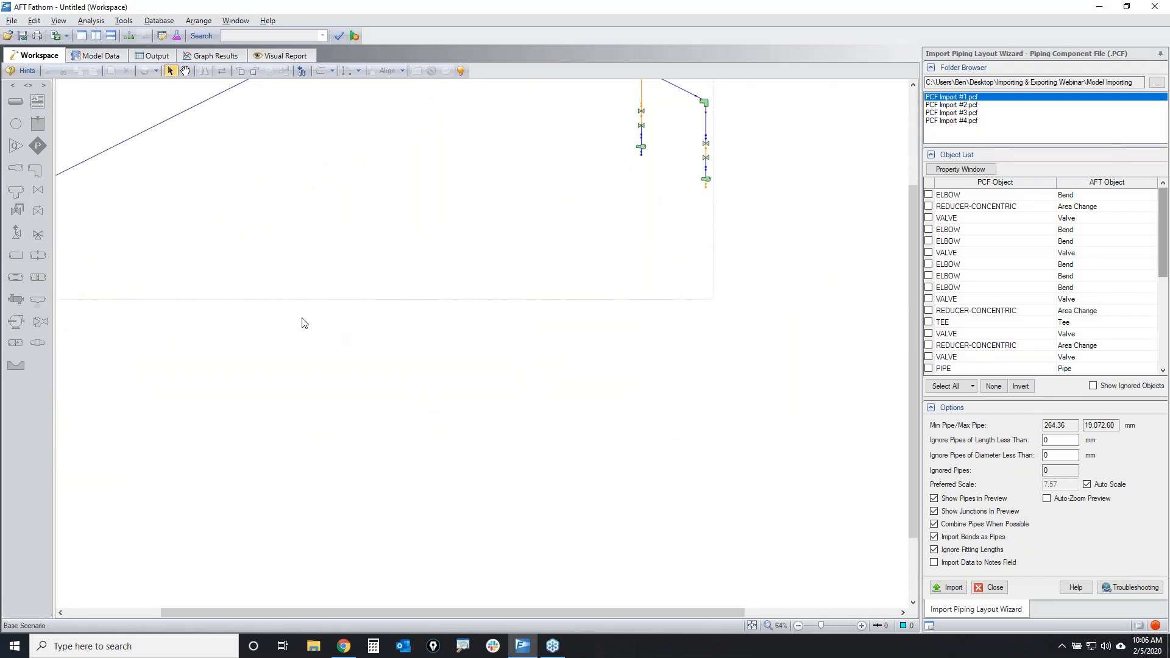
left_click_drag(330, 347, 687, 589)
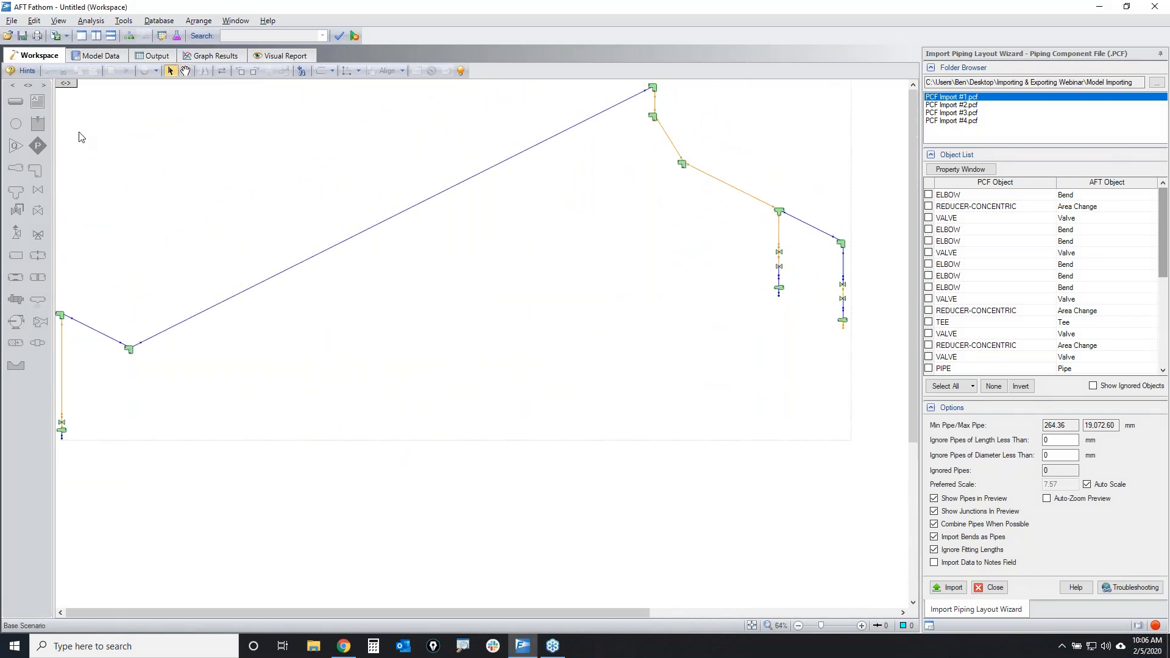
left_click_drag(65, 84, 154, 207)
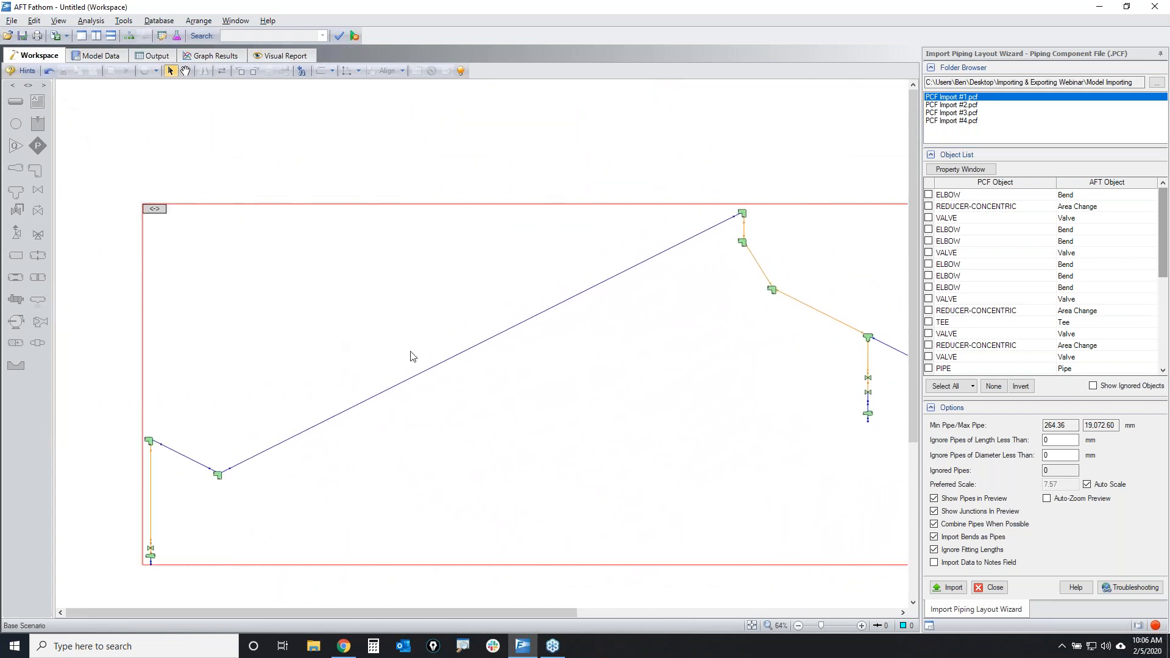
scroll(411, 352, "down", 1)
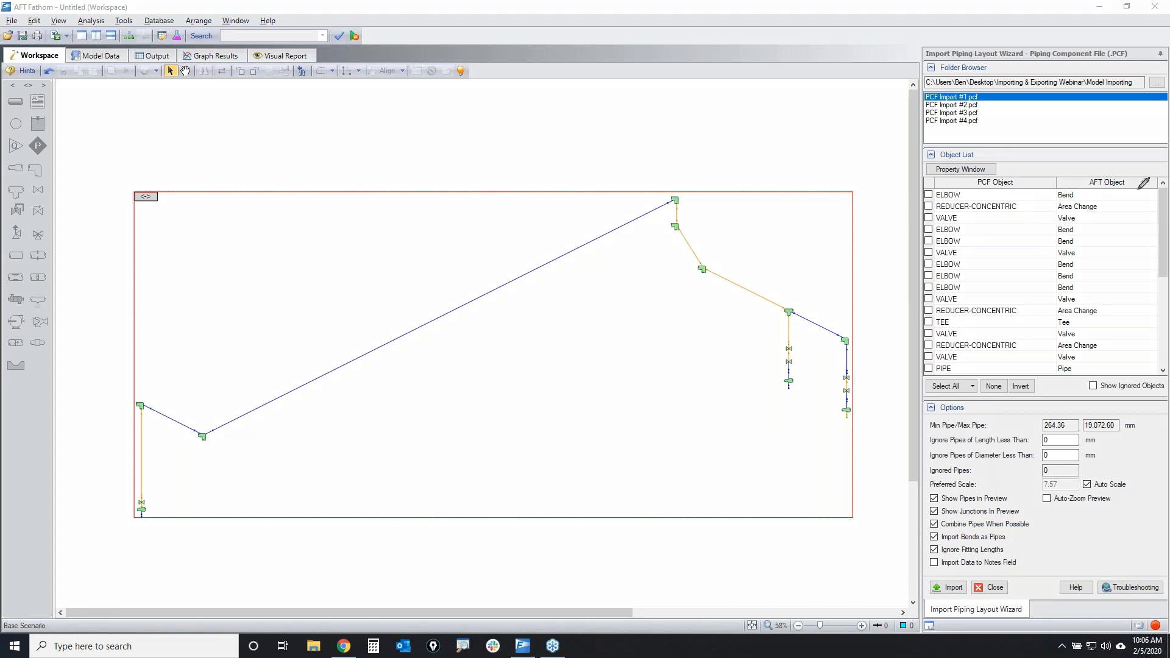
Examine in the object list how PCF objects such as elbows and concentric reducers map to AFT objects
mouse_move(1146, 182)
left_mouse_down()
mouse_move(928, 194)
mouse_move(939, 344)
mouse_move(1139, 378)
mouse_move(1164, 310)
mouse_move(1163, 151)
mouse_move(1096, 174)
left_mouse_up()
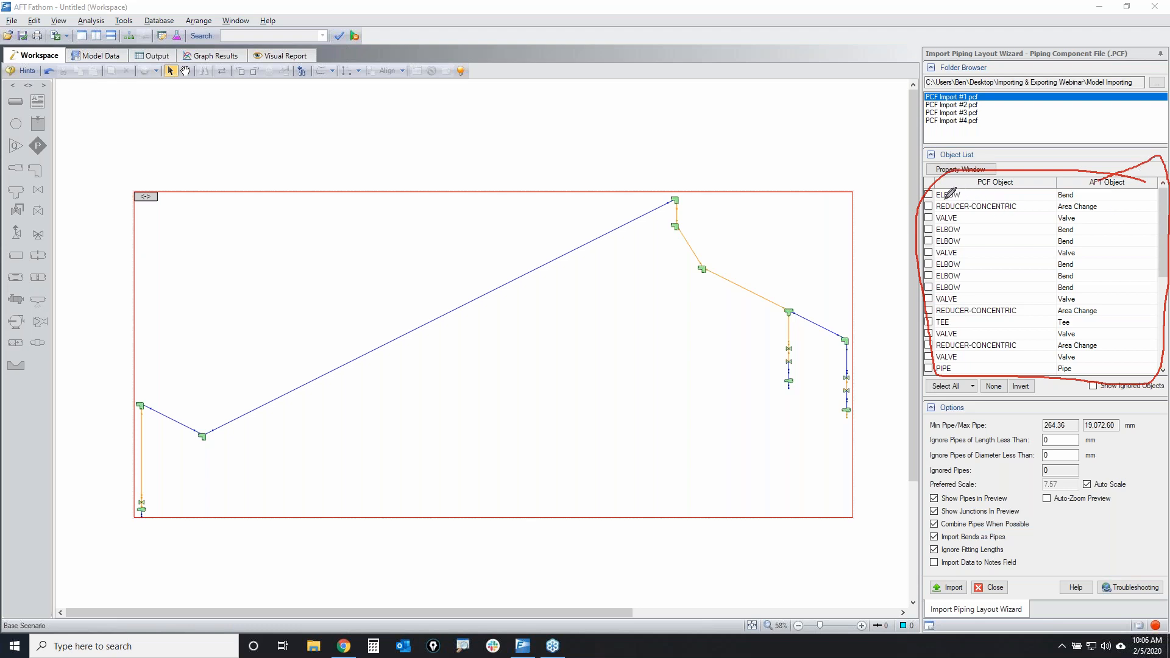
mouse_move(984, 191)
left_mouse_down()
mouse_move(930, 190)
mouse_move(937, 353)
mouse_move(1071, 311)
mouse_move(987, 171)
mouse_move(1047, 148)
mouse_move(1134, 151)
mouse_move(1134, 169)
left_mouse_up()
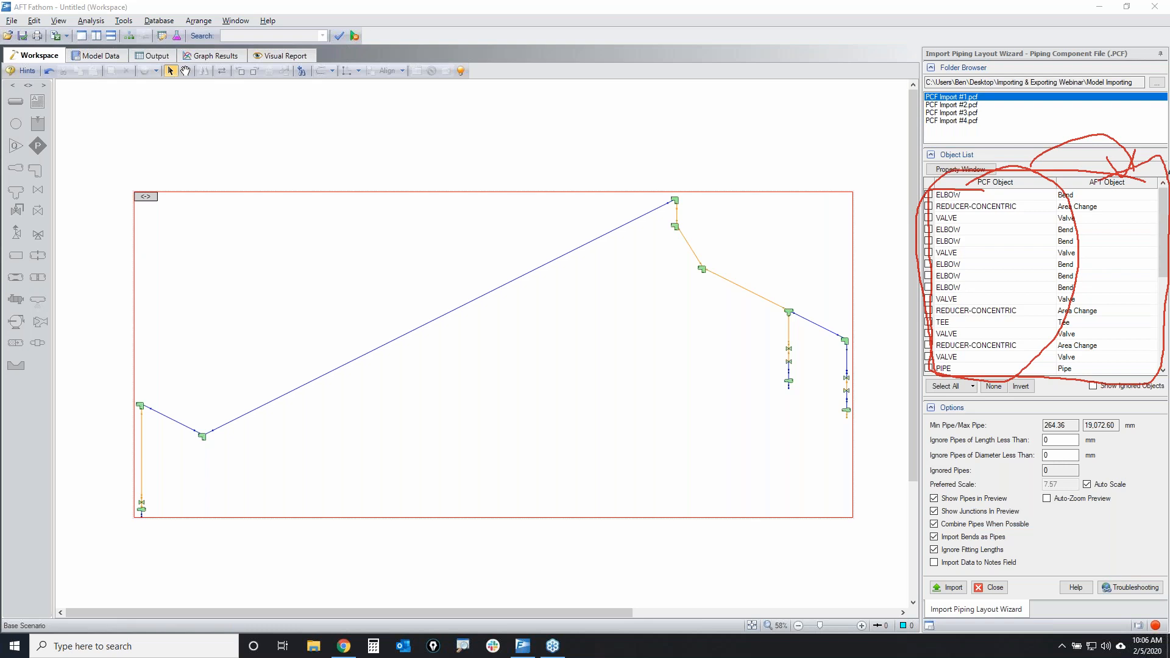
right_click(1169, 173)
left_click_drag(946, 192, 1053, 193)
left_click_drag(937, 202, 1060, 204)
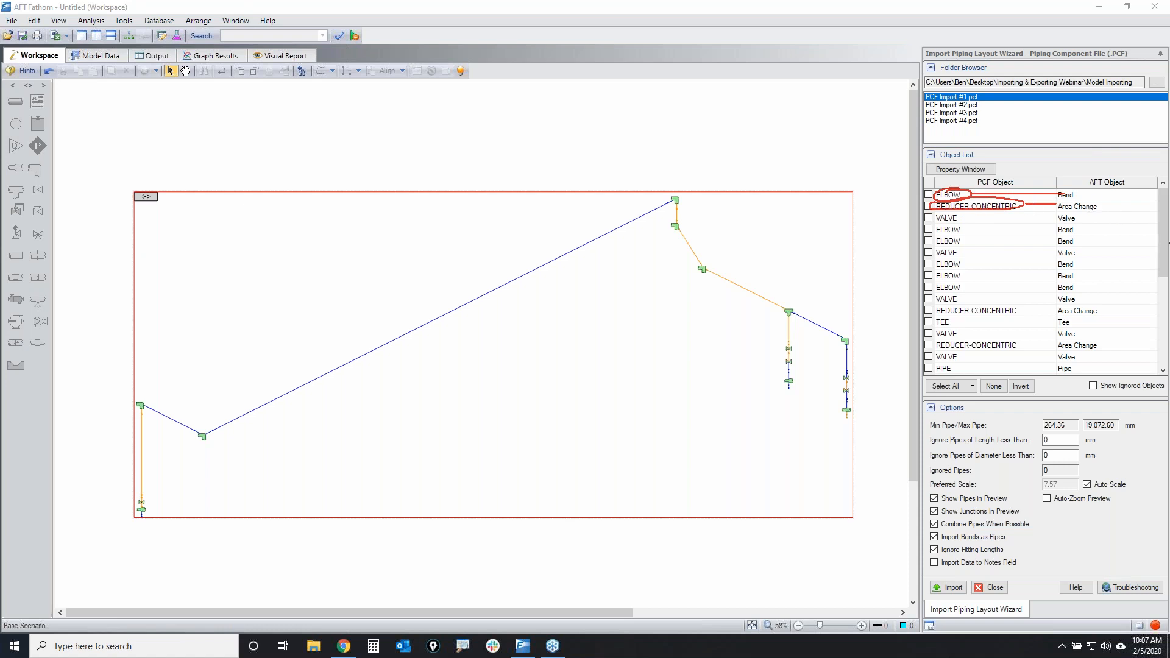
key("Escape")
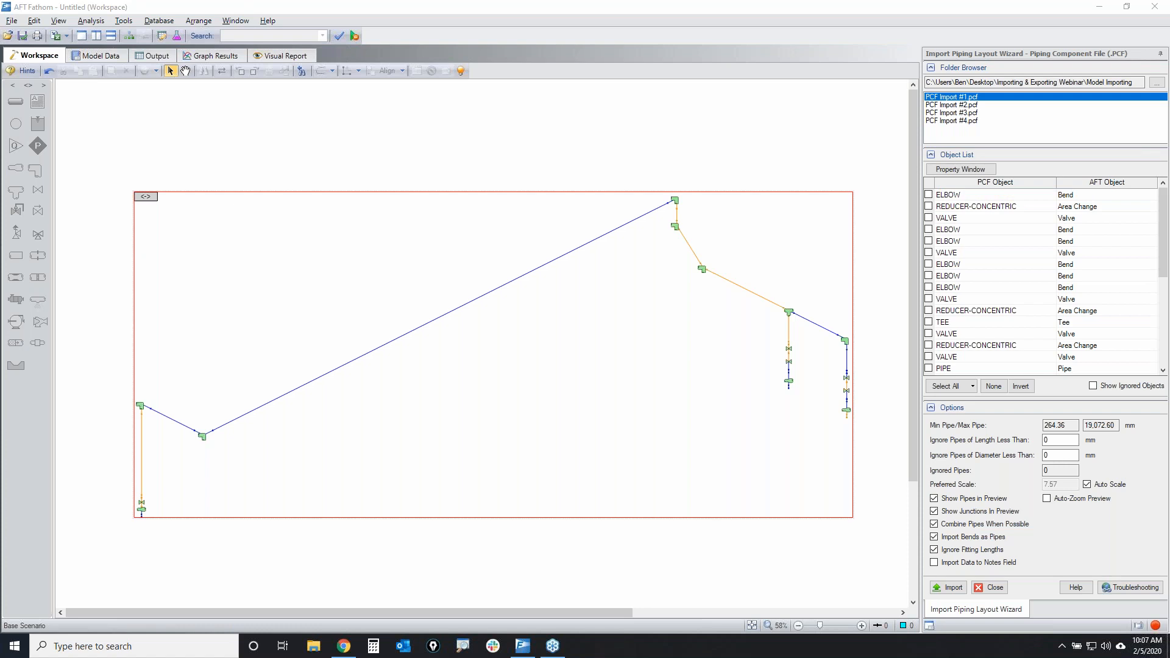
Tick the valve listed directly after the tee to locate it in the preview, and untick it
left_click(929, 334)
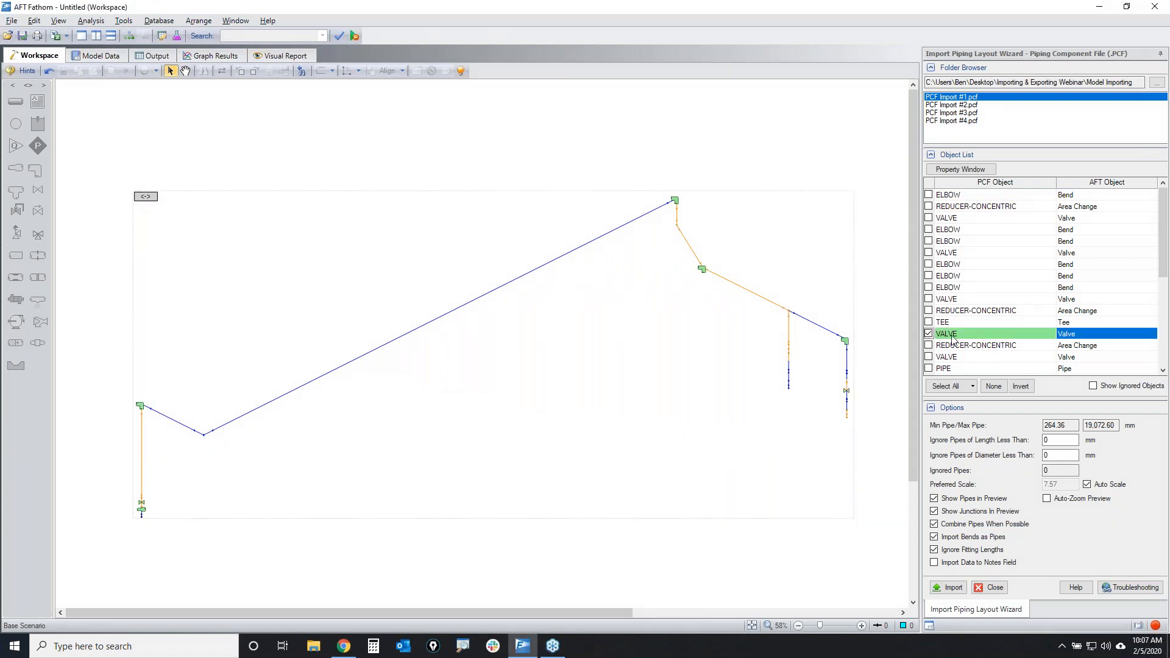
left_click(965, 326)
left_click(951, 335)
scroll(767, 434, "up", 2)
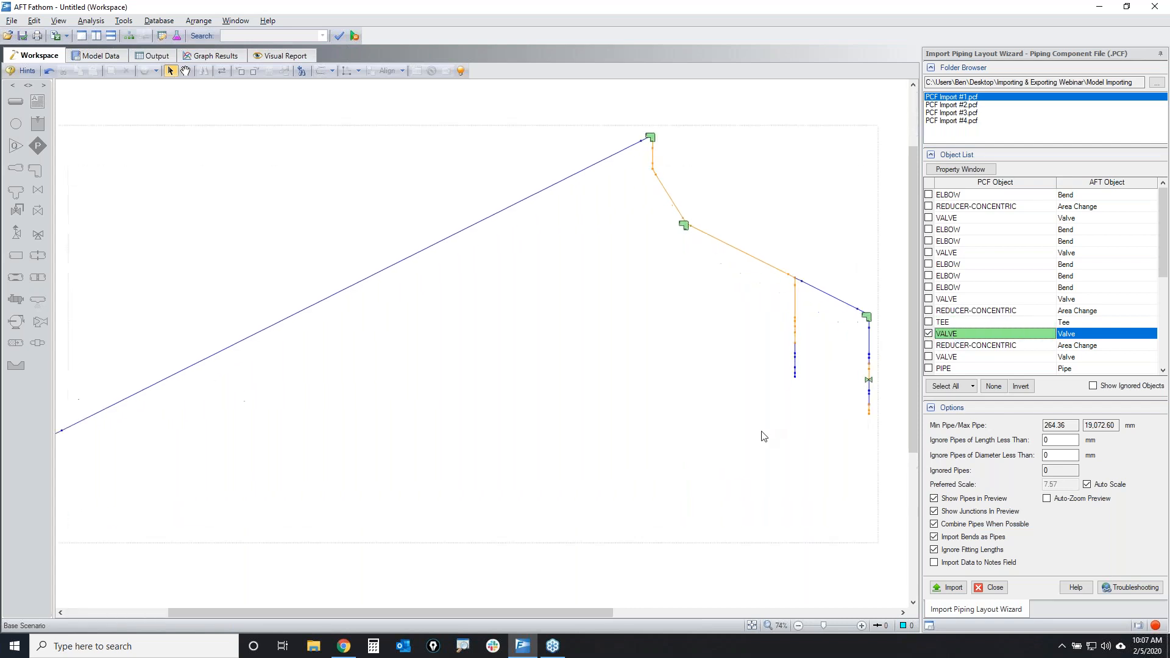
left_click(929, 334)
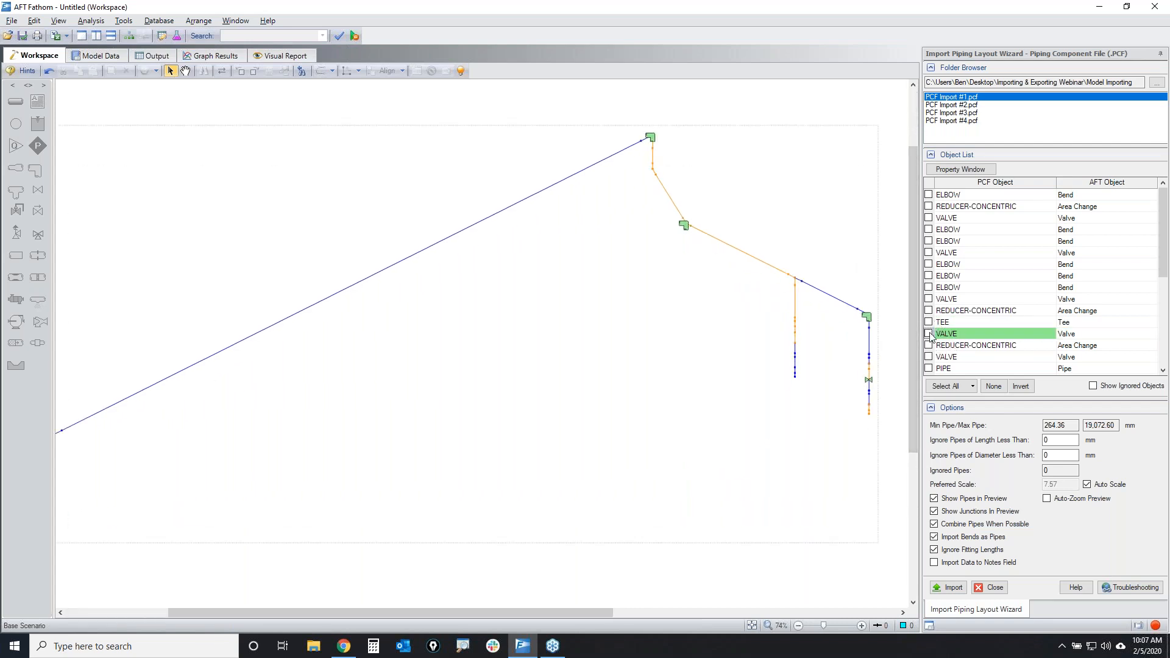
left_click(930, 334)
left_click(630, 400)
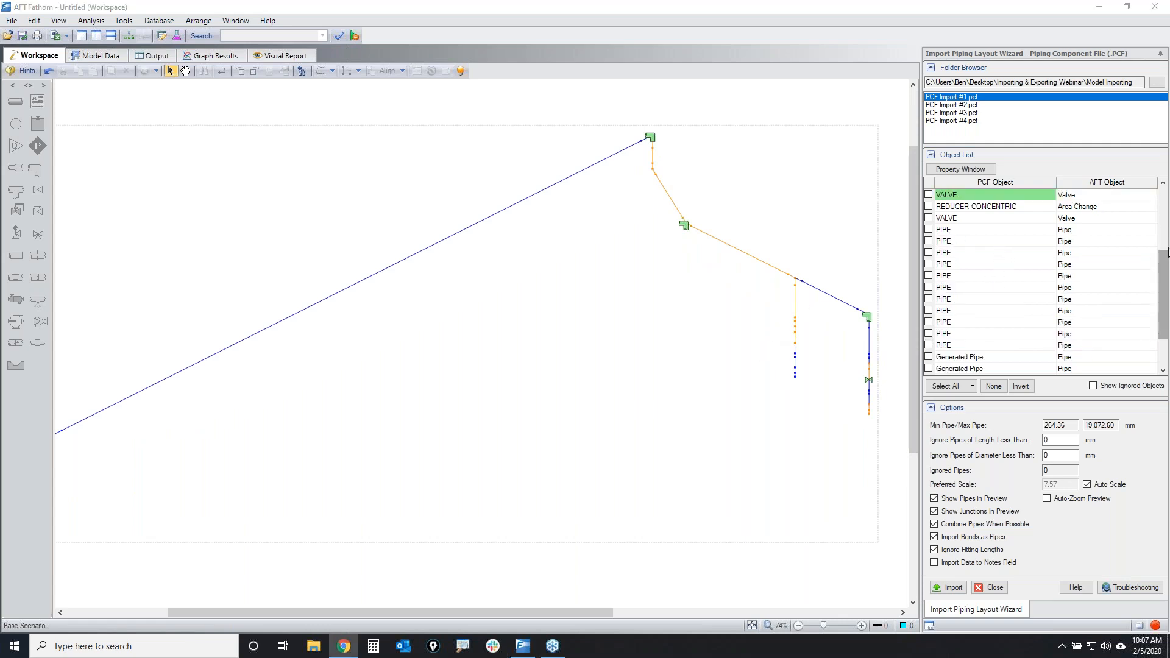
Select the first elbow in the object list and close the piping layout import wizard without importing
scroll(1163, 293, "up", 4)
left_click(969, 195)
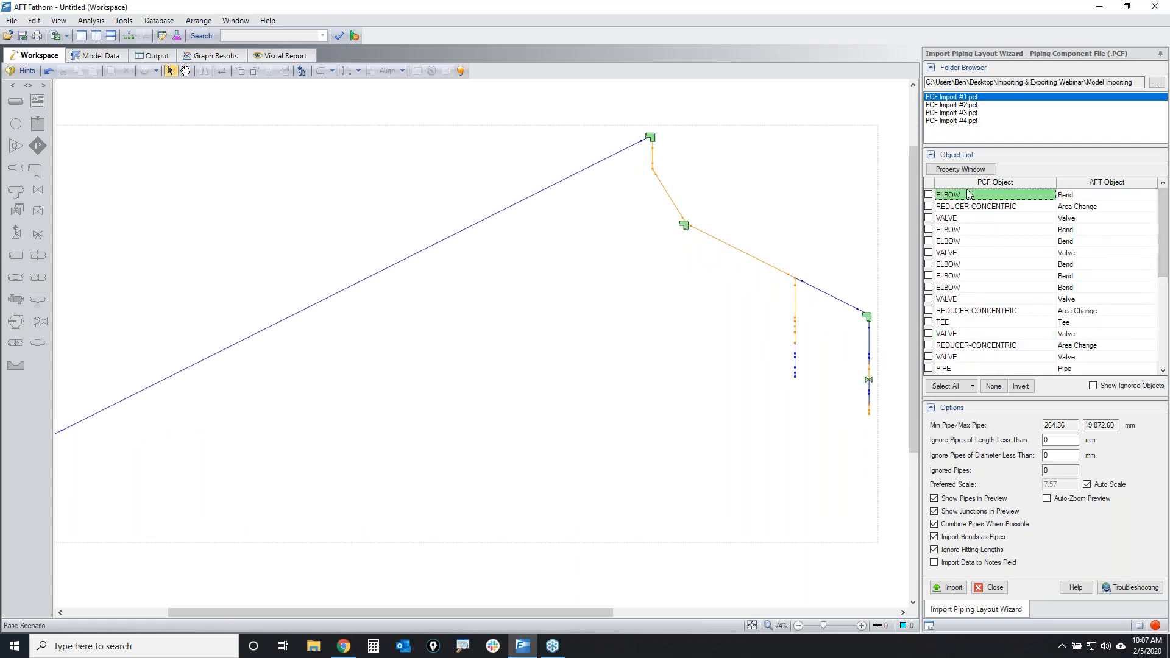
left_click(990, 587)
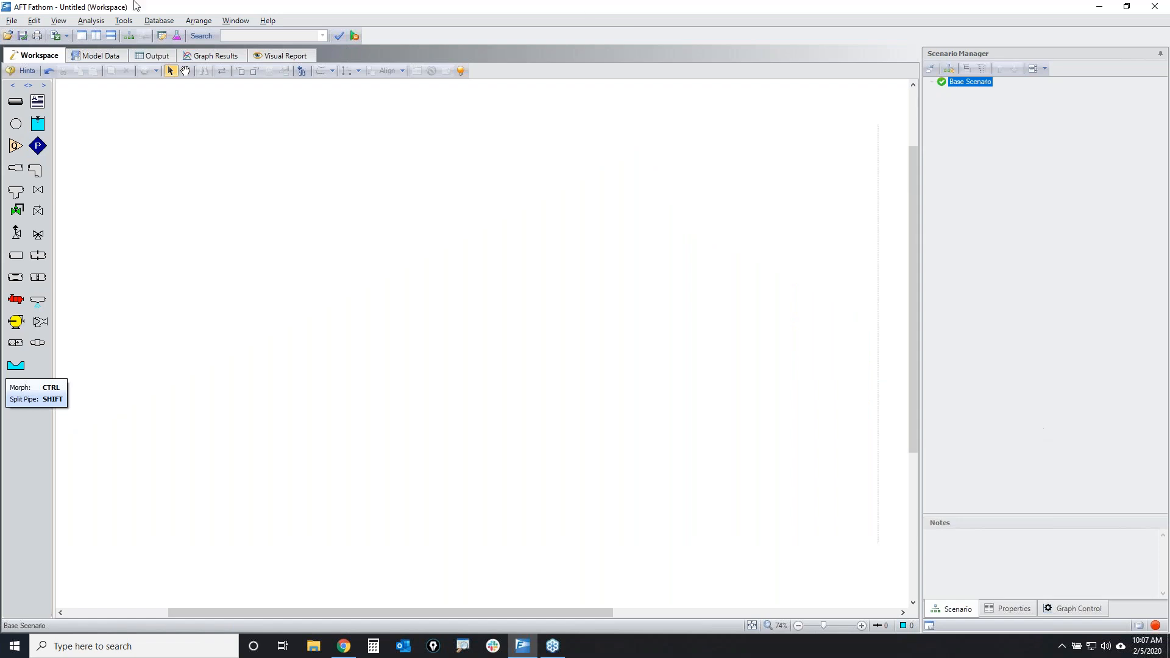
Open the wizard for importing a piping layout from a Piping Component File (.pcf)
left_click(73, 55)
left_click(38, 56)
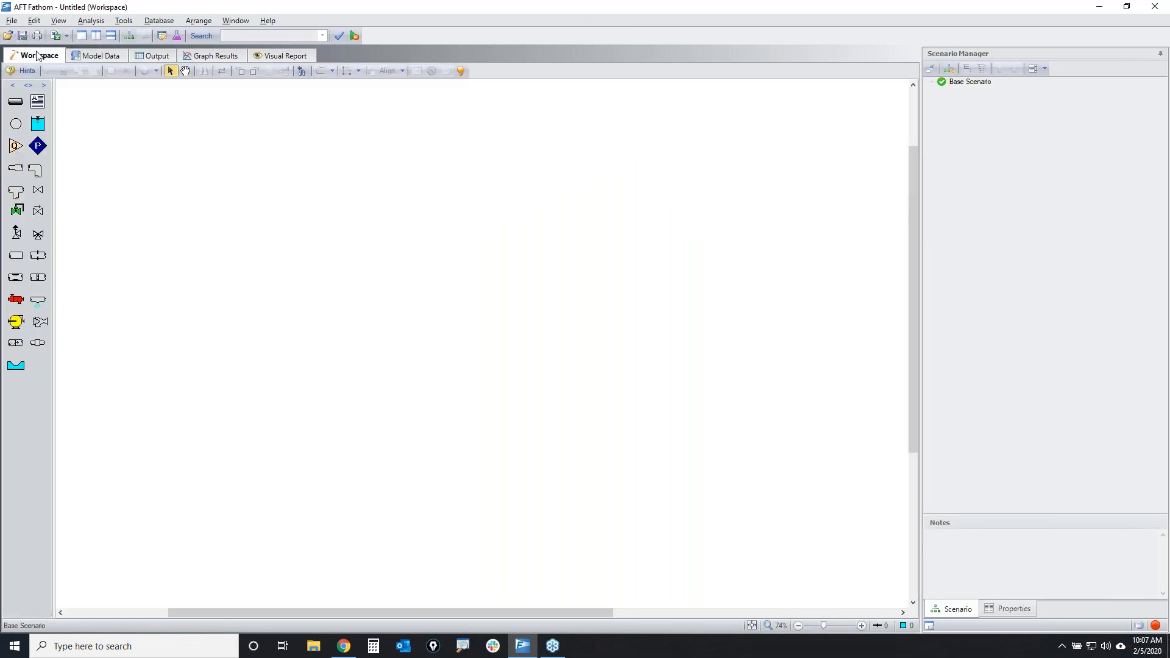
left_click(11, 22)
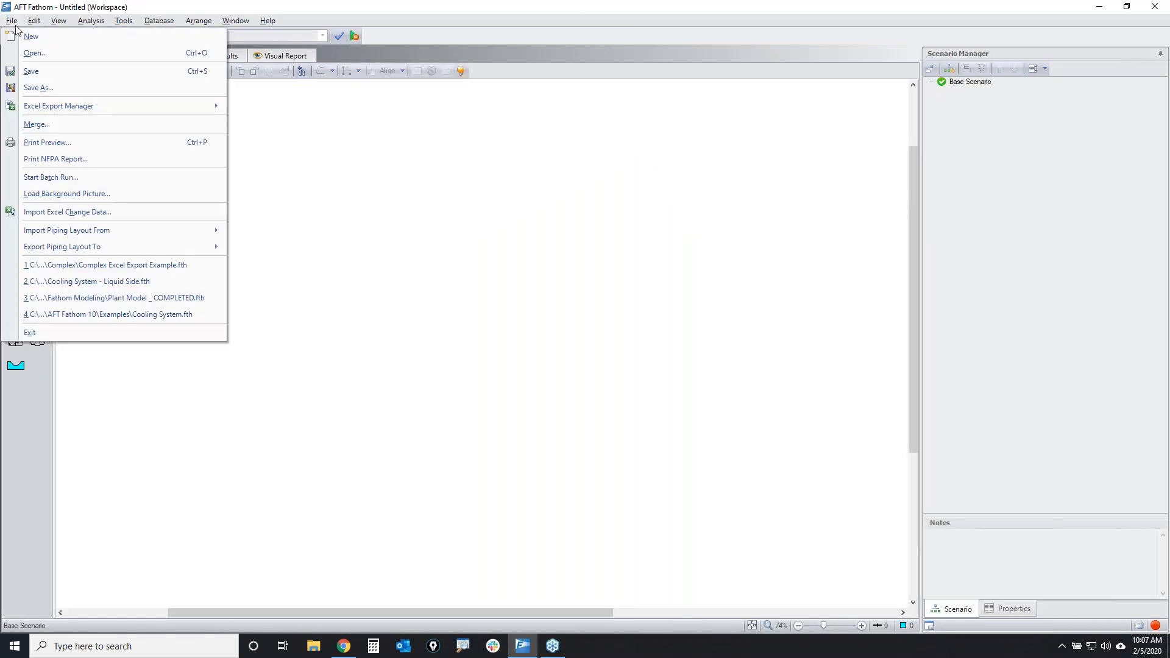
mouse_move(113, 238)
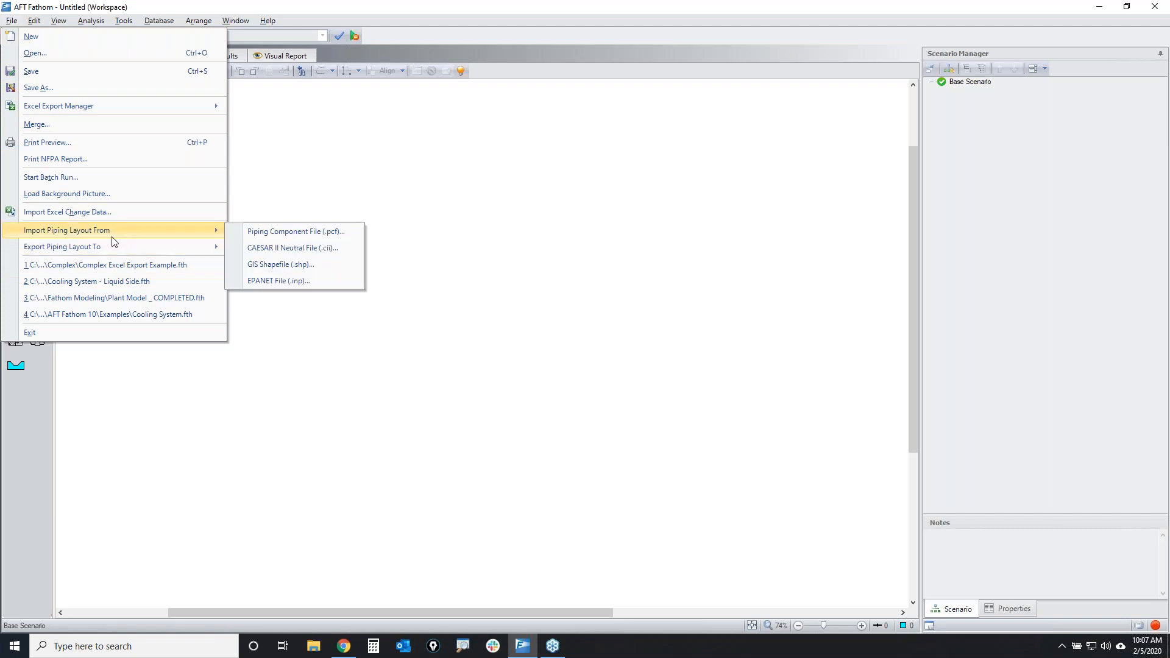
left_click(287, 232)
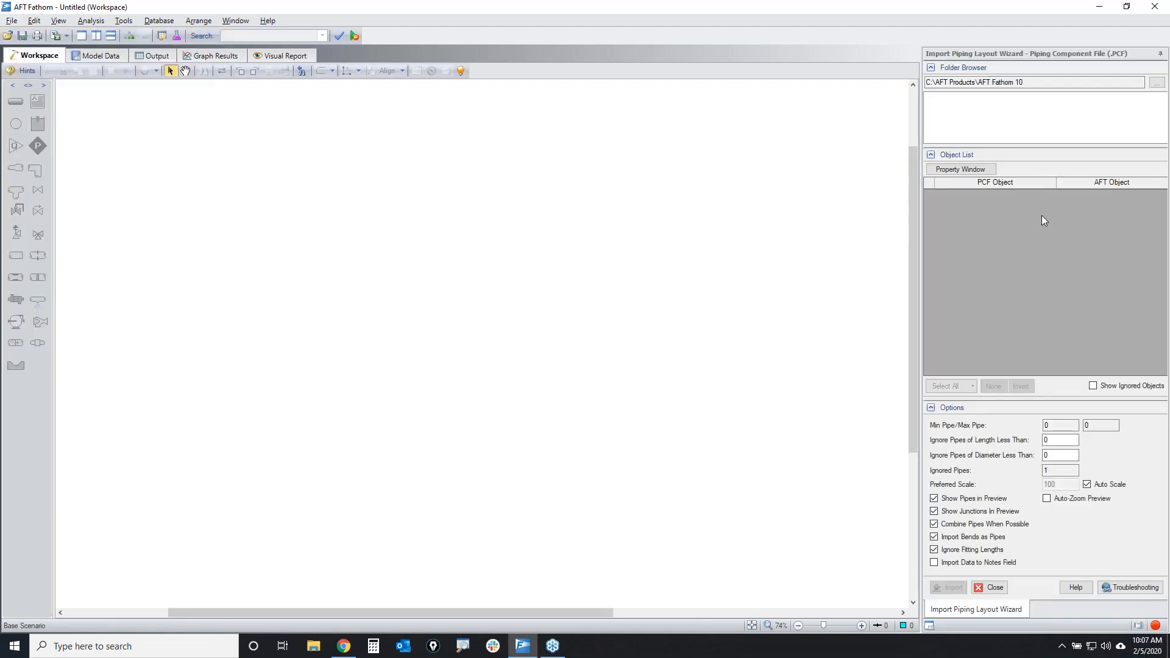
Set the import folder to Model Importing, inside the Importing & Exporting Webinar folder on the Desktop
left_click(1157, 82)
left_click(560, 339)
scroll(617, 358, "down", 1)
scroll(618, 359, "up", 1)
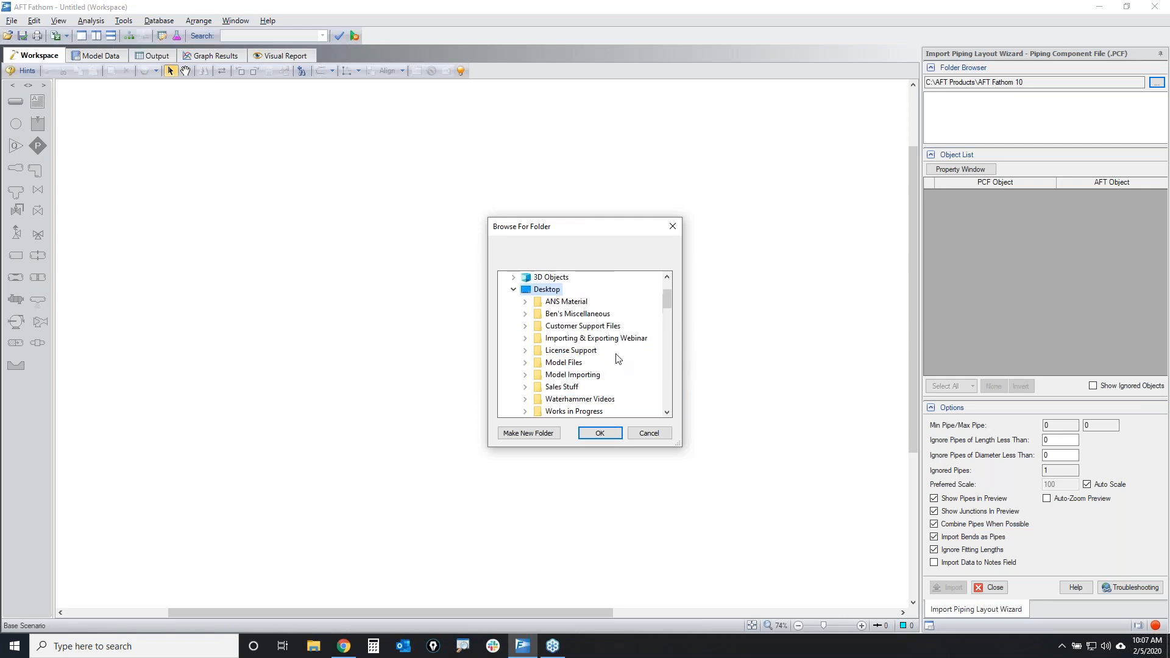
double_click(612, 339)
left_click(584, 375)
left_click(600, 434)
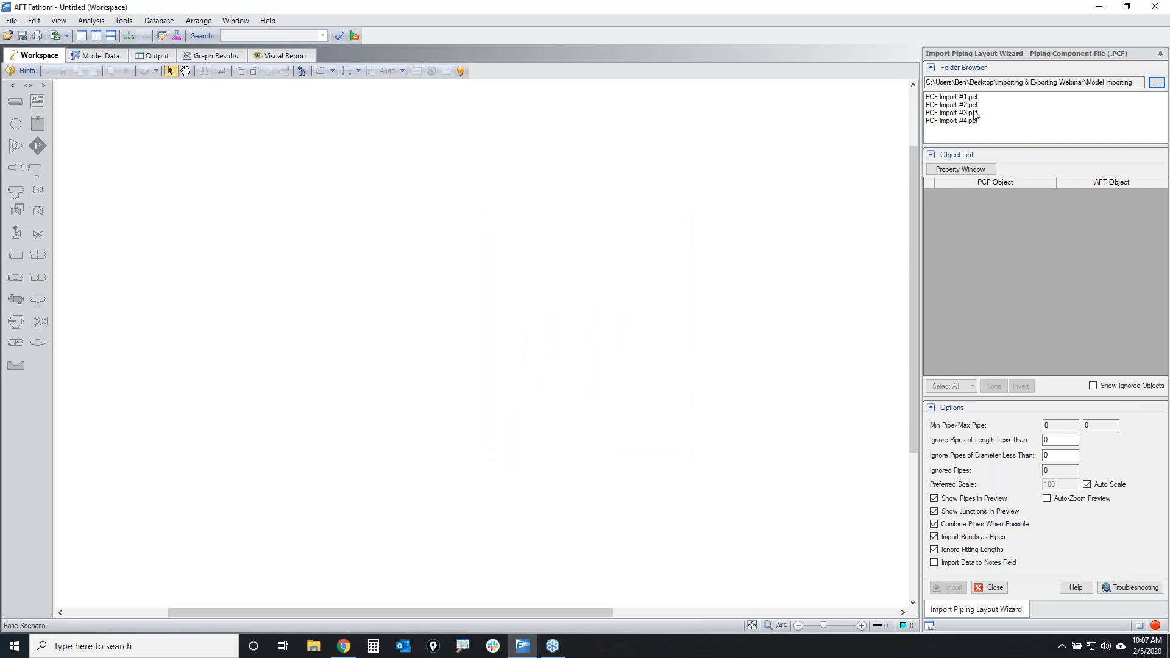
Preview PCF Import #1.pcf and tick the valve listed directly after the last elbow to locate it in the layout
left_click(956, 98)
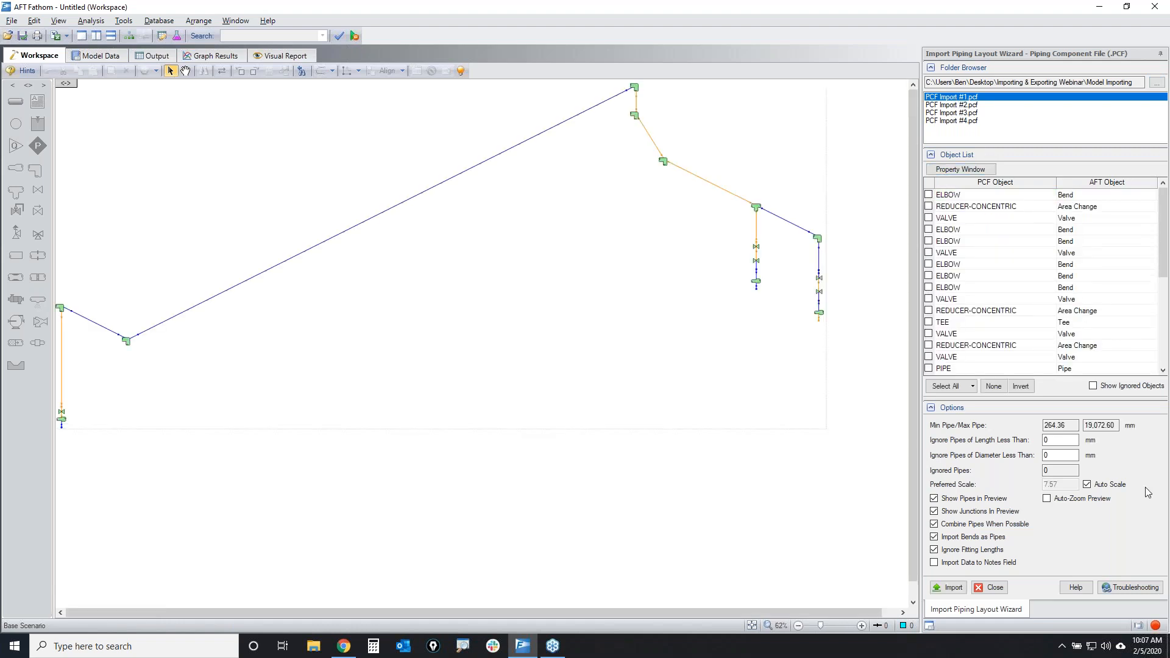
left_click(930, 300)
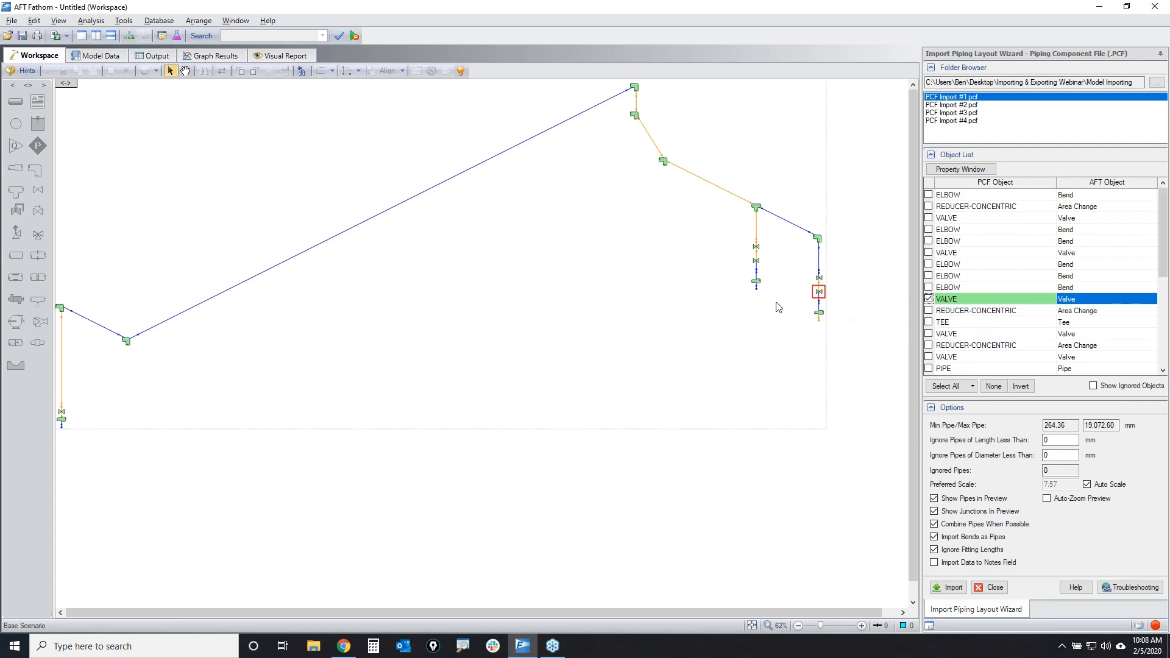
scroll(810, 302, "up", 5)
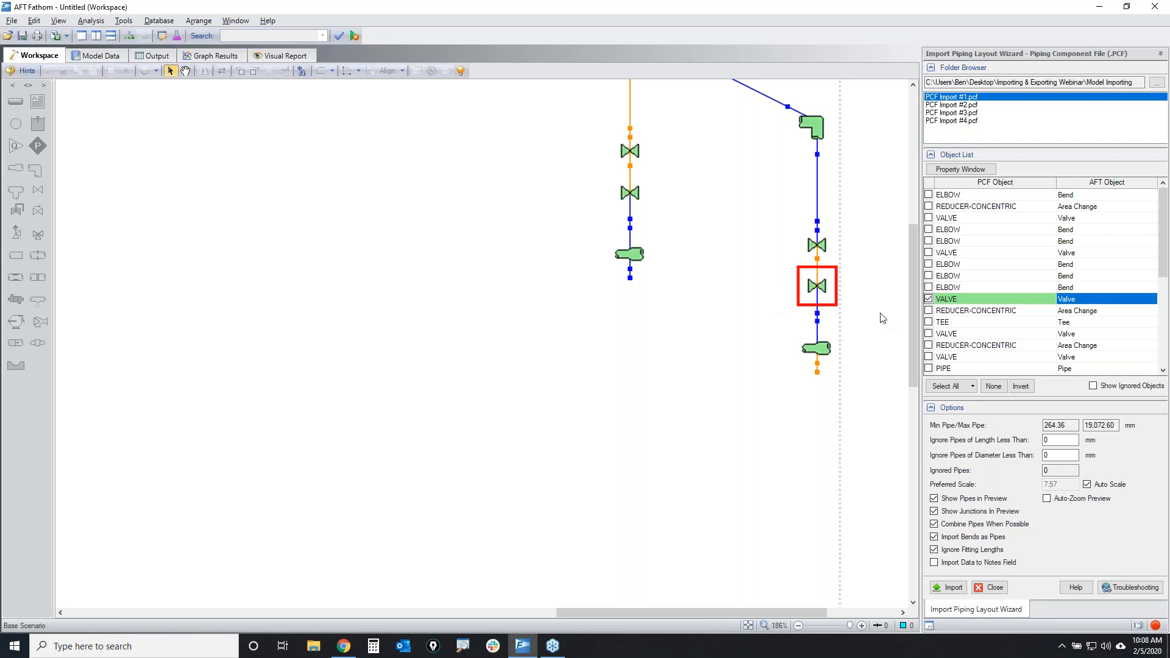
Change the AFT object of the ticked valve to Control Valve
left_click(1138, 300)
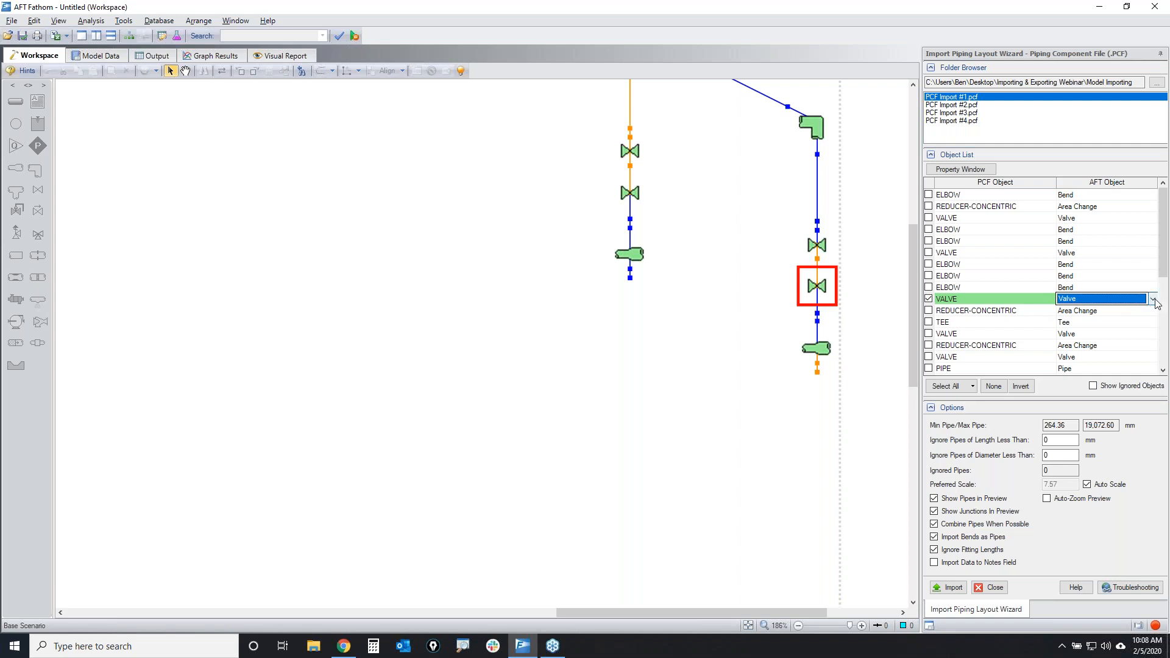
left_click(1154, 300)
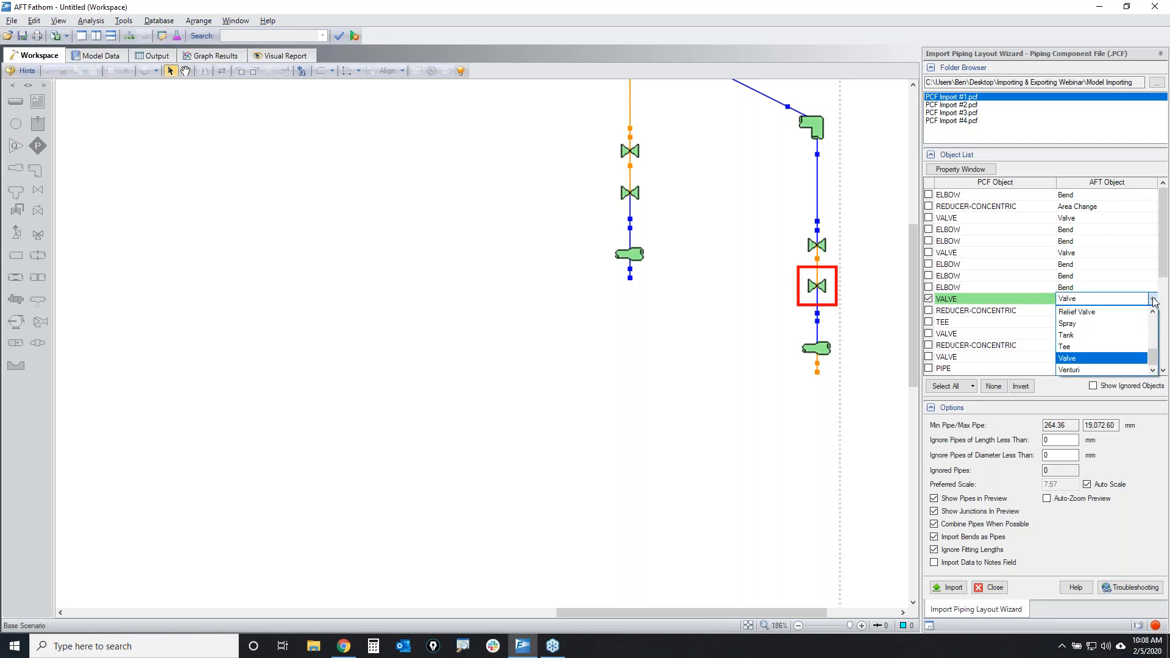
left_click_drag(1154, 358, 1157, 340)
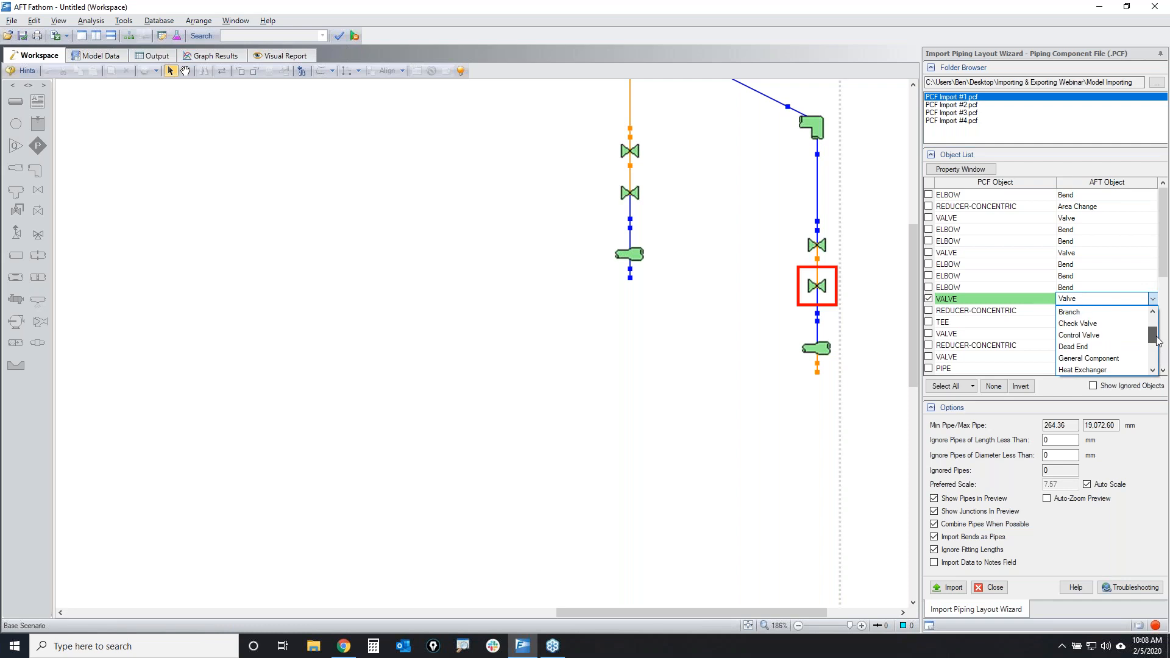
left_click(1080, 336)
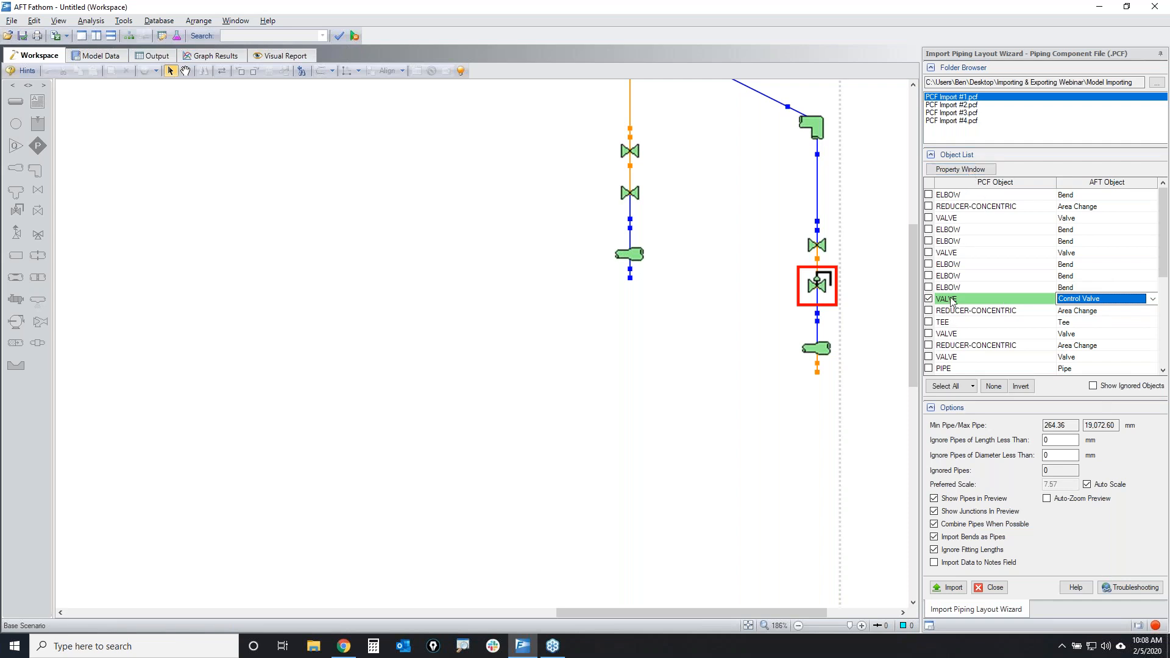
Examine the imported properties of the overridden valve, including the advanced properties, and close the property window
left_click(958, 170)
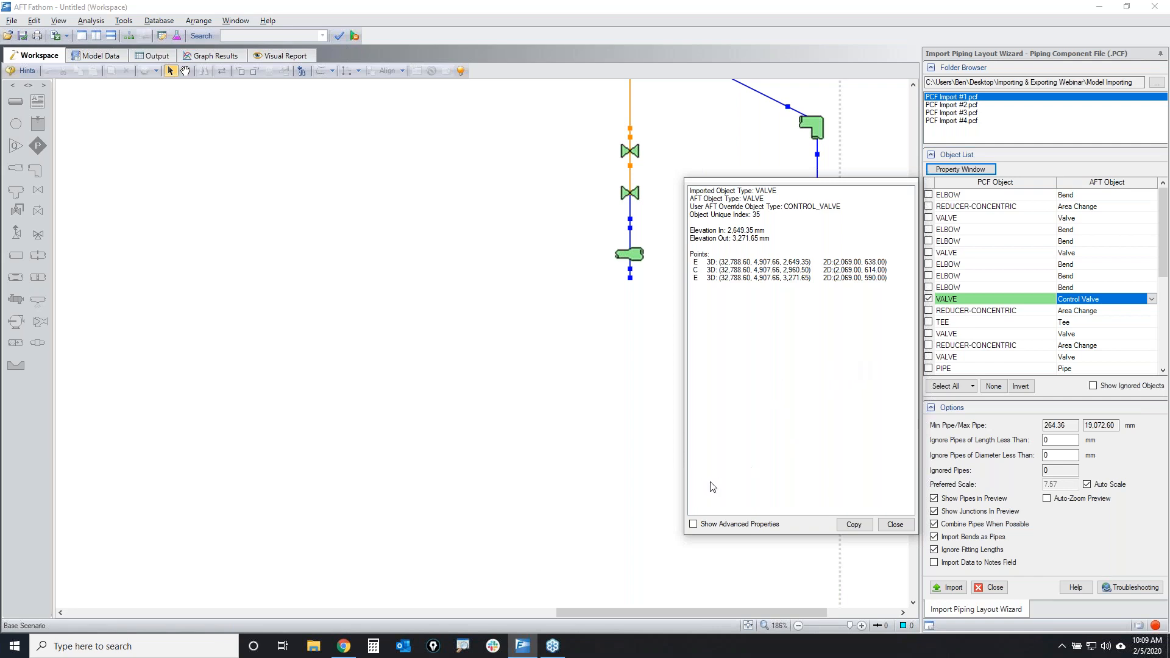
left_click(695, 525)
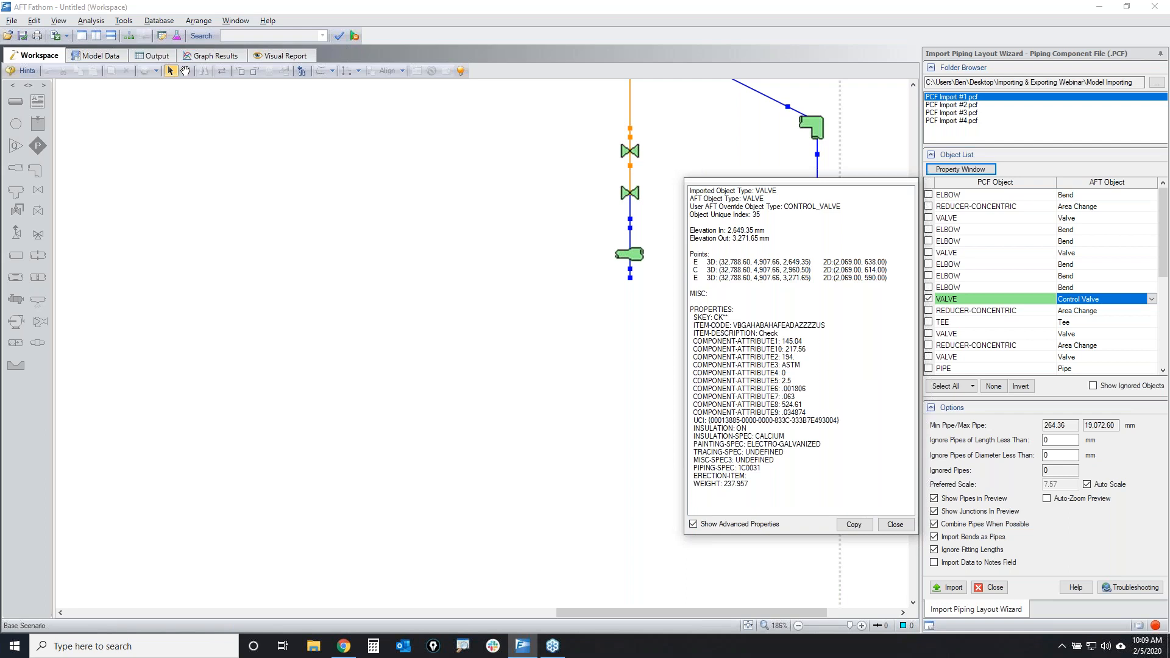
mouse_move(707, 305)
left_mouse_down()
mouse_move(804, 477)
mouse_move(678, 454)
mouse_move(677, 318)
left_mouse_up()
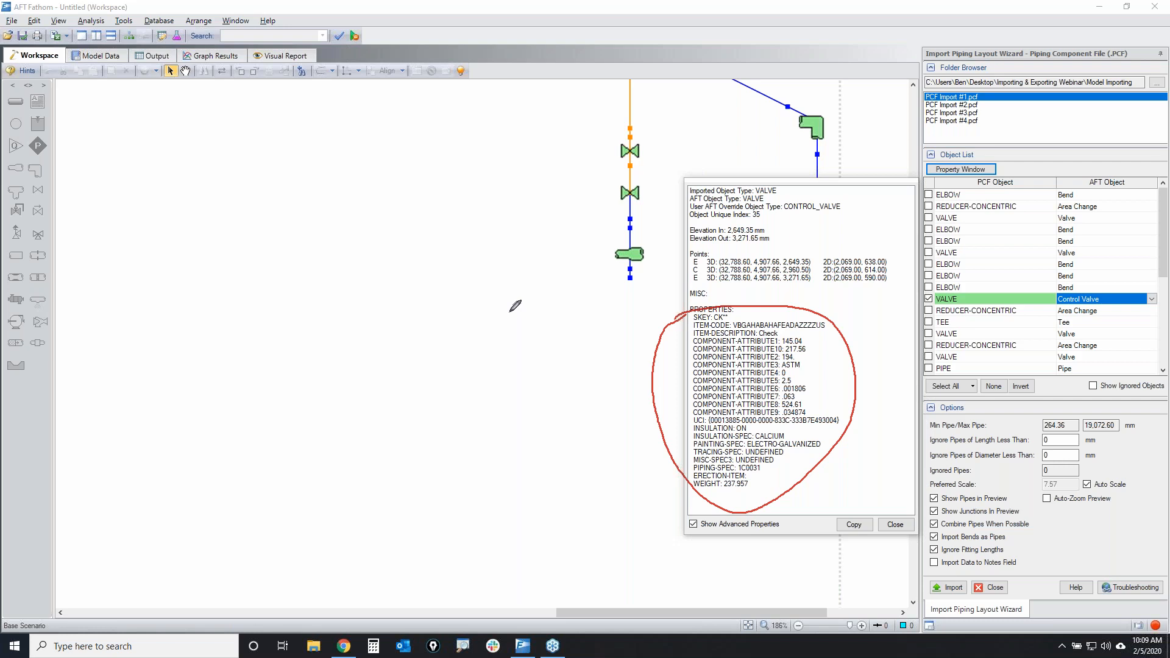
right_click(1131, 511)
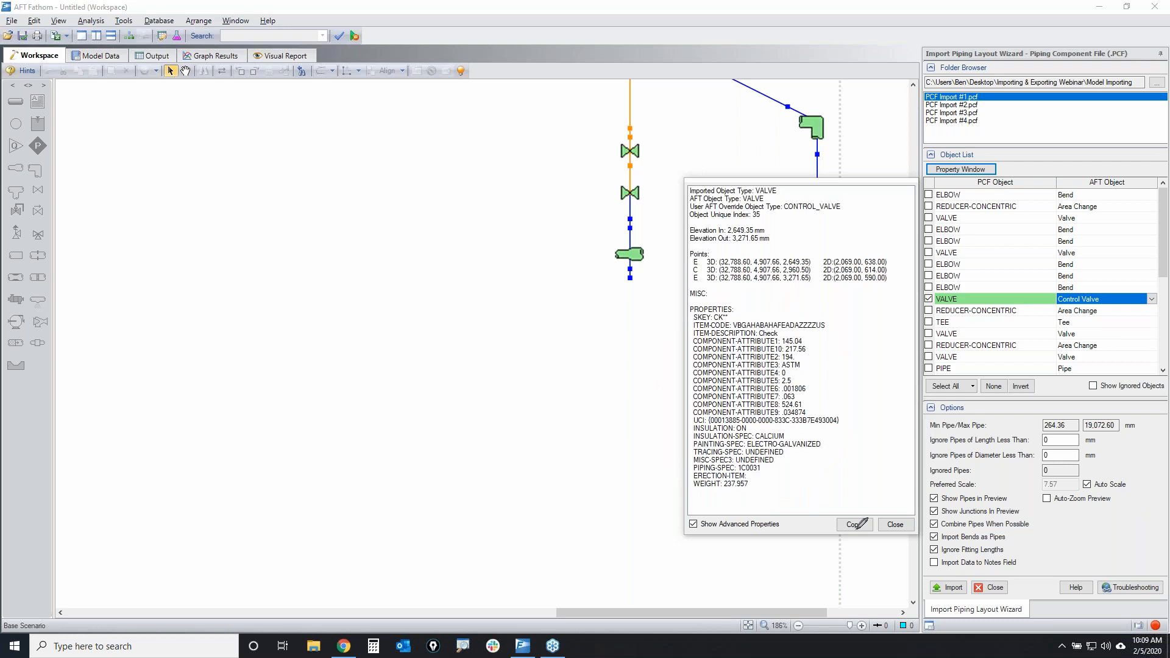
left_click(895, 525)
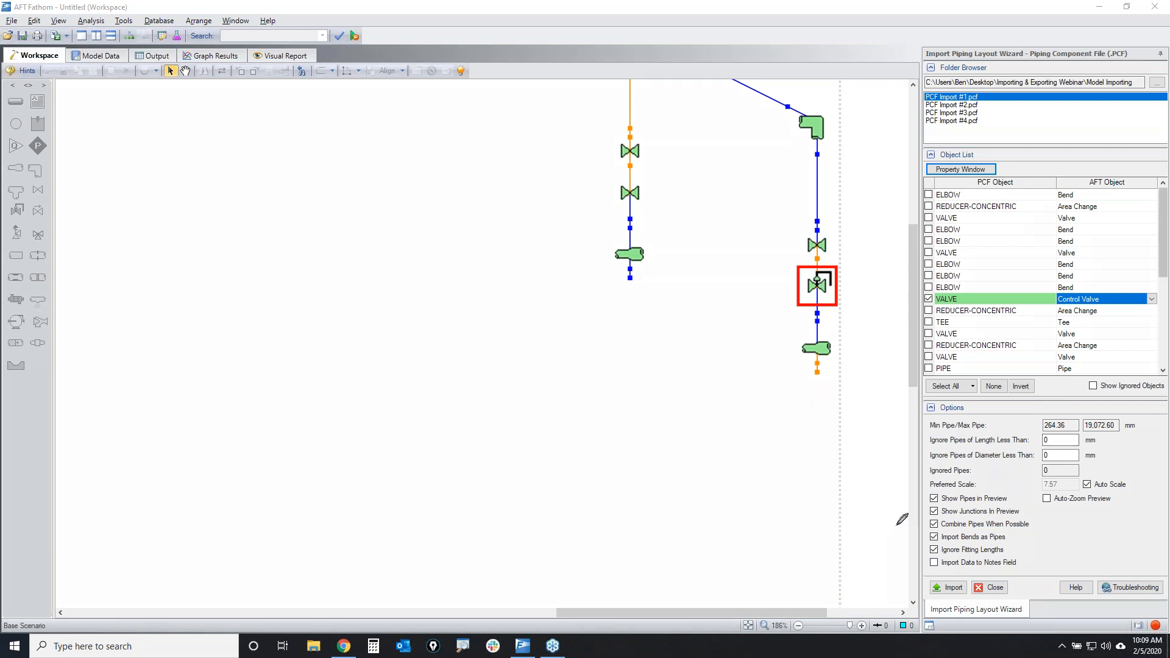
Turn on Import Data to Notes Field in the import options
mouse_move(912, 557)
left_mouse_down()
mouse_move(1031, 556)
mouse_move(953, 571)
mouse_move(914, 558)
left_mouse_up()
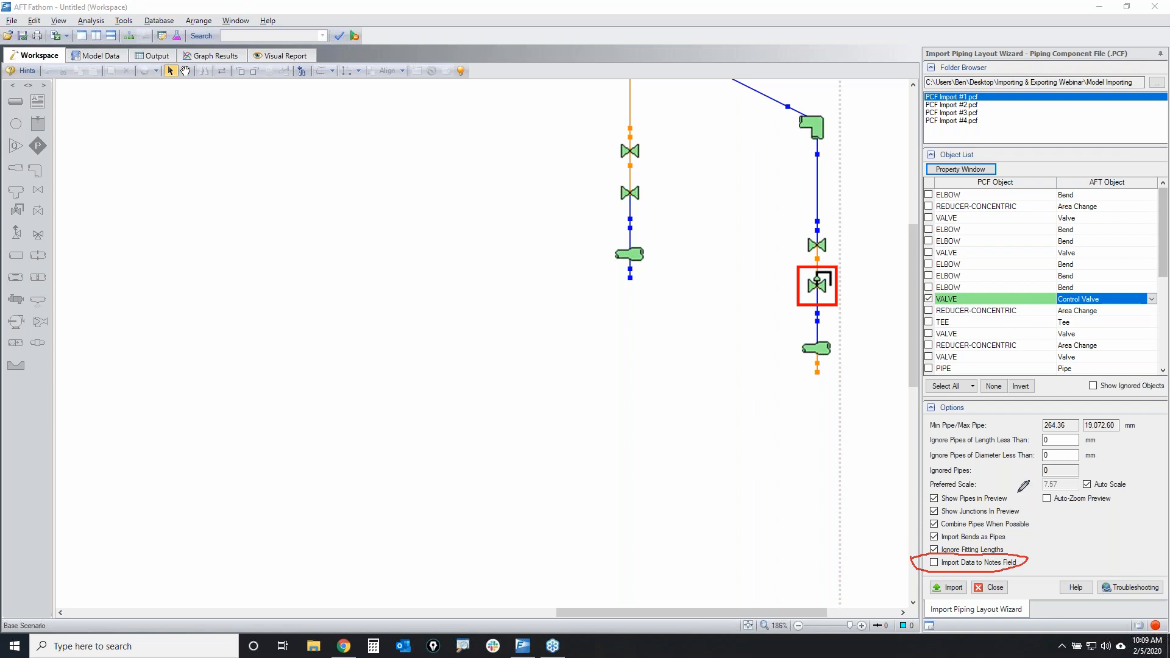
left_click(934, 562)
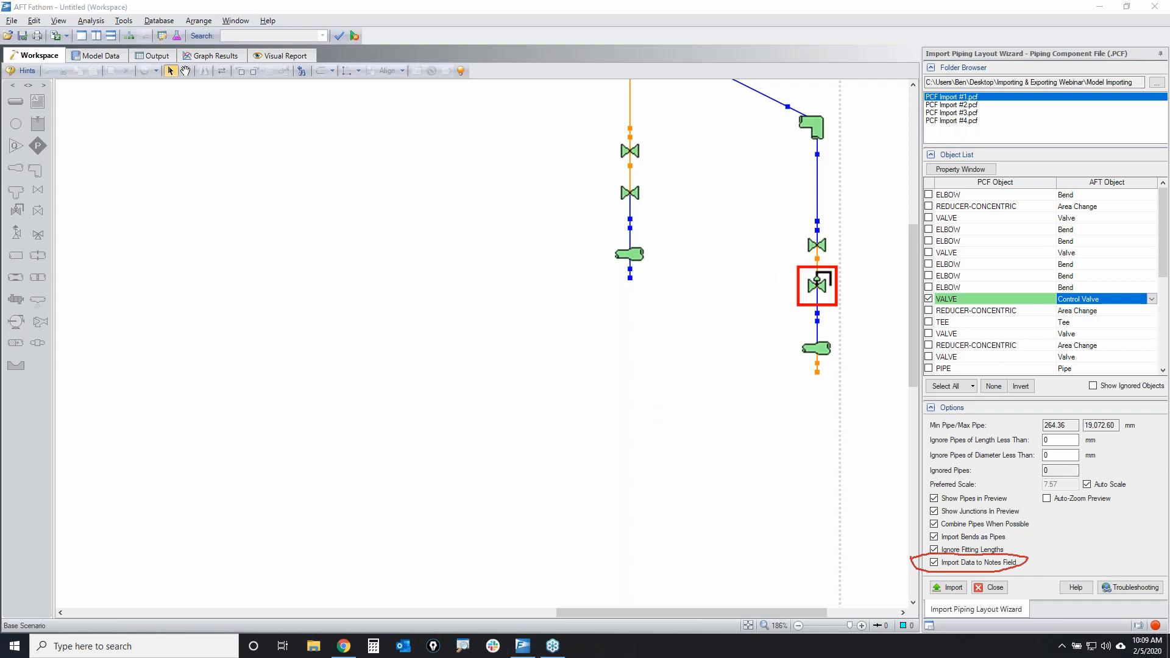
key("Escape")
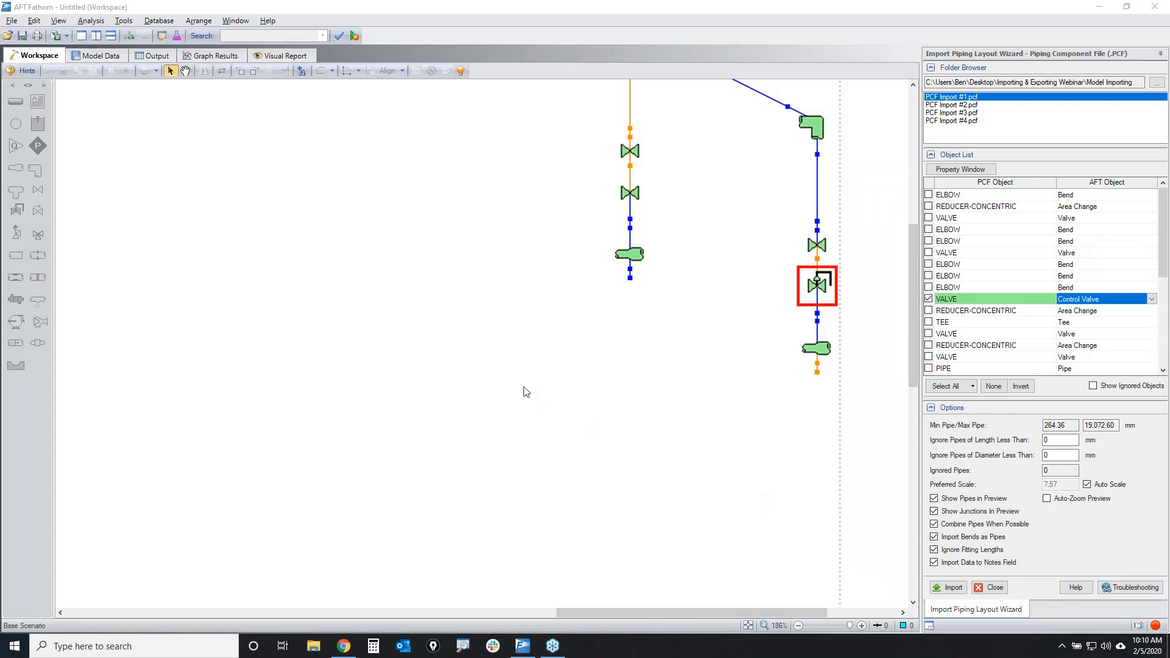
Move the PCF Import #1 layout frame down and right, away from the workspace corner, and import the layout
scroll(526, 392, "down", 5)
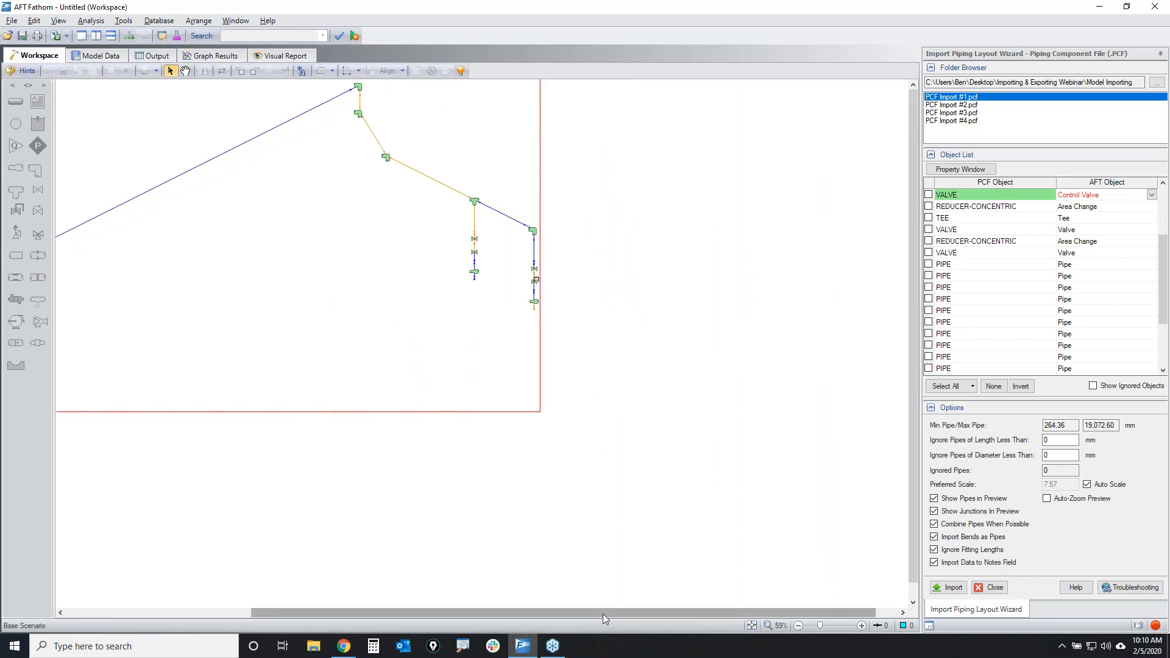
left_click_drag(603, 614, 418, 613)
left_click_drag(67, 82, 321, 211)
left_click(752, 626)
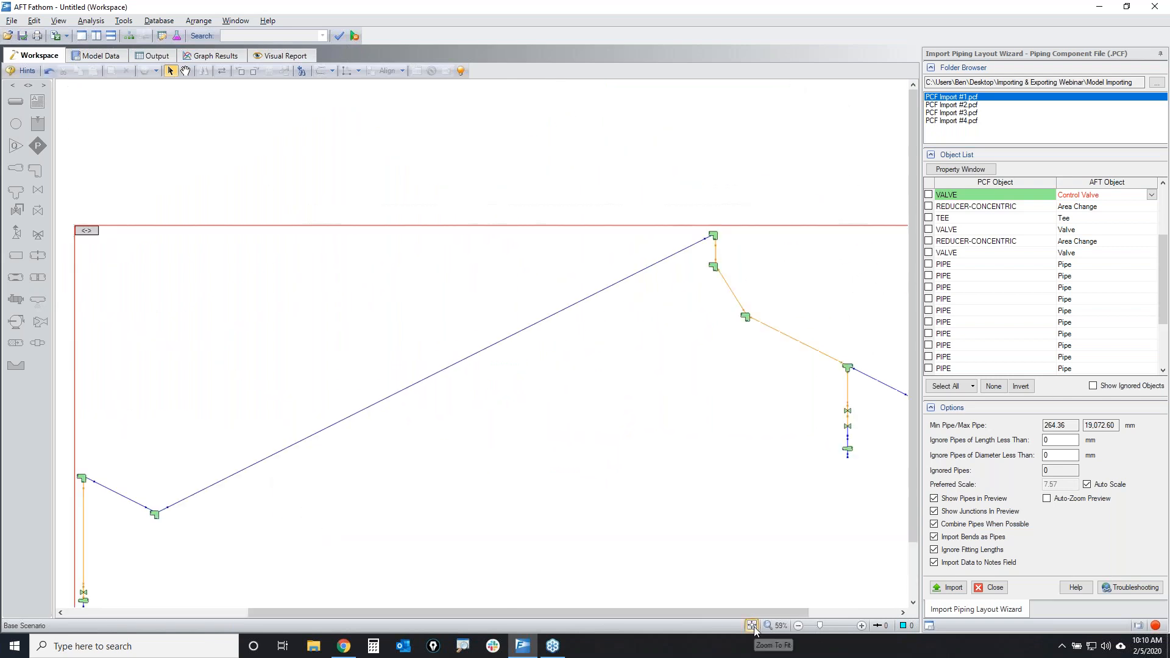
left_click(754, 629)
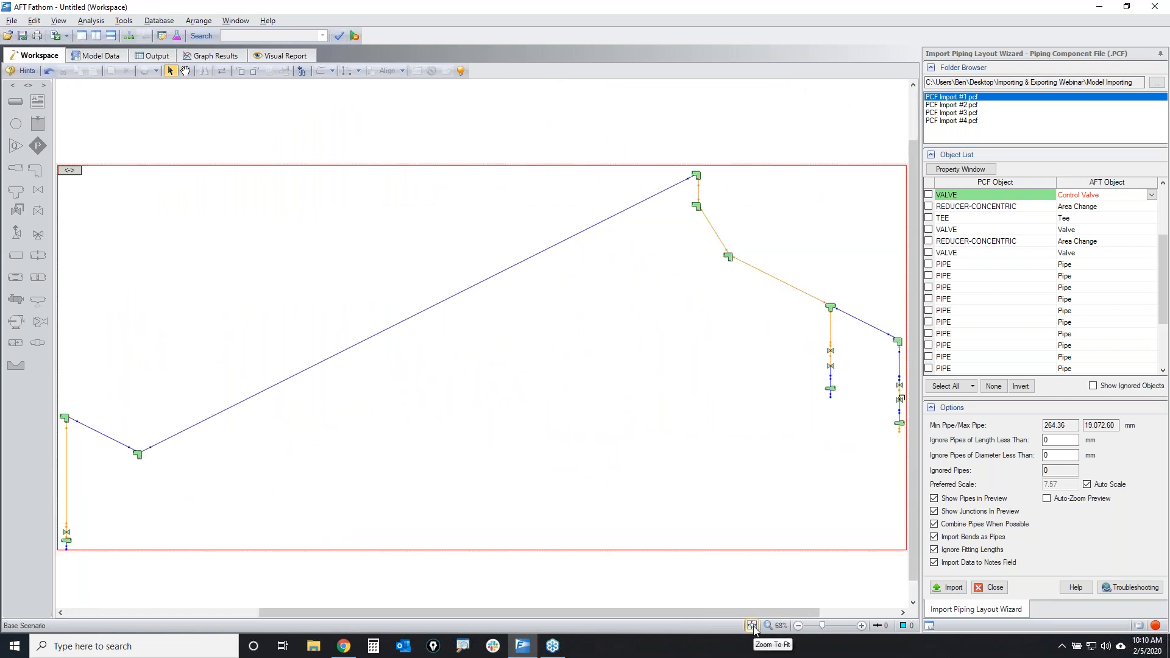
left_click(950, 589)
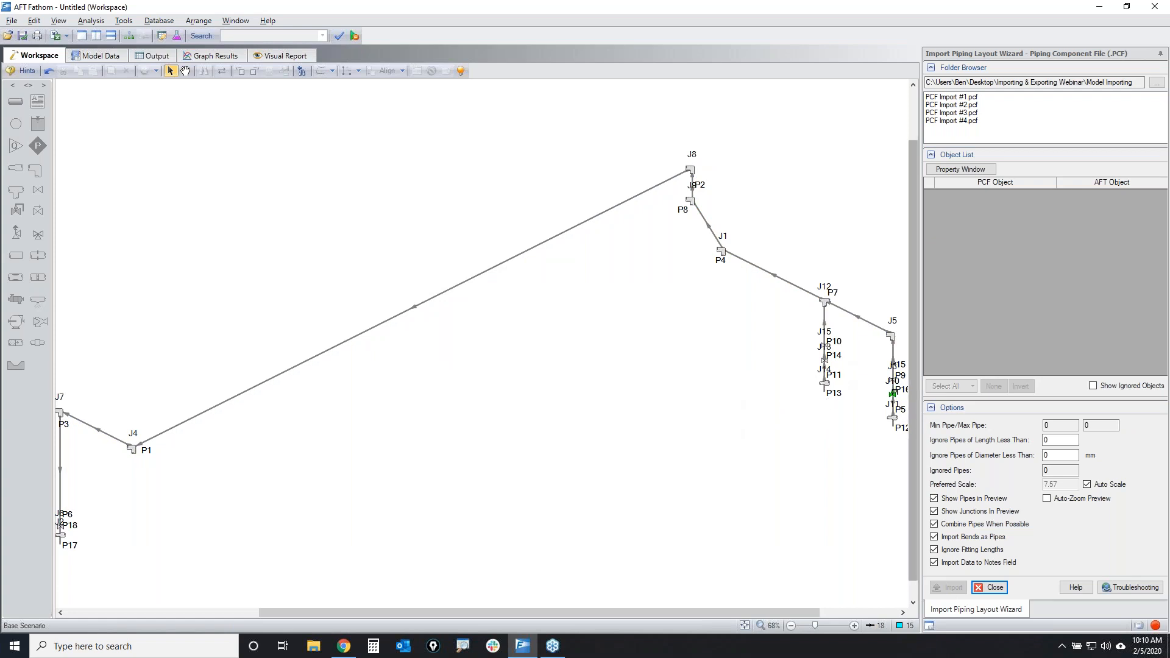
Preview PCF Import #2.pcf and move its layout frame down and right, clear of most of the imported piping
left_click(983, 99)
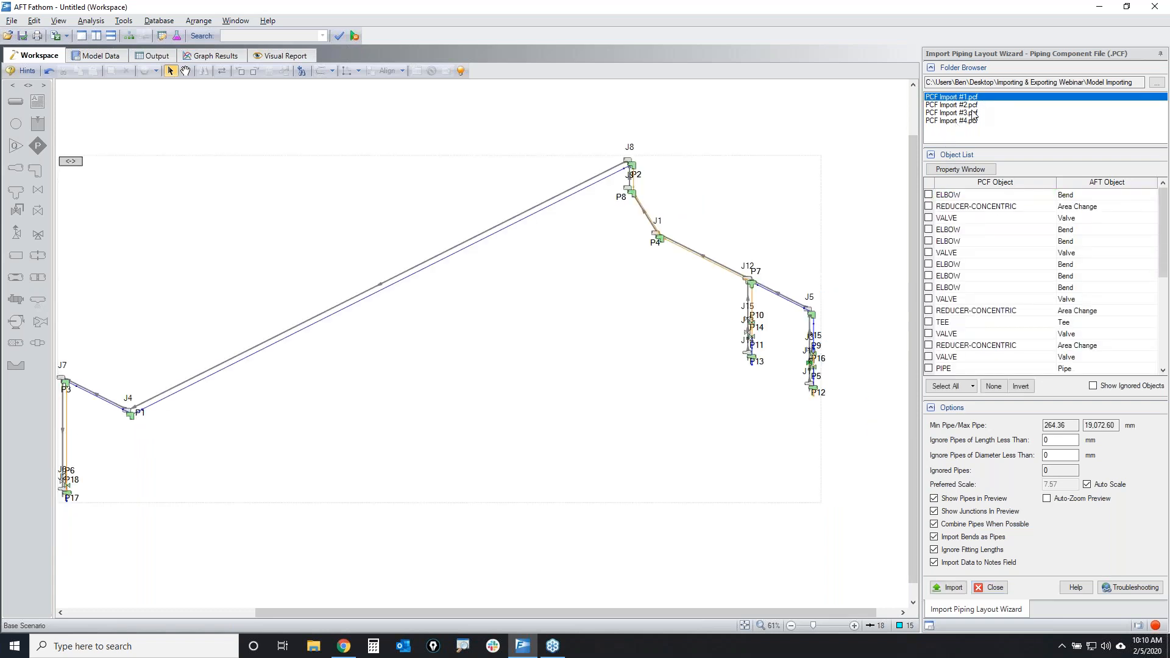
left_click(974, 105)
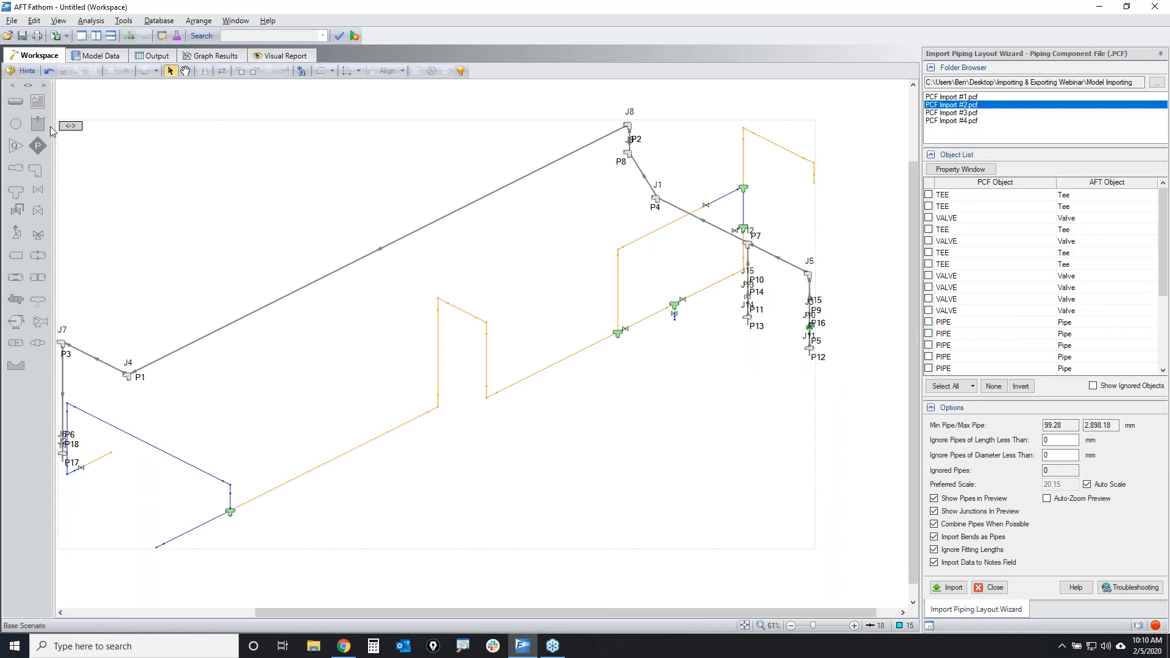
left_click(70, 127)
left_click_drag(70, 126, 420, 249)
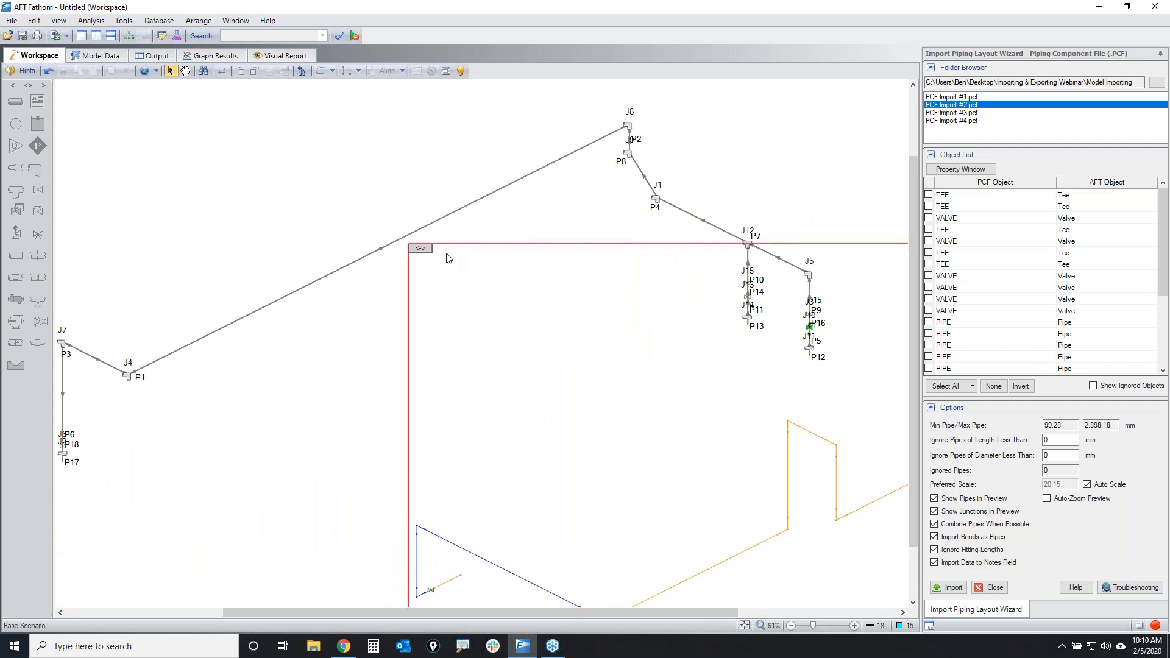
left_click(745, 626)
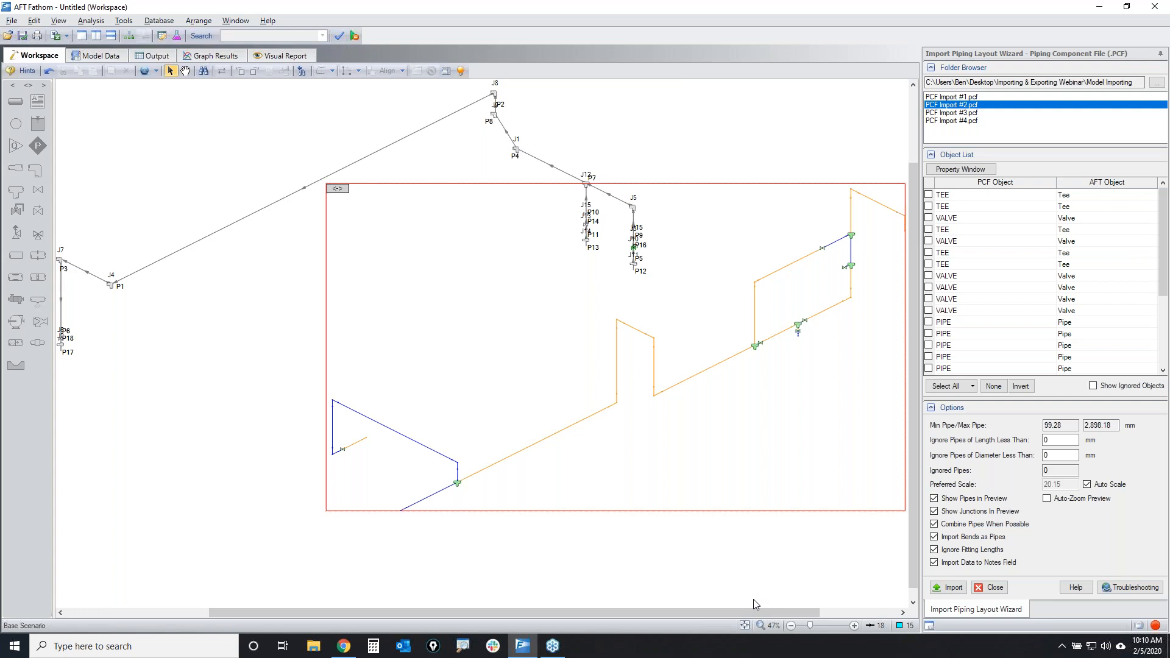
left_click(746, 624)
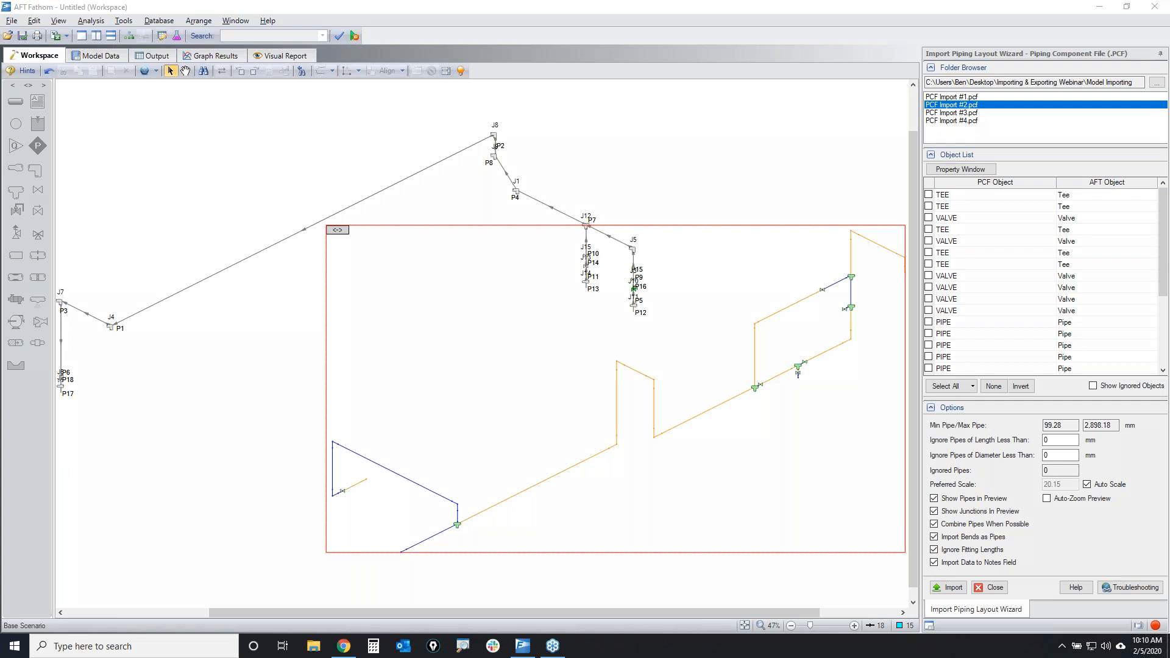
mouse_move(979, 174)
left_mouse_down()
mouse_move(1030, 175)
mouse_move(969, 185)
mouse_move(1009, 180)
left_mouse_up()
mouse_move(950, 529)
left_mouse_down()
mouse_move(1009, 527)
mouse_move(1013, 539)
mouse_move(927, 541)
mouse_move(928, 525)
mouse_move(932, 536)
left_mouse_up()
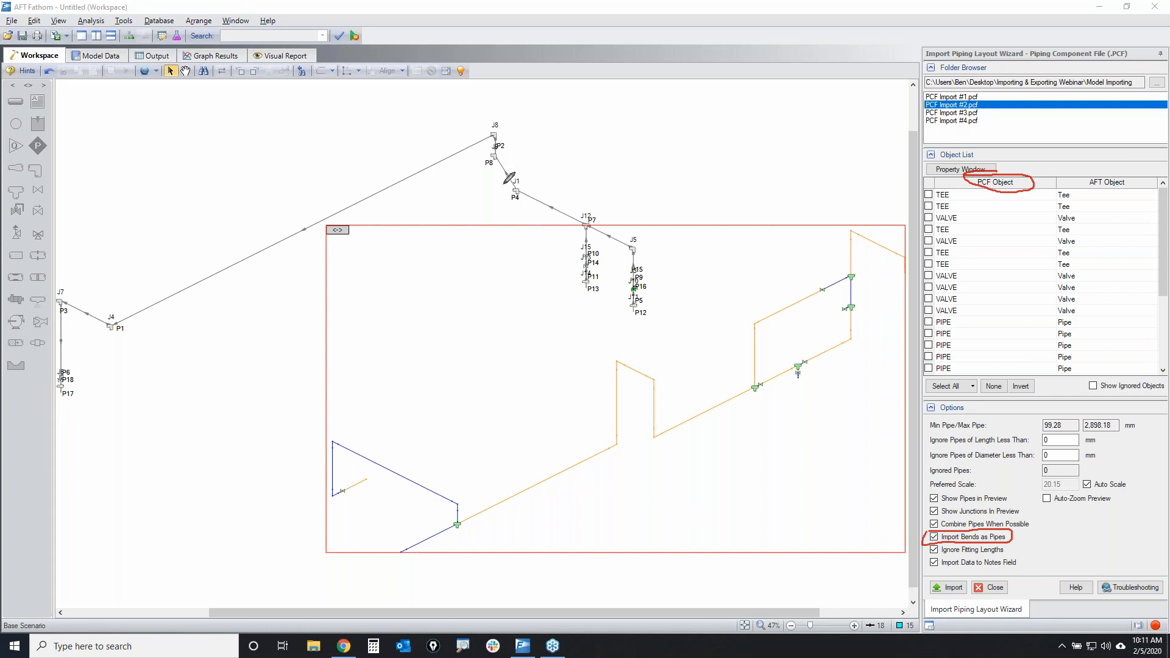
mouse_move(479, 153)
left_mouse_down()
mouse_move(478, 163)
mouse_move(495, 145)
mouse_move(487, 128)
left_mouse_up()
mouse_move(500, 181)
left_mouse_down()
mouse_move(519, 191)
mouse_move(510, 183)
left_mouse_up()
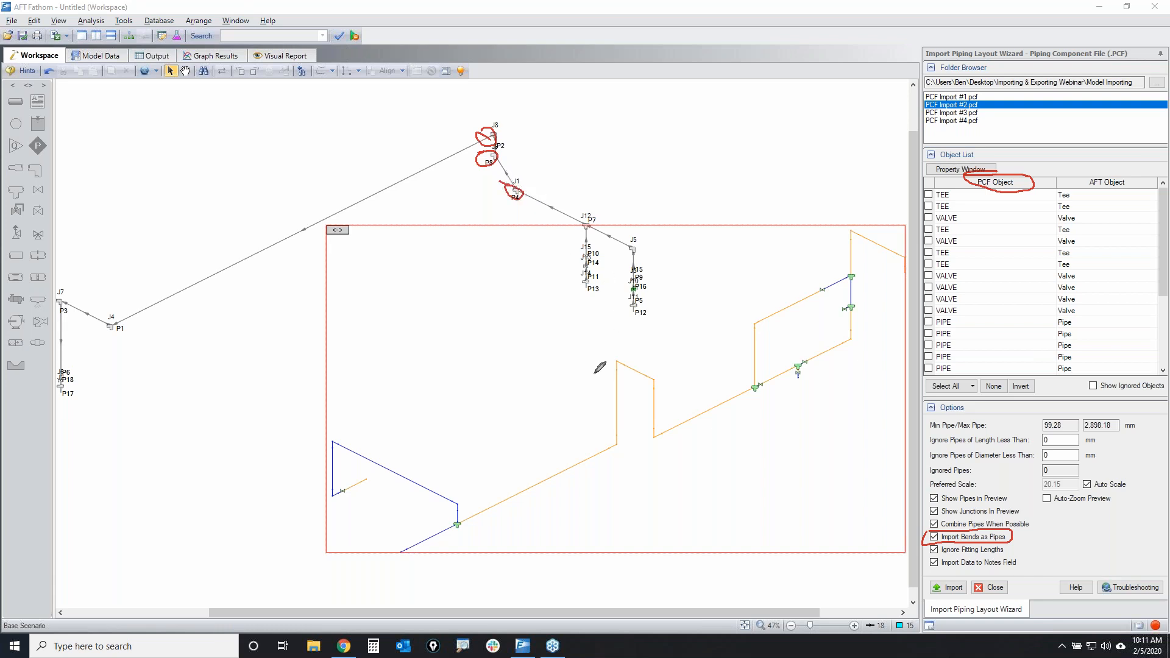
mouse_move(614, 432)
left_mouse_down()
mouse_move(629, 449)
mouse_move(612, 434)
left_mouse_up()
mouse_move(613, 355)
left_mouse_down()
mouse_move(605, 364)
mouse_move(663, 386)
mouse_move(644, 374)
left_mouse_up()
mouse_move(646, 431)
left_mouse_down()
mouse_move(660, 421)
mouse_move(649, 425)
left_mouse_up()
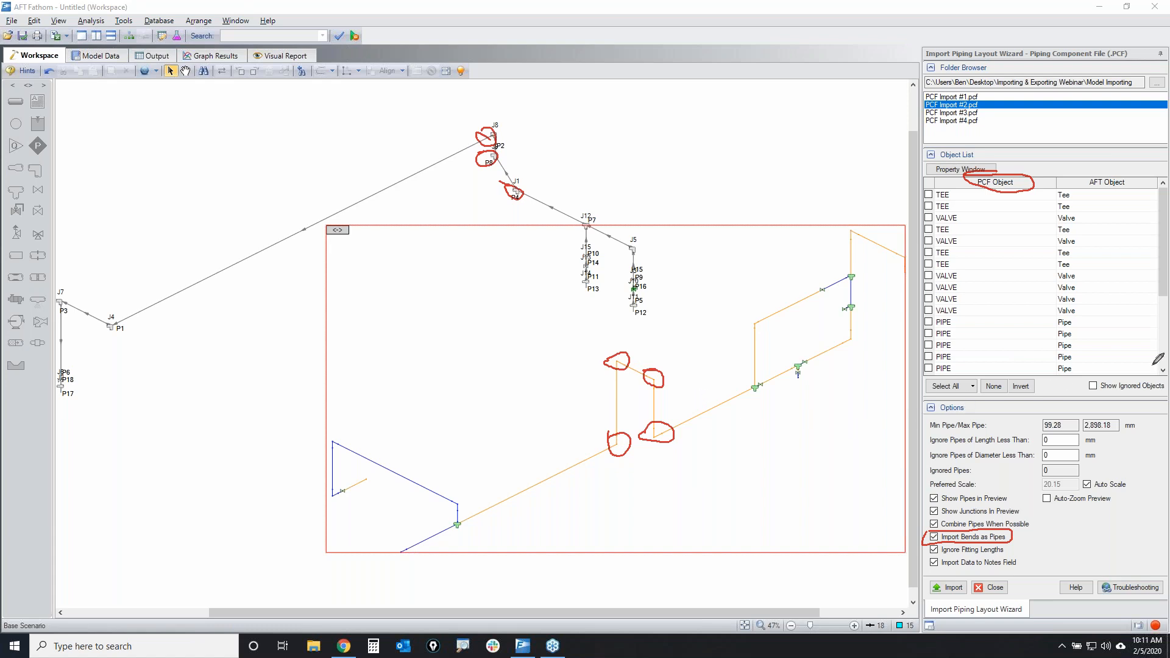
key("Escape")
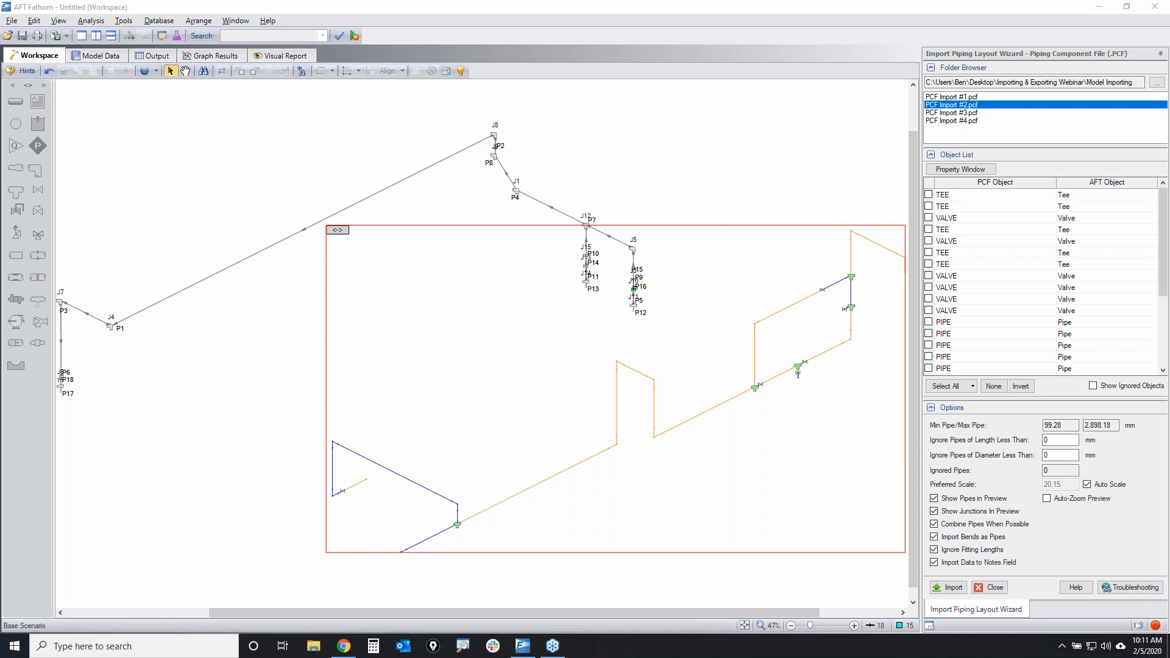
Turn off Import Bends as Pipes for PCF Import #2 so its bends map to bend junctions
left_click(934, 538)
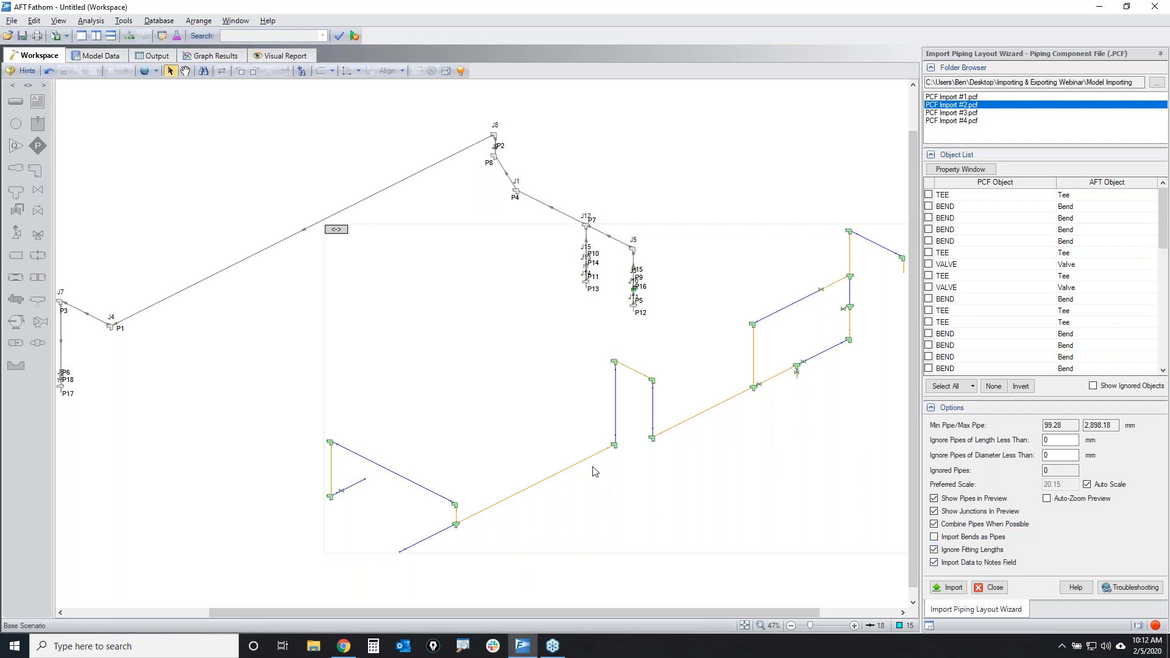
Turn on Import Bends as Pipes to compare the PCF Import #2 preview, and turn it off again
scroll(595, 471, "up", 3)
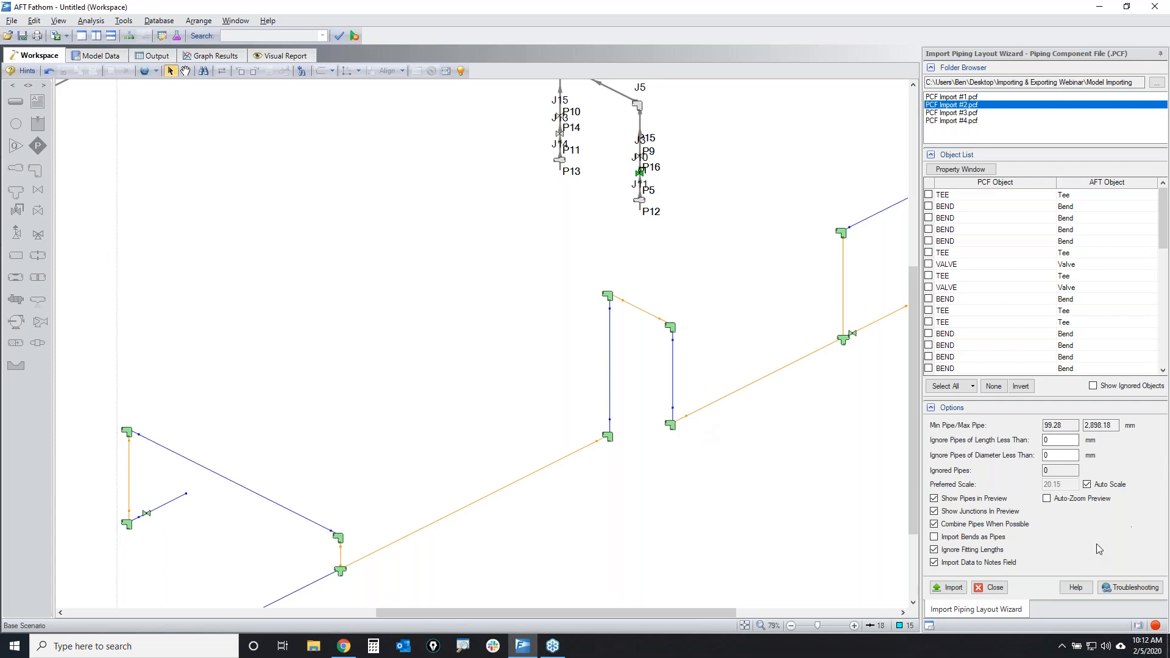
left_click(935, 539)
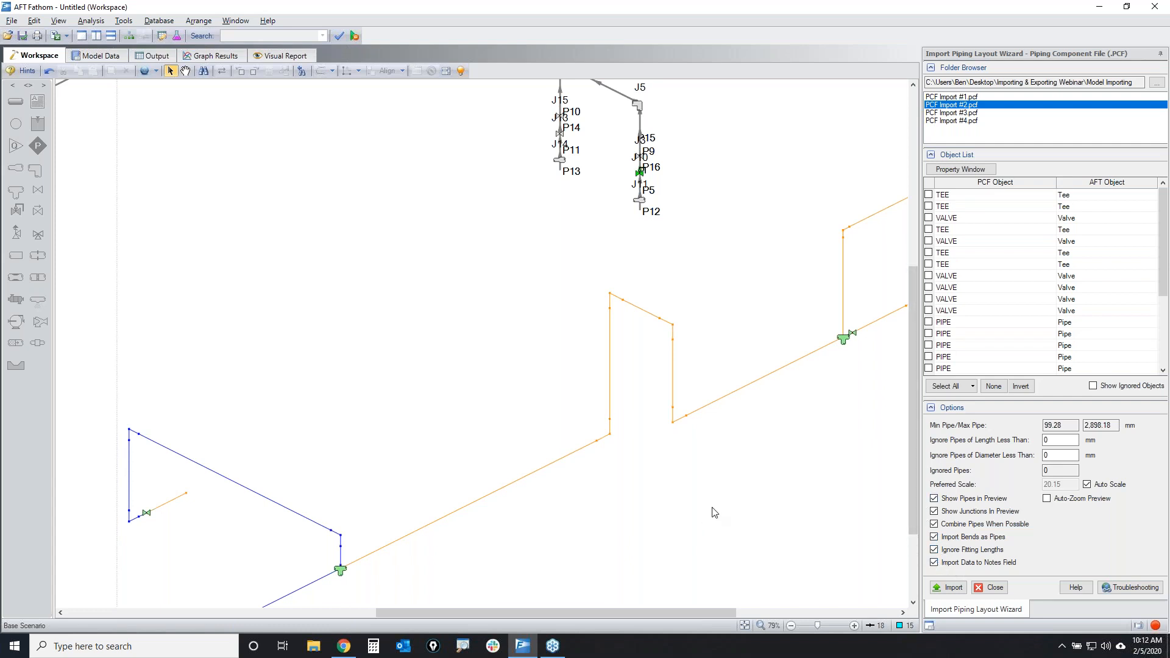
left_click(934, 537)
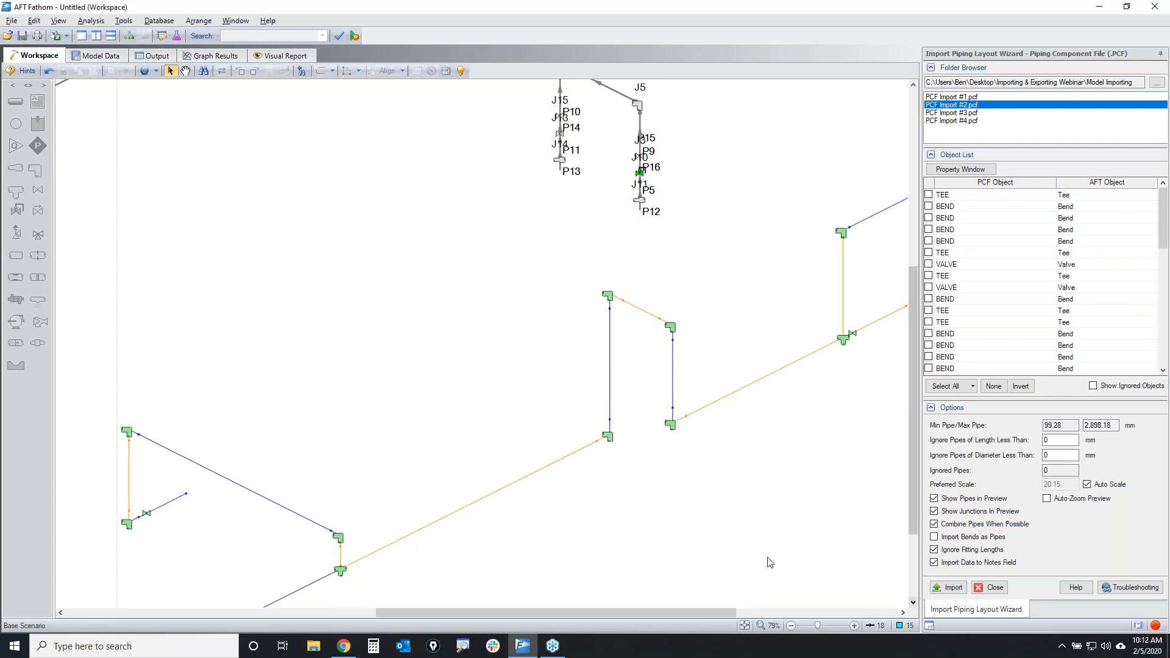
Import the PCF Import #2 layout and display the whole model in a full-width workspace
left_click(948, 589)
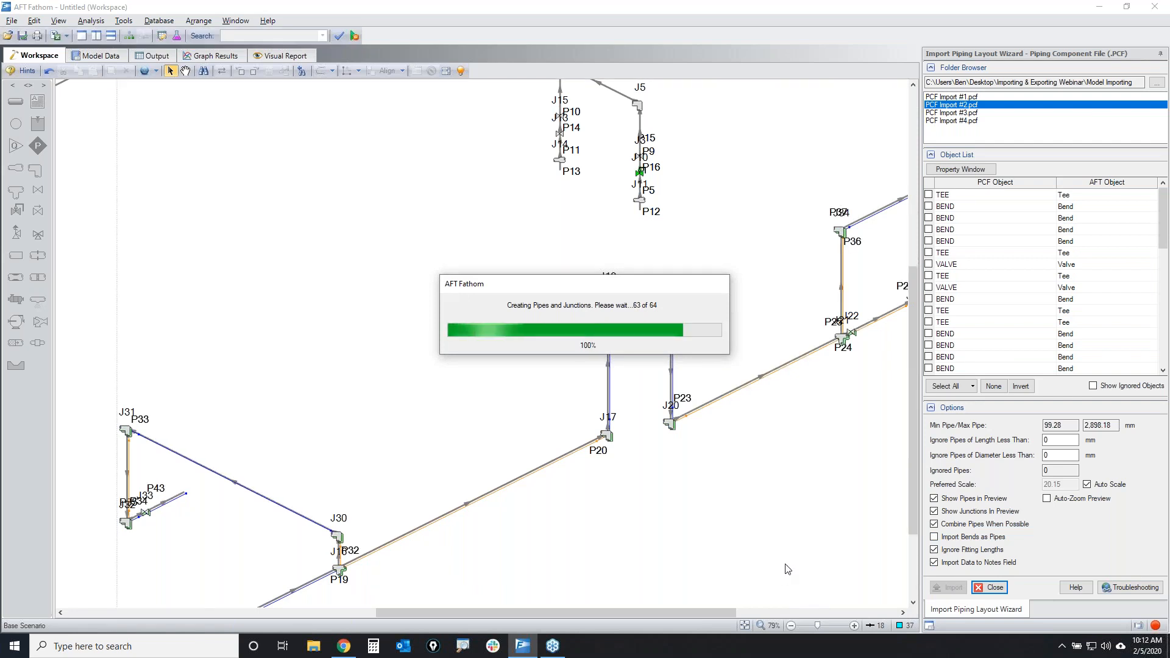
left_click(977, 588)
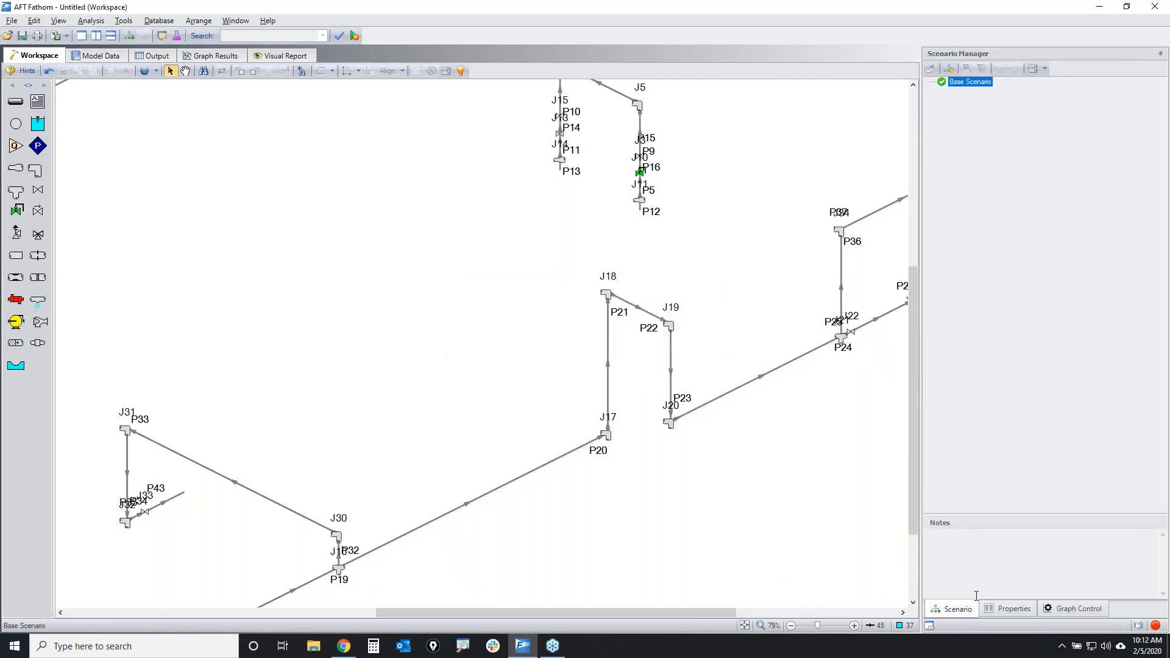
left_click(868, 538)
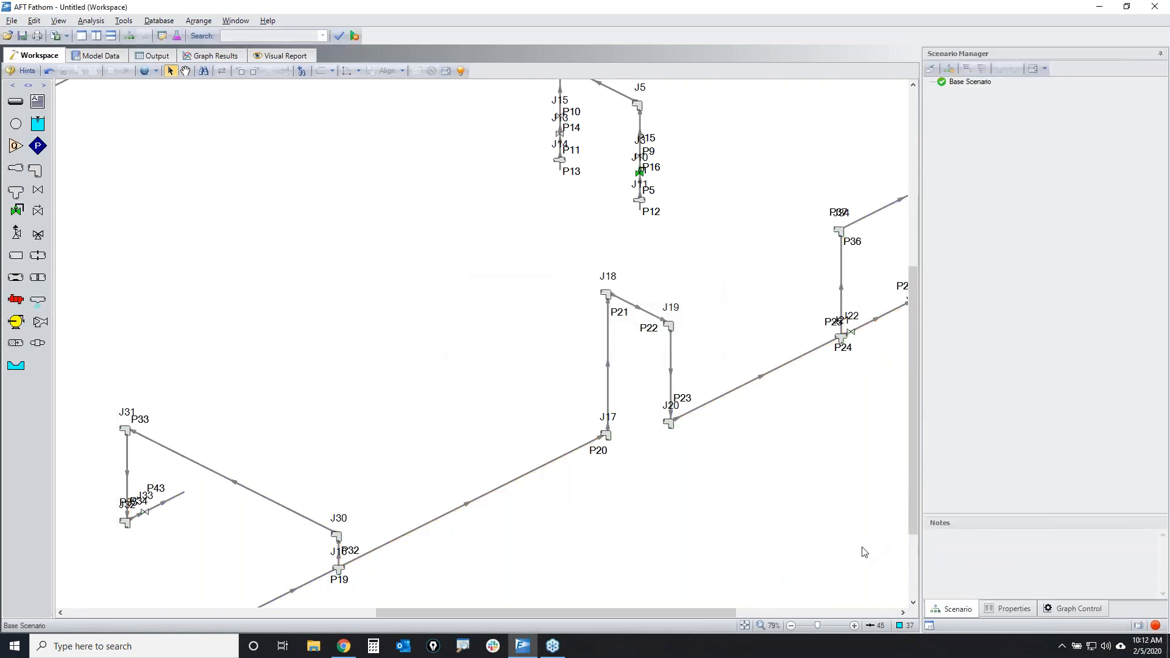
left_click(1160, 54)
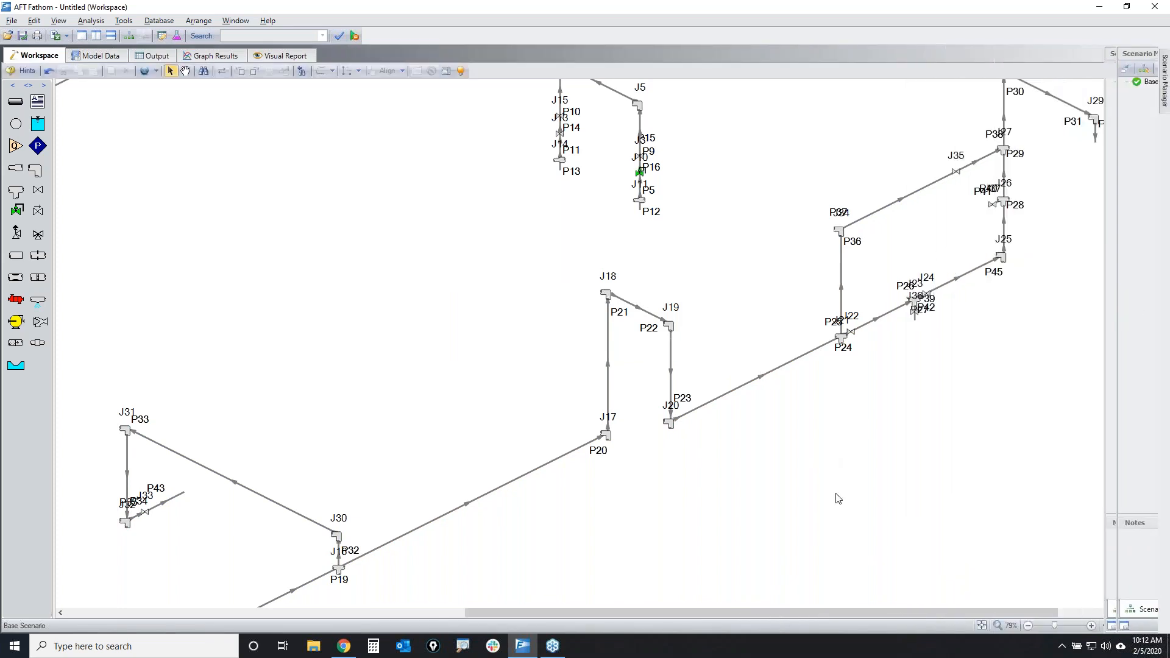
left_click(980, 626)
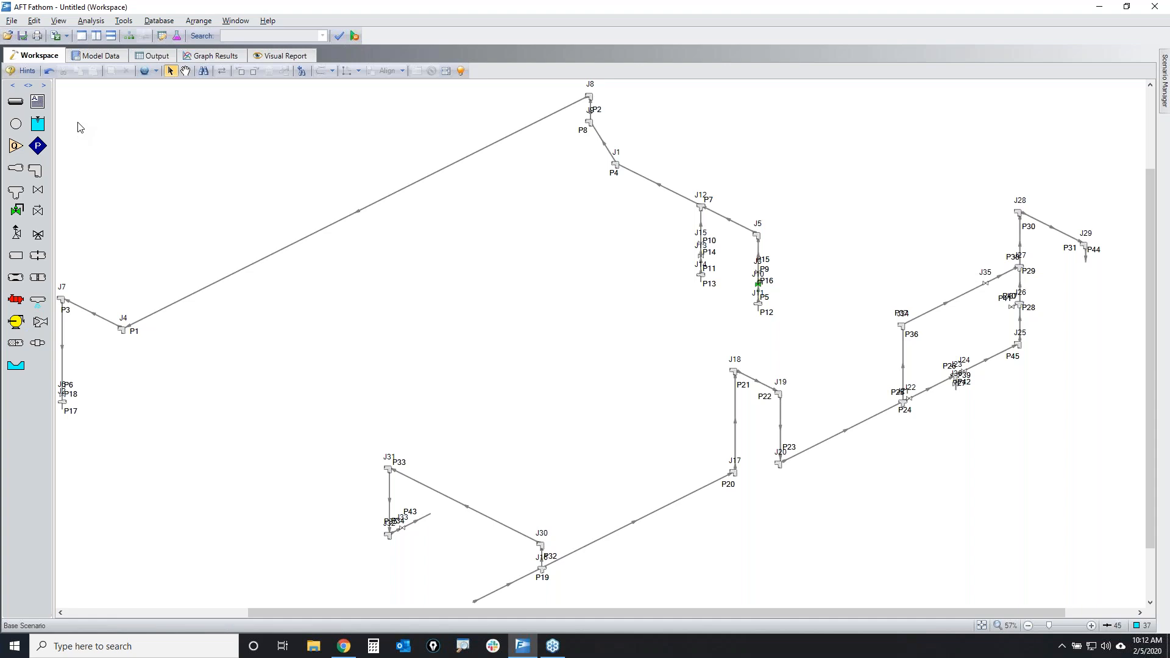
Read the imported PCF notes of pipe 1 in its properties and close them without changes
left_click(98, 58)
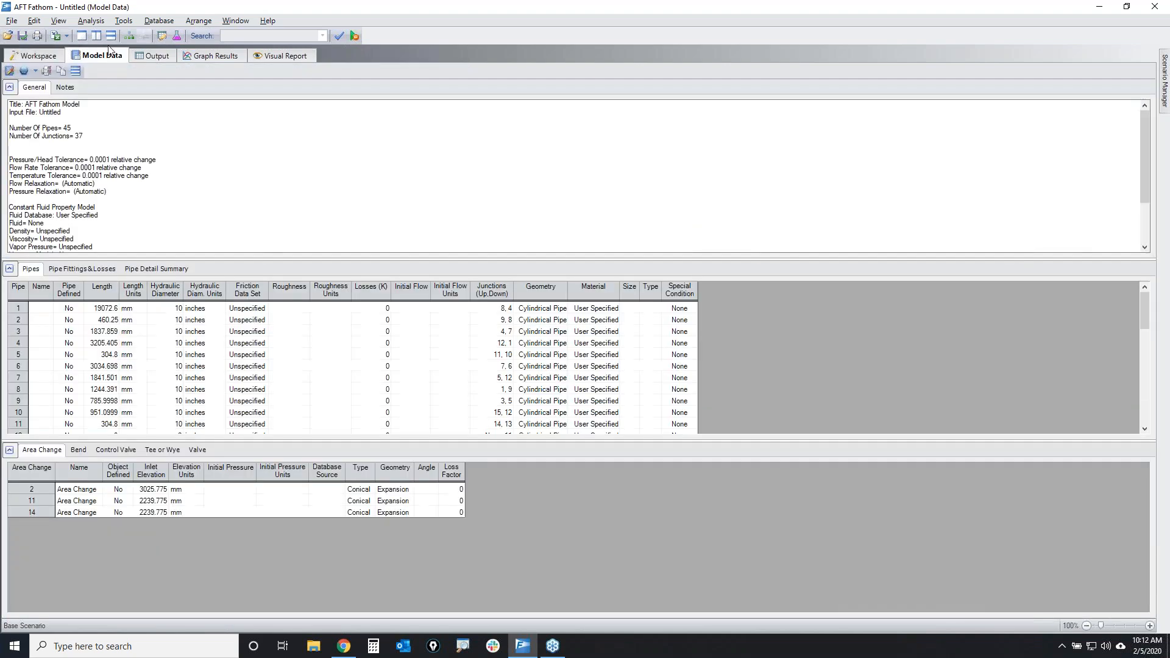
double_click(18, 310)
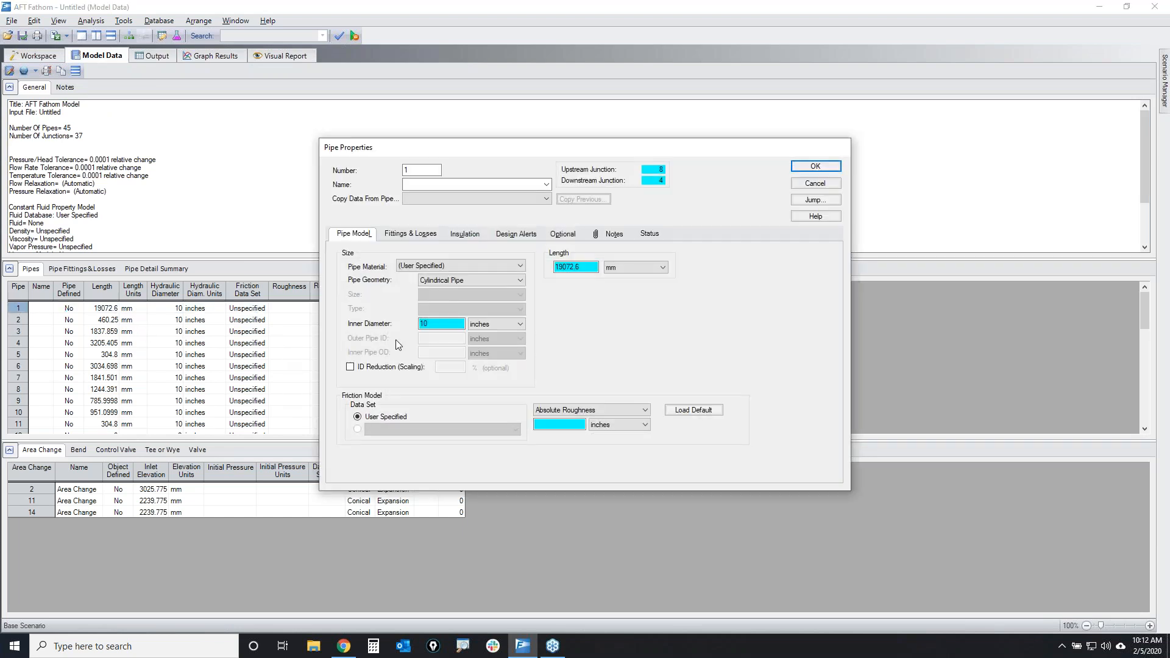
left_click(565, 268)
left_click(622, 235)
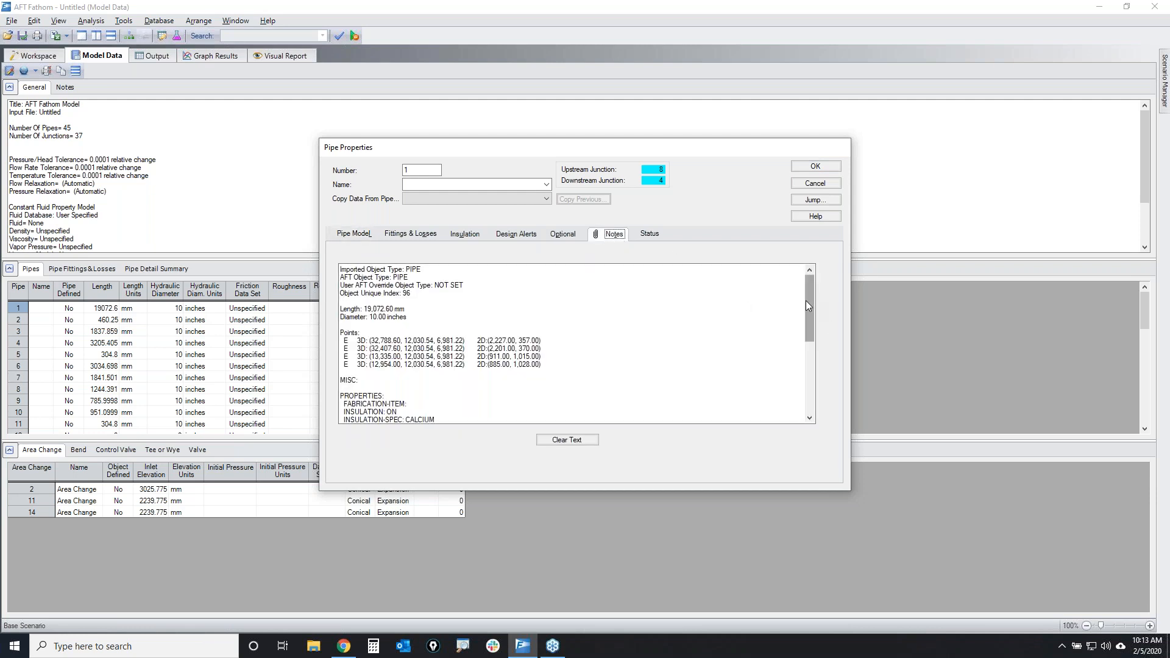
left_click_drag(807, 292, 781, 258)
left_click(824, 184)
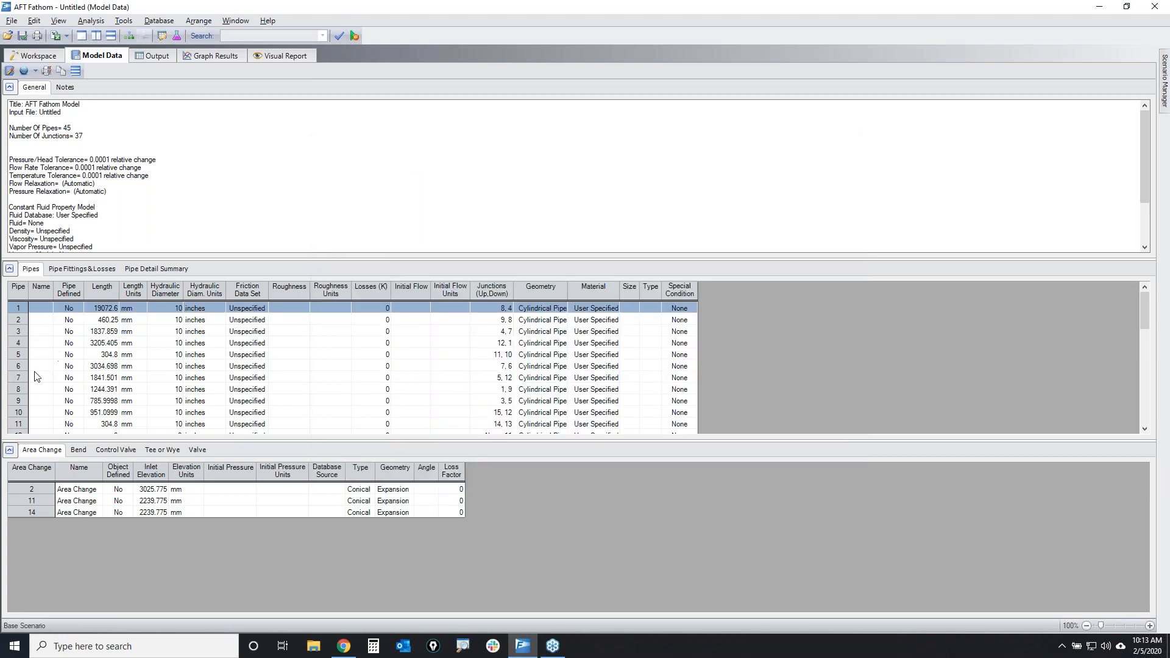
Examine the imported notes for all objects in the model data, with the pipe and junction sections collapsed
left_click(66, 88)
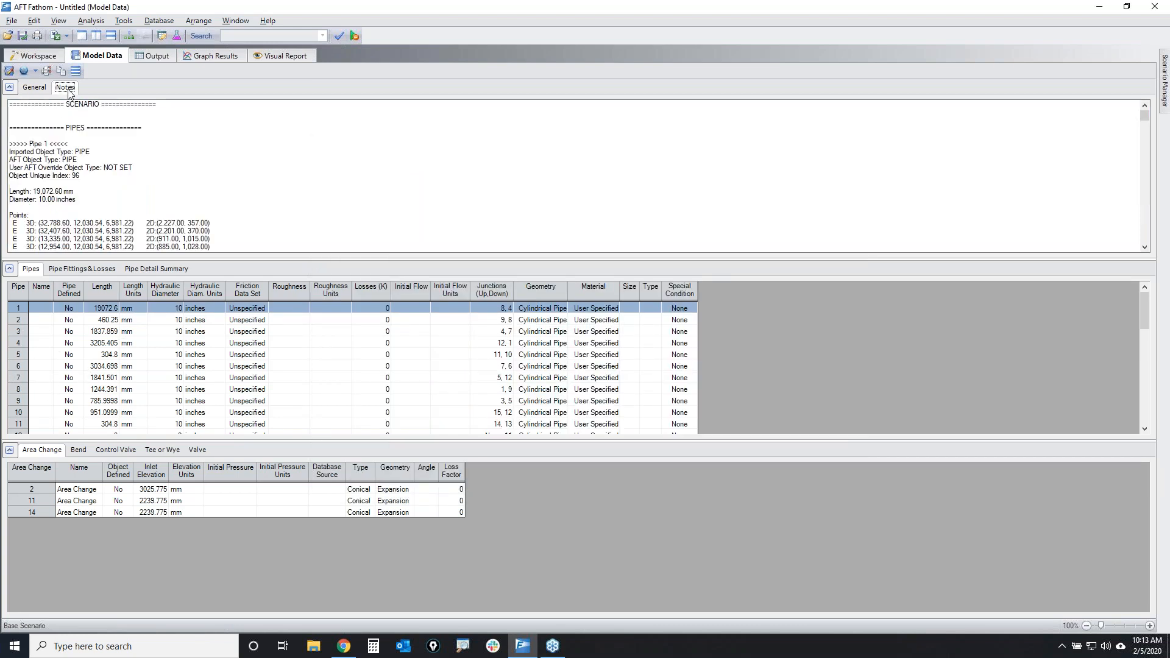
left_click(9, 268)
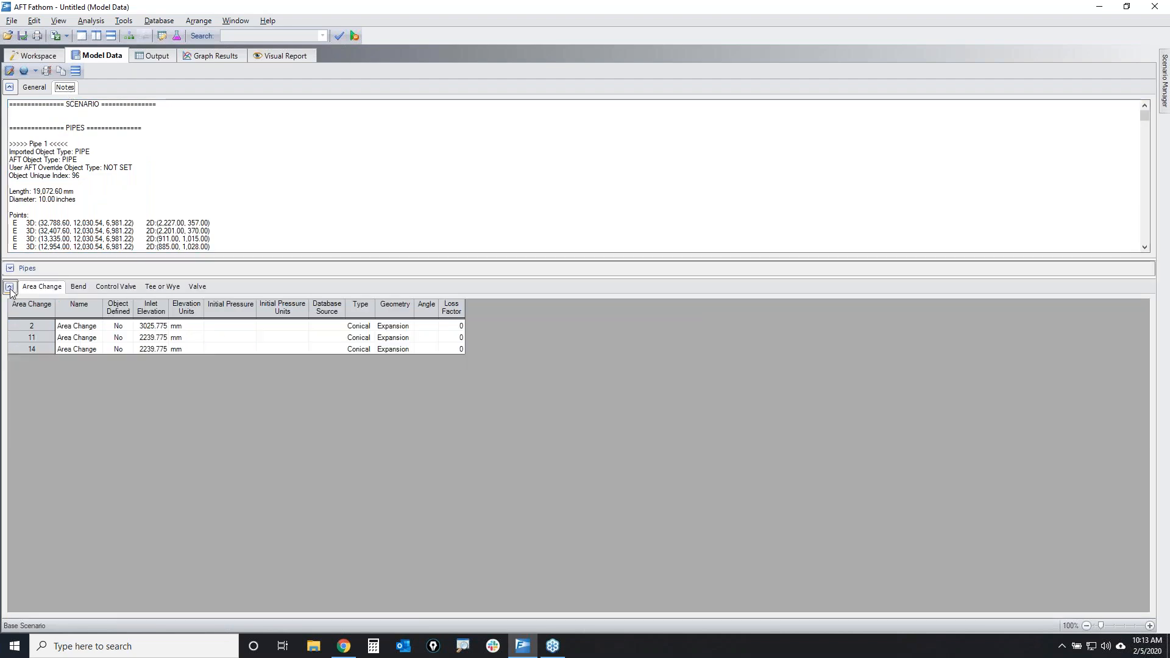
left_click(9, 285)
left_click(161, 193)
scroll(390, 244, "down", 20)
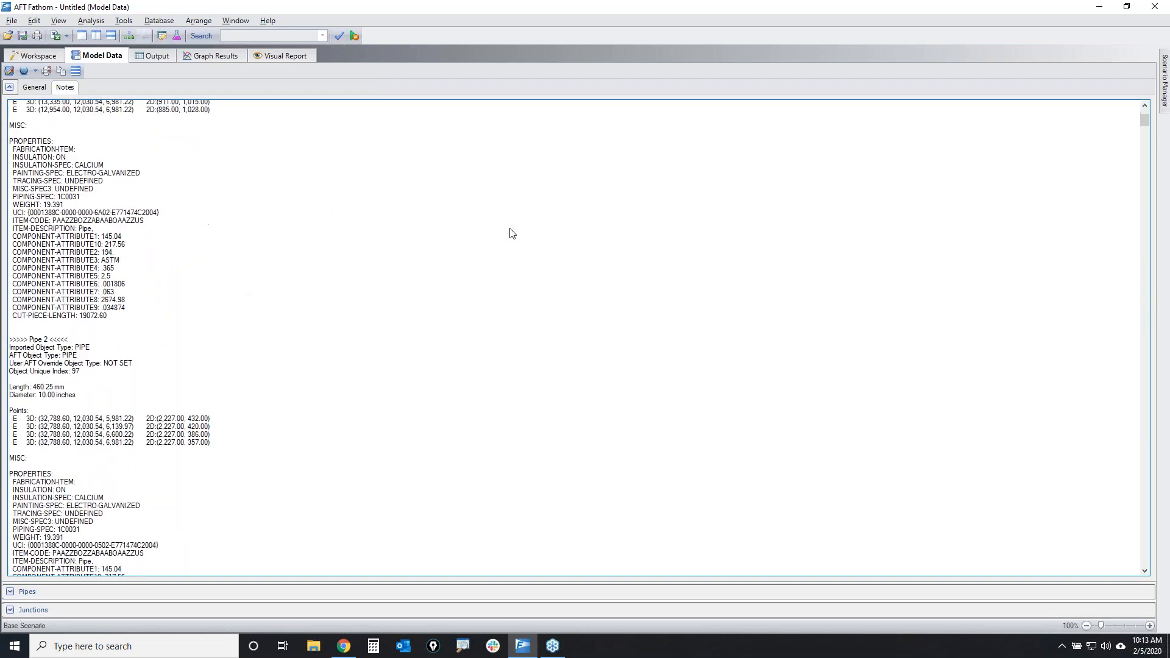
left_click_drag(1145, 129, 1082, 82)
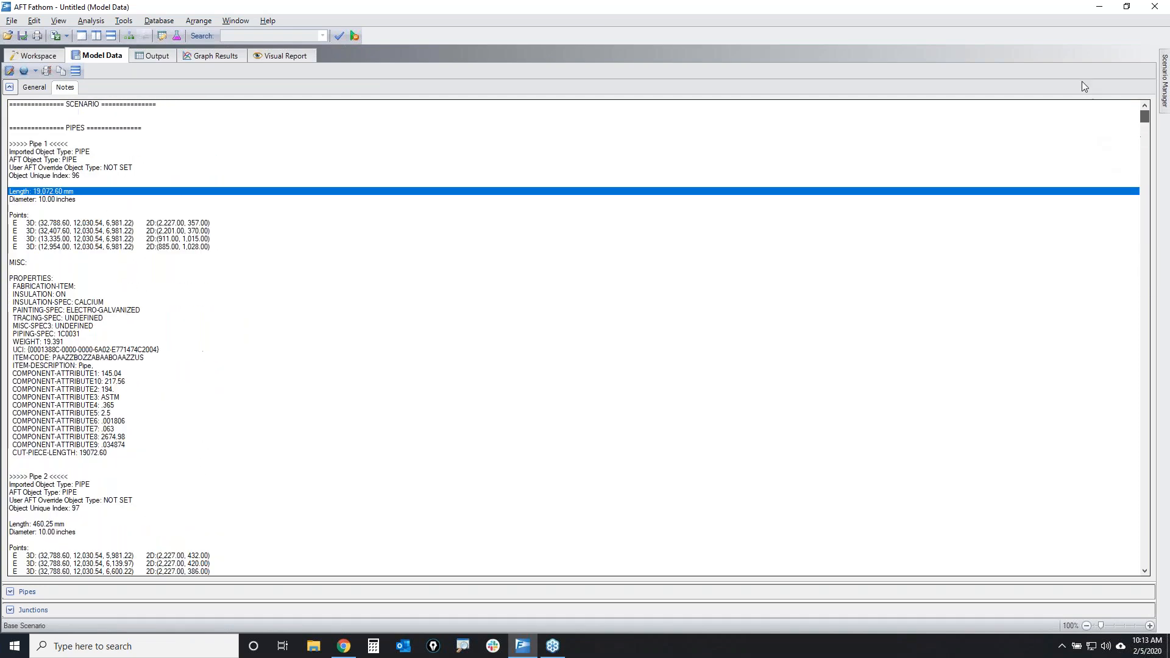
Collapse the general section and review the imported lengths and hydraulic diameters in the full pipe table
left_click(10, 87)
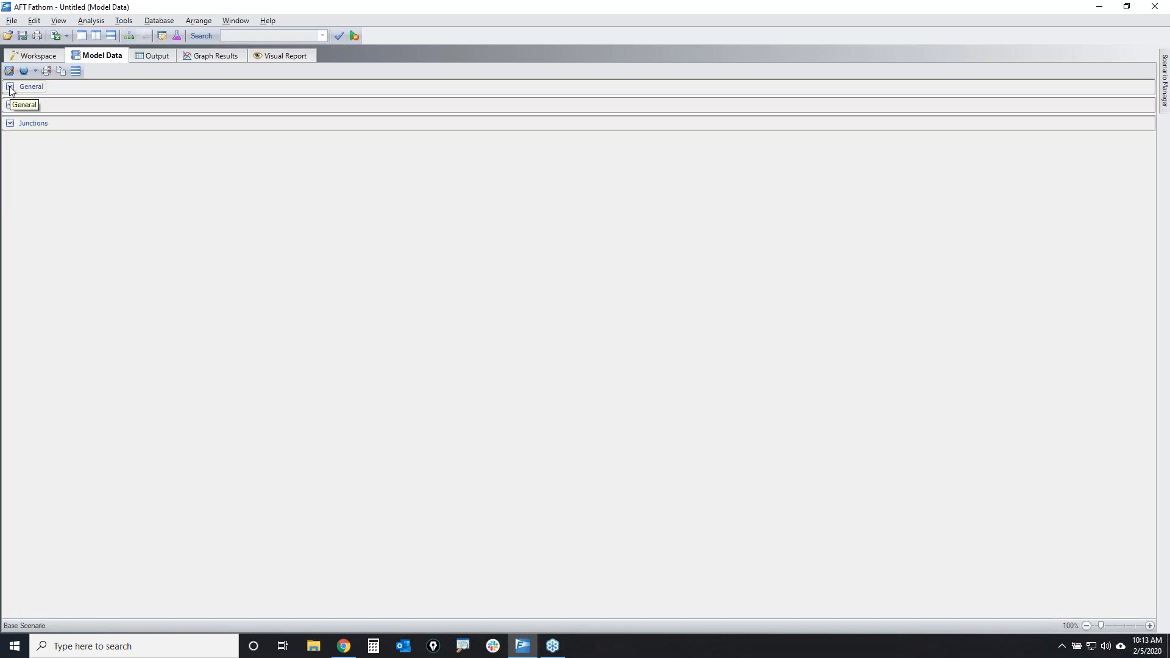
left_click(10, 106)
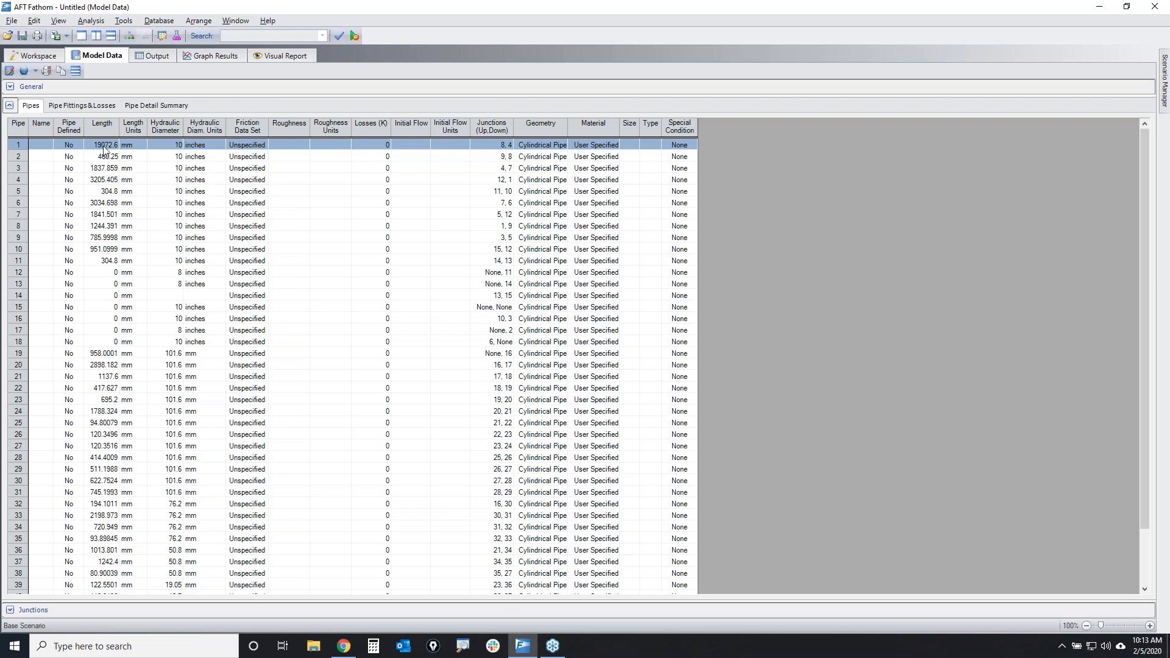
left_click(97, 123)
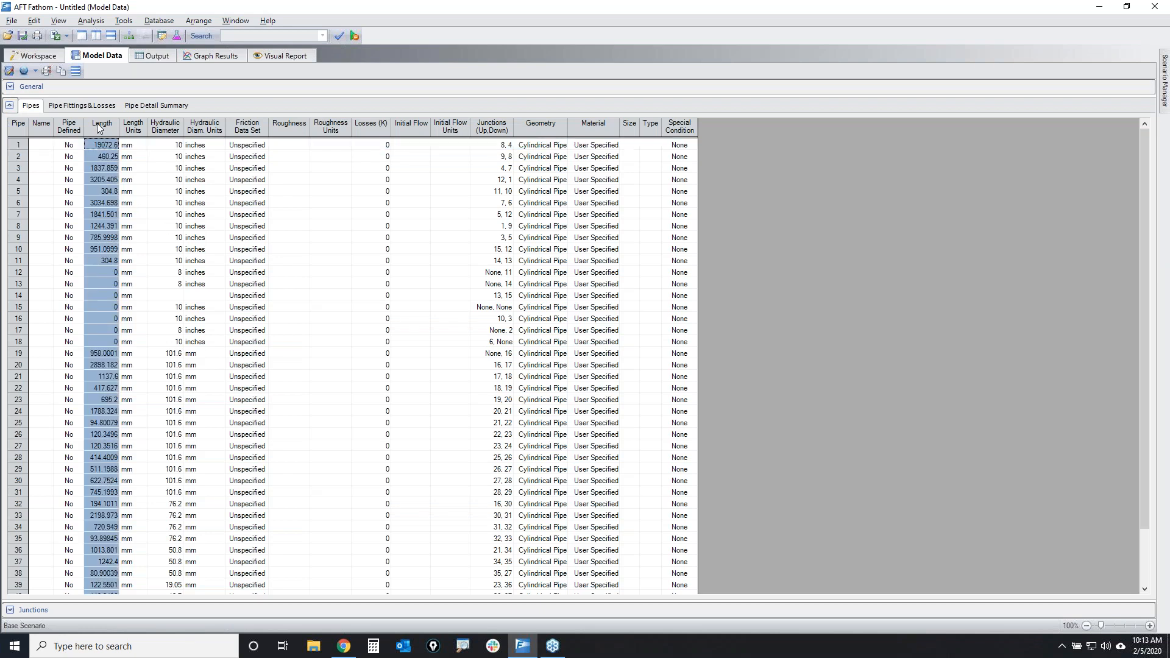
left_click(177, 127)
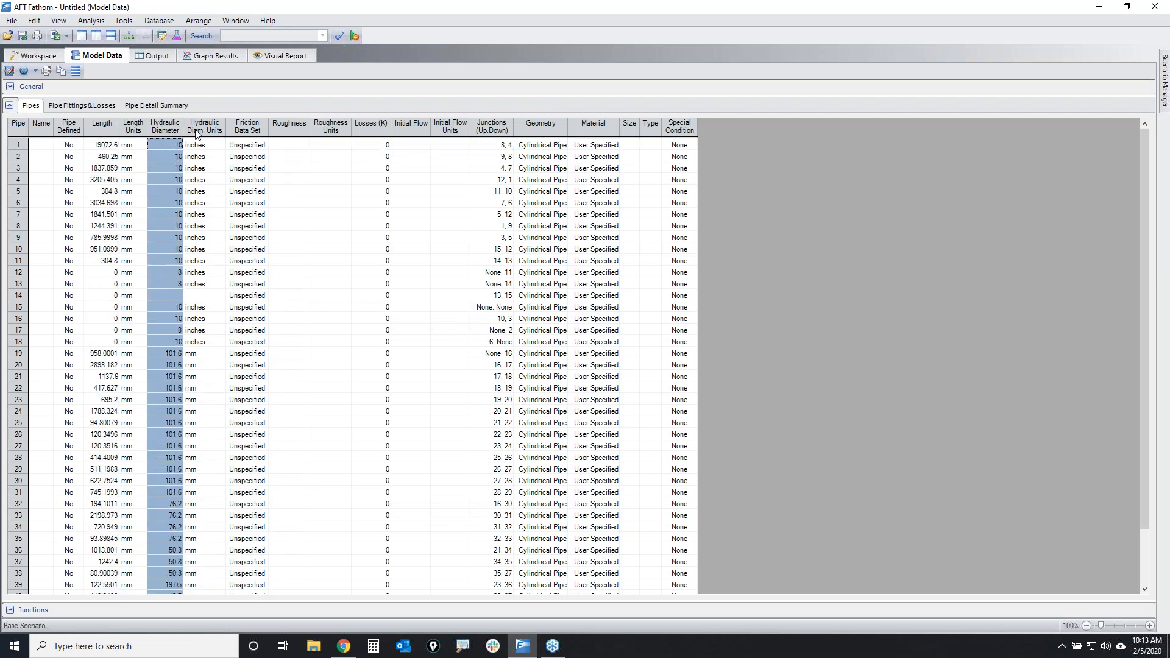
Review the junction data tables for area changes, bends, control valves and tees, with the pipe table collapsed
left_click(11, 105)
left_click(11, 123)
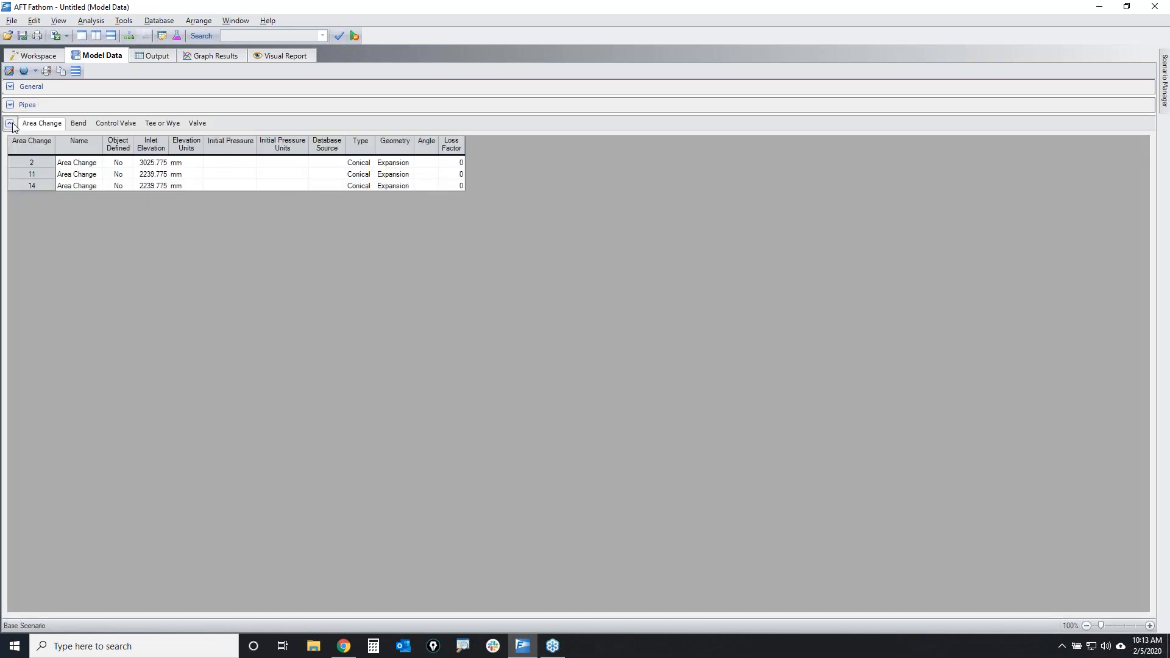
left_click(80, 124)
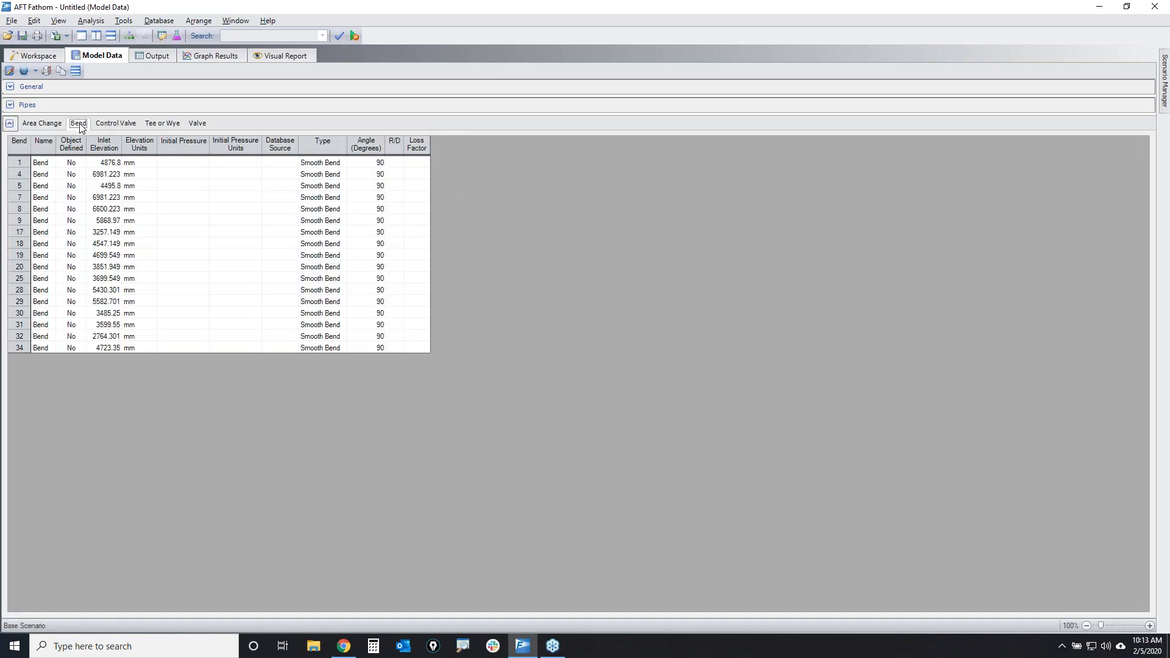
left_click(110, 126)
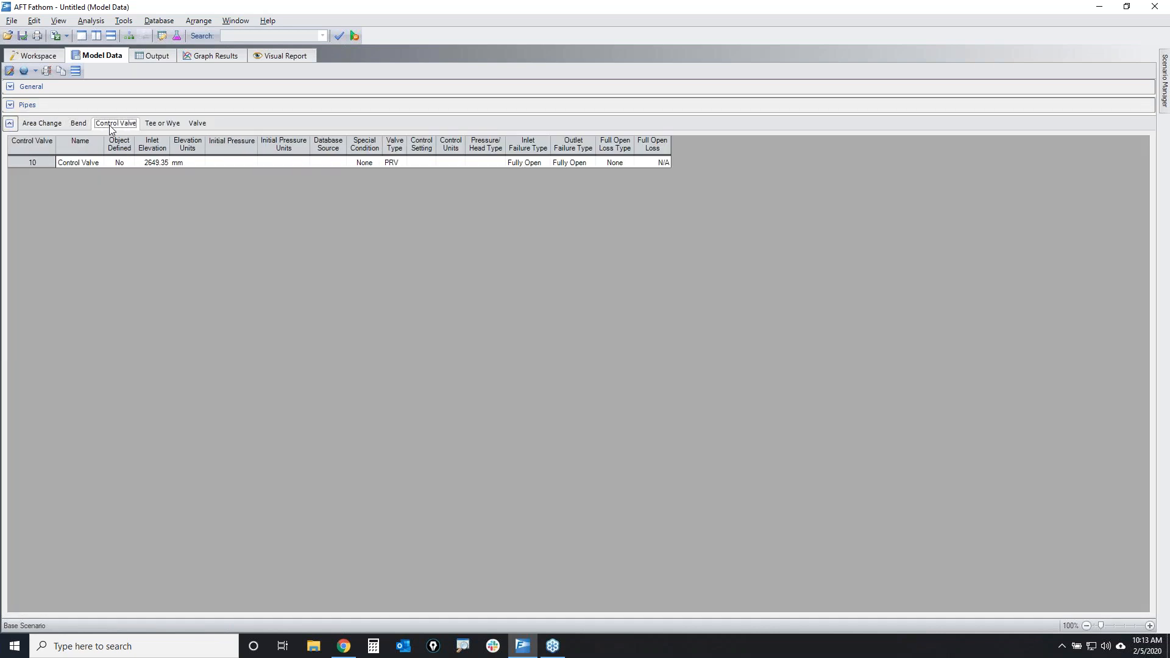
left_click(159, 126)
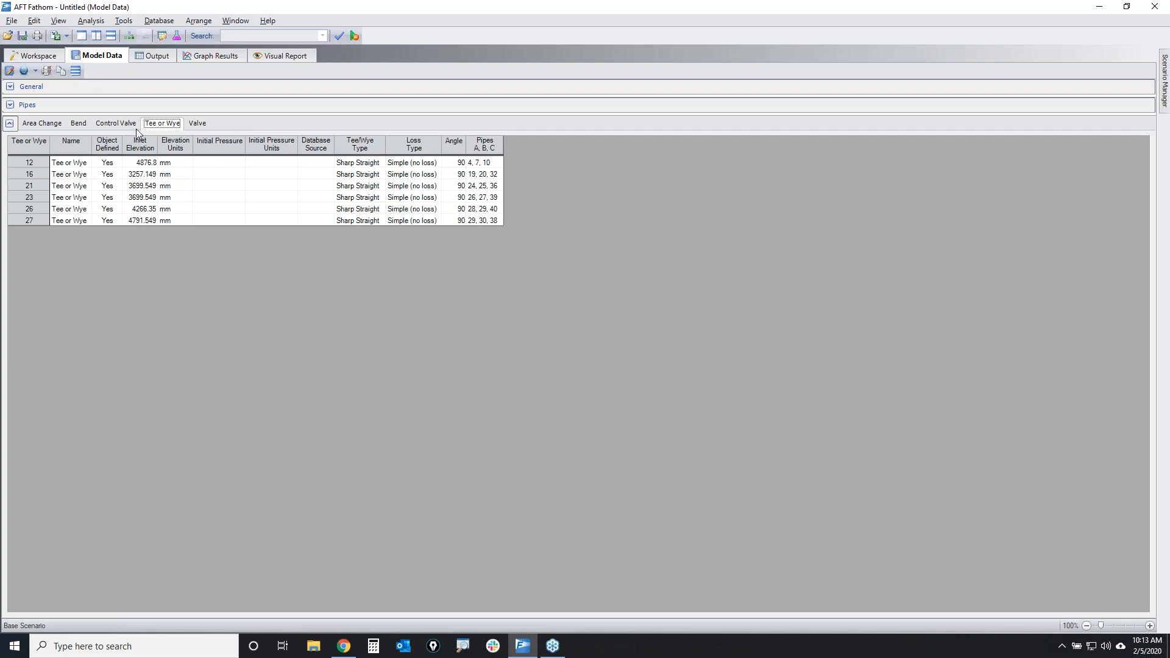
Return to the workspace and start a new model without saving the current one
left_click(41, 56)
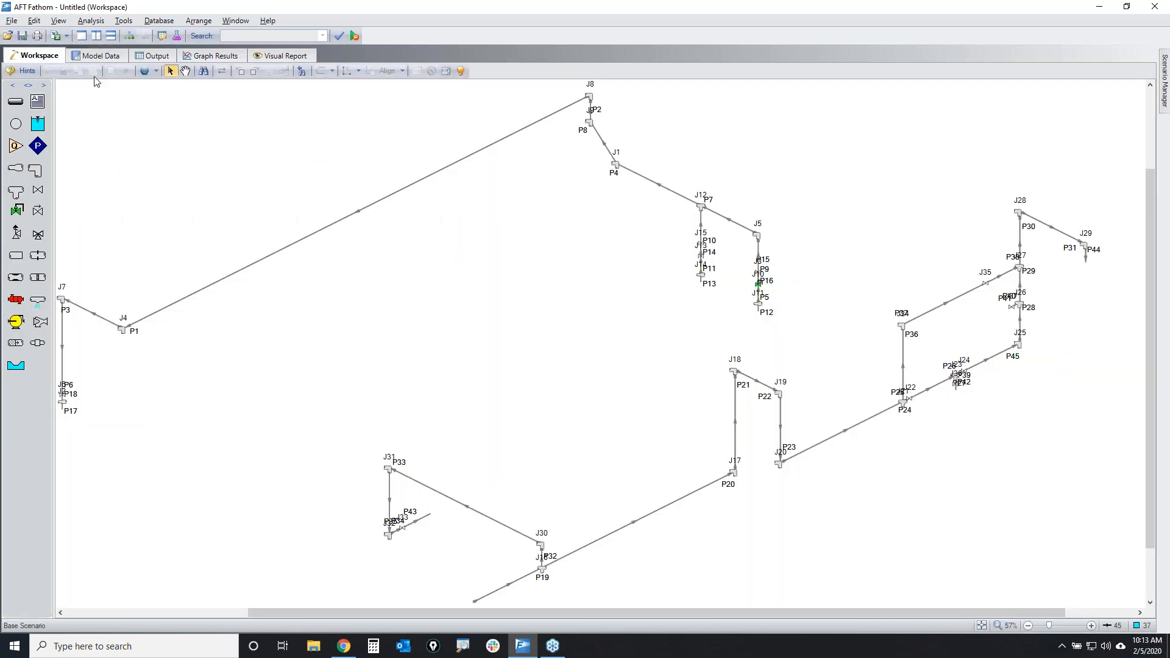
left_click(7, 17)
left_click(42, 36)
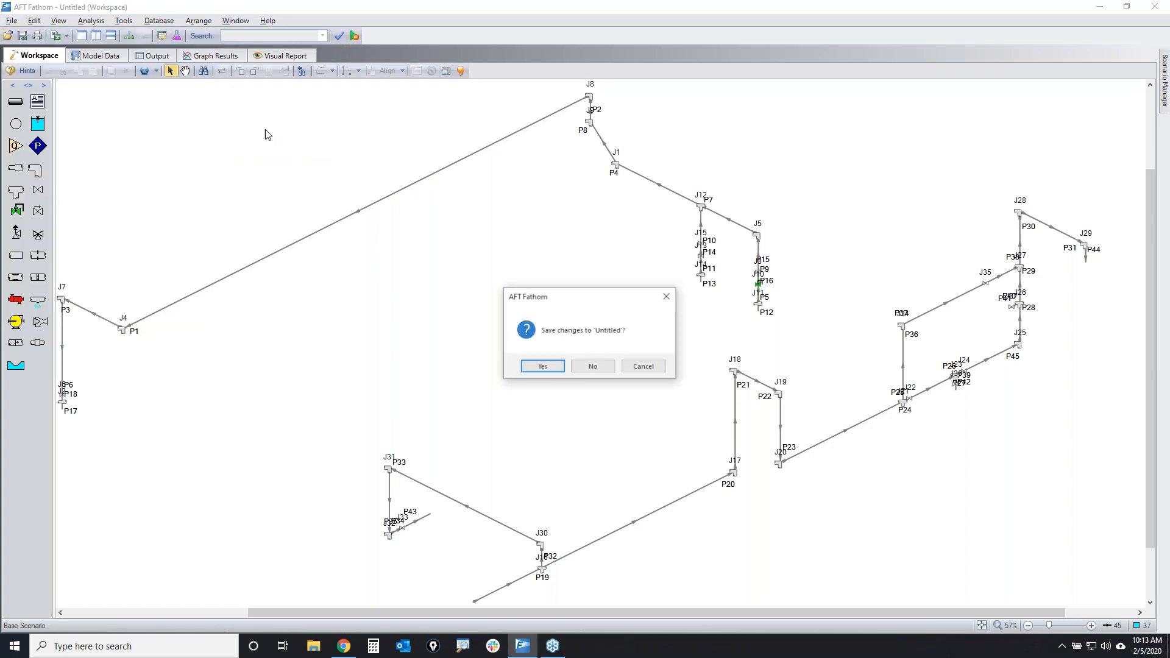
left_click(594, 367)
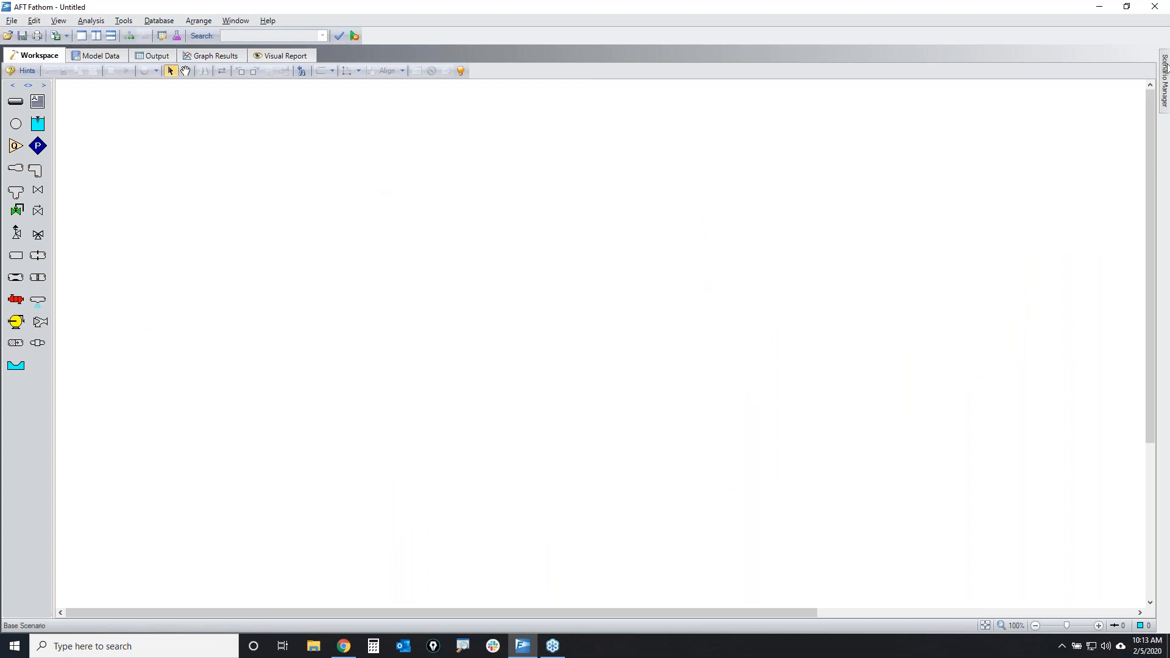
Keep the Scenario Manager panel open and start a piping layout import from a Piping Component File (.pcf)
left_click(1148, 54)
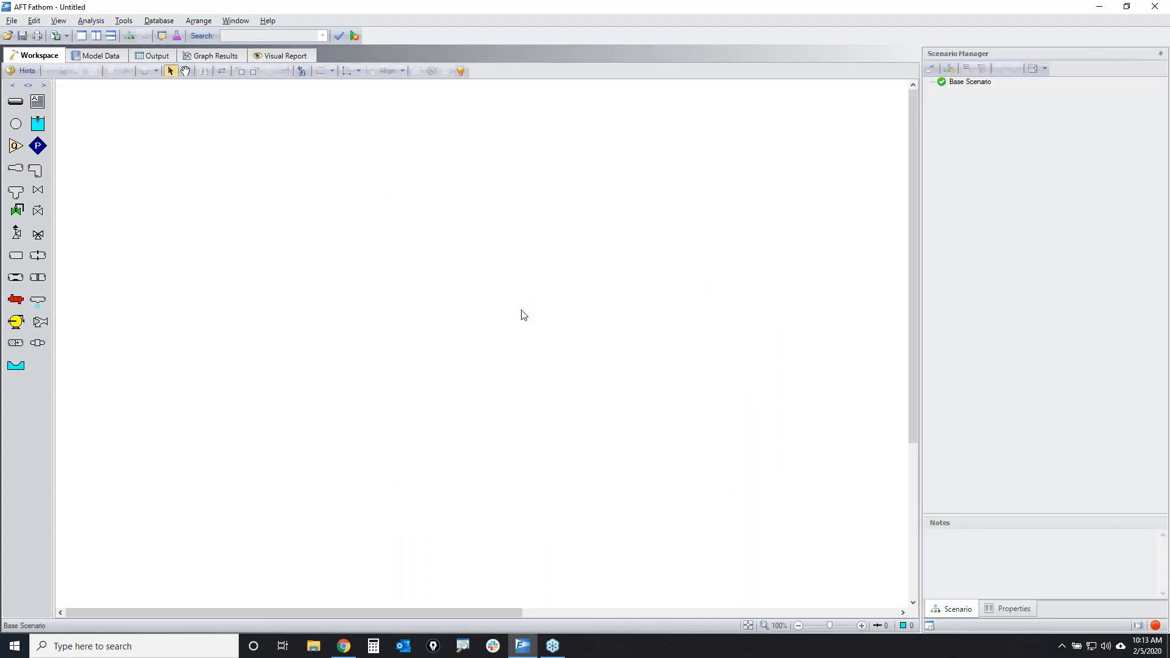
left_click(9, 20)
mouse_move(70, 215)
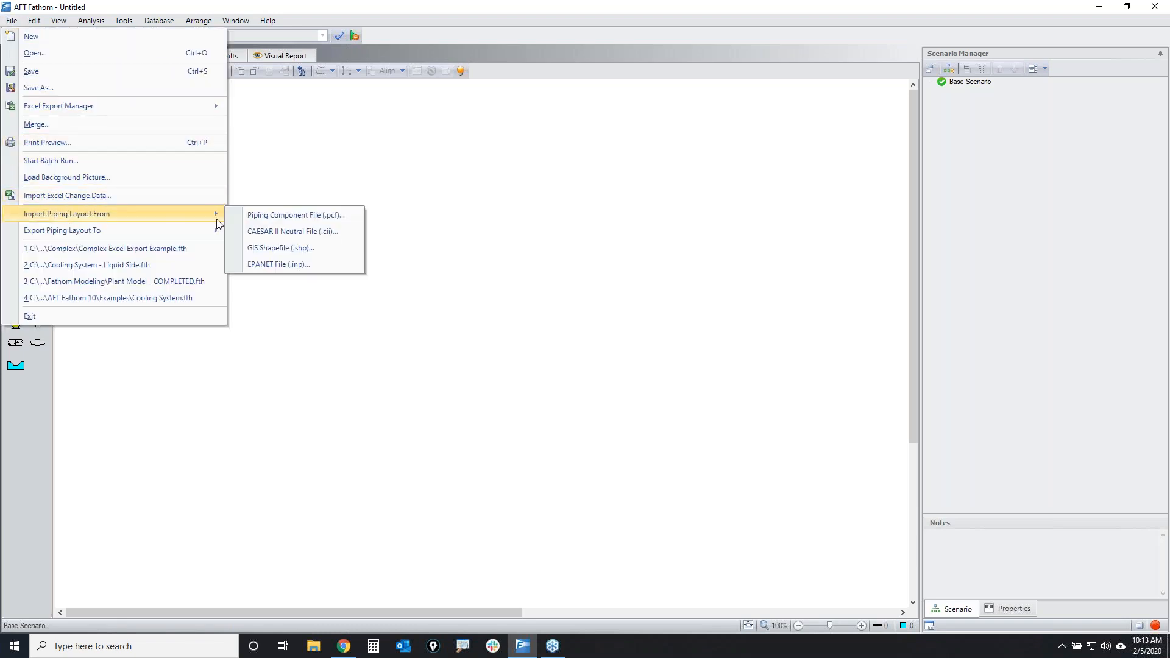
left_click(268, 217)
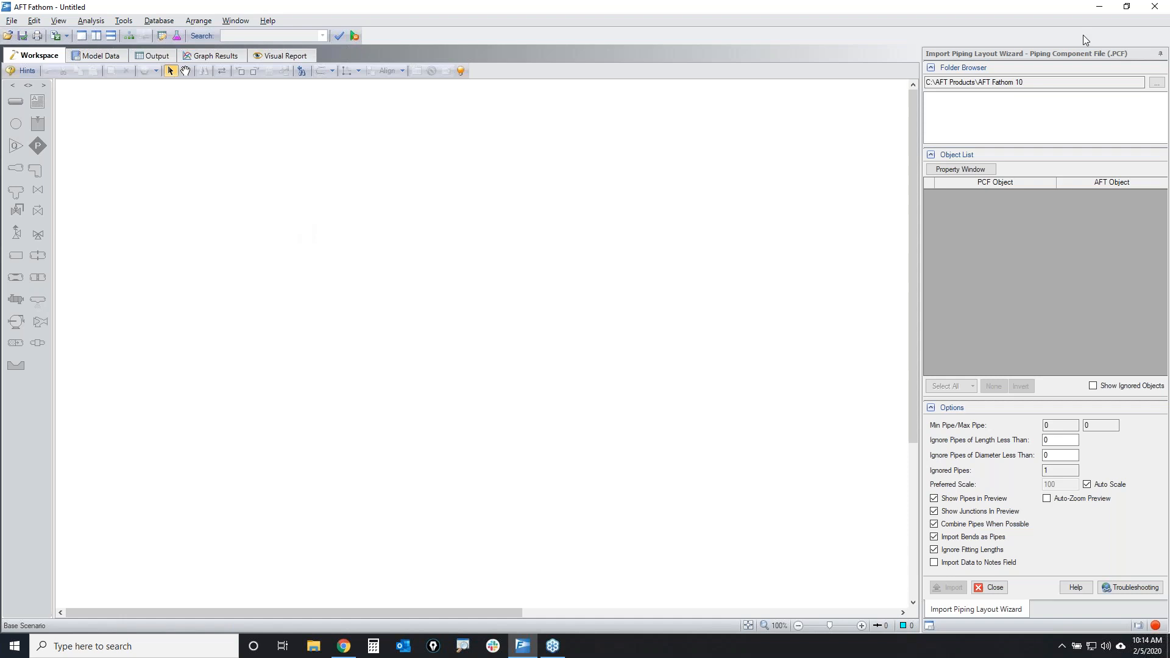
Set the import folder to Desktop\Importing & Exporting Webinar\Model Importing and preview PCF Import #3.pcf
left_click(1157, 83)
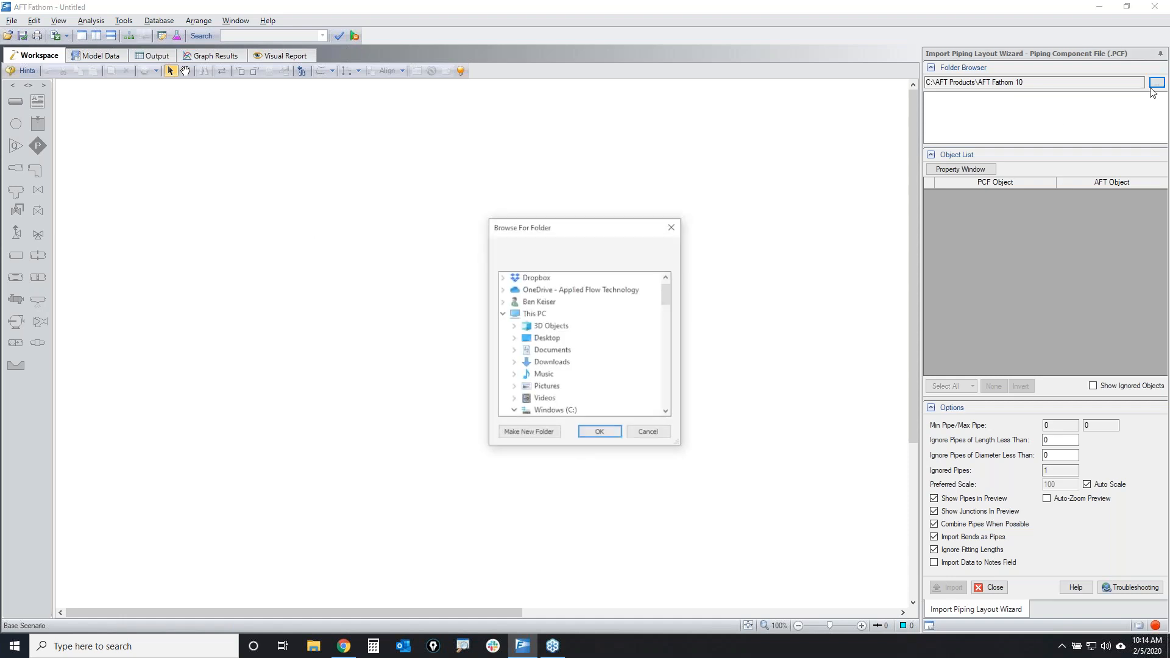
double_click(560, 343)
scroll(564, 347, "down", 2)
scroll(585, 329, "up", 1)
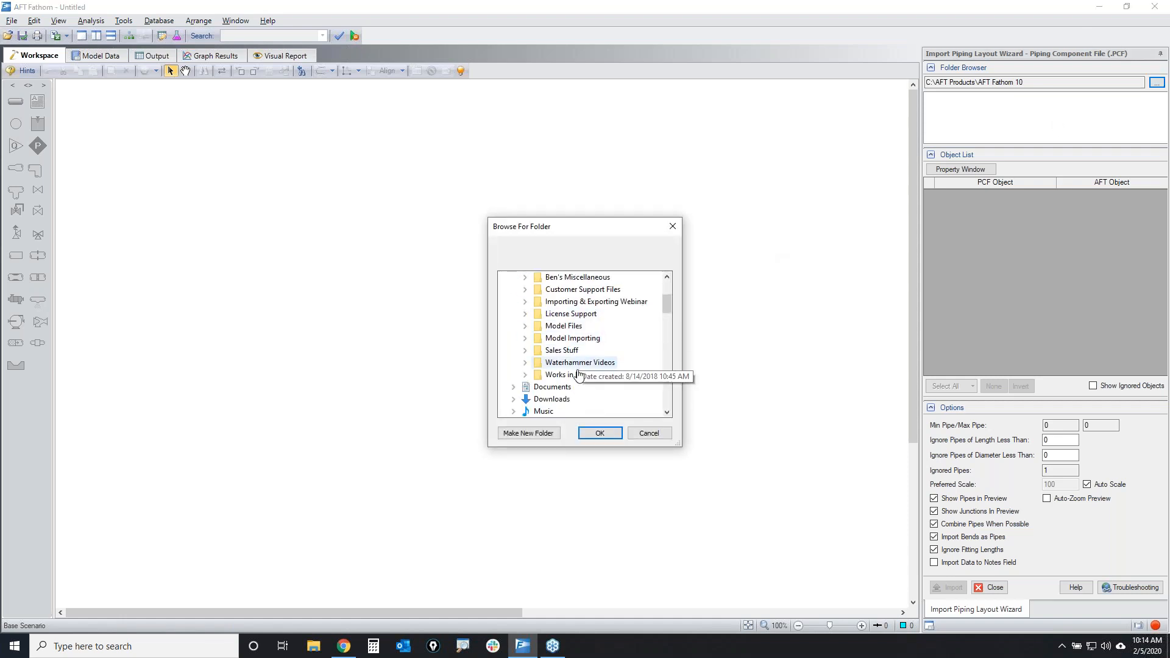
double_click(594, 303)
left_click(584, 339)
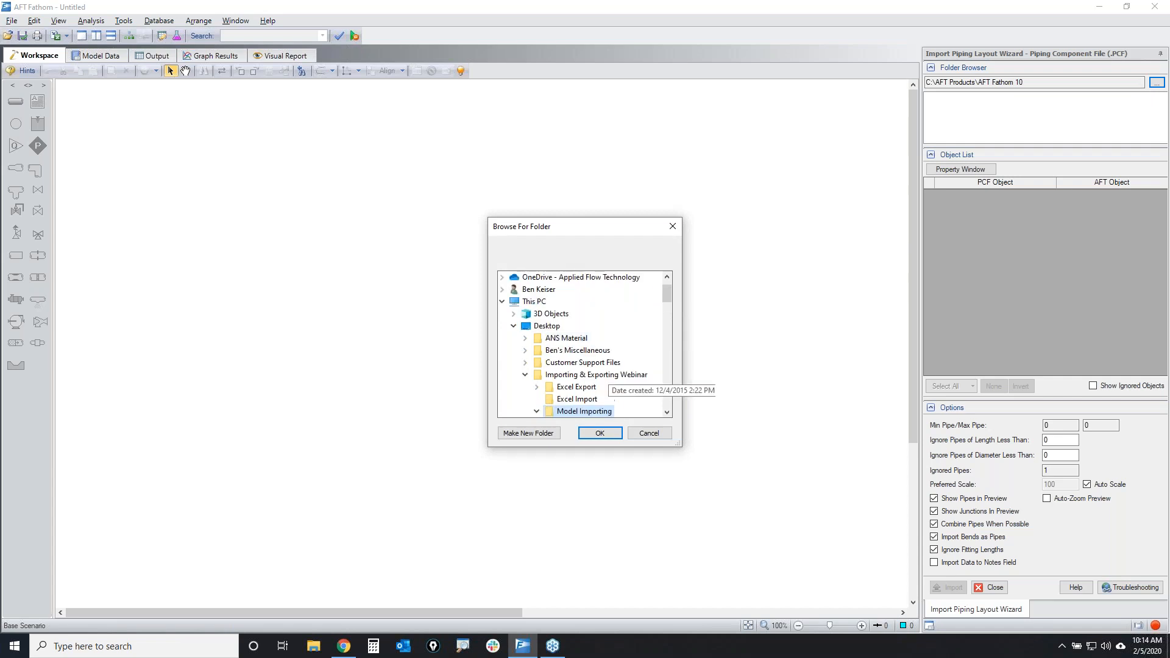
left_click(609, 438)
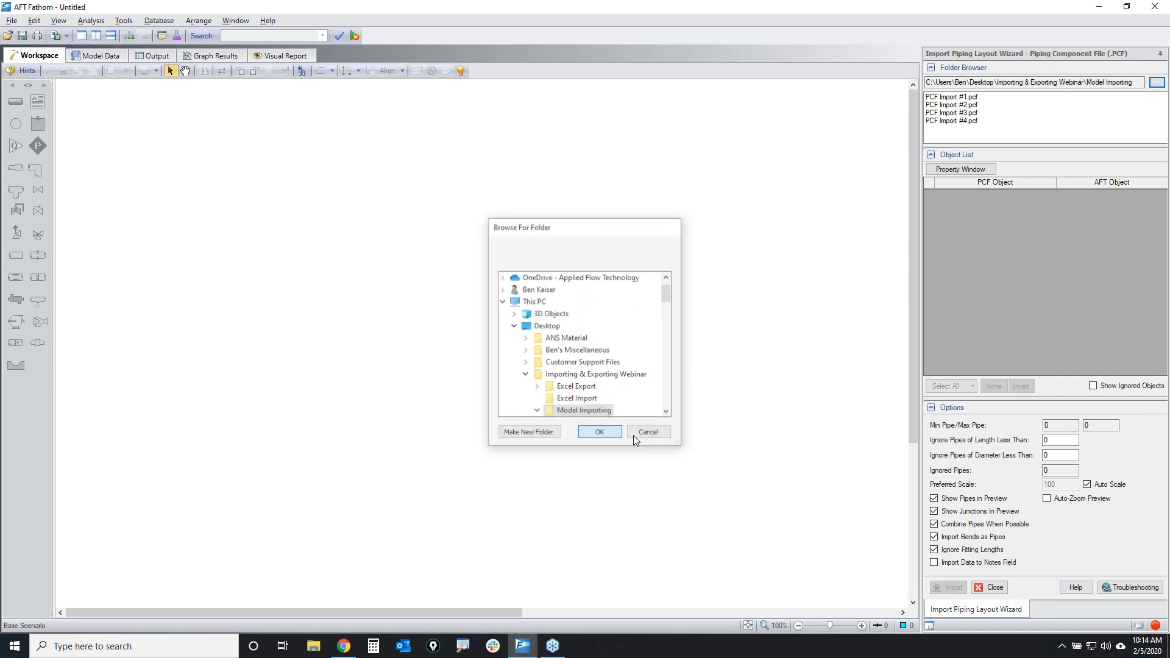
left_click(977, 114)
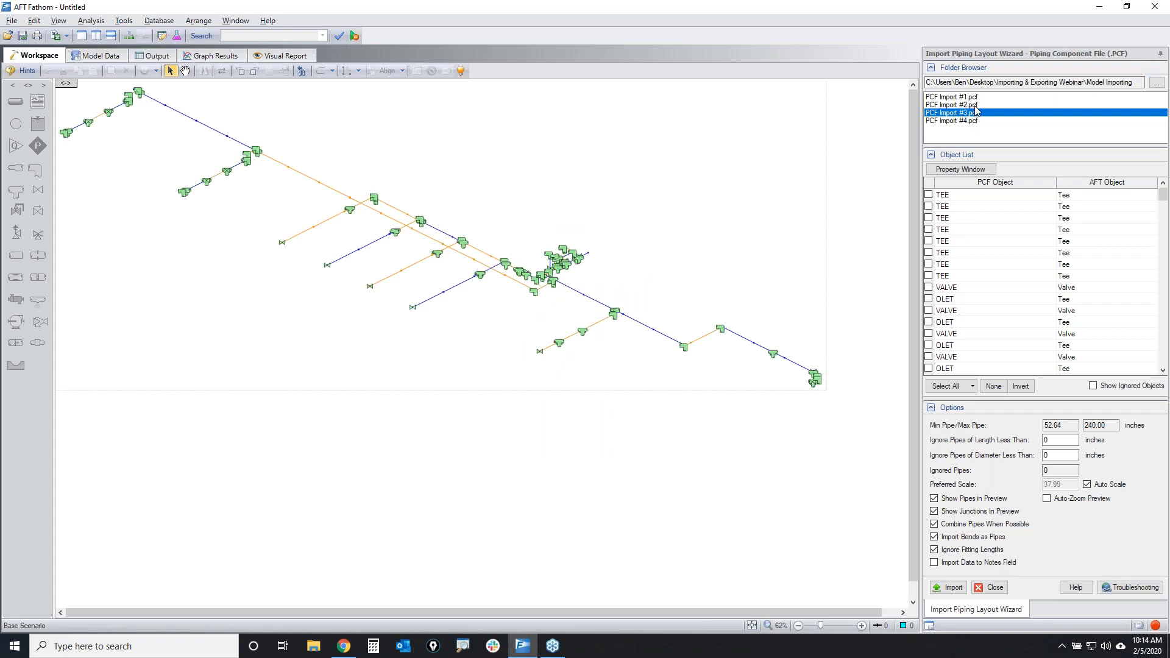
Turn off Auto Scale for the PCF Import #3.pcf preview and set the preferred scale to 350
scroll(539, 297, "up", 5)
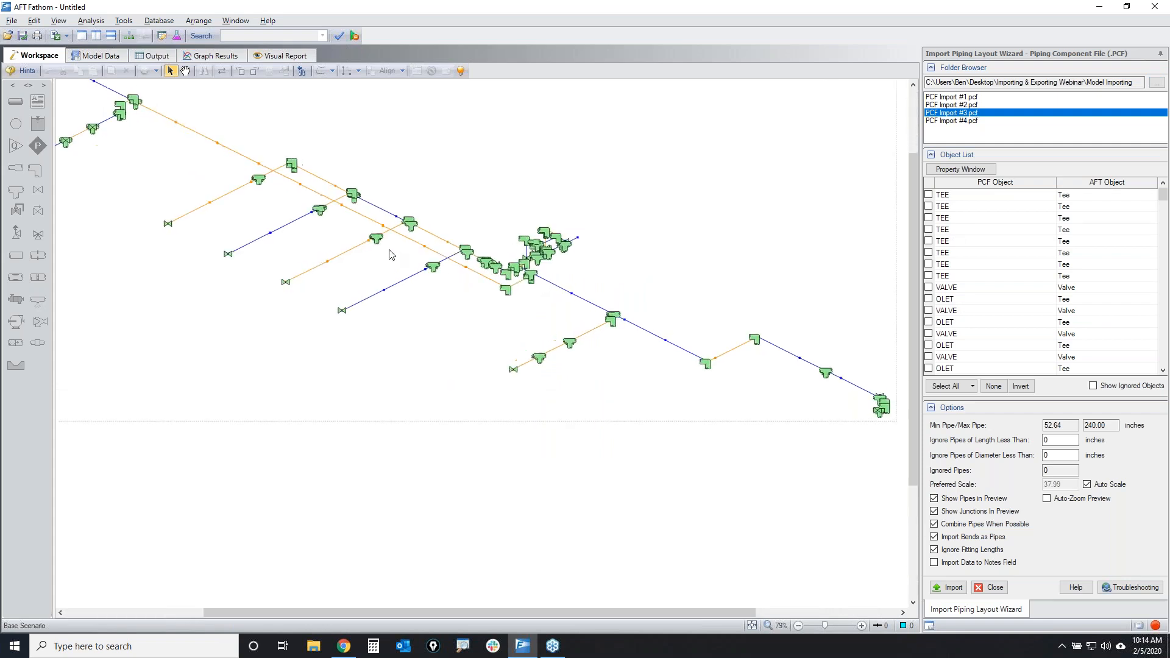
scroll(540, 297, "up", 3)
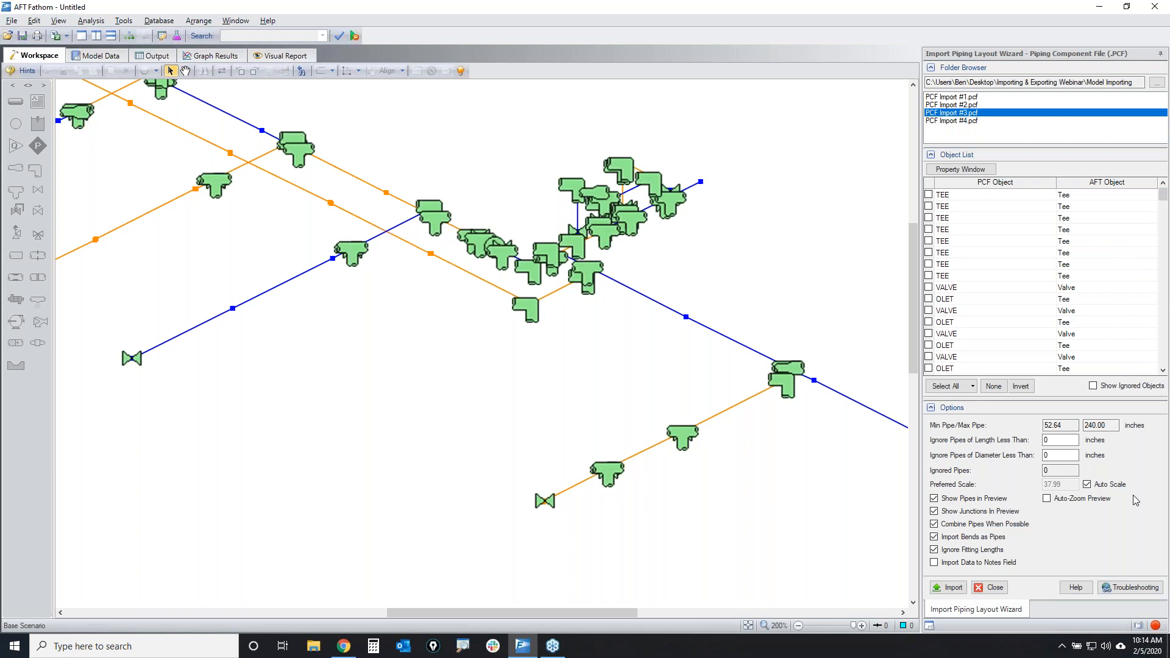
mouse_move(1080, 476)
left_mouse_down()
mouse_move(1122, 474)
mouse_move(1094, 493)
mouse_move(1111, 471)
left_mouse_up()
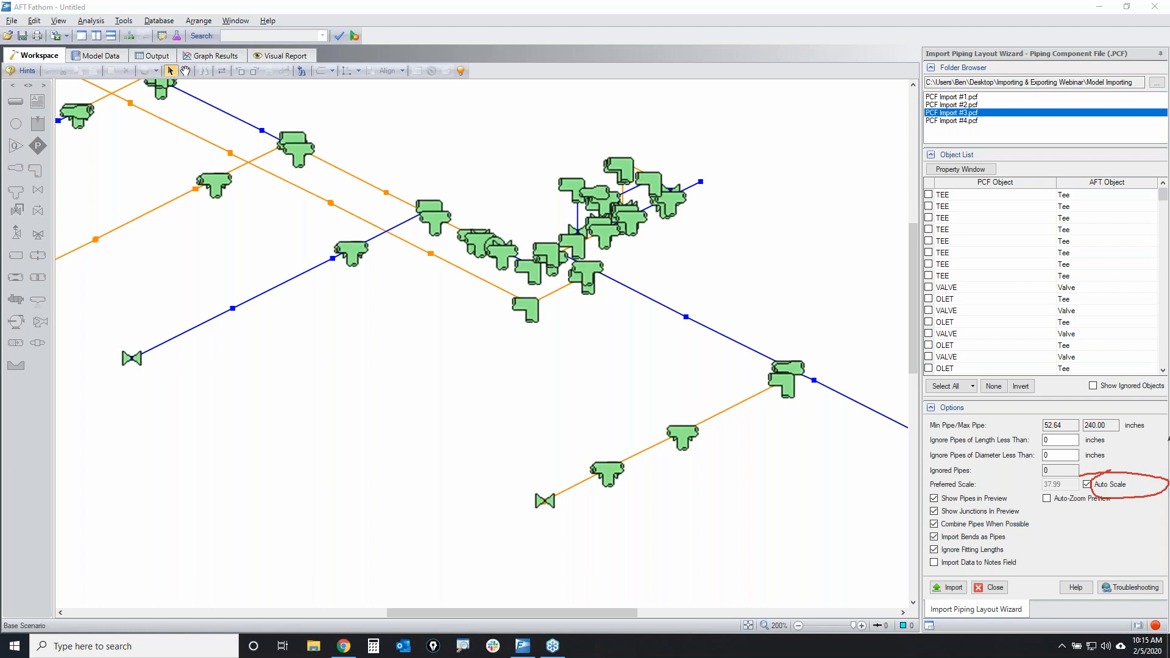
left_click(1089, 486)
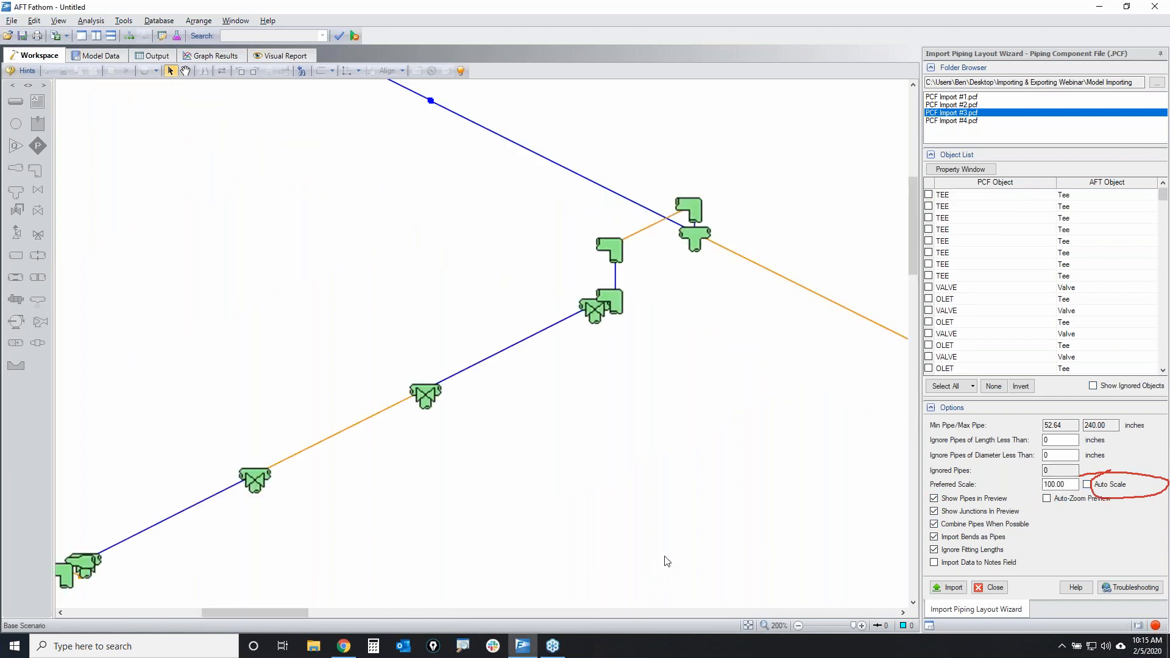
left_click(752, 626)
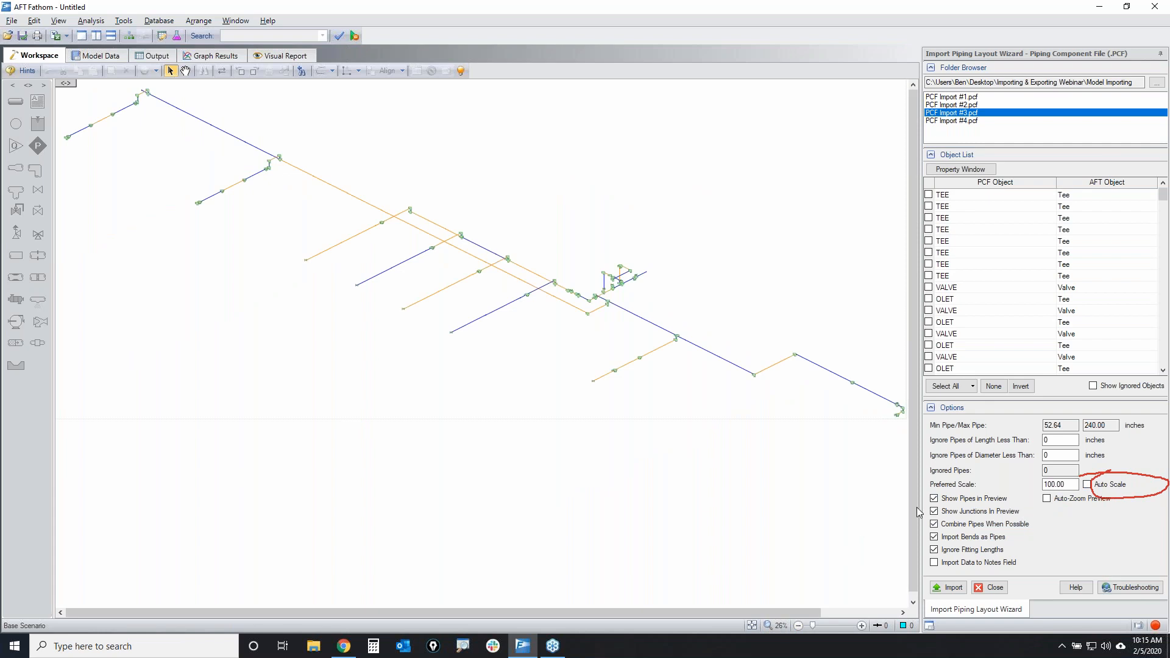
left_click_drag(1068, 485, 1008, 492)
type("350")
key("Return")
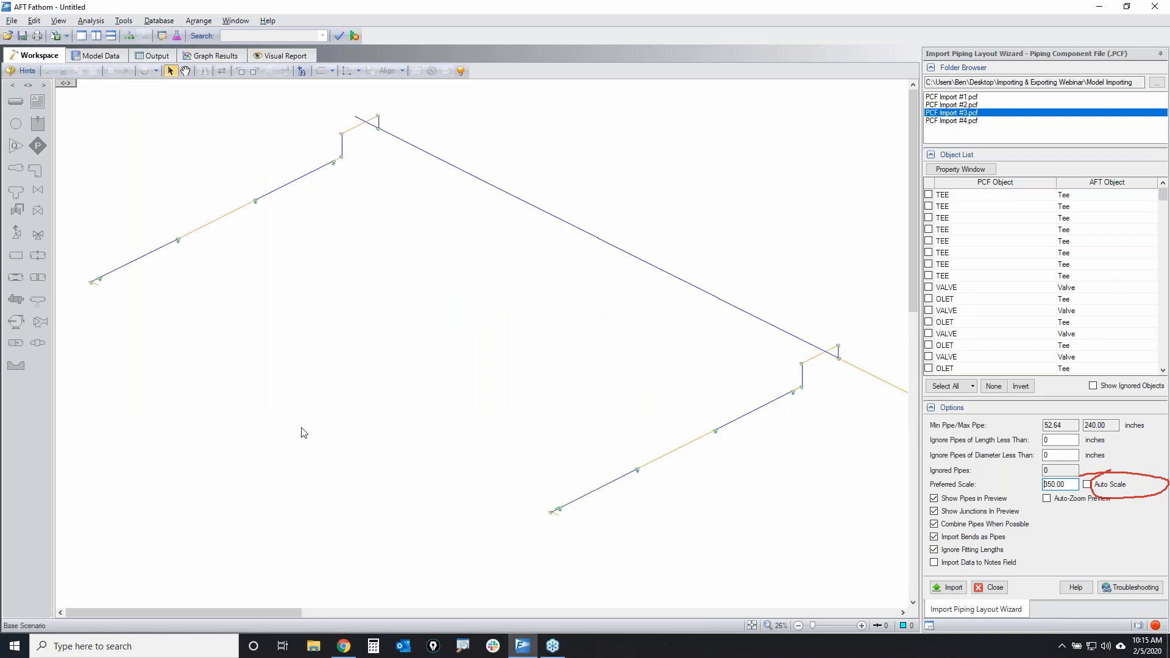
Examine the spacing of pipes and junctions in the rescaled preview, from the upper branches to the crowded central piping
scroll(166, 243, "up", 5)
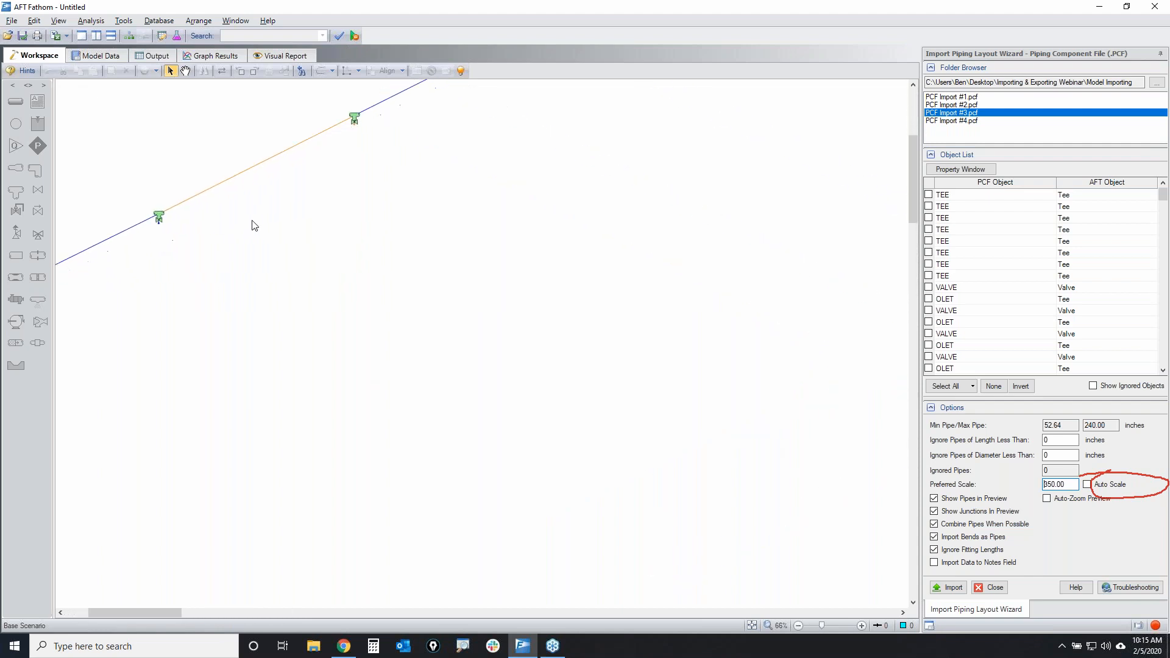
left_click_drag(478, 144, 245, 546)
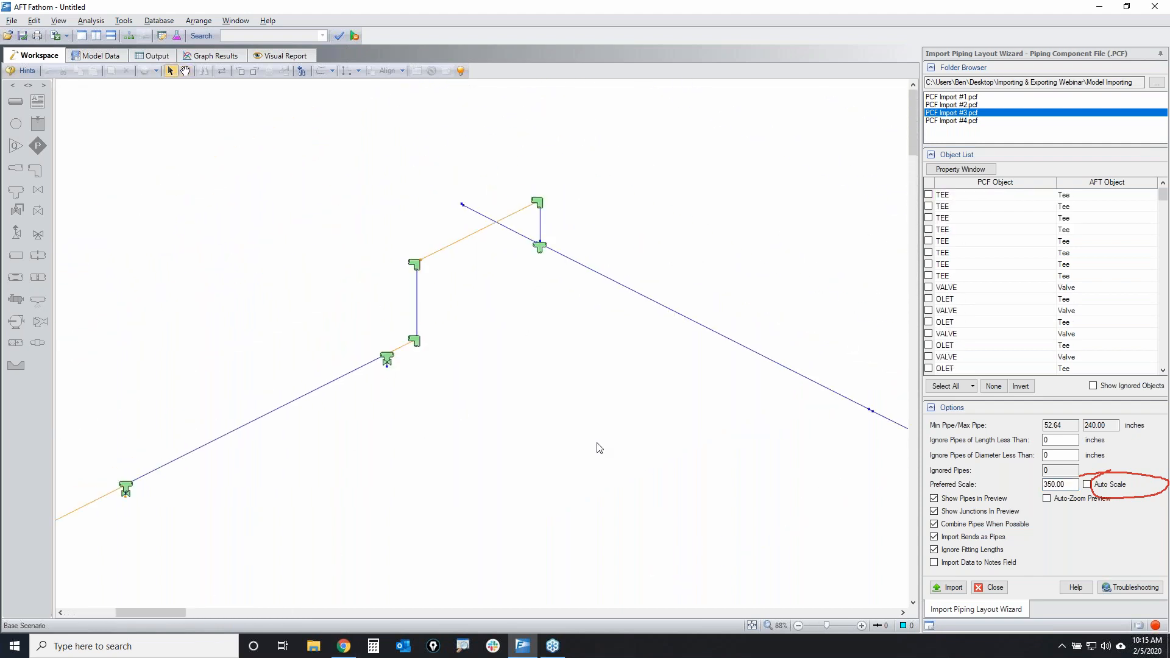
left_click_drag(827, 544, 86, 90)
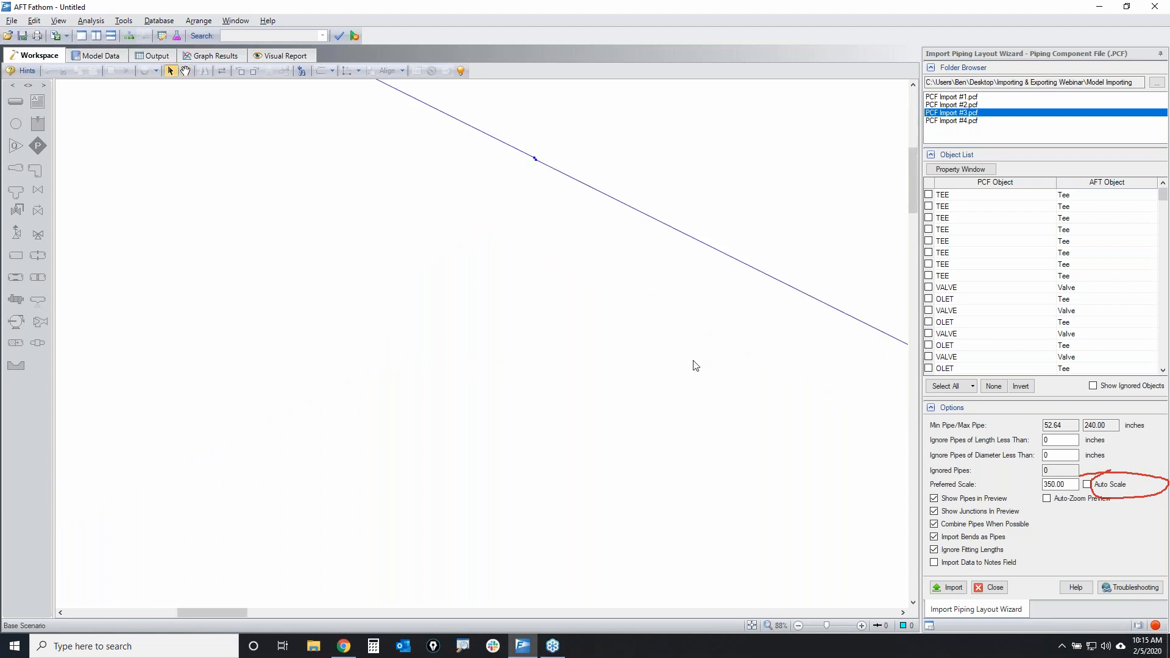
scroll(696, 365, "down", 10)
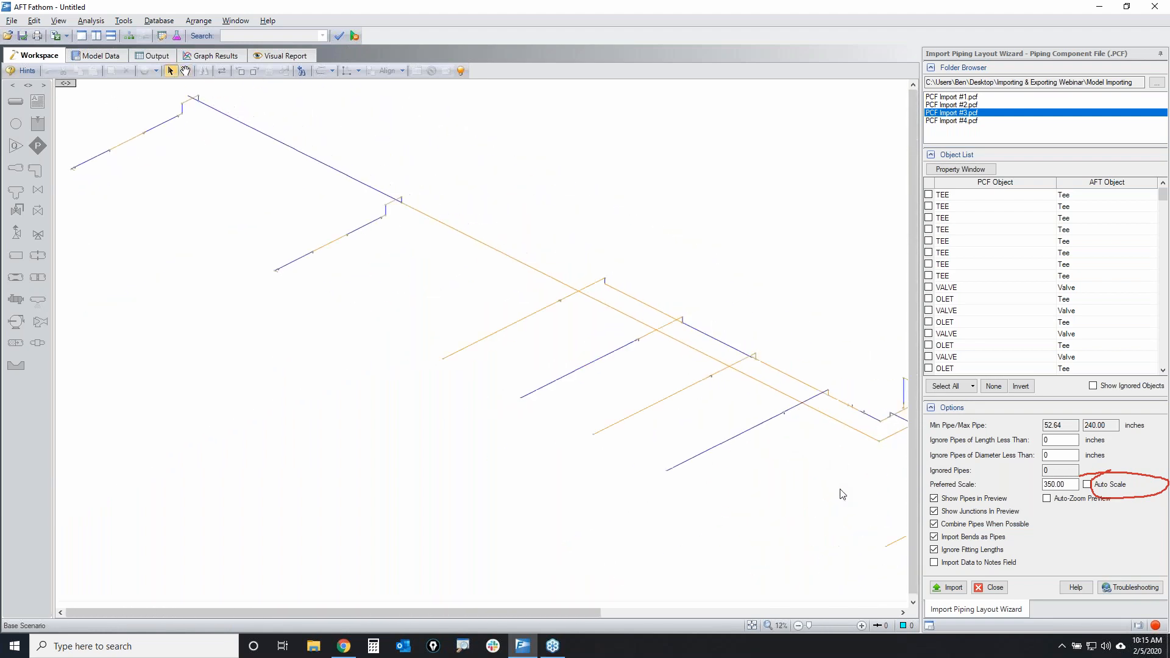
left_click_drag(844, 475, 600, 464)
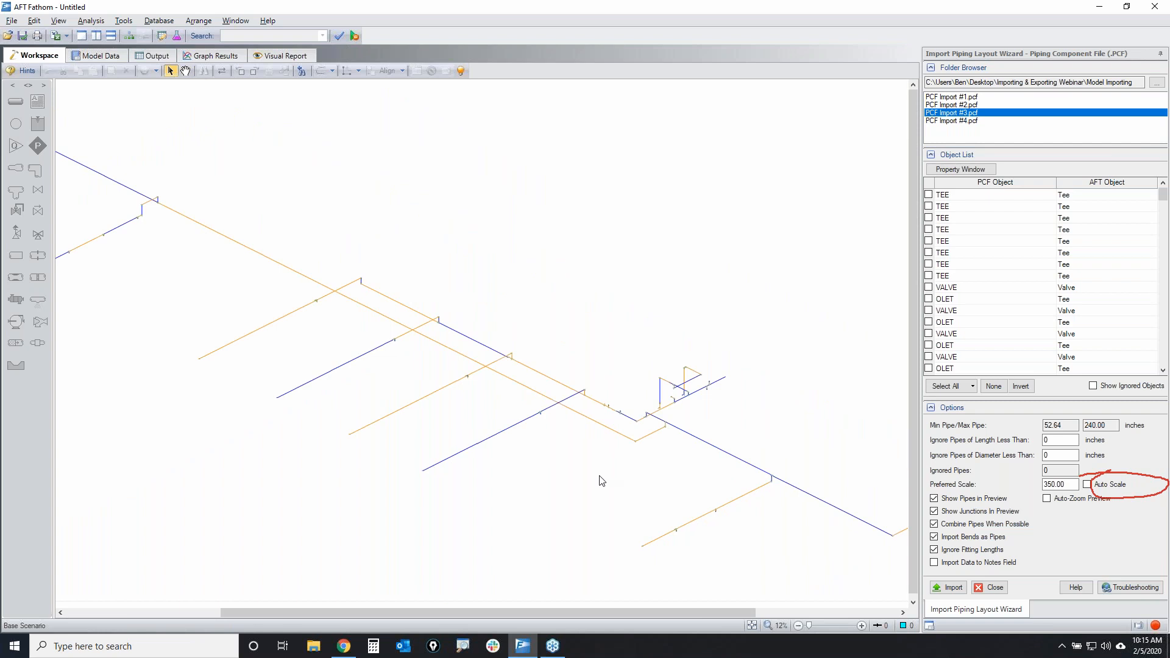
key("ctrl+2")
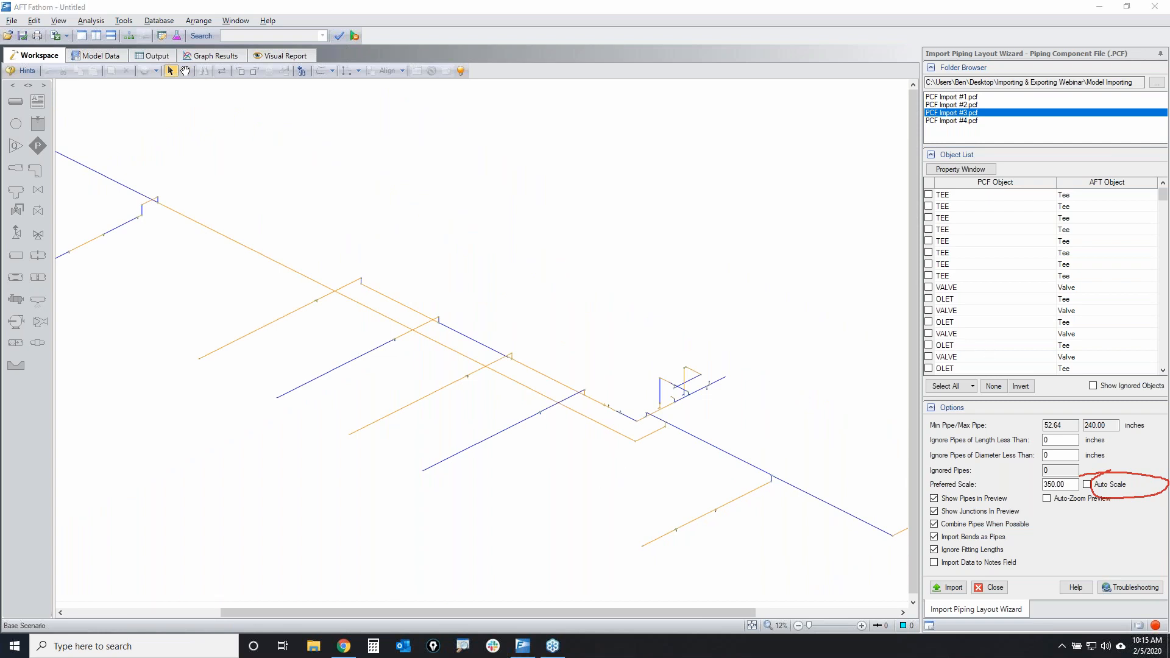
mouse_move(410, 254)
left_mouse_down()
mouse_move(847, 339)
mouse_move(422, 251)
mouse_move(524, 249)
left_mouse_up()
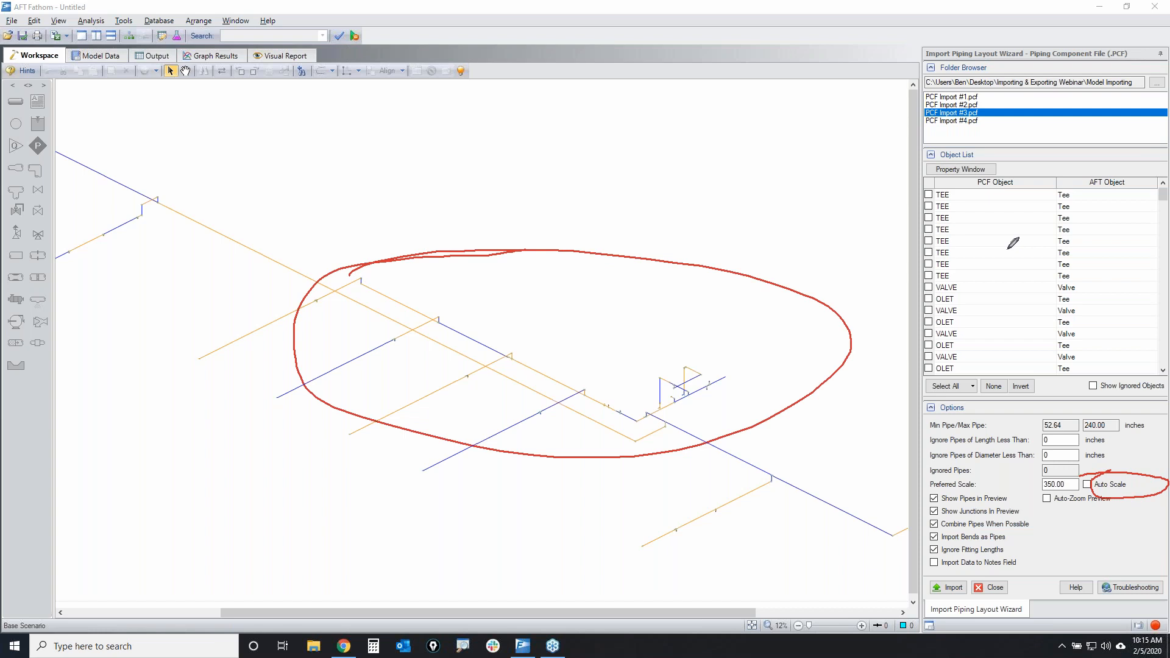
key("Escape")
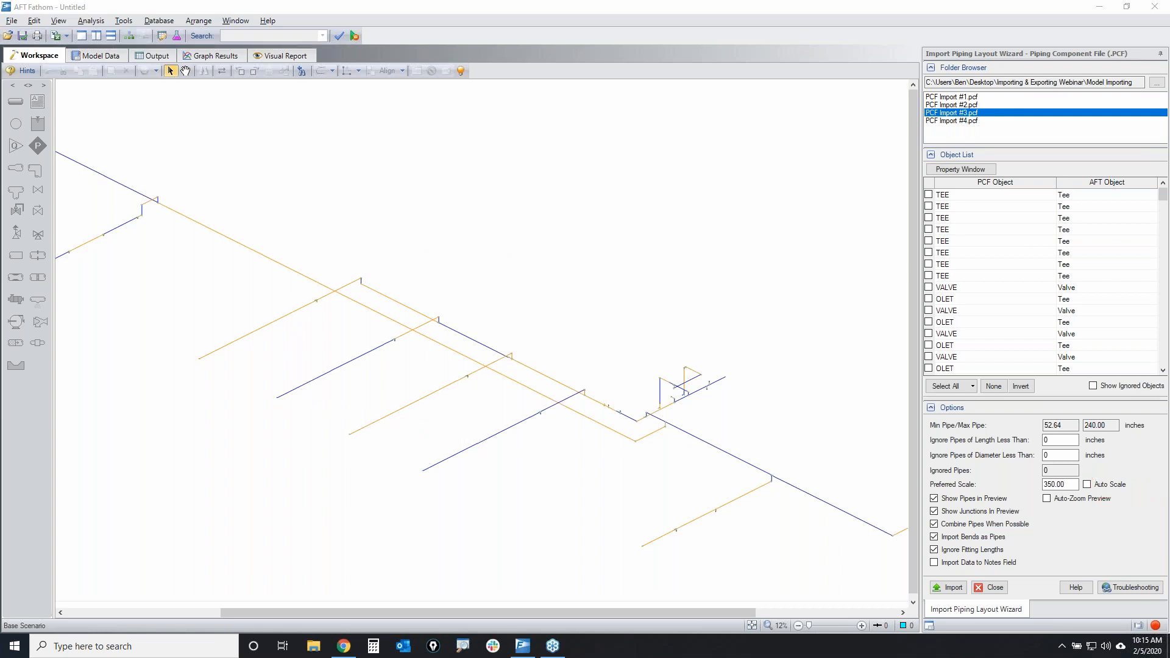
scroll(600, 405, "up", 5)
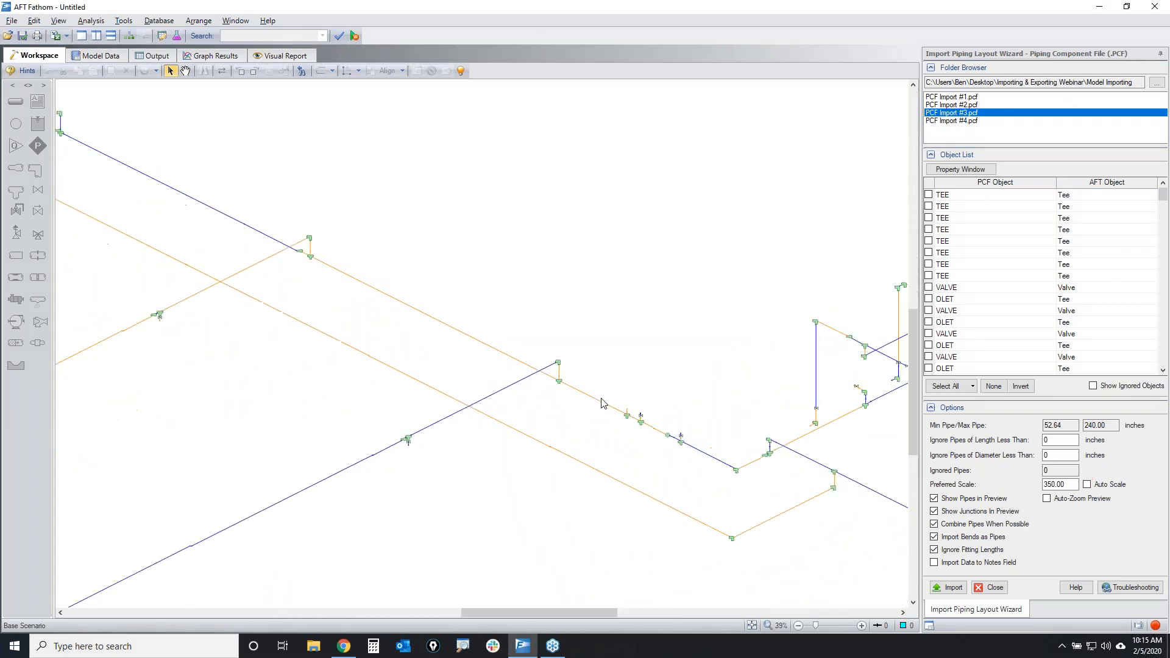
scroll(600, 404, "up", 3)
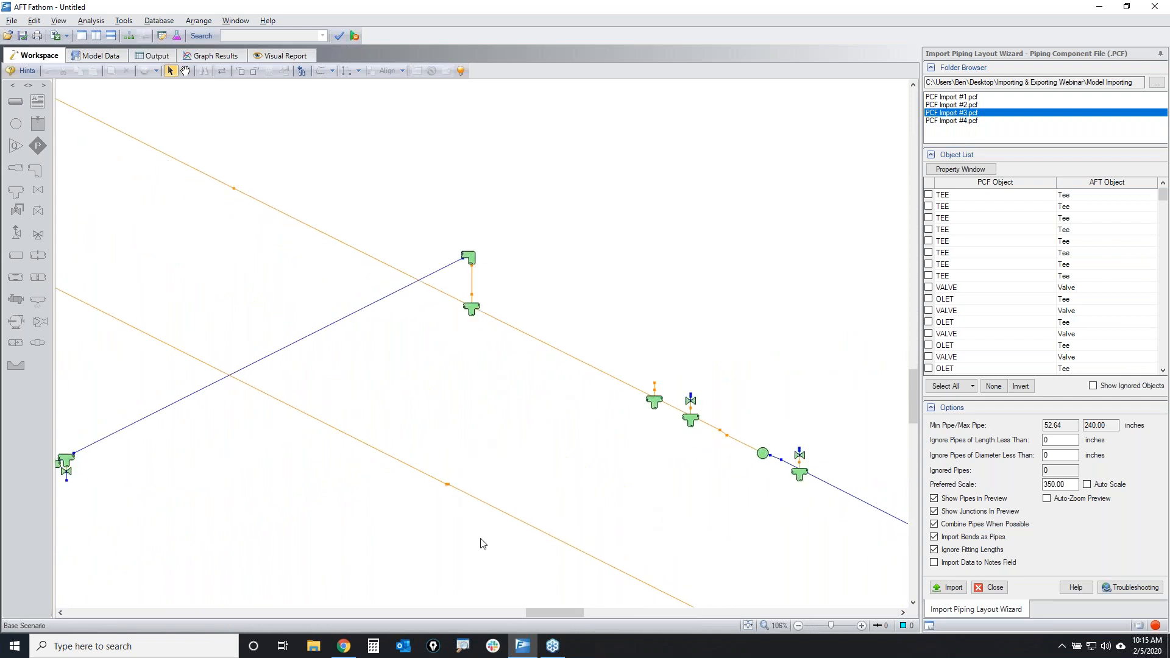
left_click_drag(255, 512, 456, 362)
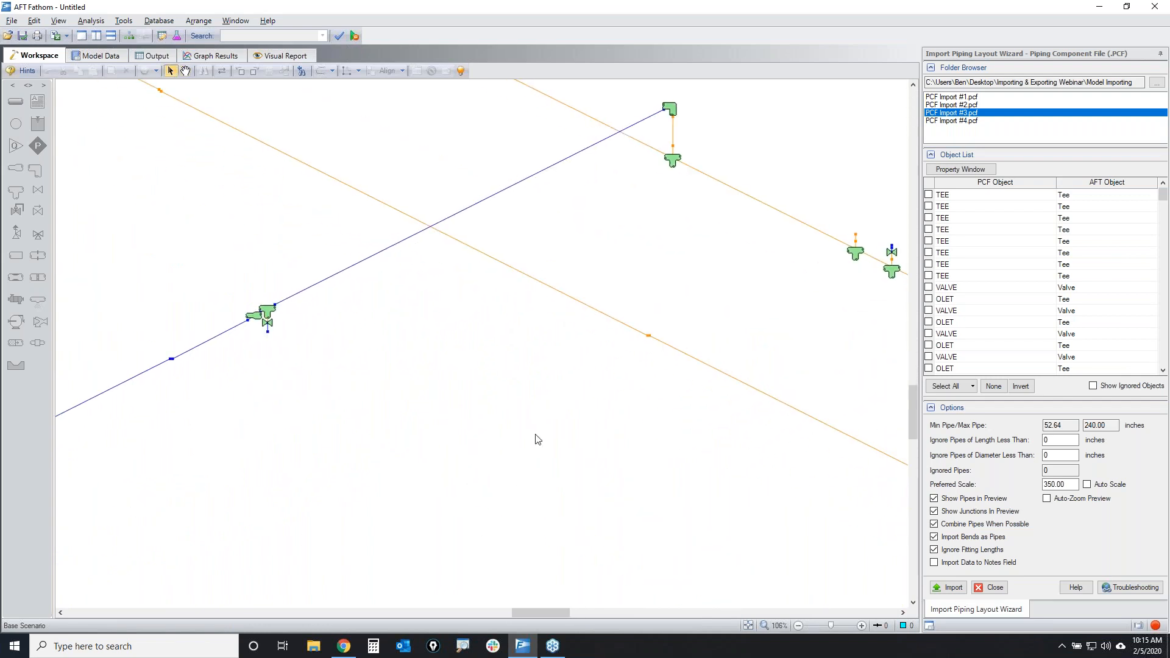
left_click_drag(697, 411, 136, 450)
left_click_drag(804, 477, 465, 485)
left_click_drag(773, 273, 640, 368)
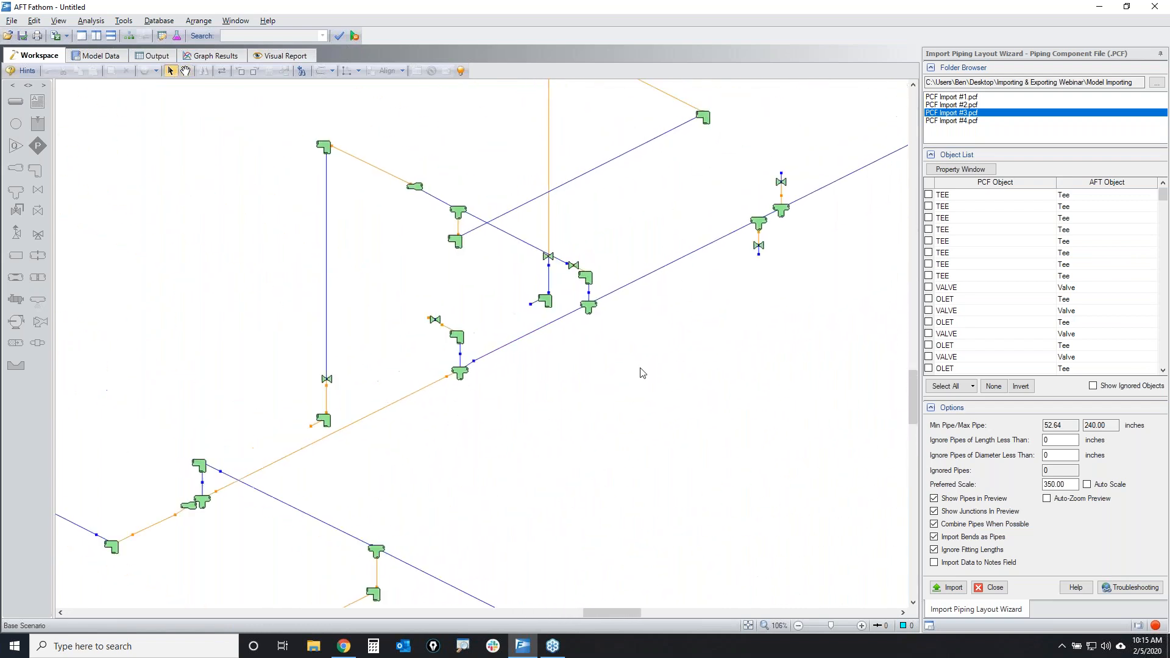
scroll(596, 415, "down", 5)
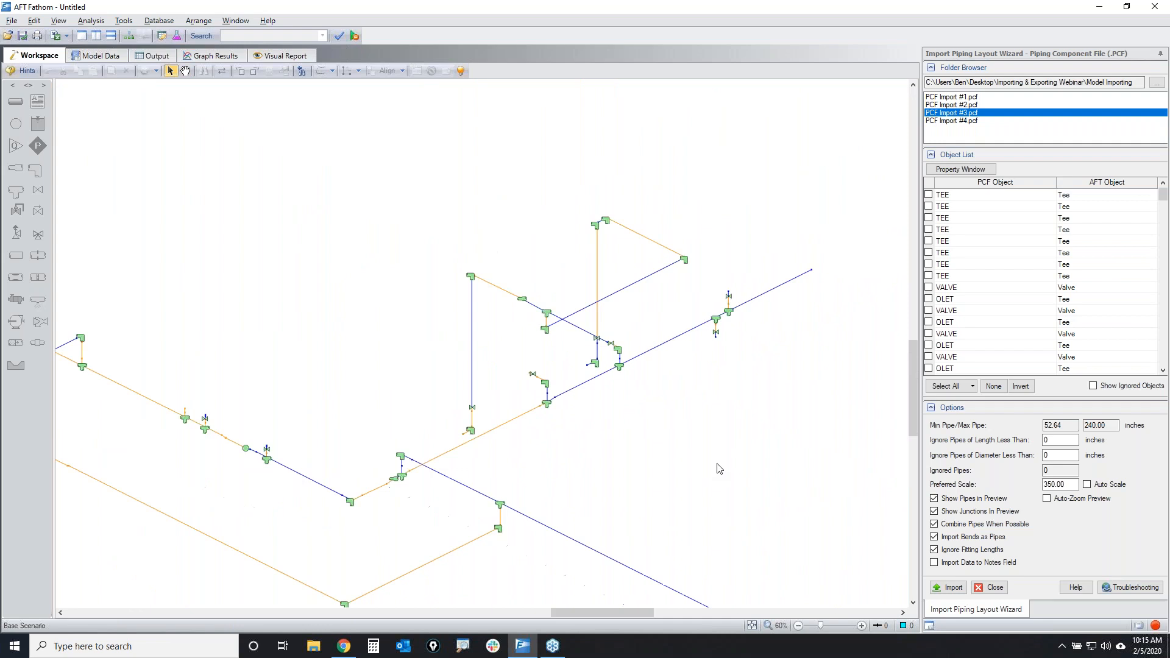
Set the preferred scale of the PCF import to 400
double_click(1045, 485)
type("400")
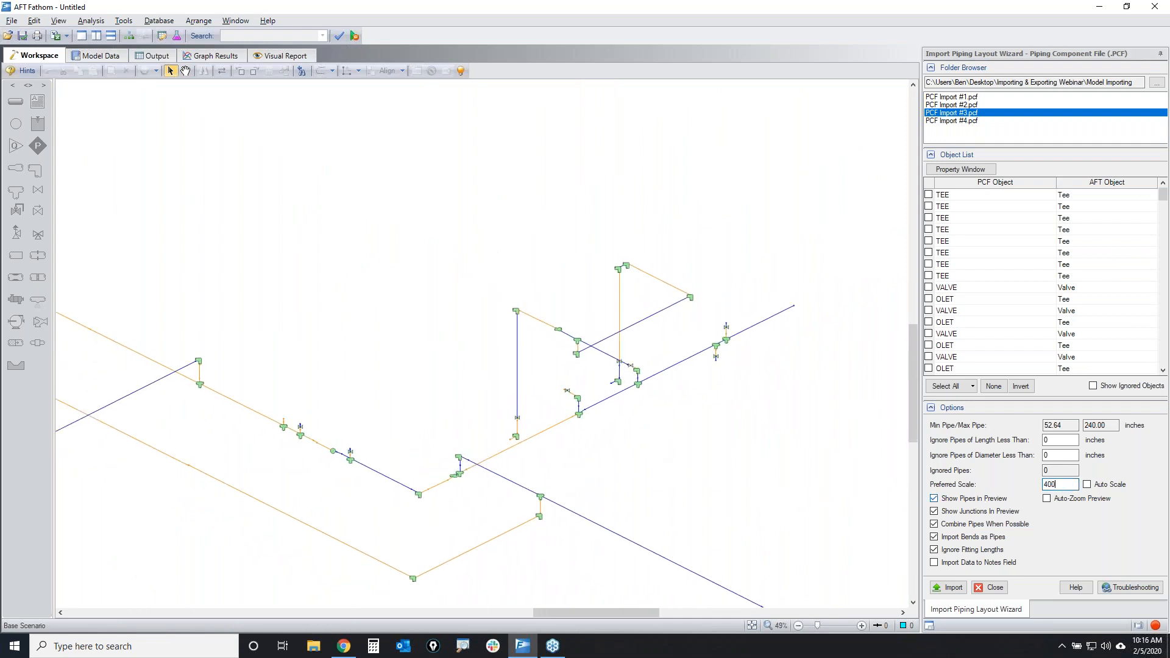
key("Return")
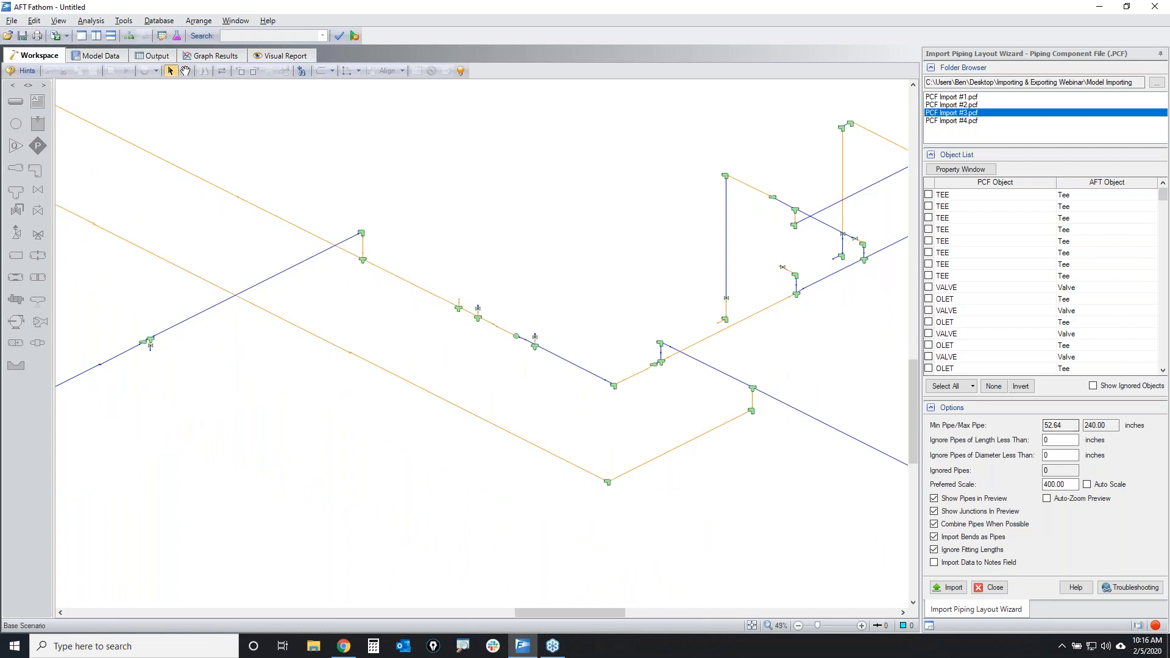
mouse_move(932, 474)
left_mouse_down()
mouse_move(1046, 468)
mouse_move(1006, 514)
mouse_move(987, 465)
left_mouse_up()
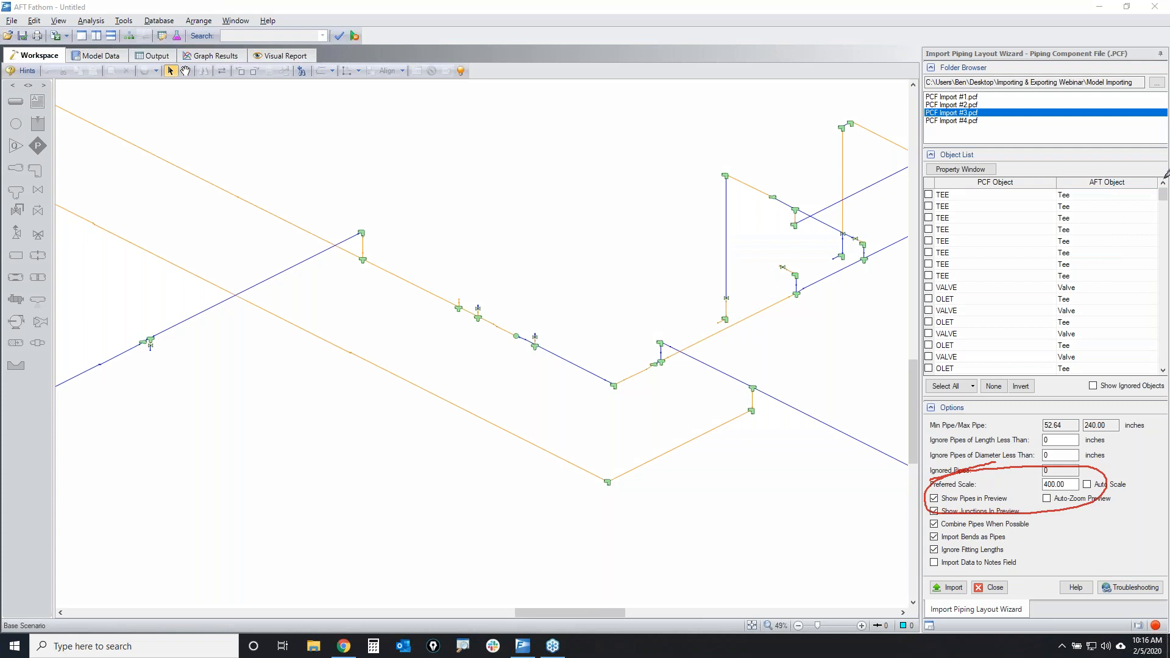
key("Escape")
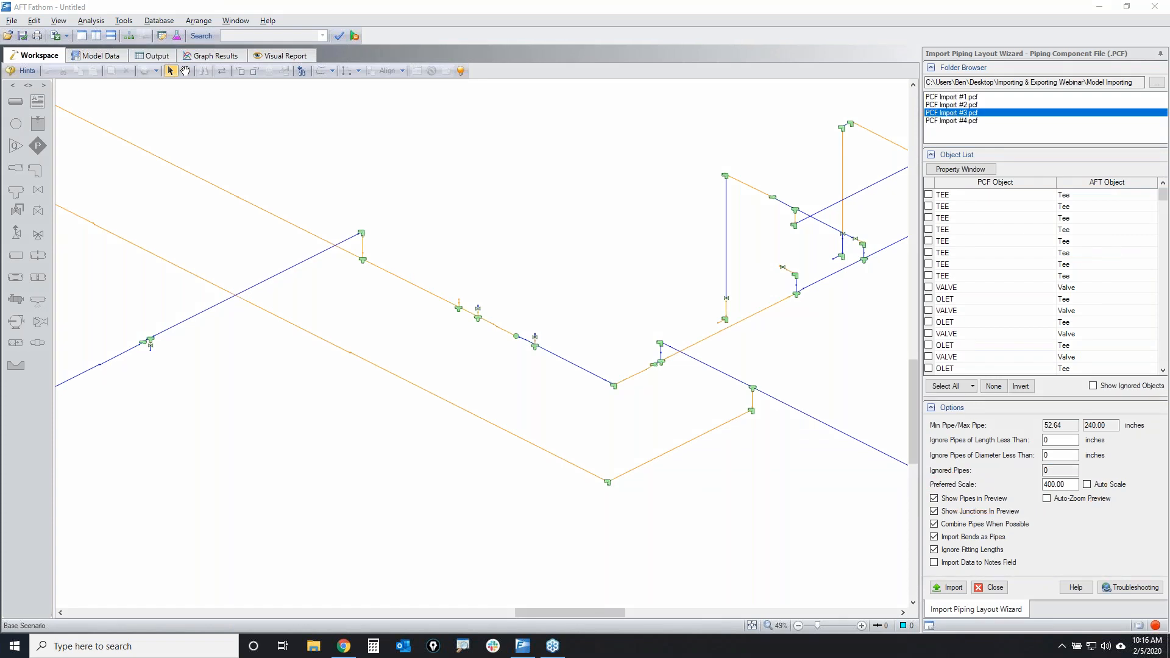
Import the previewed piping layout and close the wizard, showing the whole model with the Scenario Manager collapsed
left_click(954, 589)
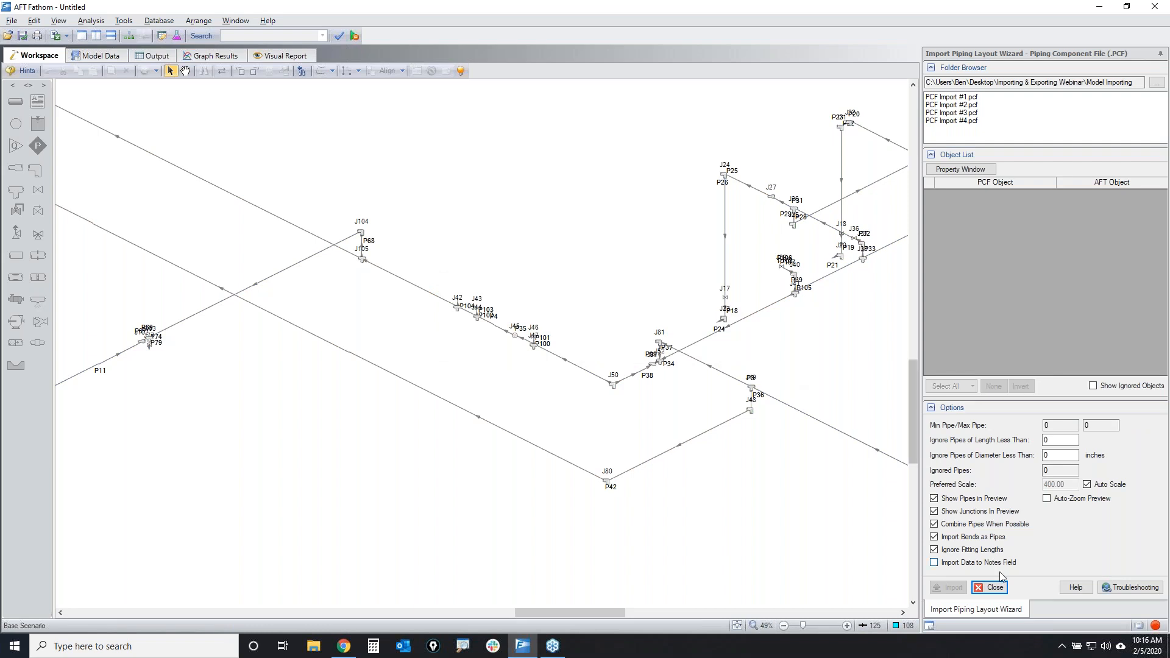
left_click(983, 587)
left_click(717, 565)
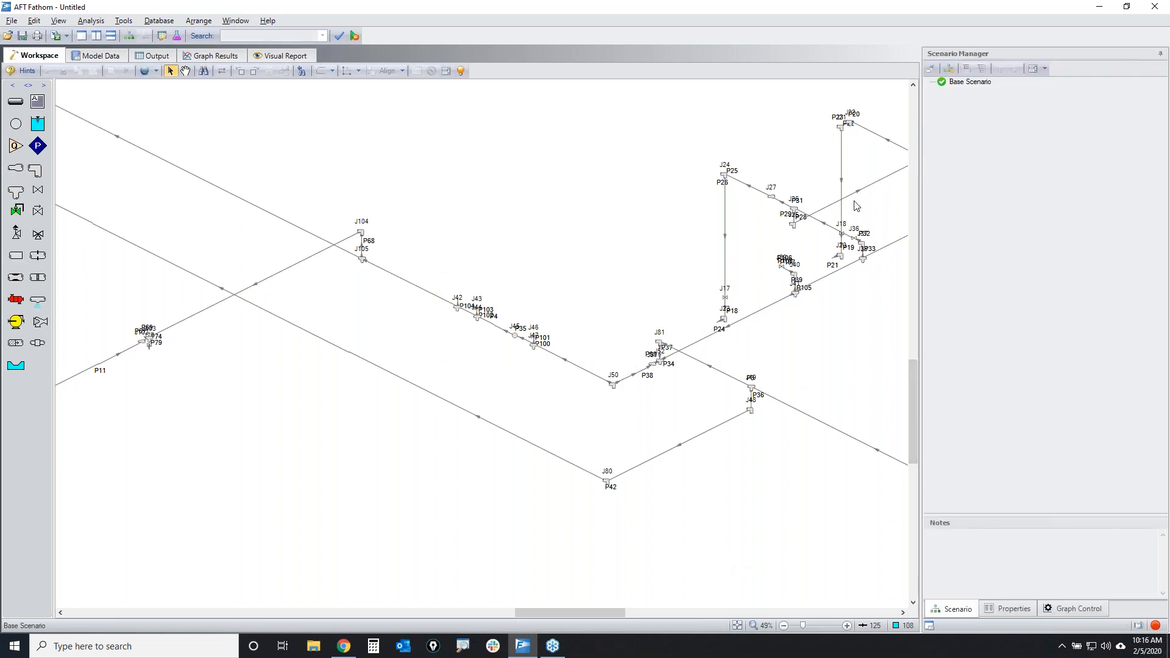
left_click(1159, 54)
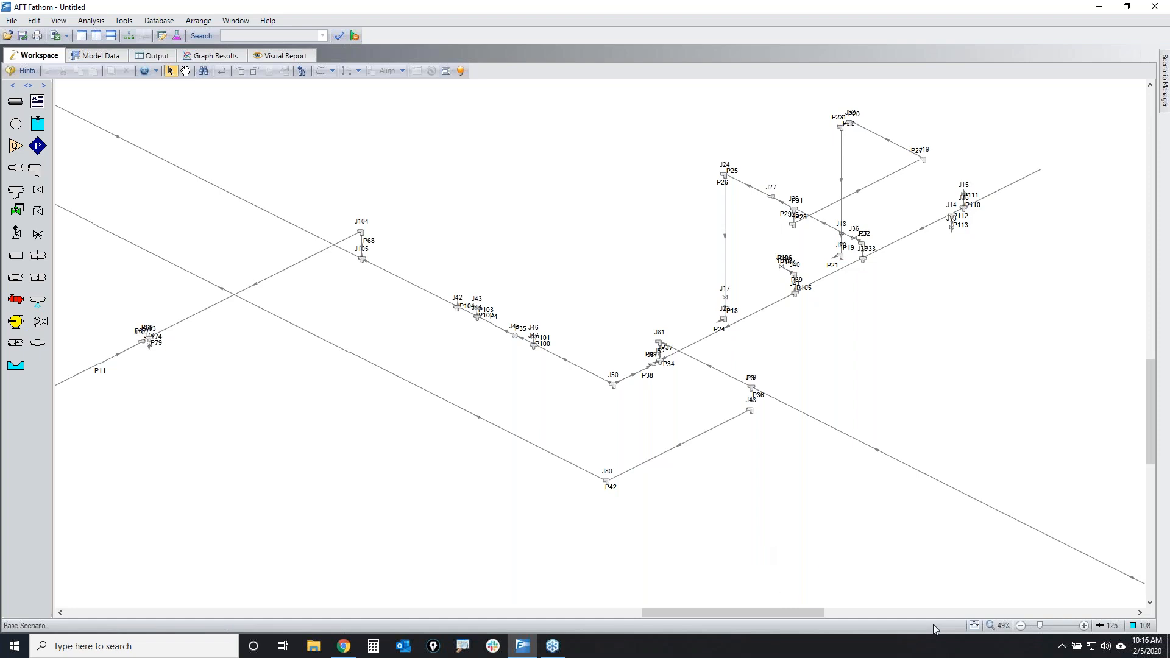
left_click(975, 626)
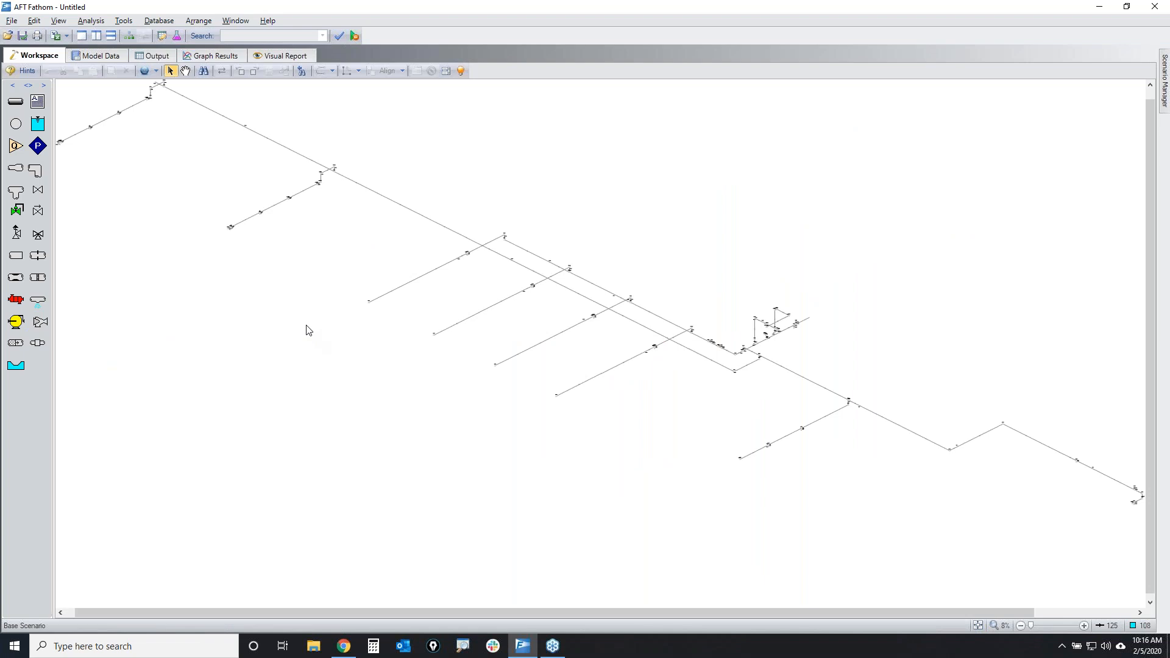
Start a new model without saving the changes to the imported one
left_click(11, 20)
left_click(30, 36)
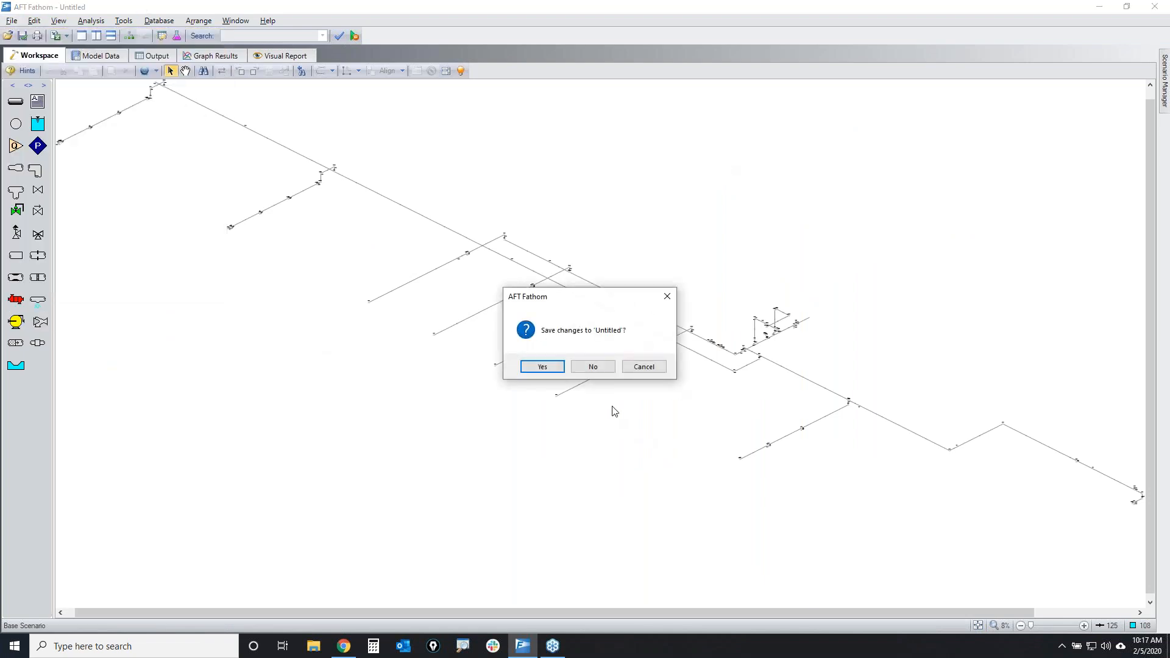
left_click(592, 366)
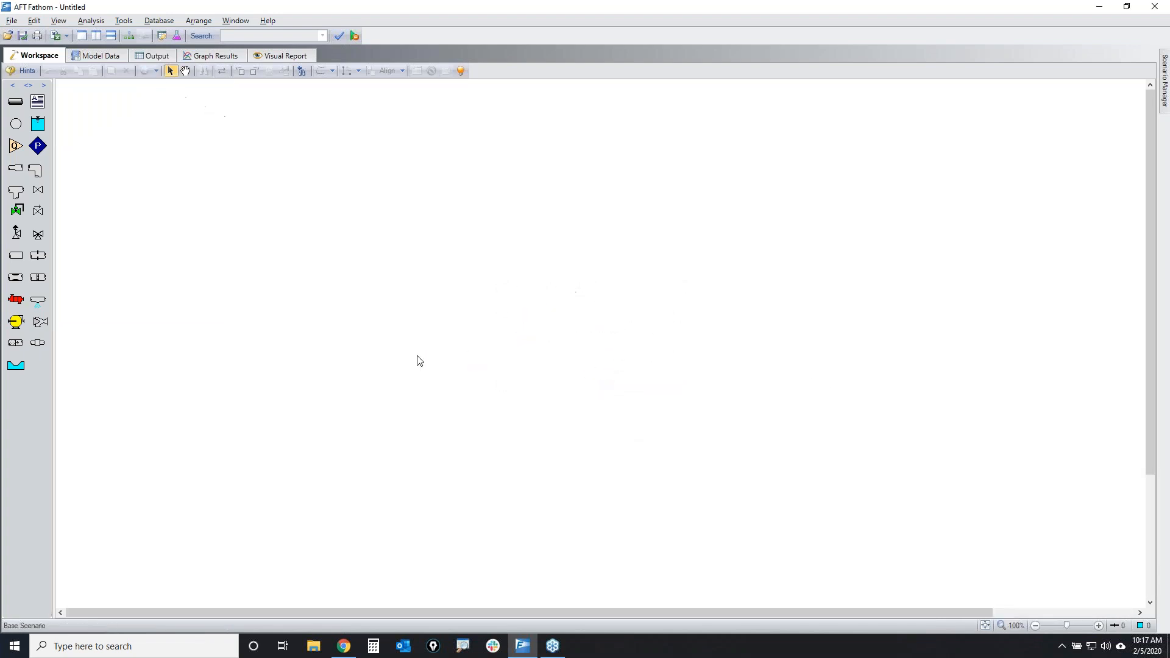
Keep the Scenario Manager panel open and start a piping layout import from a CAESAR II Neutral File (.cii)
left_click(12, 21)
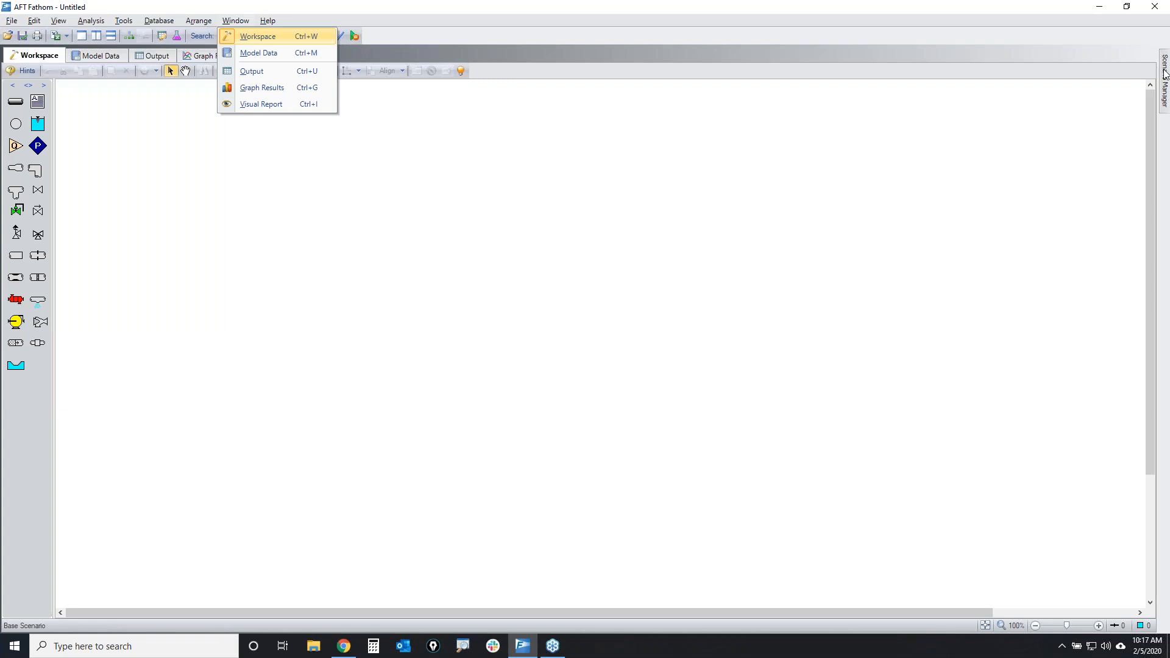
left_click(1166, 74)
left_click(1151, 54)
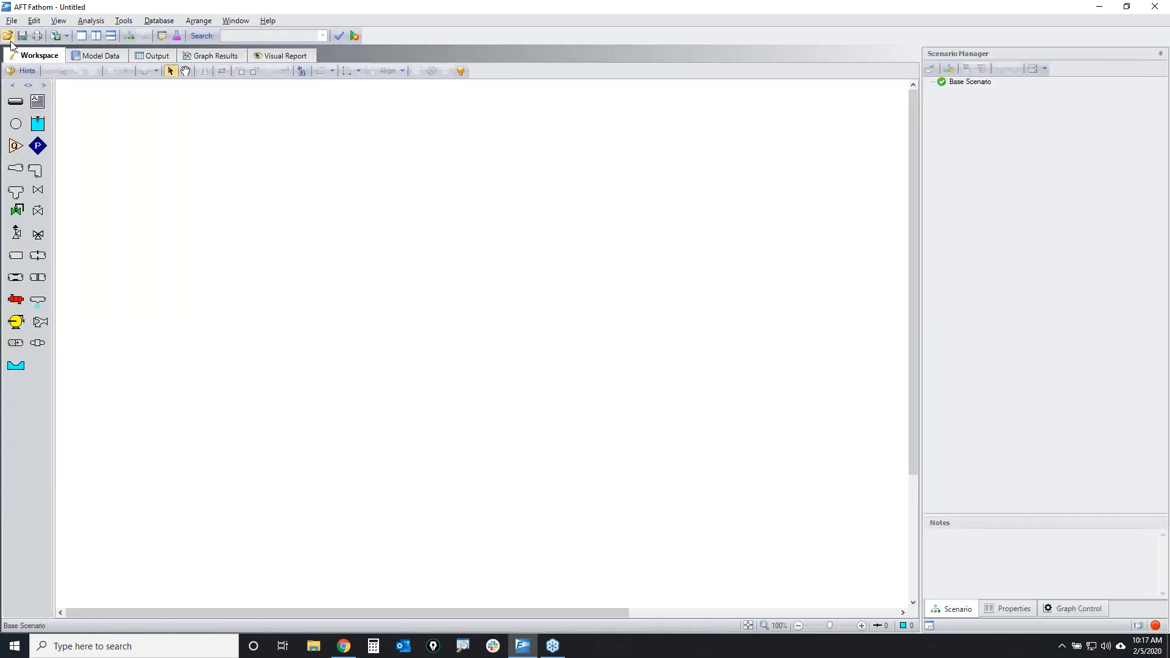
left_click(12, 20)
mouse_move(50, 218)
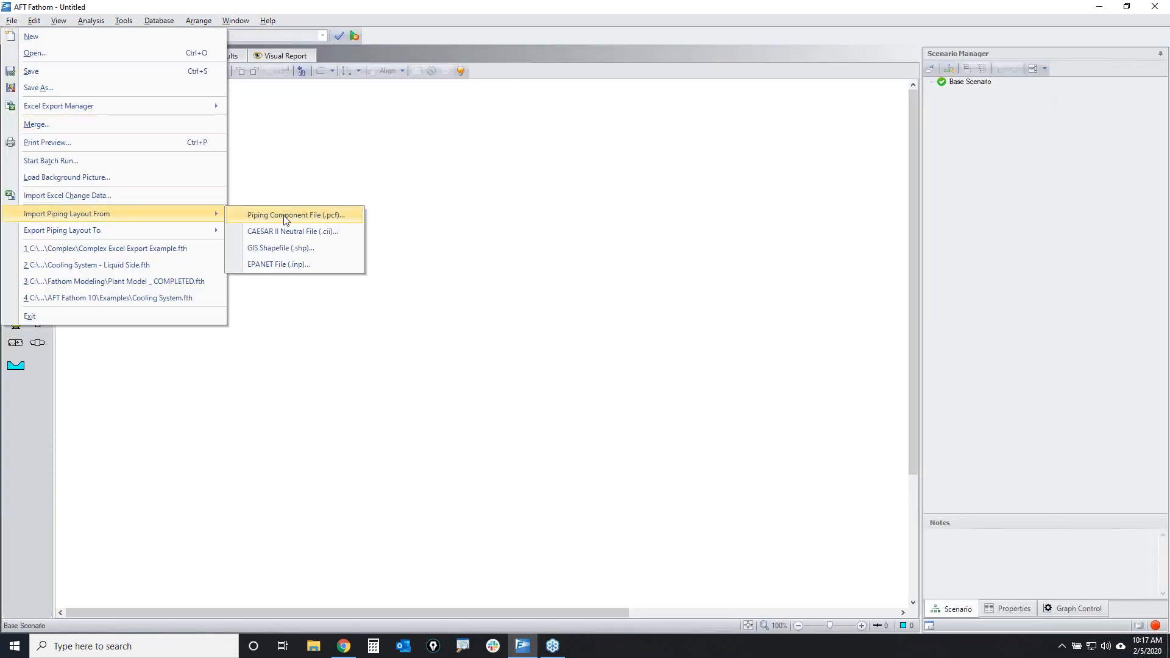
left_click(294, 230)
Set the import folder to Desktop\Importing & Exporting Webinar\Model Importing and preview CAESAR 2 Neutral Import.CII
left_click(1157, 82)
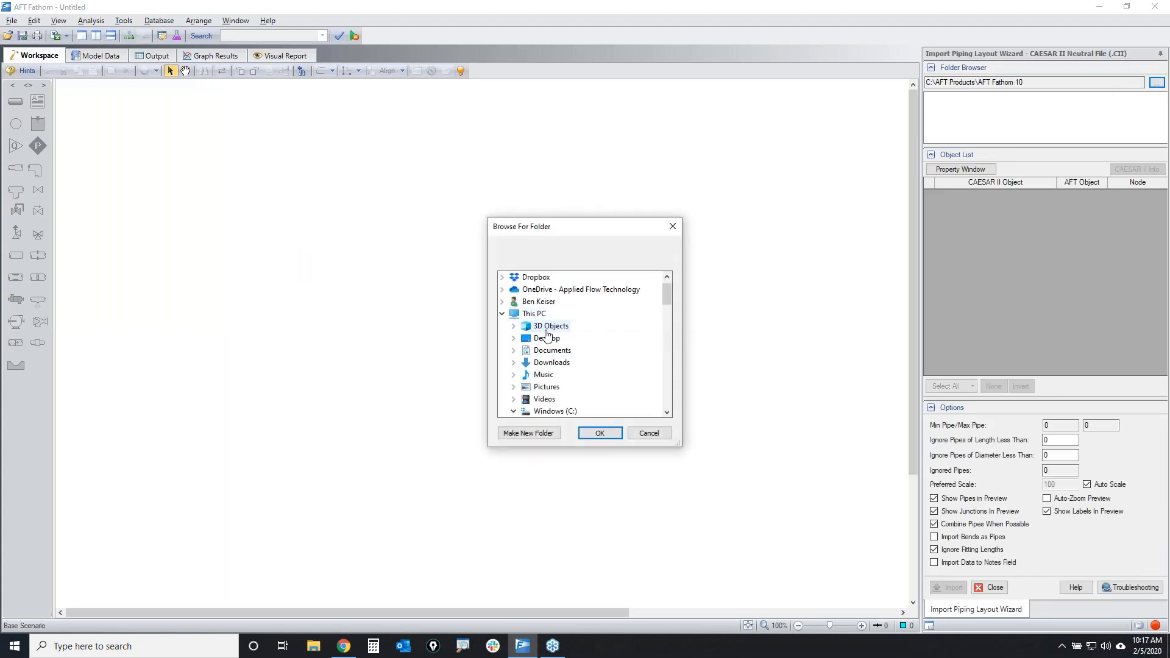
double_click(547, 337)
double_click(567, 338)
left_click(568, 374)
left_click(608, 432)
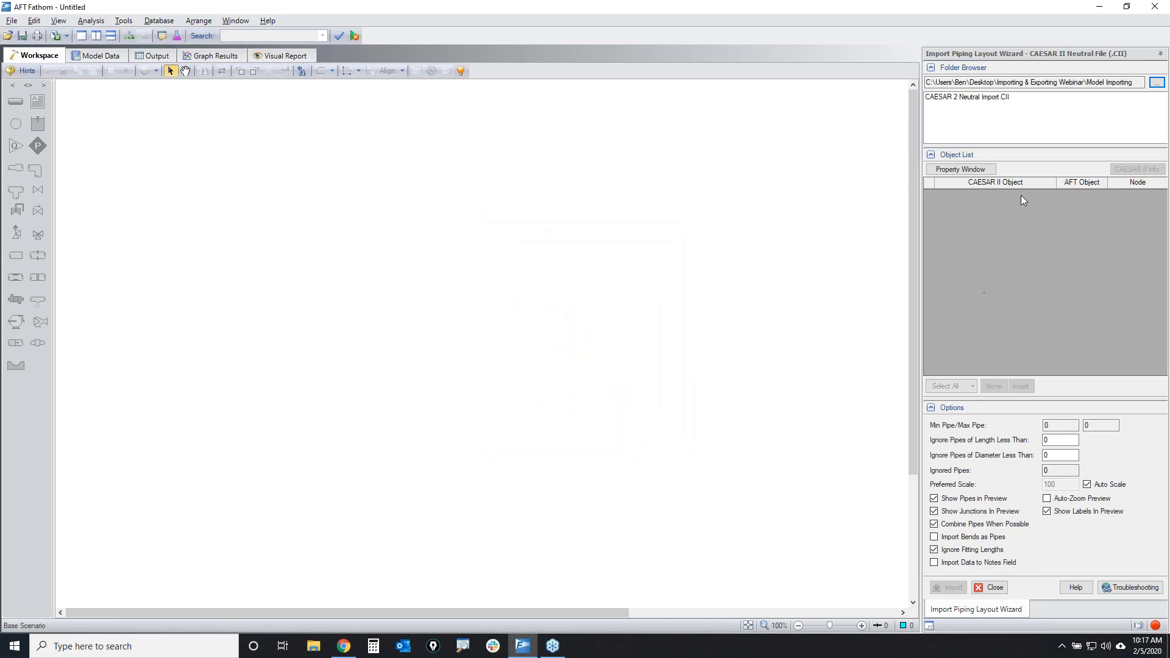
left_click(975, 97)
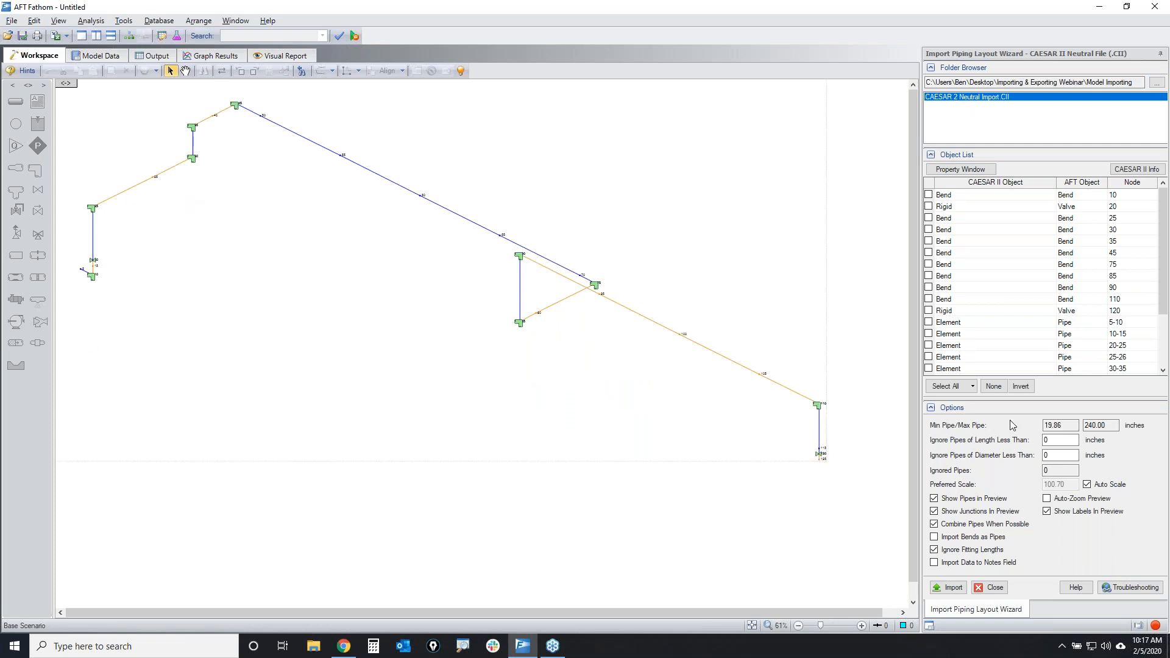
Import the previewed CAESAR II layout with bends imported as pipes and close the import wizard
left_click(934, 537)
left_click(934, 549)
left_click(950, 588)
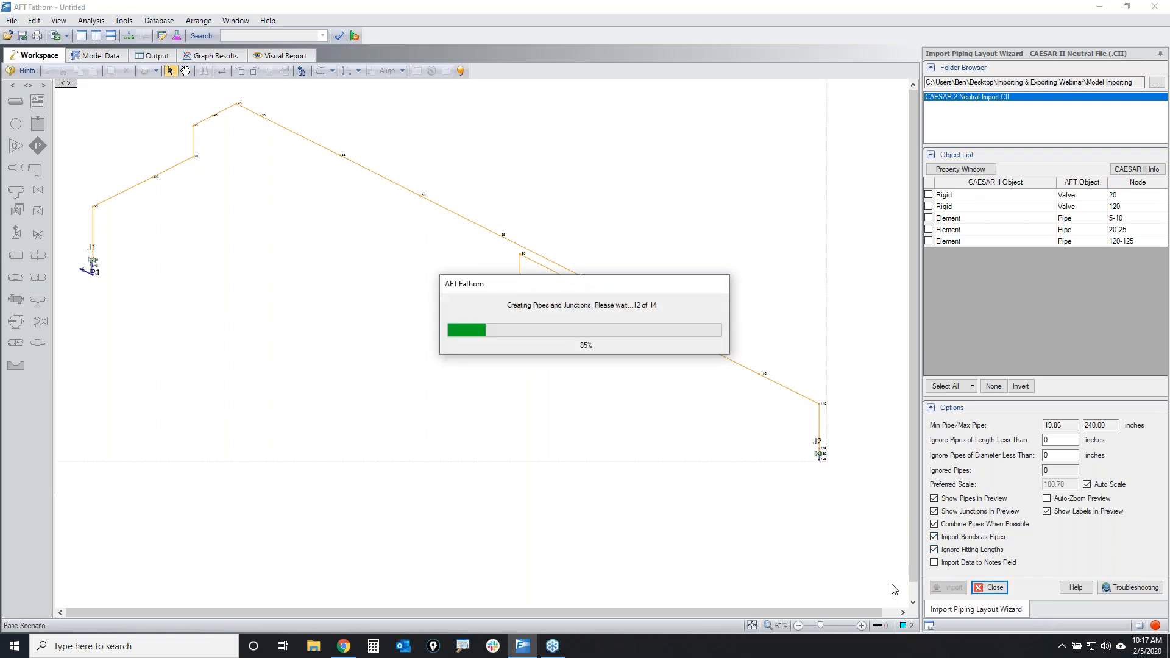
left_click(990, 588)
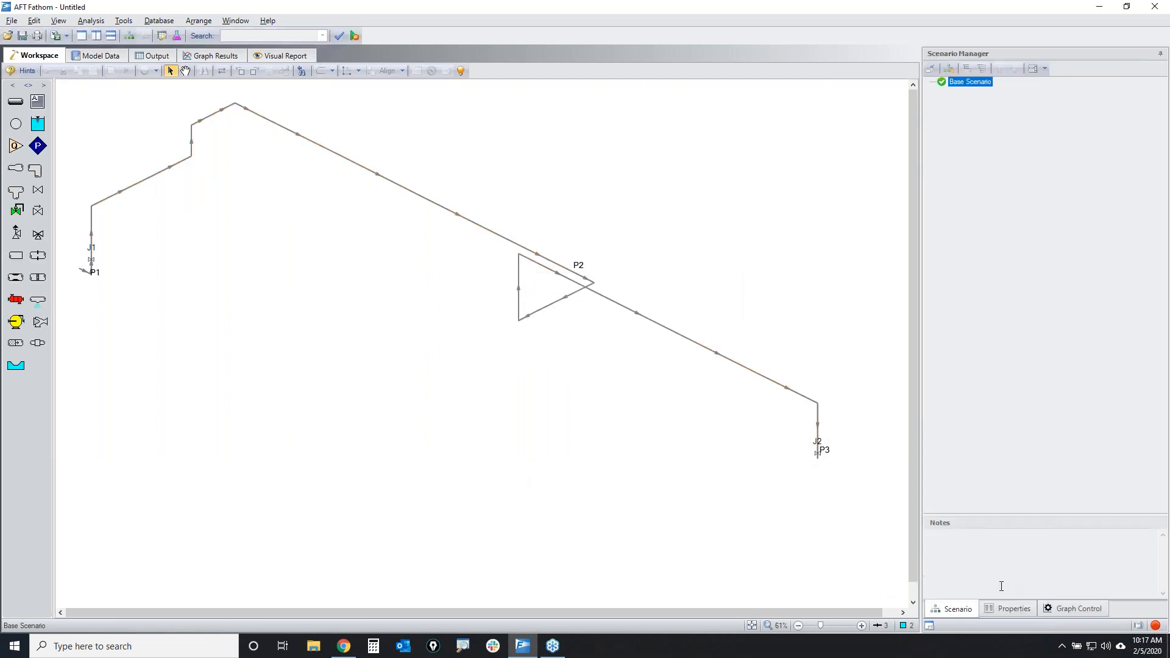
Select pipe P2 and temporarily circle its bends with the annotation pen, clearing the marks
left_click(677, 347)
left_click_drag(743, 385, 673, 303)
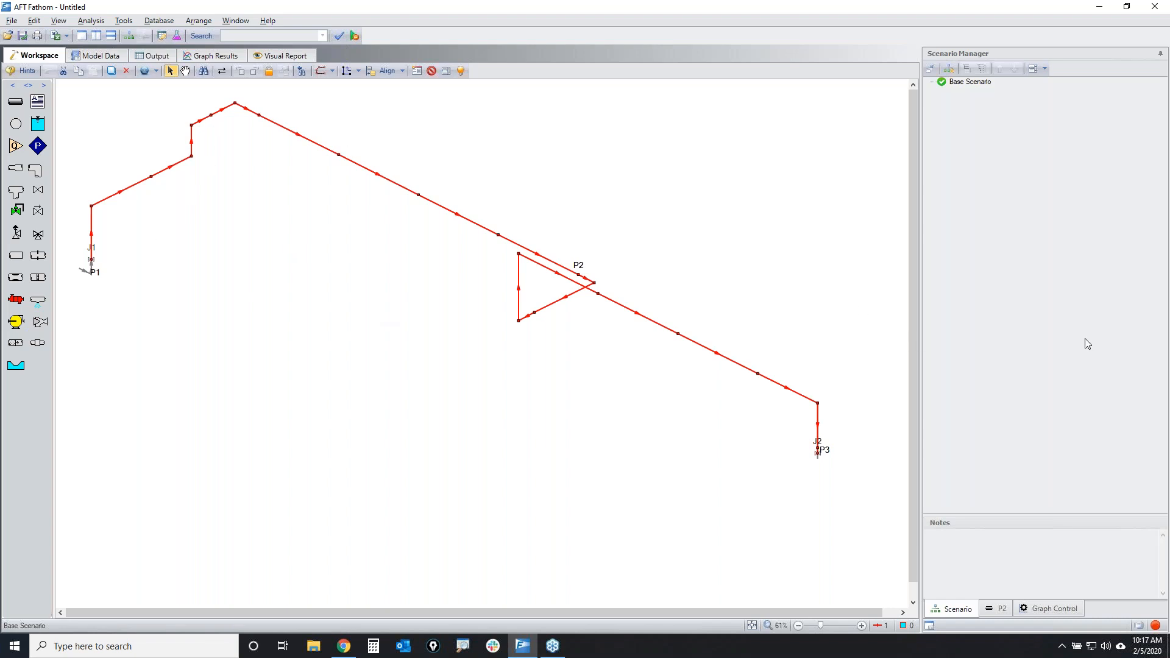
mouse_move(449, 259)
left_mouse_down()
mouse_move(684, 270)
mouse_move(532, 229)
left_mouse_up()
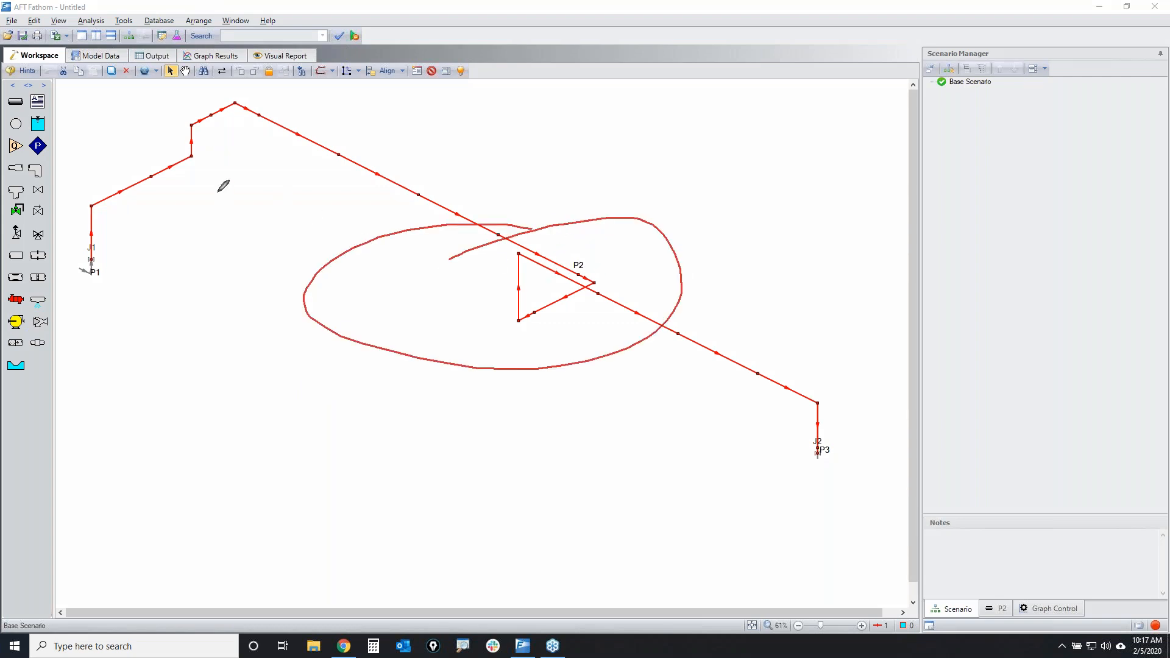
left_click_drag(90, 199, 88, 207)
mouse_move(185, 154)
left_mouse_down()
mouse_move(198, 151)
mouse_move(190, 158)
mouse_move(196, 115)
mouse_move(232, 99)
left_mouse_up()
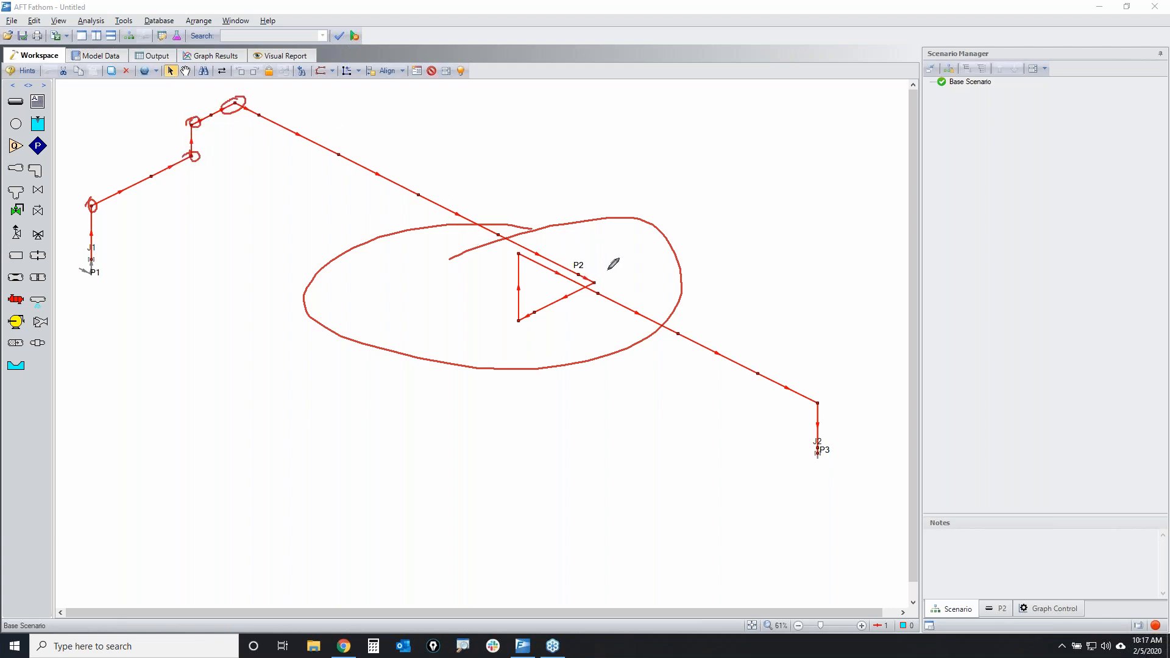
left_click_drag(593, 275, 586, 271)
key("Escape")
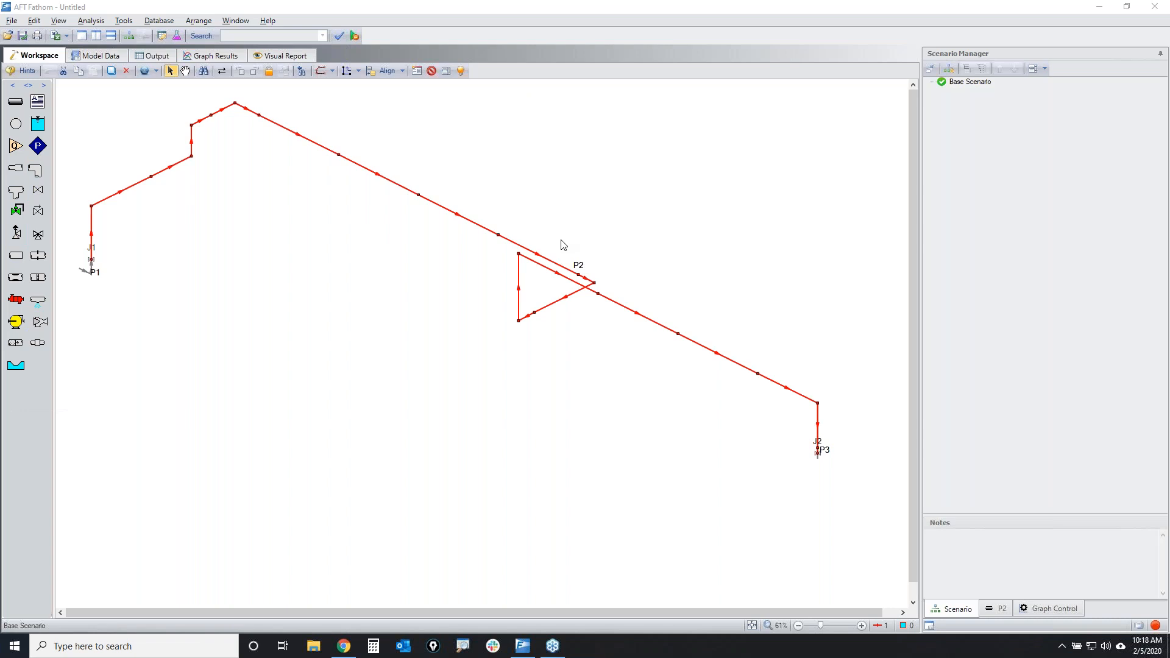
Try adding ten Standard Threaded 90 deg. bends to pipe P2's fittings and losses, discarding the pipe property changes
left_click(412, 262)
left_click_drag(443, 281, 365, 172)
double_click(557, 301)
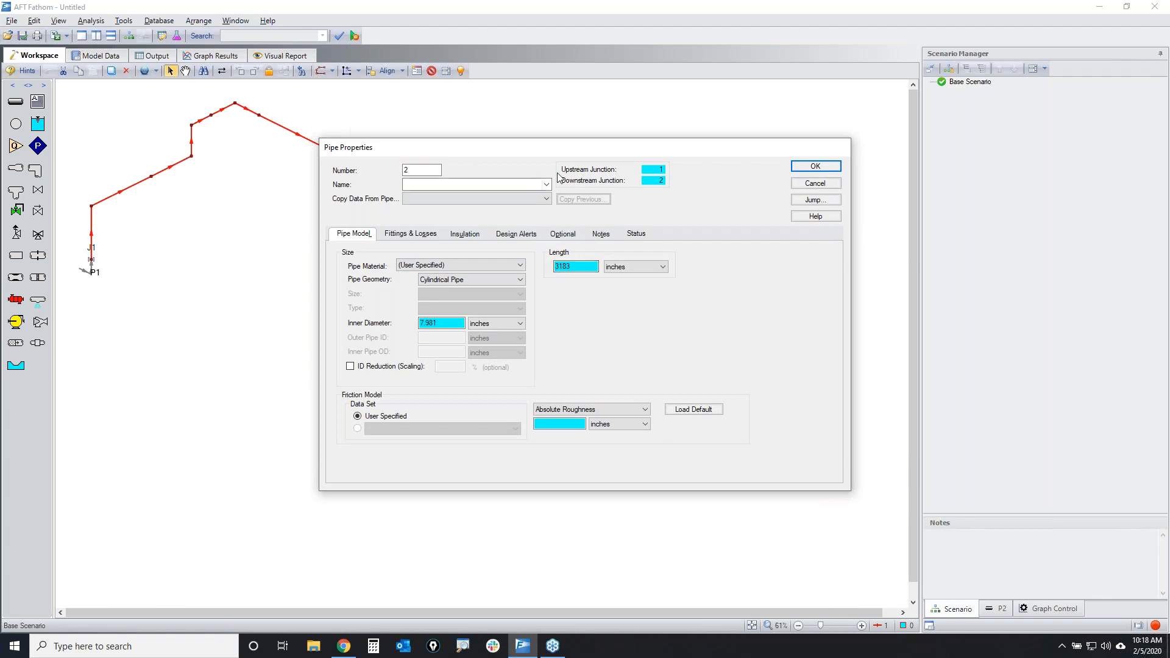
left_click_drag(567, 154, 778, 176)
left_click(654, 264)
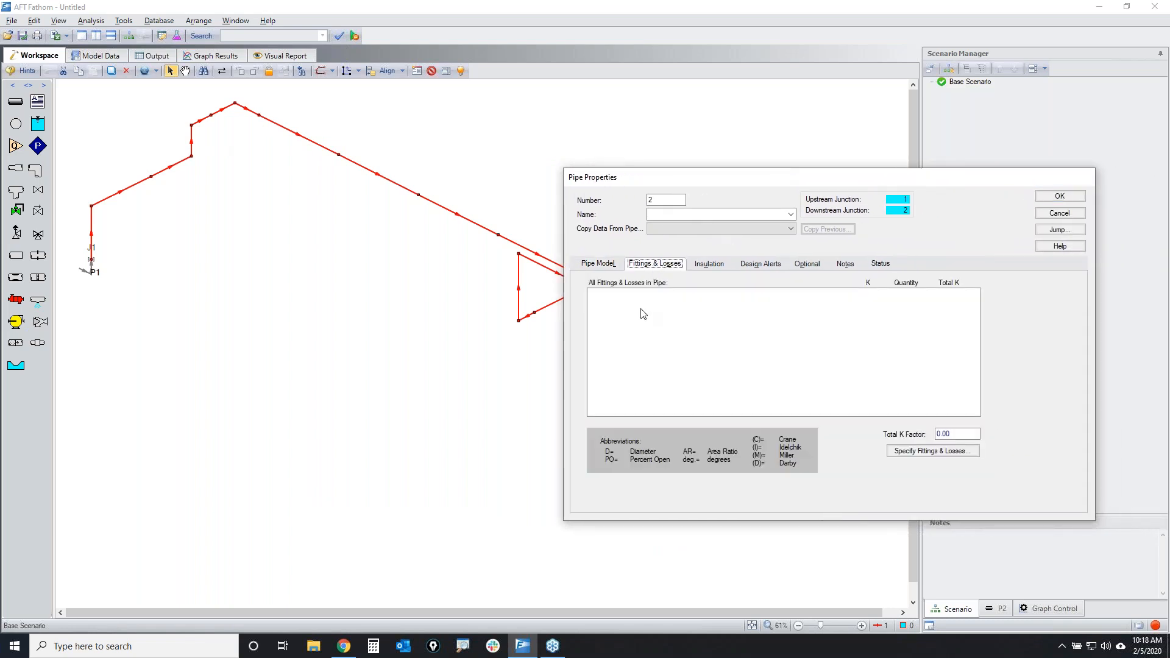
left_click(932, 453)
left_click(684, 204)
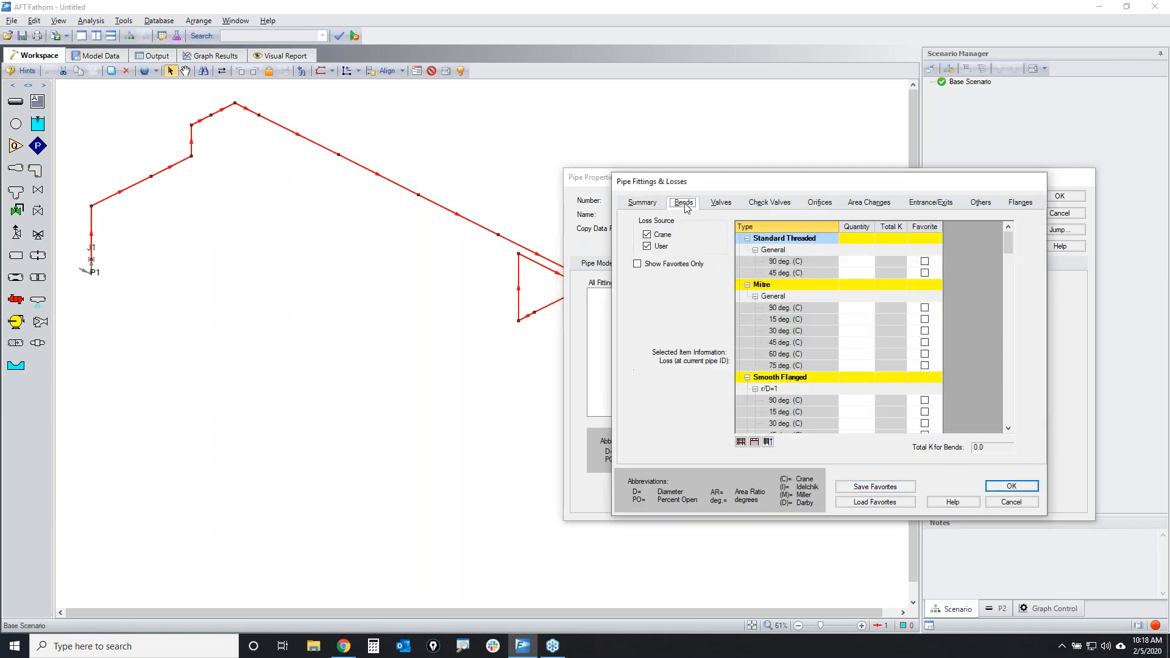
left_click(850, 261)
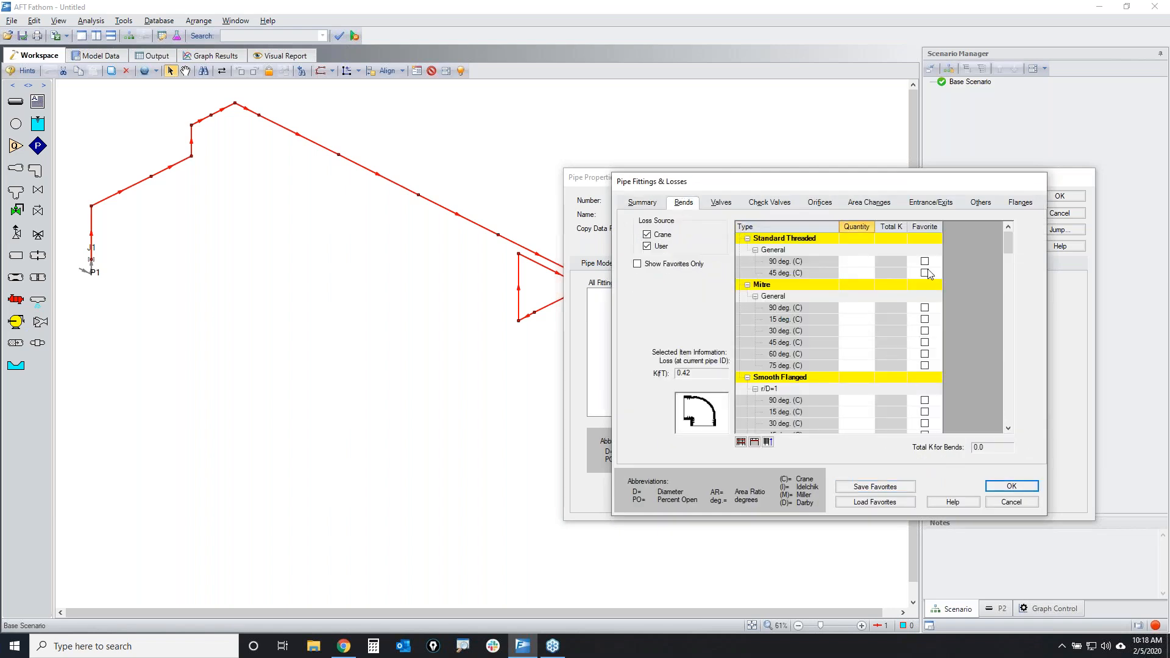
type("10")
key("Return")
left_click(999, 485)
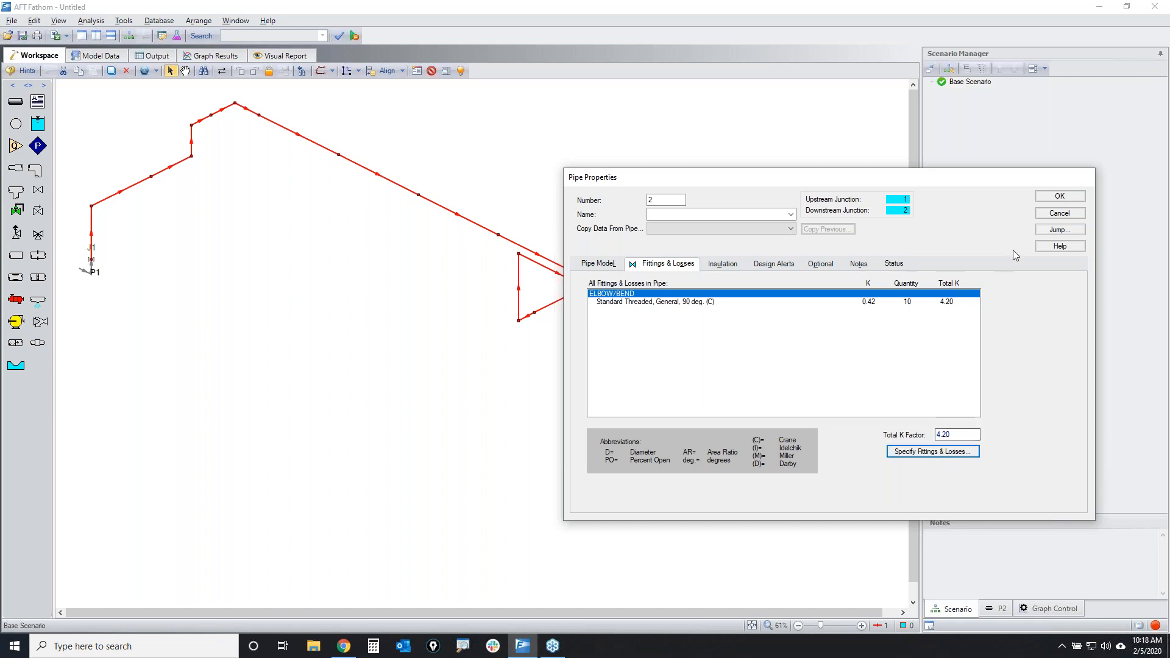
left_click(1061, 214)
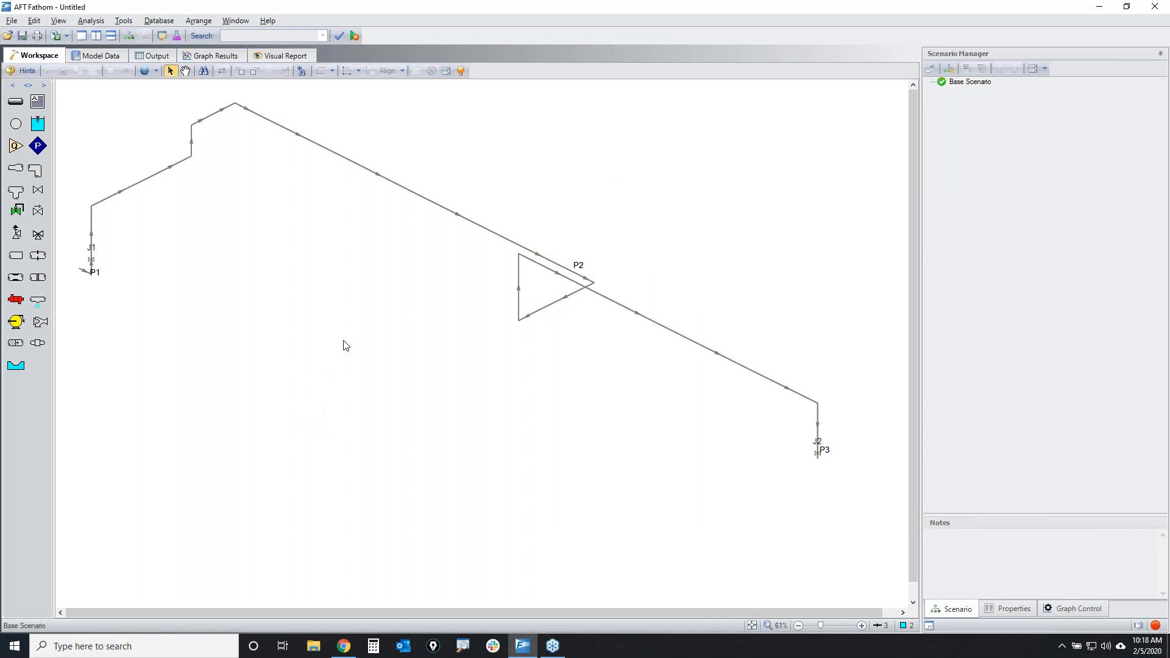
Start a piping layout import from a GIS Shapefile (.shp)
left_click(12, 20)
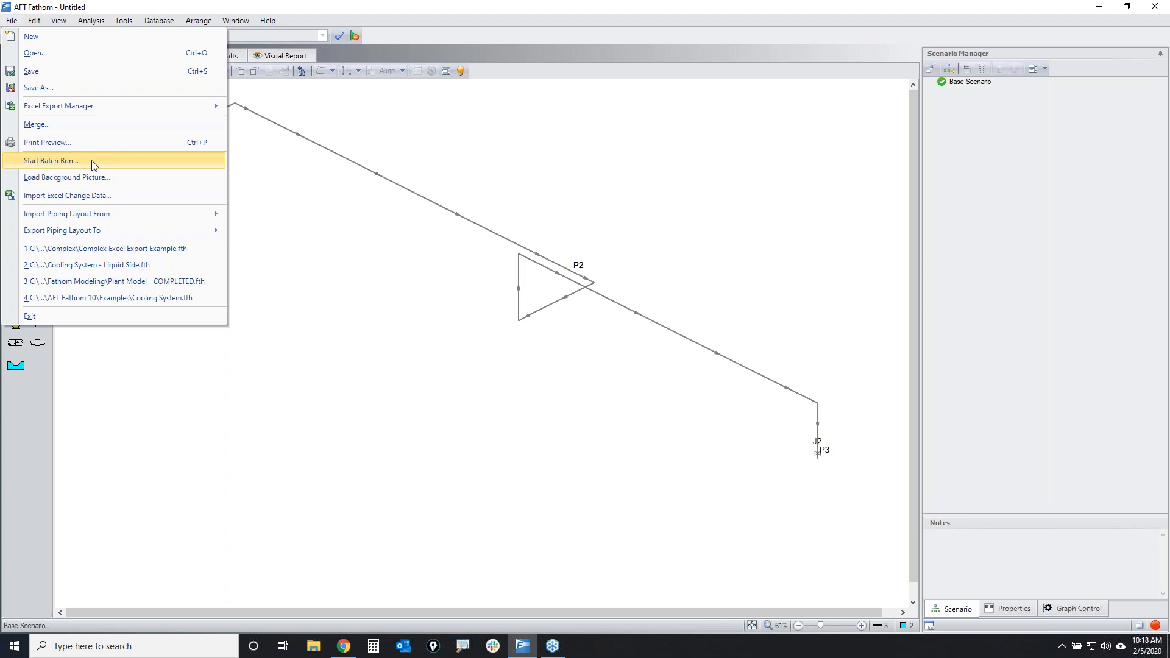
mouse_move(101, 213)
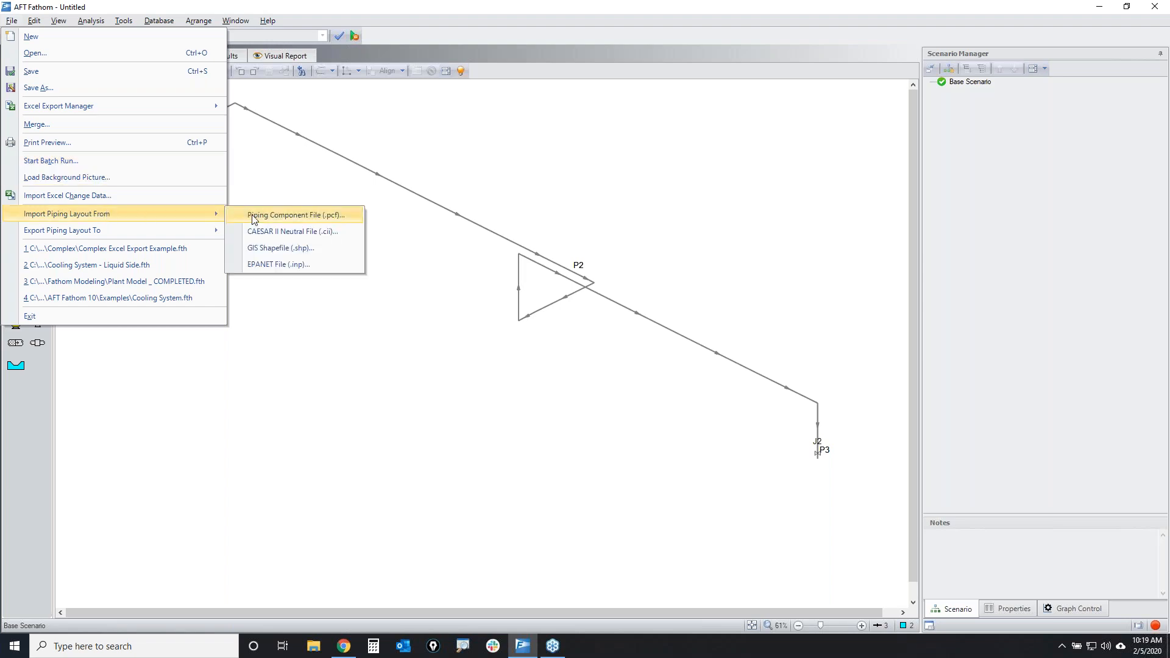
left_click(310, 257)
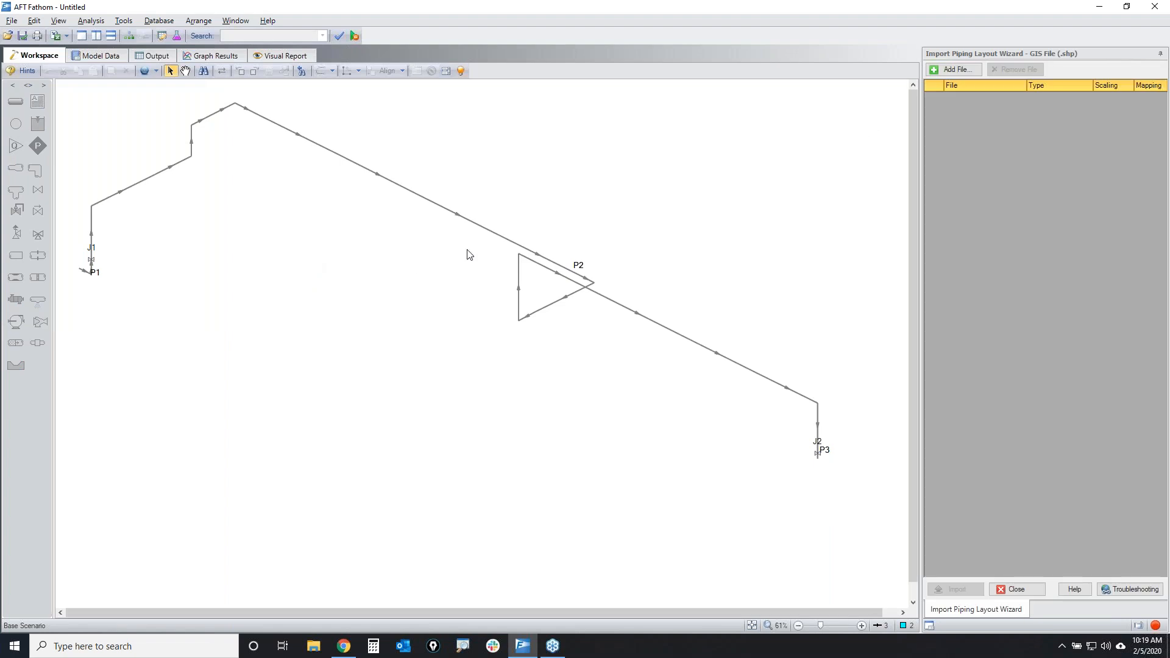
Add GIS Import_PW_PL.shp and GIS Import_wells_elevation.shp from Desktop\Importing & Exporting Webinar\Model Importing\GIS Shape Files and import the layout
left_click(974, 77)
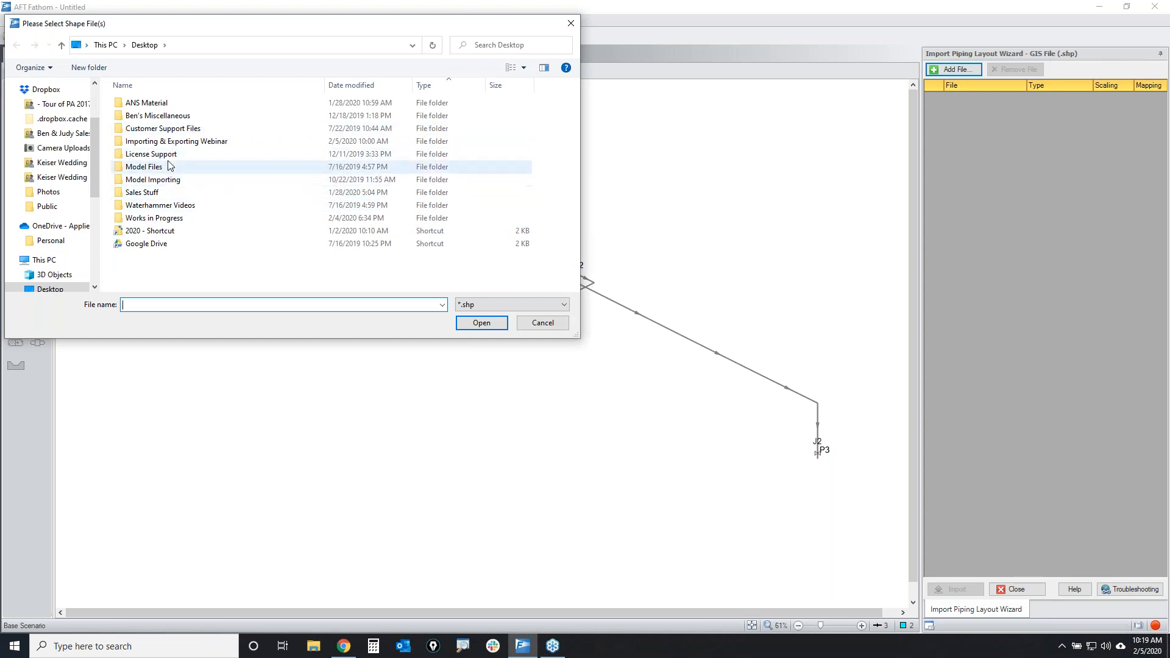
double_click(171, 141)
double_click(170, 129)
double_click(160, 106)
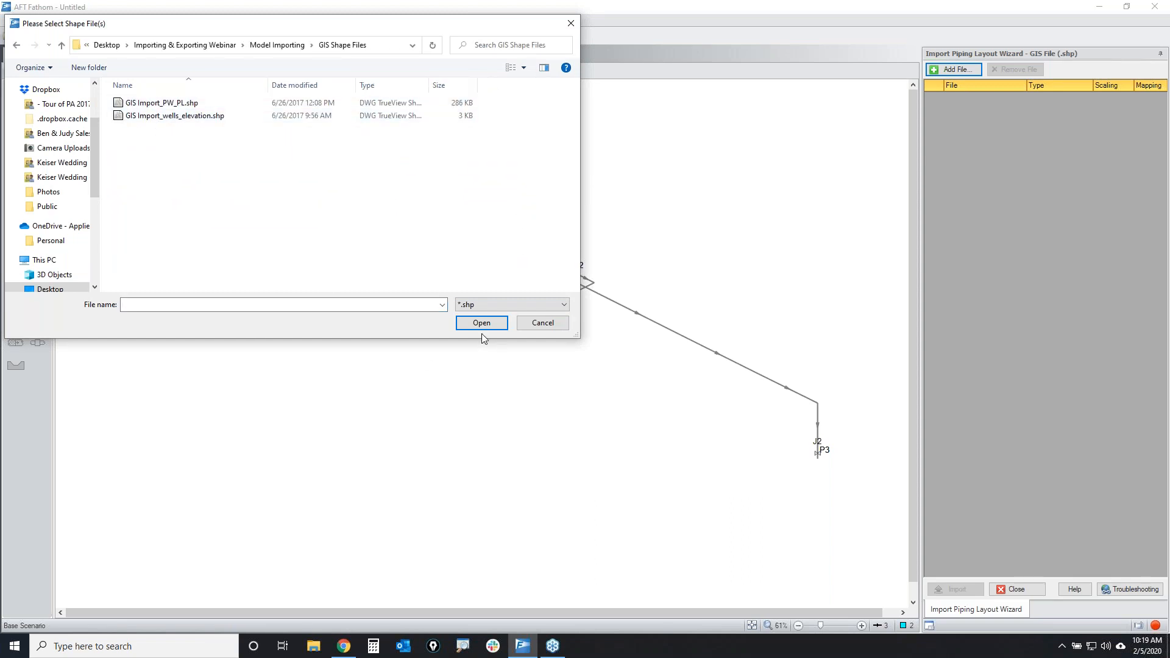
key("ctrl+a")
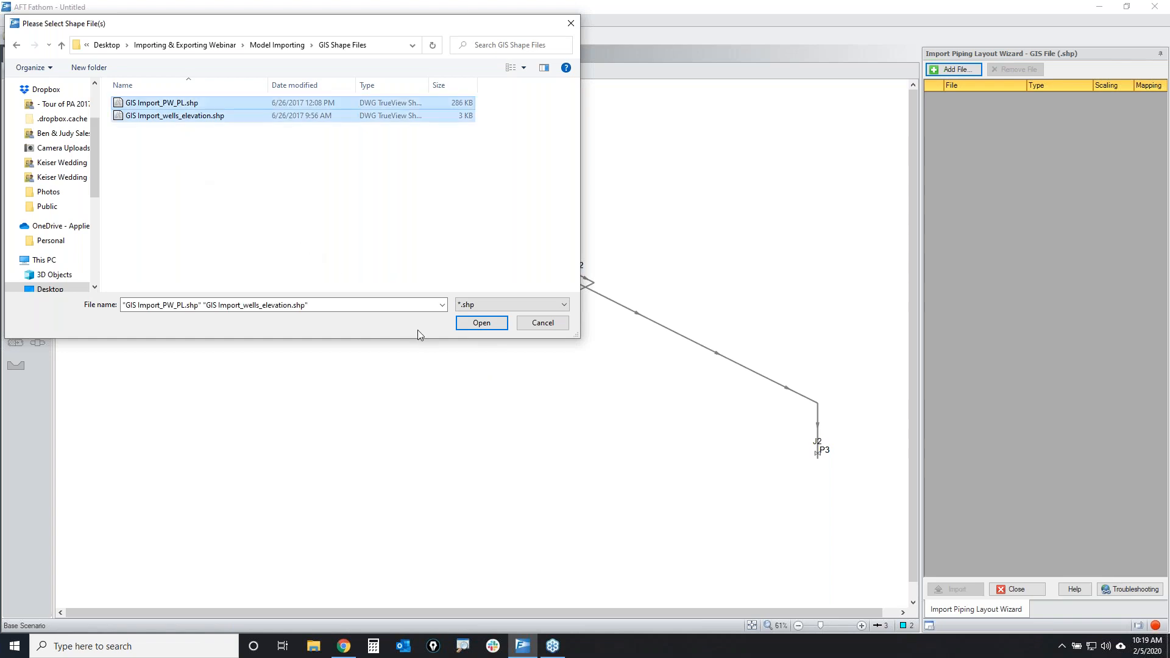
left_click(470, 323)
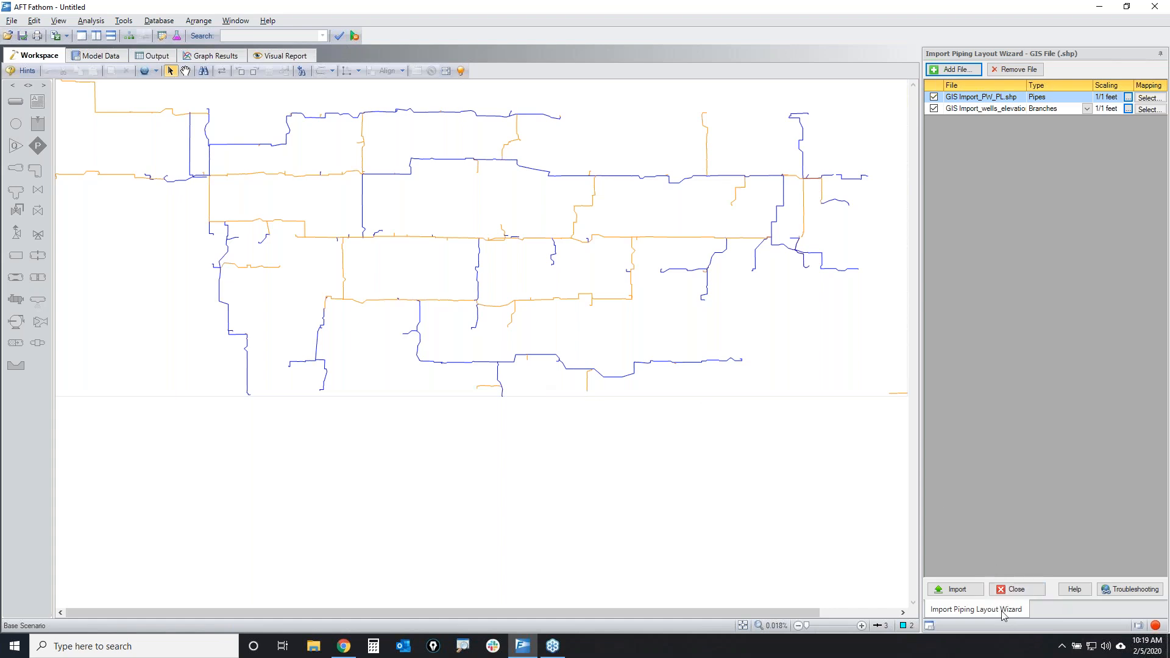
left_click(957, 589)
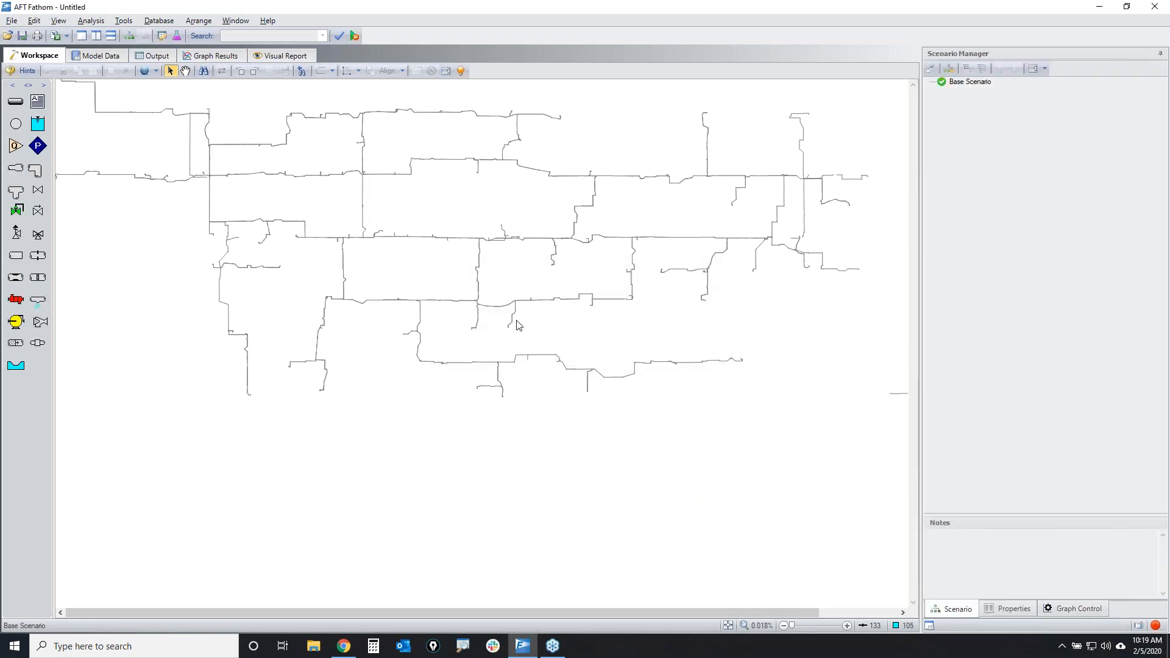
Examine the open end of pipe P98 and the neighbouring horizontal pipe in the imported GIS layout up close
scroll(517, 325, "up", 8)
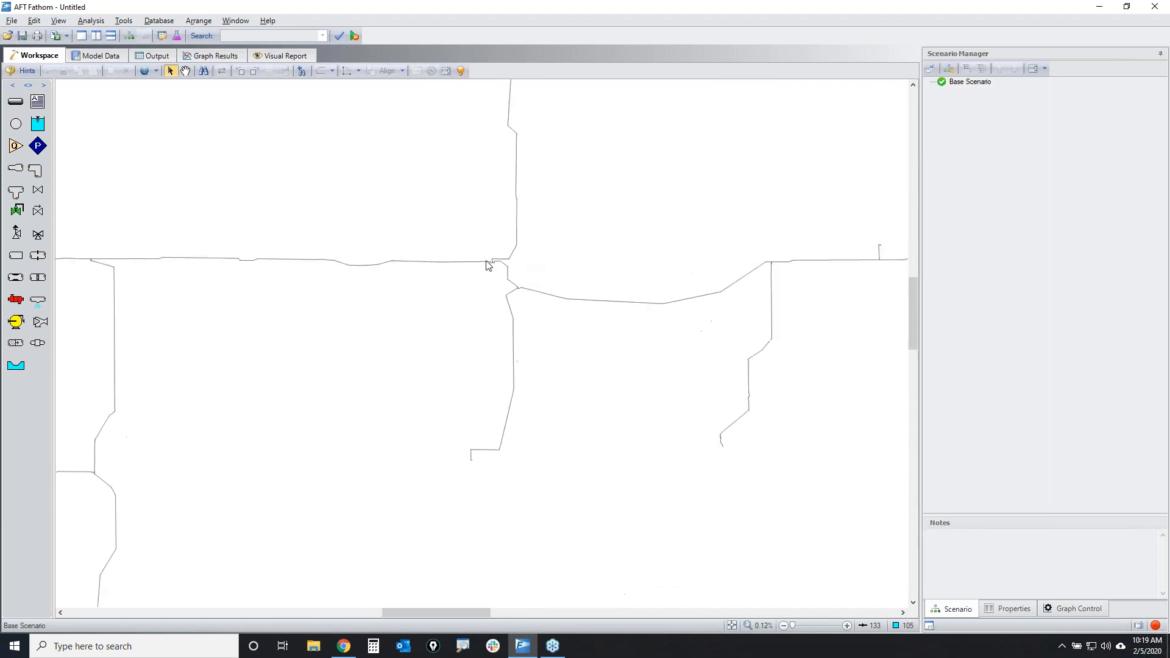
scroll(487, 264, "up", 9)
scroll(474, 270, "up", 10)
scroll(371, 251, "up", 5)
scroll(697, 429, "up", 6)
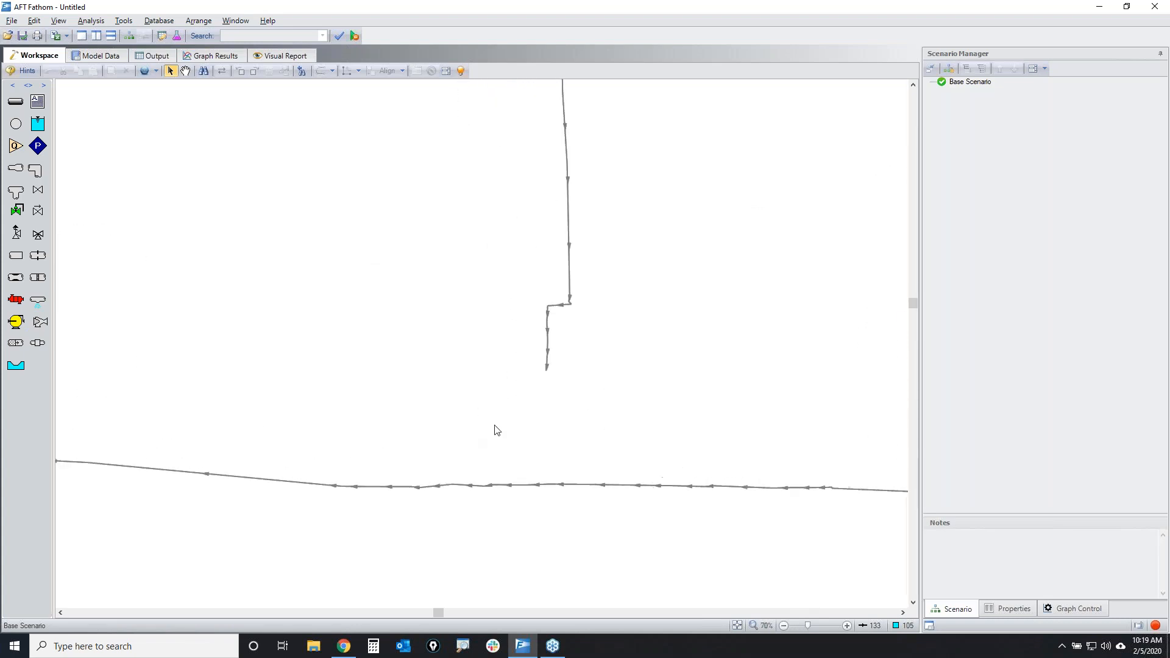
scroll(627, 470, "up", 2)
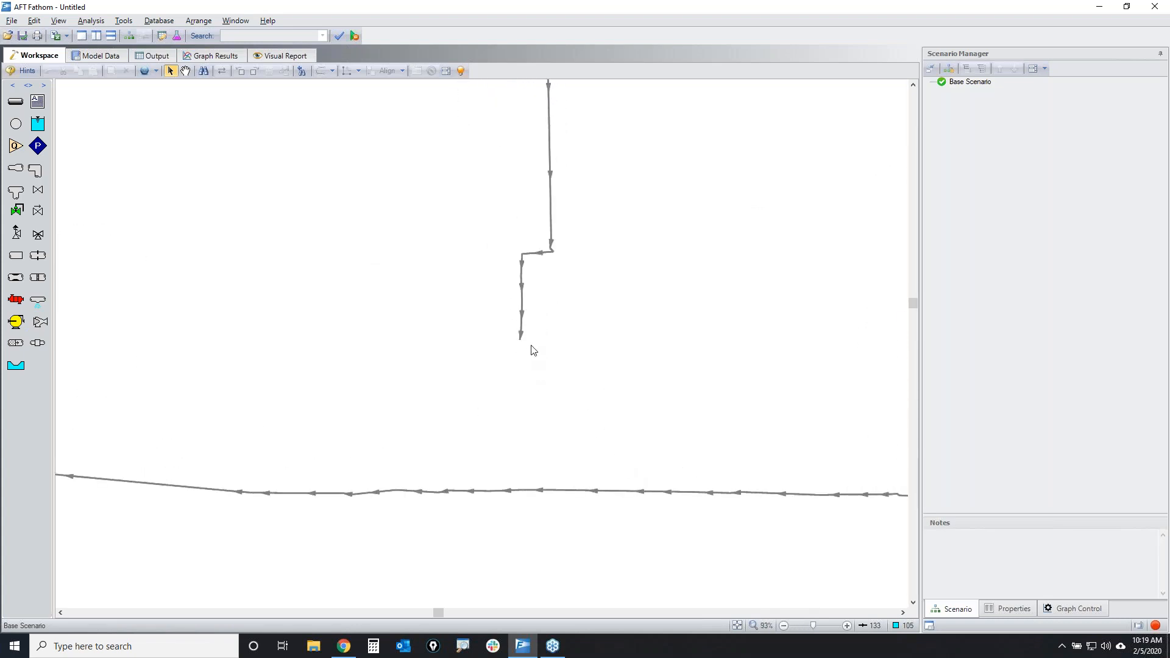
left_click_drag(577, 379, 488, 266)
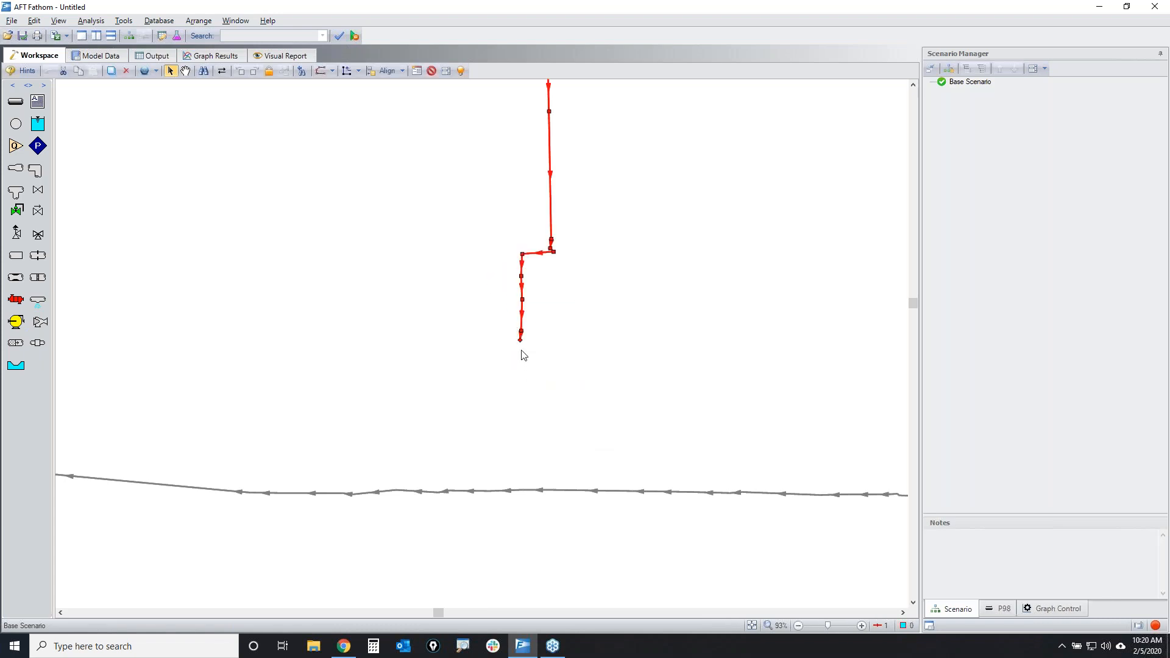
left_click(622, 390)
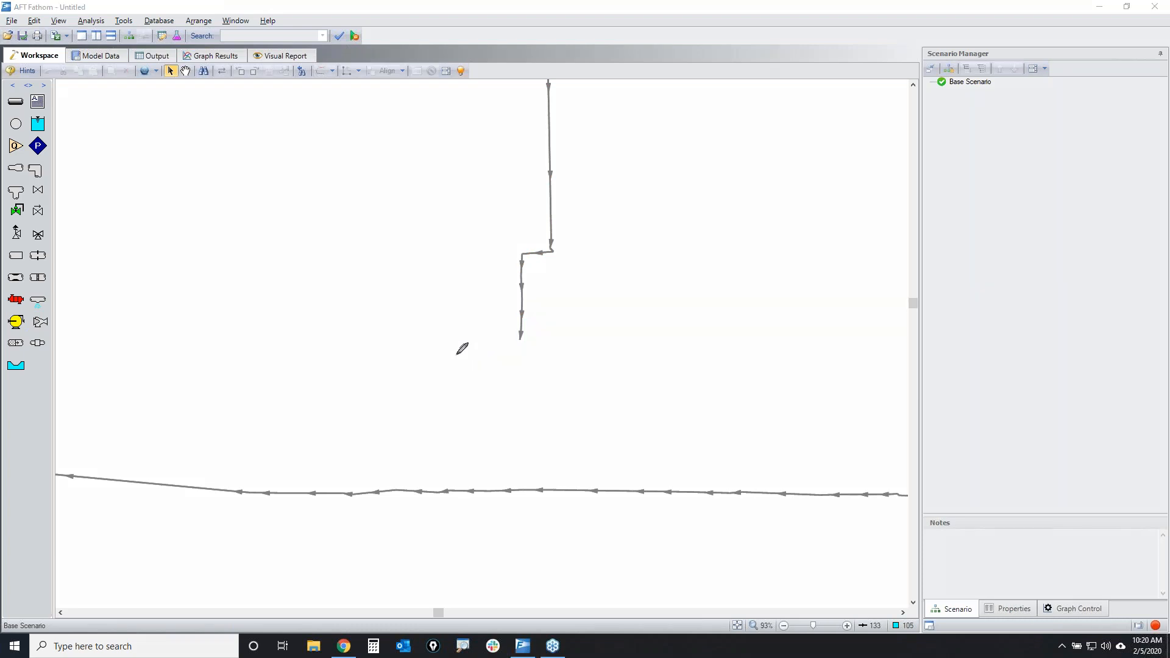
Mark the open pipe end and points on the horizontal pipe with temporary pen circles, an arrow and a question mark, clearing them
mouse_move(520, 329)
left_mouse_down()
mouse_move(690, 360)
mouse_move(717, 345)
left_mouse_up()
mouse_move(681, 338)
left_mouse_down()
mouse_move(717, 334)
mouse_move(709, 368)
left_mouse_up()
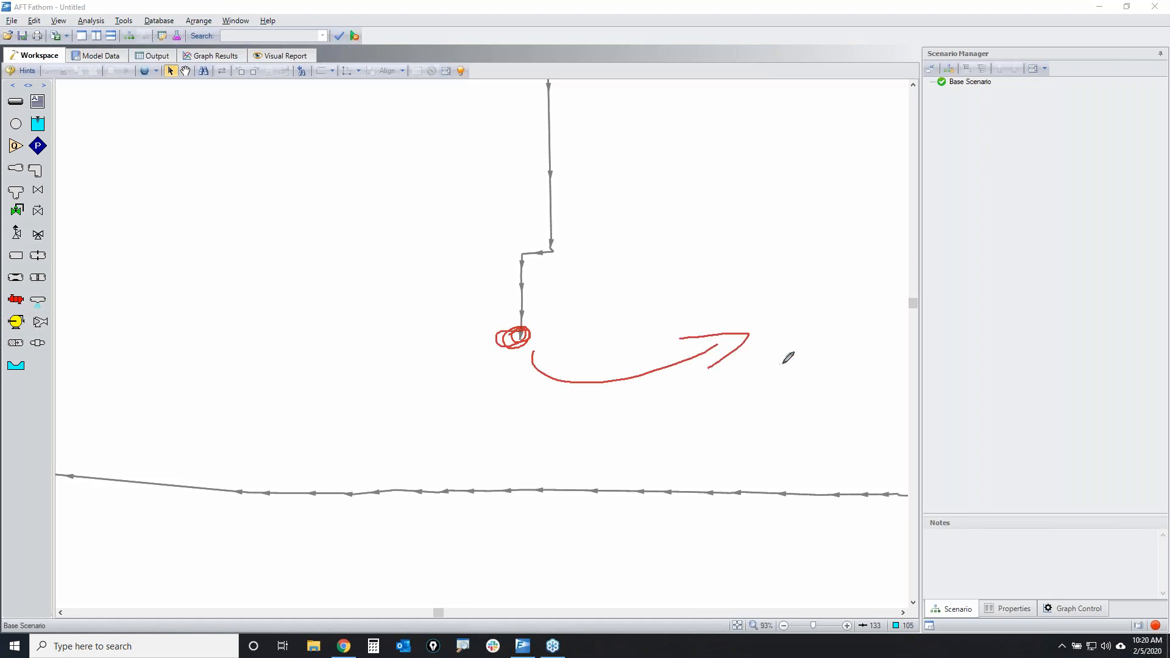
mouse_move(504, 484)
left_mouse_down()
mouse_move(536, 475)
mouse_move(518, 493)
mouse_move(523, 482)
left_mouse_up()
left_click_drag(773, 213, 788, 485)
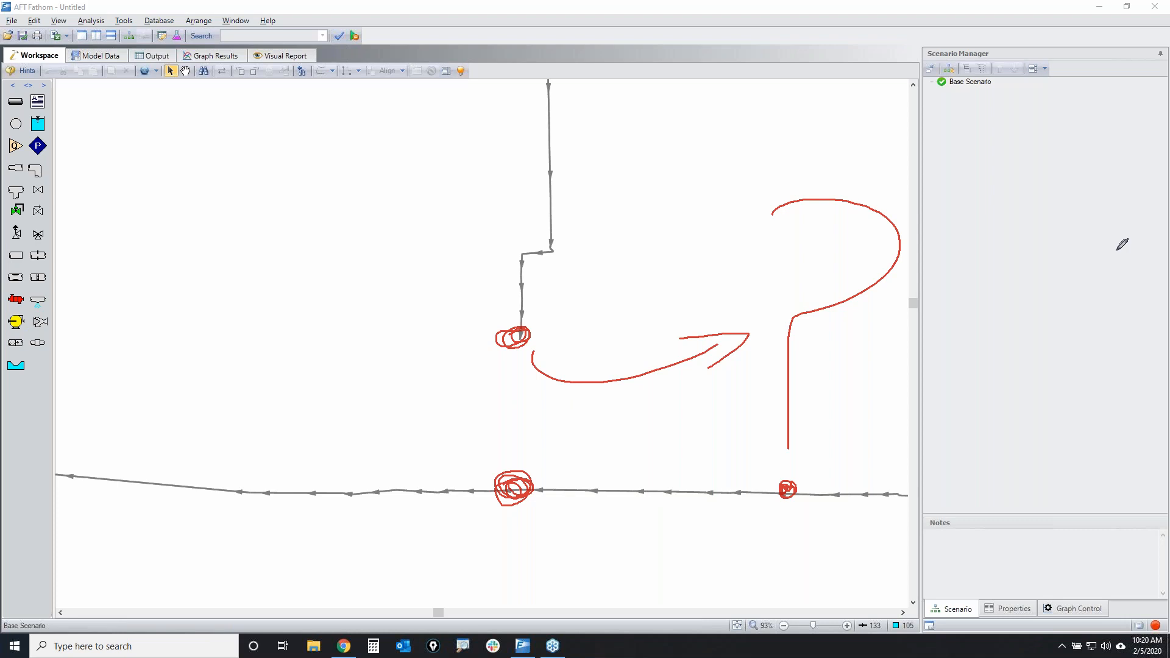
key("Escape")
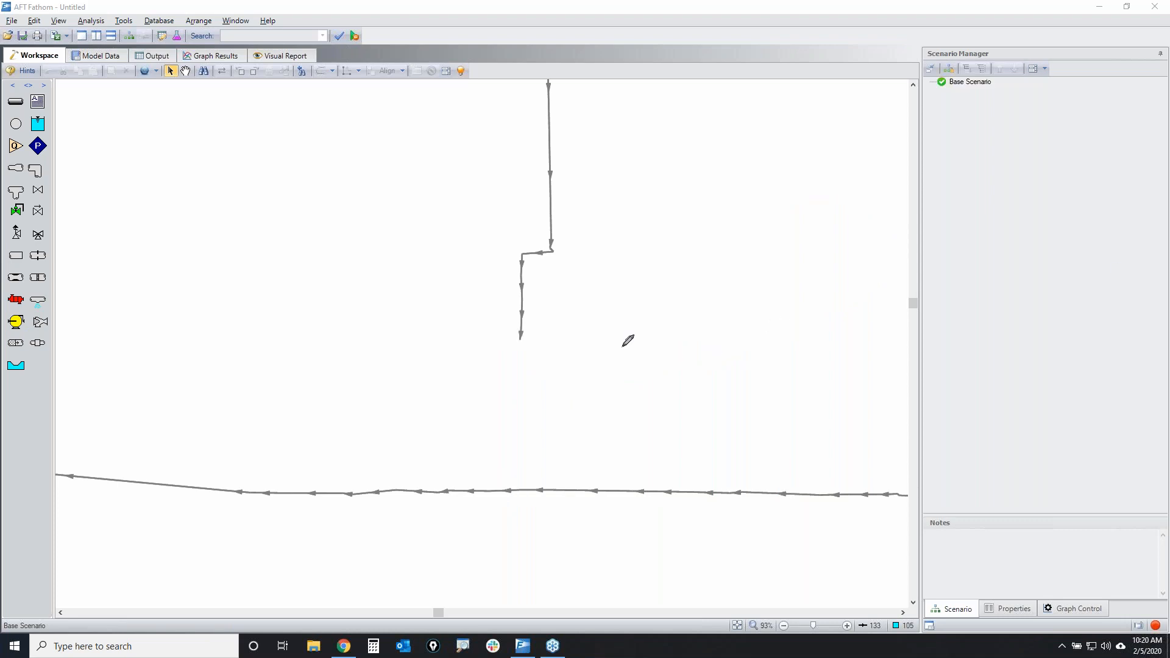
Sketch a temporary tank outline below the open pipe end, circle both connection points and cross the sketch out, clearing the annotations
mouse_move(423, 341)
left_mouse_down()
mouse_move(665, 333)
mouse_move(578, 405)
mouse_move(417, 338)
left_mouse_up()
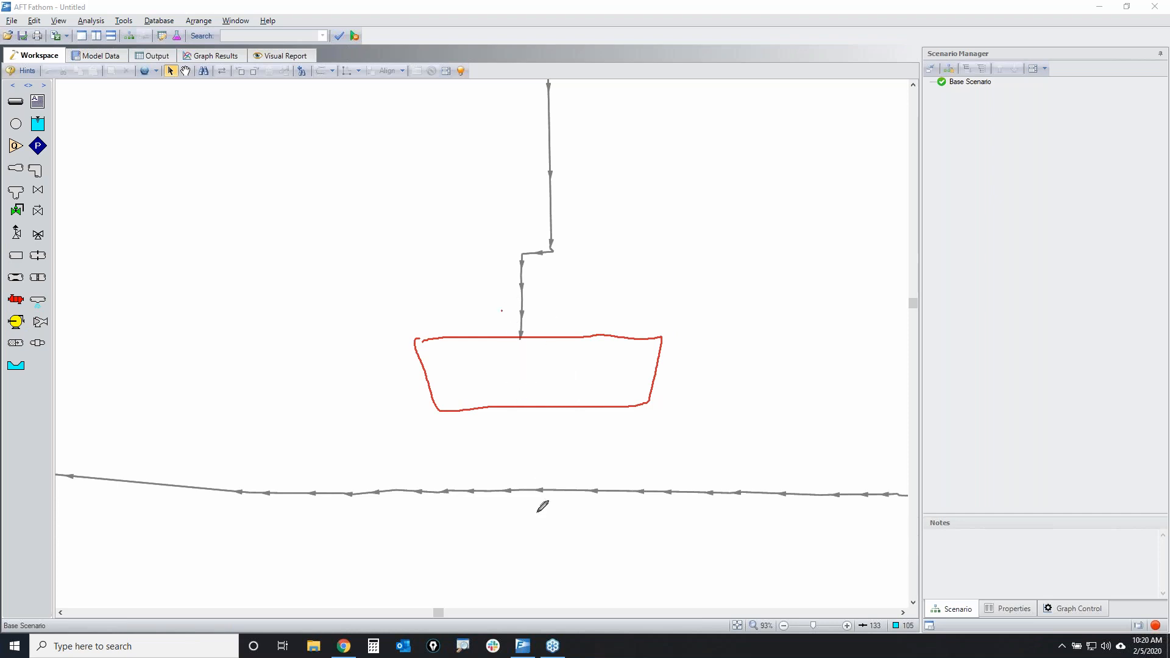
left_click_drag(528, 487, 531, 482)
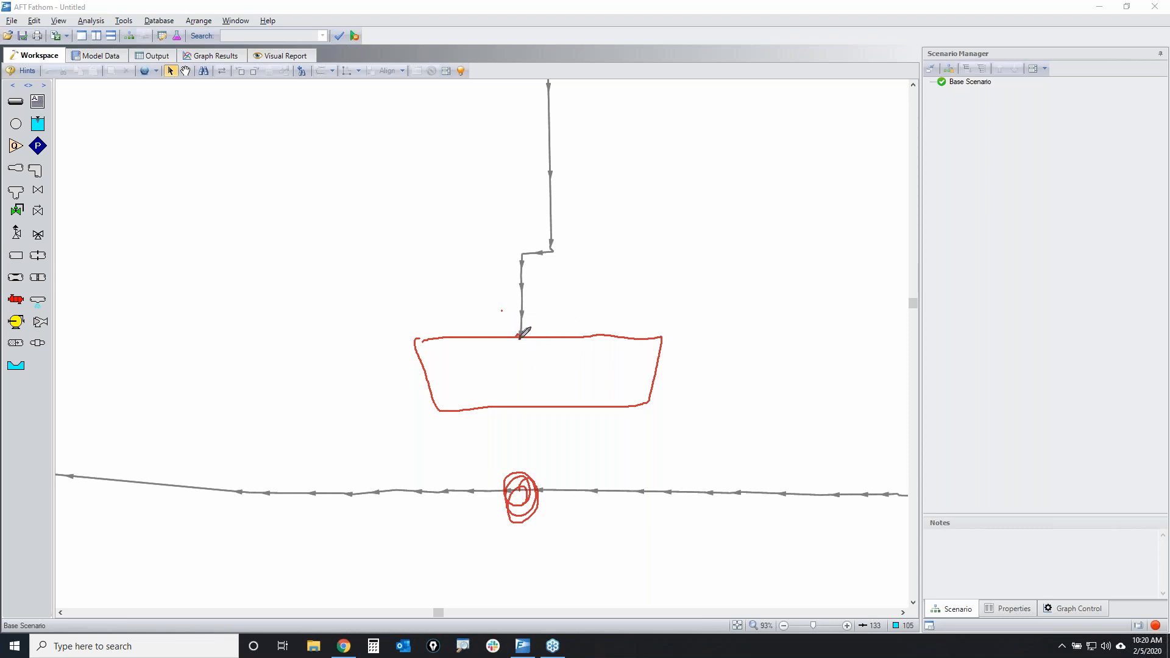
left_click_drag(520, 337, 524, 341)
left_click_drag(689, 248, 415, 414)
left_click_drag(408, 306, 798, 511)
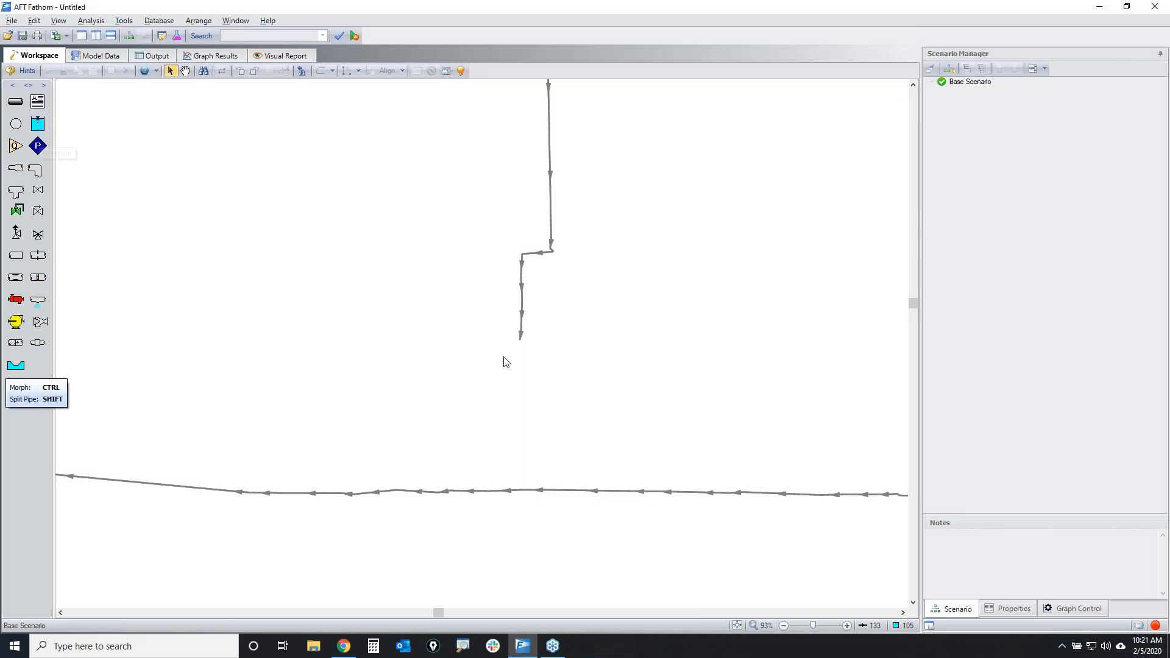
Place a reservoir junction at the open lower end of pipe P98
left_click(519, 341)
left_click_drag(522, 316, 500, 326)
left_click(535, 372)
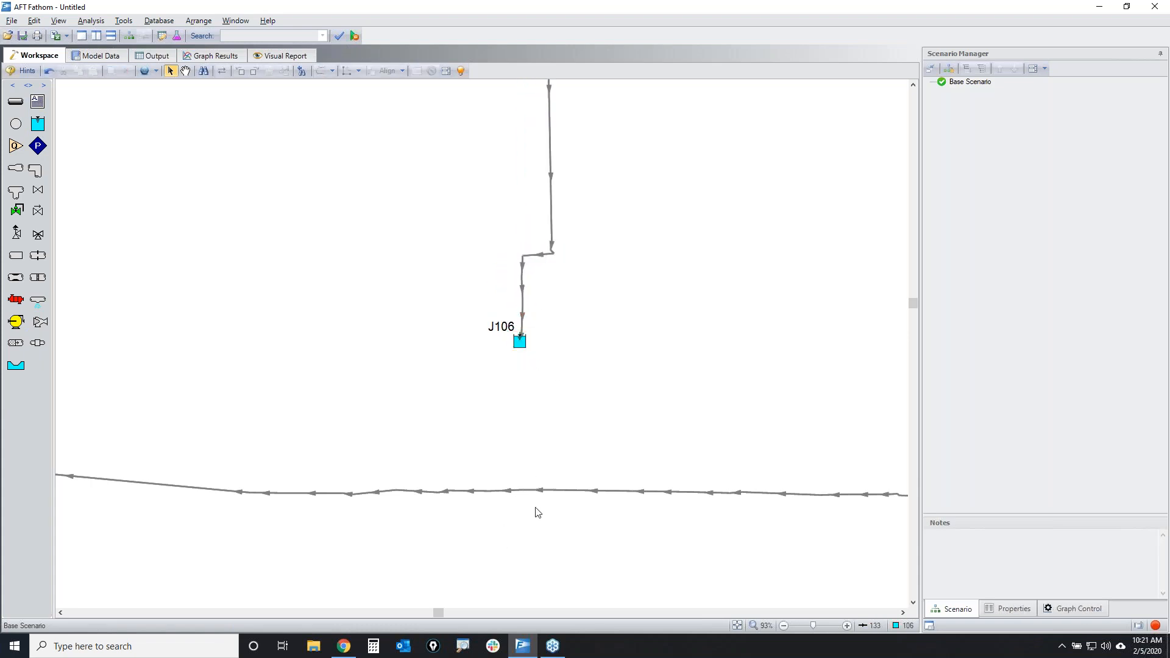
Split the horizontal pipe below the reservoir with a branch junction, entering the Pipe A length for its location
left_click_drag(528, 507, 503, 459)
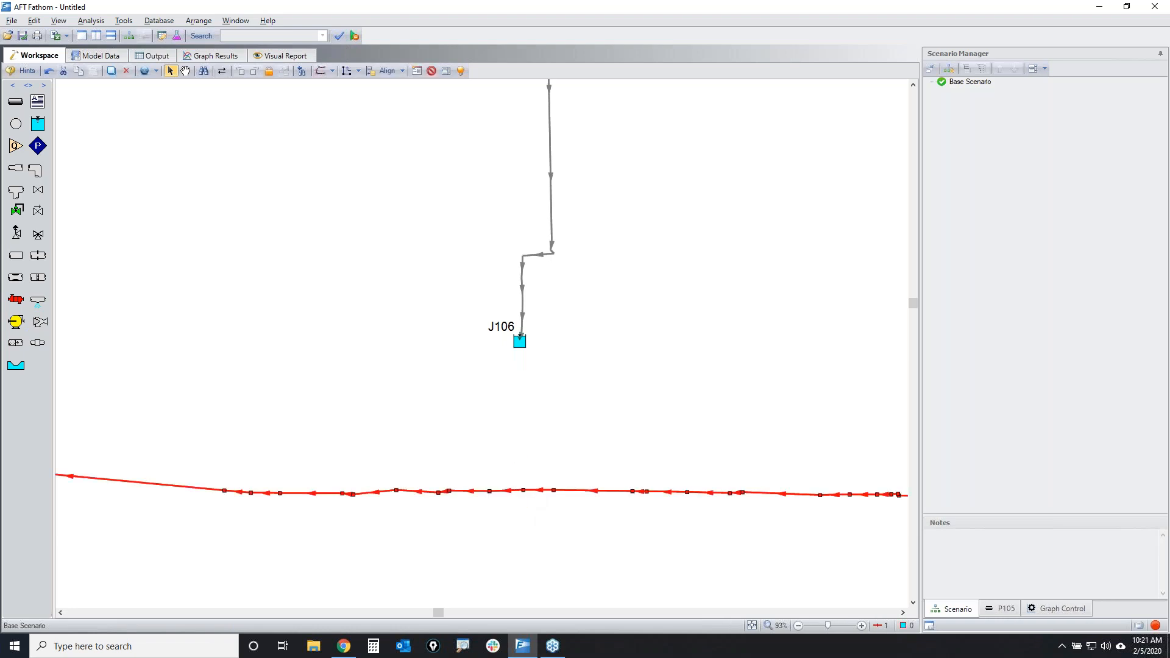
left_click(638, 436)
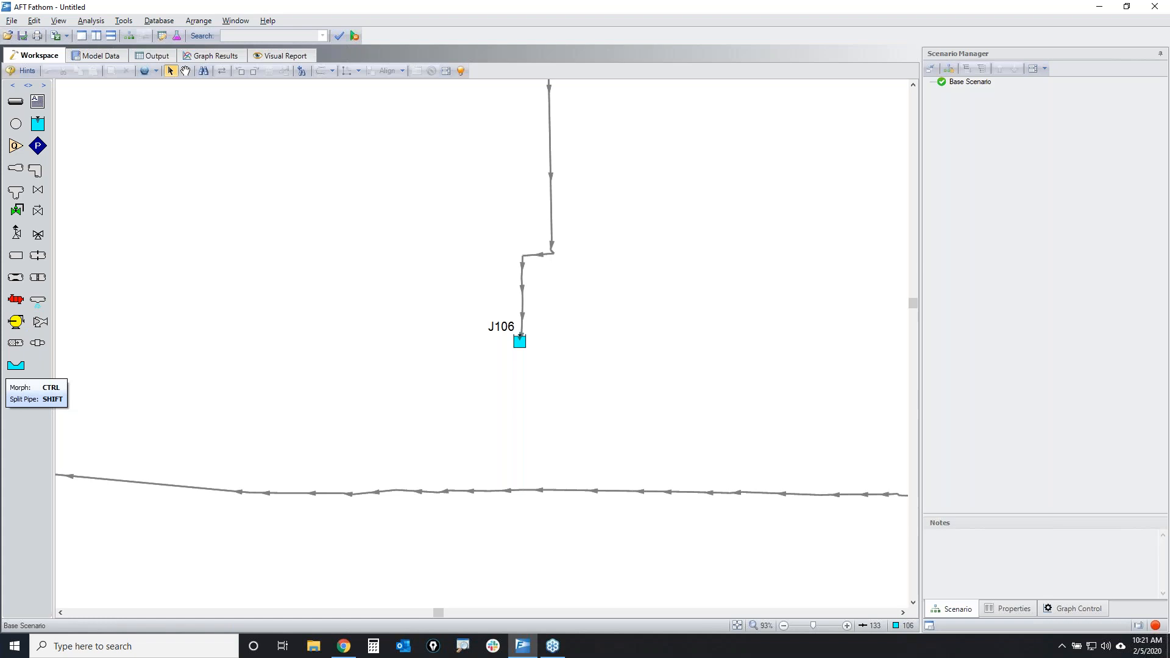
left_click_drag(16, 124, 515, 491)
double_click(541, 328)
type("0")
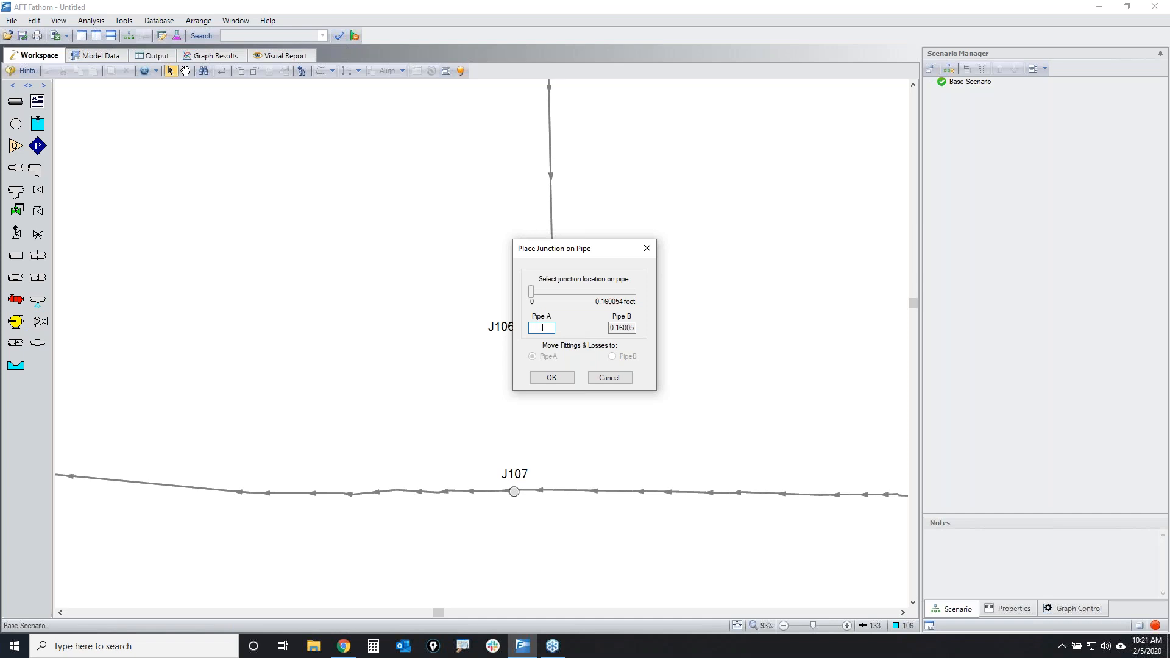
type("5")
left_click(551, 378)
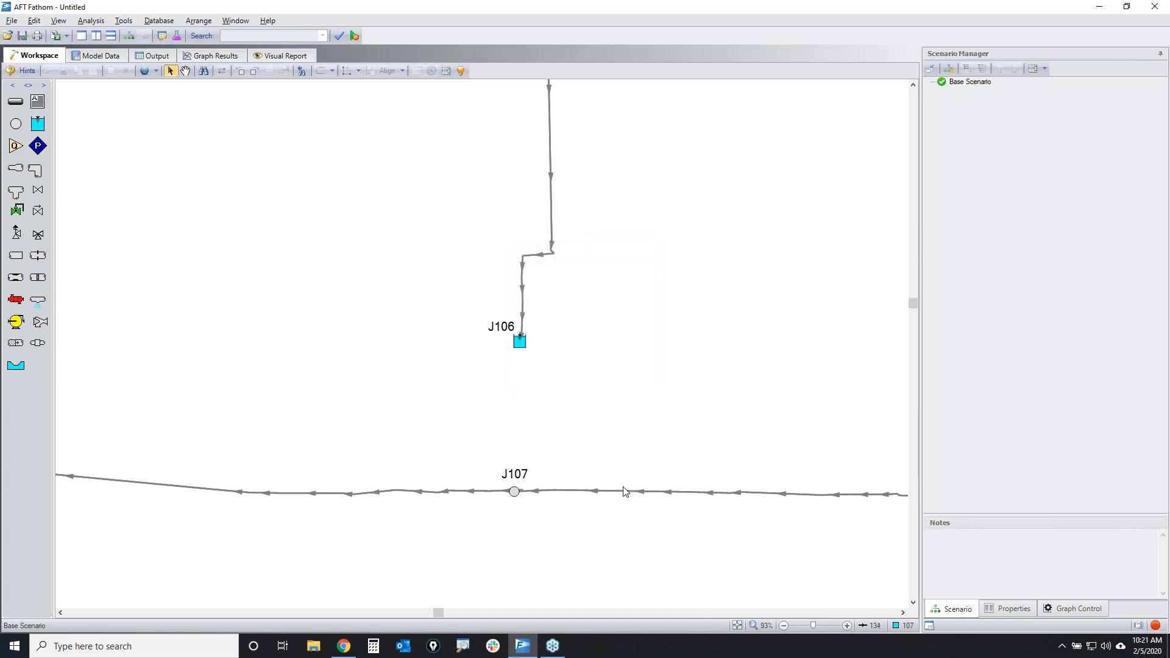
Reposition branch J107 and its neighbouring pipe segments, and attach the lower end of the vertical pipe to the branch
left_click_drag(514, 493, 433, 434)
left_click(504, 488)
left_click_drag(473, 479, 437, 434)
left_click_drag(513, 460, 423, 515)
left_click_drag(627, 487, 578, 436)
mouse_move(504, 461)
left_mouse_down()
mouse_move(552, 499)
mouse_move(505, 460)
left_mouse_up()
mouse_move(626, 534)
left_mouse_down()
mouse_move(504, 311)
mouse_move(514, 426)
mouse_move(504, 462)
left_mouse_up()
left_click(519, 346)
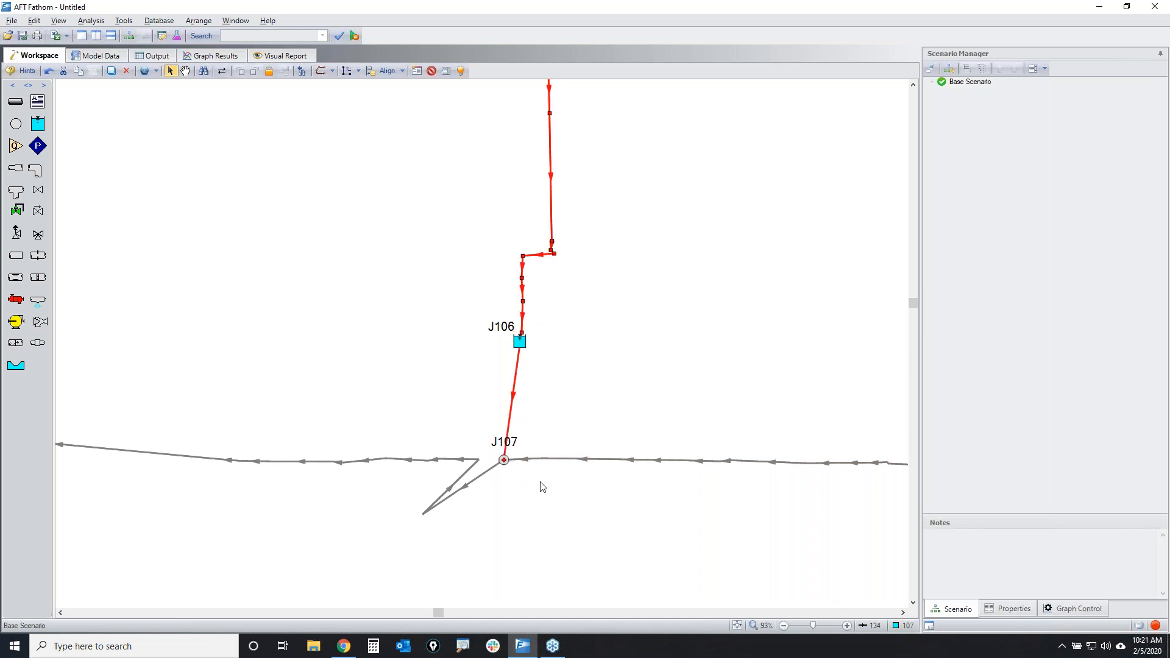
Delete reservoir junction J106 and move the J107 label below its junction
left_click_drag(519, 342, 423, 338)
key("Delete")
left_click_drag(508, 445, 521, 491)
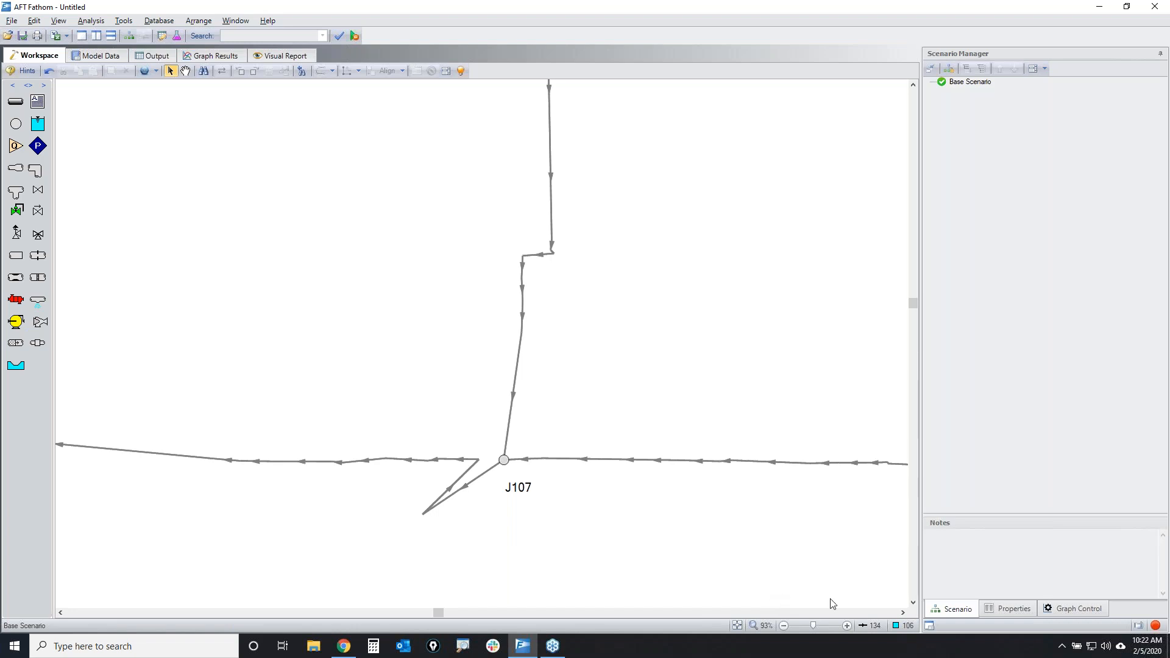
View the whole GIS network, close that model and launch AFT Fathom 10 again
left_click(744, 627)
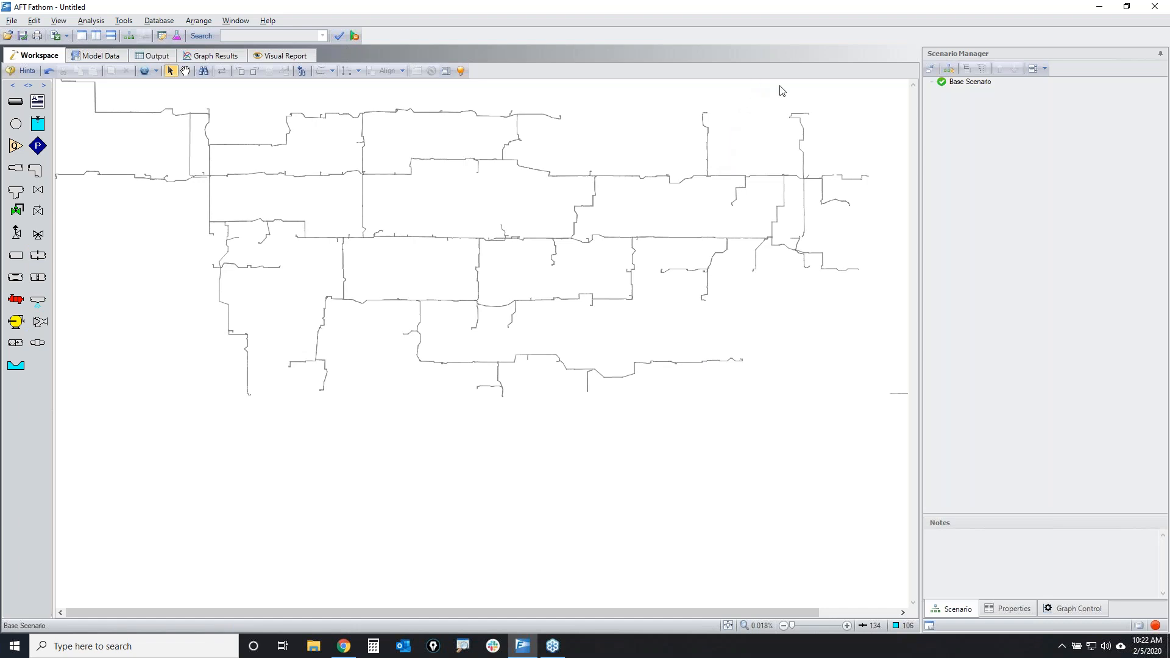
left_click(1155, 6)
left_click(591, 367)
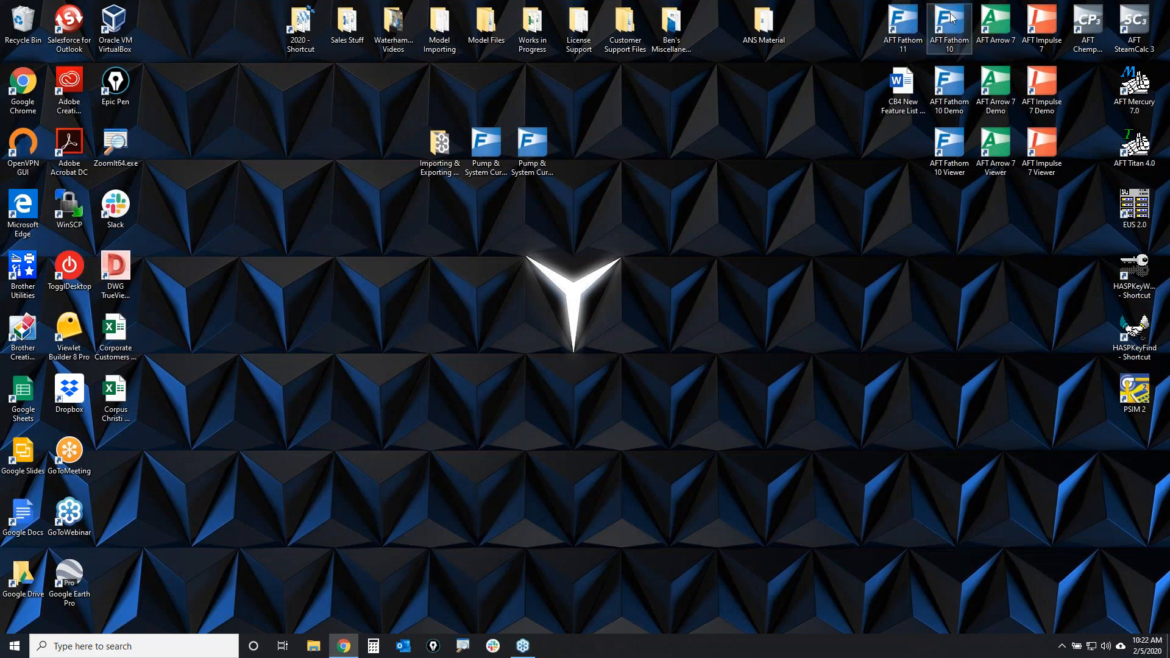
left_click(953, 17)
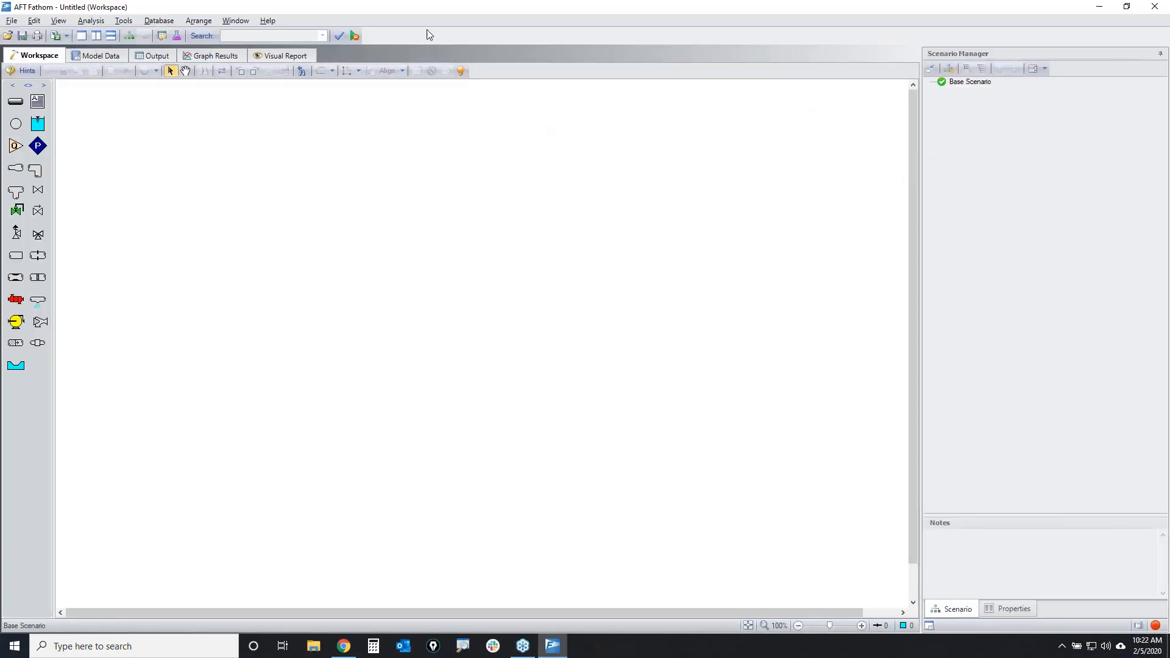
Open Importing Excel_No Piping Input with Scenarios.fth from the webinar's Excel Import folder and review its pipe input data
left_click(8, 35)
left_click(446, 220)
scroll(540, 252, "down", 1)
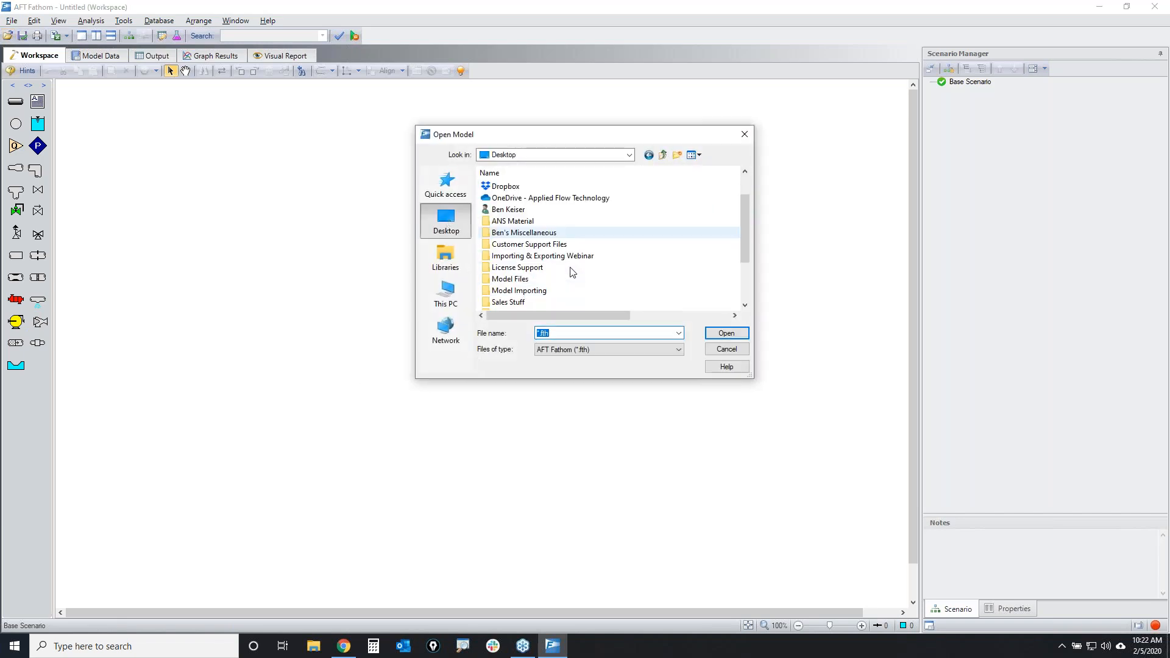
double_click(540, 256)
left_click(521, 199)
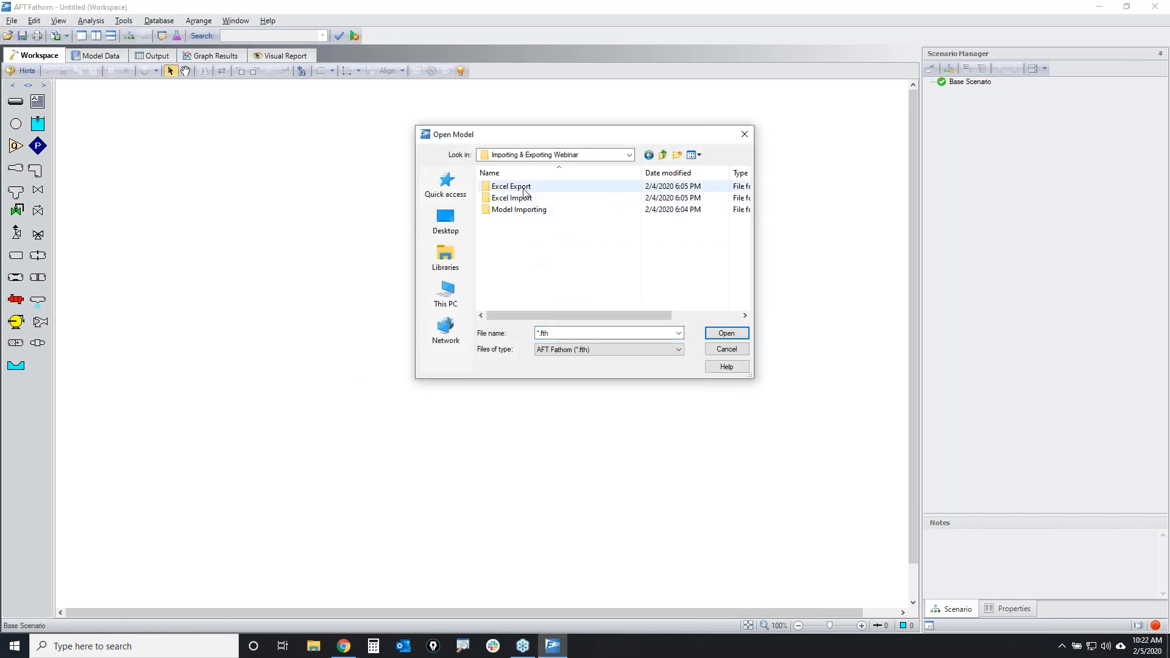
double_click(523, 199)
double_click(530, 188)
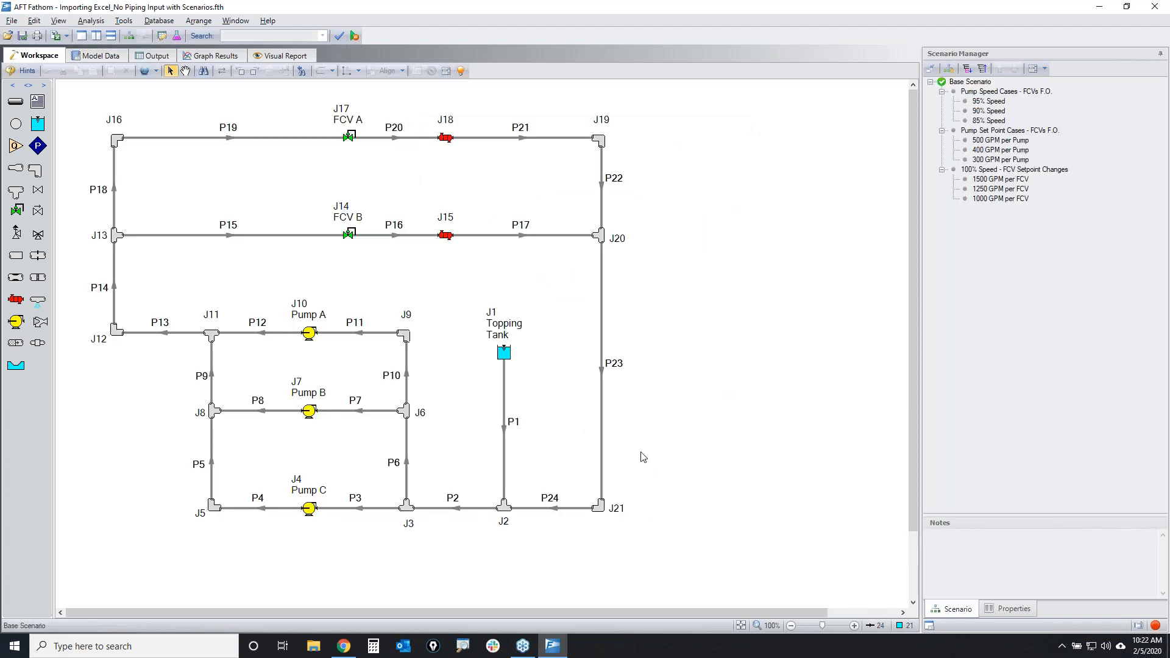
left_click(90, 56)
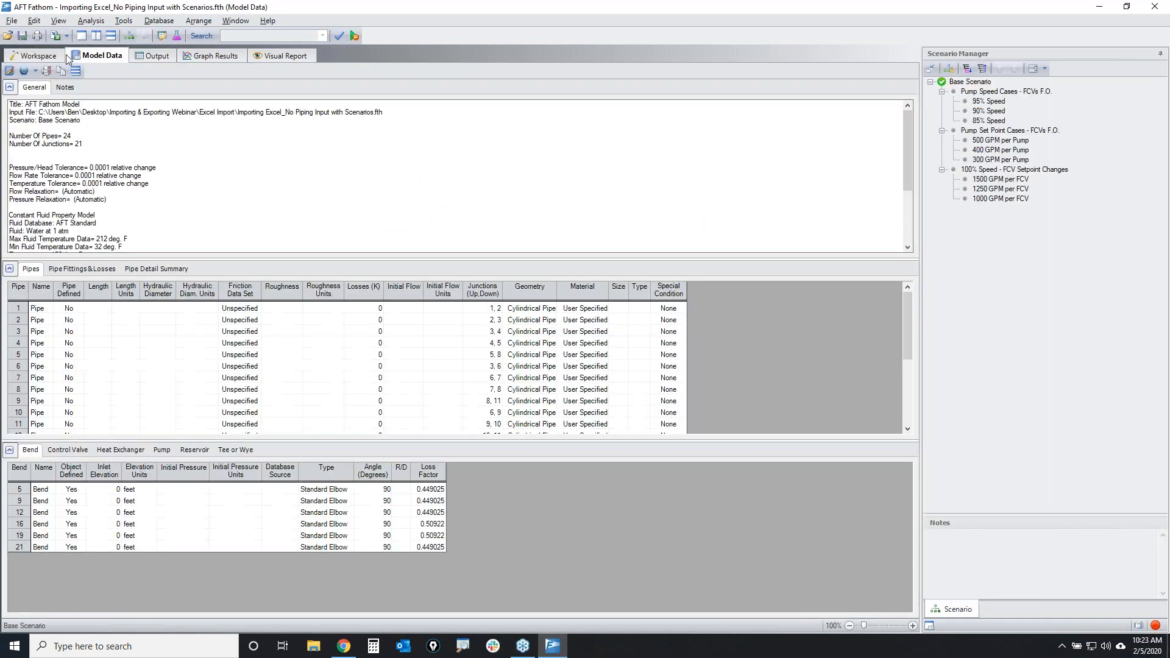
left_click(38, 58)
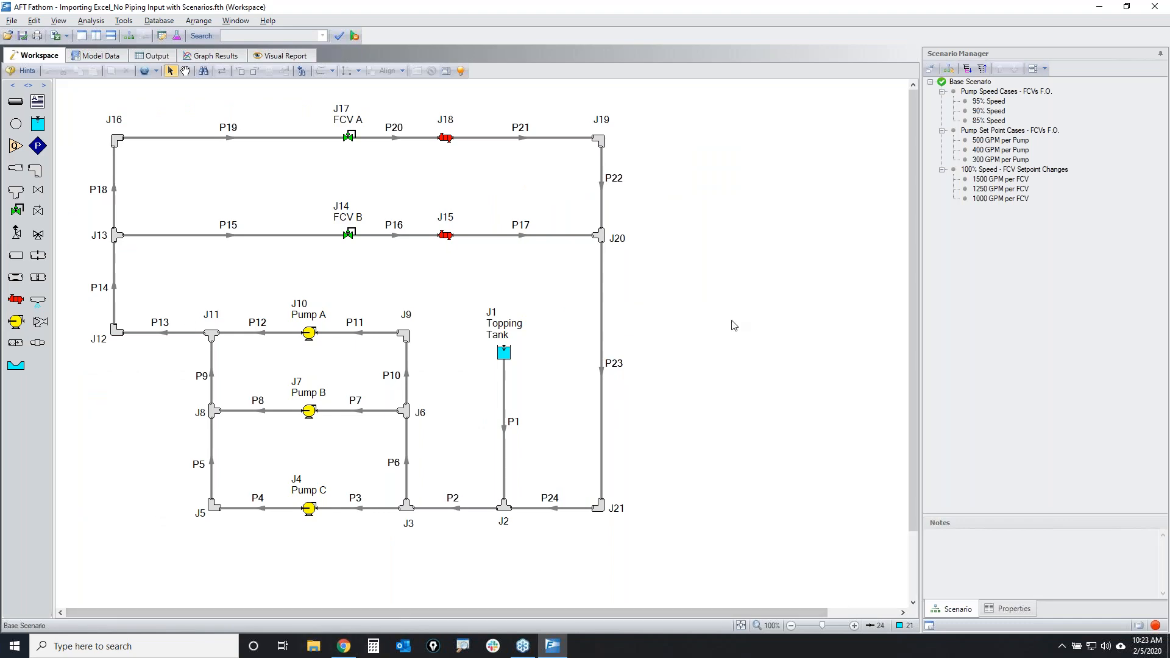
Bring up Scenario Names.txt in Notepad over the Fathom model and move its window aside
left_click(1100, 7)
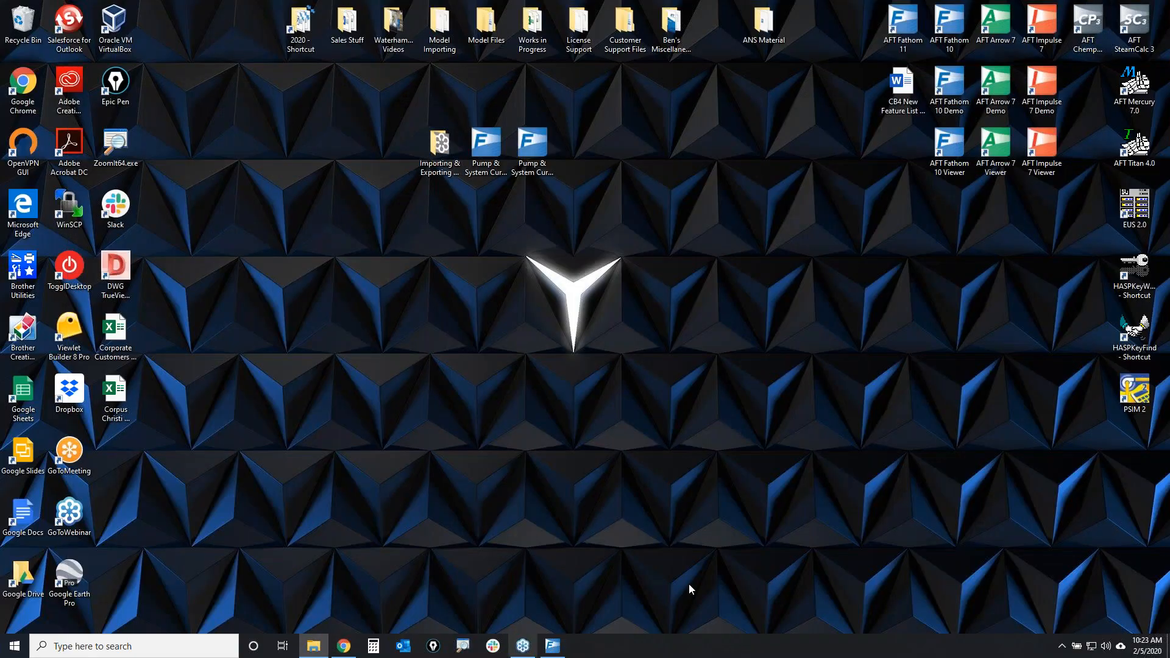
left_click(552, 646)
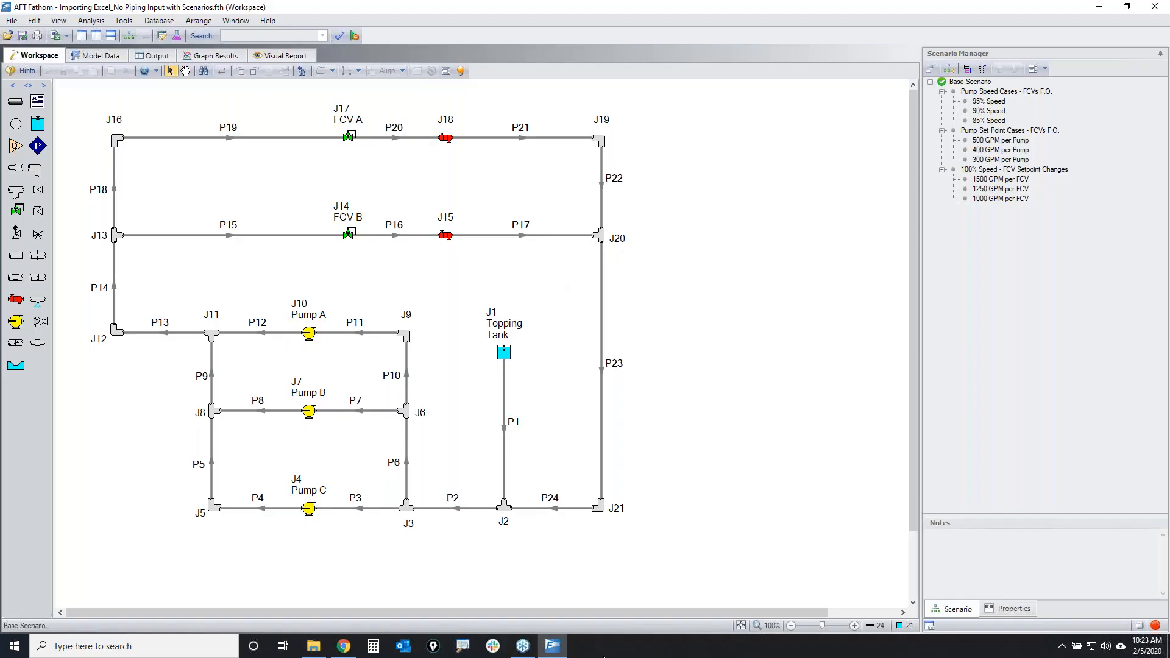
left_click(604, 657)
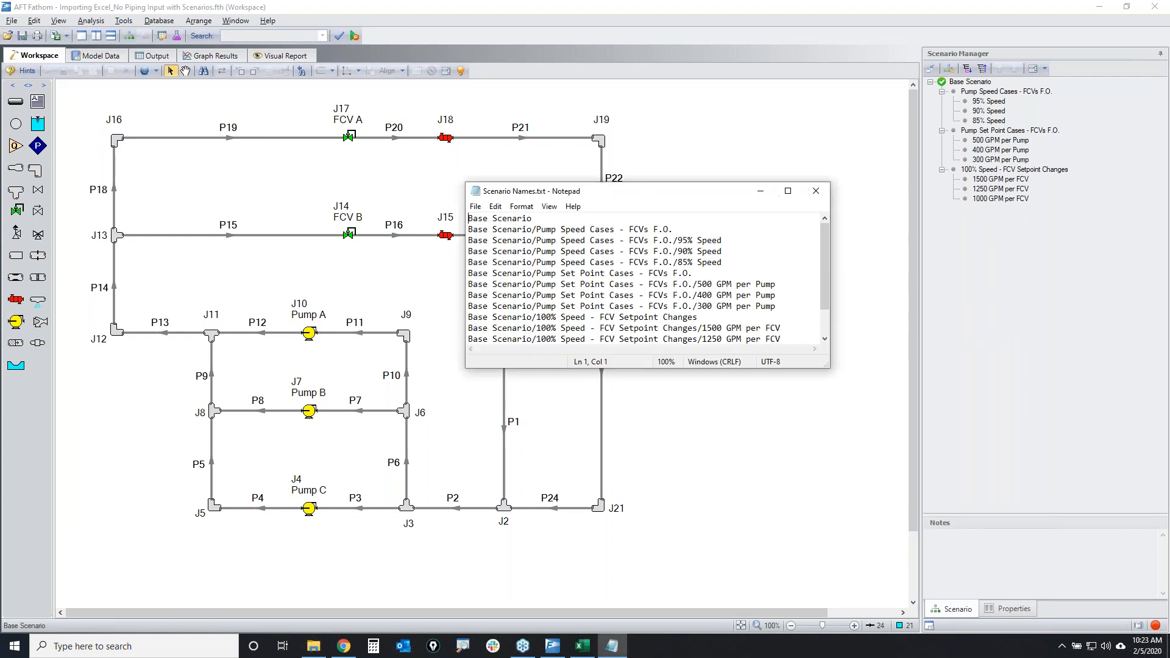
left_click_drag(705, 181, 1169, 186)
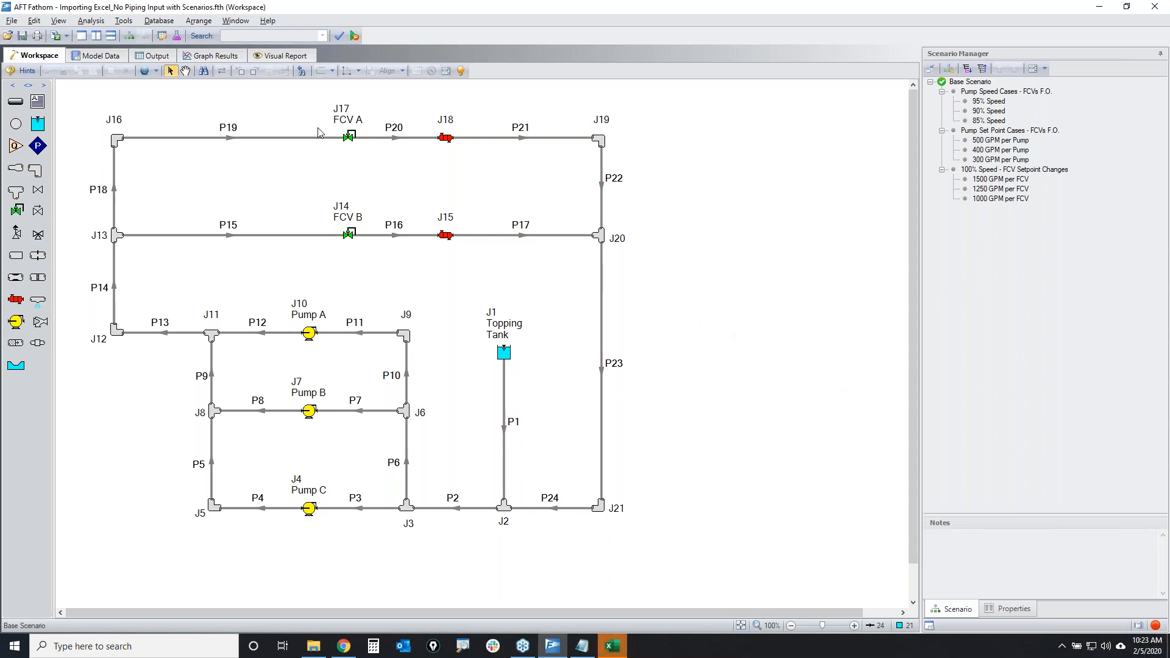
Look up the Hot Water System walk-through in the English Units examples, view its model layout and close the help
left_click(268, 21)
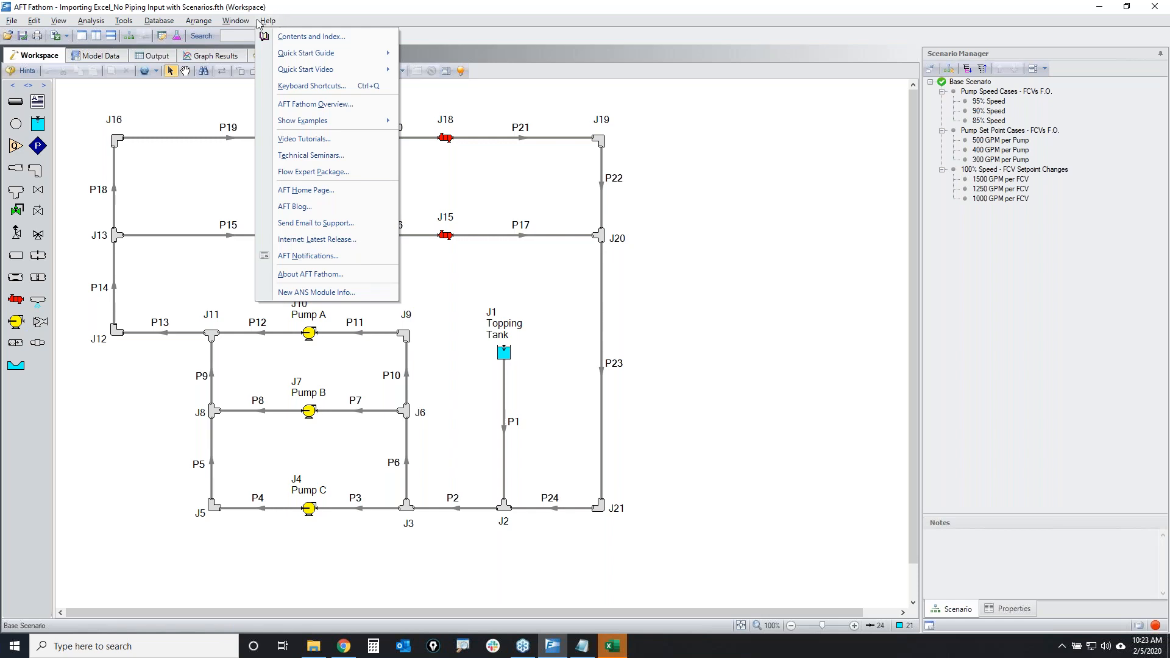
key("Down")
mouse_move(316, 124)
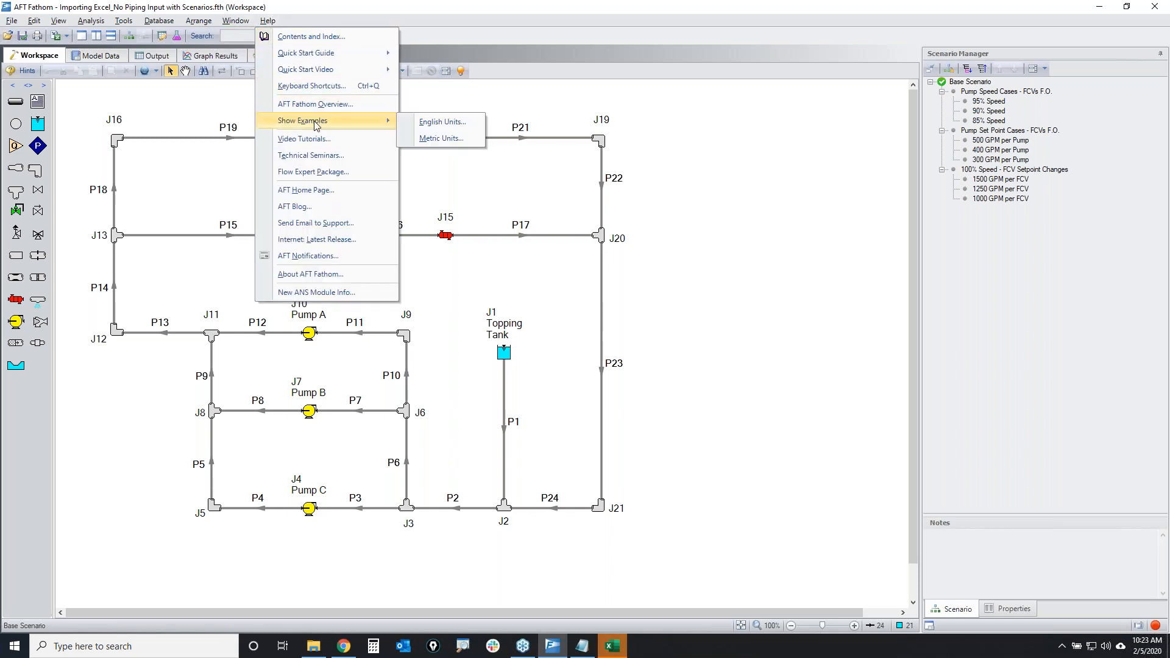
left_click(456, 127)
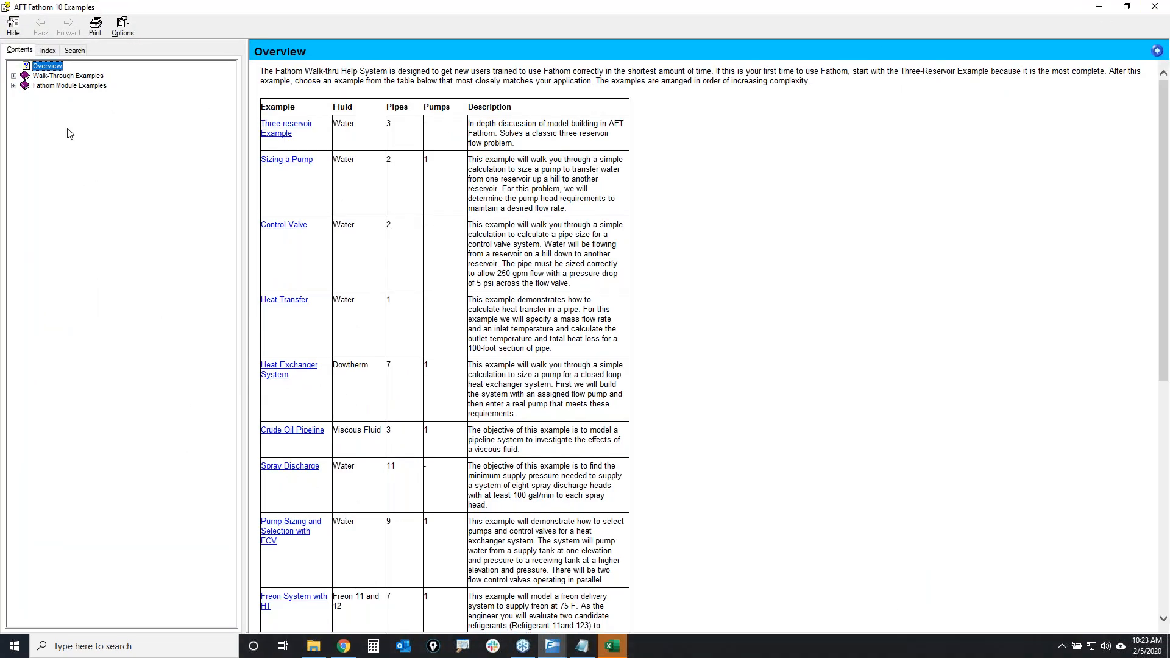
left_click(13, 75)
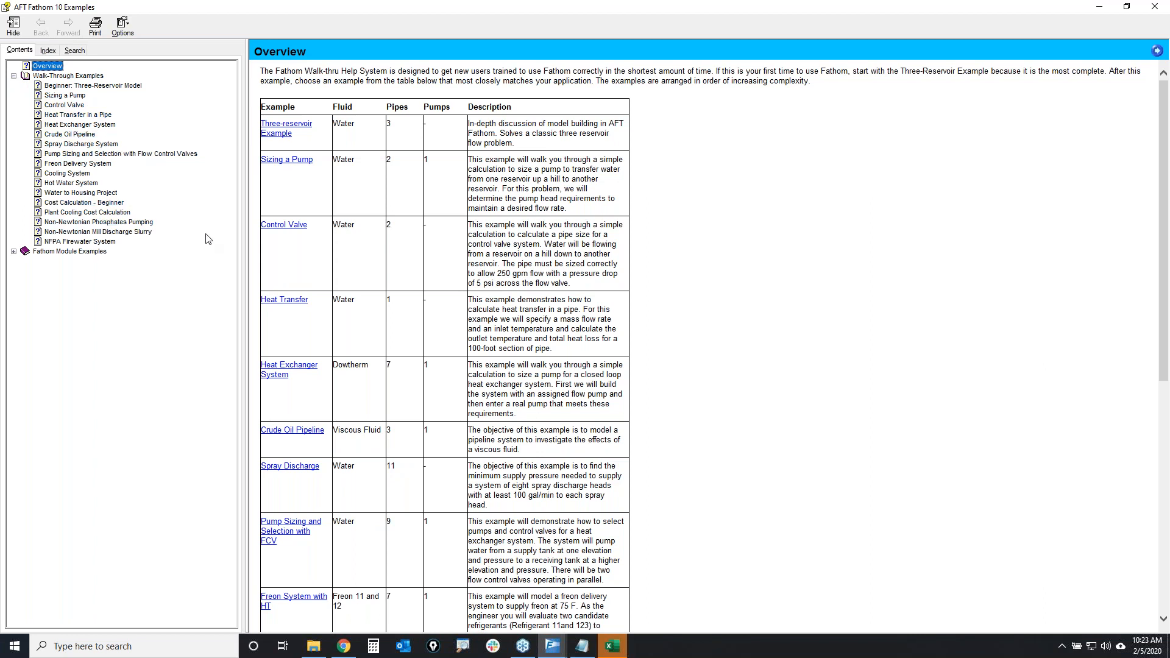
left_click(72, 183)
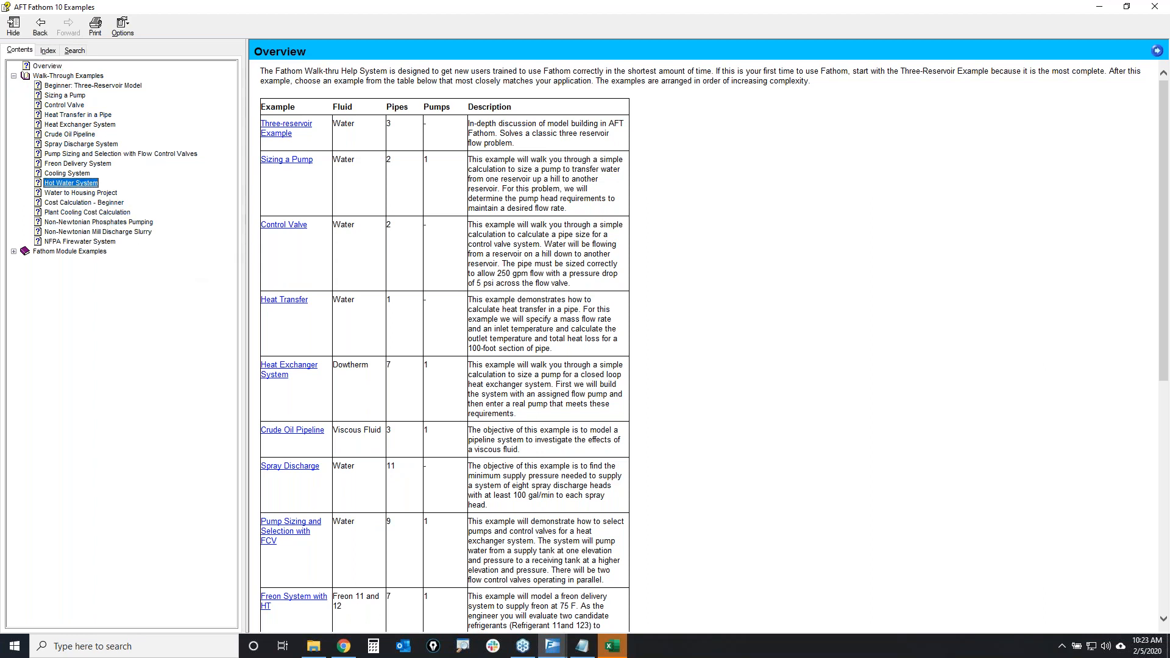
scroll(844, 324, "down", 8)
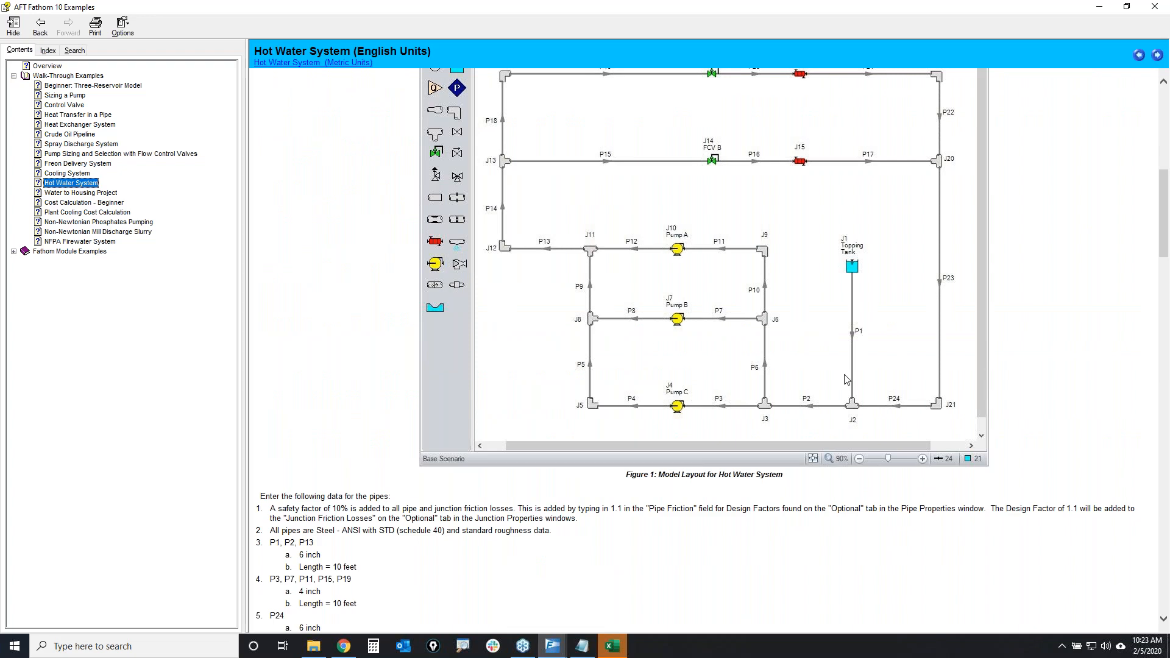
scroll(732, 415, "up", 4)
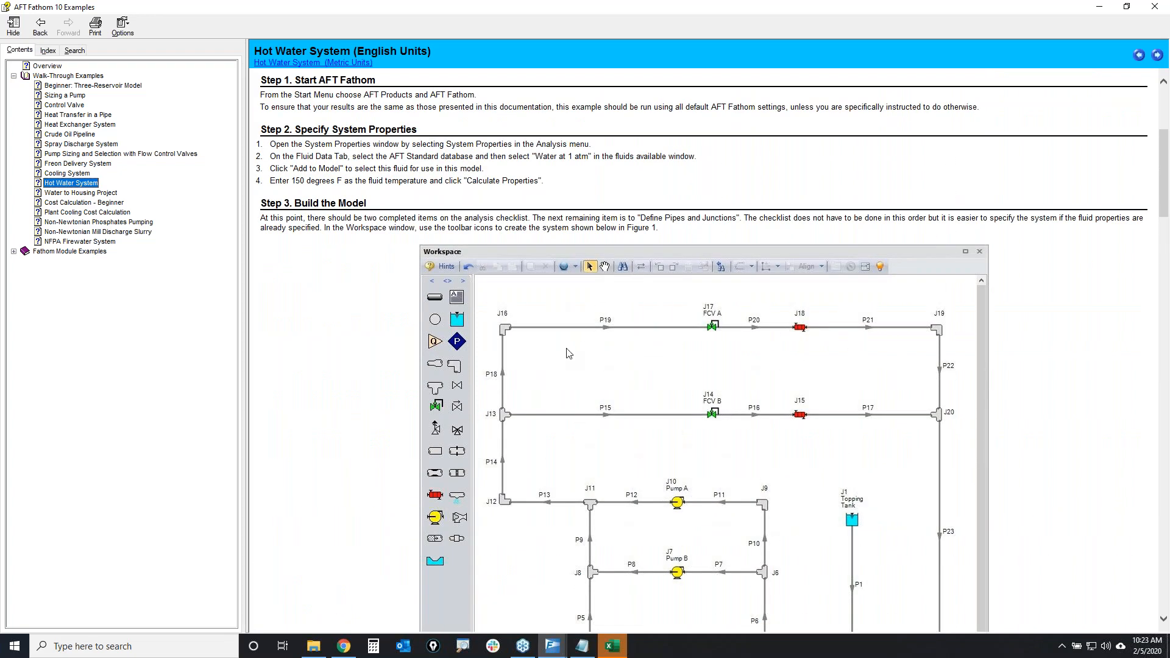
left_click(1155, 7)
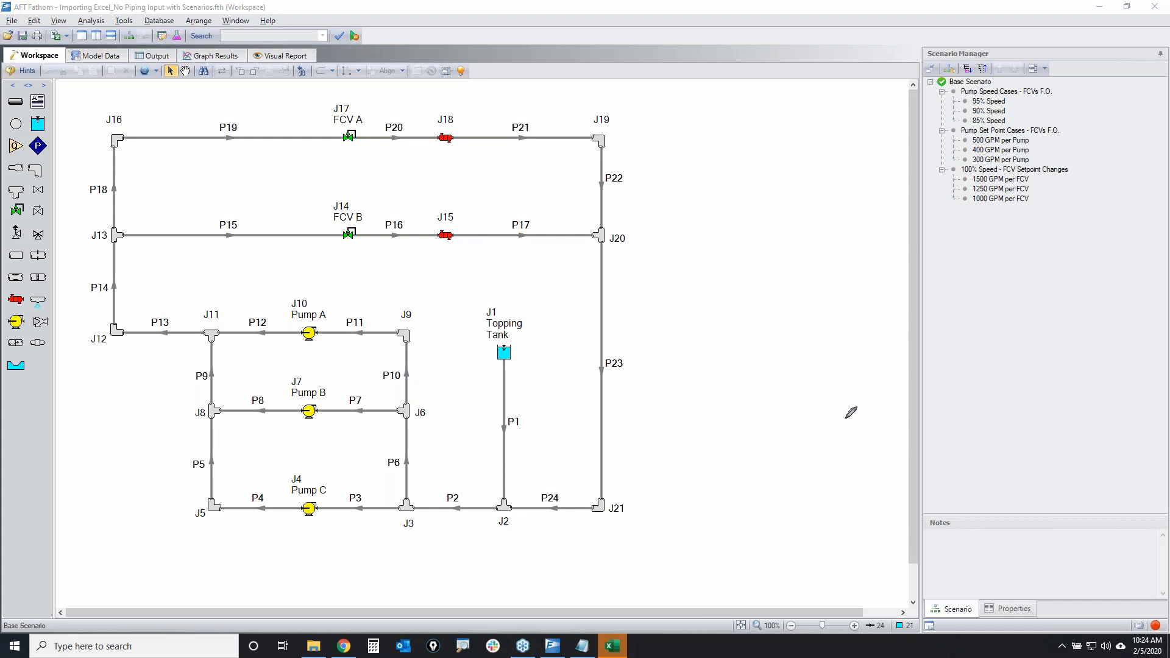
Mark the child scenarios, the pump speed cases, both flow control valve lines and the three pumps with temporary pen strokes, clearing them
mouse_move(927, 90)
left_mouse_down()
mouse_move(1056, 89)
mouse_move(1014, 212)
mouse_move(920, 91)
mouse_move(944, 87)
left_mouse_up()
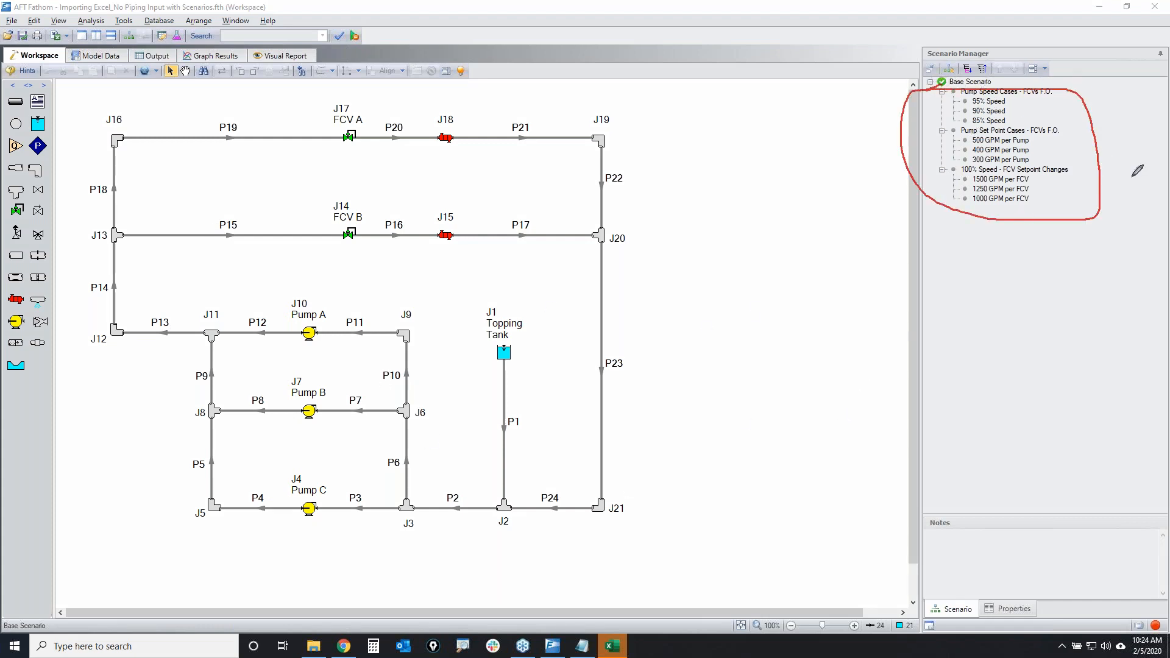
key("Escape")
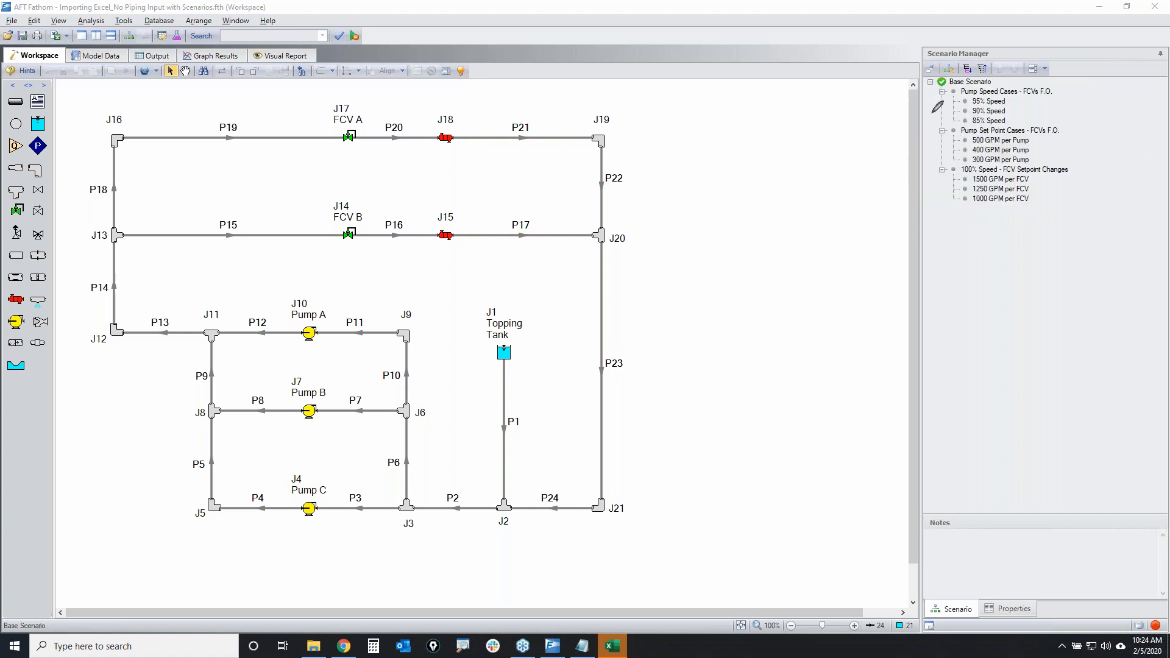
mouse_move(949, 87)
left_mouse_down()
mouse_move(948, 120)
mouse_move(1014, 128)
mouse_move(1061, 102)
mouse_move(945, 86)
left_mouse_up()
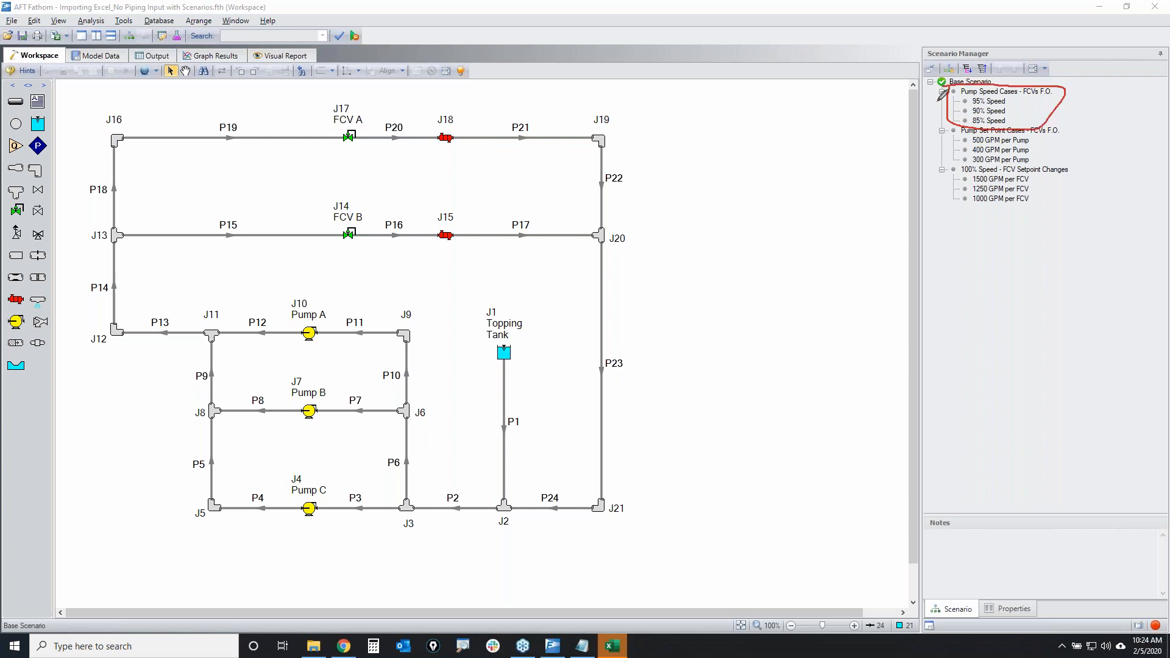
mouse_move(387, 115)
left_mouse_down()
mouse_move(358, 107)
mouse_move(360, 256)
mouse_move(391, 113)
left_mouse_up()
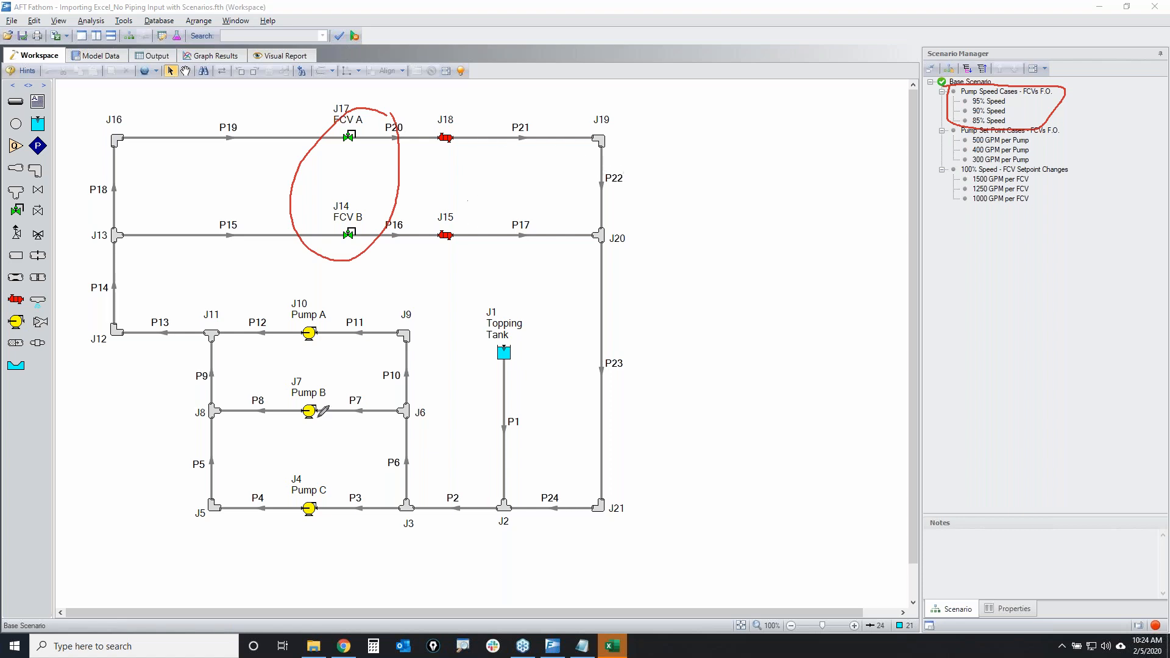
mouse_move(106, 146)
left_mouse_down()
mouse_move(171, 132)
mouse_move(479, 129)
left_mouse_up()
left_click_drag(78, 255, 408, 246)
mouse_move(335, 298)
left_mouse_down()
mouse_move(278, 345)
mouse_move(375, 475)
mouse_move(341, 304)
left_mouse_up()
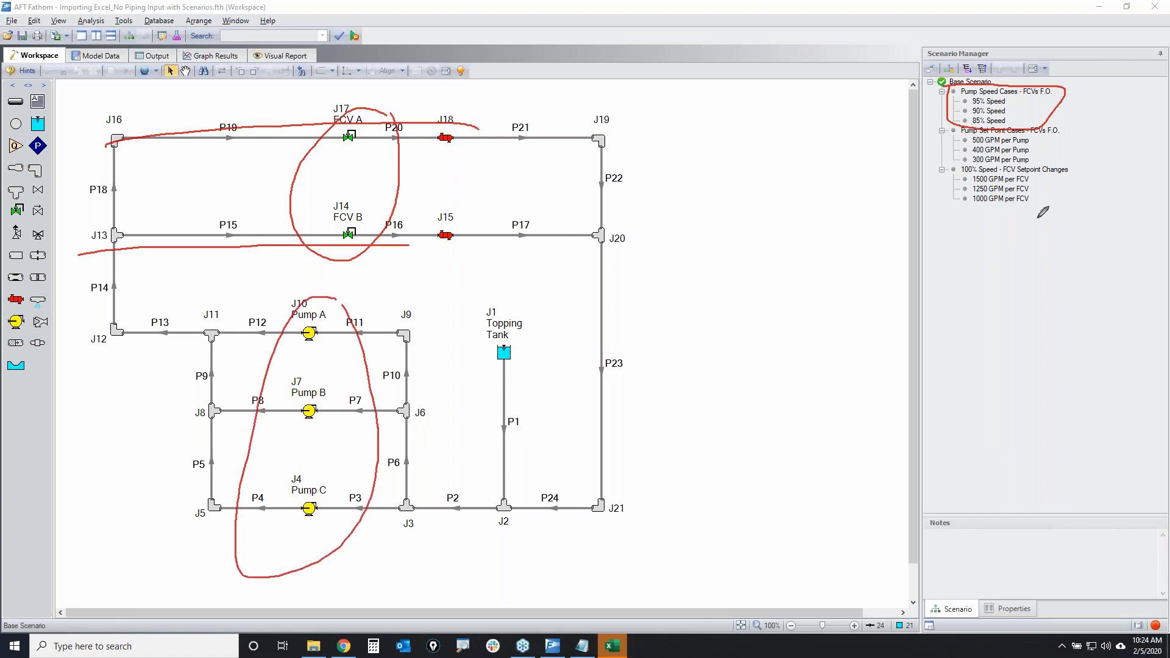
right_click(1084, 211)
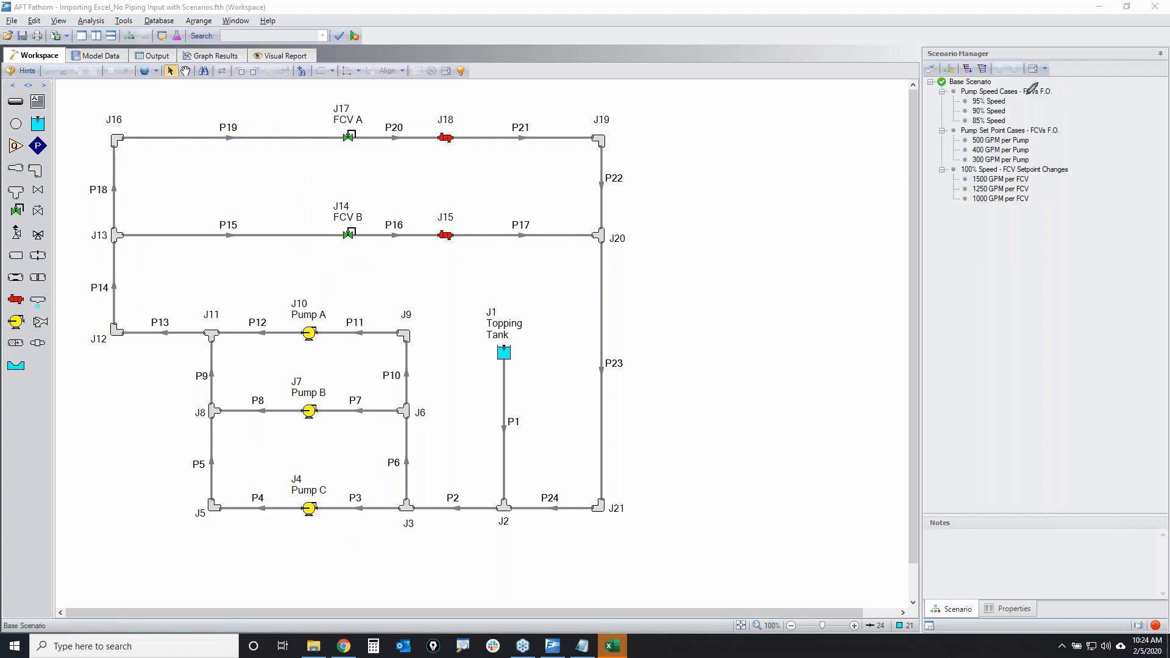
Circle Base Scenario, Pump Speed Cases - FCVs F.O. and its speed scenarios with temporary pen marks, clearing them
mouse_move(1007, 102)
left_mouse_down()
mouse_move(1033, 106)
mouse_move(1036, 119)
mouse_move(1007, 115)
mouse_move(1017, 113)
left_mouse_up()
key("Escape")
key("ctrl+2")
mouse_move(926, 77)
left_mouse_down()
mouse_move(999, 73)
mouse_move(940, 80)
mouse_move(958, 68)
left_mouse_up()
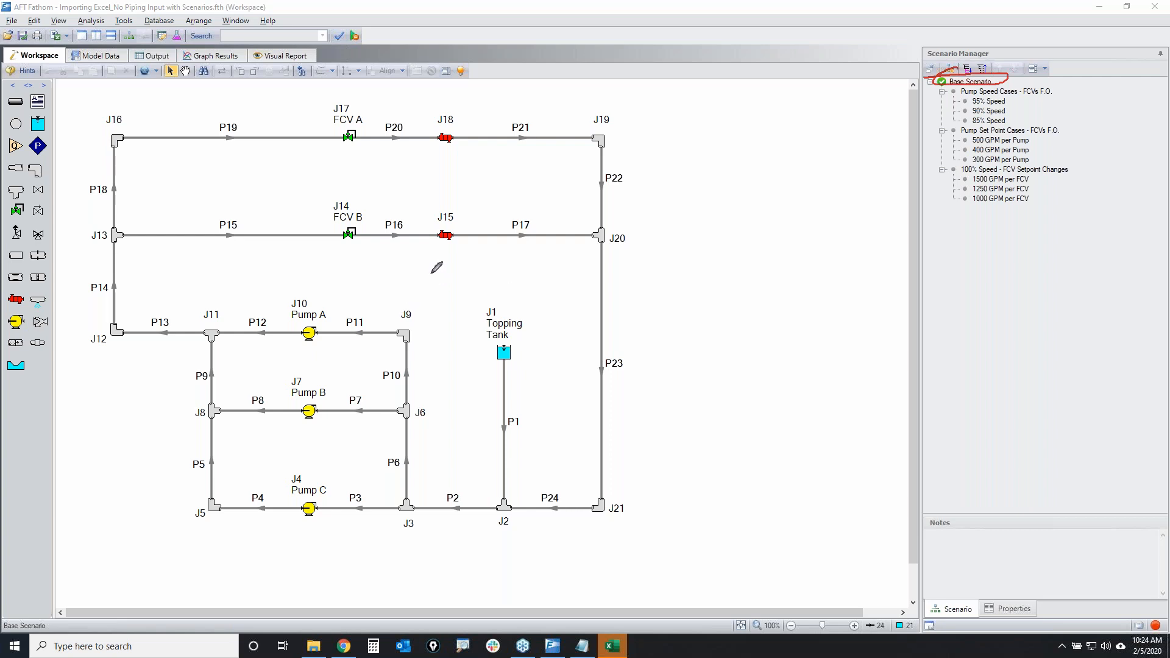
mouse_move(985, 84)
left_mouse_down()
mouse_move(1073, 85)
mouse_move(1009, 99)
mouse_move(942, 90)
mouse_move(1029, 95)
mouse_move(963, 102)
mouse_move(978, 94)
left_mouse_up()
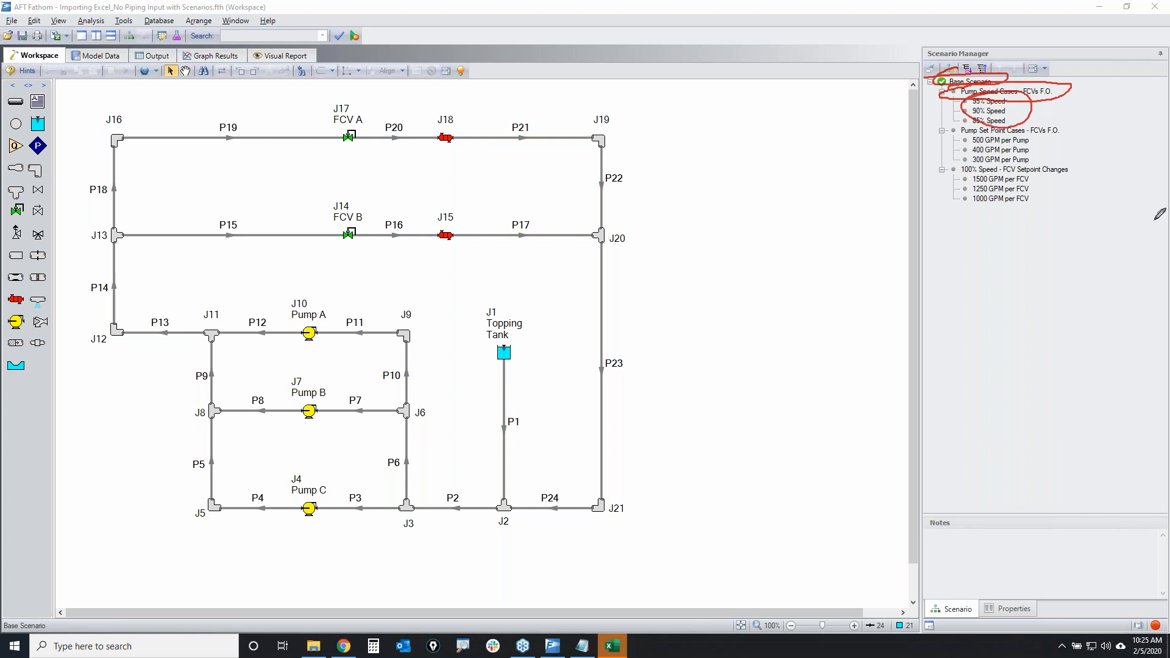
key("Escape")
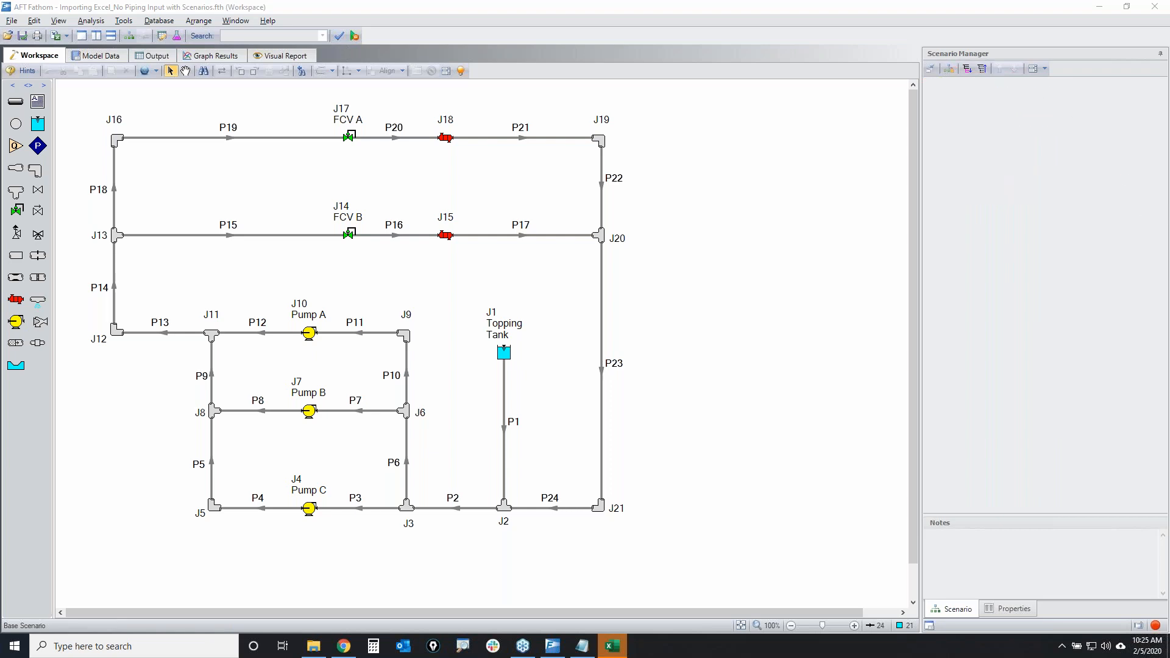
Circle Pump Speed Cases, Pump Set Point Cases and the three pumps, and cross out both FCVs with temporary pen marks, clearing them
mouse_move(952, 85)
left_mouse_down()
mouse_move(1049, 92)
mouse_move(966, 93)
mouse_move(973, 81)
left_mouse_up()
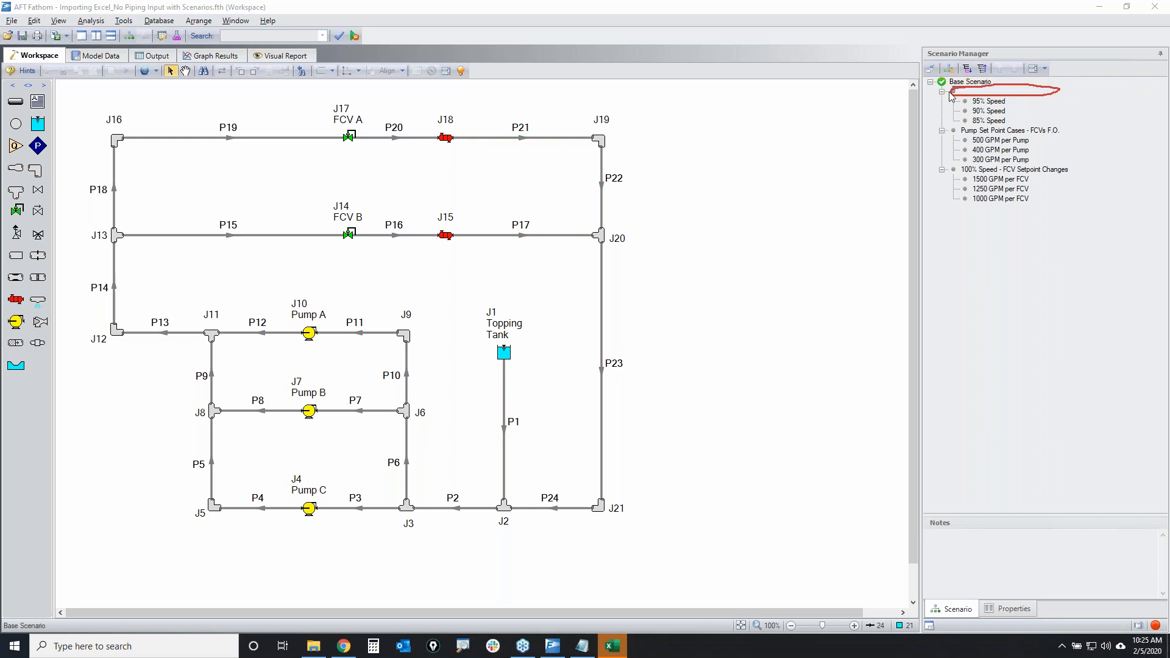
right_click(989, 91)
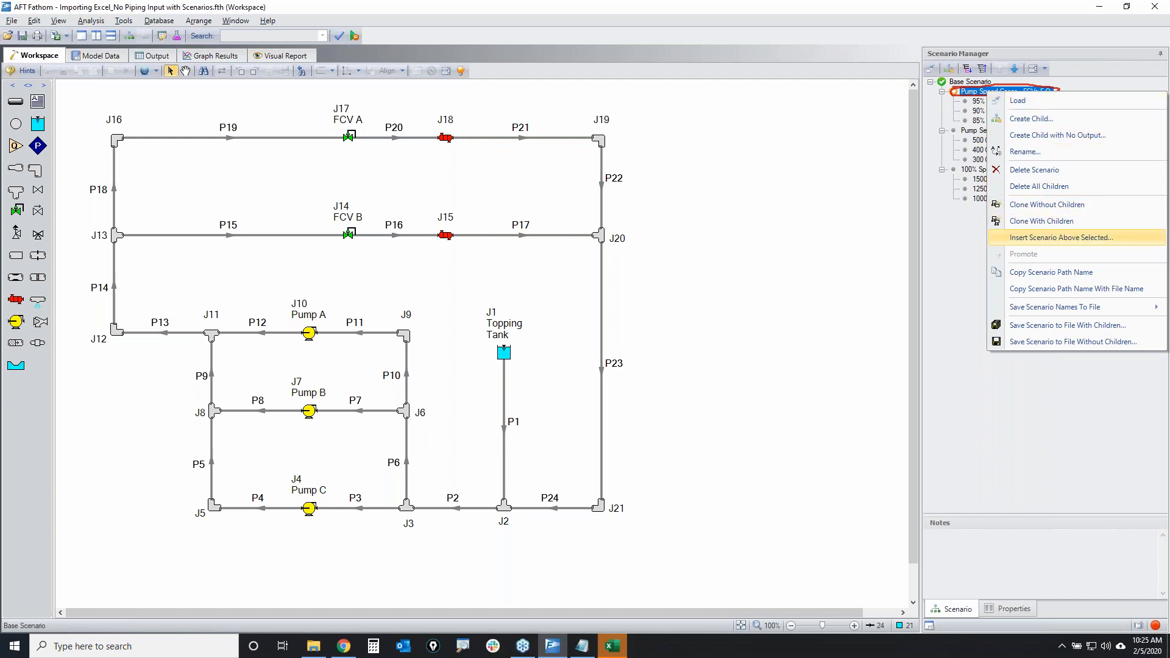
left_click(1041, 237)
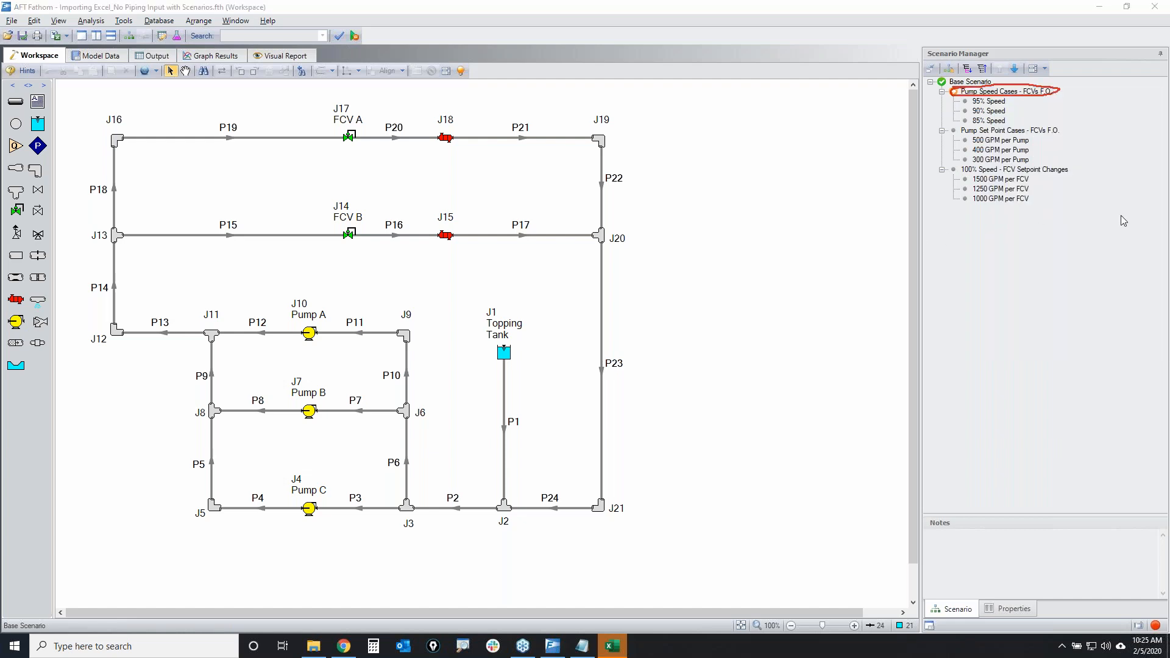
mouse_move(948, 128)
left_mouse_down()
mouse_move(1063, 123)
mouse_move(1003, 162)
mouse_move(937, 144)
mouse_move(944, 124)
left_mouse_up()
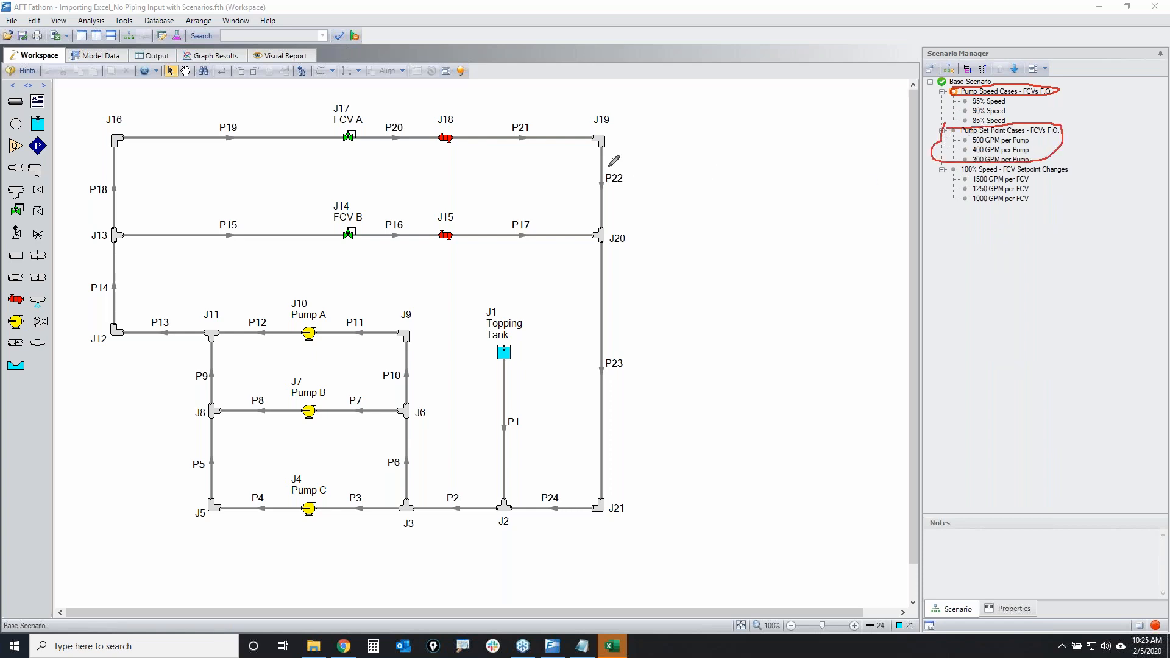
mouse_move(376, 105)
left_mouse_down()
mouse_move(313, 152)
mouse_move(391, 175)
mouse_move(329, 256)
left_mouse_up()
left_click_drag(338, 210, 368, 266)
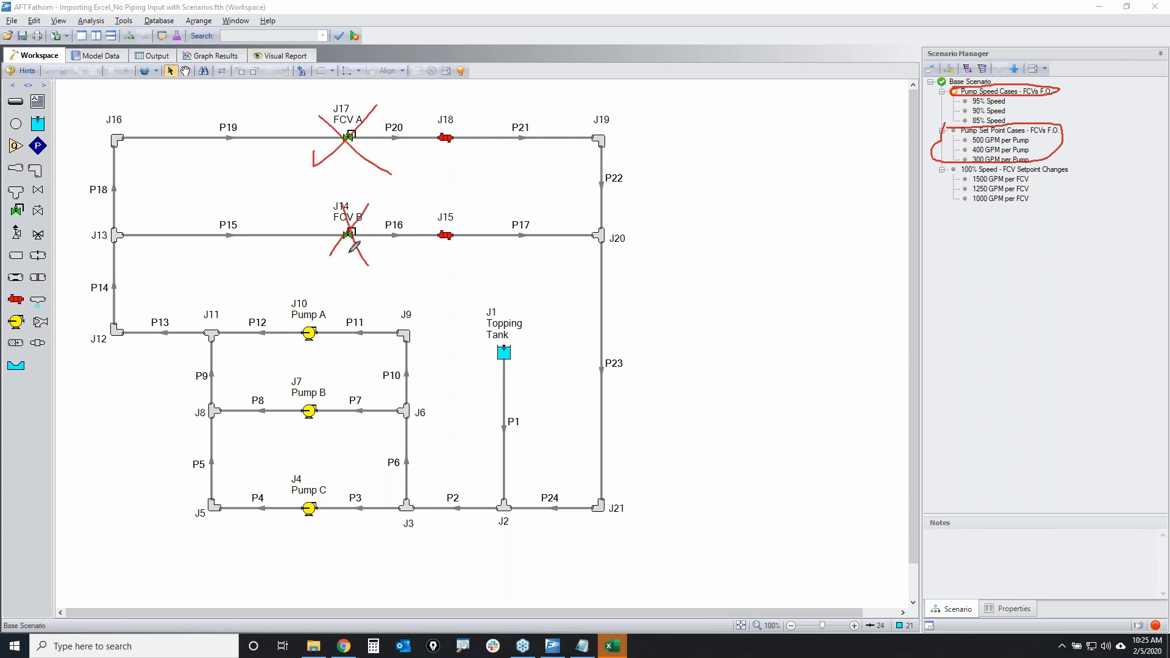
mouse_move(347, 308)
left_mouse_down()
mouse_move(248, 428)
mouse_move(360, 501)
mouse_move(352, 303)
left_mouse_up()
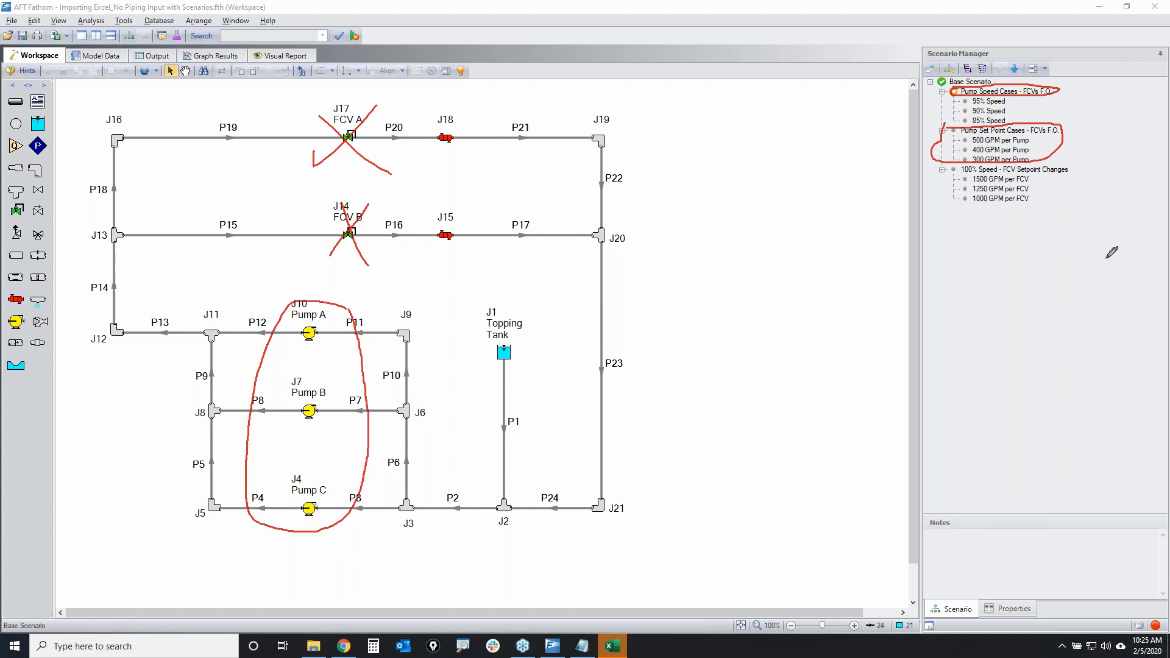
key("Escape")
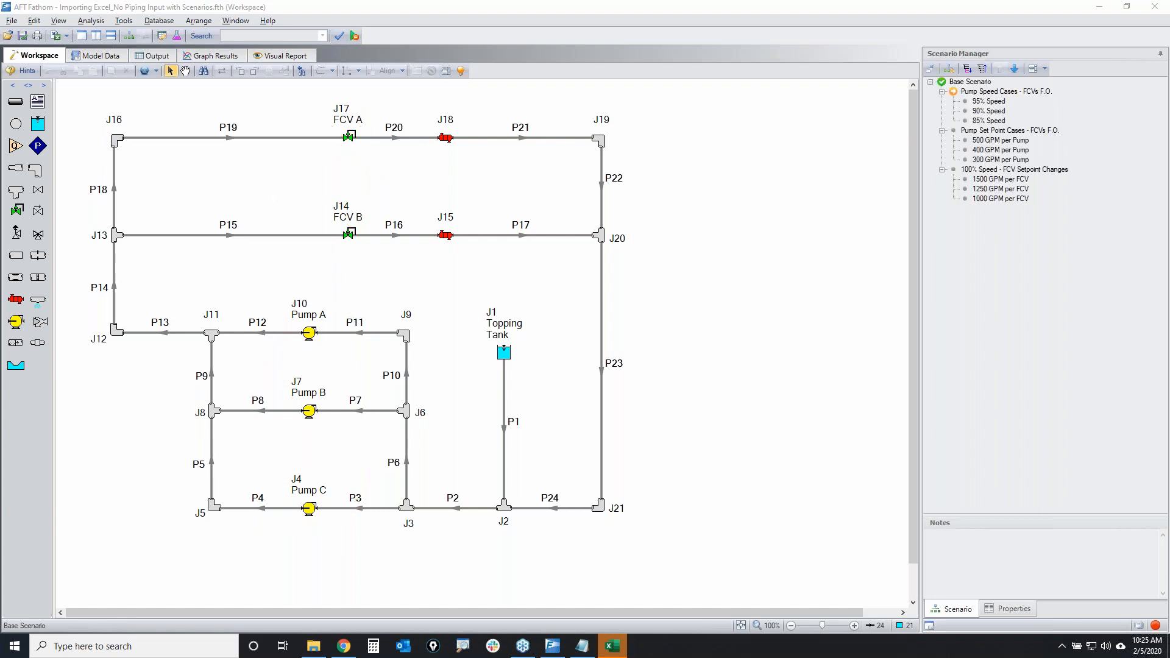
Mark Pump Set Point Cases, then 100% Speed - FCV Setpoint Changes with the pumps and both FCVs, using temporary pen strokes and clearing them
mouse_move(949, 127)
left_mouse_down()
mouse_move(1079, 126)
mouse_move(952, 137)
mouse_move(957, 146)
mouse_move(888, 160)
mouse_move(965, 211)
mouse_move(944, 222)
left_mouse_up()
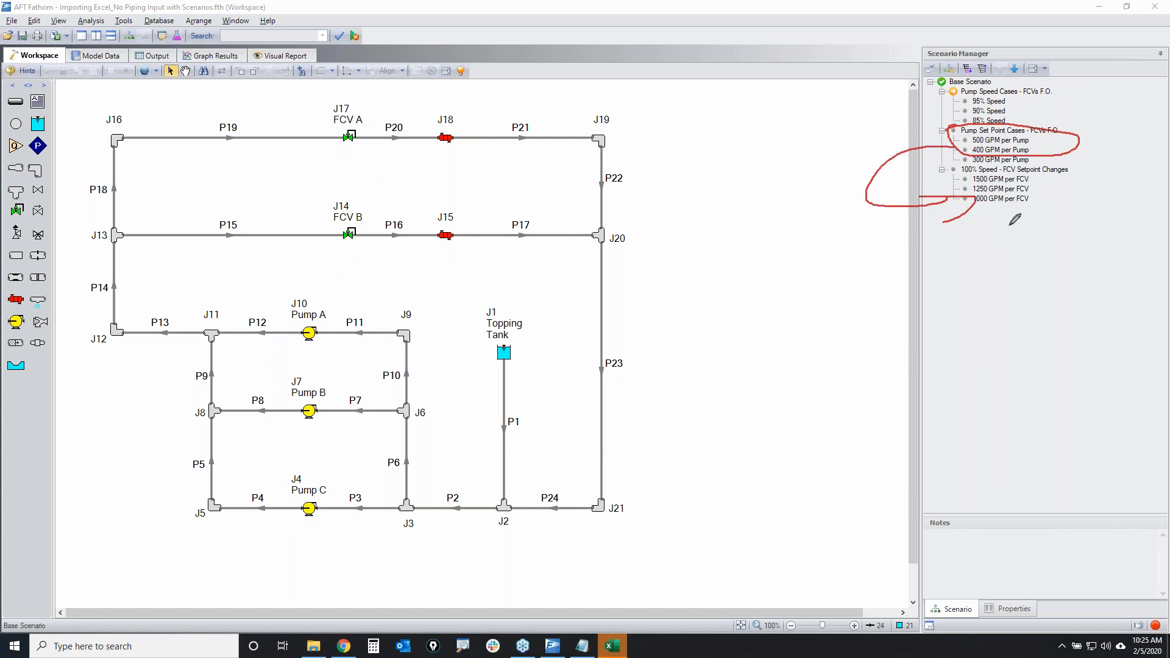
right_click(1122, 222)
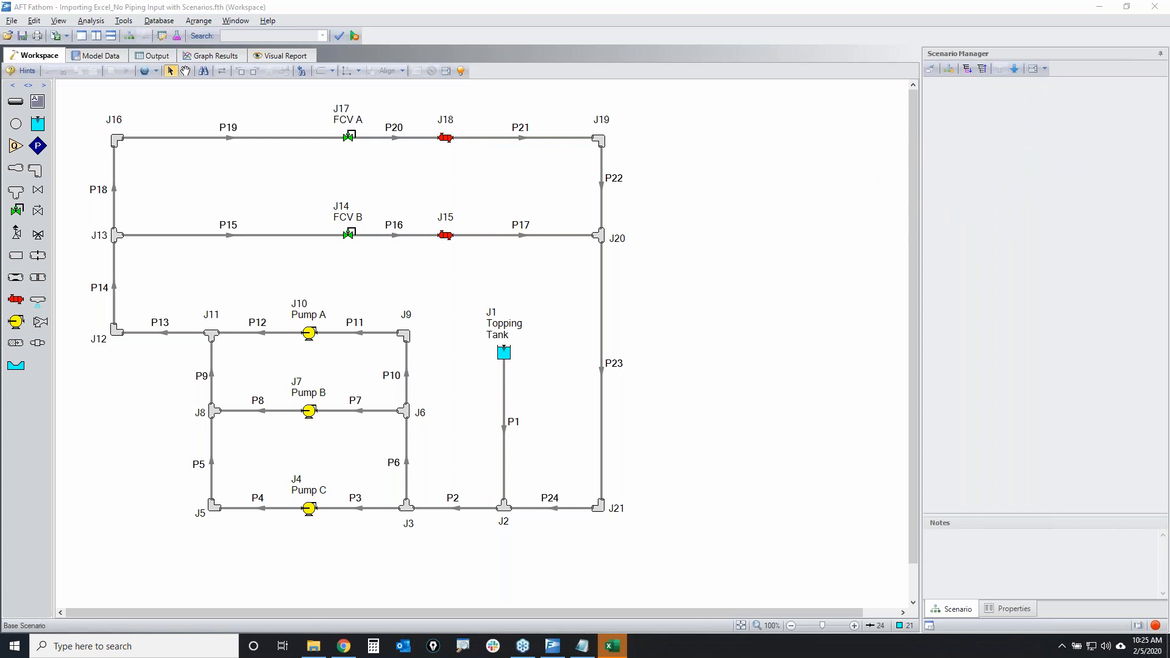
mouse_move(954, 169)
left_mouse_down()
mouse_move(1048, 169)
mouse_move(946, 175)
left_mouse_up()
mouse_move(332, 311)
left_mouse_down()
mouse_move(287, 318)
mouse_move(297, 526)
mouse_move(347, 335)
mouse_move(334, 298)
left_mouse_up()
mouse_move(374, 112)
left_mouse_down()
mouse_move(296, 165)
mouse_move(391, 125)
mouse_move(378, 115)
left_mouse_up()
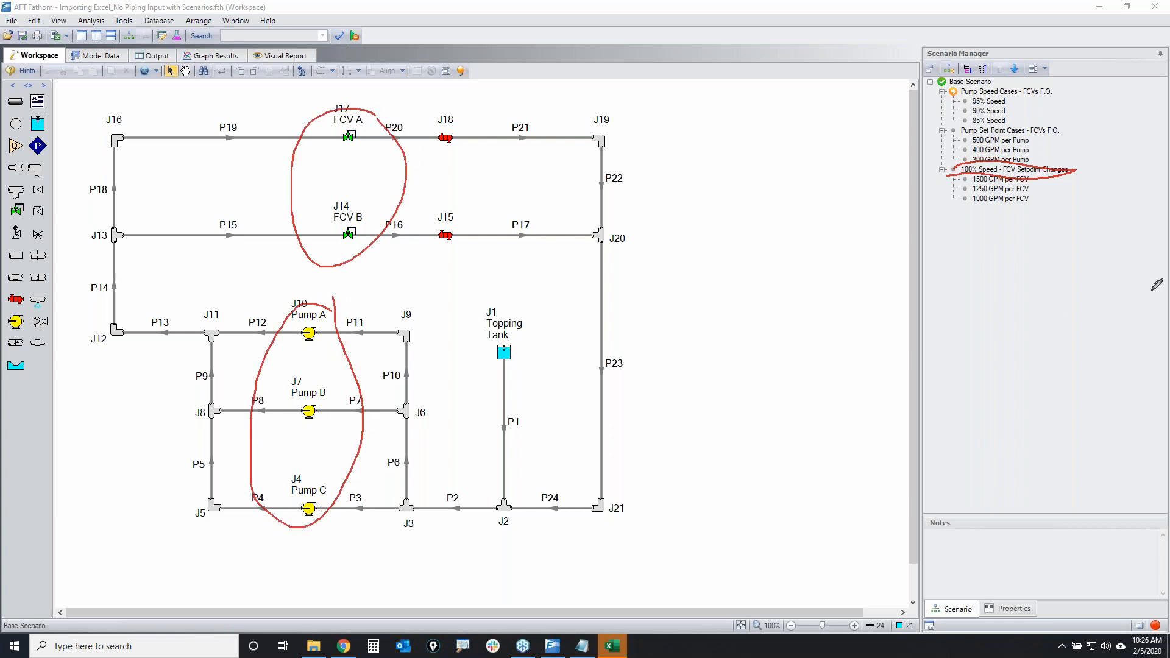
key("Escape")
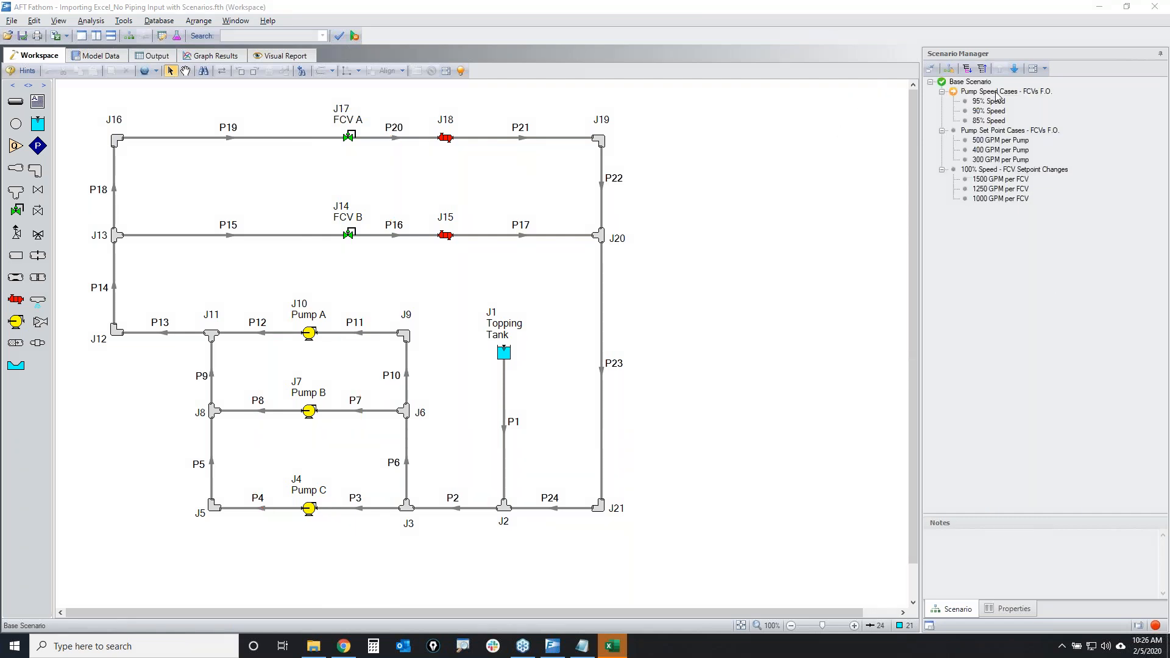
Load the Pump Speed Cases - FCVs F.O. scenario and check Pump A's variable speed settings without changing them
double_click(1024, 92)
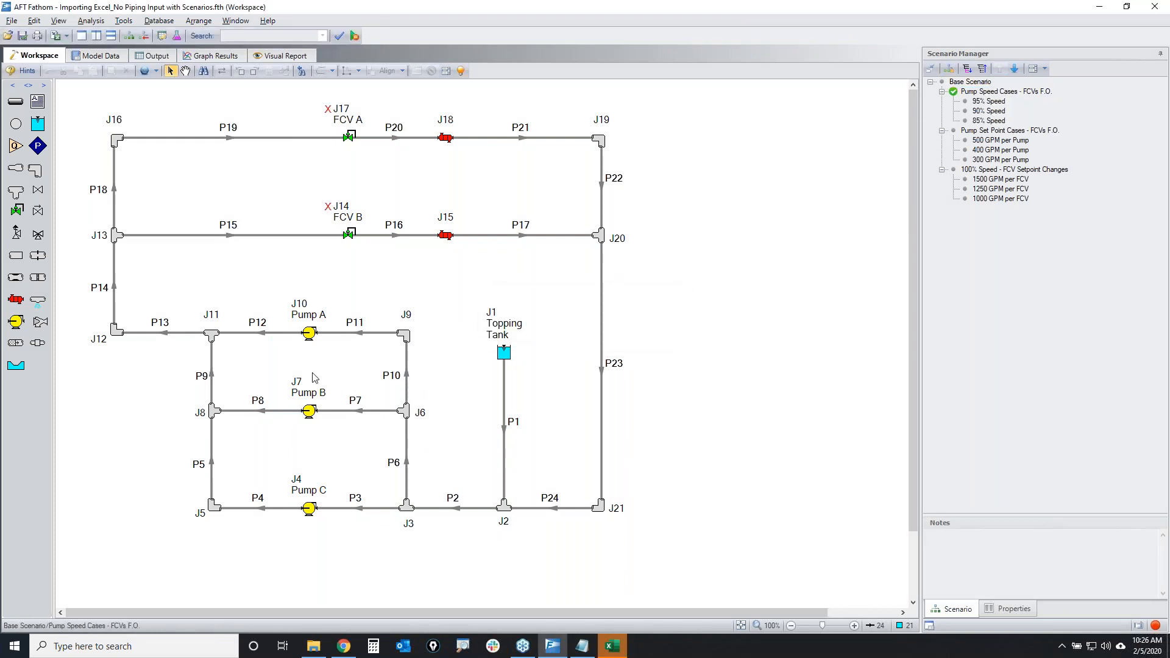
double_click(309, 333)
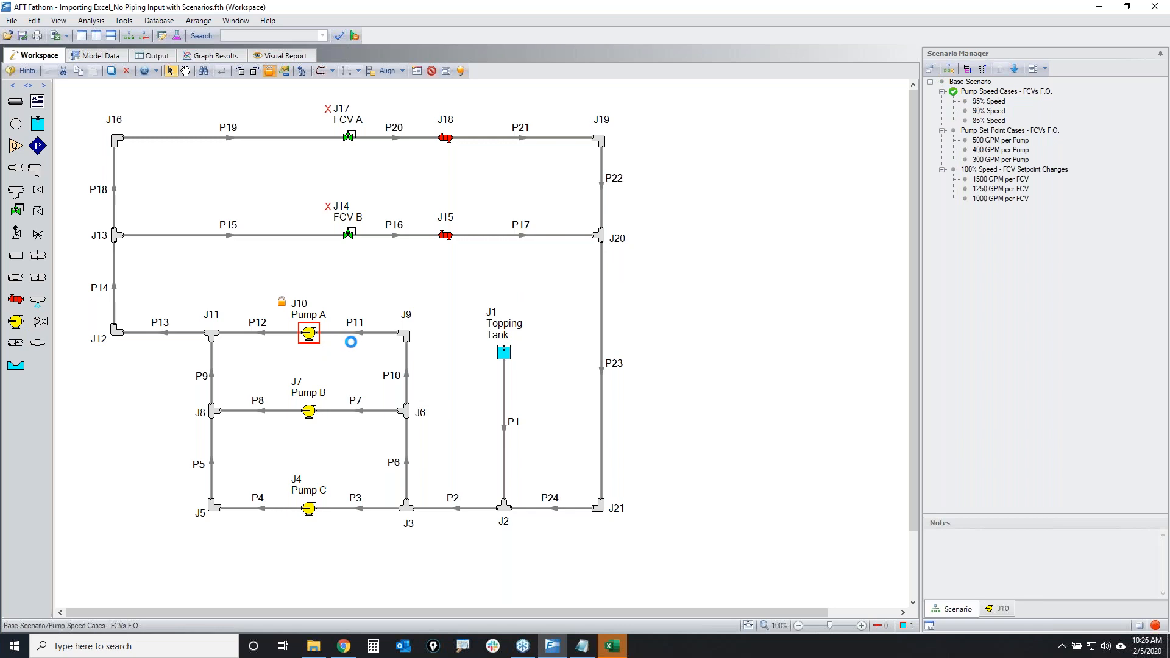
left_click(433, 201)
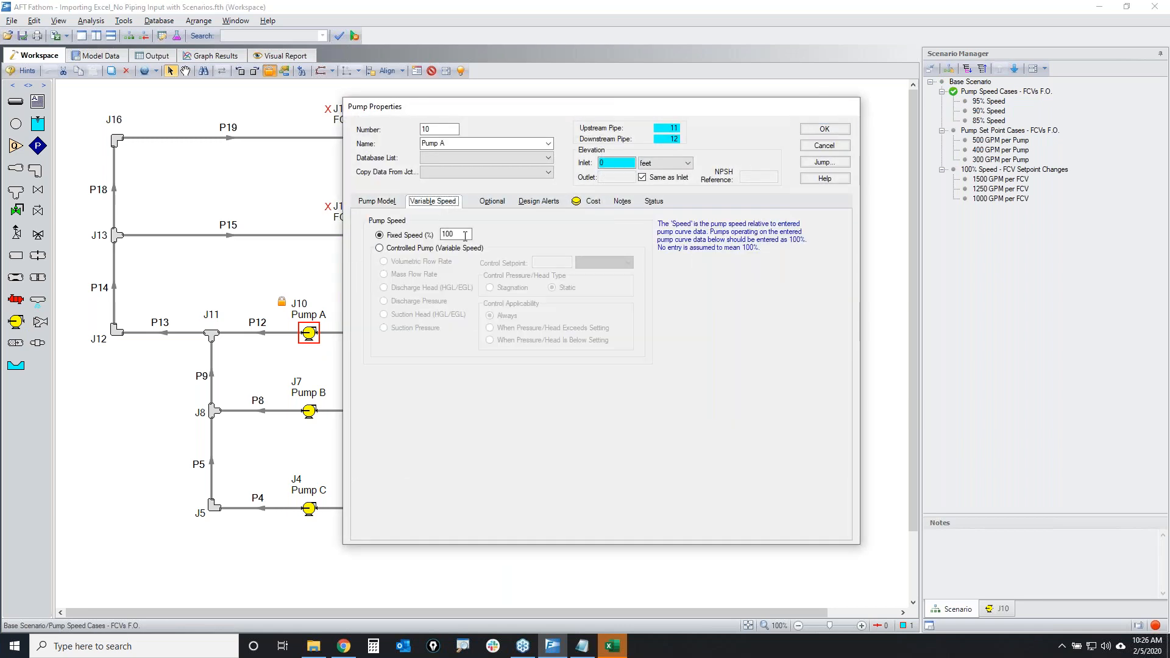
left_click(825, 145)
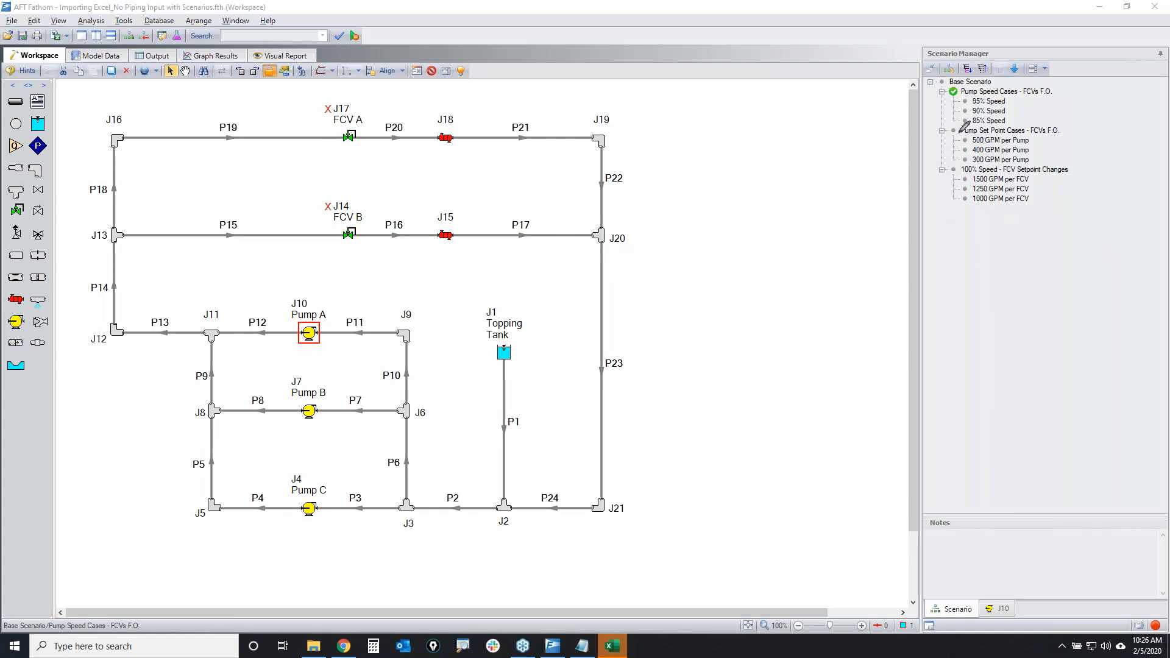
Circle the 95%, 90% and 85% Speed scenarios, the three pumps and both flow control valves with temporary pen marks, clearing them
mouse_move(1016, 95)
left_mouse_down()
mouse_move(962, 95)
mouse_move(955, 115)
mouse_move(1008, 121)
mouse_move(1013, 96)
left_mouse_up()
left_click_drag(1008, 100, 1071, 95)
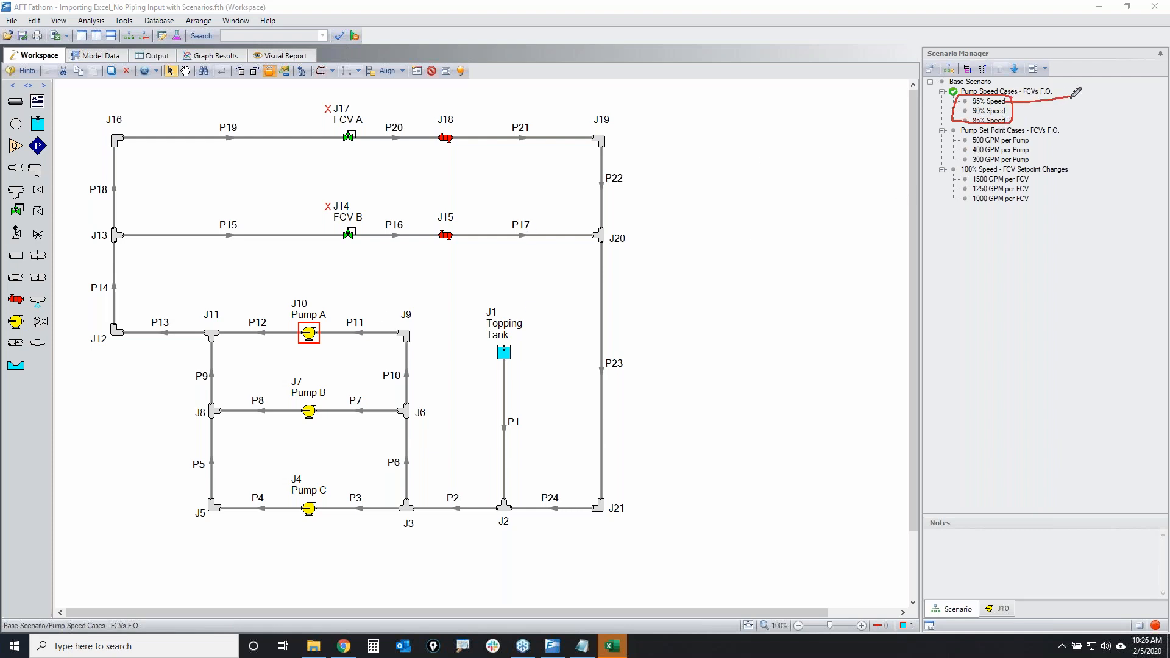
mouse_move(366, 280)
left_mouse_down()
mouse_move(342, 275)
mouse_move(253, 523)
mouse_move(381, 332)
mouse_move(374, 272)
left_mouse_up()
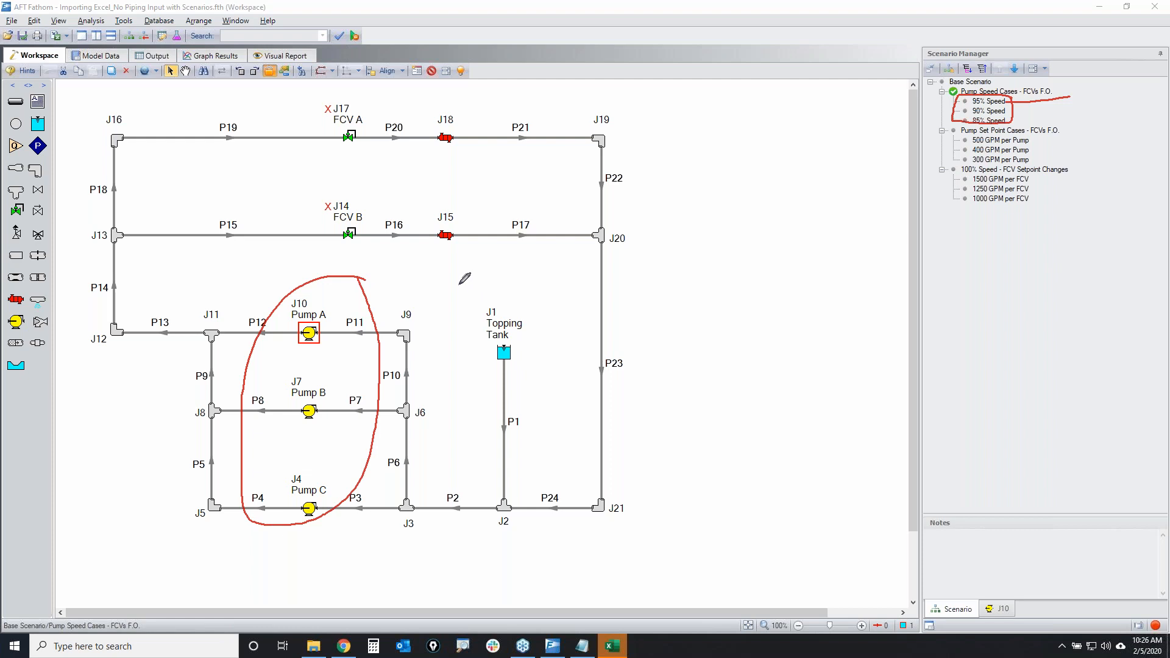
mouse_move(375, 112)
left_mouse_down()
mouse_move(393, 115)
mouse_move(381, 256)
mouse_move(392, 114)
left_mouse_up()
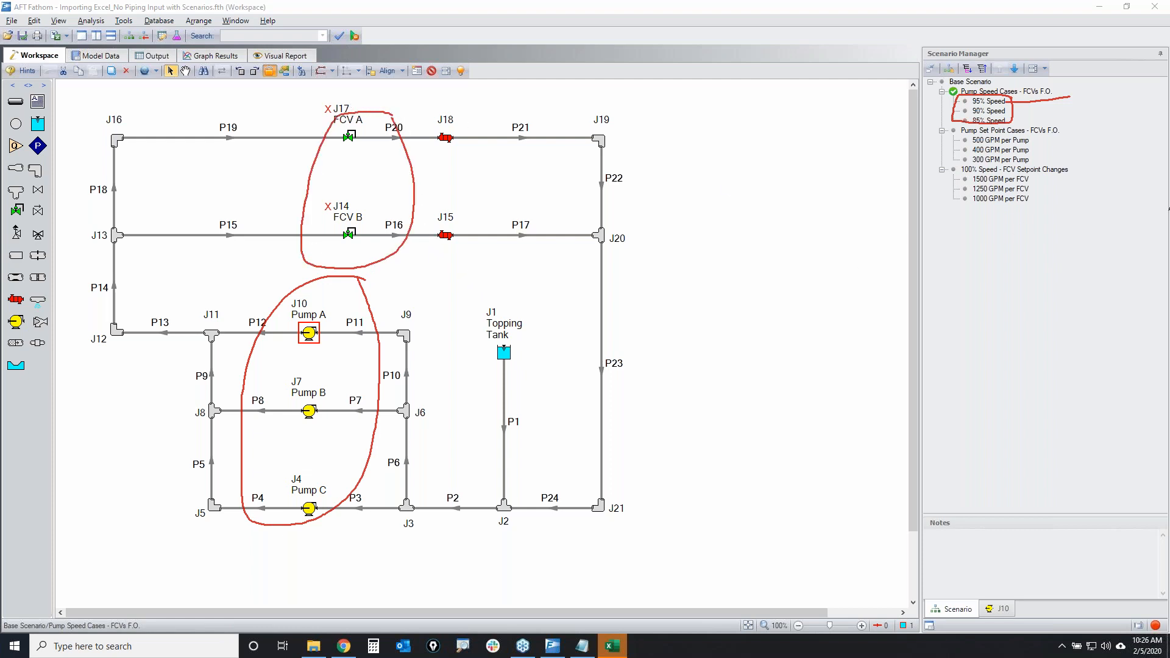
key("Escape")
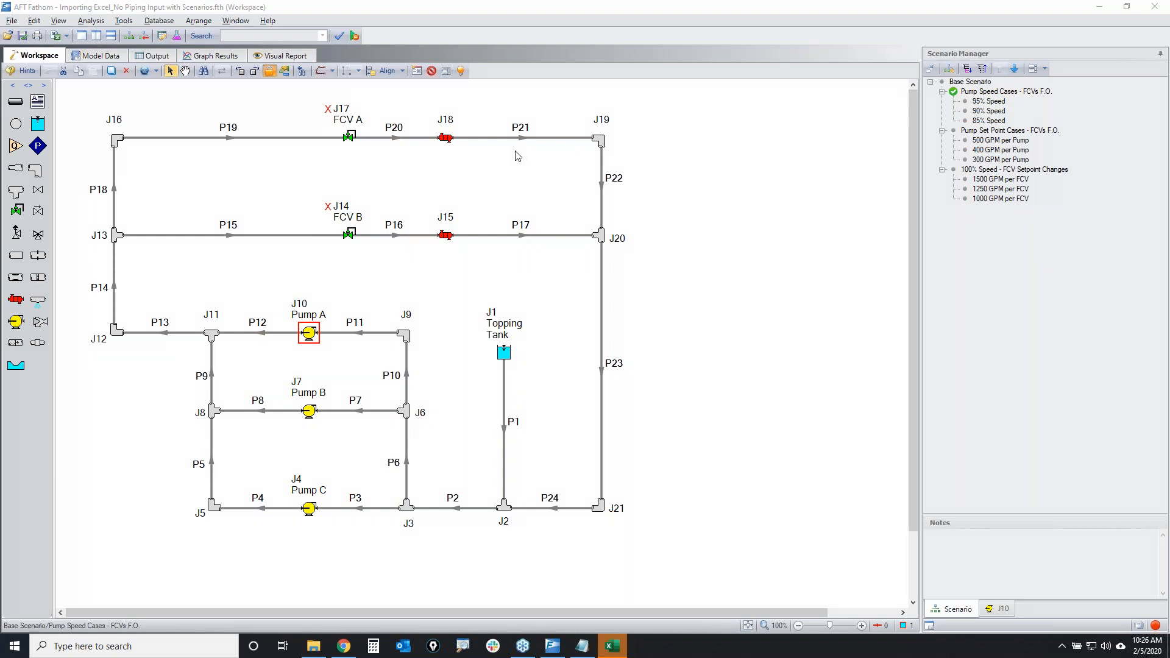
Inspect FCV A's control valve model and special condition settings in the pump speed parent scenario without changing them
double_click(352, 145)
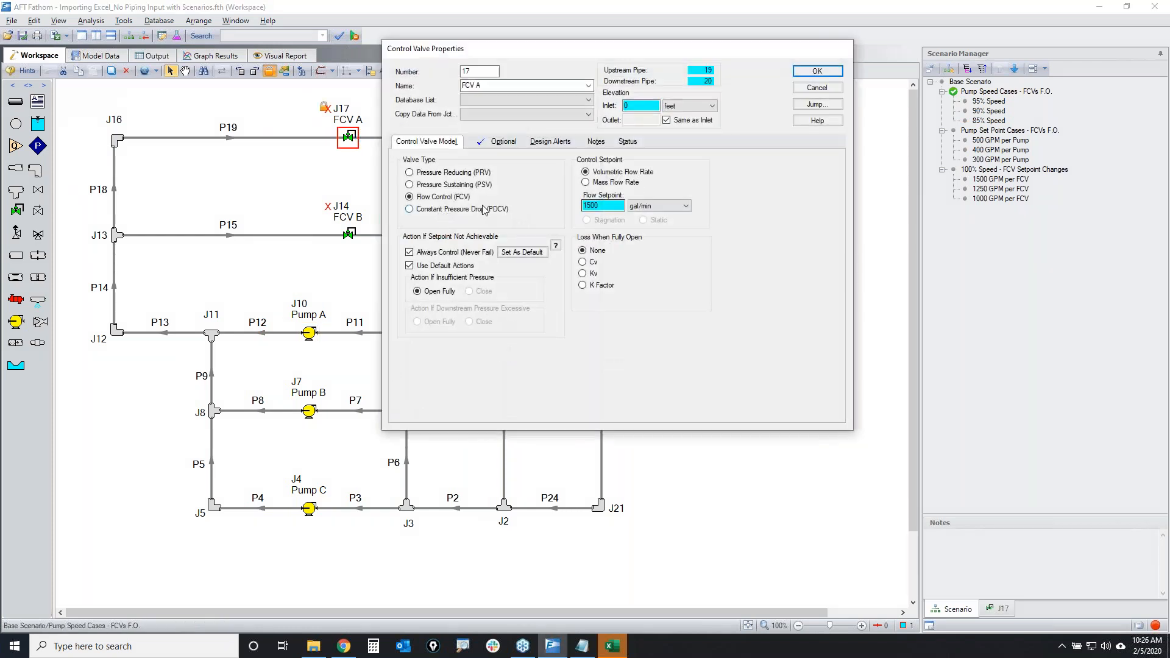
left_click(502, 142)
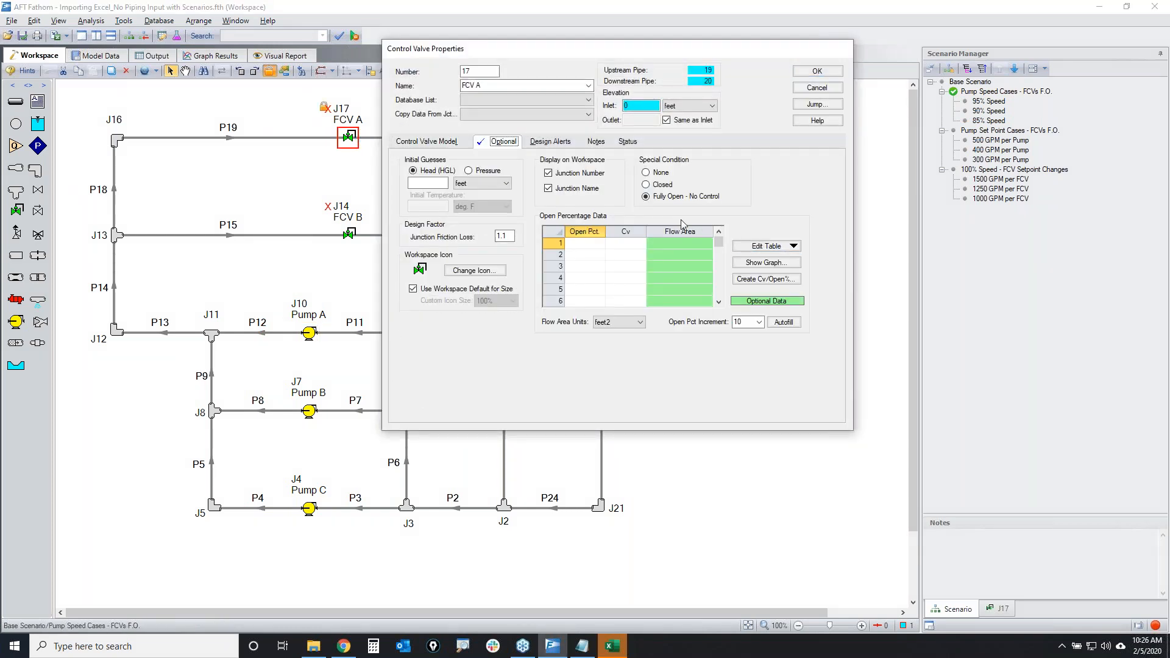
left_click(816, 90)
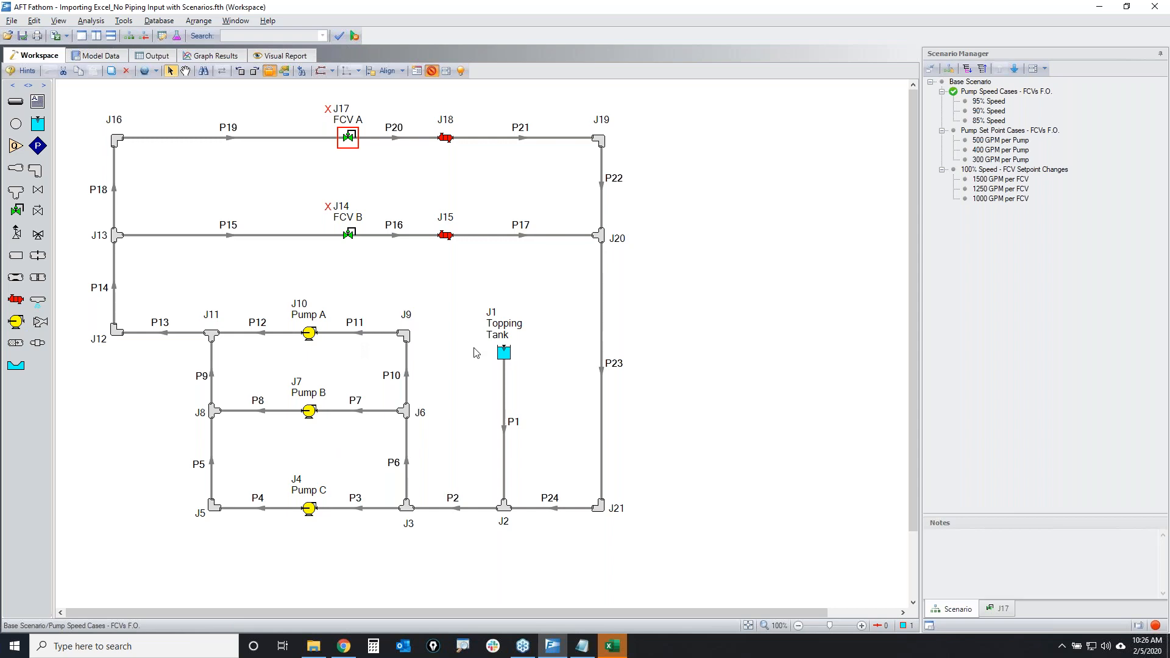
Load the 95% Speed scenario, inspect FCV A's property summary and reload Pump Speed Cases - FCVs F.O
double_click(999, 103)
left_click(350, 140)
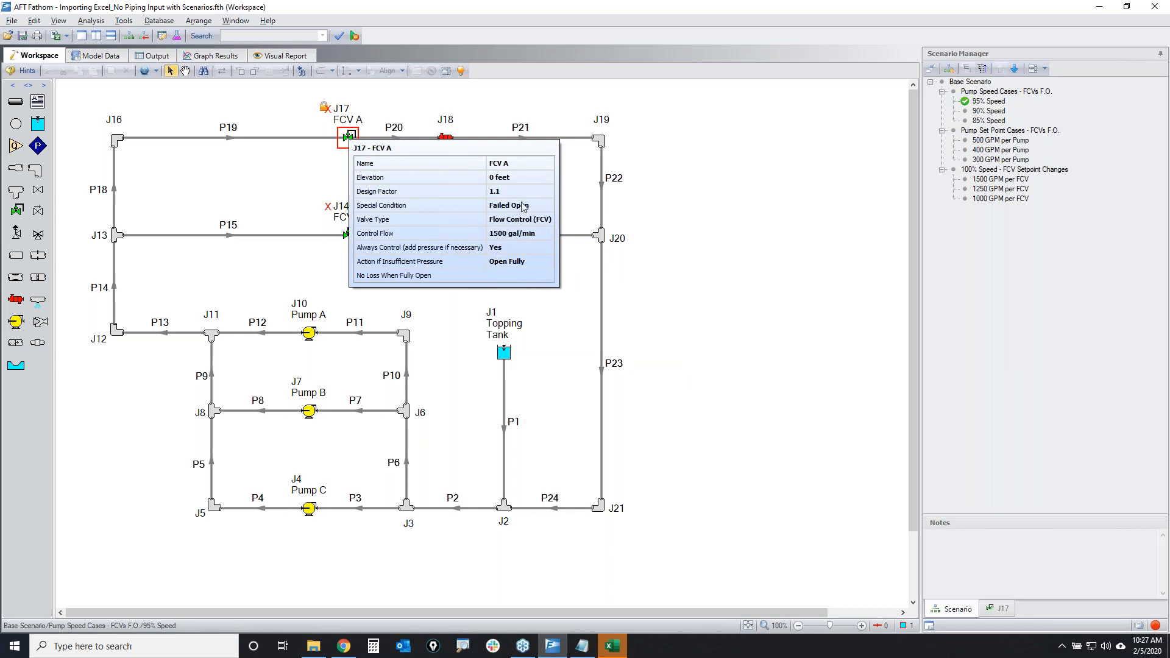
left_click(789, 229)
left_click(1003, 92)
double_click(1003, 92)
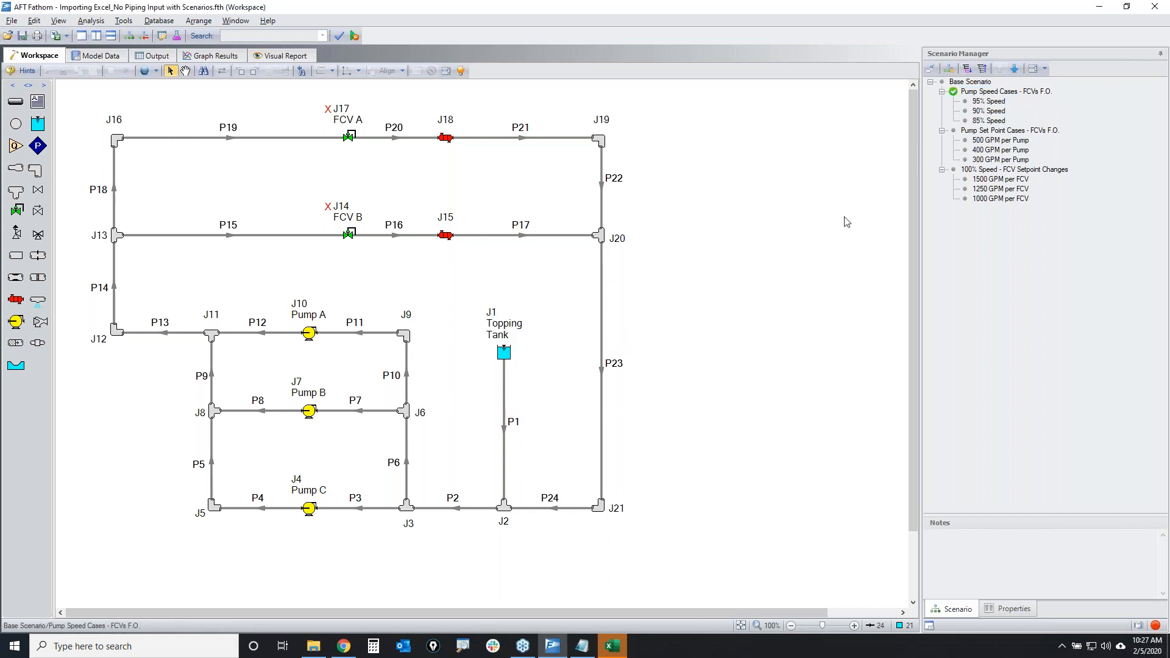
Load the Pump Set Point Cases - FCVs F.O. scenario and check FCV A's special condition without changing it
double_click(1022, 131)
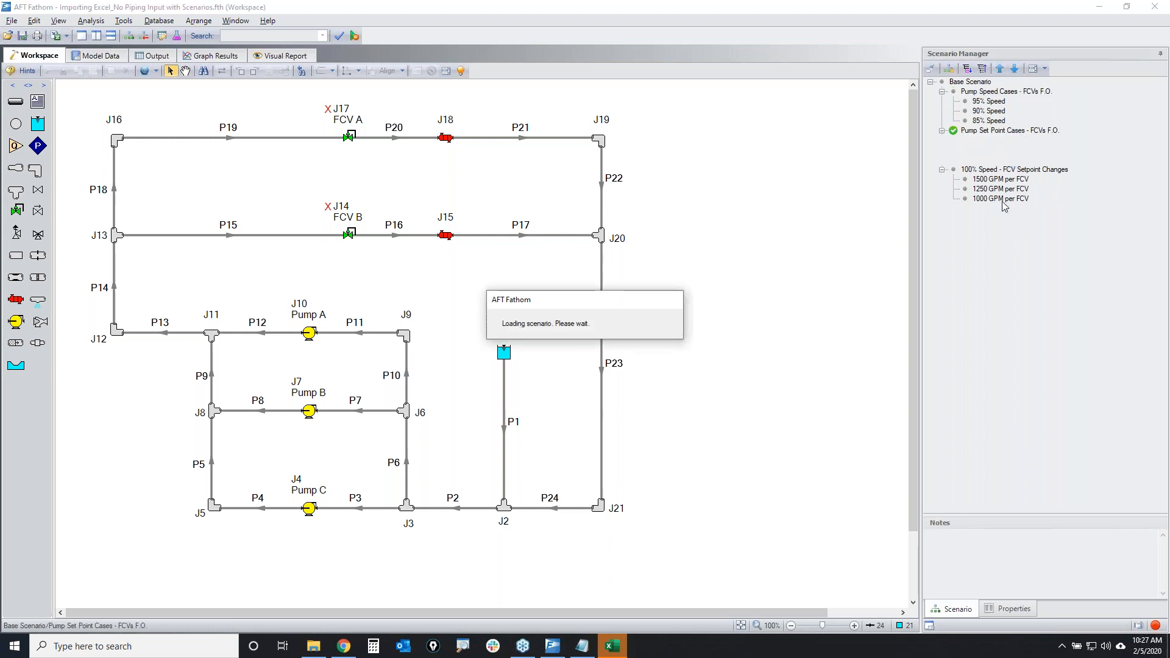
double_click(349, 140)
left_click(489, 144)
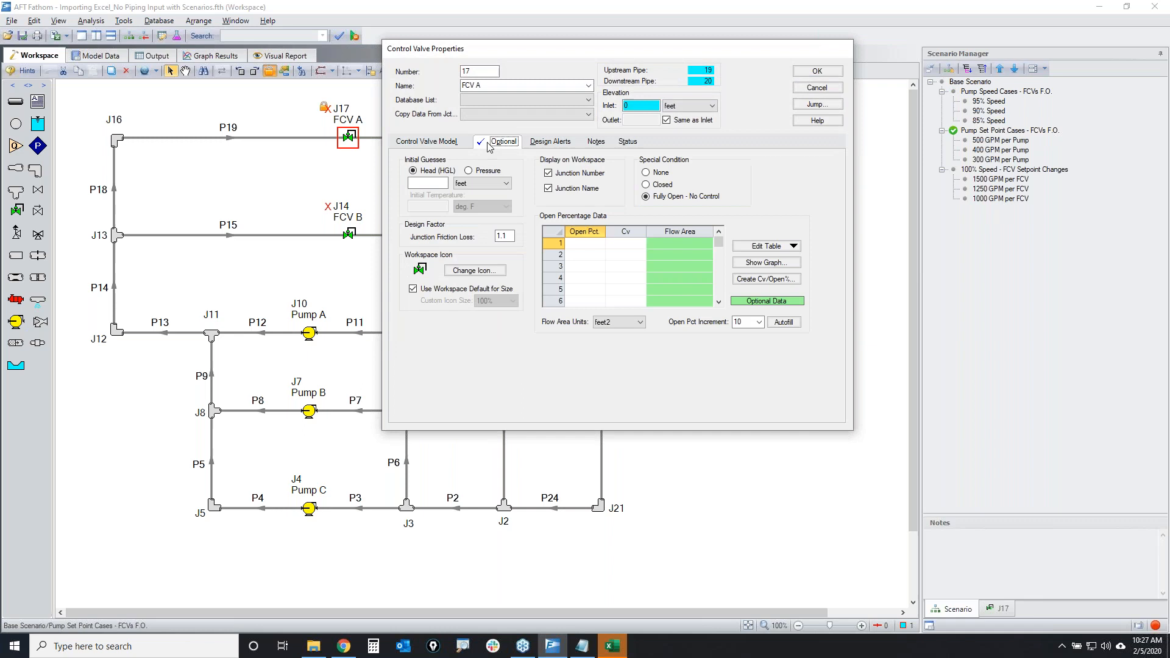
left_click(815, 87)
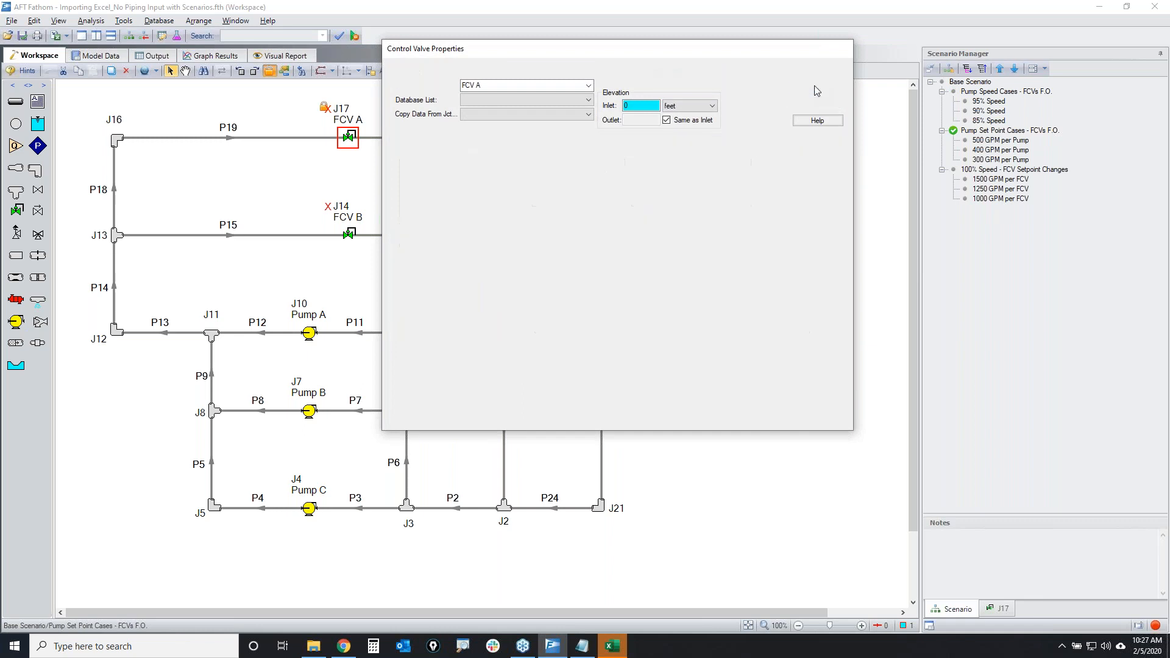
Check Pump A's variable speed control type and flow setpoint in the set point scenario, leaving them unchanged
double_click(309, 333)
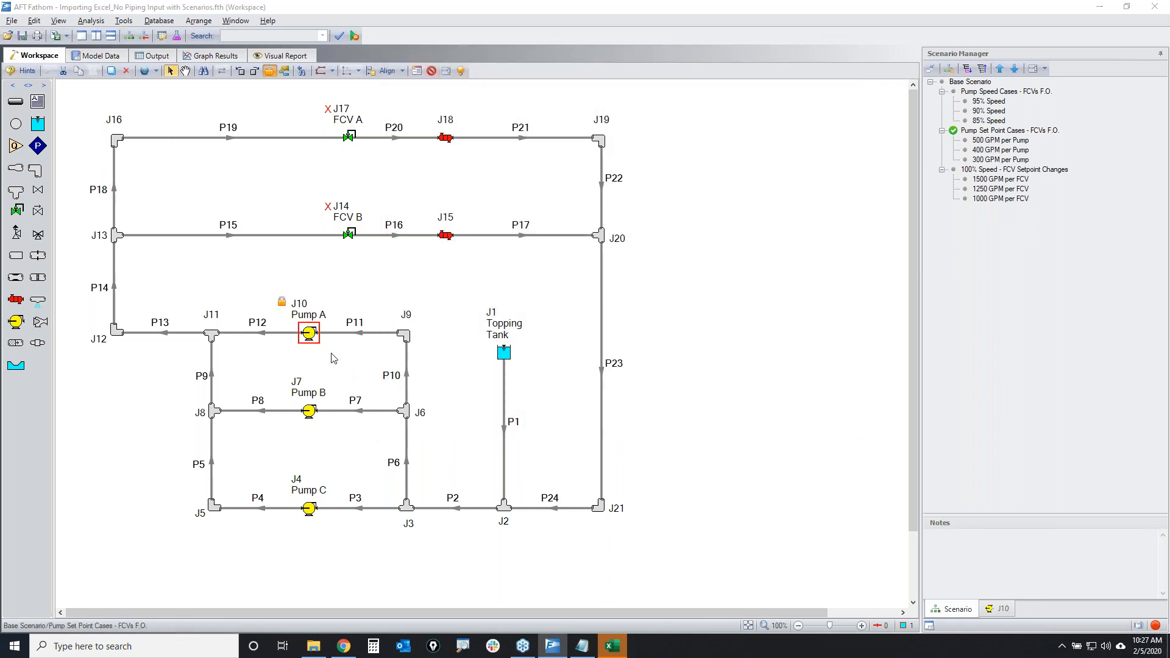
left_click(447, 201)
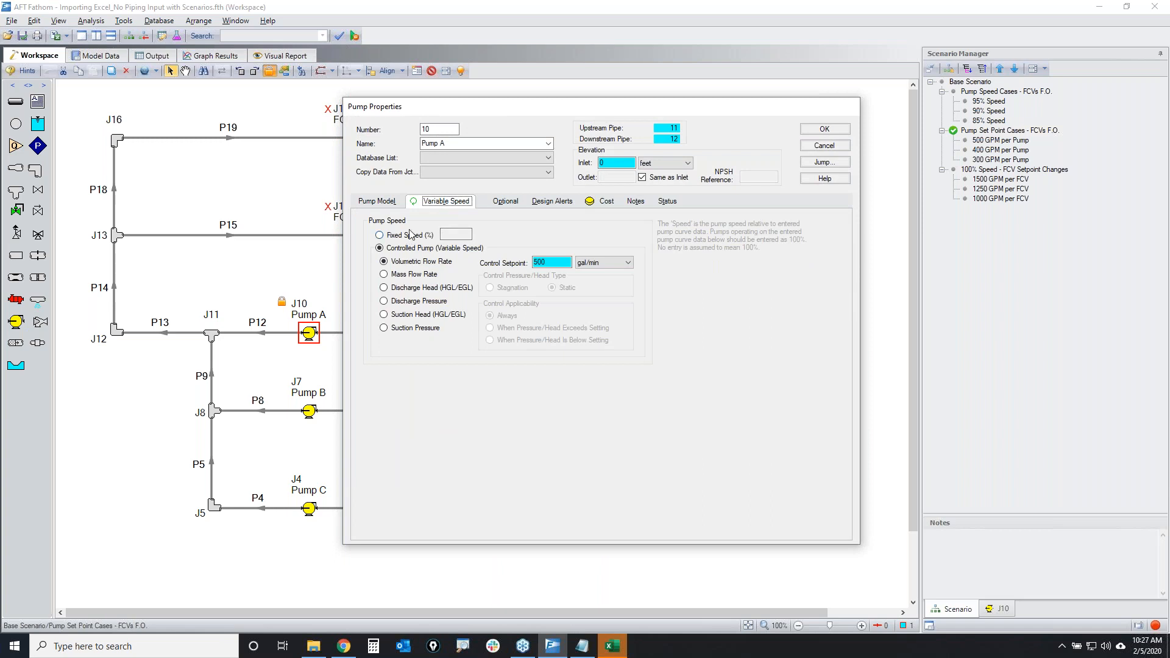
left_click(551, 263)
left_click(826, 146)
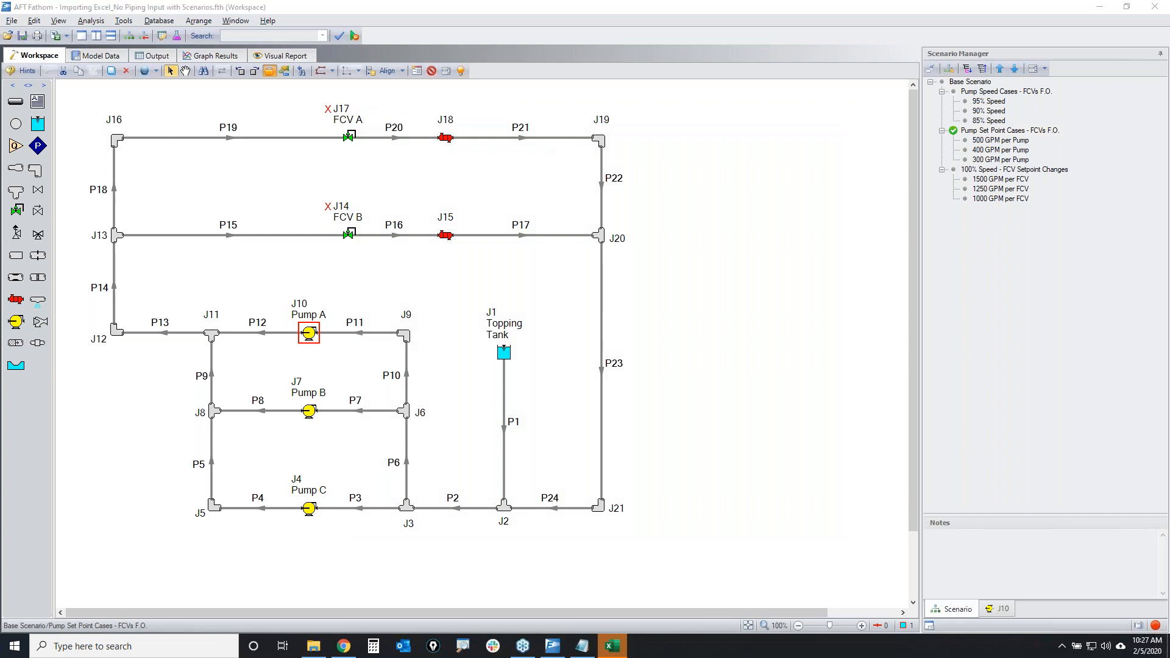
Circle and select the three pumps, and circle Pump Set Point Cases - FCVs F.O. and its 500, 400 and 300 GPM per Pump scenarios
mouse_move(346, 308)
left_mouse_down()
mouse_move(266, 338)
mouse_move(308, 526)
mouse_move(340, 312)
left_mouse_up()
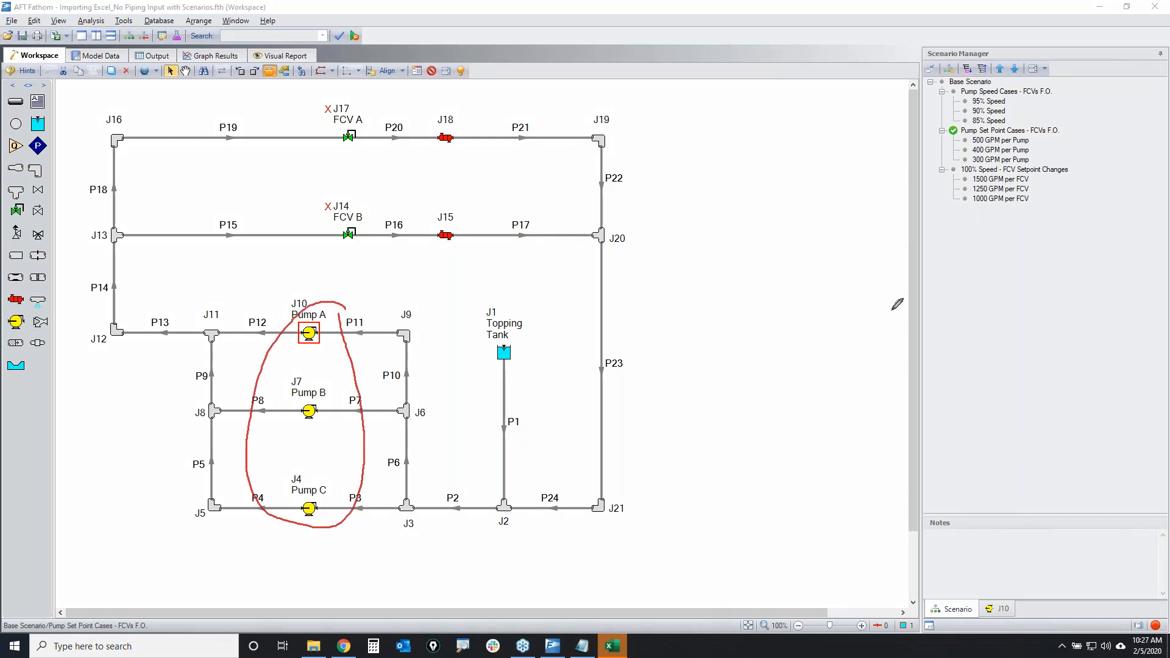
left_click_drag(255, 281, 355, 552)
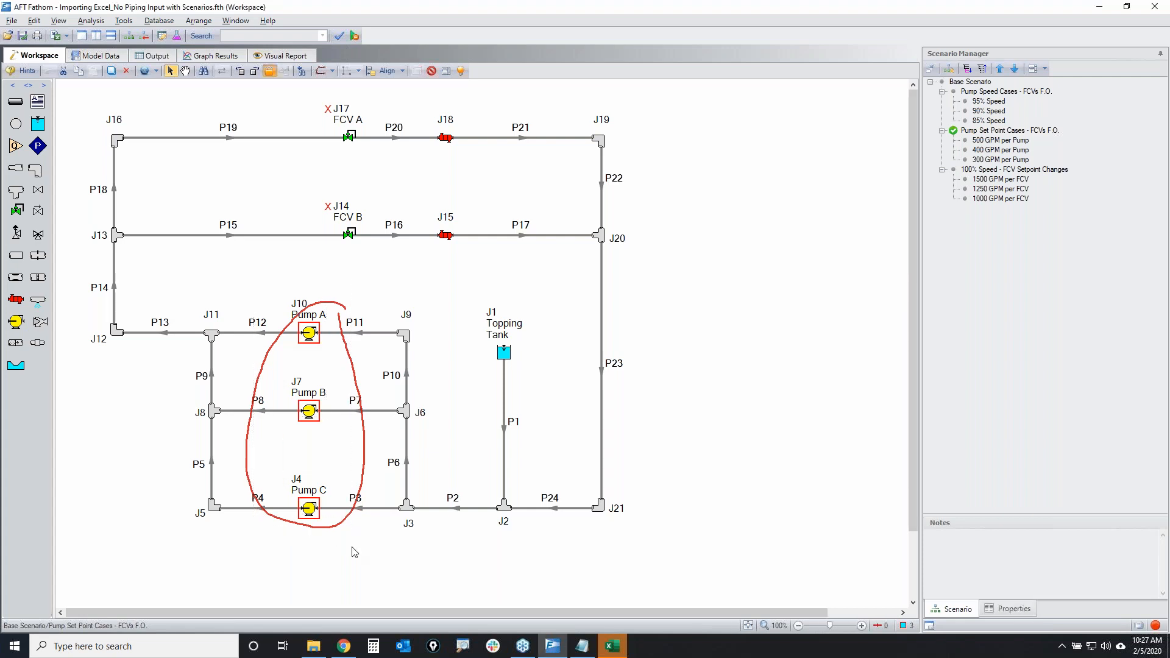
left_click(1159, 234)
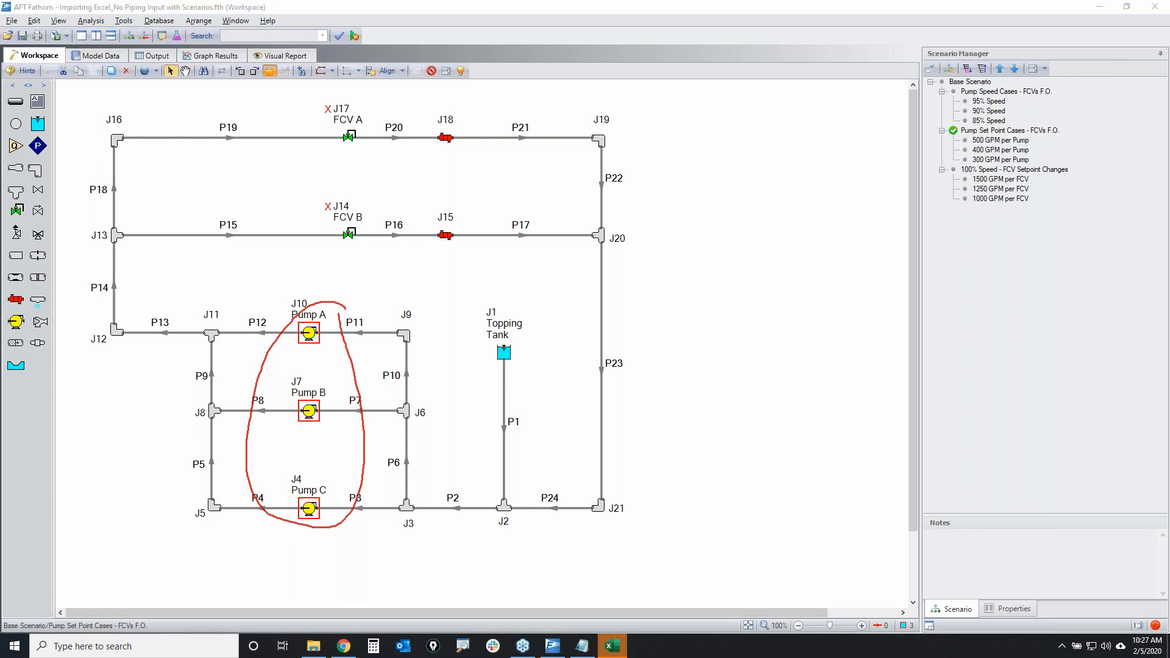
mouse_move(963, 132)
left_mouse_down()
mouse_move(1060, 134)
mouse_move(958, 120)
mouse_move(954, 135)
left_mouse_up()
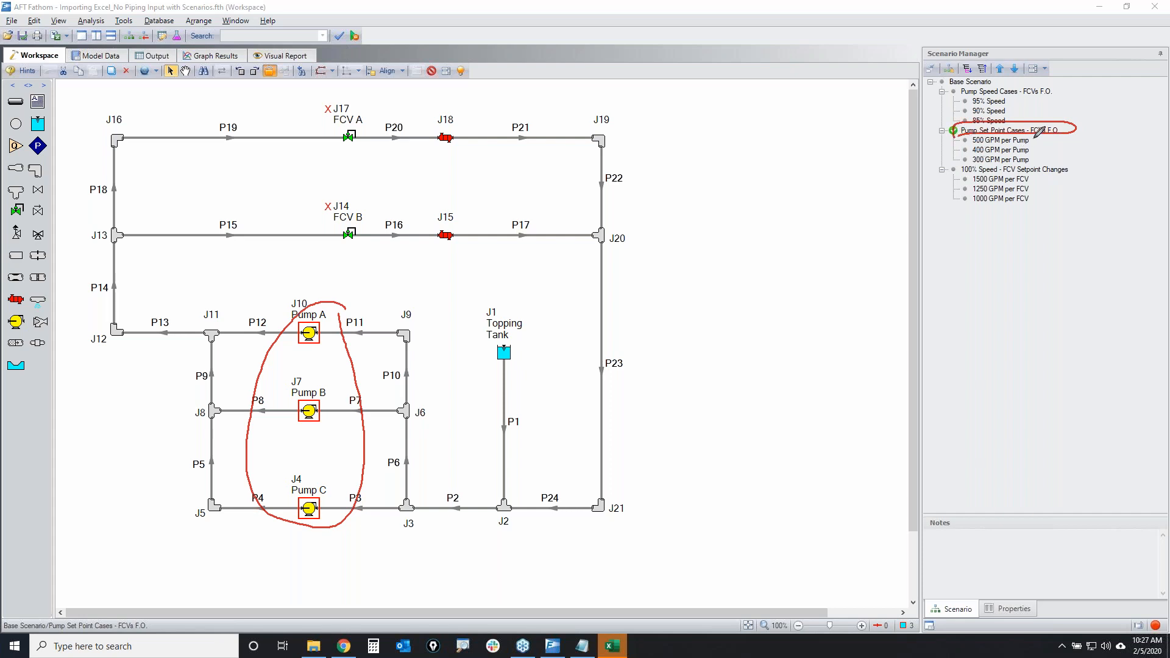
mouse_move(1035, 137)
left_mouse_down()
mouse_move(981, 128)
mouse_move(949, 152)
mouse_move(982, 162)
mouse_move(1038, 150)
left_mouse_up()
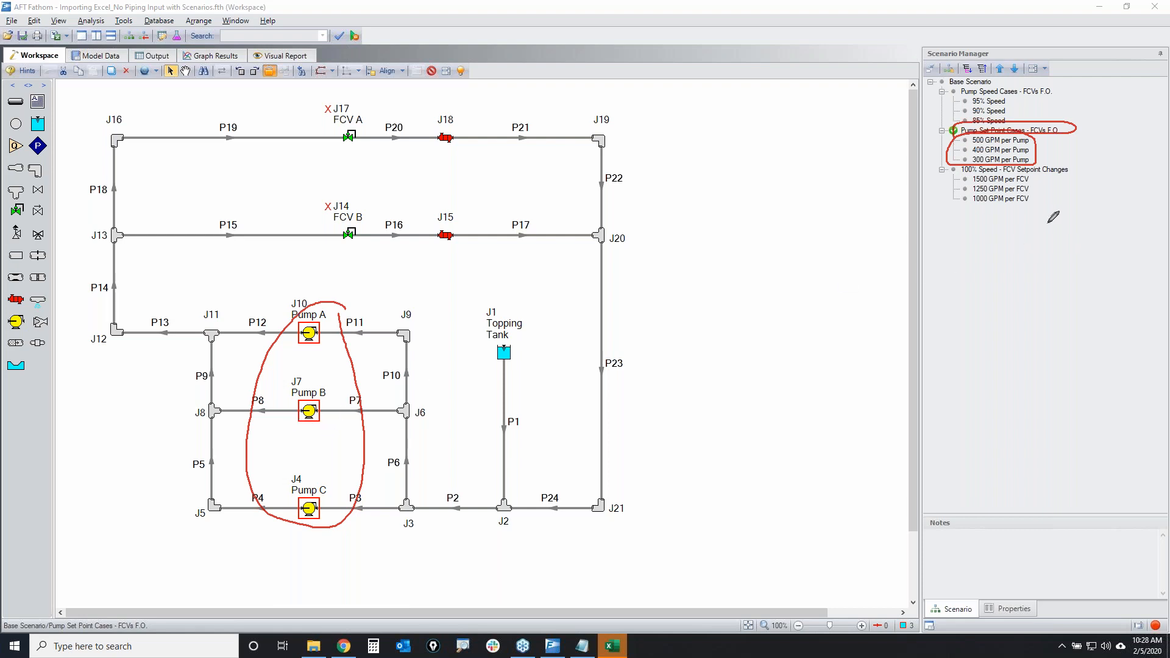
Load the 100% Speed - FCV Setpoint Changes scenario and check Pump A's variable speed settings without changing them
left_click(1151, 188)
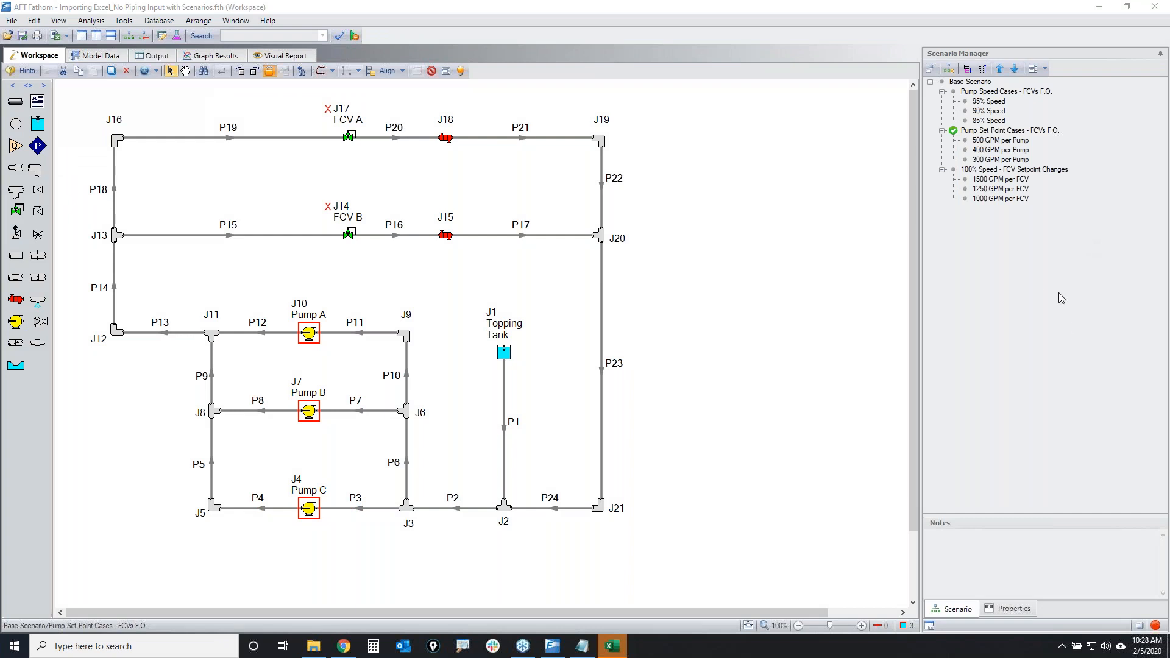
double_click(1024, 171)
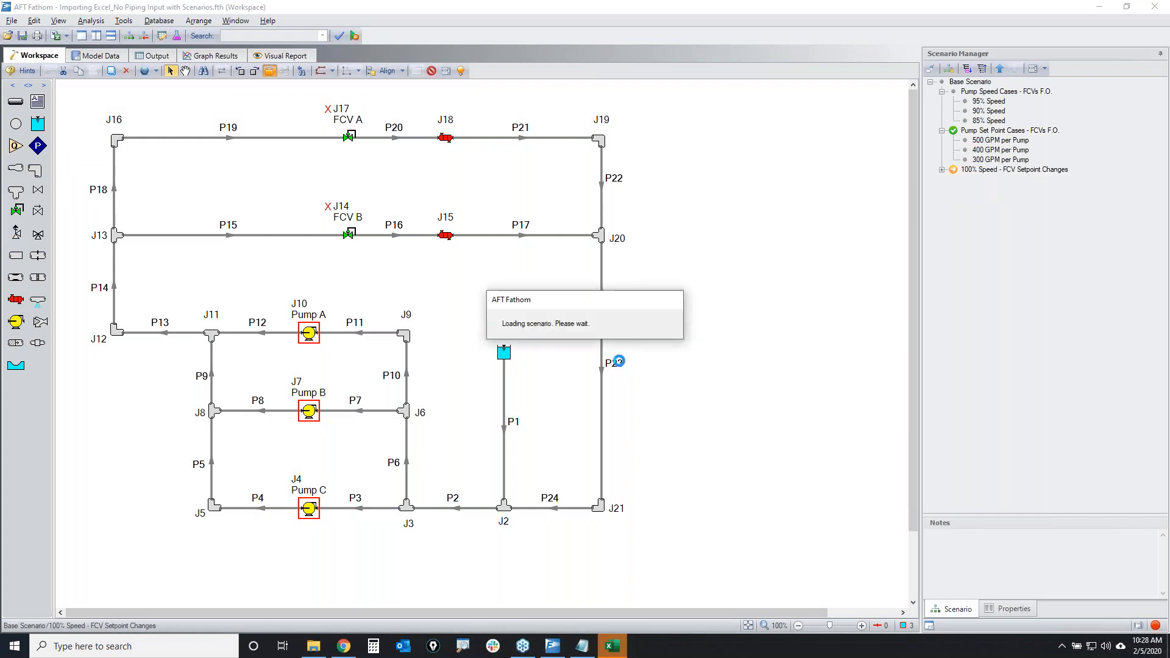
left_click(309, 334)
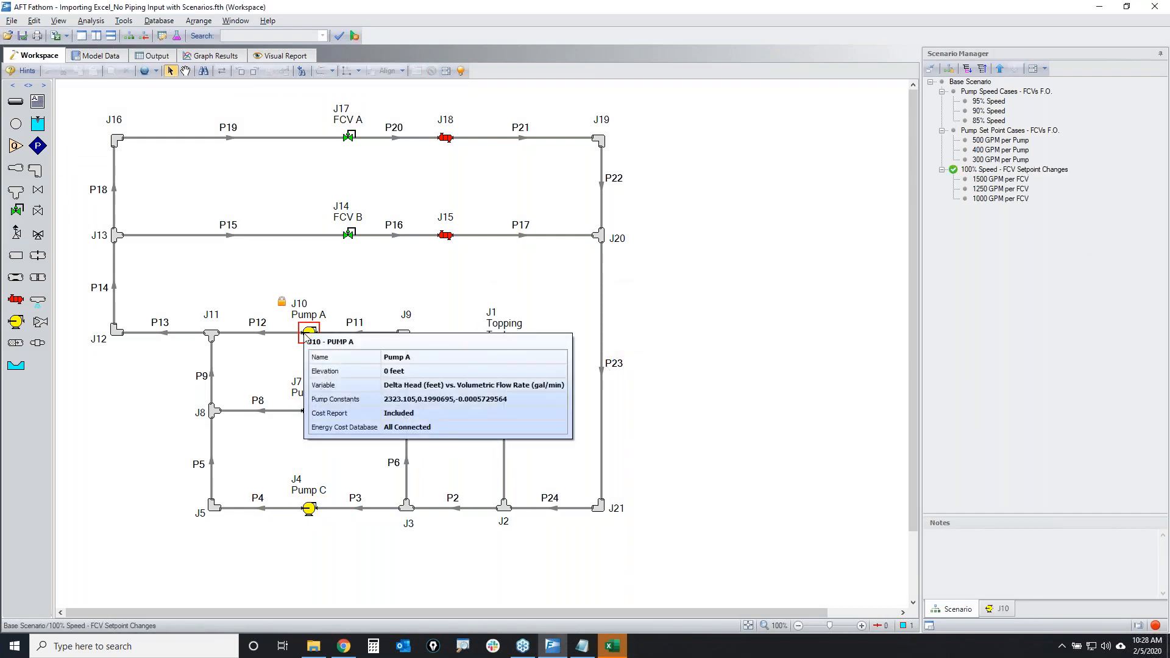
double_click(309, 334)
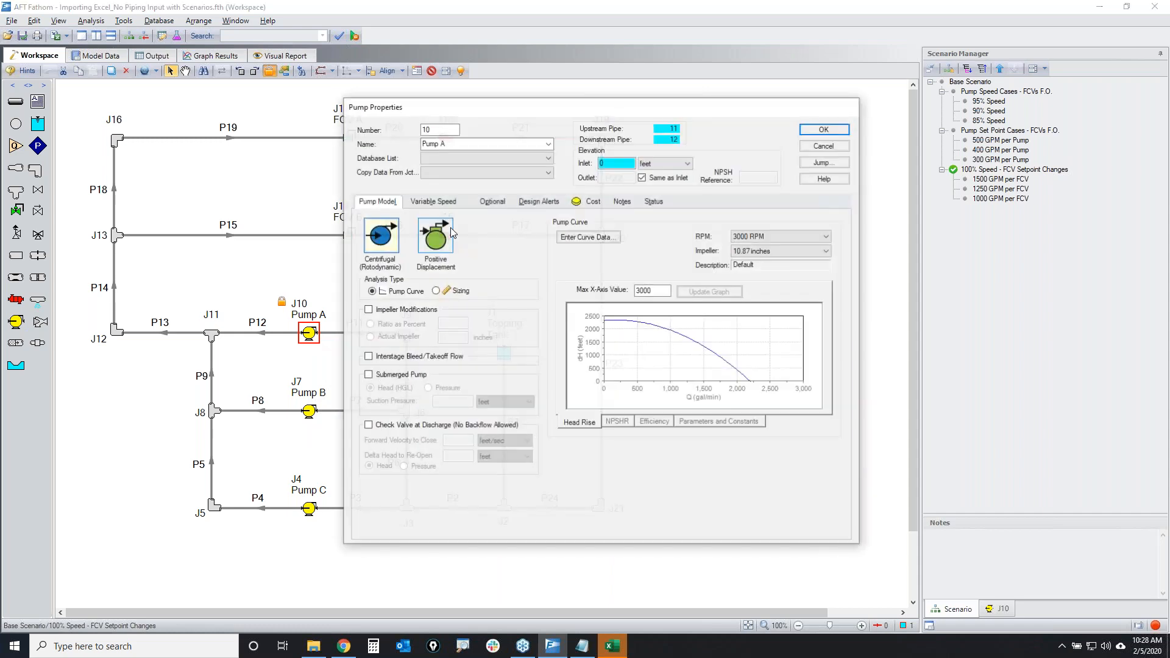
left_click(434, 202)
left_click(837, 145)
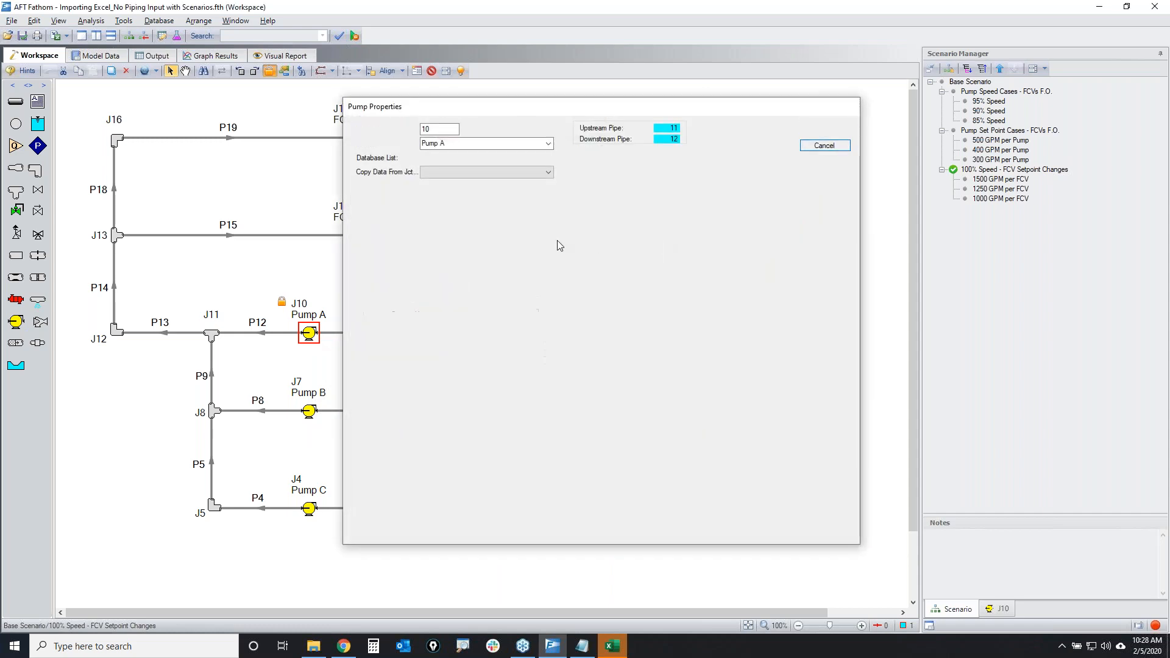
Inspect FCV A's flow control setpoint in the FCV setpoint scenario, leave it unchanged and deselect the valve
left_click(349, 138)
double_click(349, 138)
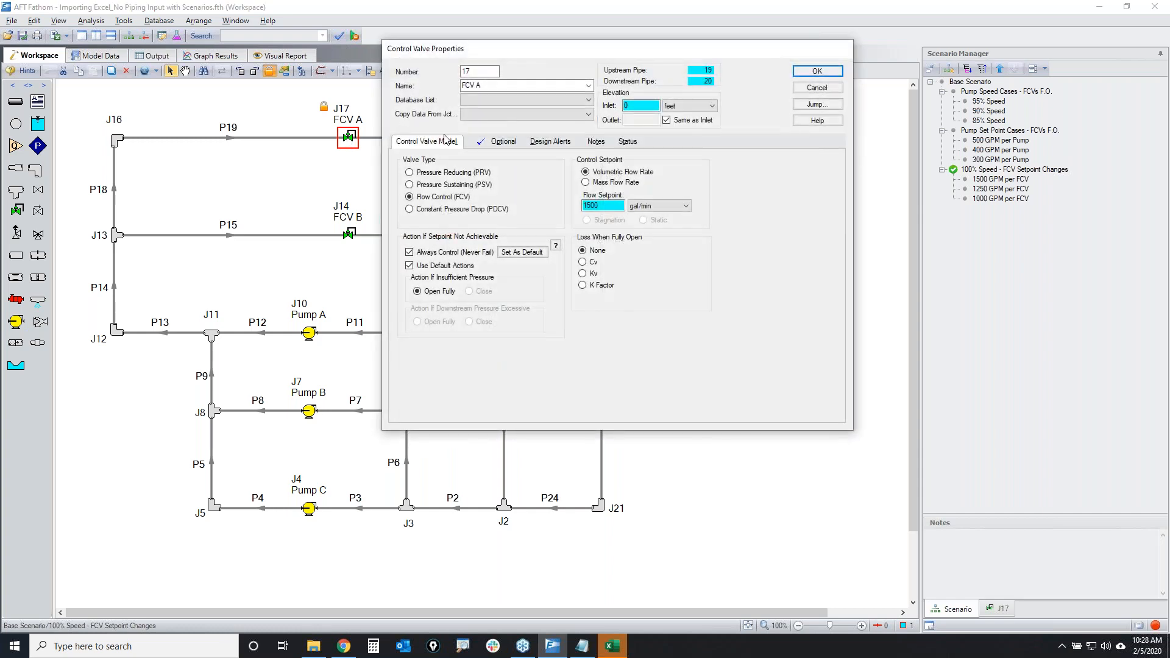
left_click(817, 88)
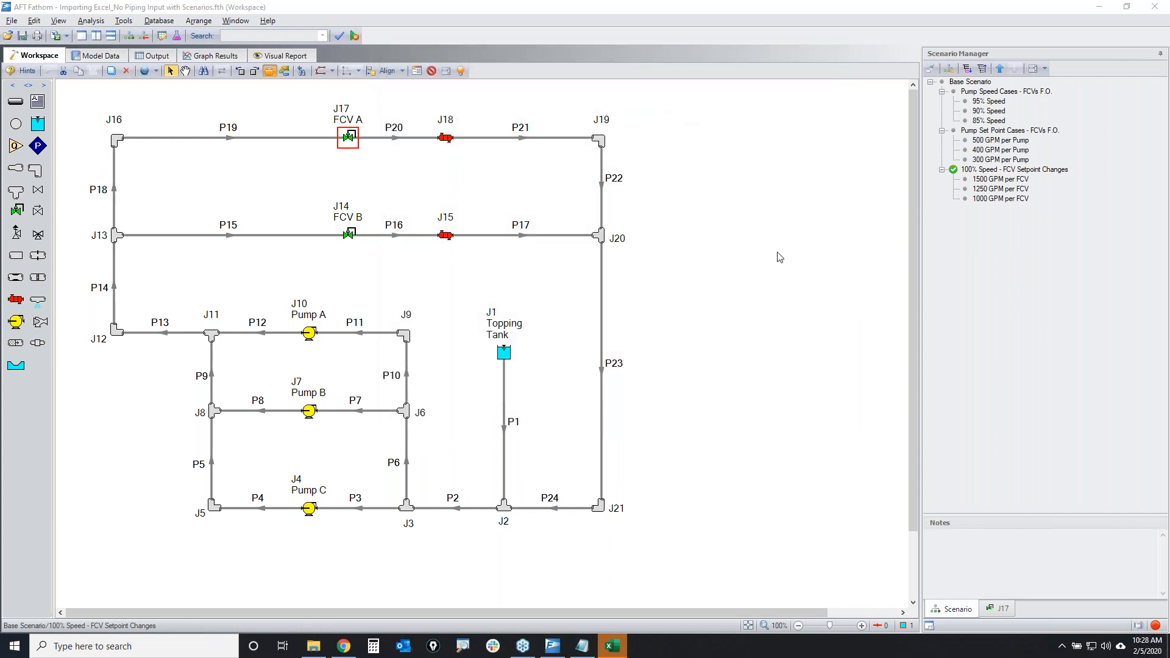
left_click(733, 266)
Load the Base Scenario and collapse the general and junction sections of the model data to show the full pipe table
double_click(987, 83)
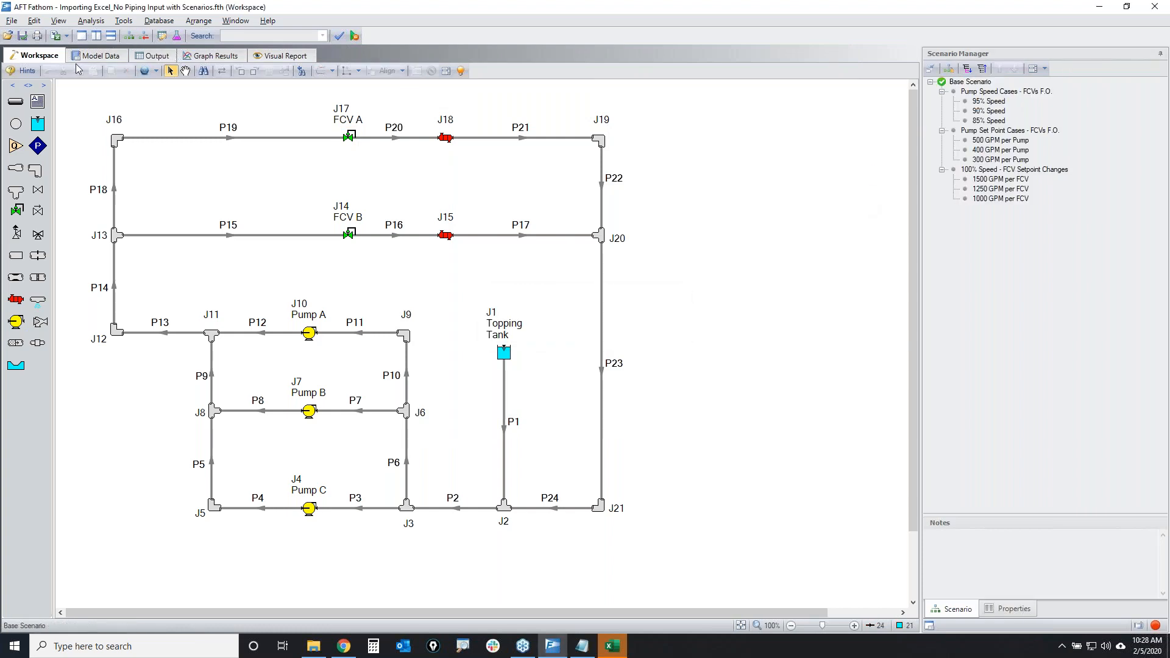
left_click(98, 57)
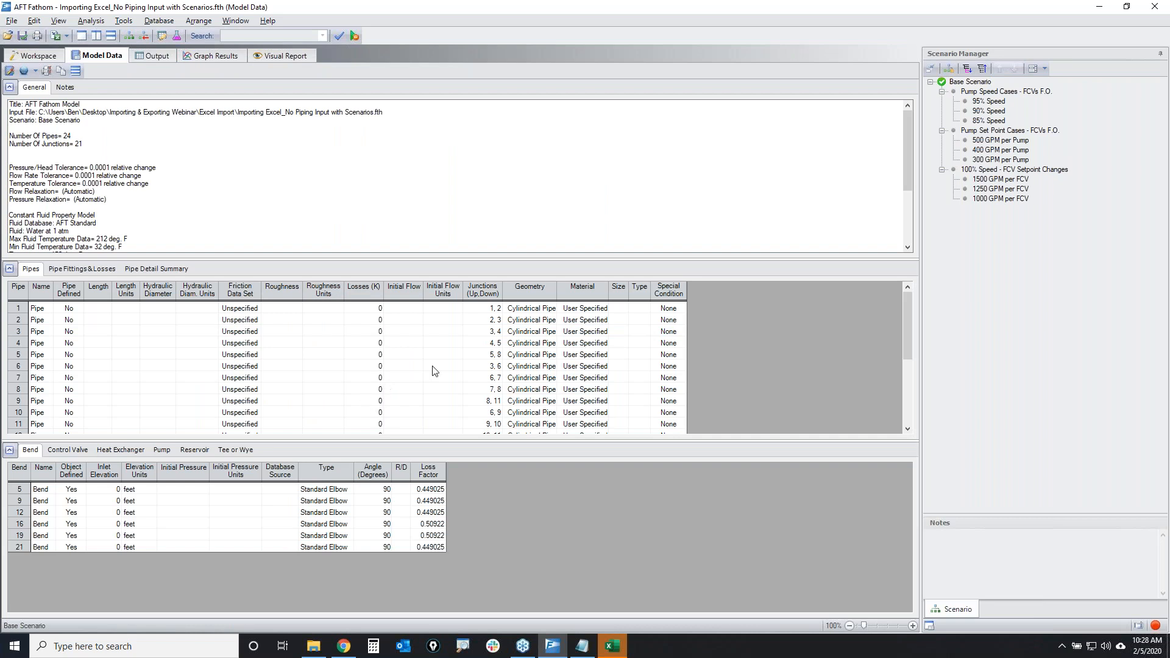
left_click(10, 87)
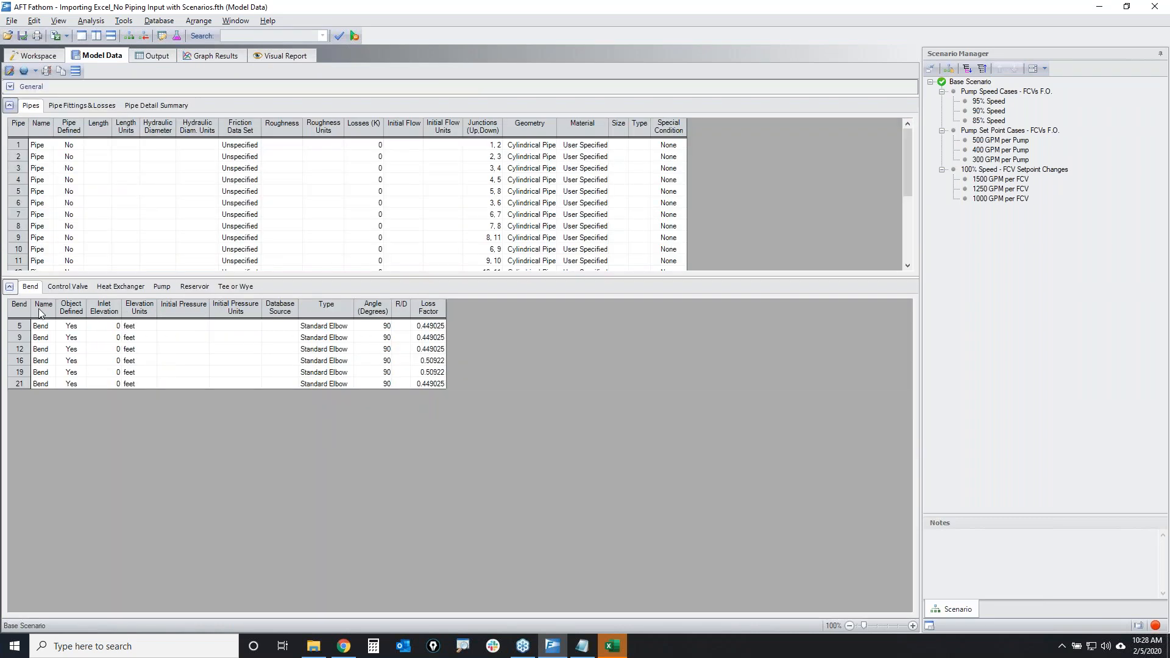
left_click(9, 287)
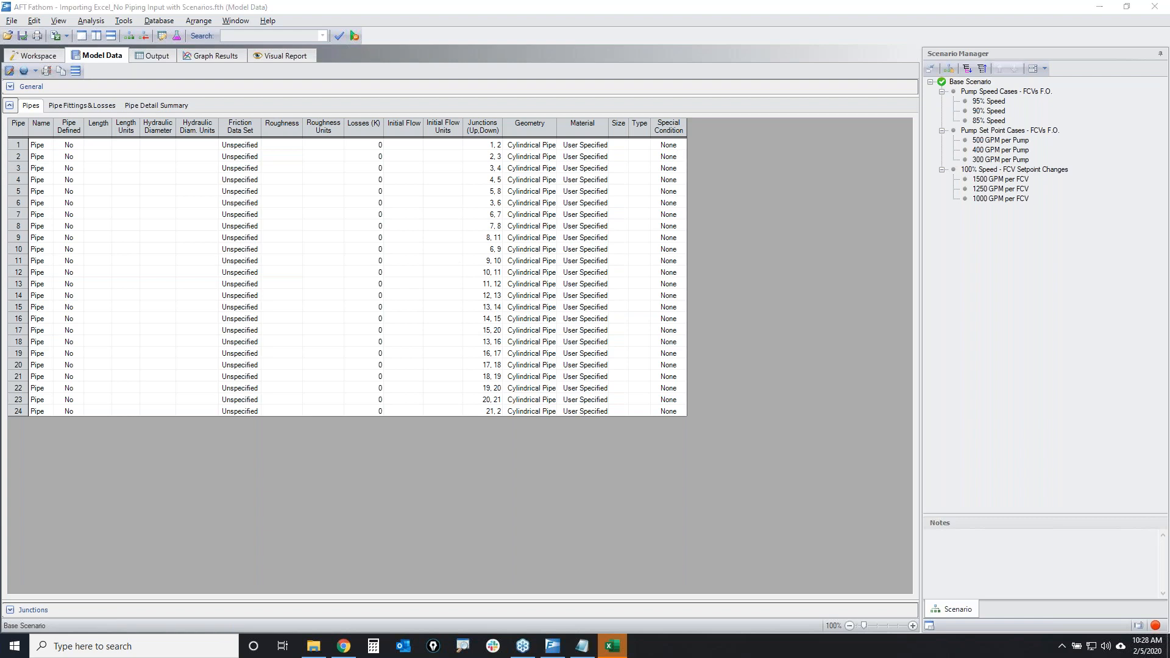
mouse_move(931, 86)
left_mouse_down()
mouse_move(993, 81)
mouse_move(927, 76)
mouse_move(931, 87)
left_mouse_up()
key("Escape")
Define the global pipe edit data as Steel - ANSI, 4 inch, STD (schedule 40), with a length of 1 foot
left_click(34, 20)
left_click(73, 54)
left_click(547, 185)
left_click(473, 266)
scroll(440, 305, "down", 5)
left_click(440, 333)
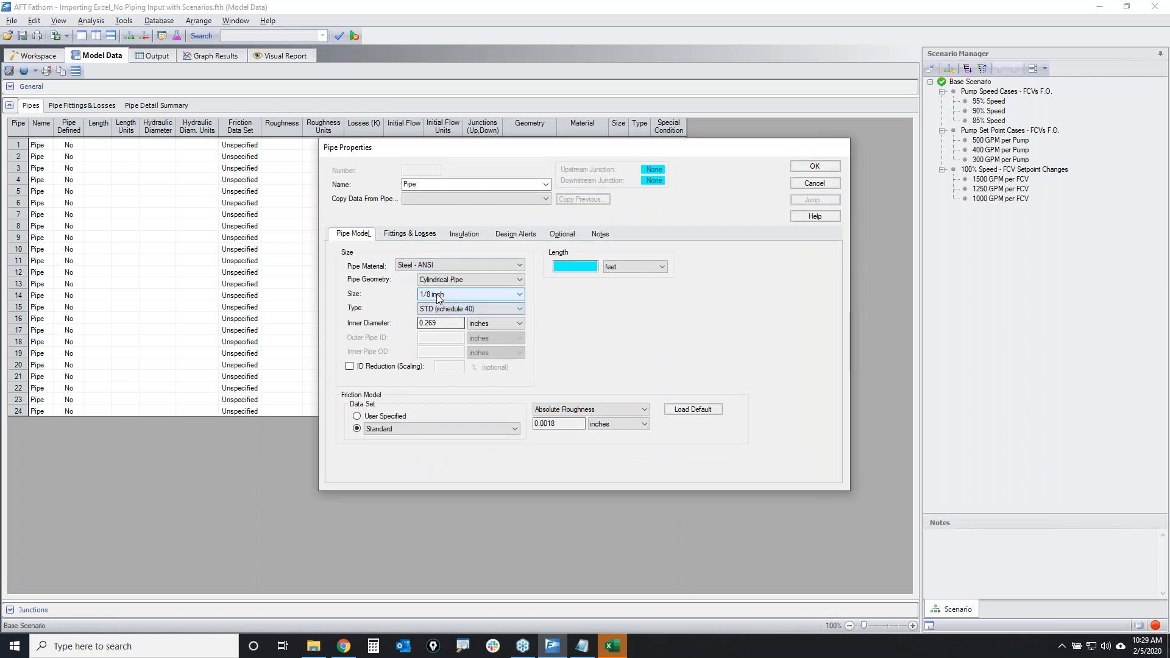
left_click(437, 294)
scroll(454, 348, "down", 3)
left_click(455, 354)
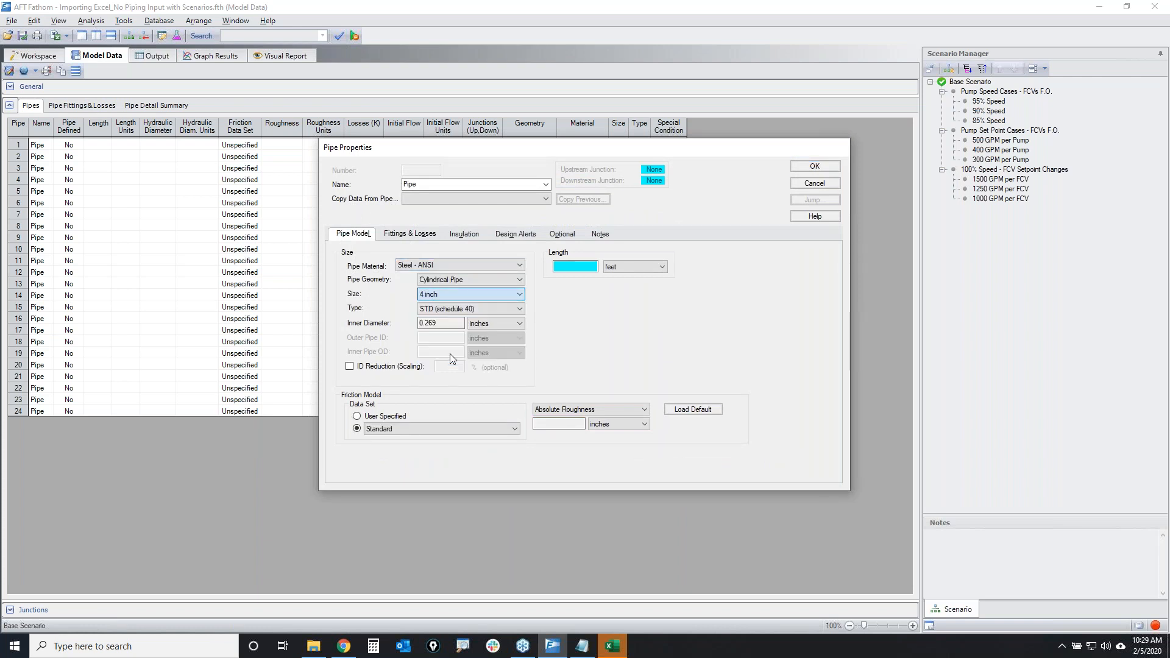
left_click(583, 266)
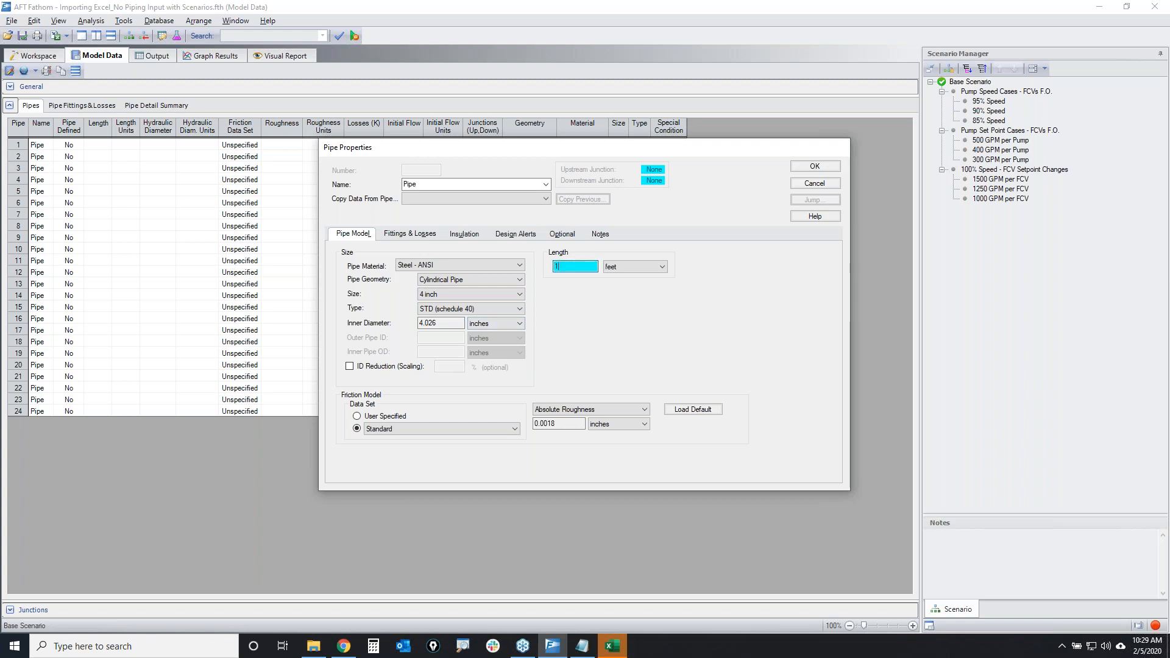
left_click(815, 167)
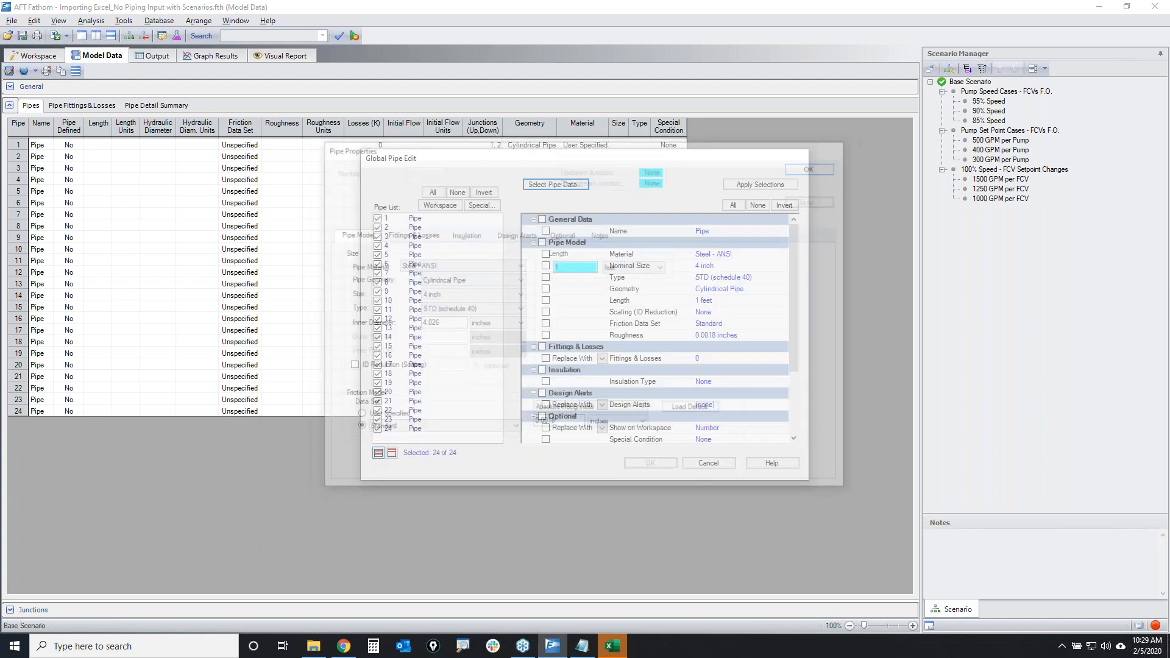
Apply all Pipe Model parameters to the 24 selected pipes and accept the global edit
left_click(543, 243)
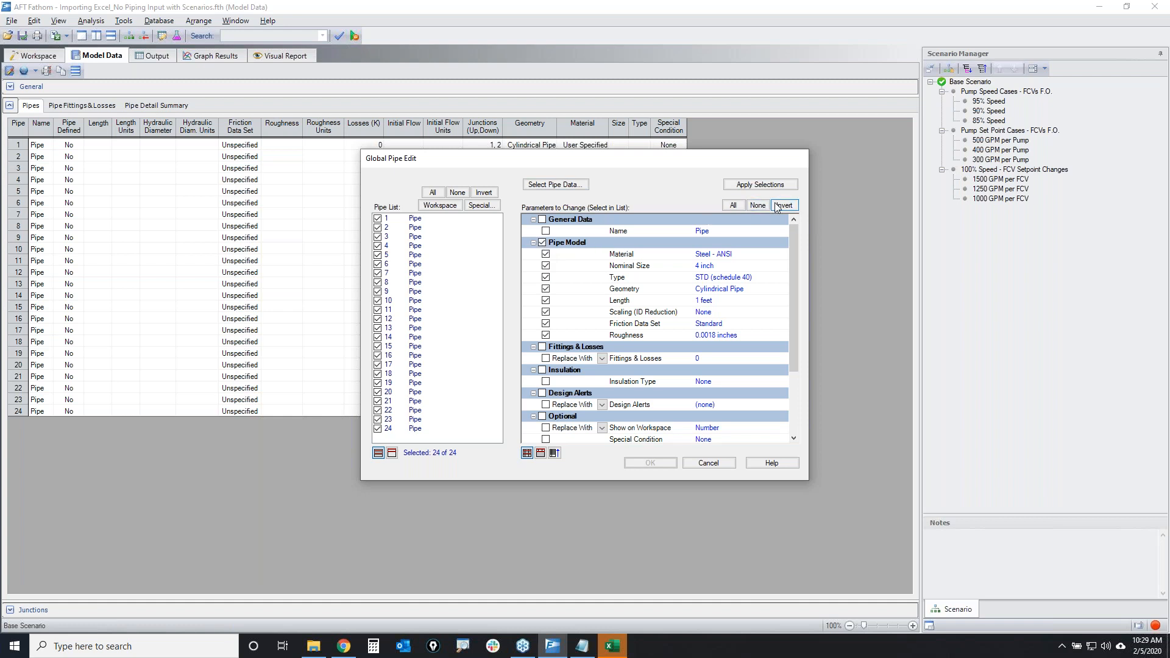
left_click(760, 185)
left_click(619, 369)
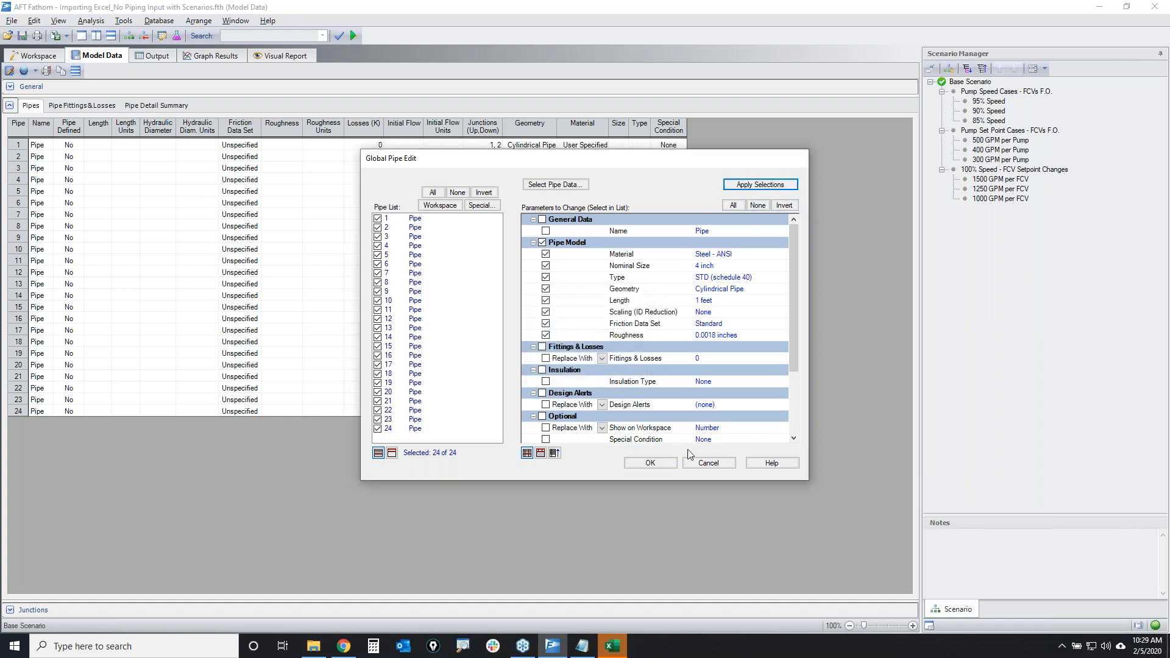
left_click(631, 467)
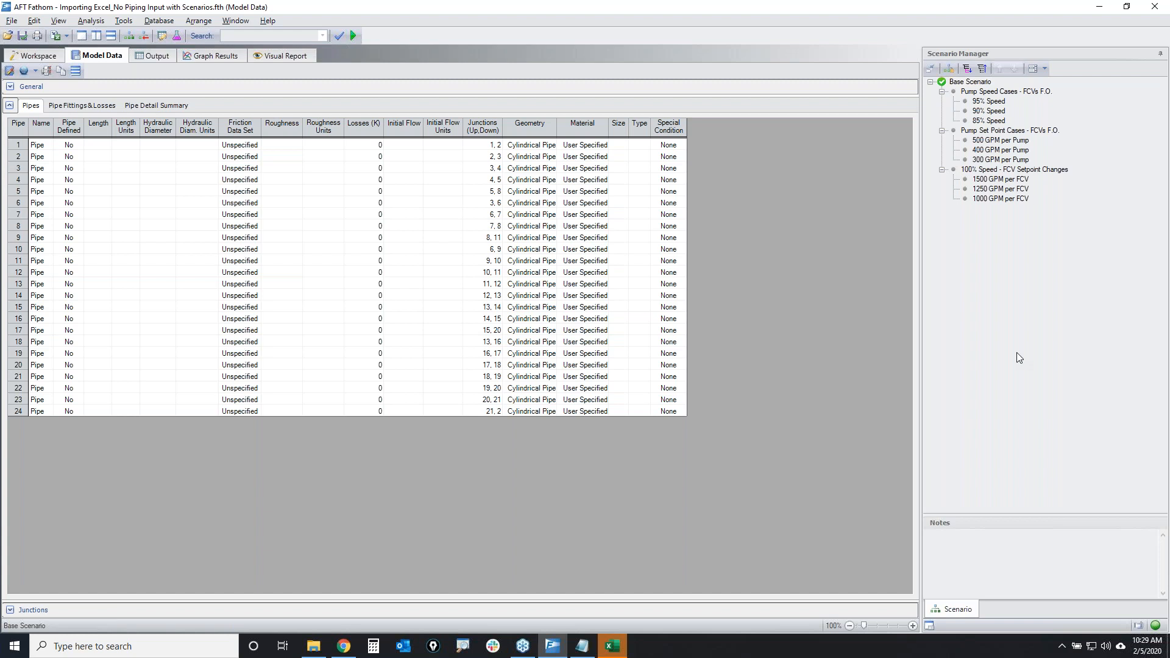
Circle the blank pipe data columns, clear the markings and refresh the pipe table by revisiting the workspace
mouse_move(103, 150)
left_mouse_down()
mouse_move(130, 140)
mouse_move(95, 181)
mouse_move(134, 169)
left_mouse_up()
mouse_move(332, 81)
left_mouse_down()
mouse_move(154, 153)
mouse_move(138, 192)
left_mouse_up()
left_click_drag(105, 148, 198, 160)
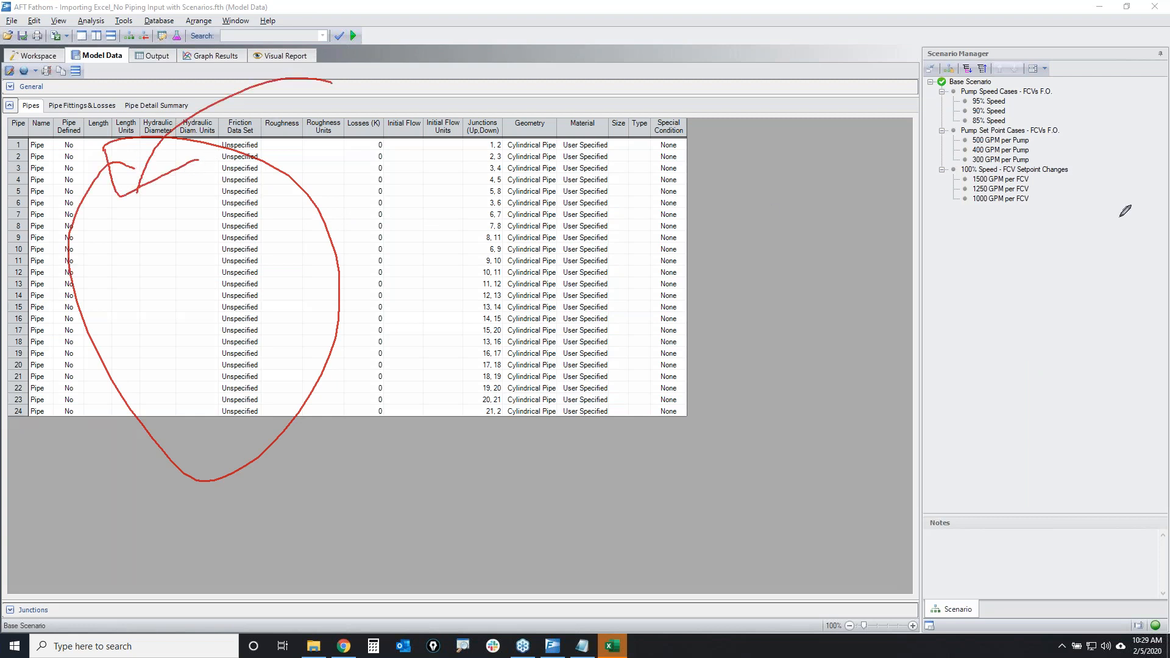
key("Escape")
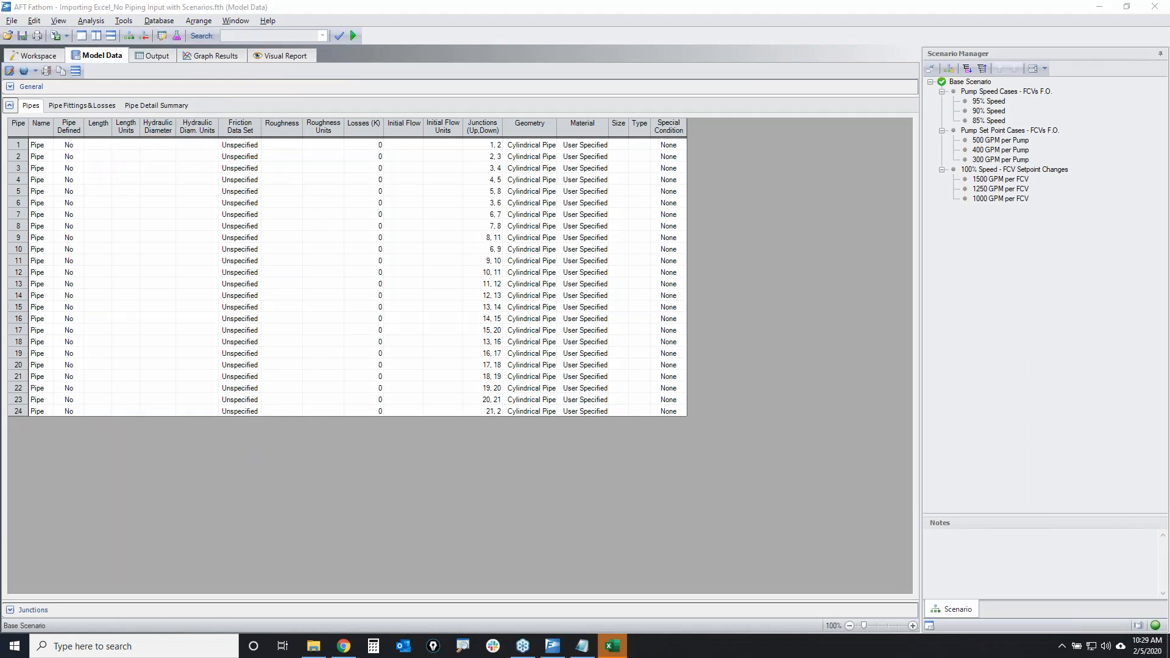
left_click(42, 57)
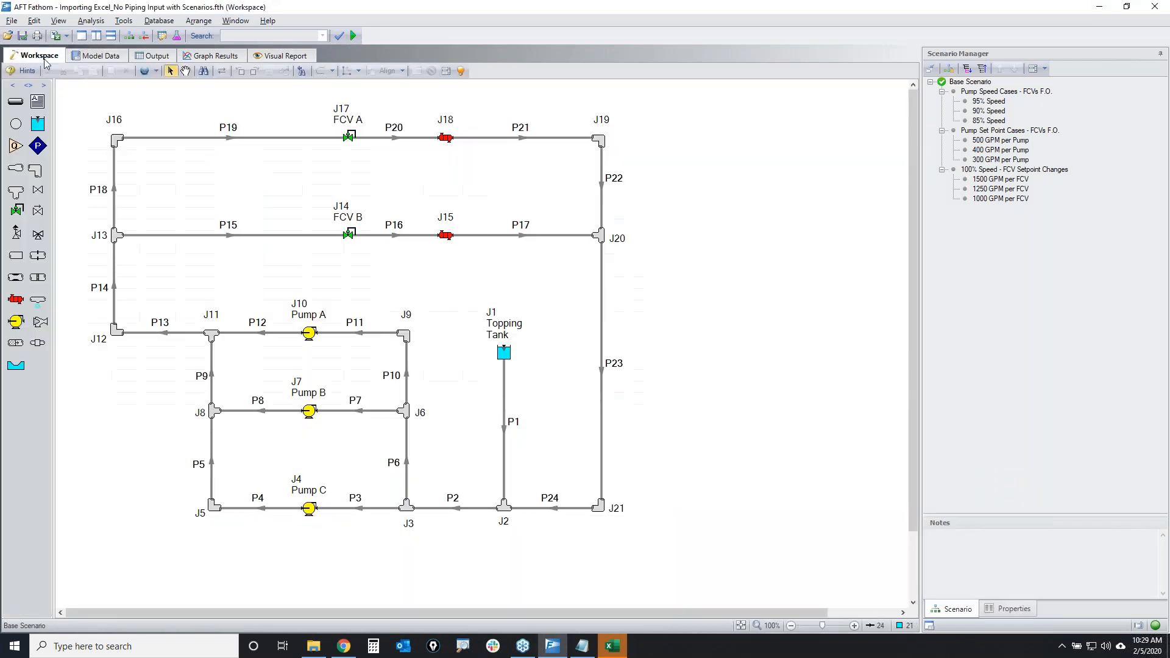
left_click(88, 57)
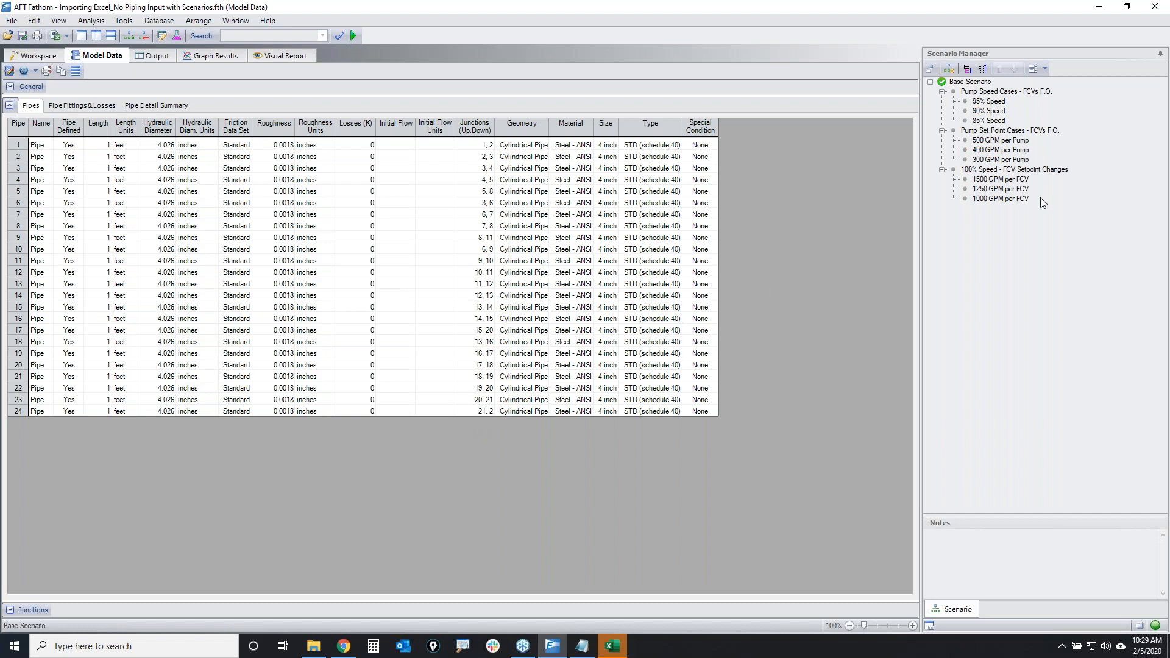
Highlight the Length, Length Units, Material, Size and Type columns of the pipe table in turn
left_click(98, 127)
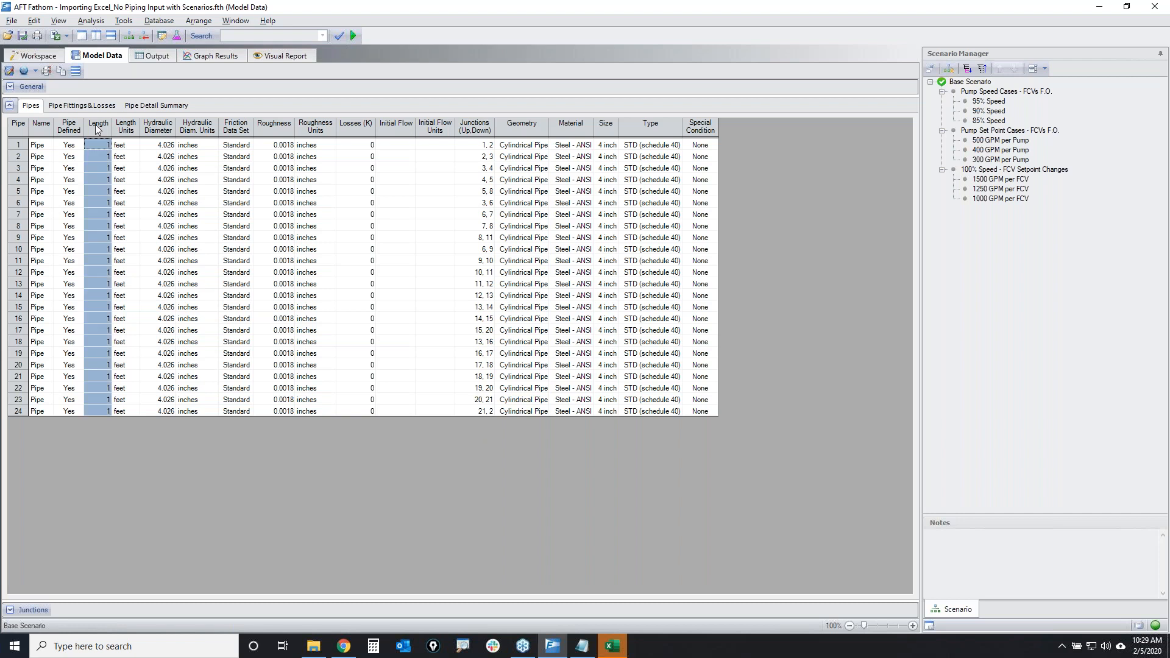
left_click(133, 127)
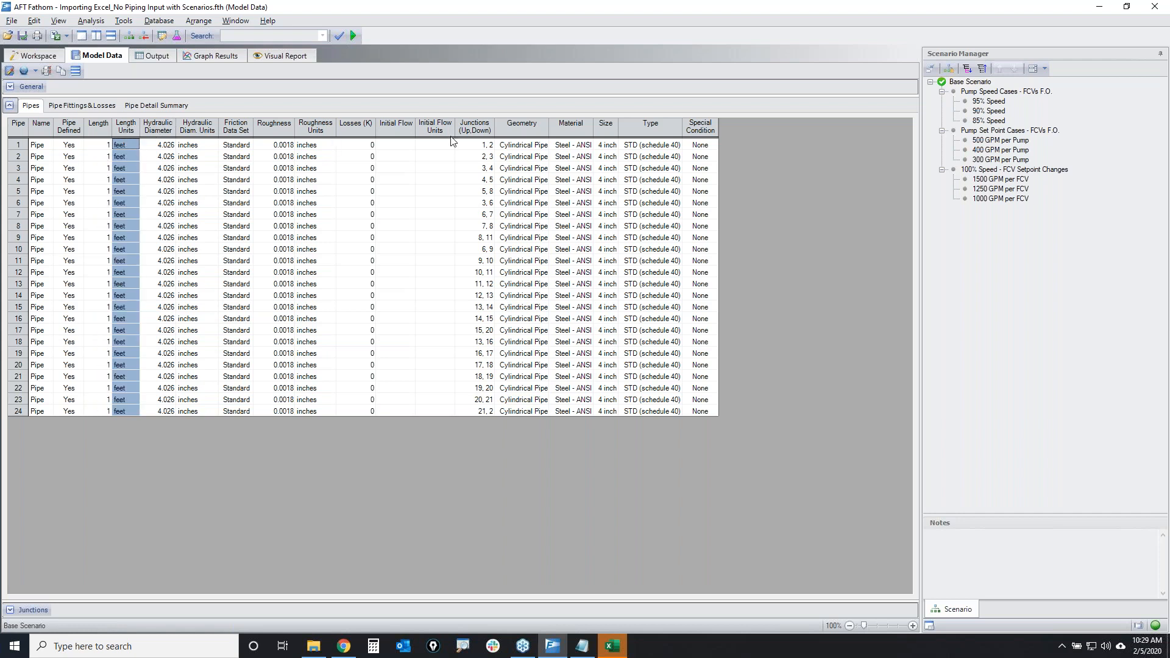
left_click(573, 126)
left_click(602, 129)
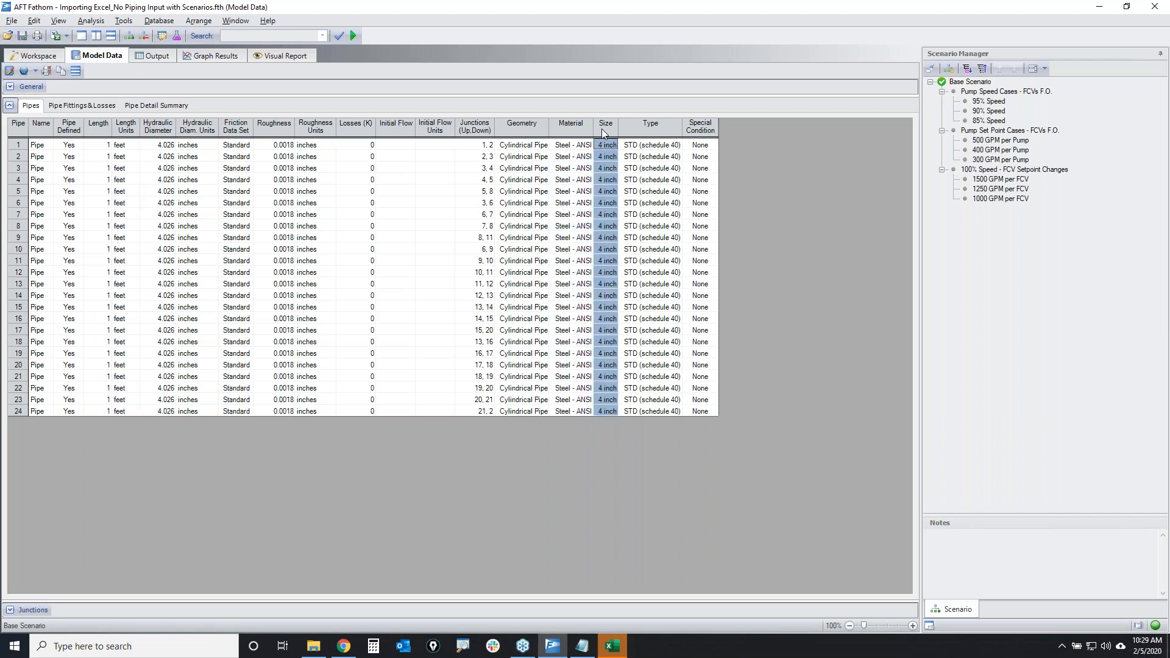
left_click(639, 126)
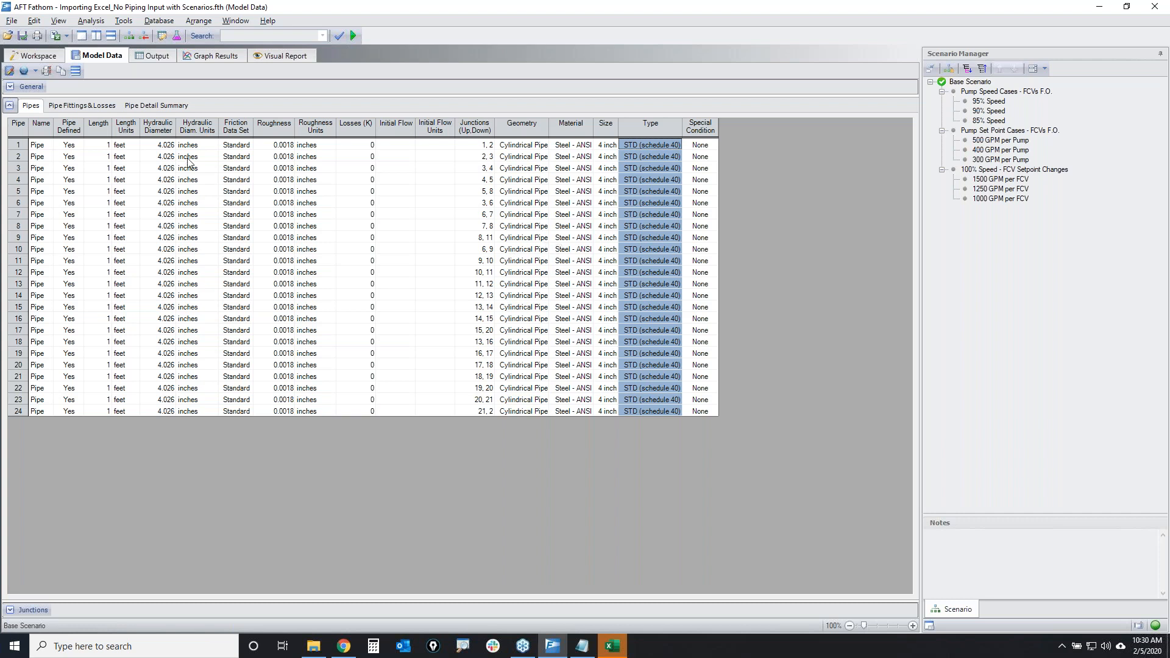
Return to the workspace, circle the Base Scenario and all its child scenarios, and clear the markings
left_click(34, 56)
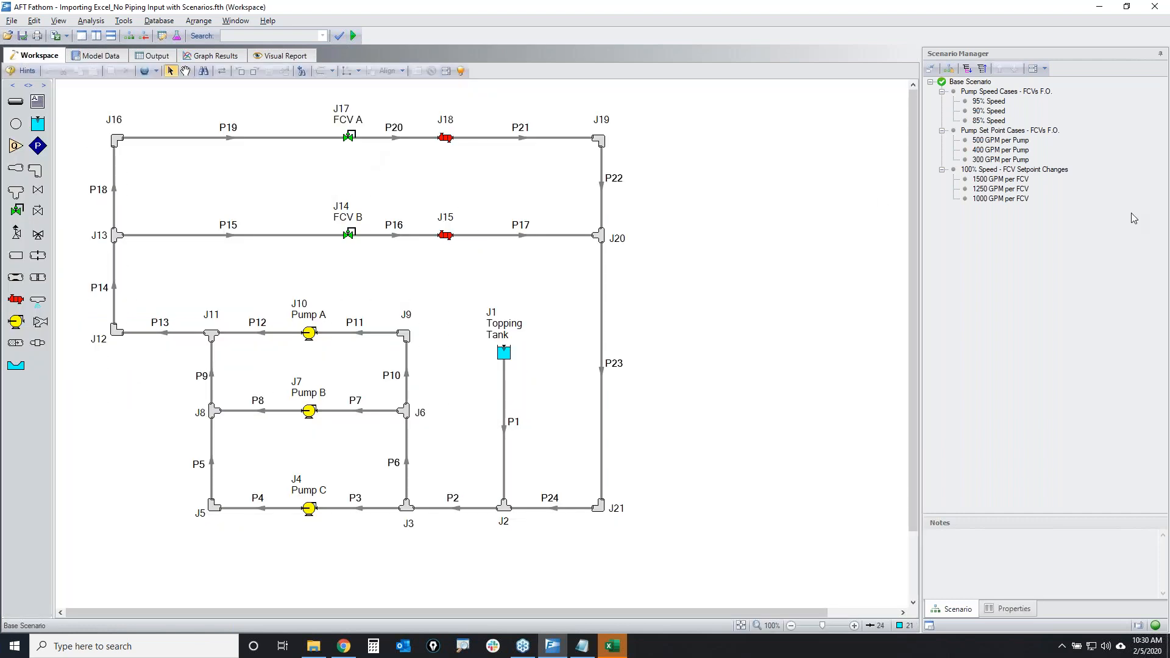
mouse_move(871, 77)
left_mouse_down()
mouse_move(993, 80)
mouse_move(873, 78)
left_mouse_up()
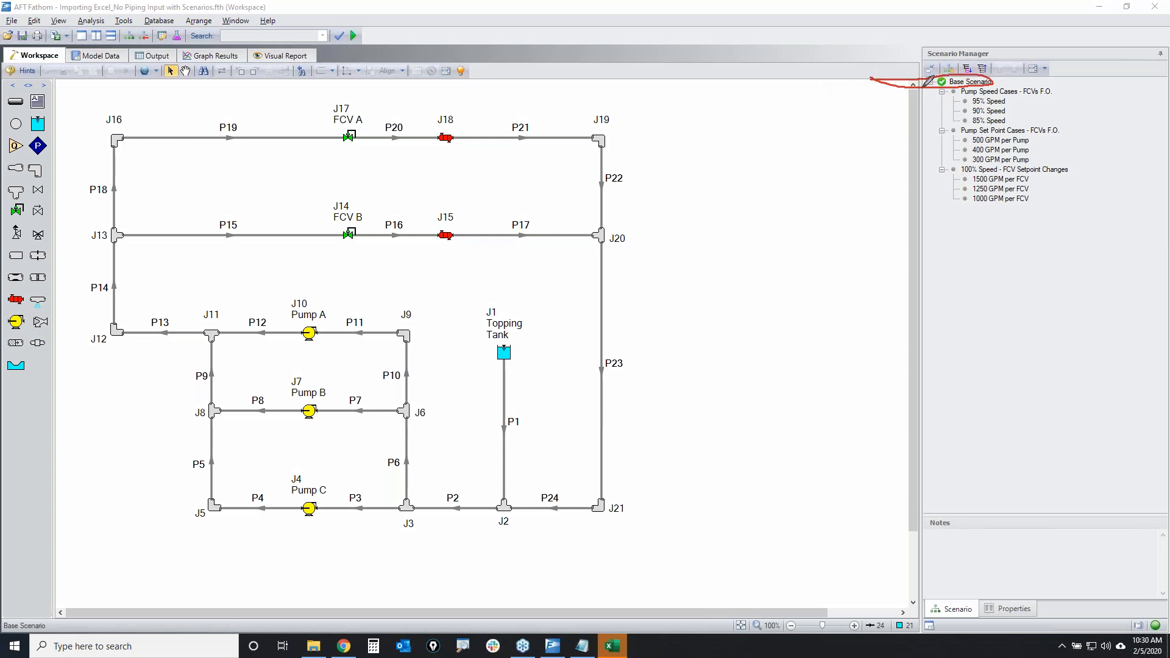
mouse_move(914, 93)
left_mouse_down()
mouse_move(882, 158)
mouse_move(918, 144)
mouse_move(920, 156)
left_mouse_up()
mouse_move(970, 88)
left_mouse_down()
mouse_move(931, 128)
mouse_move(1000, 201)
mouse_move(1042, 84)
mouse_move(948, 98)
left_mouse_up()
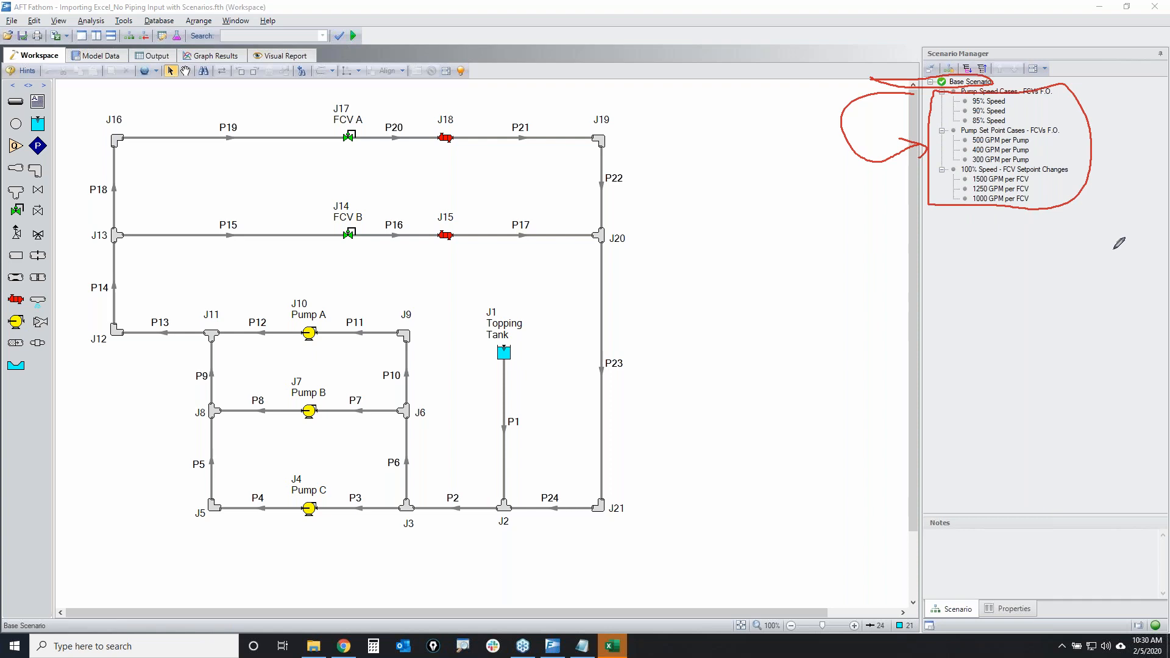
key("Escape")
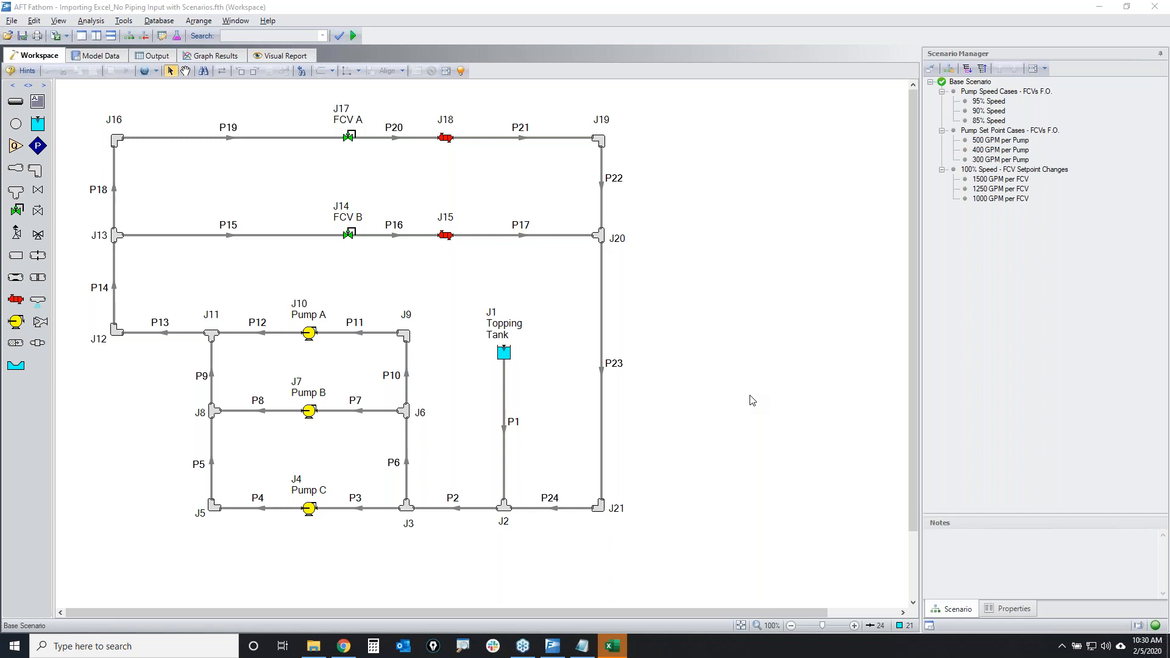
Open the help index, look up "impor", view the Import Excel Change Data topic and close the help
left_click(266, 21)
left_click(309, 36)
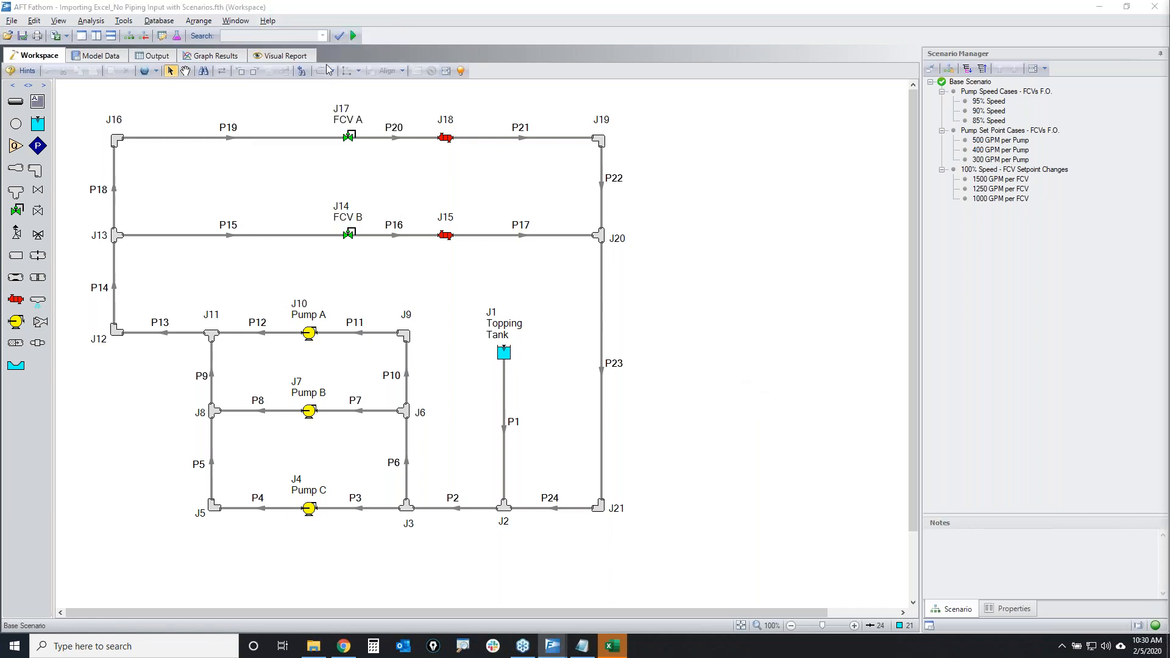
left_click_drag(1169, 44, 689, 2)
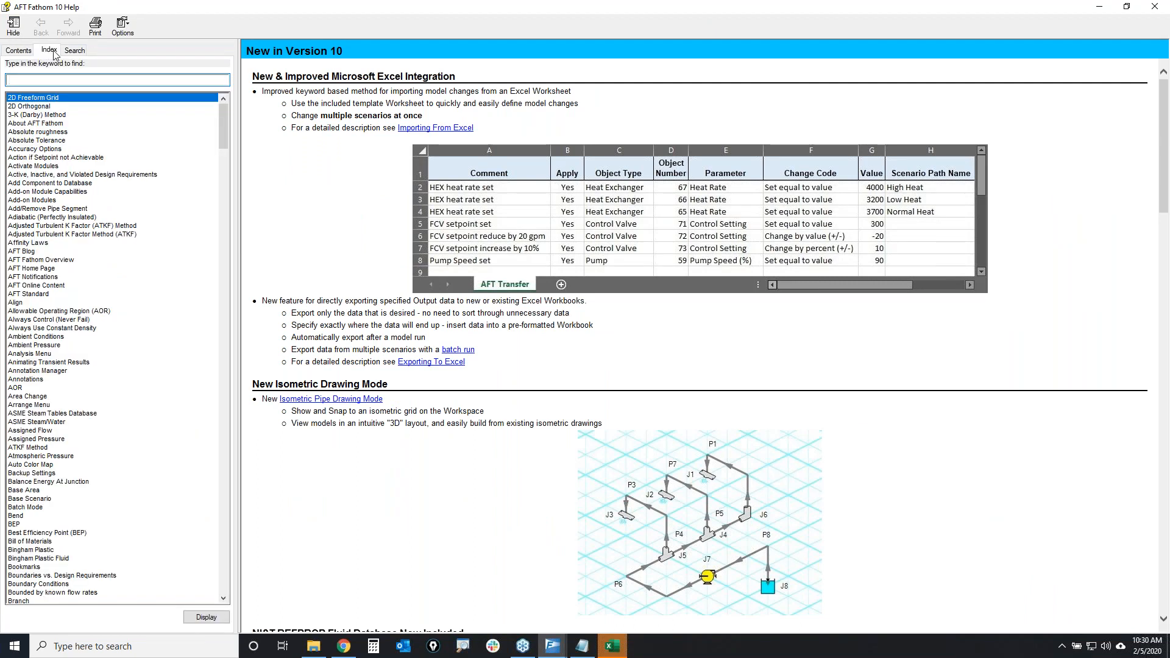
type("impor")
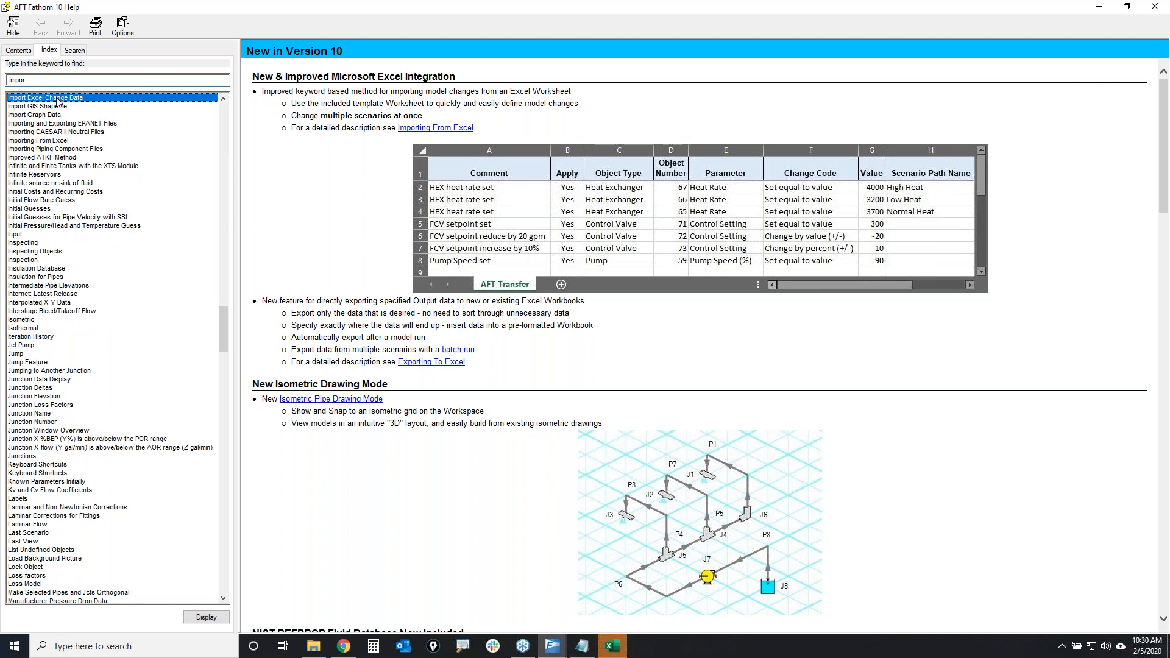
double_click(61, 98)
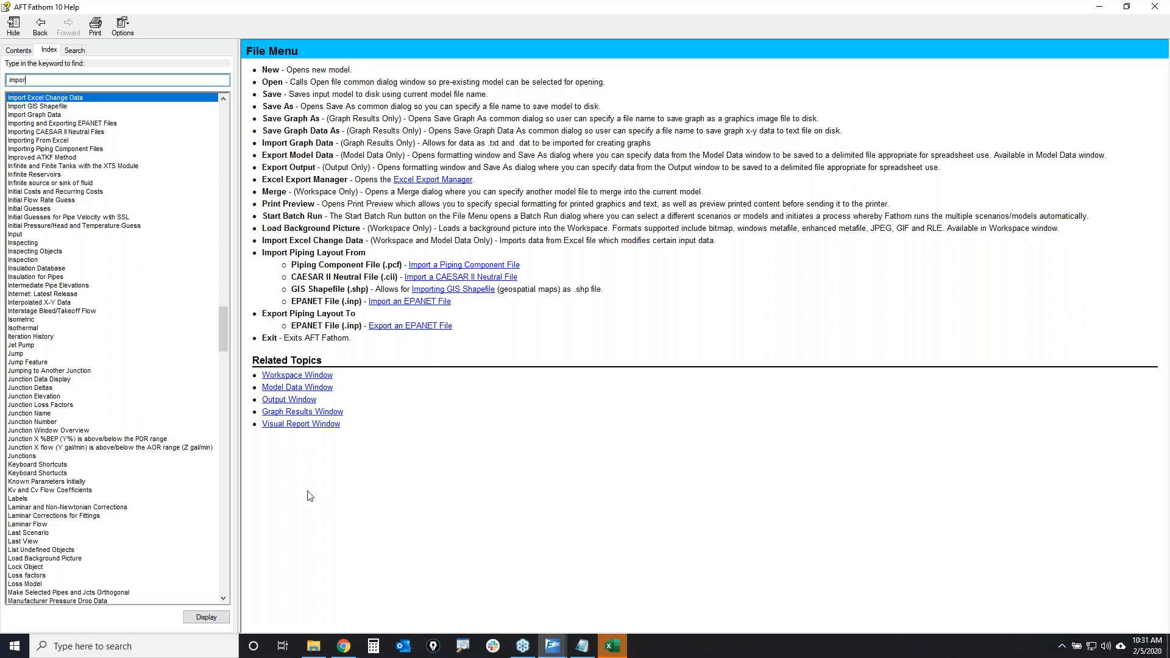
left_click(78, 107)
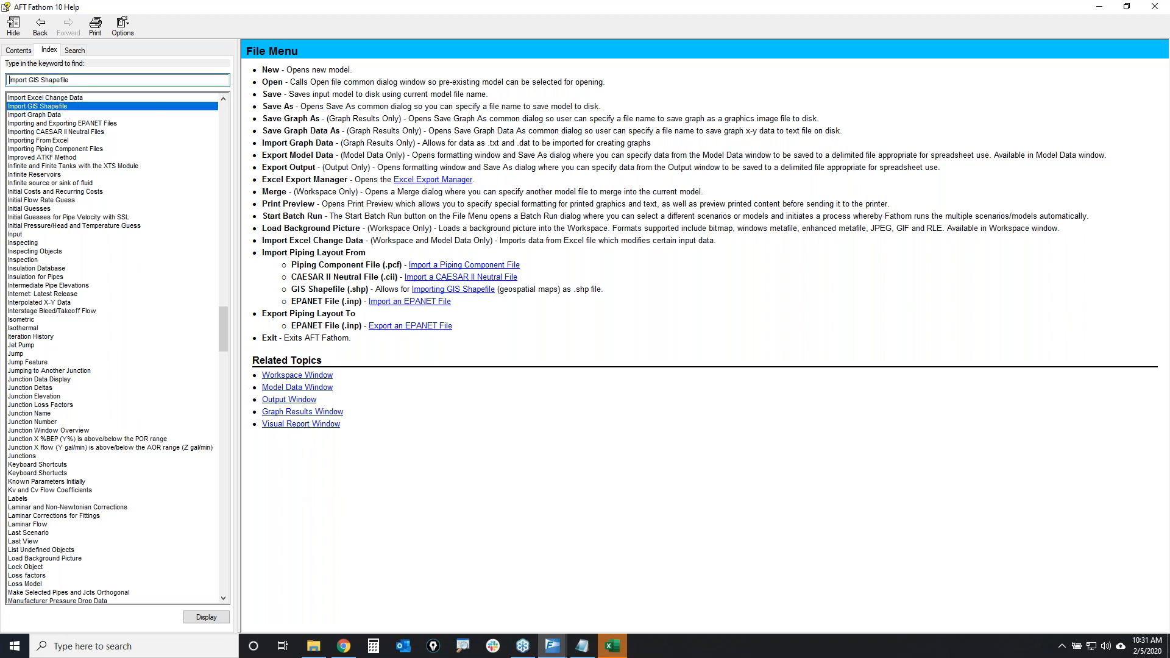
left_click(77, 98)
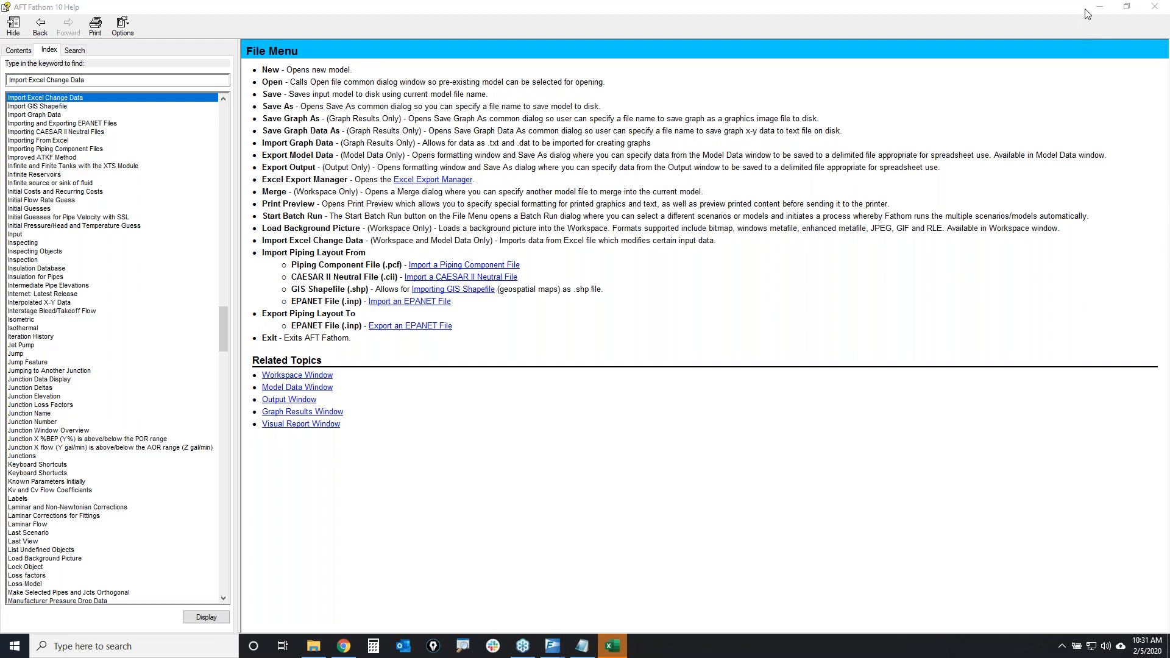
left_click(1155, 6)
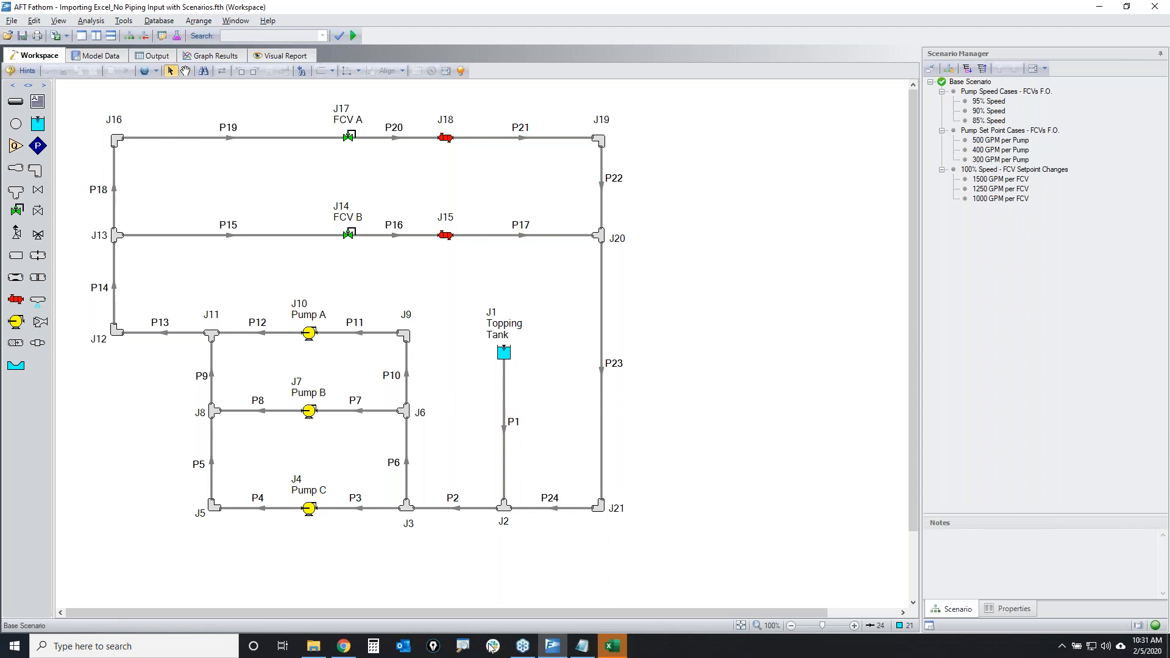
Switch to File Explorer and open the AFT Products\AFT Fathom 10 folder on the C: drive
left_click(711, 649)
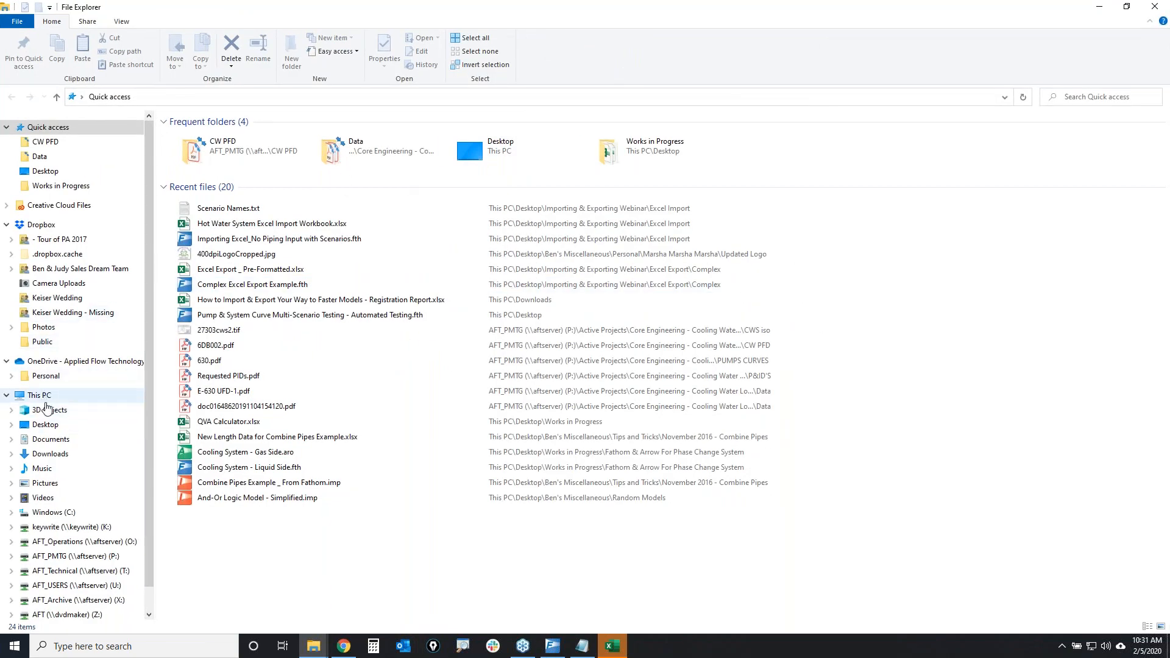
left_click(39, 395)
left_click(256, 232)
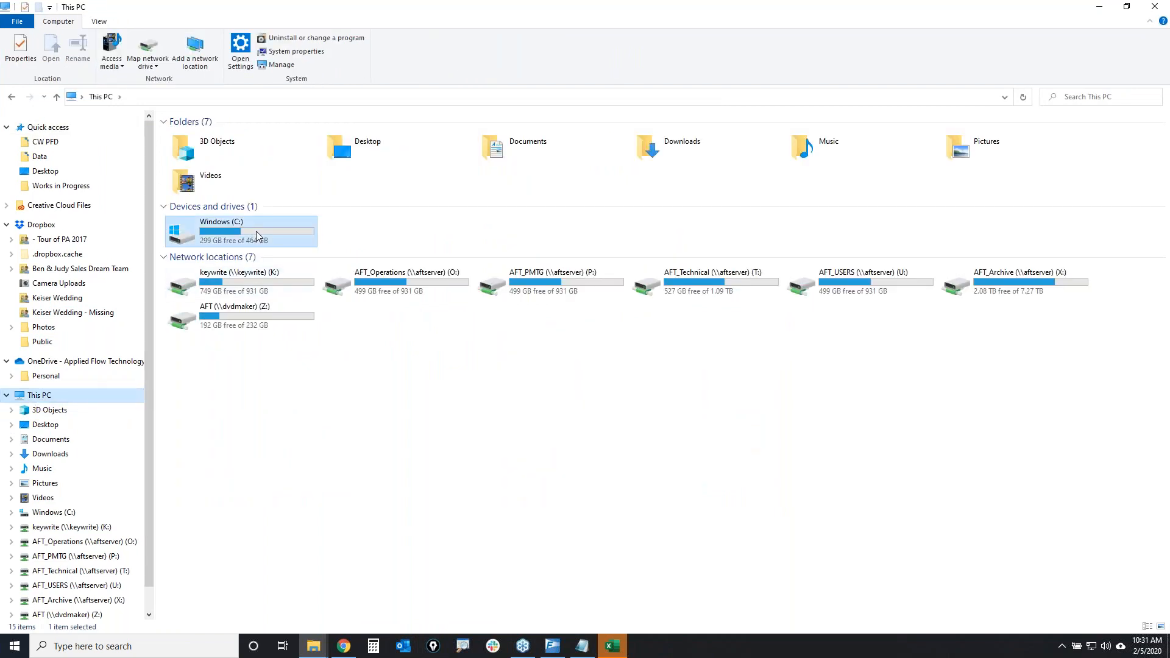
double_click(256, 232)
double_click(220, 164)
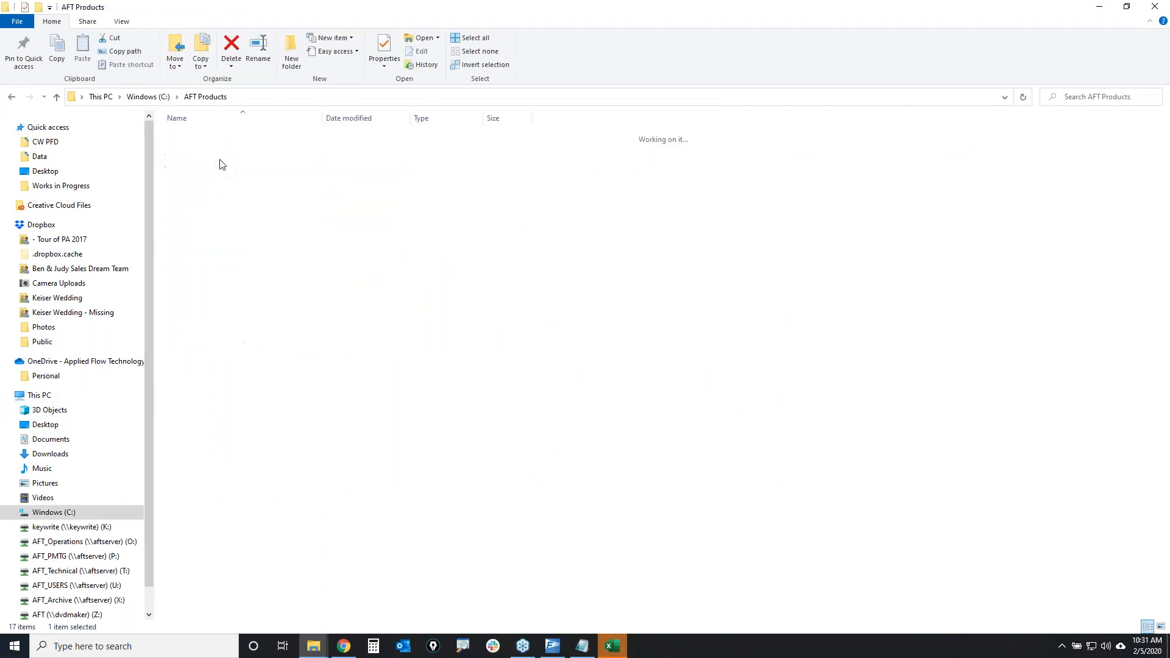
double_click(222, 214)
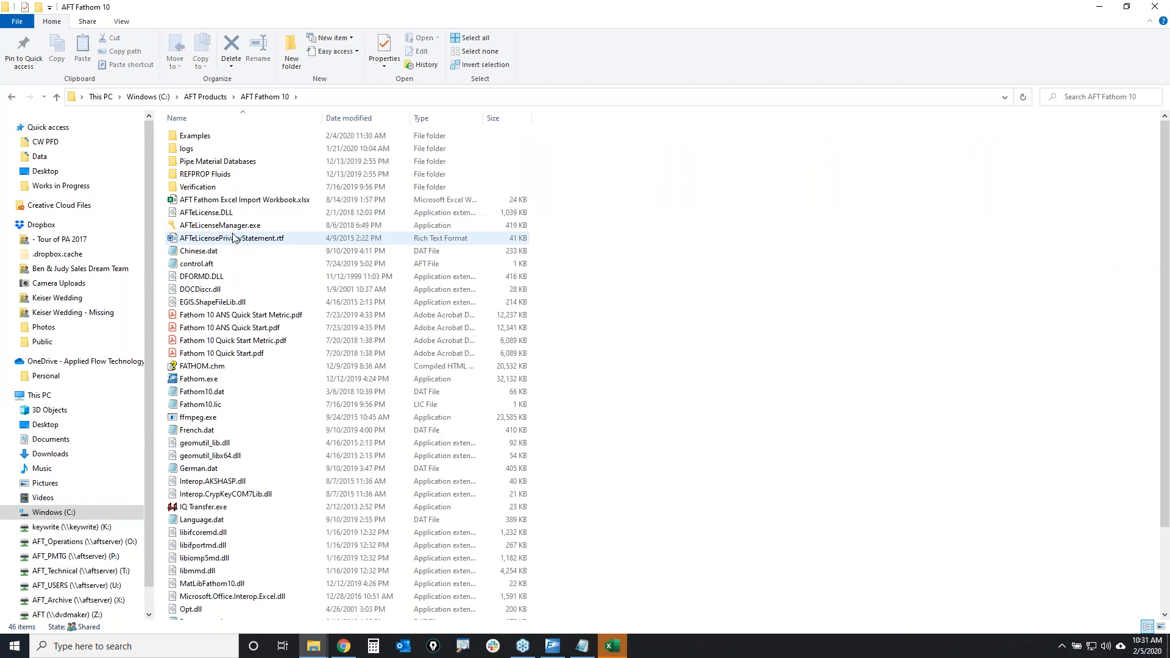
Mark AFT Fathom Excel Import Workbook.xlsx and its AFT Fathom 10 folder path with pen strokes, and clear the markings
left_click(281, 203)
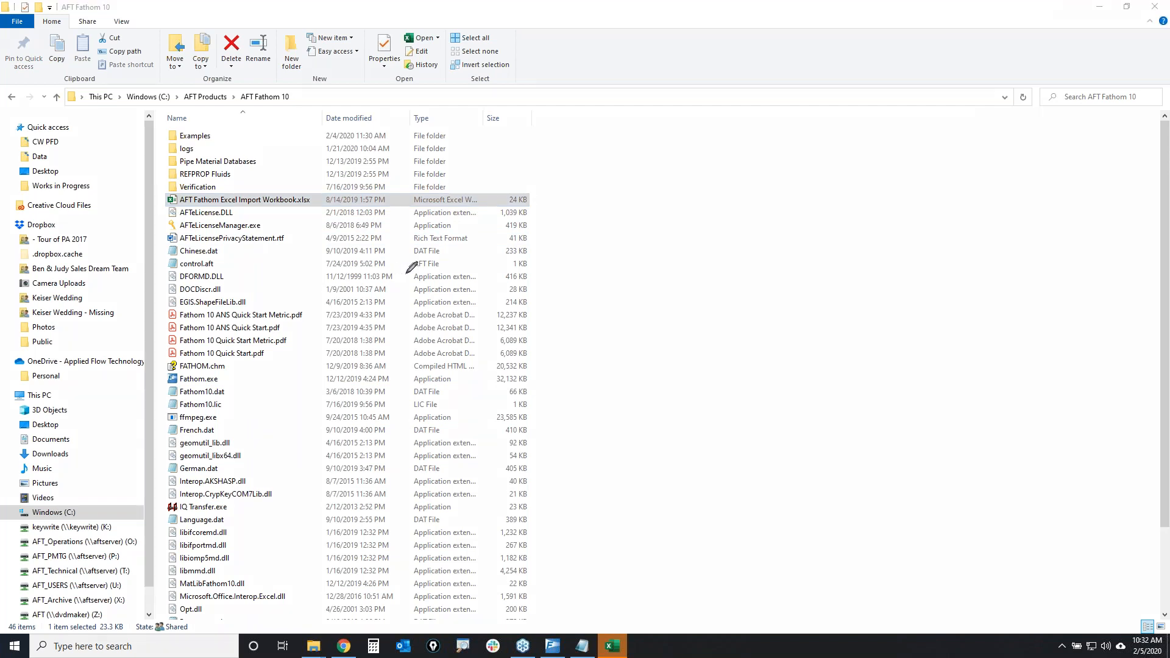
left_click_drag(178, 169, 405, 249)
mouse_move(412, 161)
left_mouse_down()
mouse_move(139, 214)
mouse_move(219, 189)
mouse_move(189, 194)
left_mouse_up()
left_click_drag(214, 97, 286, 92)
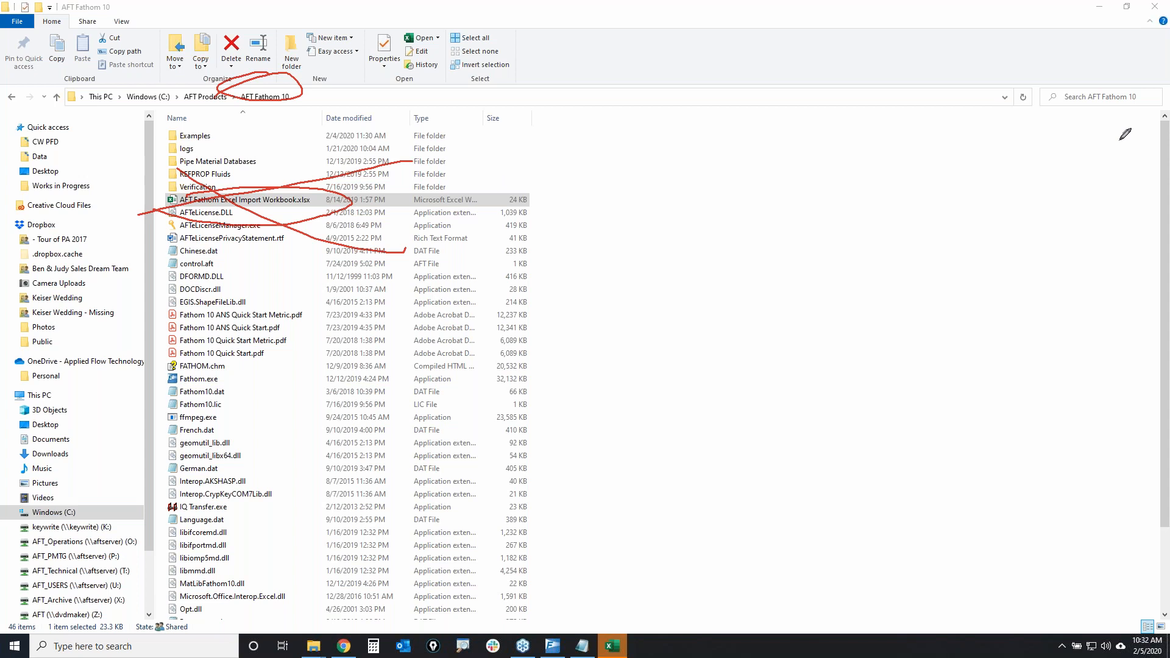
key("Escape")
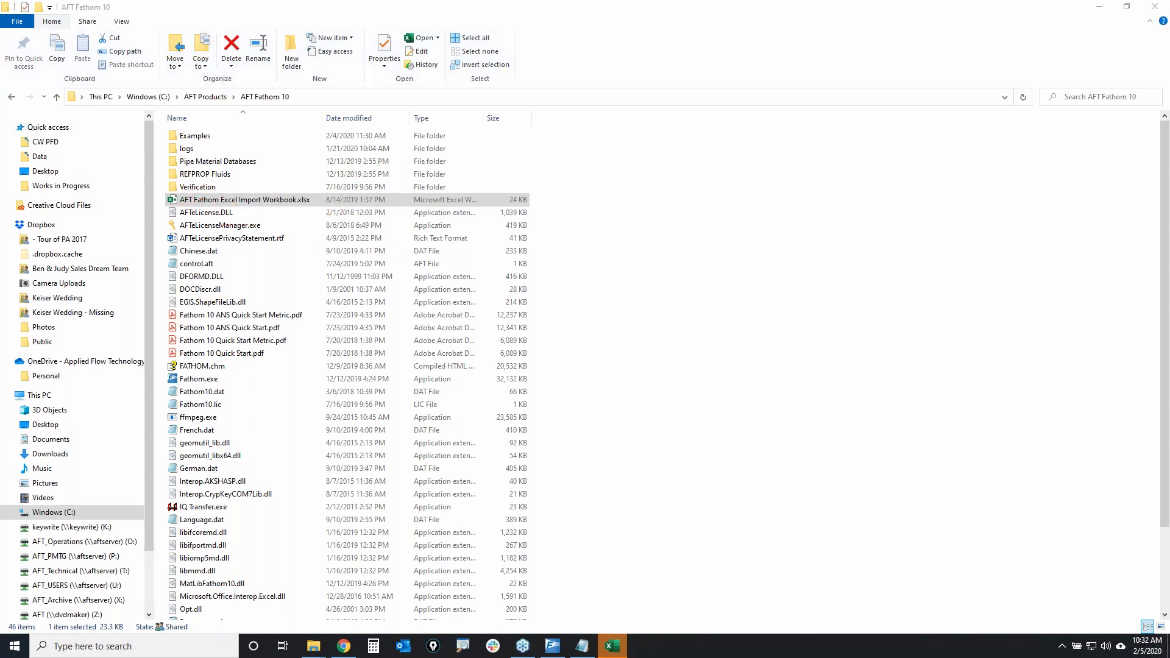
Copy AFT Fathom Excel Import Workbook.xlsx from the AFT Fathom 10 folder to the desktop
left_click(277, 203)
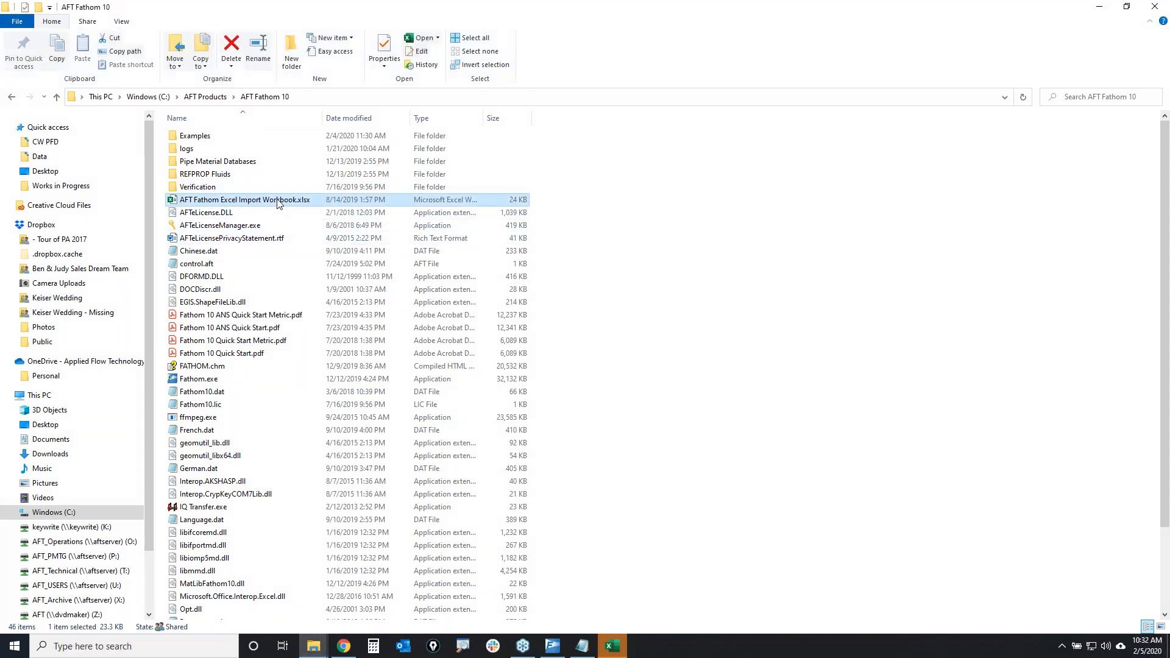
left_click(1111, 11)
left_click(1099, 8)
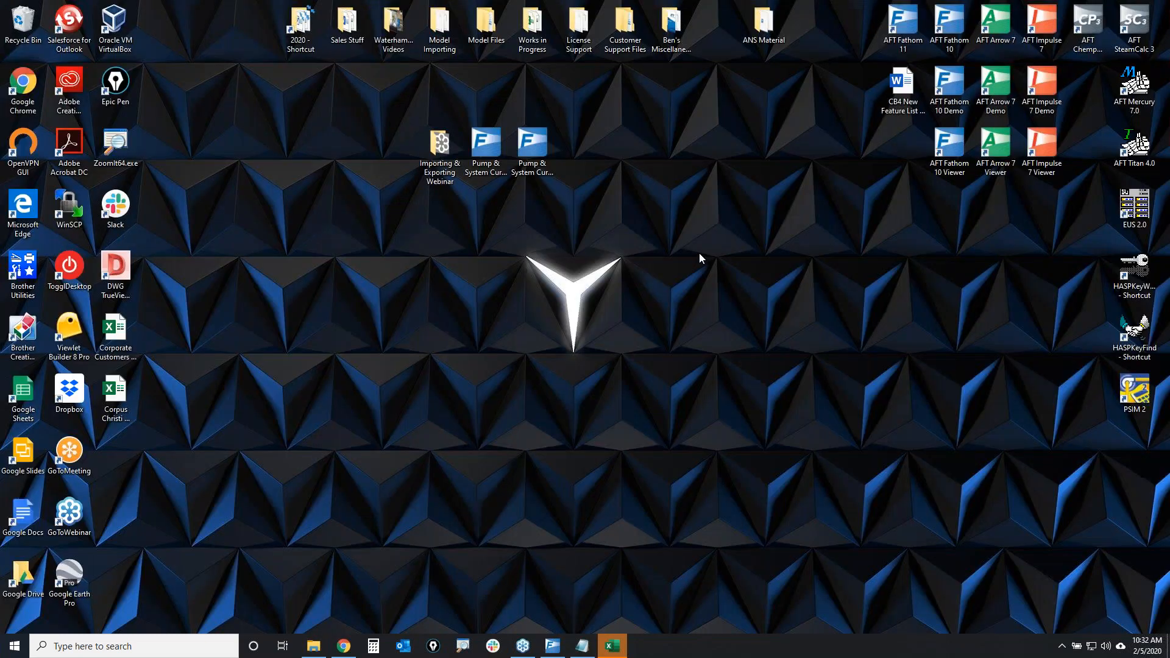
key("ctrl+v")
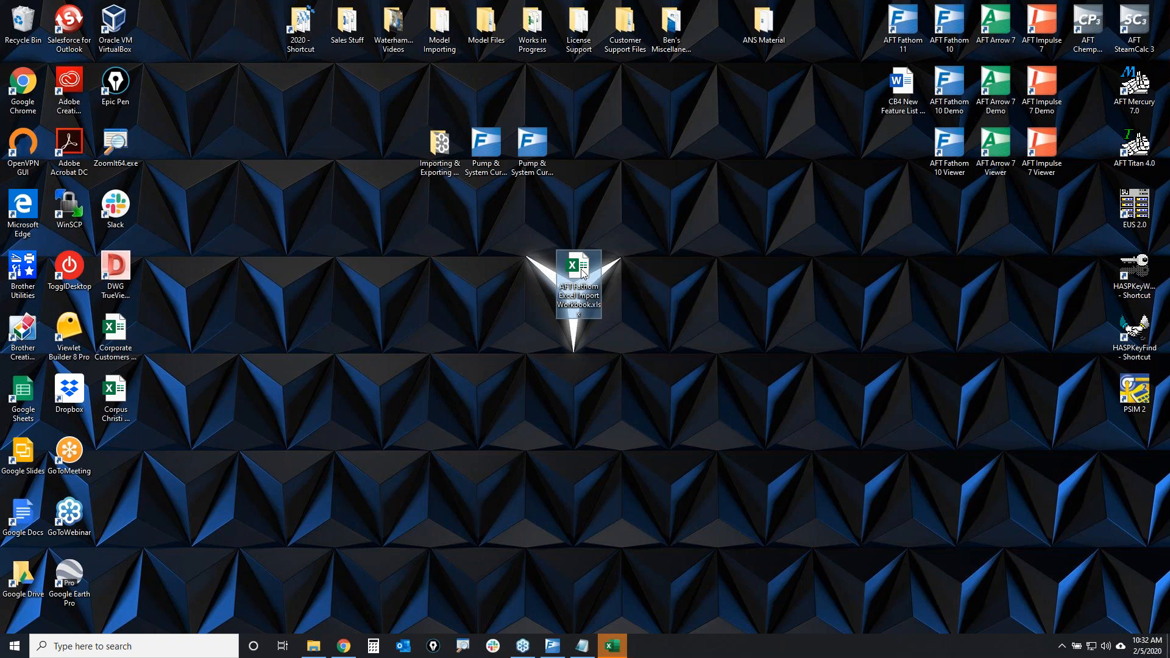
Open the desktop copy of the import workbook in Excel, circle its example change rows and clear the marking
double_click(579, 289)
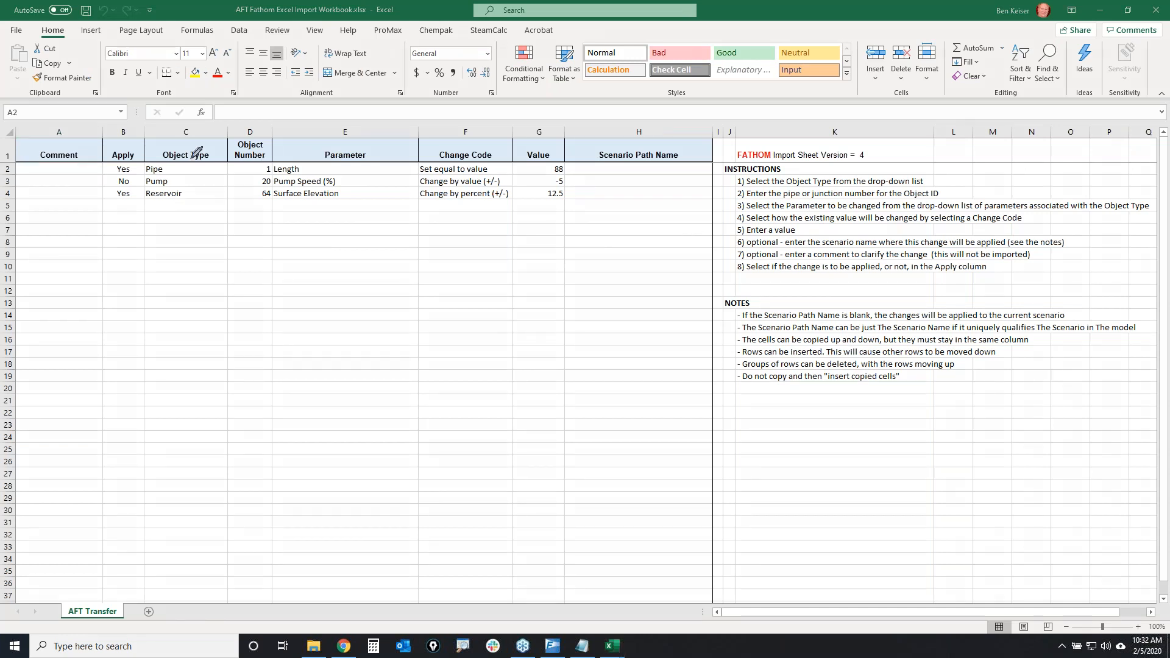
mouse_move(58, 163)
left_mouse_down()
mouse_move(528, 244)
mouse_move(333, 174)
mouse_move(344, 175)
left_mouse_up()
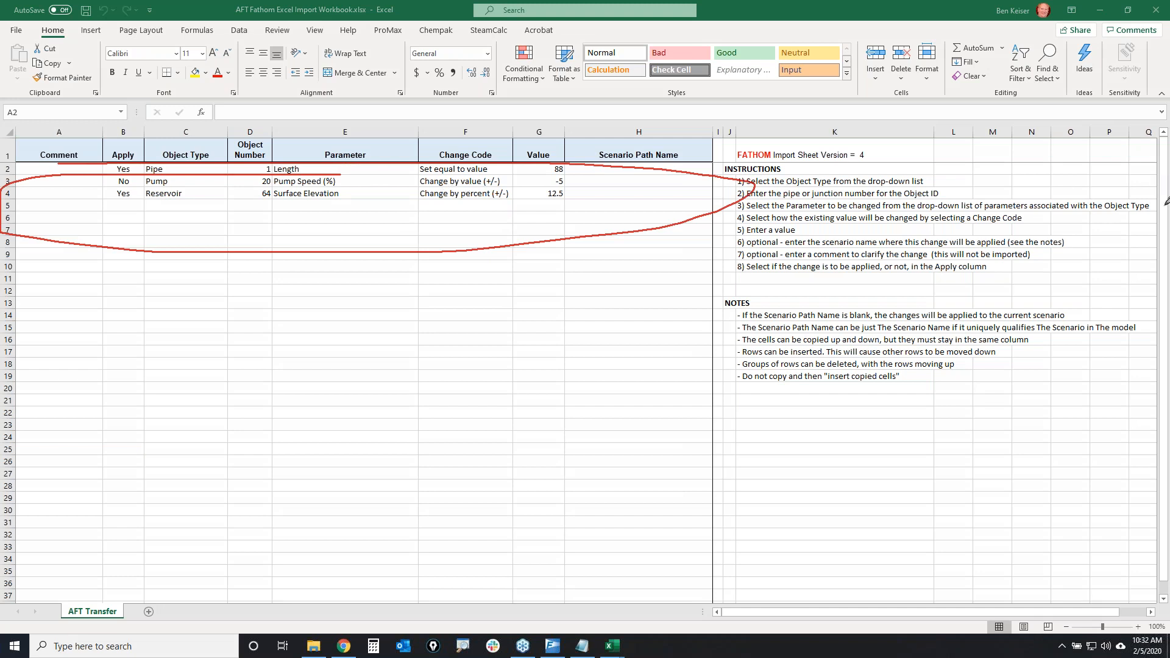
key("Escape")
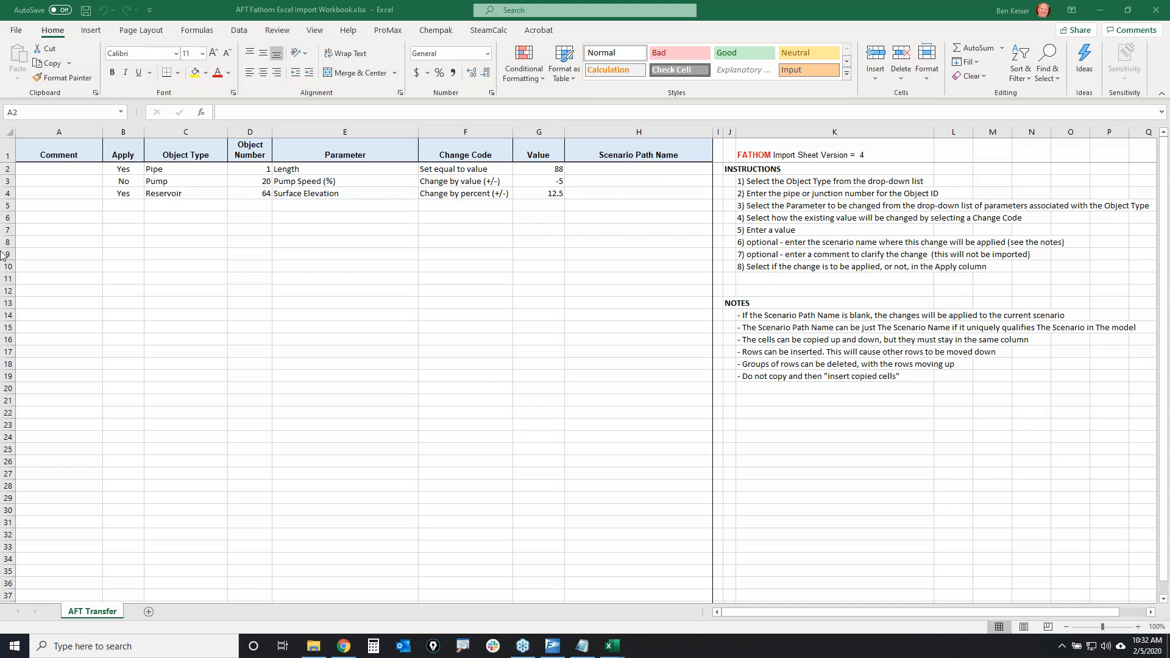
In row 5 of the AFT Transfer sheet, set Apply to Yes and Object Type to Control Valve
left_click(134, 205)
left_click(149, 206)
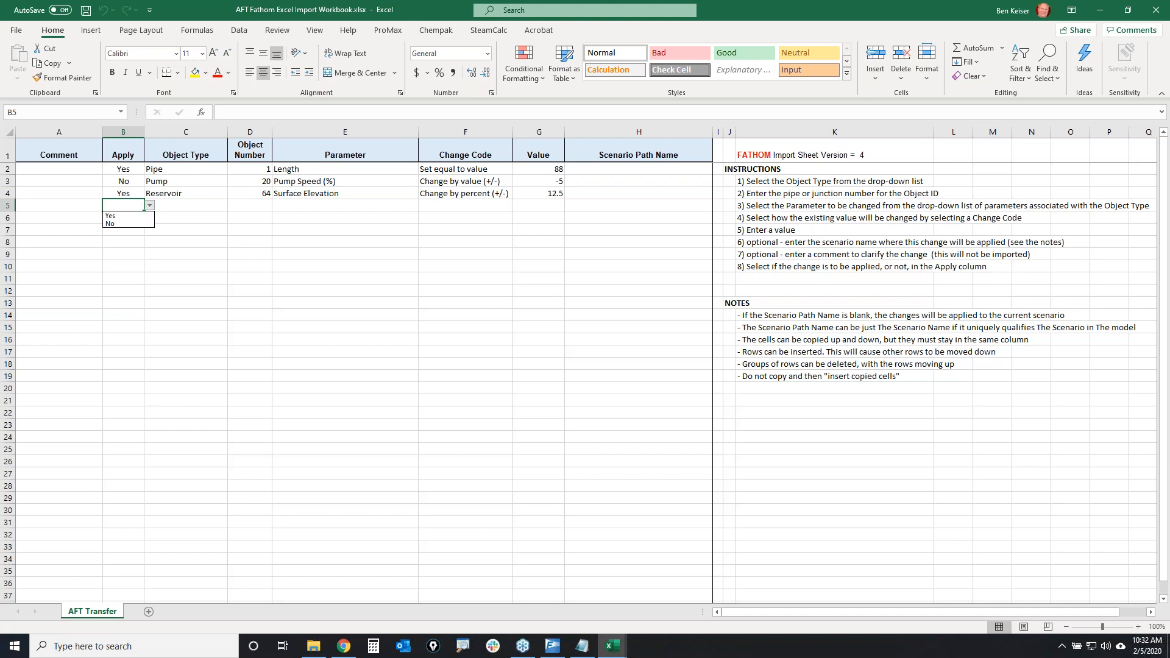
left_click(131, 216)
left_click(184, 207)
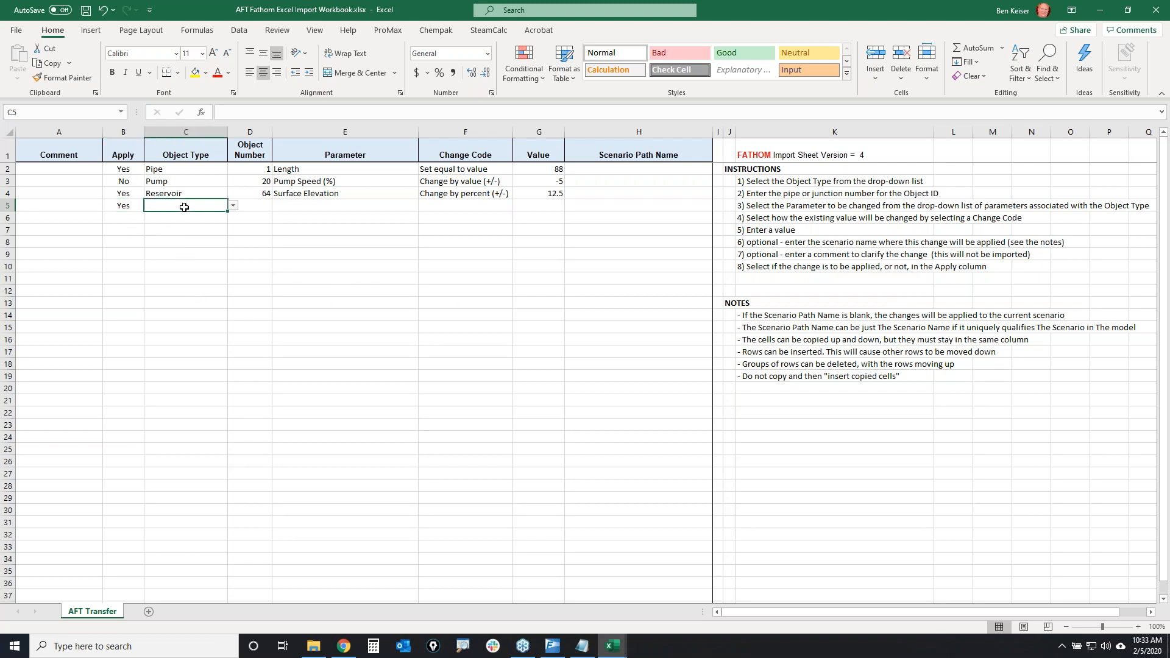
left_click(232, 207)
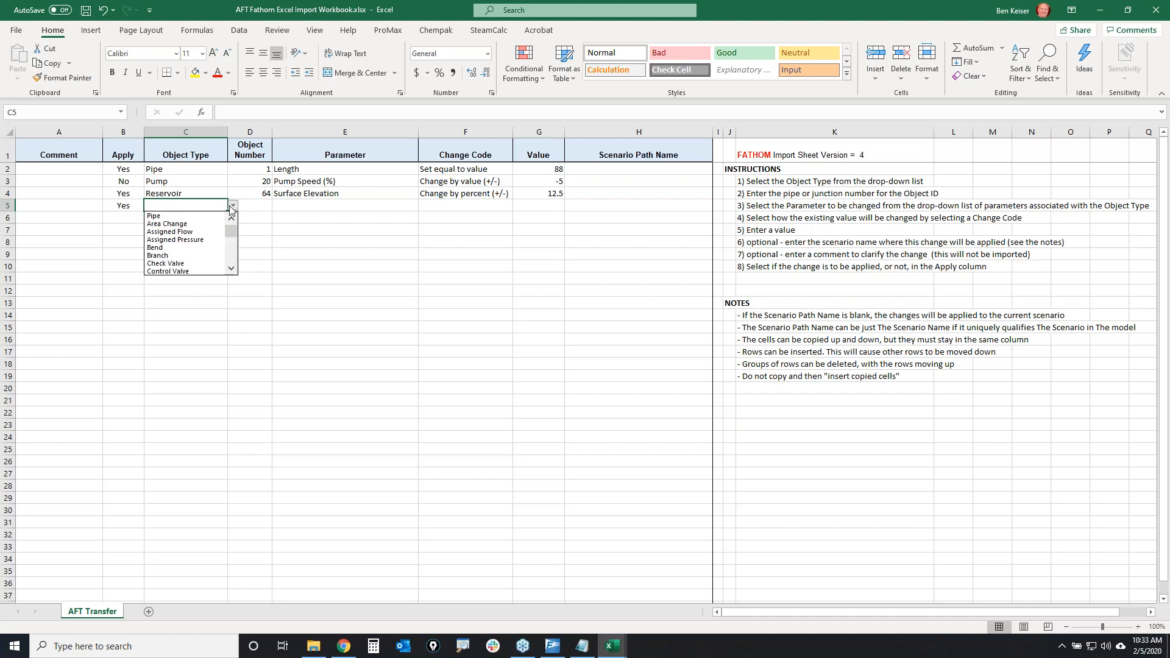
left_click(186, 271)
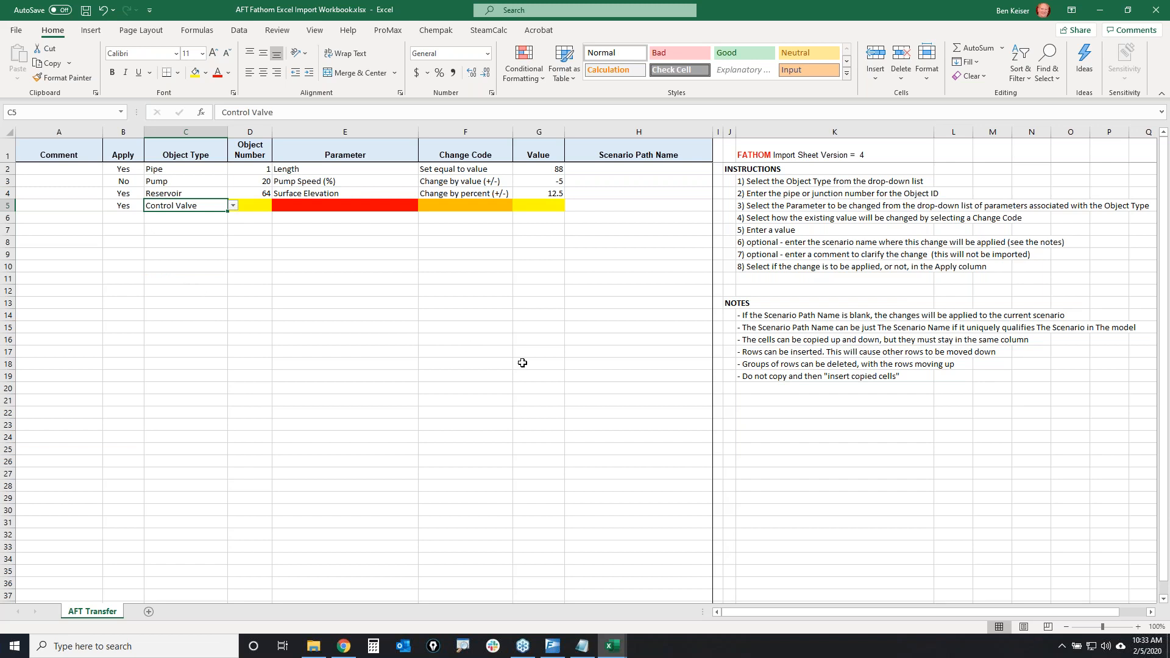
Give the Control Valve row object number 34 and choose Control Setting as its parameter
left_click(247, 207)
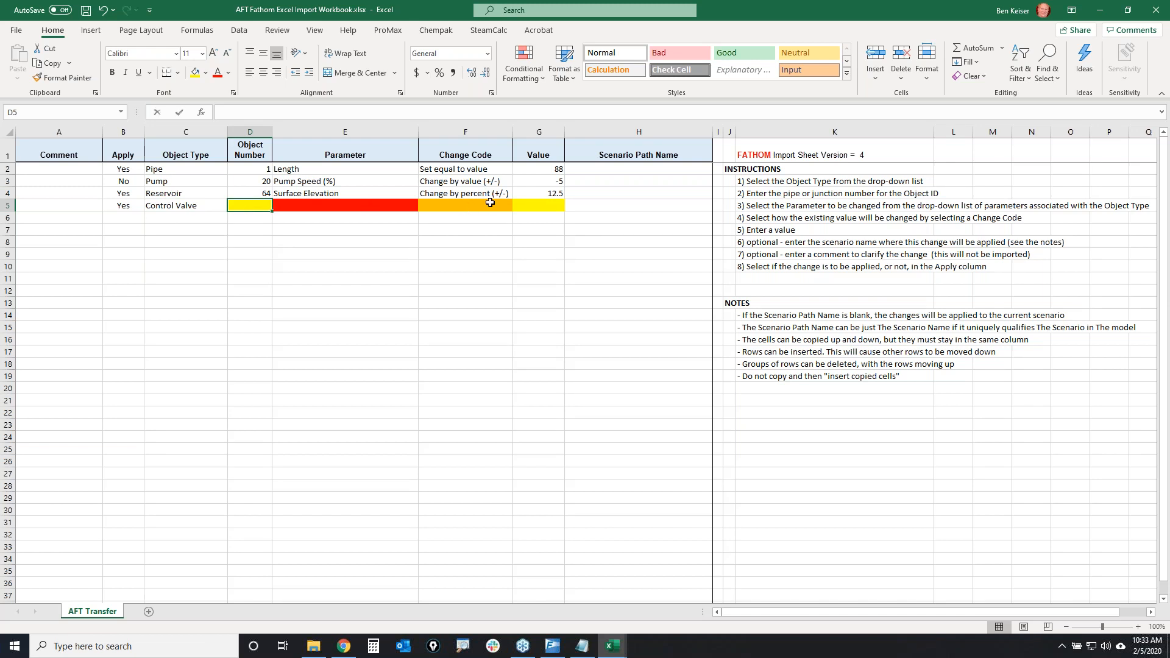
type("34")
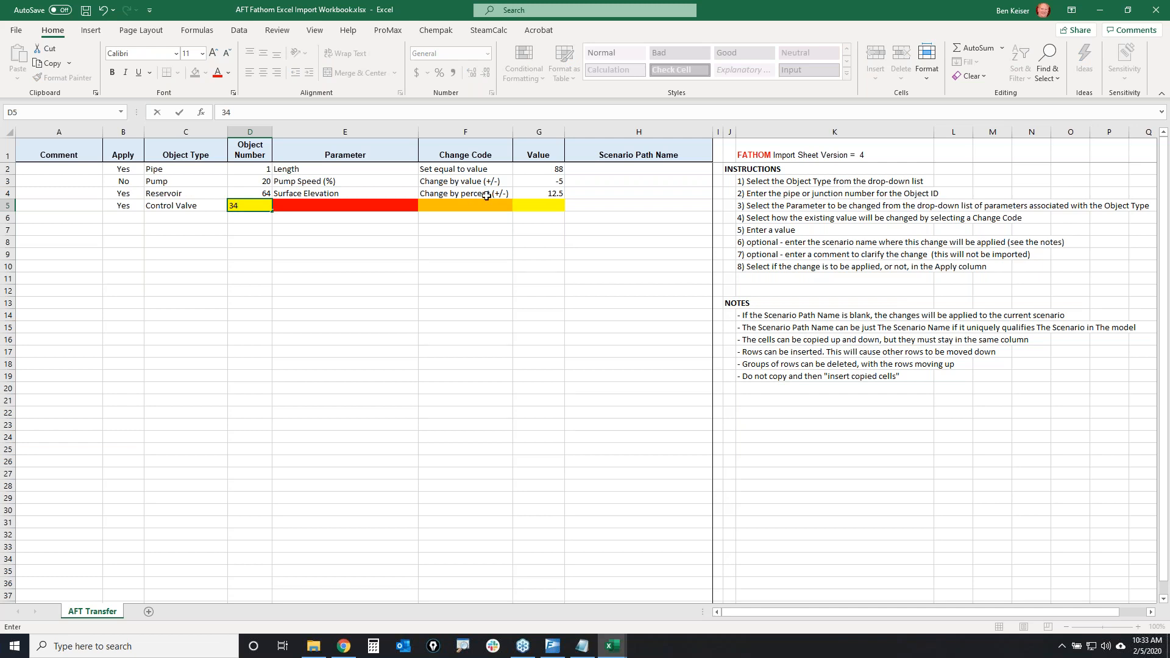
left_click(372, 207)
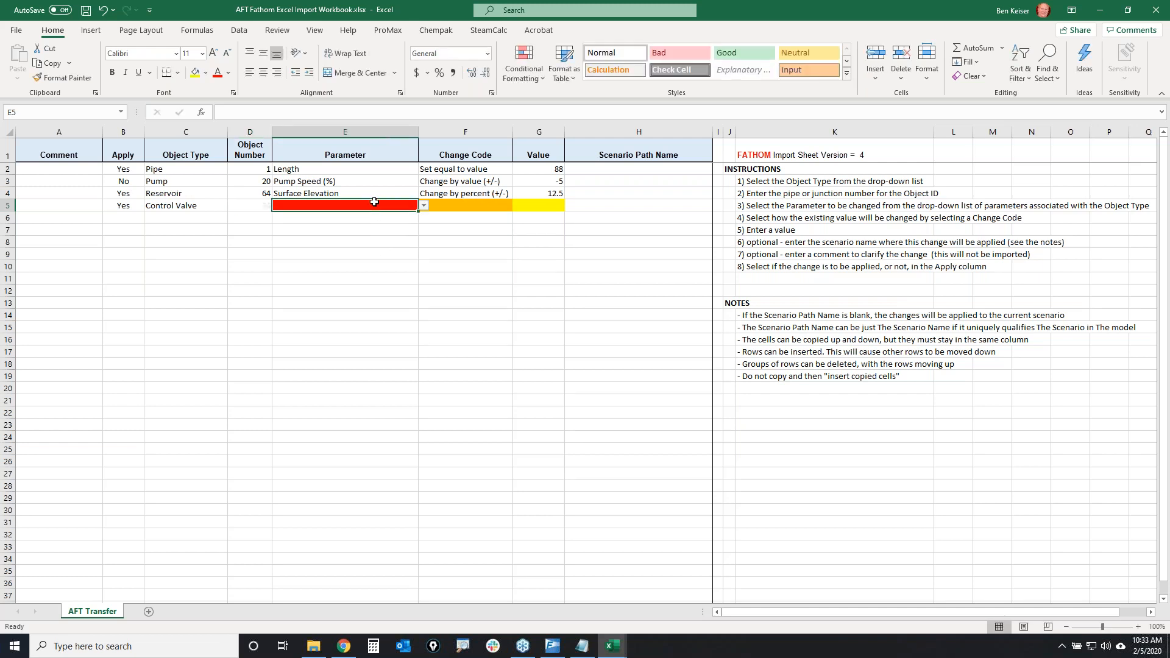
left_click(424, 206)
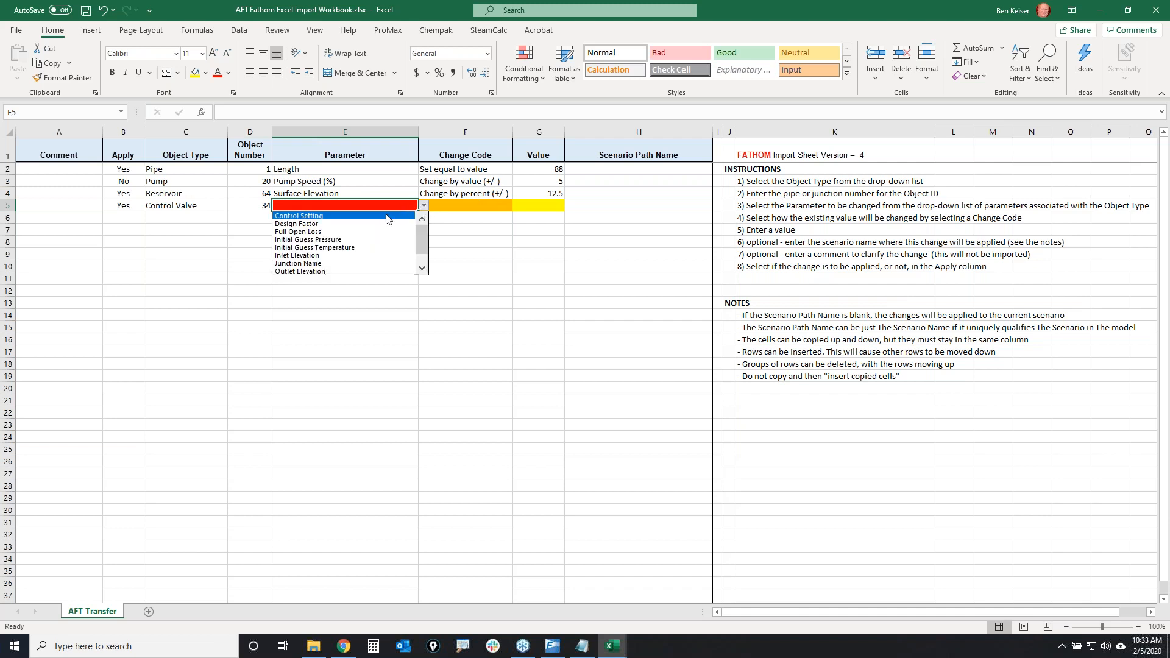
mouse_move(421, 242)
left_mouse_down()
mouse_move(424, 271)
mouse_move(420, 232)
left_mouse_up()
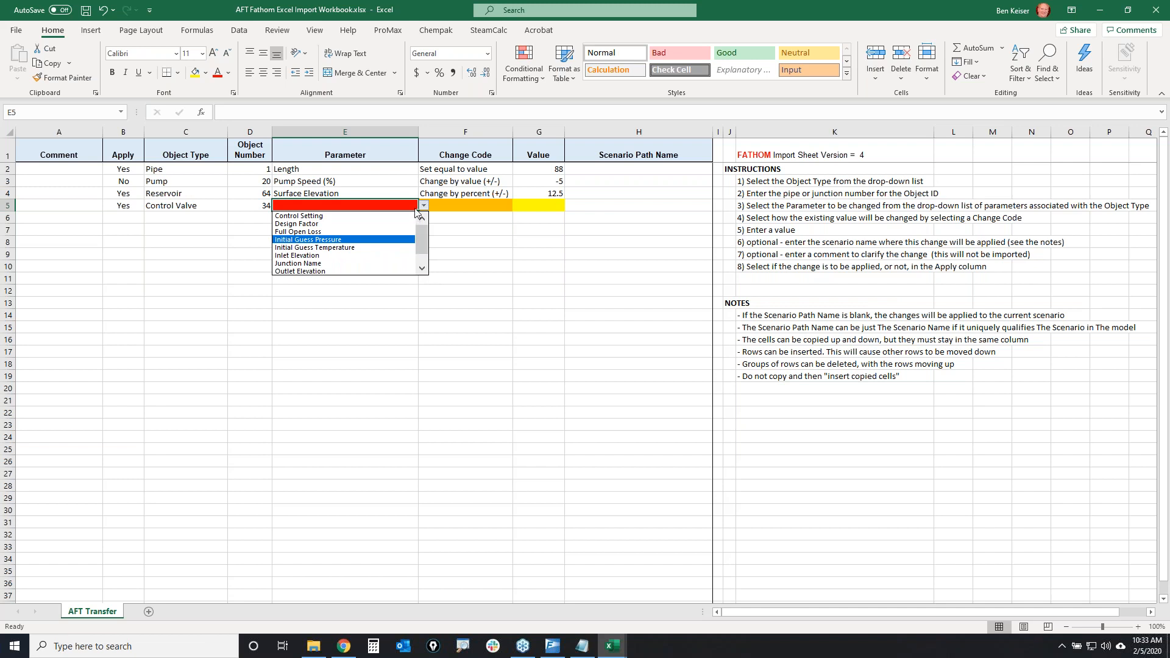
left_click(317, 215)
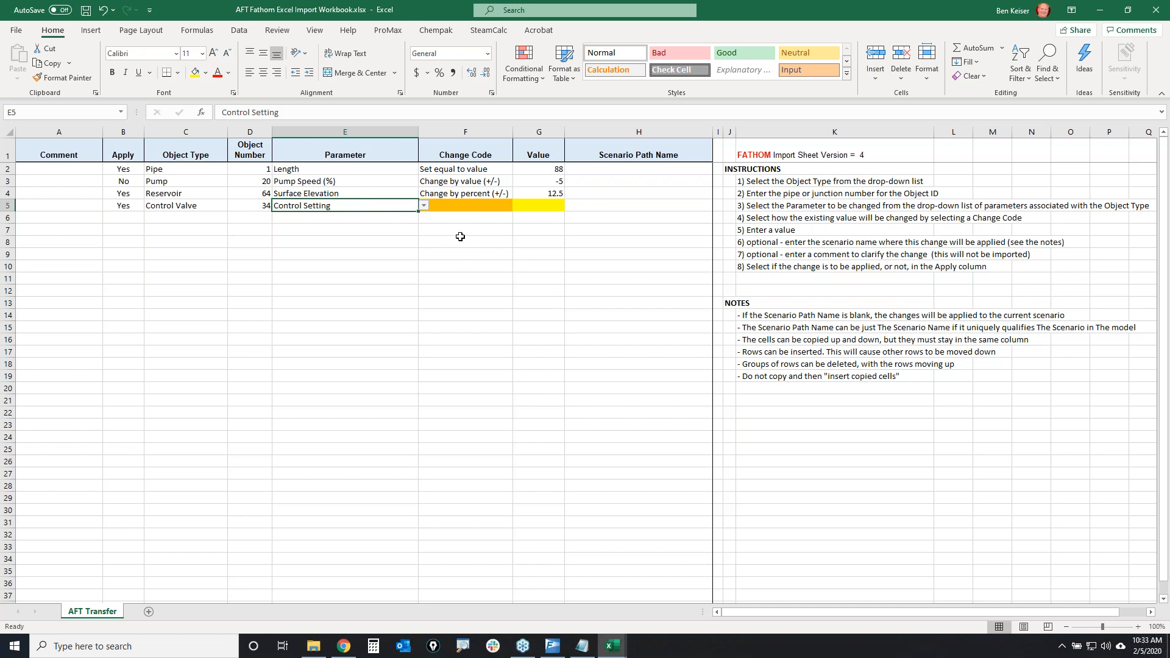
Set the Control Valve row's change code to Change by percent (+/-)
left_click(474, 204)
left_click(518, 207)
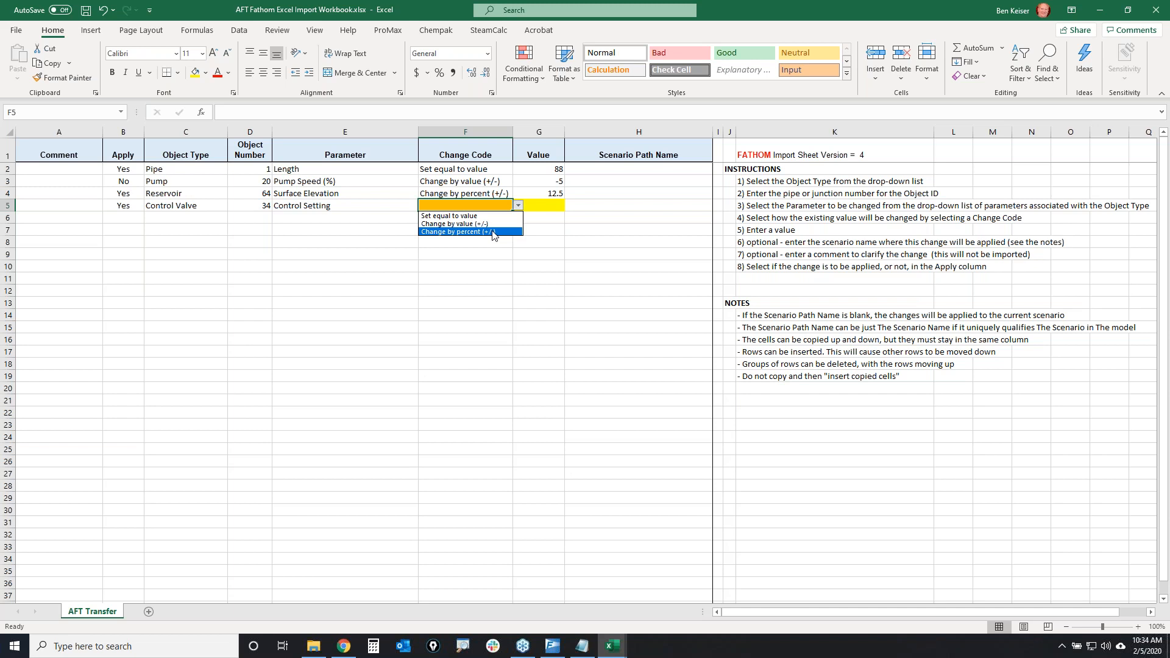
left_click(492, 232)
left_click(538, 204)
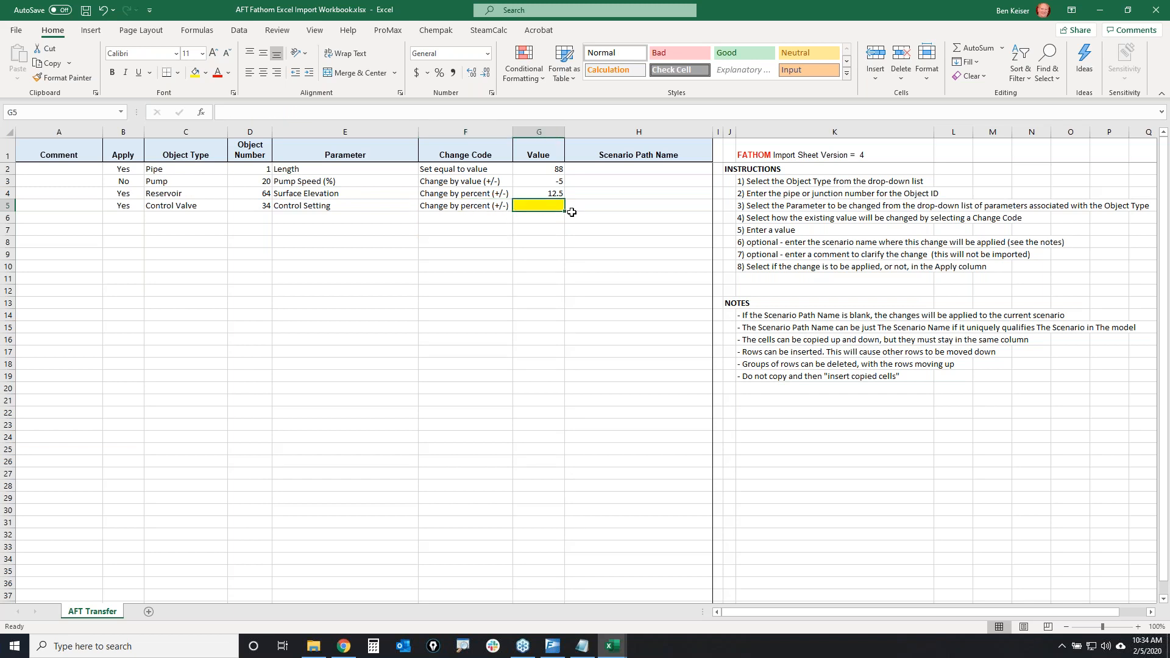
Set the Control Valve row's change code to Set equal to value and enter 50 as its value
left_click(481, 206)
left_click(518, 205)
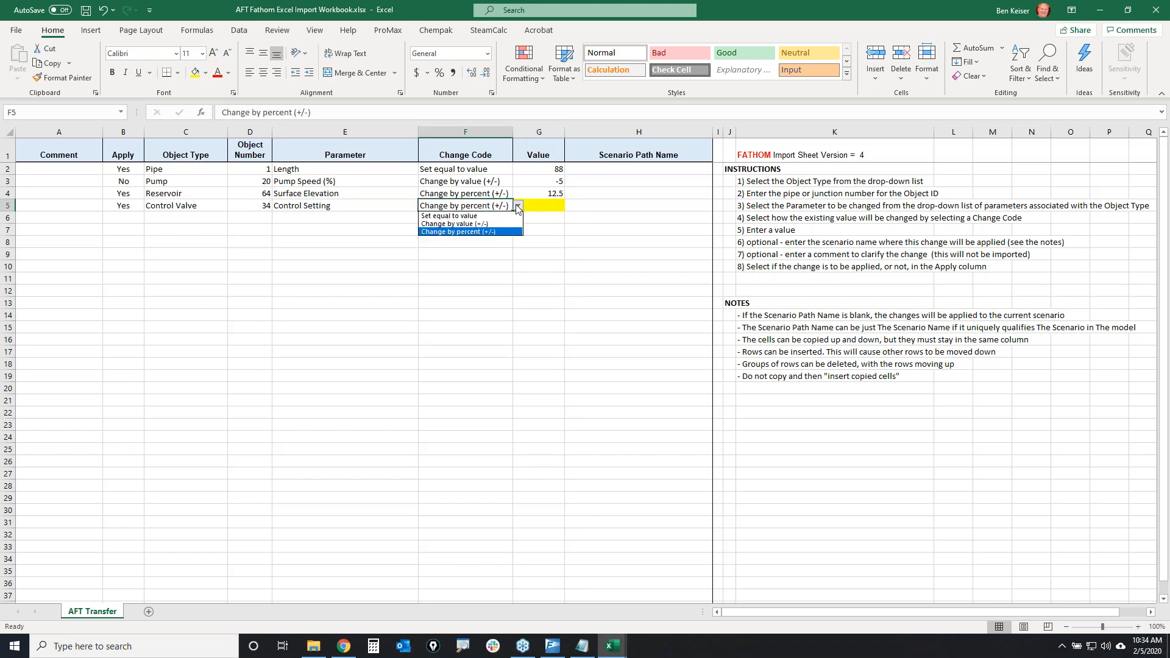
left_click(481, 216)
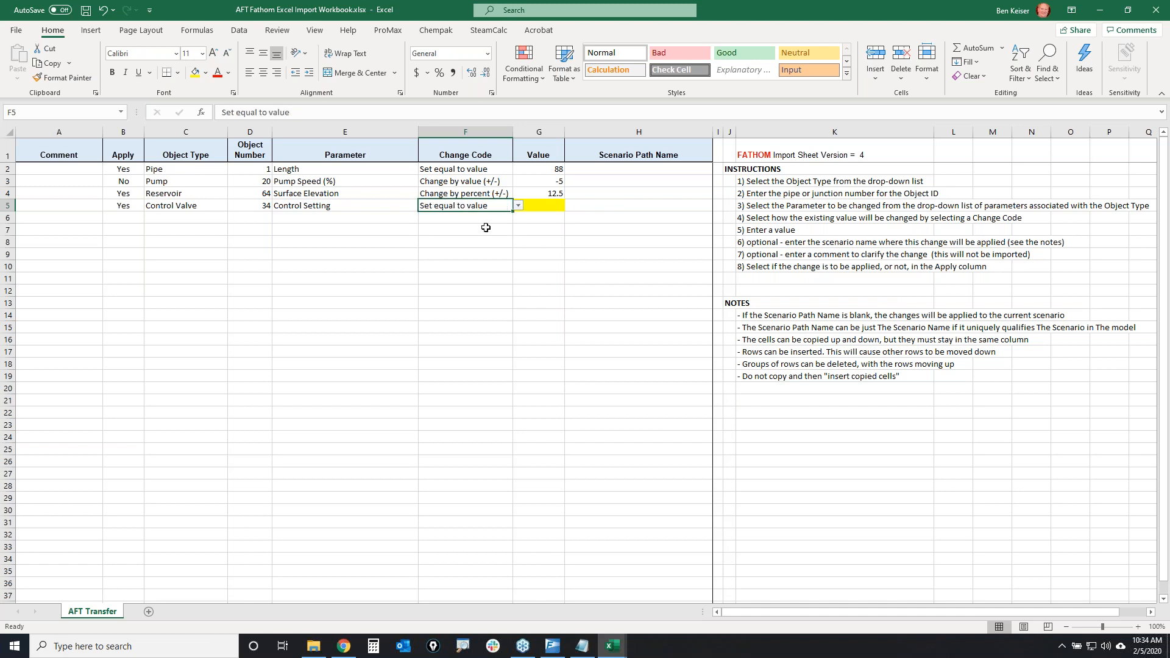
left_click(538, 207)
type("50")
key("Return")
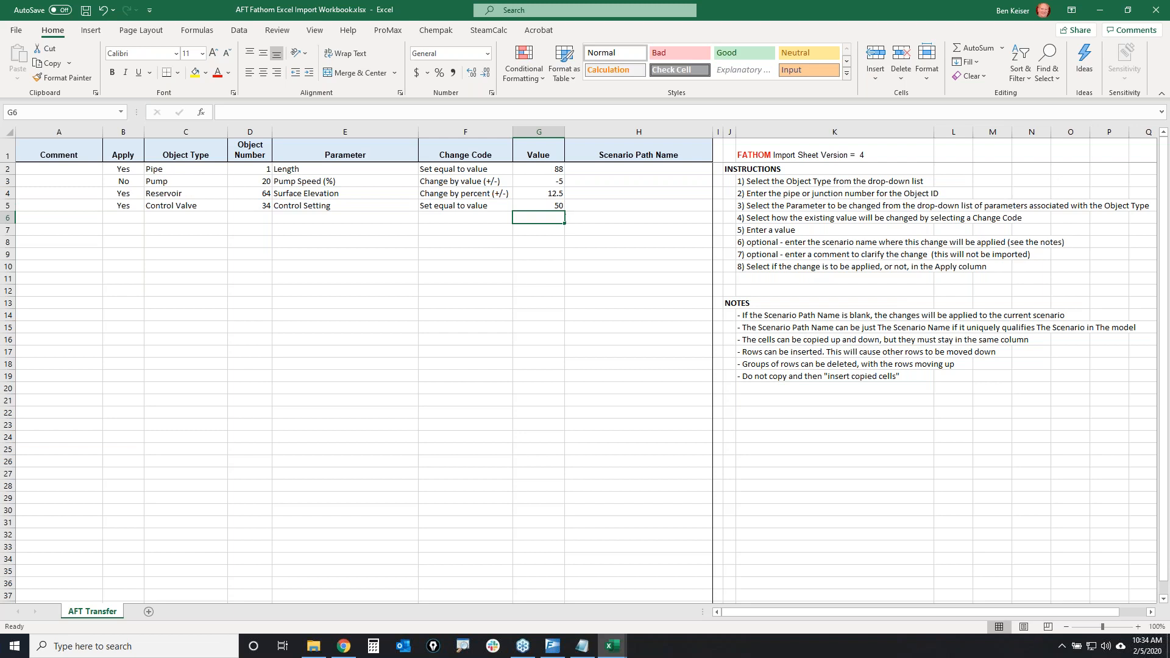
Review the Control Valve row's change code and value and the Scenario Path Name column in the AFT Transfer sheet
left_click(463, 207)
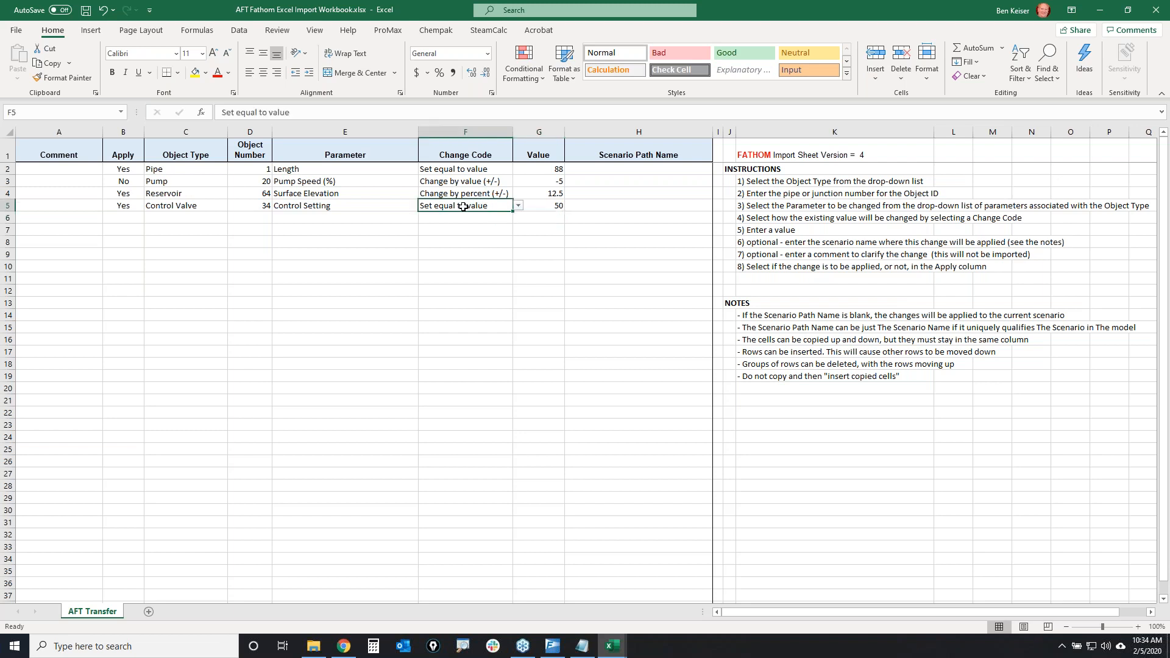
left_click(552, 208)
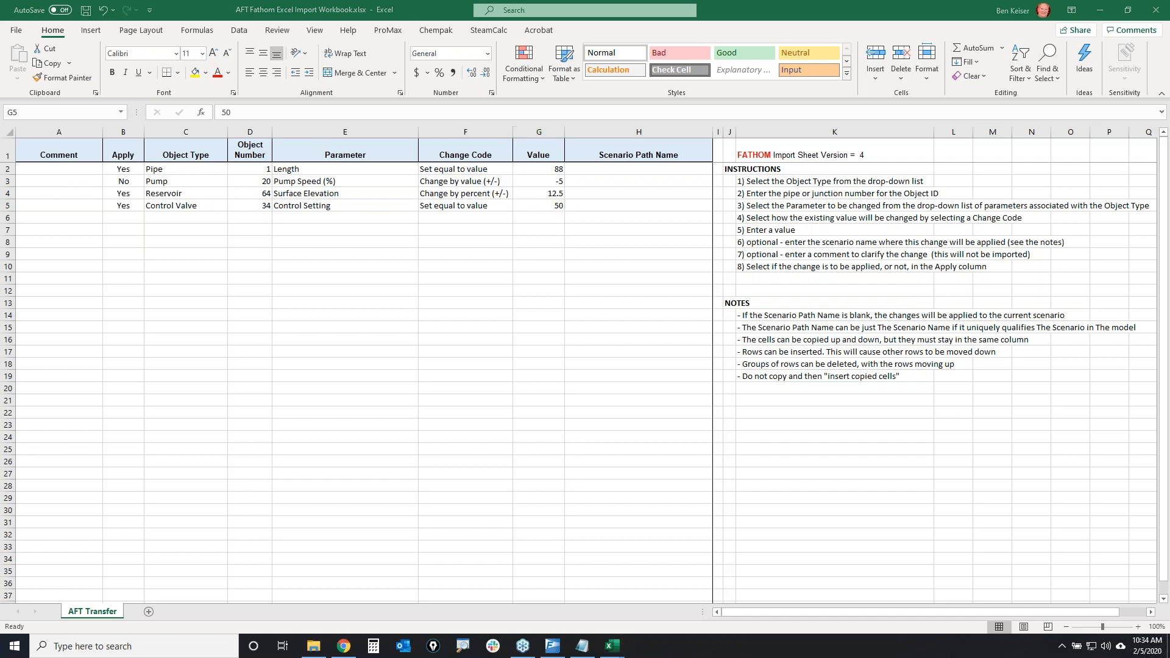
mouse_move(707, 162)
left_mouse_down()
mouse_move(518, 177)
mouse_move(722, 170)
mouse_move(693, 159)
left_mouse_up()
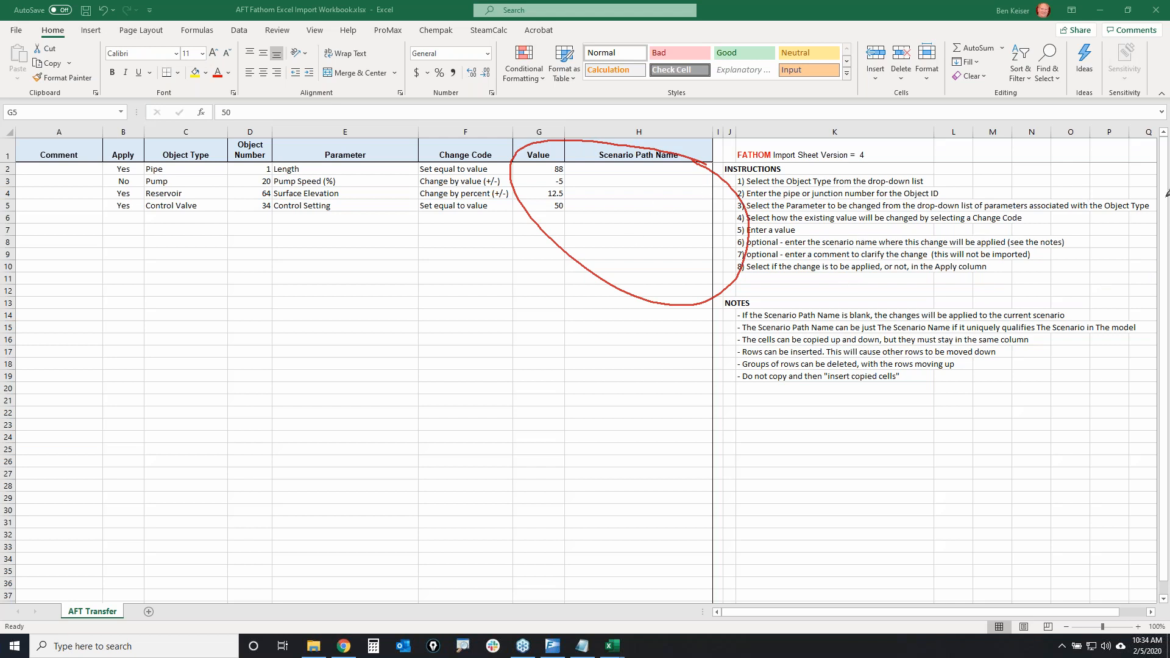
key("Escape")
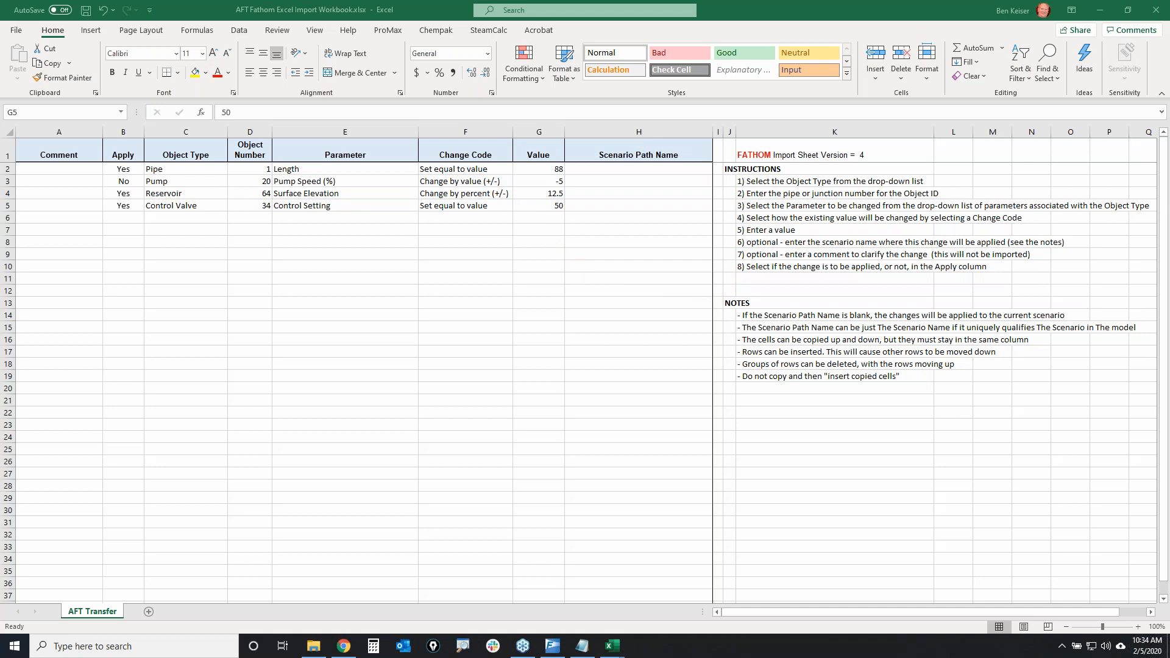
Switch to AFT Fathom and examine the child scenarios under Base Scenario in the Scenario Manager
left_click(553, 646)
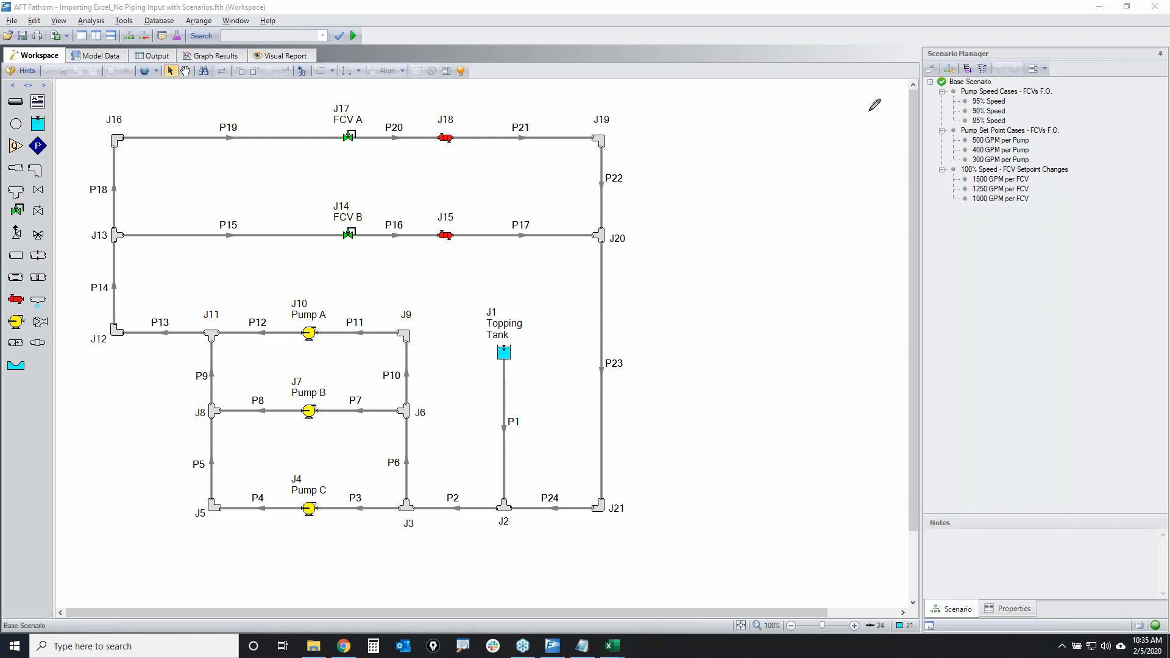
mouse_move(1052, 85)
left_mouse_down()
mouse_move(978, 93)
mouse_move(1026, 203)
mouse_move(1047, 81)
left_mouse_up()
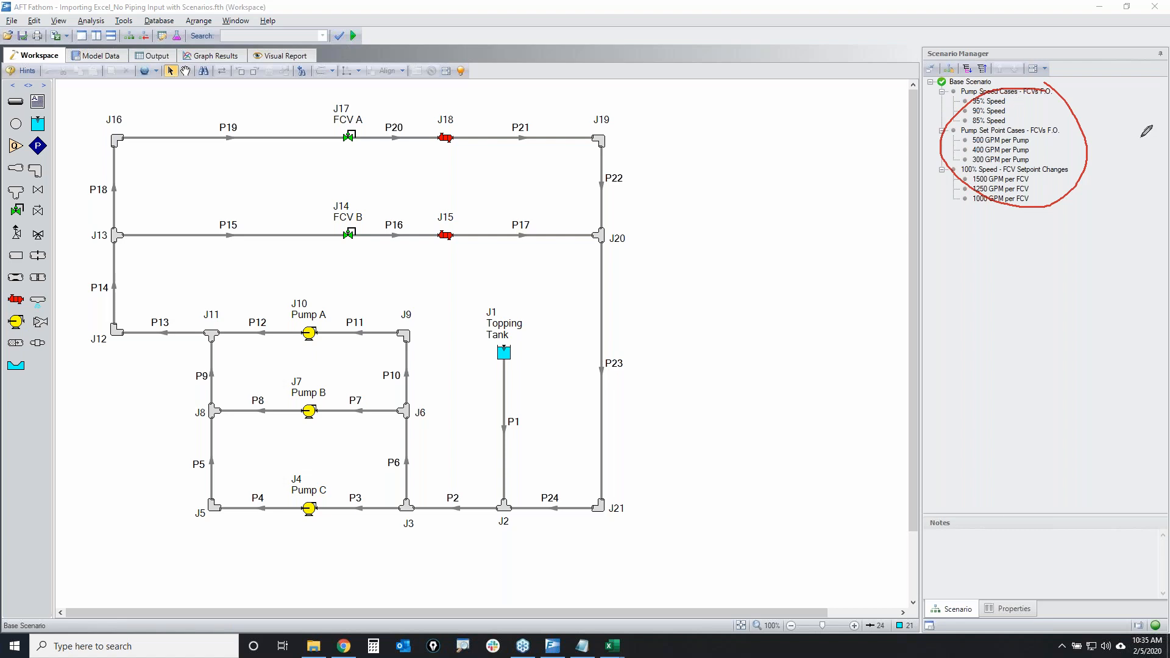
key("e")
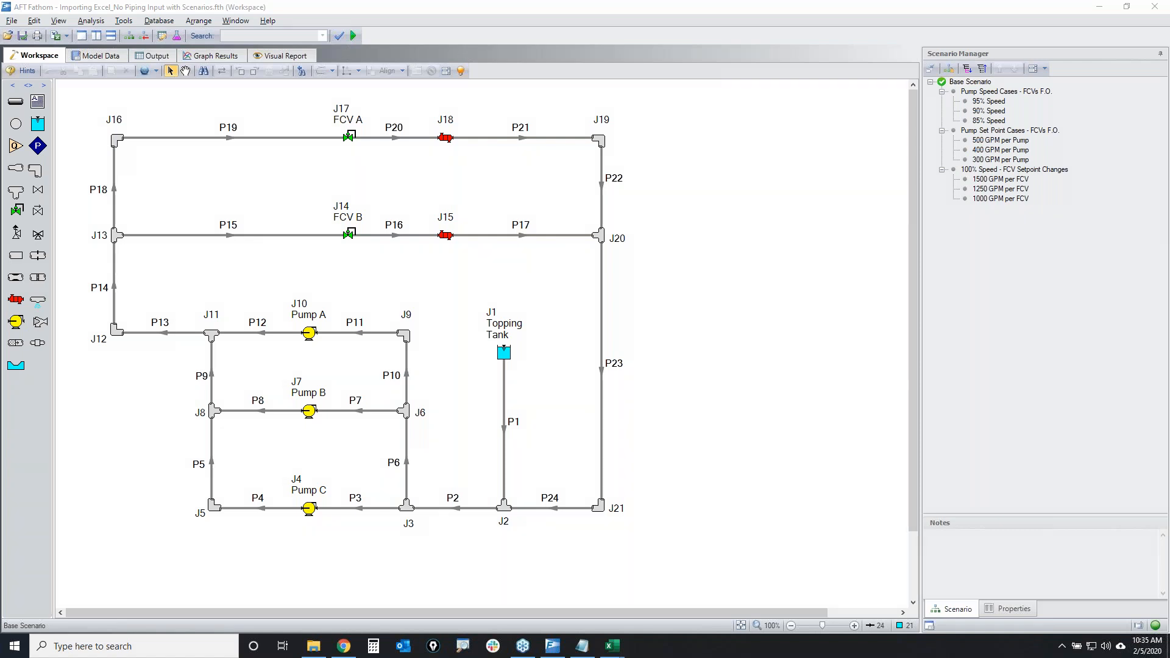
Switch to Excel and close AFT Fathom Excel Import Workbook.xlsx without saving its changes
mouse_move(612, 646)
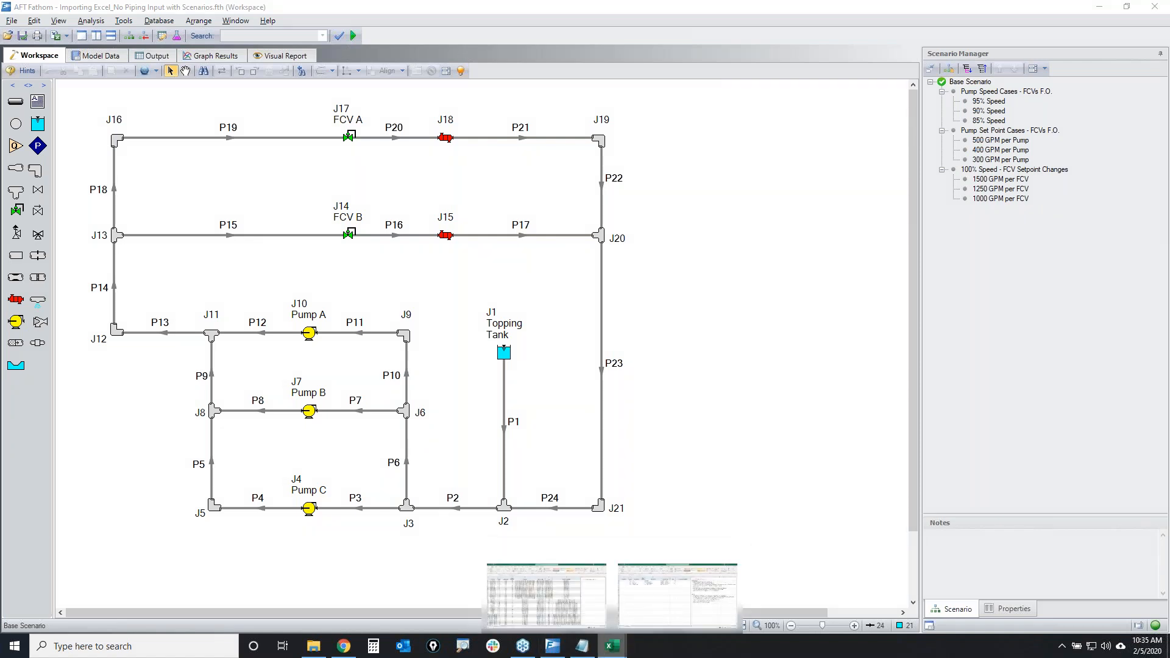
left_click(677, 596)
left_click(1156, 9)
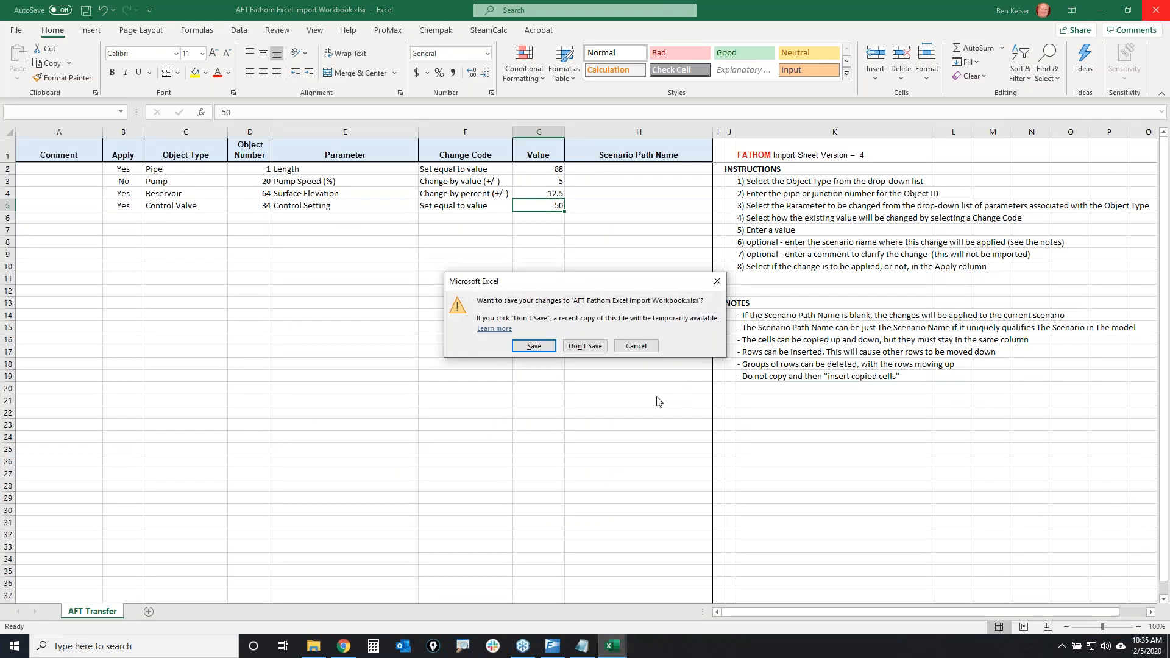
left_click(584, 348)
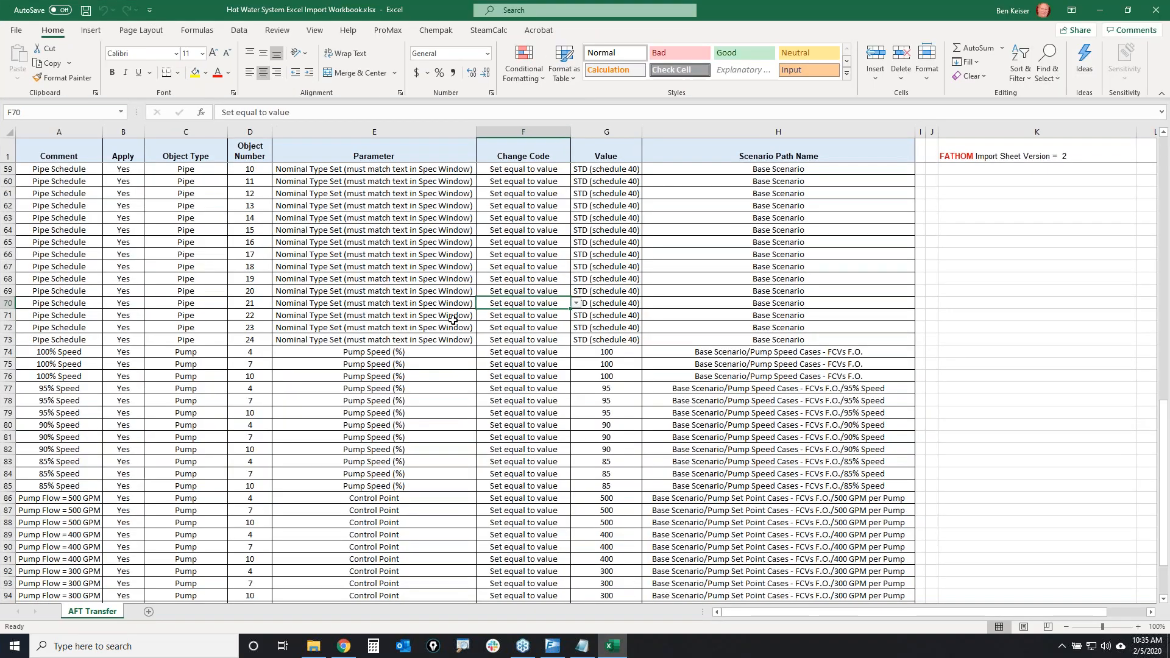
Review the Pipe Length rows in the Hot Water System workbook, checking their object numbers and length values
scroll(657, 368, "up", 19)
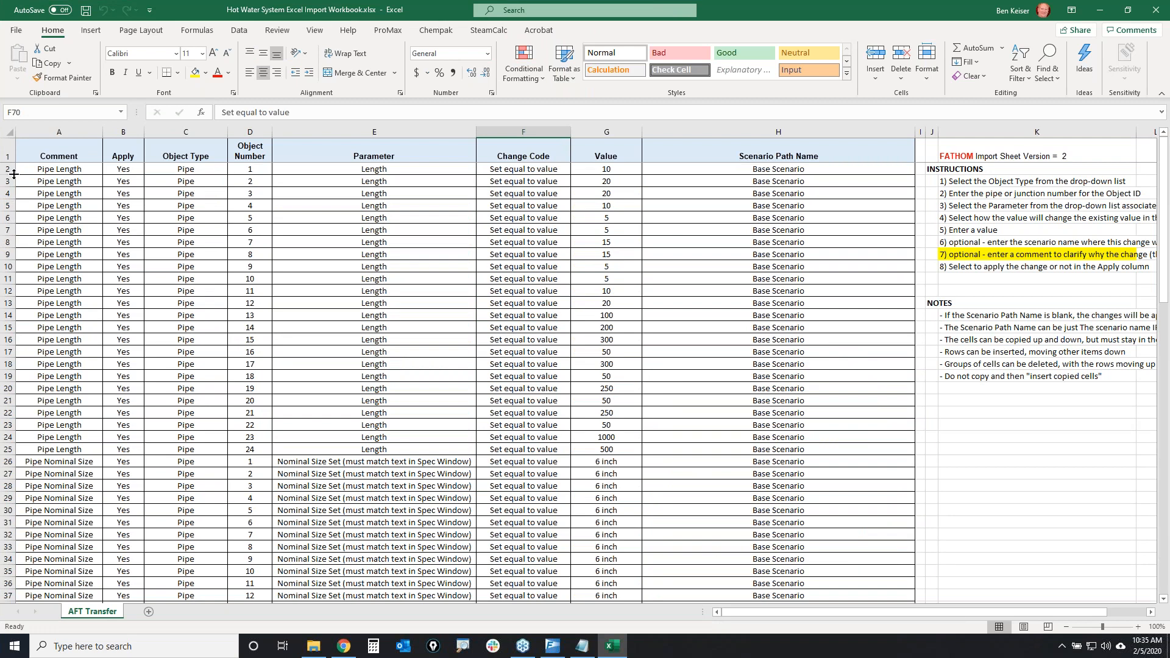
left_click_drag(58, 170, 48, 457)
left_click(250, 173)
left_click_drag(250, 173, 247, 449)
left_click_drag(613, 176, 617, 453)
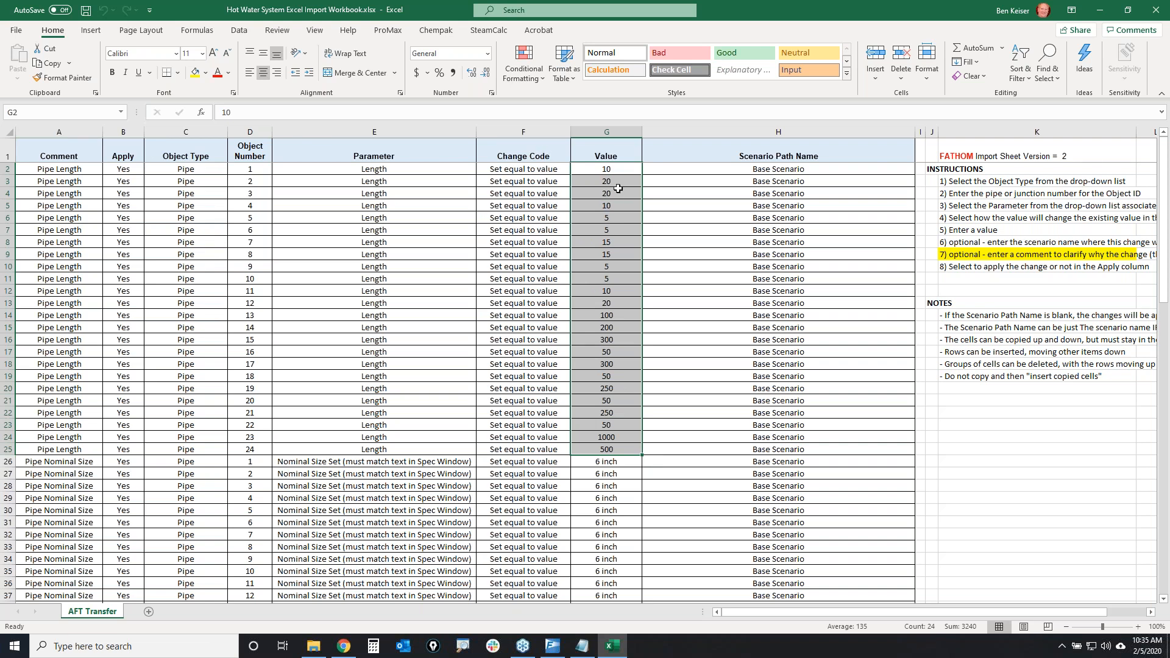
left_click_drag(618, 167, 633, 450)
Examine the Pipe Nominal Size and Pipe Schedule rows, checking the value assigned to each pipe
scroll(737, 460, "down", 4)
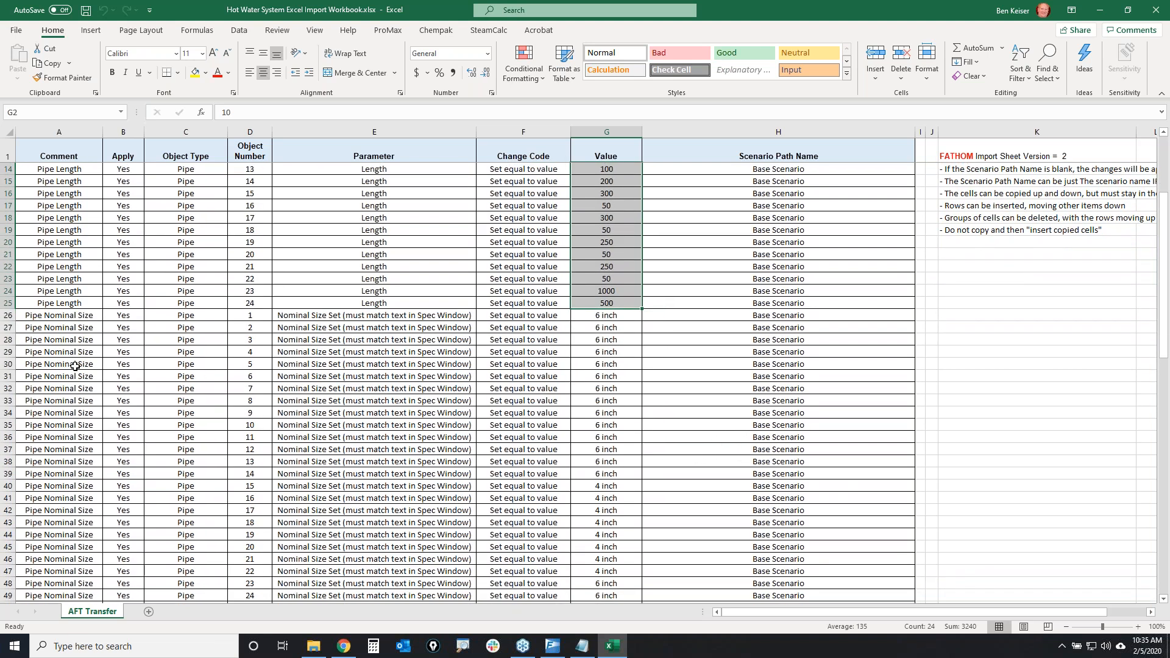
left_click_drag(62, 316, 427, 596)
left_click_drag(629, 314, 604, 513)
scroll(604, 440, "down", 2)
scroll(524, 481, "down", 5)
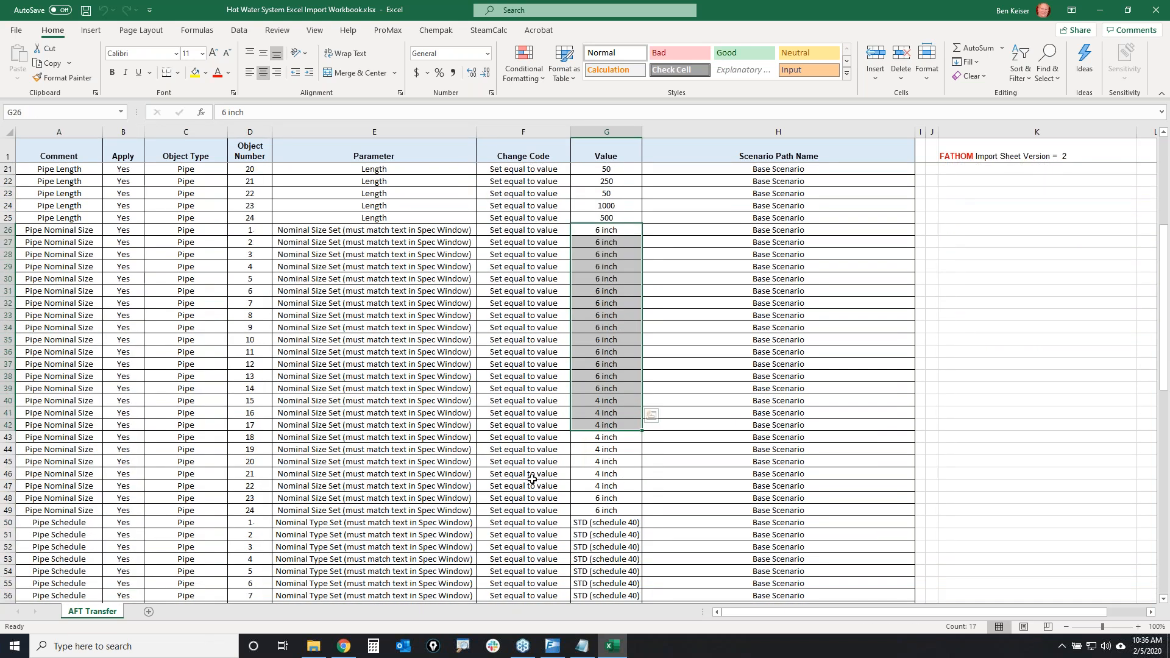
left_click_drag(39, 352, 616, 570)
left_click(617, 457)
scroll(617, 456, "down", 3)
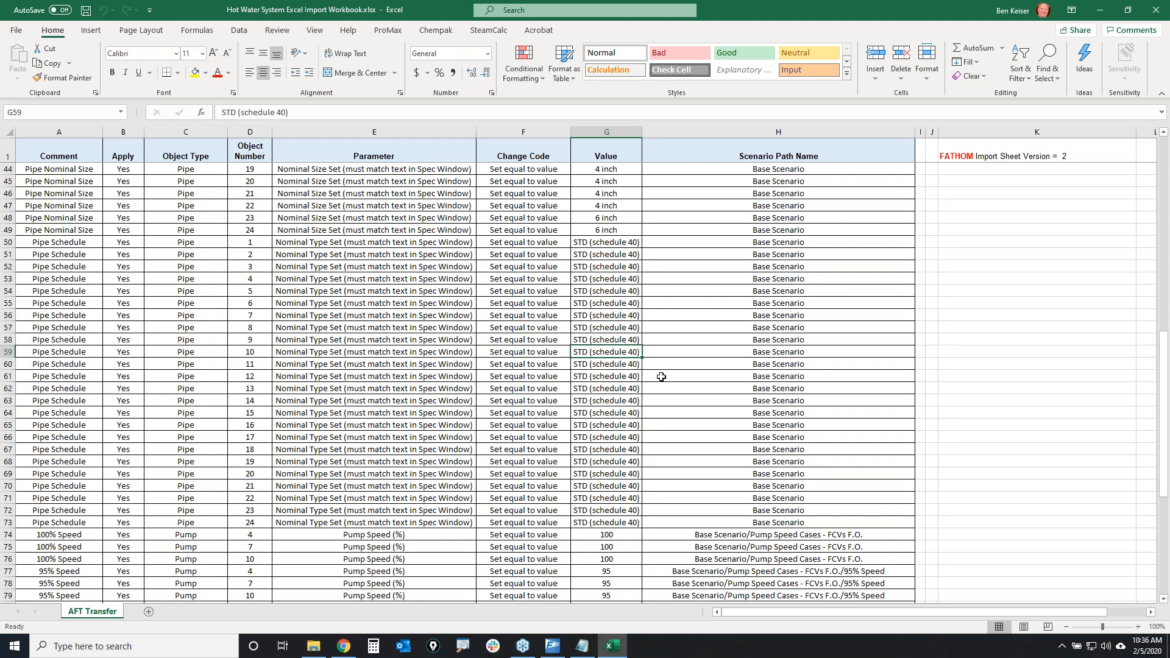
Check the pipe rows' scenario path names, then switch to AFT Fathom and compare them with the Base Scenario and its children
scroll(888, 425, "up", 14)
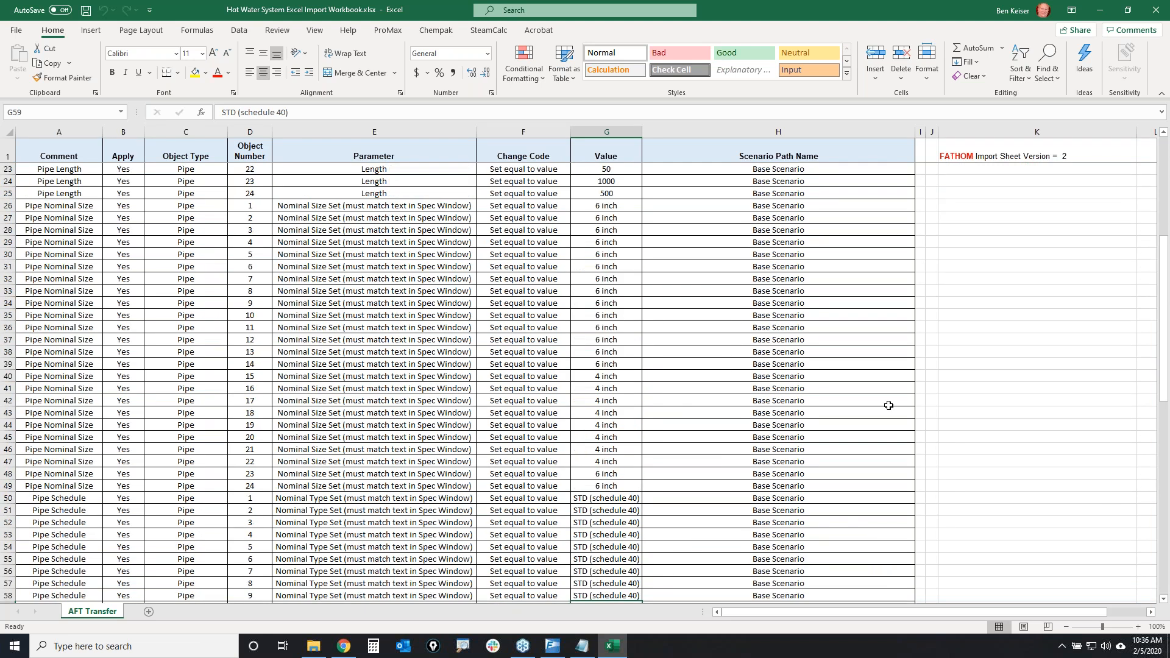
left_click_drag(830, 169, 820, 526)
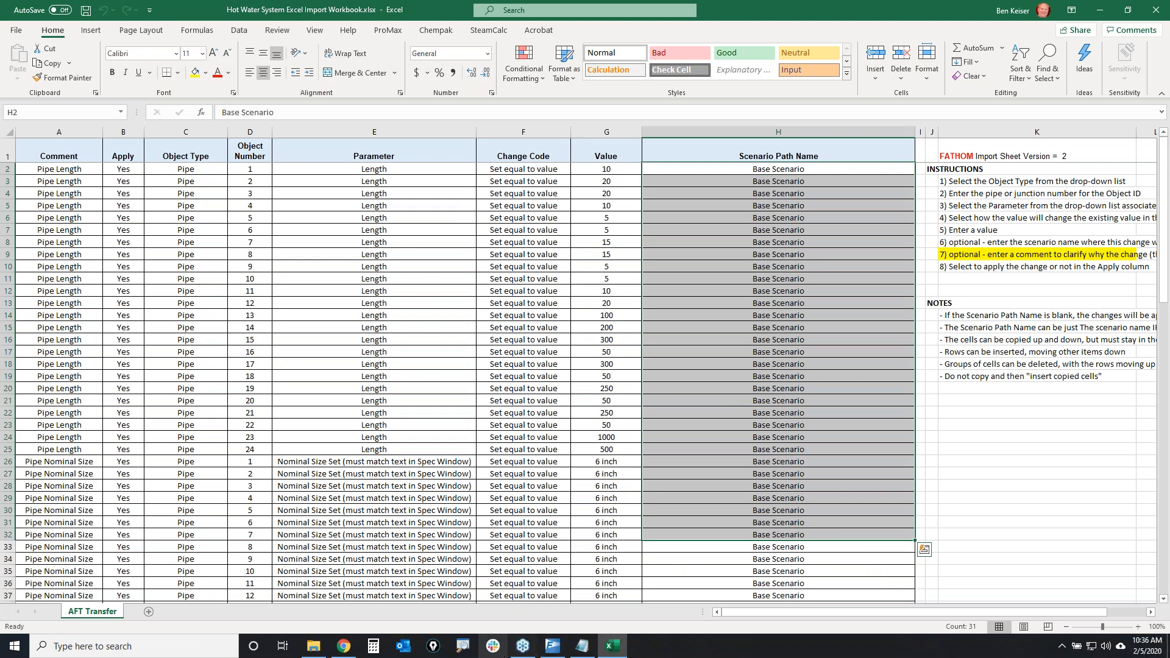
left_click(564, 646)
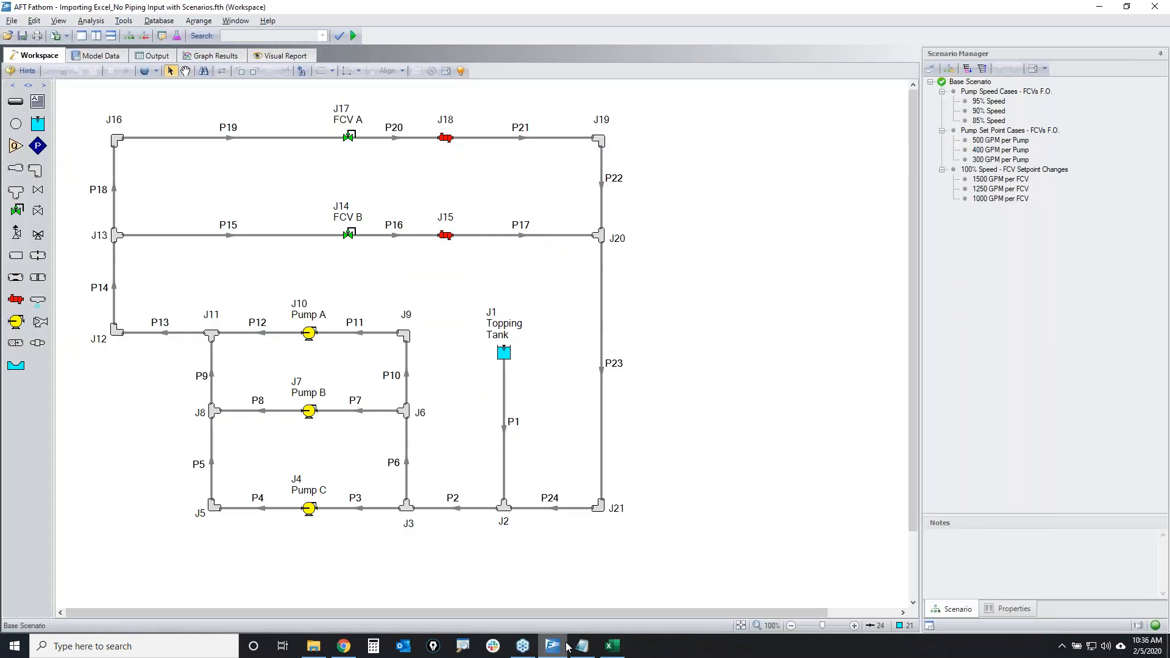
left_click(986, 85)
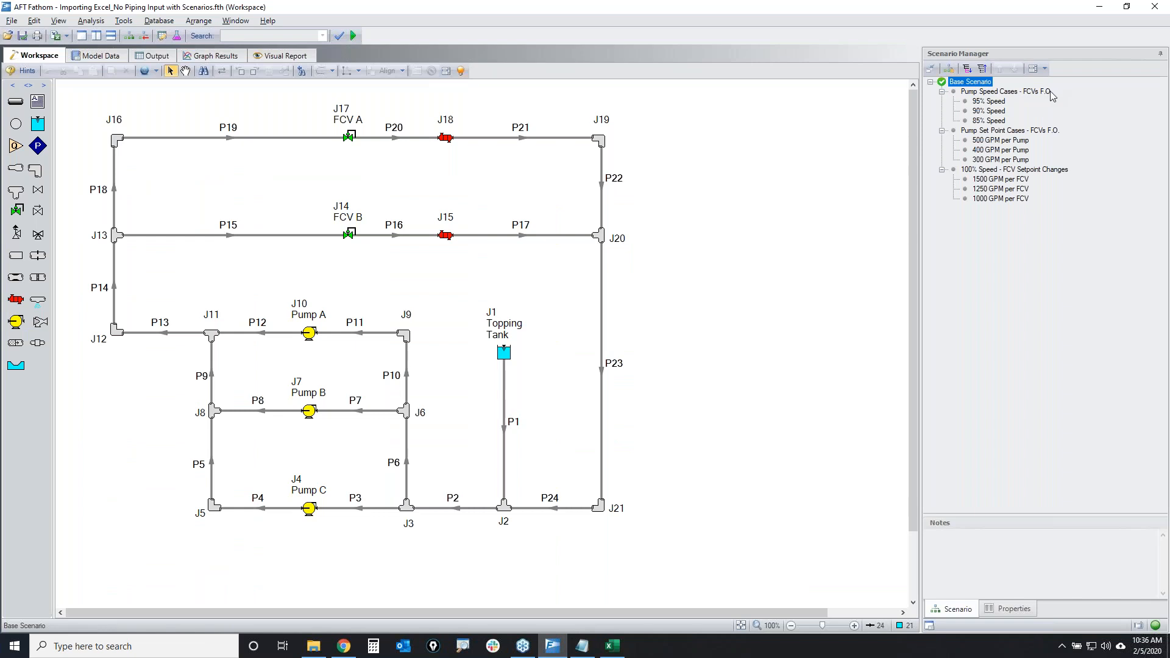
mouse_move(1050, 91)
left_mouse_down()
mouse_move(923, 157)
mouse_move(1100, 122)
mouse_move(1021, 72)
left_mouse_up()
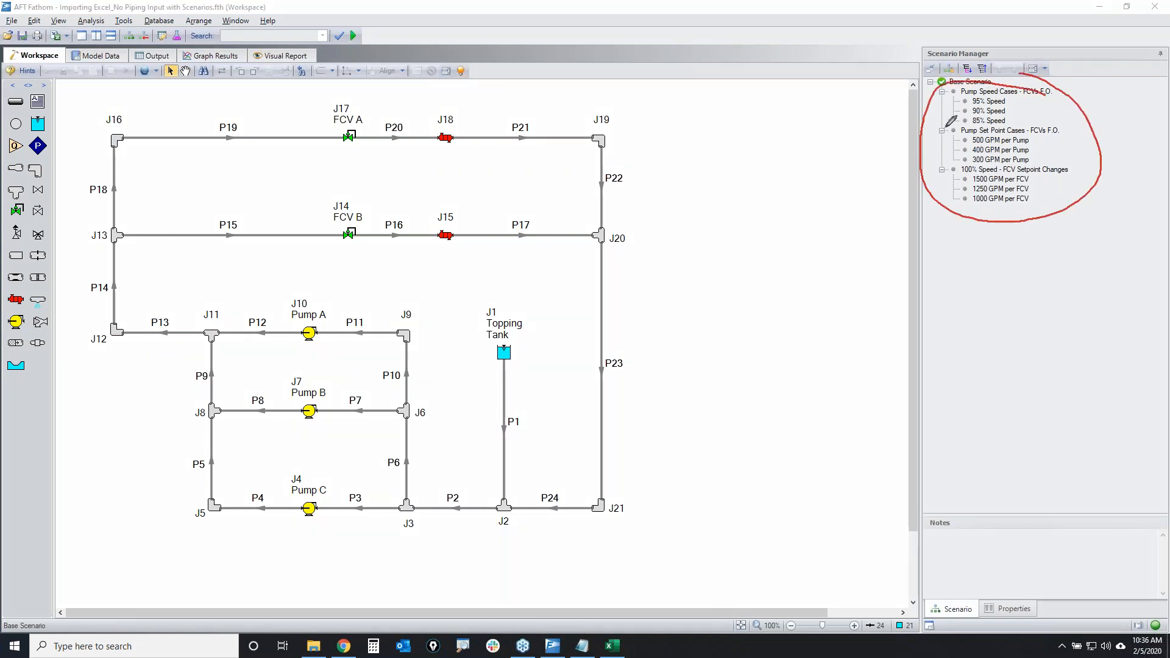
mouse_move(948, 72)
left_mouse_down()
mouse_move(846, 64)
mouse_move(897, 166)
mouse_move(911, 167)
mouse_move(880, 194)
left_mouse_up()
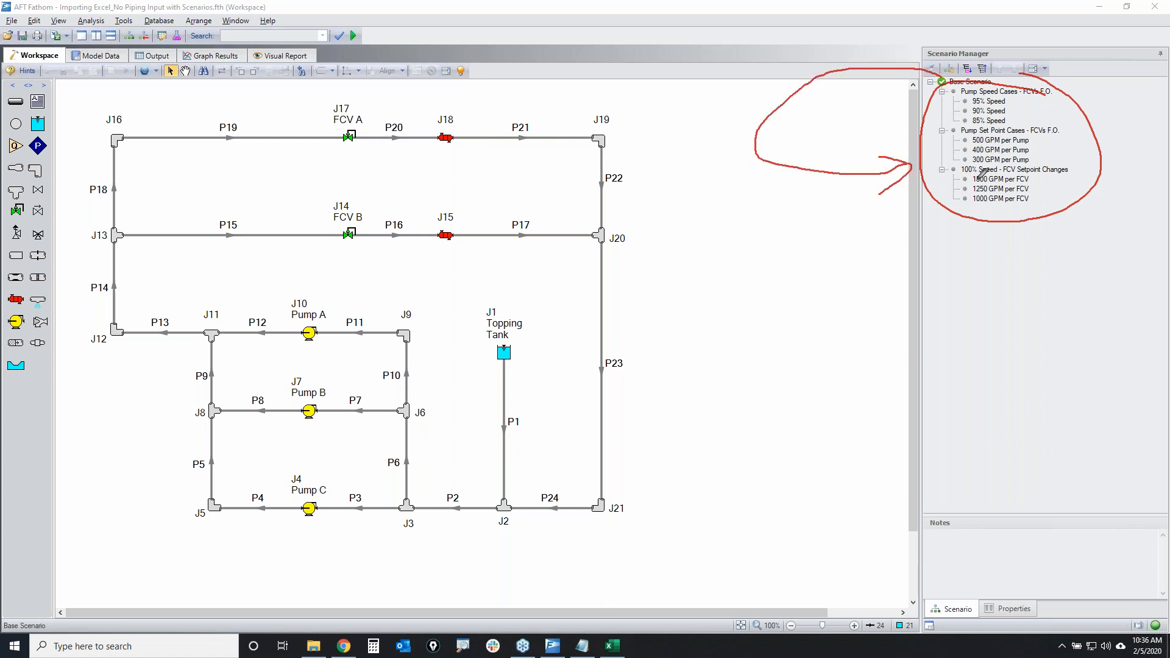
key("Escape")
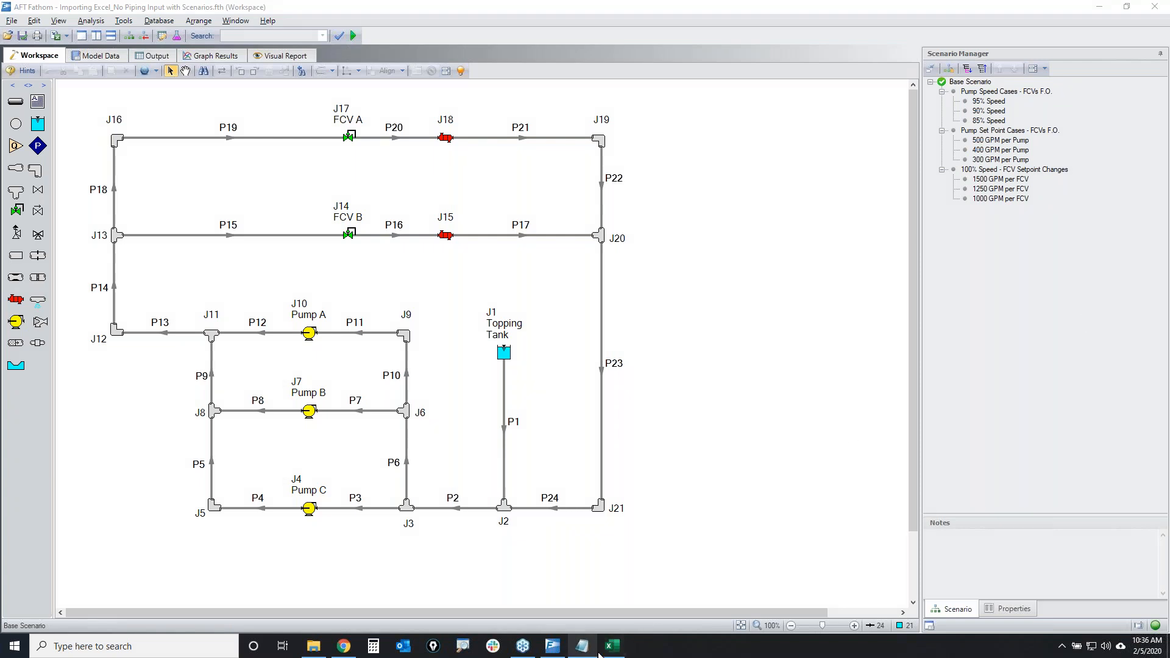
Return to the Excel workbook and examine the Pump Speed (%) rows' comments, pump numbers, values and scenario paths
left_click(613, 647)
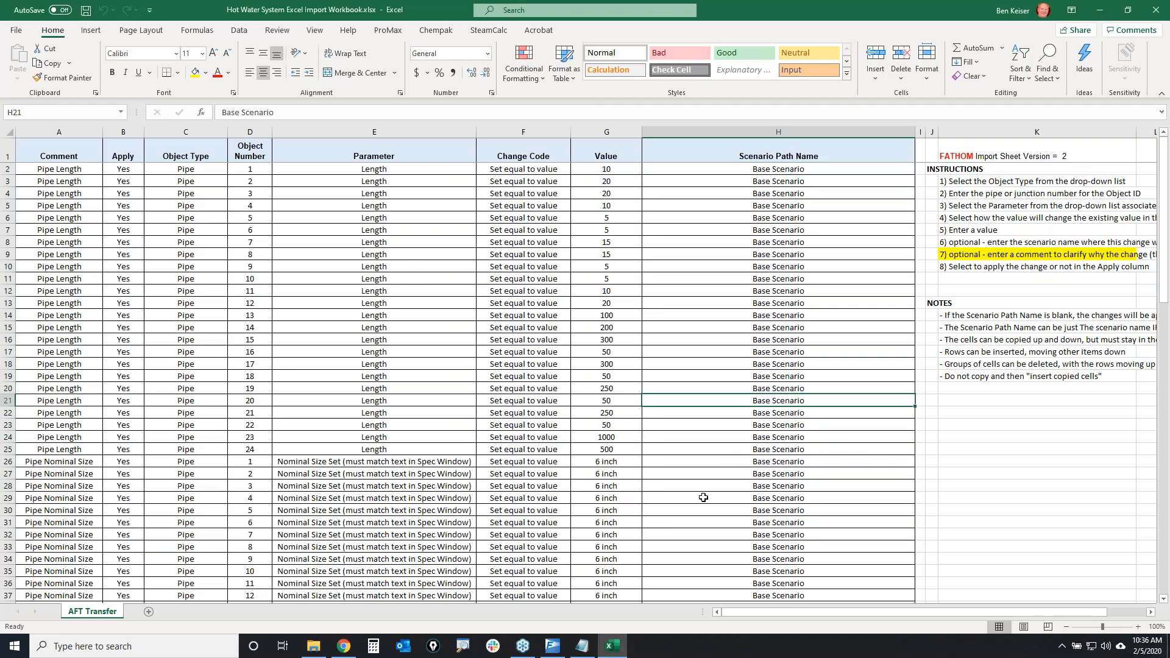
scroll(697, 476, "down", 11)
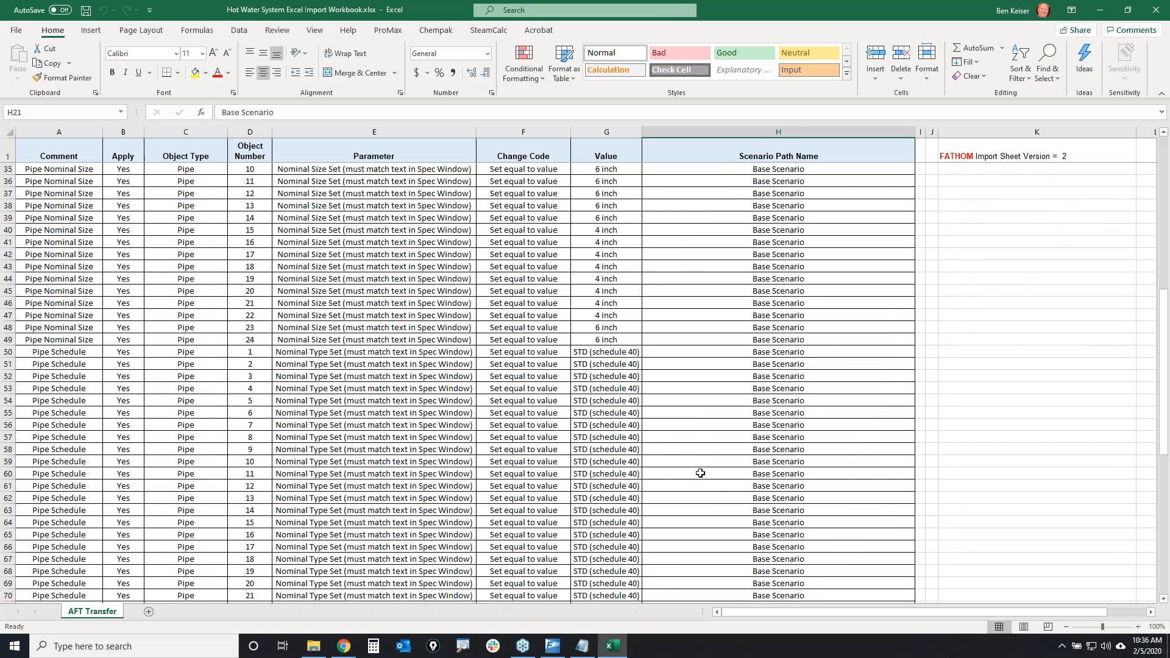
scroll(700, 473, "down", 11)
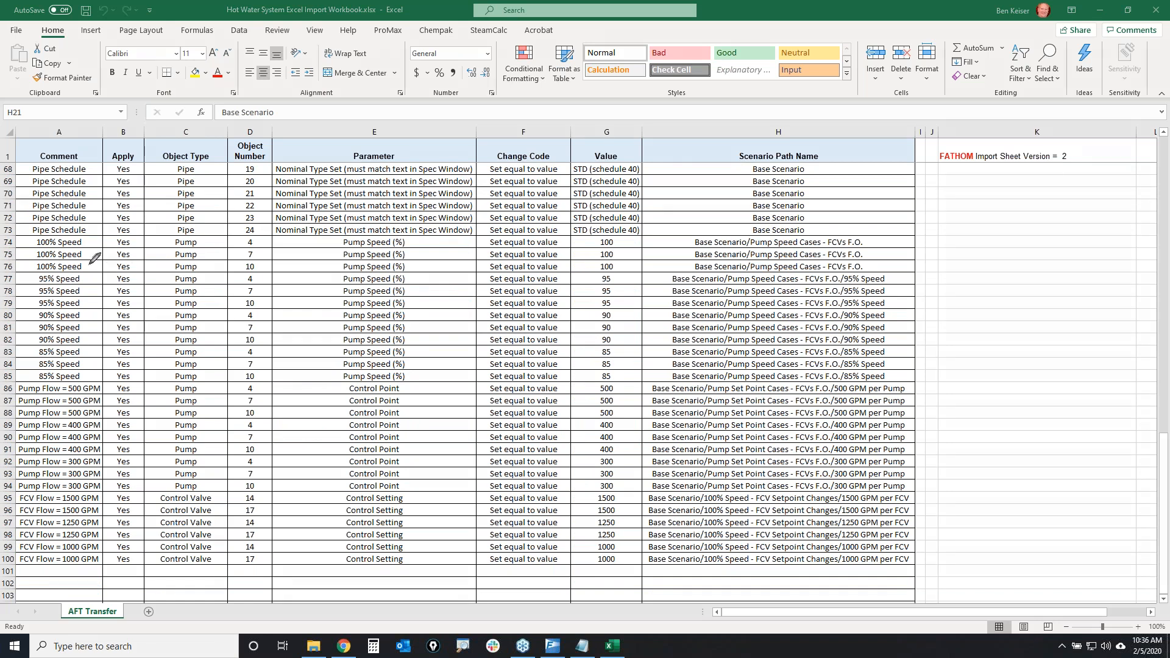
mouse_move(13, 242)
left_mouse_down()
mouse_move(93, 256)
mouse_move(97, 357)
mouse_move(74, 373)
mouse_move(17, 372)
mouse_move(22, 232)
left_mouse_up()
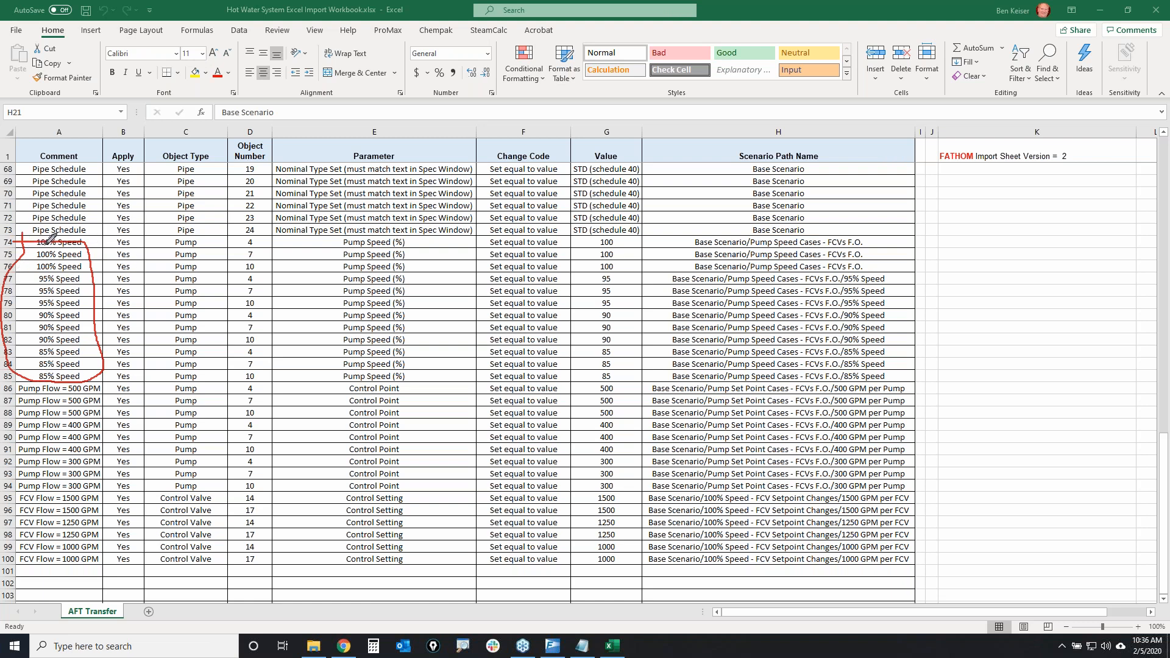
mouse_move(574, 241)
left_mouse_down()
mouse_move(638, 228)
mouse_move(566, 235)
mouse_move(584, 237)
left_mouse_up()
mouse_move(596, 281)
left_mouse_down()
mouse_move(649, 279)
mouse_move(619, 274)
left_mouse_up()
mouse_move(584, 316)
left_mouse_down()
mouse_move(604, 351)
mouse_move(590, 375)
mouse_move(582, 356)
left_mouse_up()
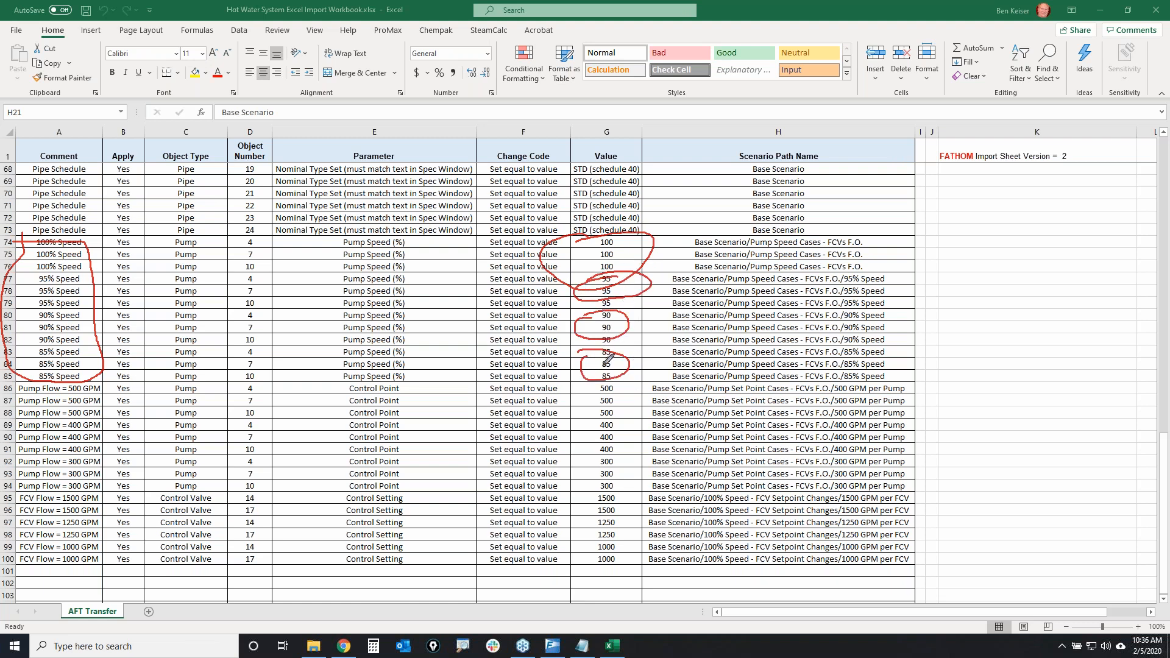
mouse_move(255, 236)
left_mouse_down()
mouse_move(236, 249)
mouse_move(247, 268)
mouse_move(268, 251)
mouse_move(238, 298)
mouse_move(262, 309)
mouse_move(269, 276)
mouse_move(236, 334)
mouse_move(268, 313)
mouse_move(236, 373)
mouse_move(263, 347)
left_mouse_up()
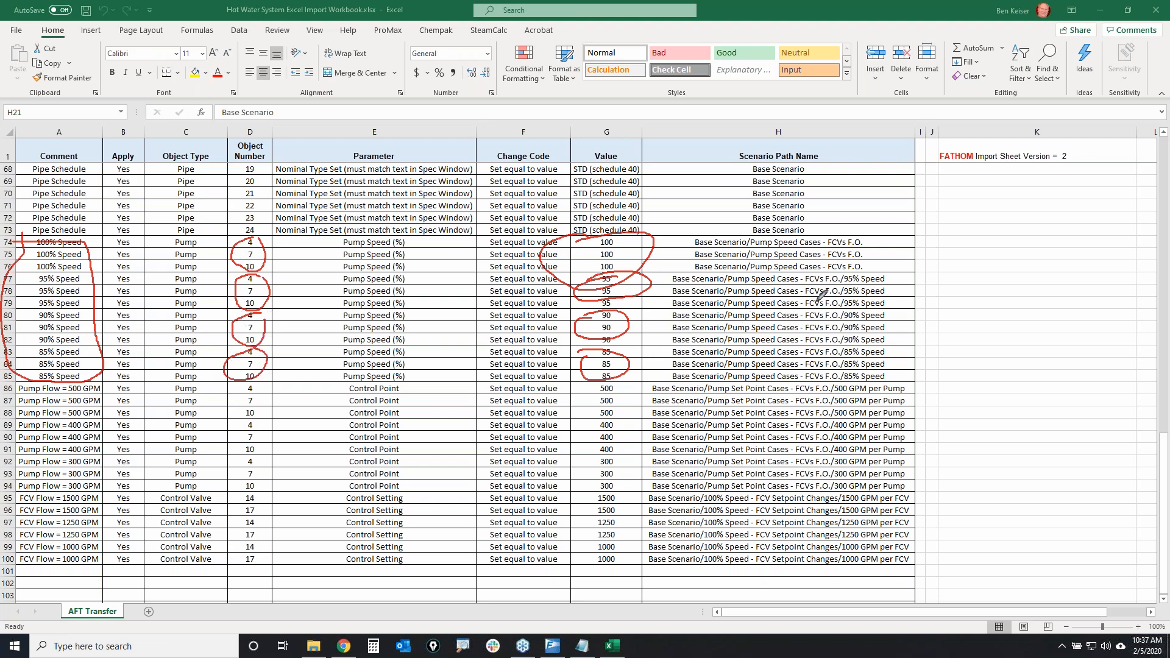
mouse_move(881, 236)
left_mouse_down()
mouse_move(693, 237)
mouse_move(657, 351)
mouse_move(705, 381)
mouse_move(866, 373)
mouse_move(907, 344)
mouse_move(882, 230)
left_mouse_up()
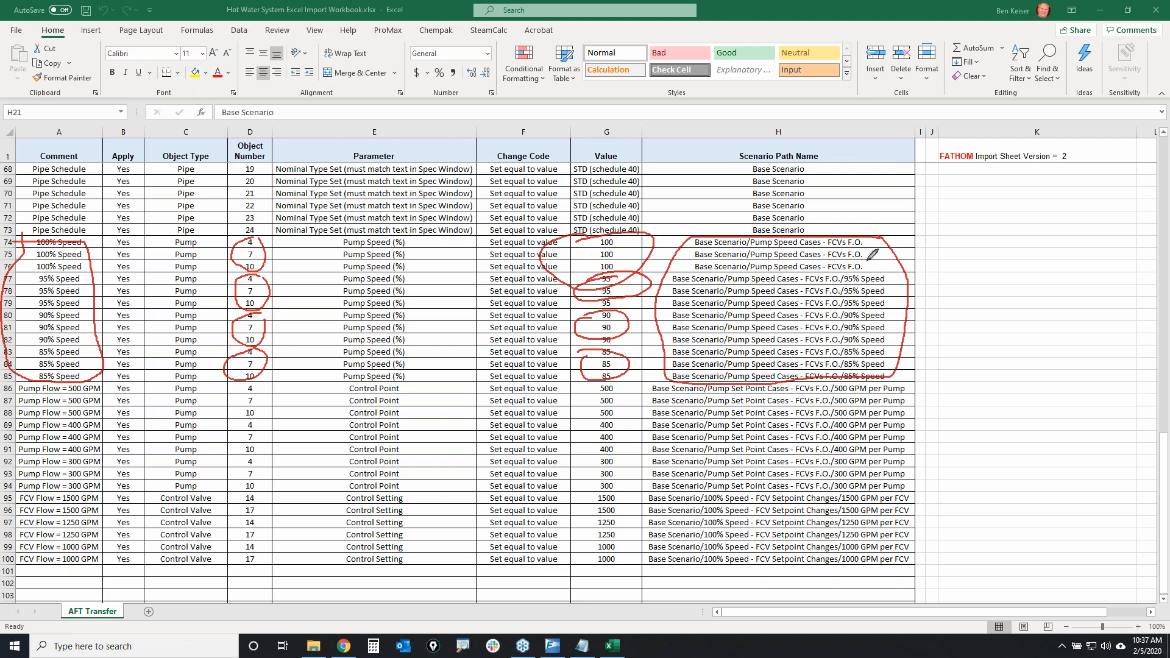
mouse_move(846, 284)
left_mouse_down()
mouse_move(894, 283)
mouse_move(889, 321)
mouse_move(902, 331)
left_mouse_up()
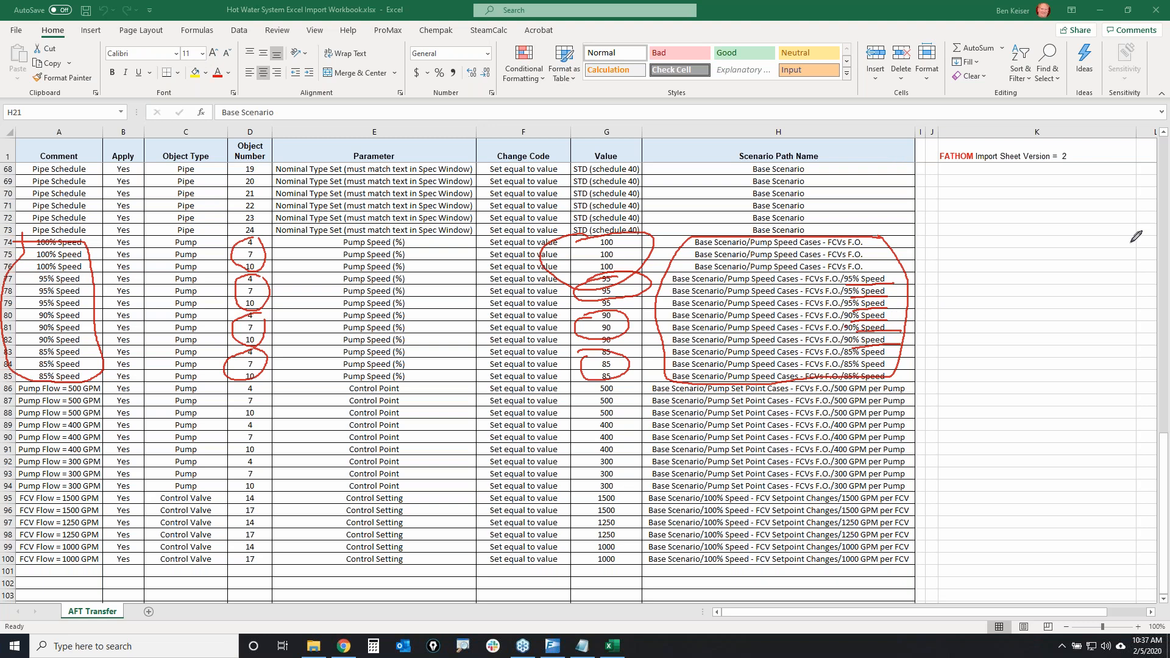
key("Escape")
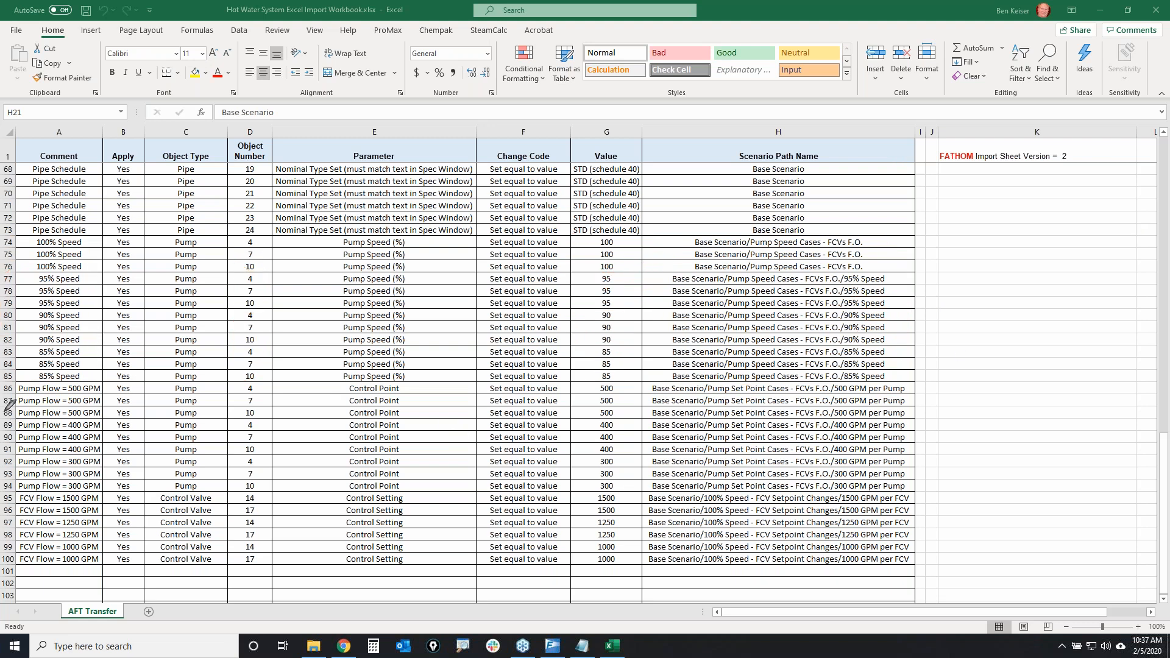
Compare the pump Control Point values with the matching GPM per Pump scenario paths
mouse_move(637, 382)
left_mouse_down()
mouse_move(610, 383)
mouse_move(594, 412)
mouse_move(640, 379)
left_mouse_up()
mouse_move(896, 388)
left_mouse_down()
mouse_move(819, 398)
mouse_move(902, 378)
left_mouse_up()
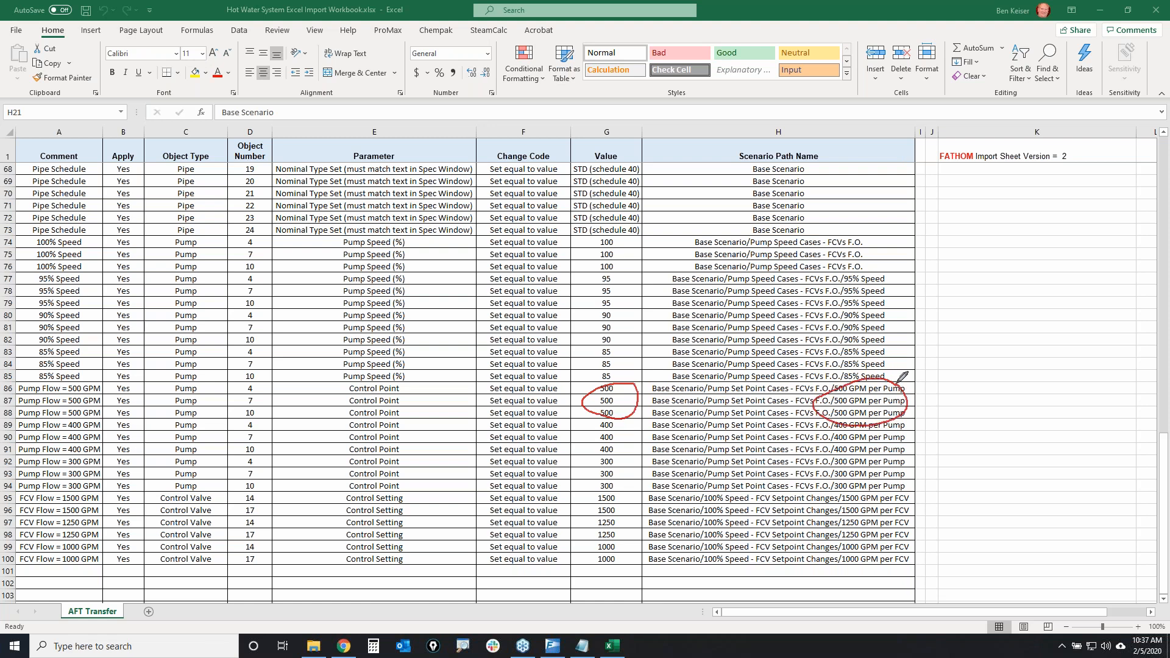
left_click_drag(601, 411, 622, 419)
mouse_move(902, 433)
left_mouse_down()
mouse_move(844, 432)
mouse_move(905, 451)
mouse_move(835, 442)
left_mouse_up()
mouse_move(636, 461)
left_mouse_down()
mouse_move(622, 459)
mouse_move(626, 485)
mouse_move(634, 463)
left_mouse_up()
mouse_move(894, 451)
left_mouse_down()
mouse_move(846, 473)
mouse_move(911, 462)
left_mouse_up()
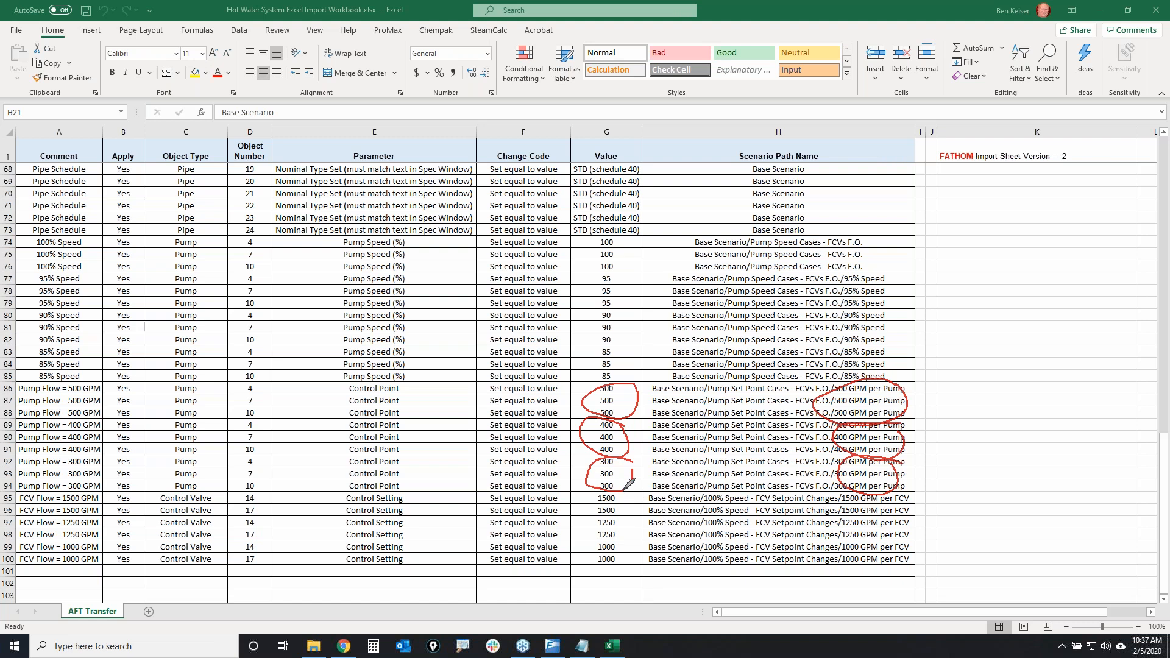
Examine the Control Valve rows' Control Setting parameter, values and FCV Setpoint Changes scenario paths
mouse_move(313, 495)
left_mouse_down()
mouse_move(420, 497)
mouse_move(339, 566)
mouse_move(342, 494)
left_mouse_up()
mouse_move(147, 486)
left_mouse_down()
mouse_move(247, 497)
mouse_move(144, 513)
mouse_move(195, 488)
left_mouse_up()
mouse_move(568, 495)
left_mouse_down()
mouse_move(656, 524)
mouse_move(549, 503)
mouse_move(631, 469)
mouse_move(831, 598)
mouse_move(828, 456)
left_mouse_up()
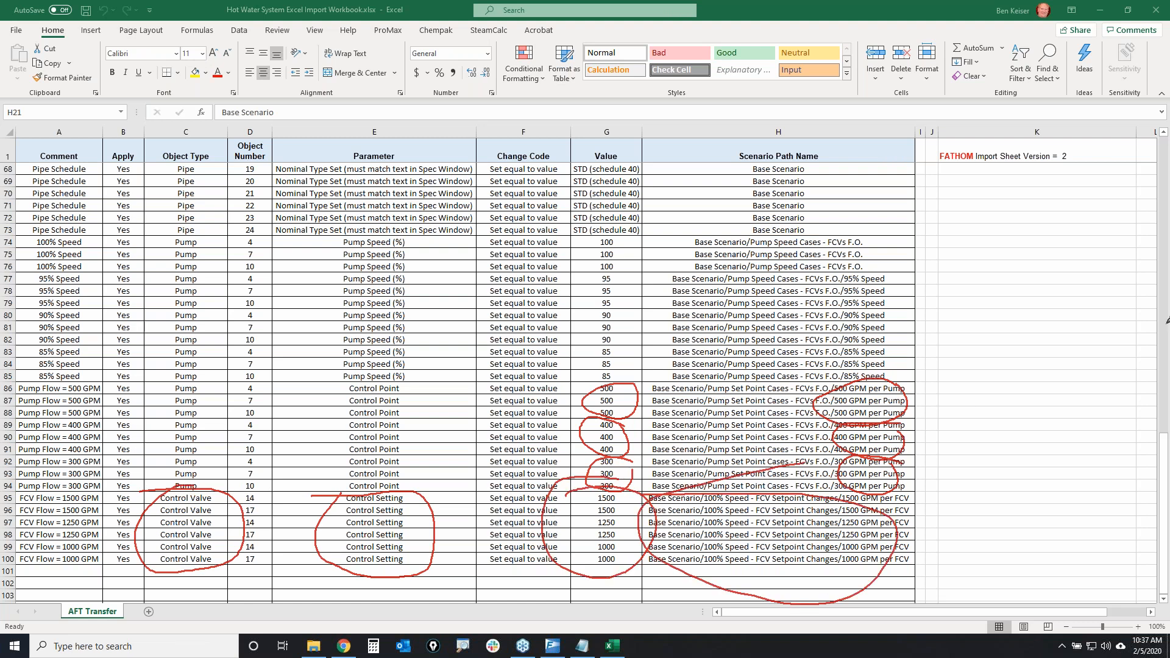
key("Escape")
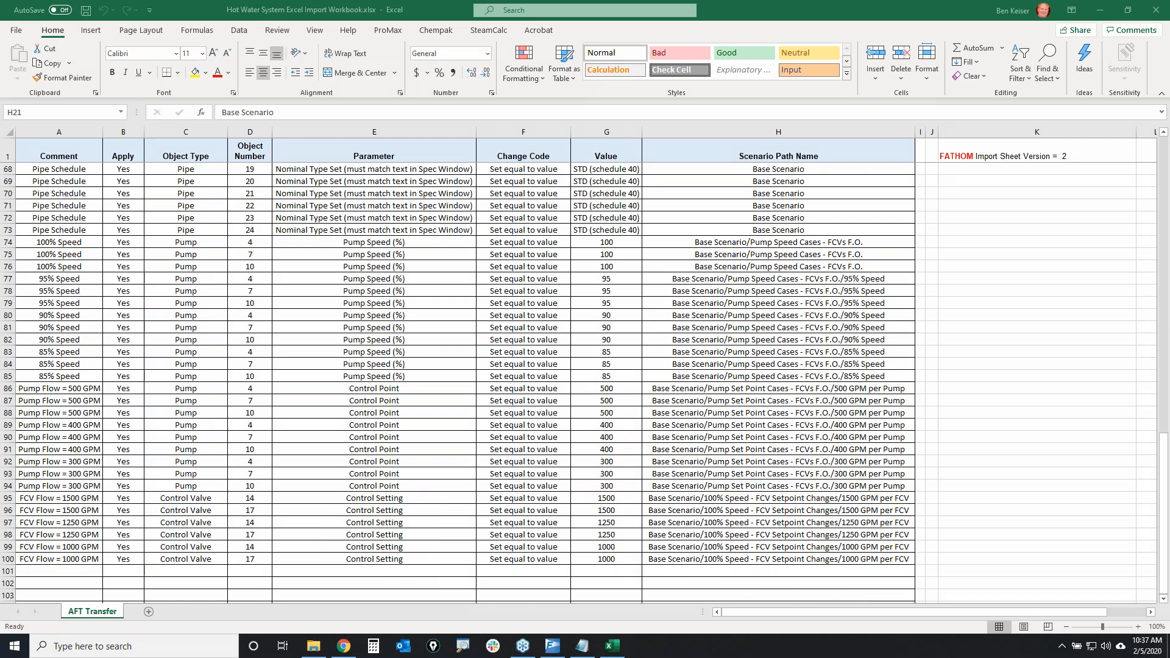
Review the pump and valve scenario paths, then switch to AFT Fathom and load the 1000 GPM per FCV scenario to check its full path
mouse_move(871, 247)
left_mouse_down()
mouse_move(660, 381)
mouse_move(759, 586)
mouse_move(900, 300)
mouse_move(868, 243)
left_mouse_up()
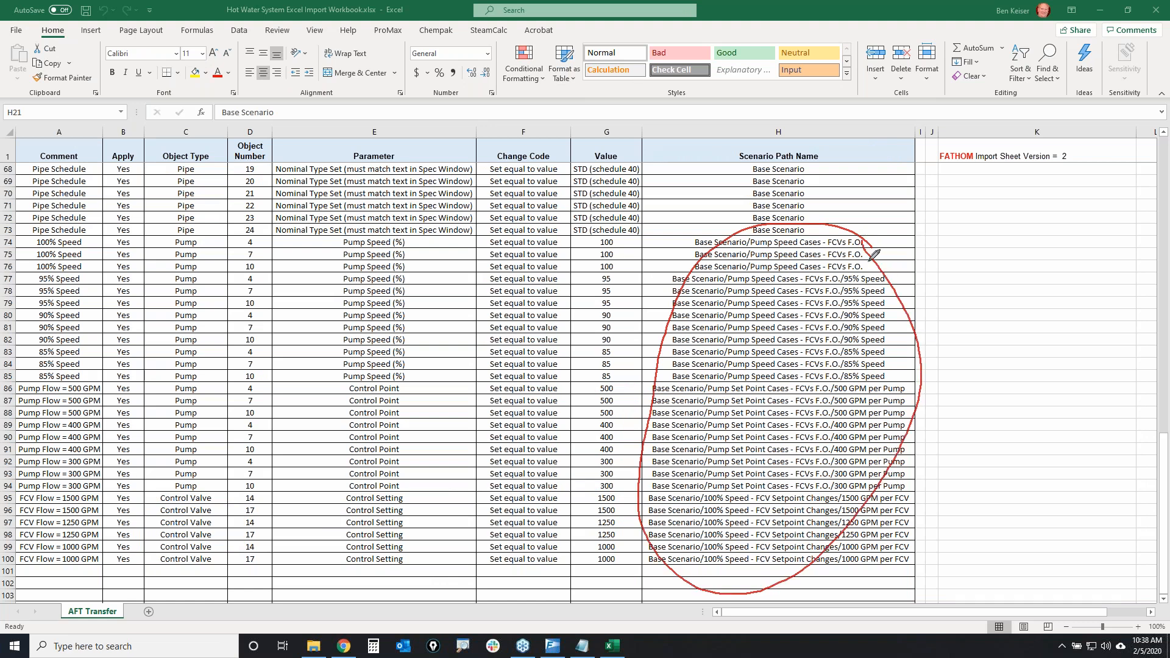
left_click(1146, 180)
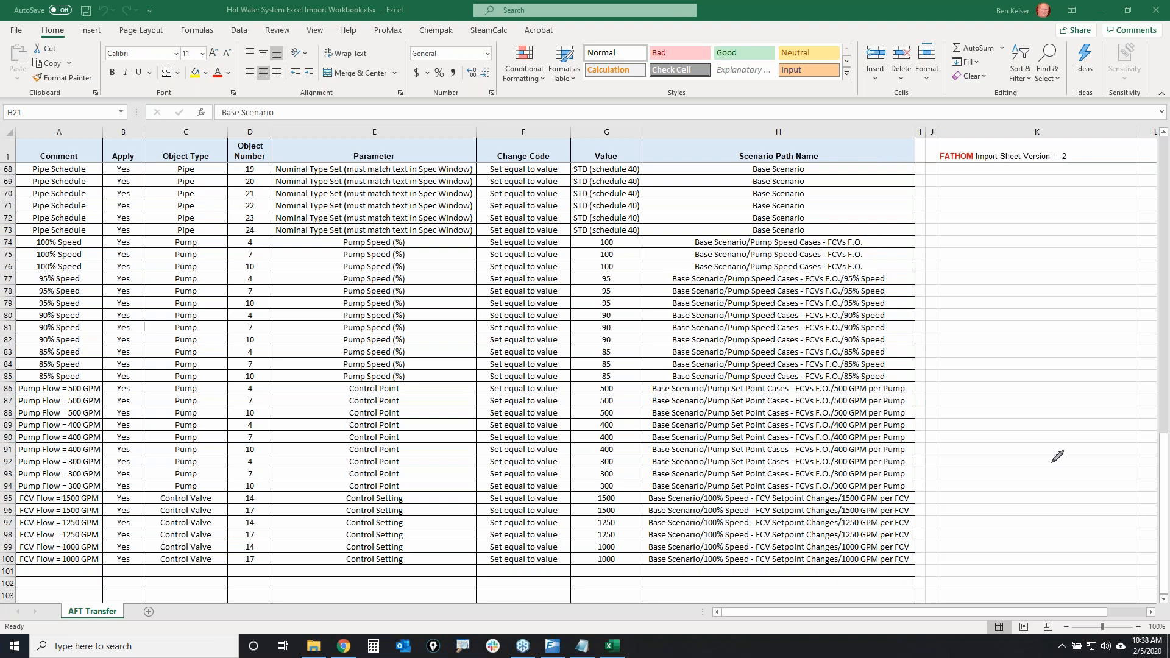
left_click(552, 646)
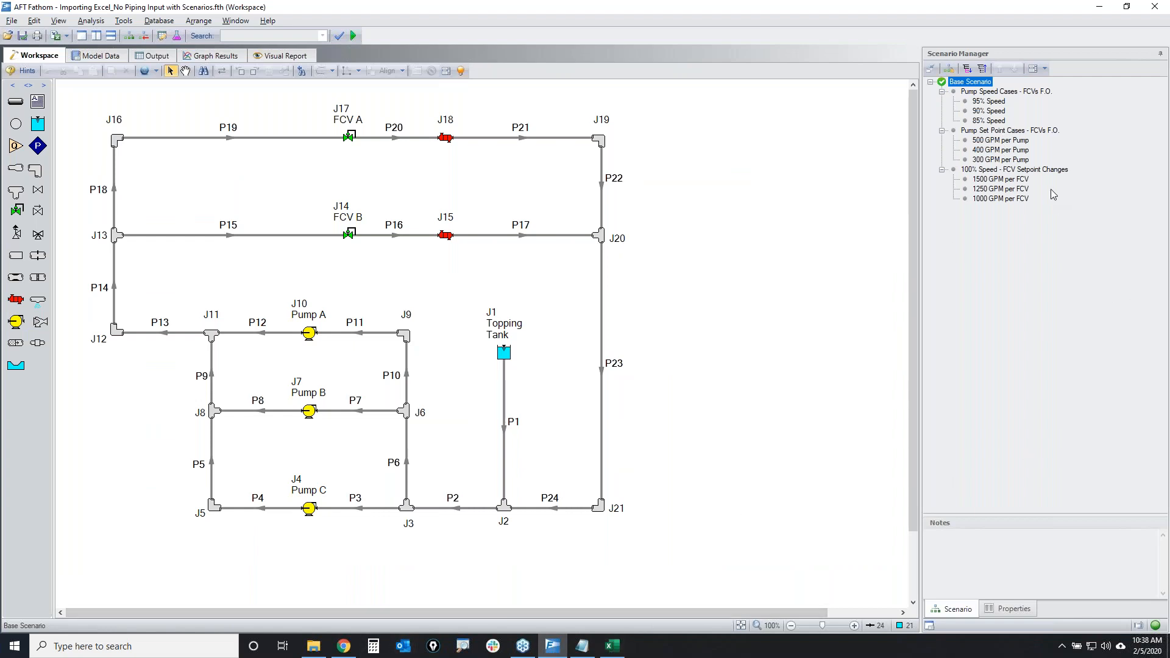
double_click(1002, 199)
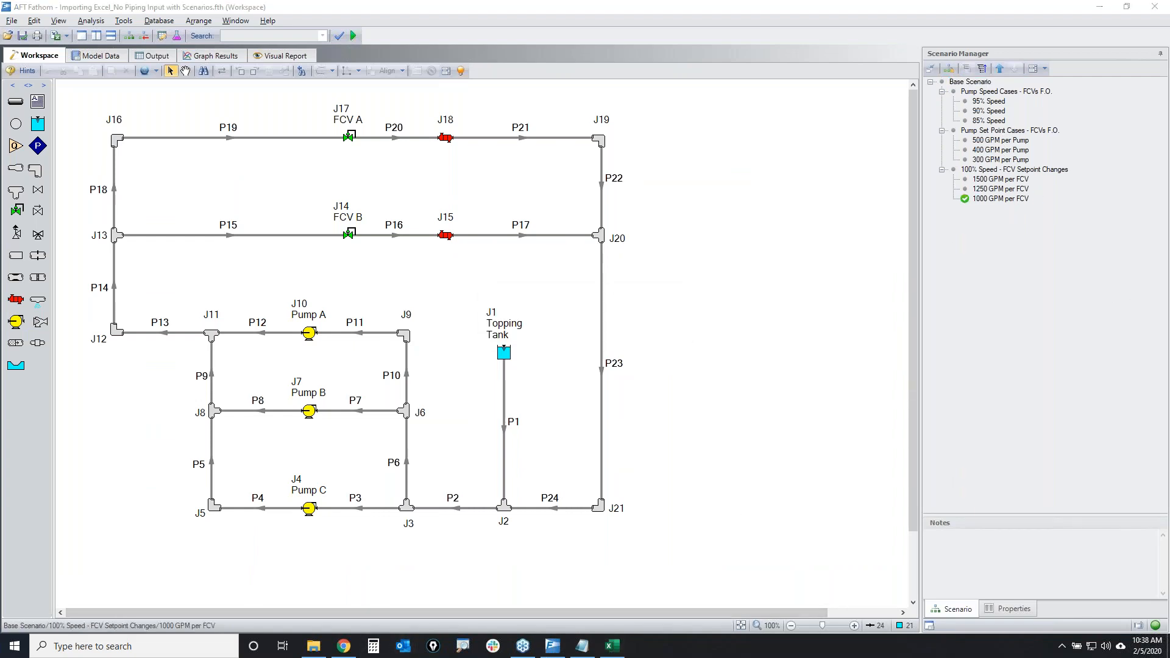
mouse_move(18, 617)
left_mouse_down()
mouse_move(228, 615)
mouse_move(19, 630)
mouse_move(106, 595)
left_mouse_up()
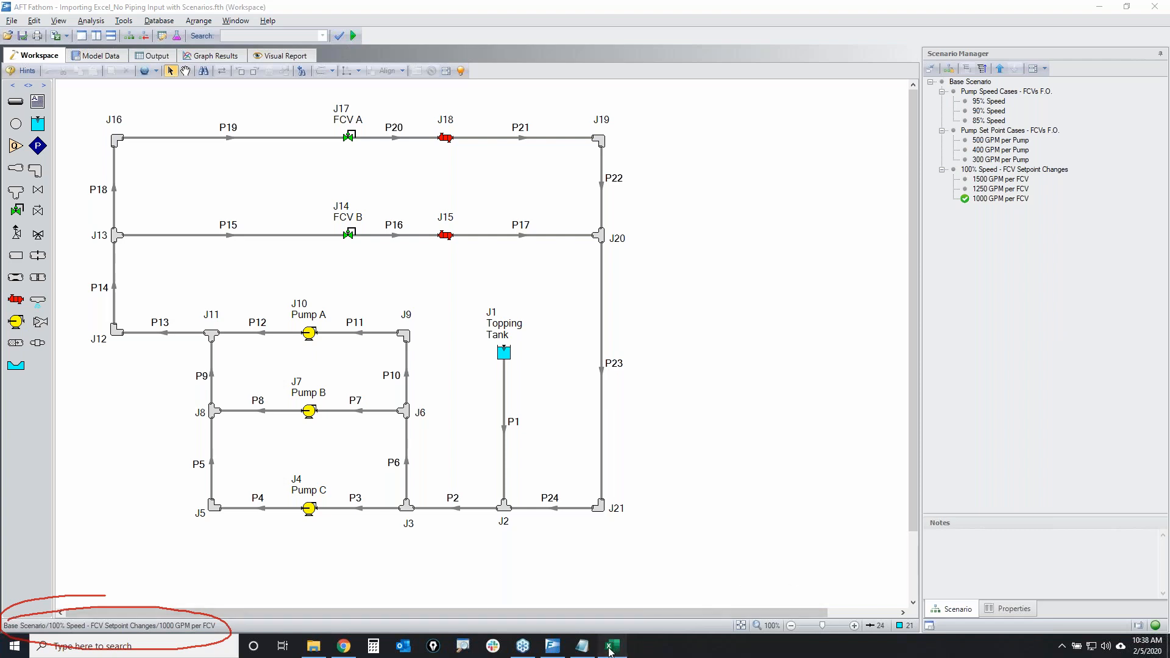
Switch to the Excel workbook, shrink its window over AFT Fathom and compare the Scenario Path Name column with the loaded scenario's path
left_click(612, 645)
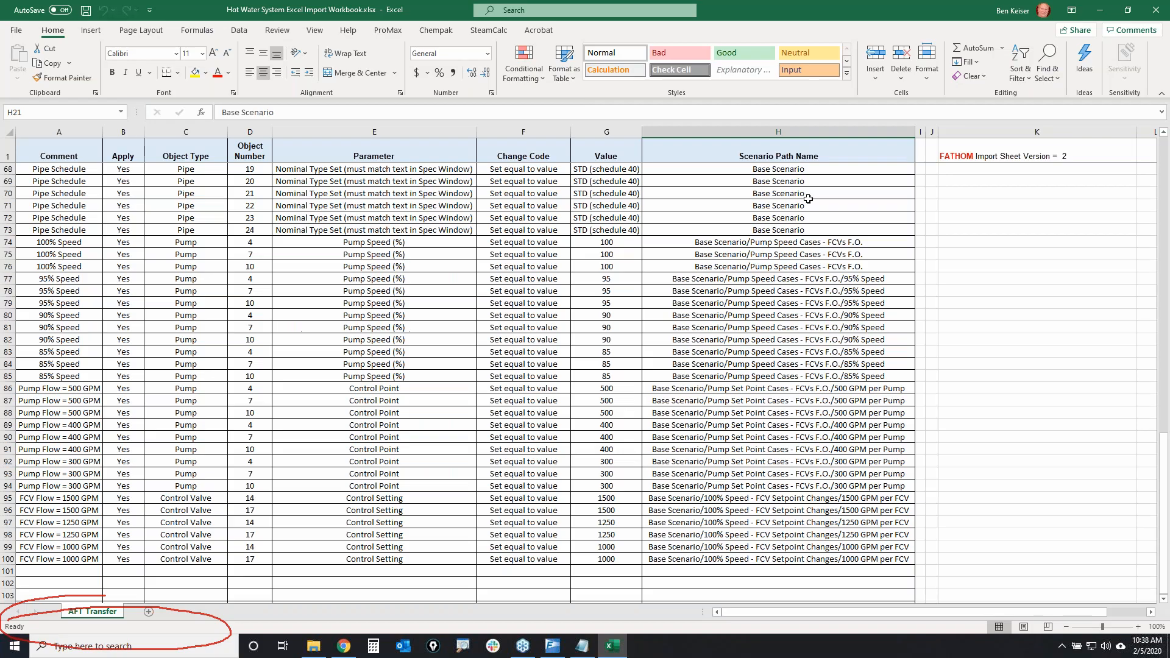
left_click(1128, 10)
left_click_drag(658, 94, 675, 47)
left_click(701, 395)
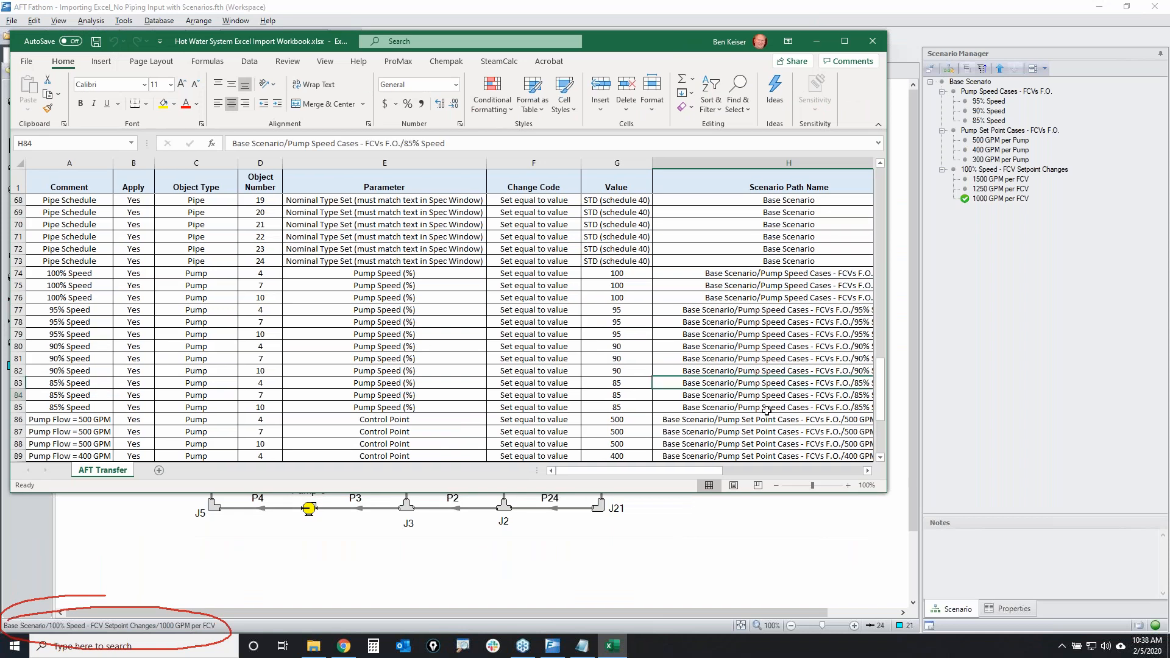
left_click_drag(698, 471, 782, 470)
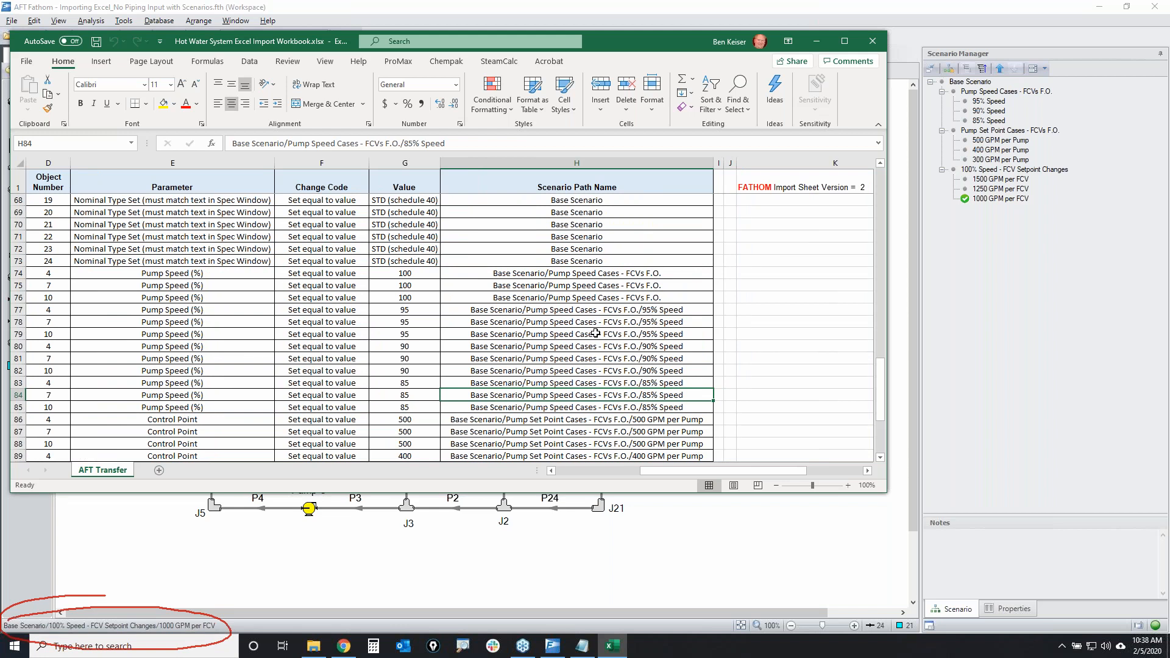
Copy the scenario path name of the 1000 GPM per FCV scenario in AFT Fathom and return to the Excel workbook
left_click(816, 41)
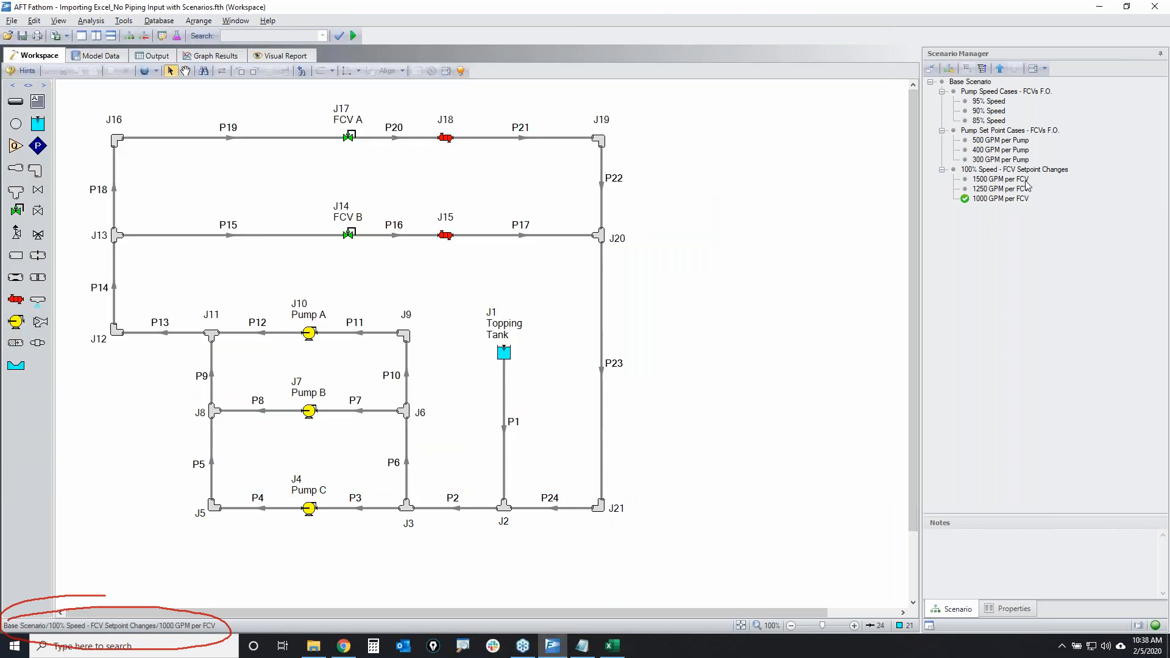
right_click(1011, 203)
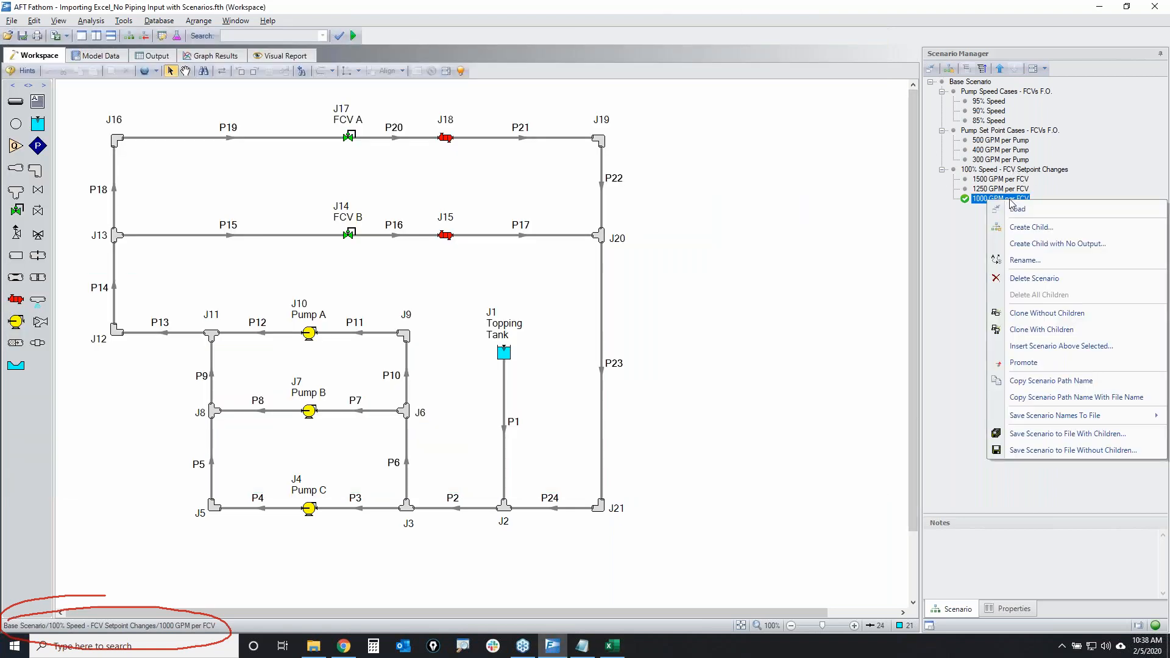
left_click(1090, 382)
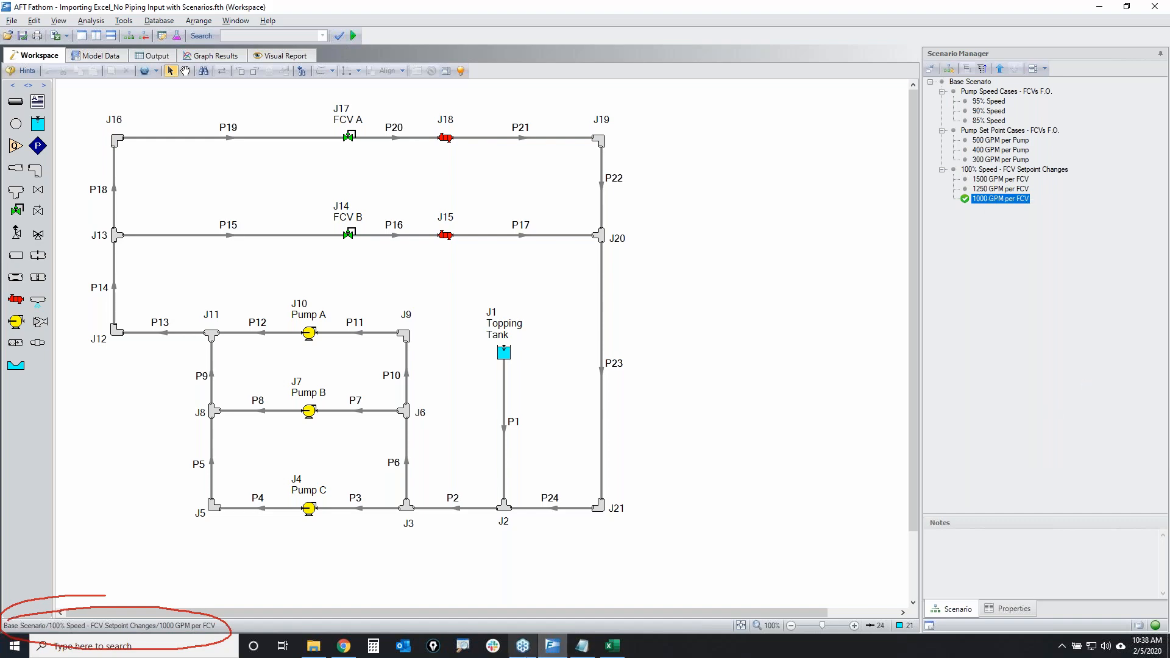
left_click(615, 650)
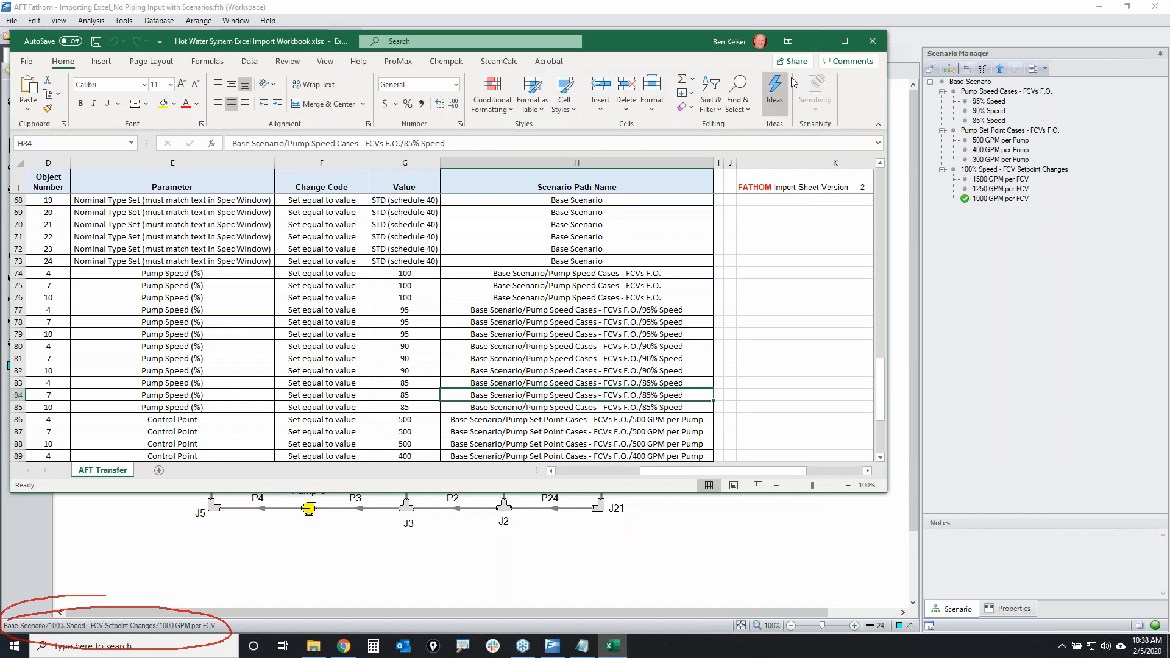
Return to AFT Fathom and examine the Save Scenario Names To File options for the Pump Set Point Cases - FCVs F.O. scenario
left_click(820, 46)
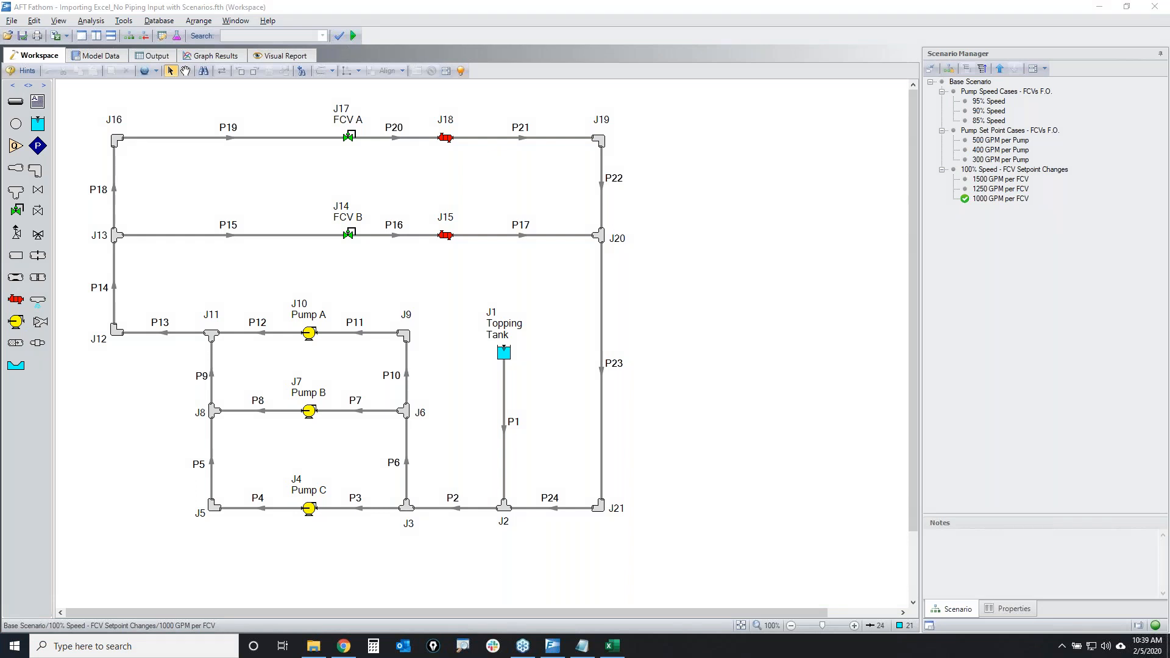
right_click(996, 134)
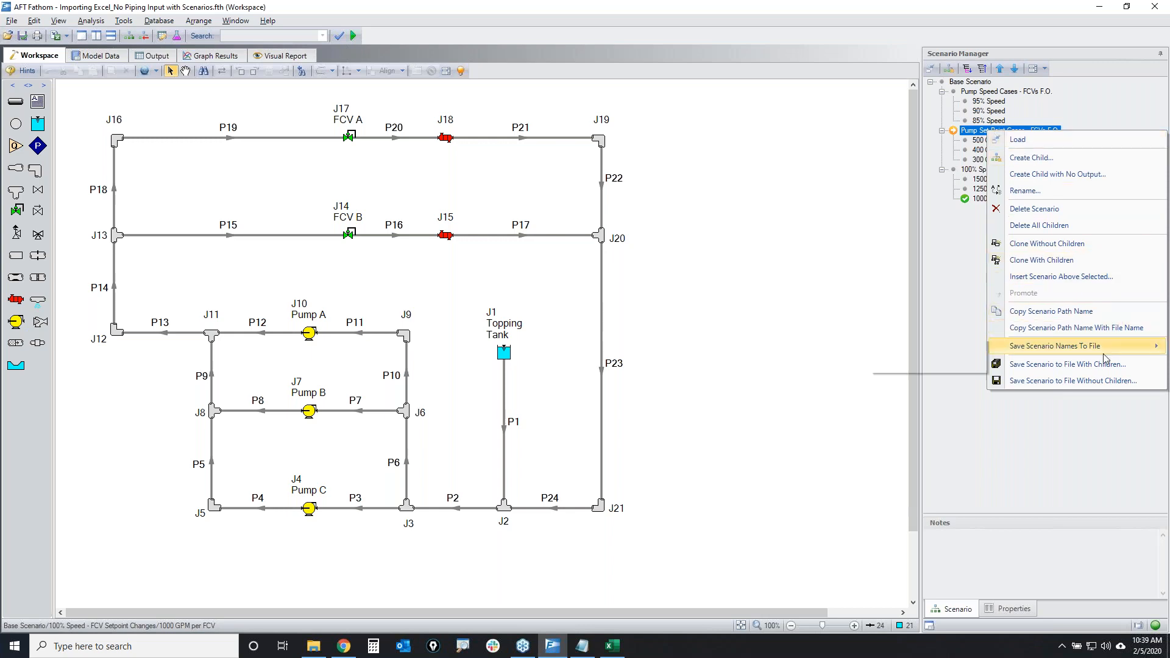
mouse_move(1097, 346)
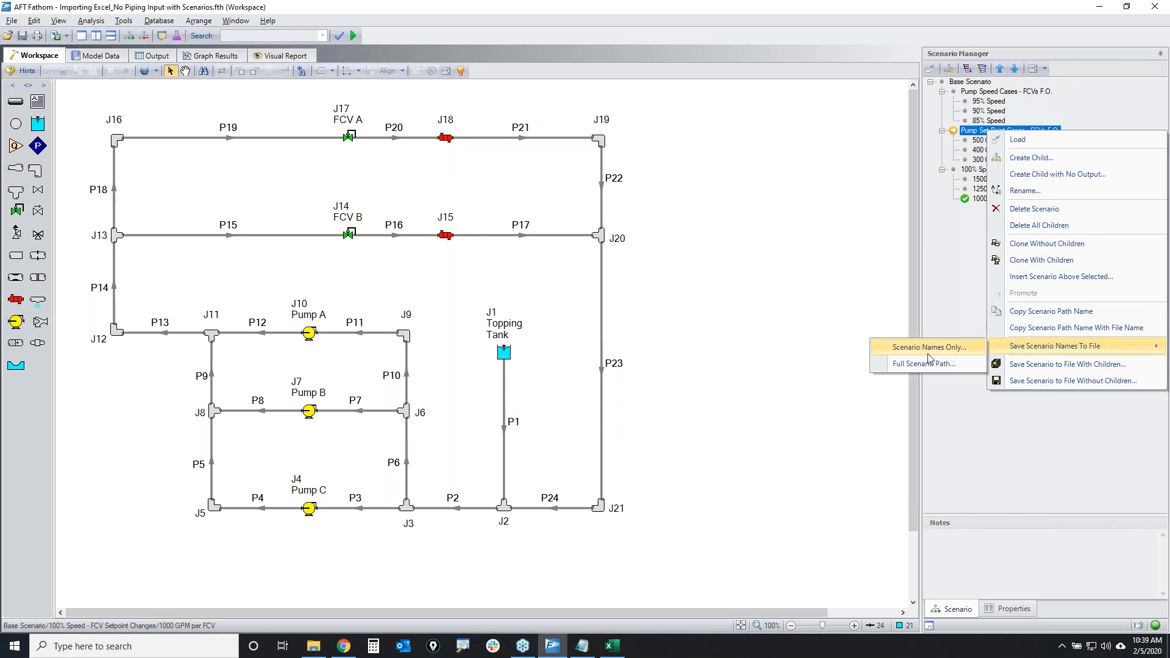
left_click(1024, 462)
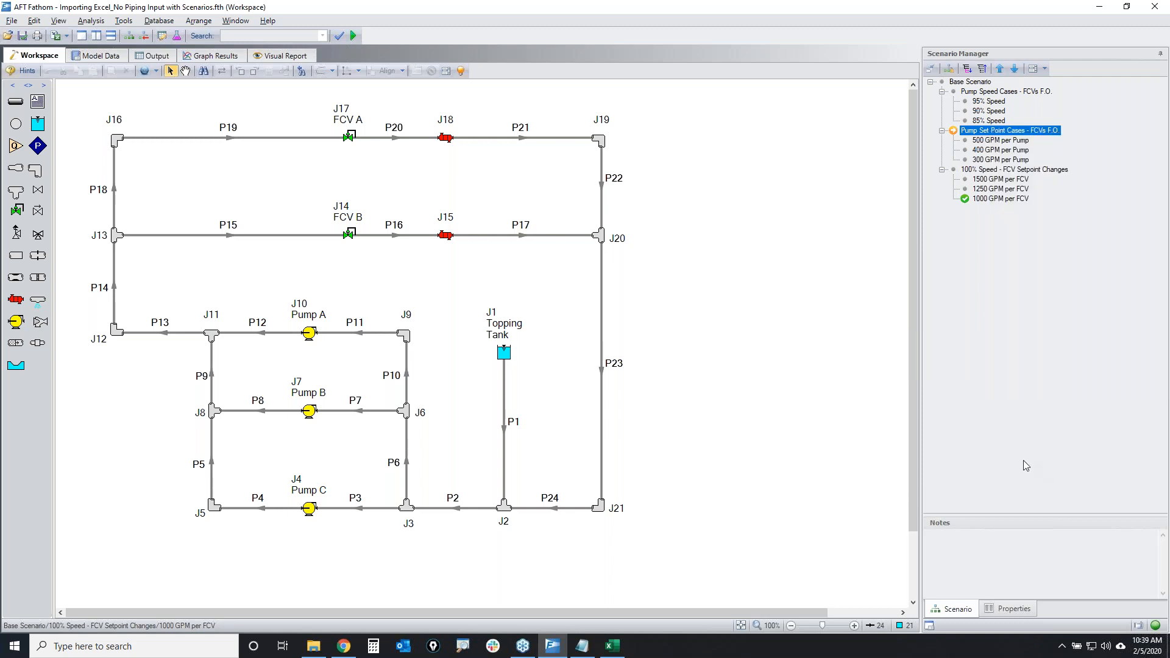
Switch to Scenario Names.txt in Notepad, highlight its full scenario paths, and arrange its window beside the Excel workbook's Scenario Path Name column
left_click(587, 652)
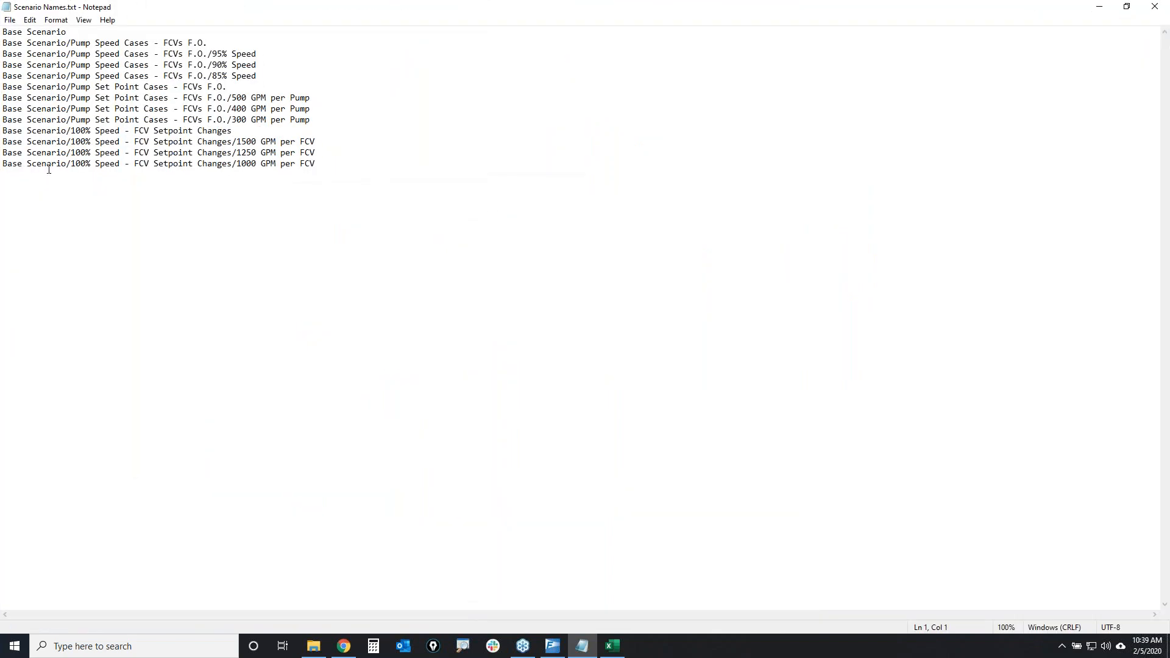
left_click_drag(354, 166, 4, 32)
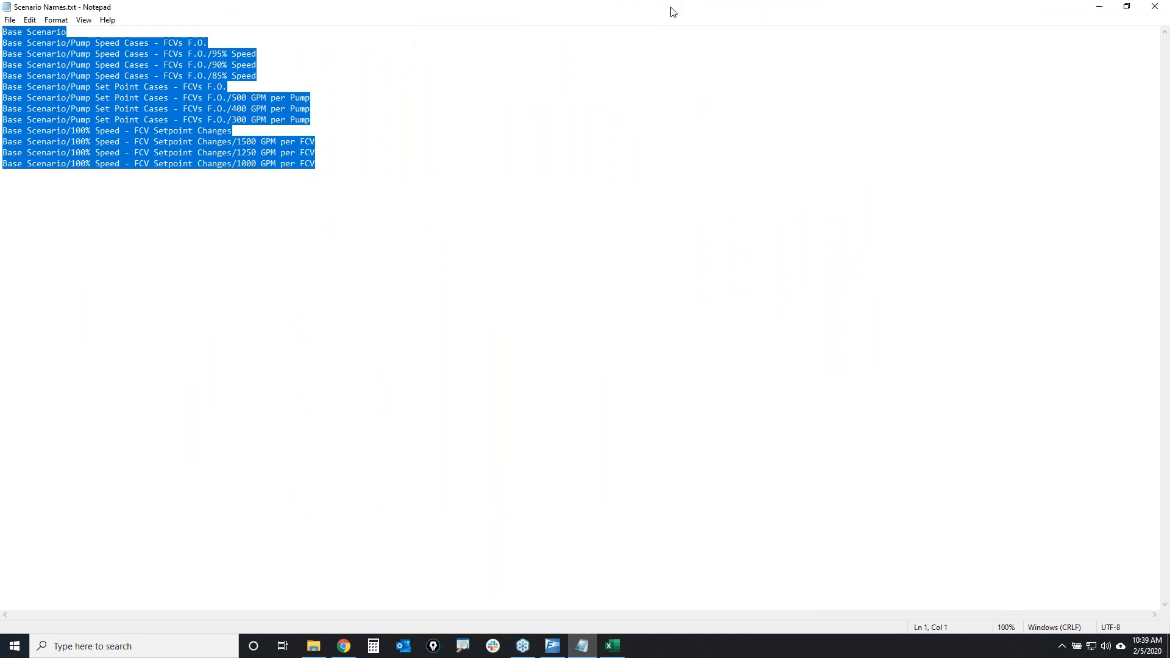
left_click_drag(675, 13, 686, 49)
left_click(613, 647)
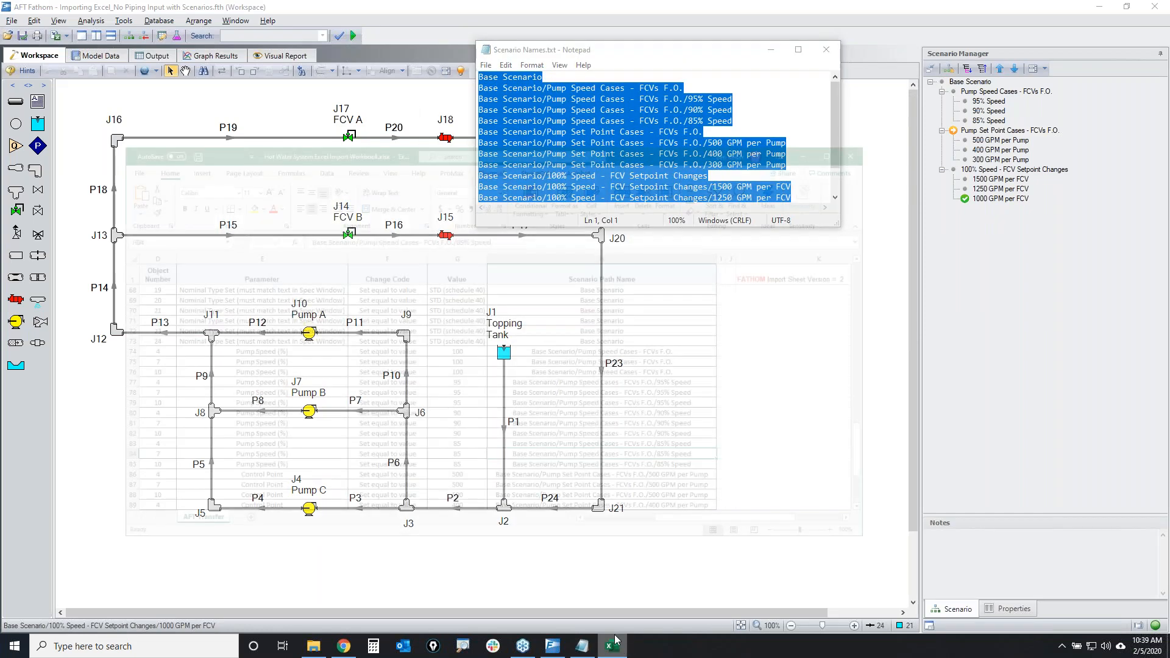
left_click(582, 648)
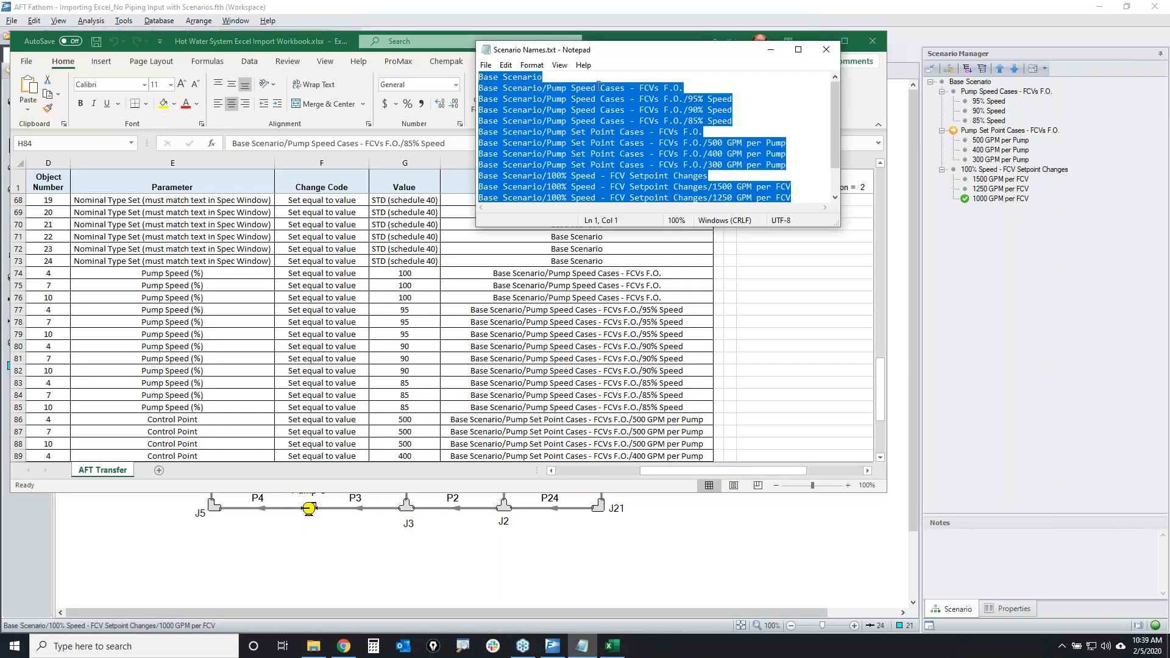
left_click(709, 121)
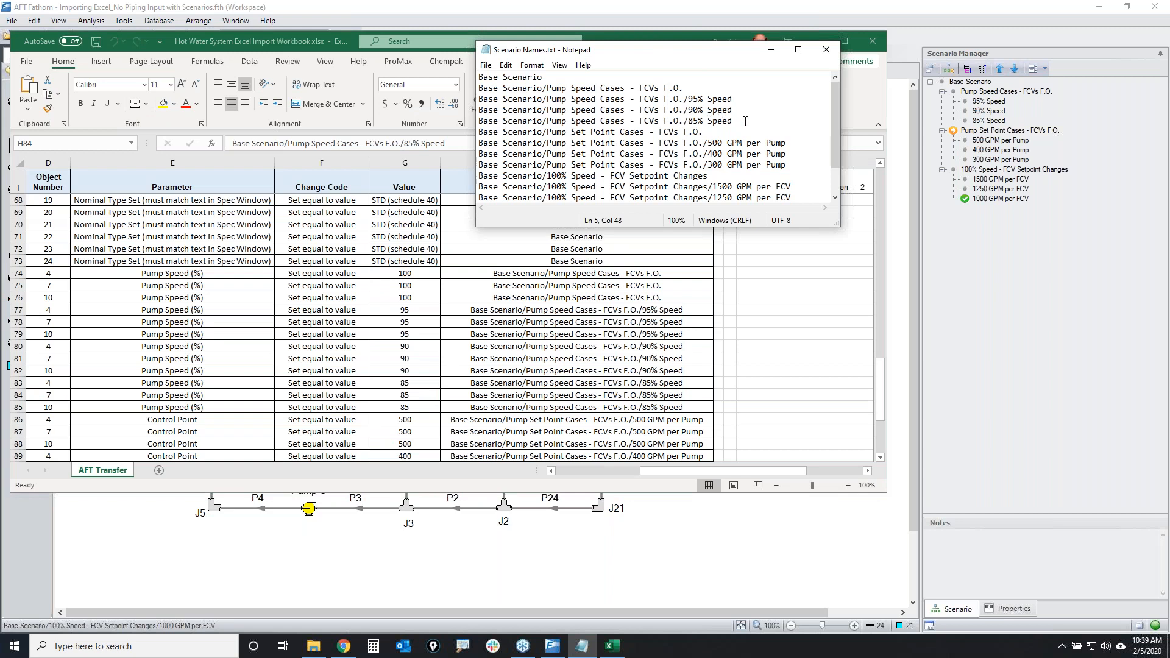
left_click_drag(634, 55, 944, 84)
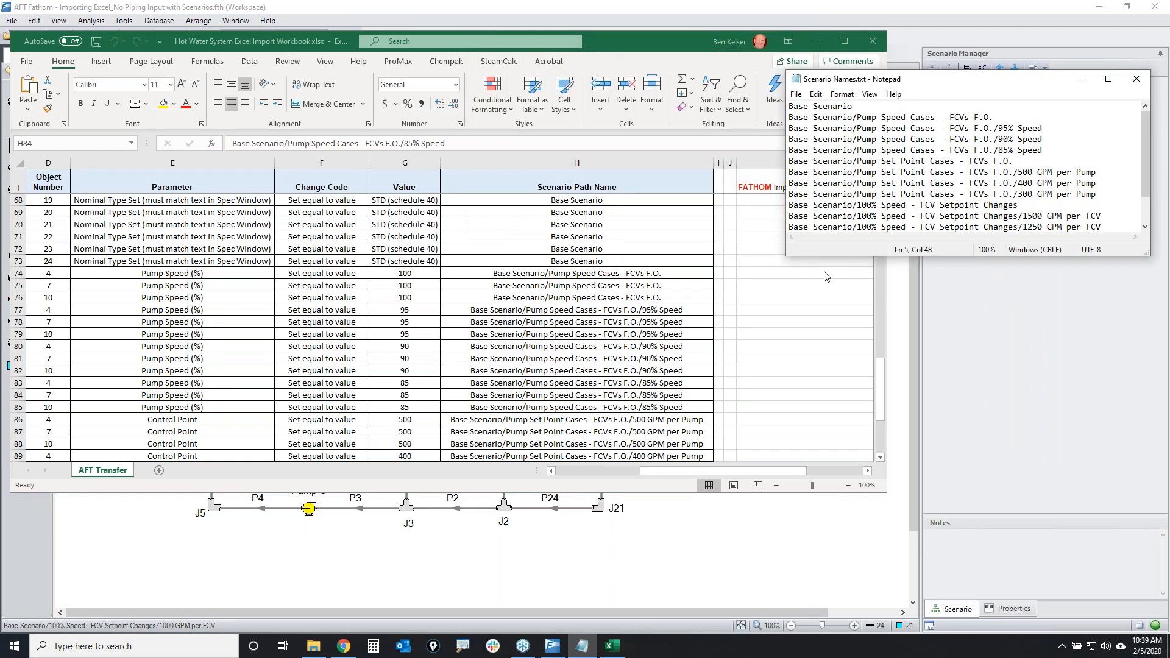
Add a new worksheet to the import workbook, paste the scenario path names starting at A1, and fit column A's width to them
left_click_drag(1037, 83, 1169, 83)
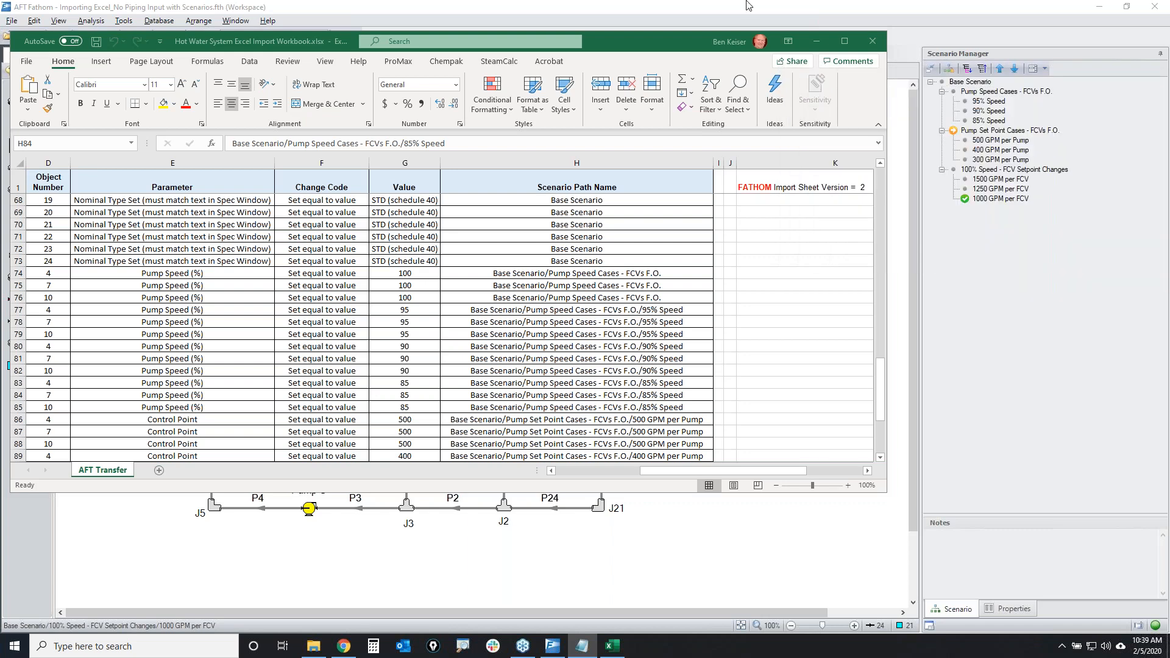
left_click(844, 40)
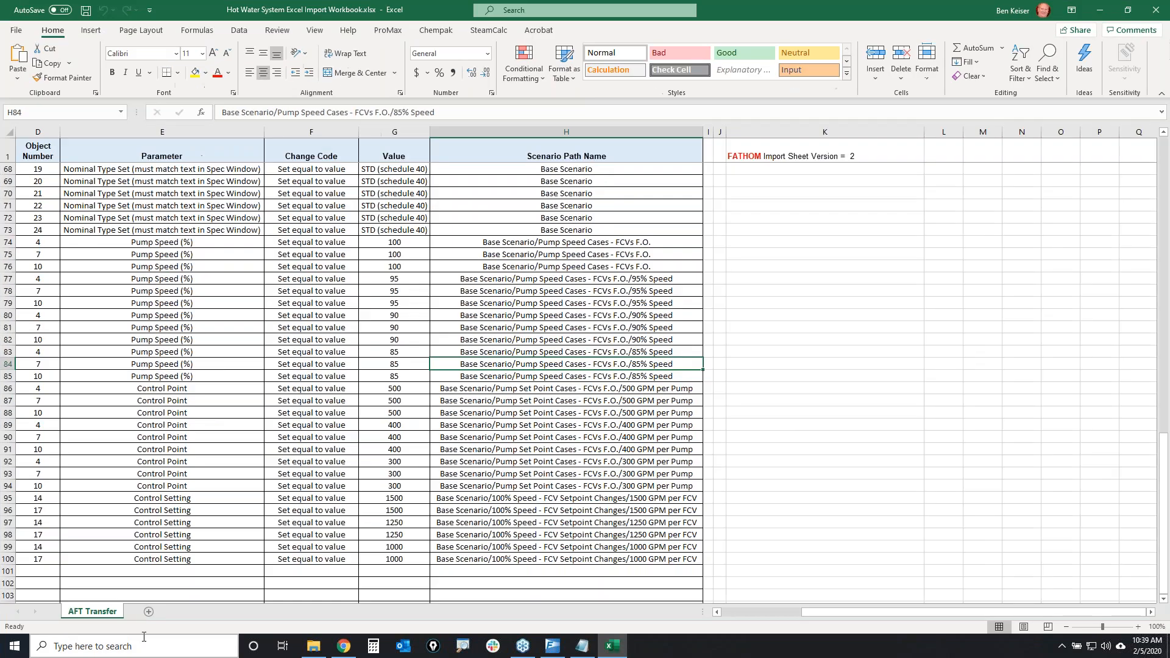
left_click(182, 612)
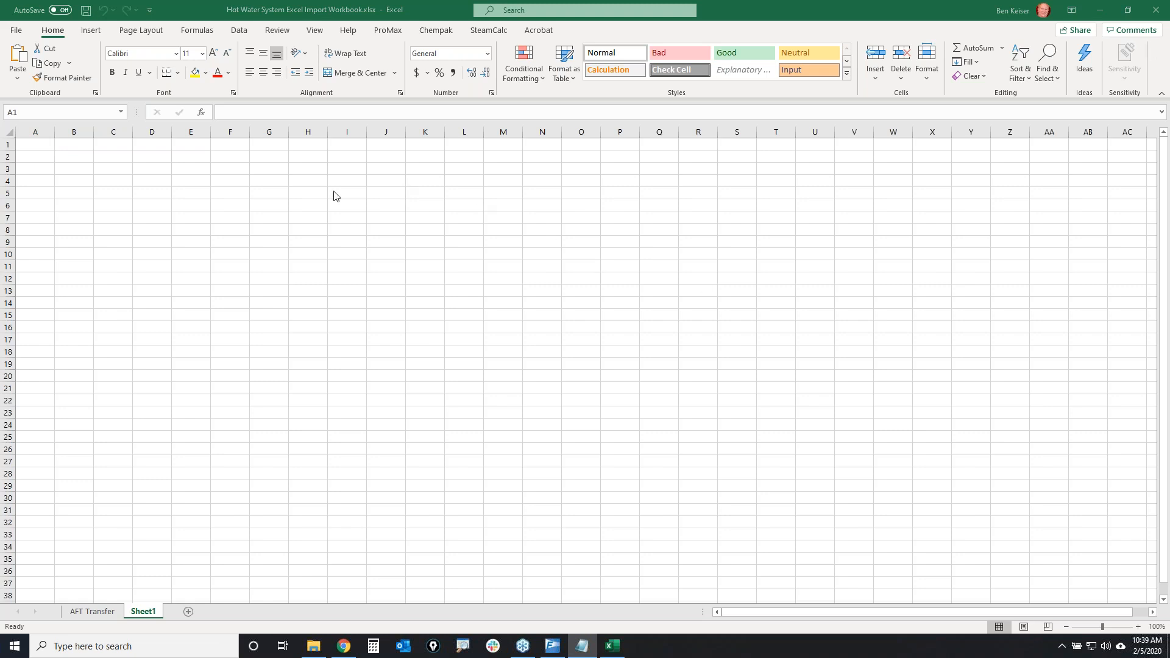
left_click(45, 147)
key("ctrl+v")
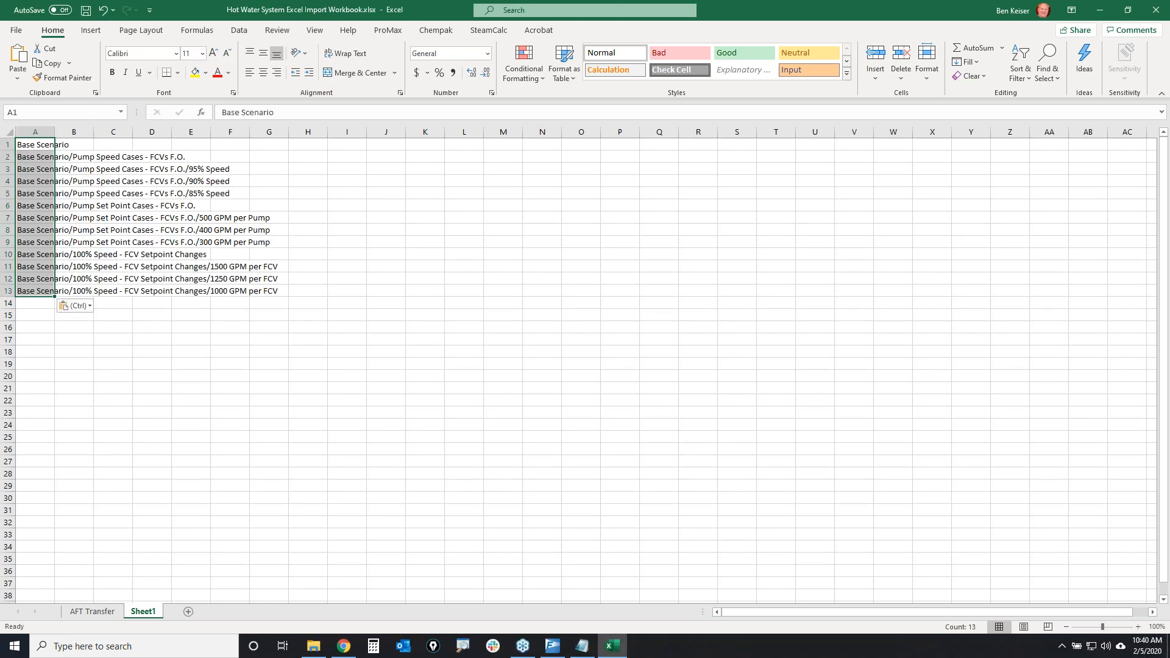
left_click_drag(52, 130, 53, 130)
double_click(52, 130)
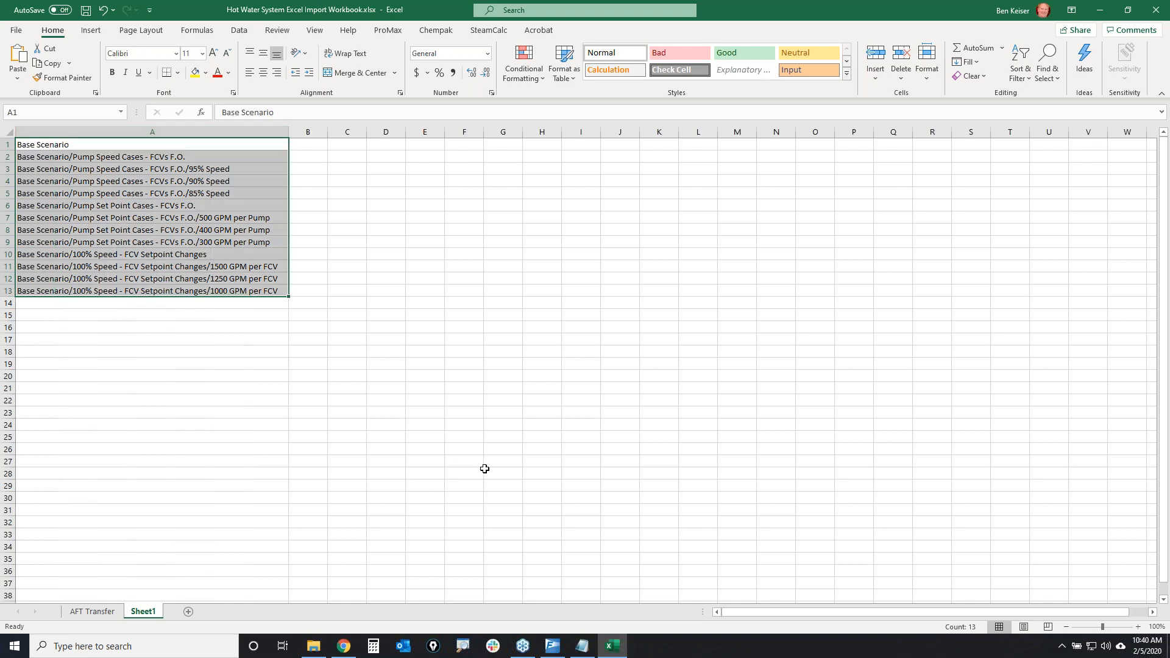
left_click(372, 388)
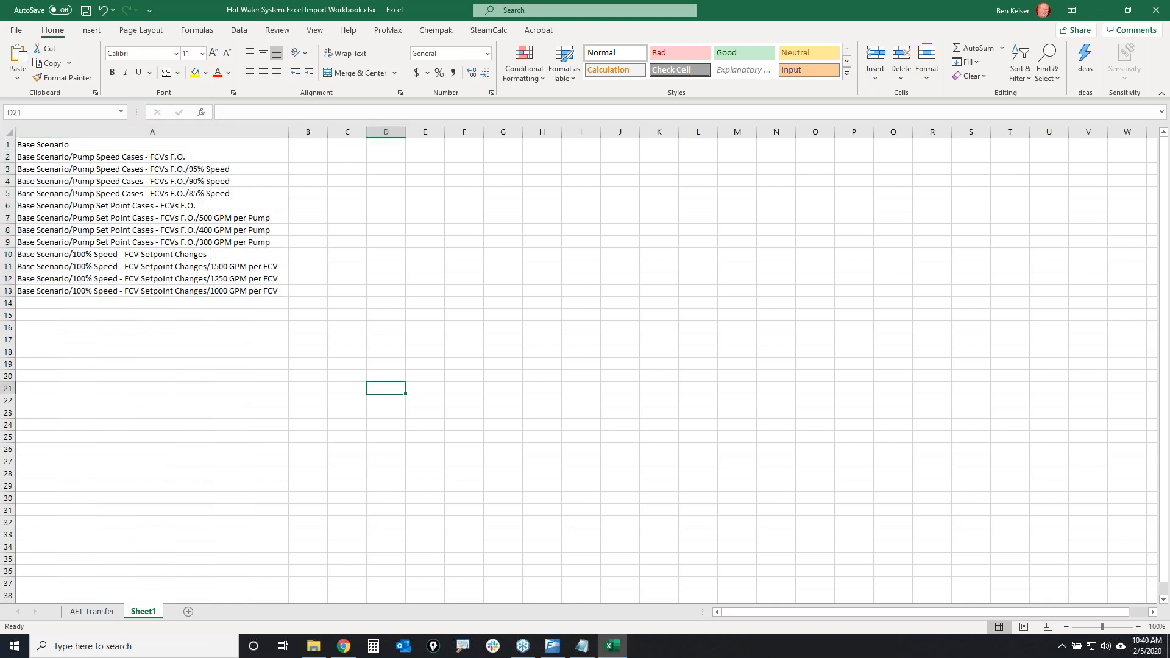
Return to the AFT Transfer sheet, switch to AFT Fathom, and load the Base Scenario
left_click(101, 612)
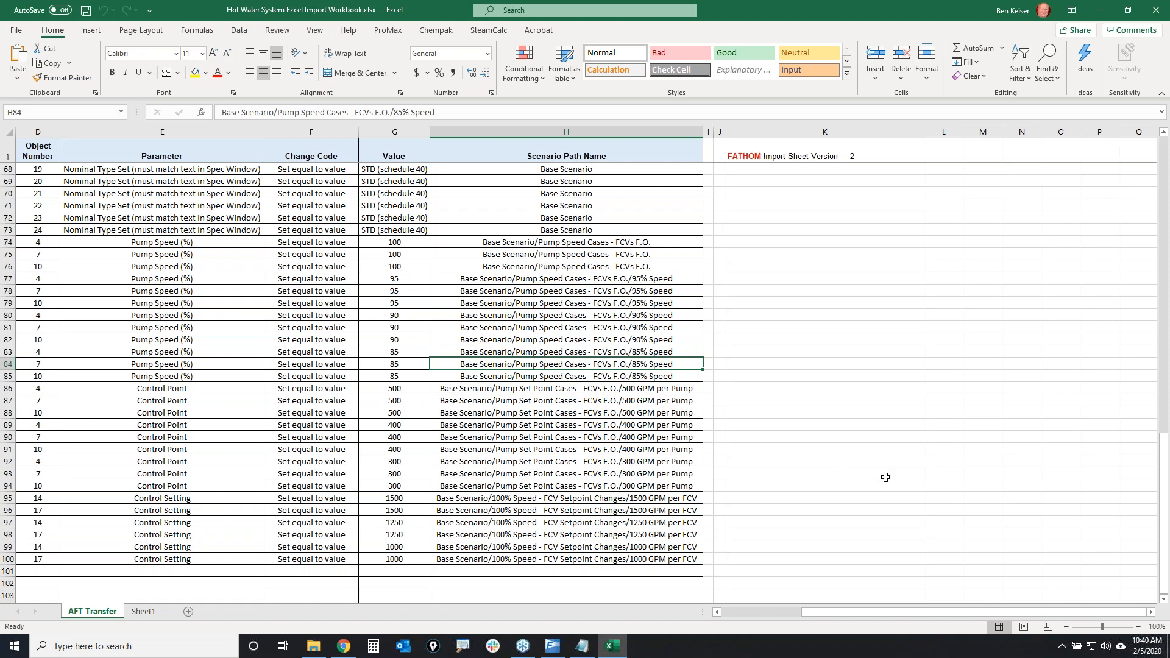
mouse_move(589, 638)
left_click(553, 649)
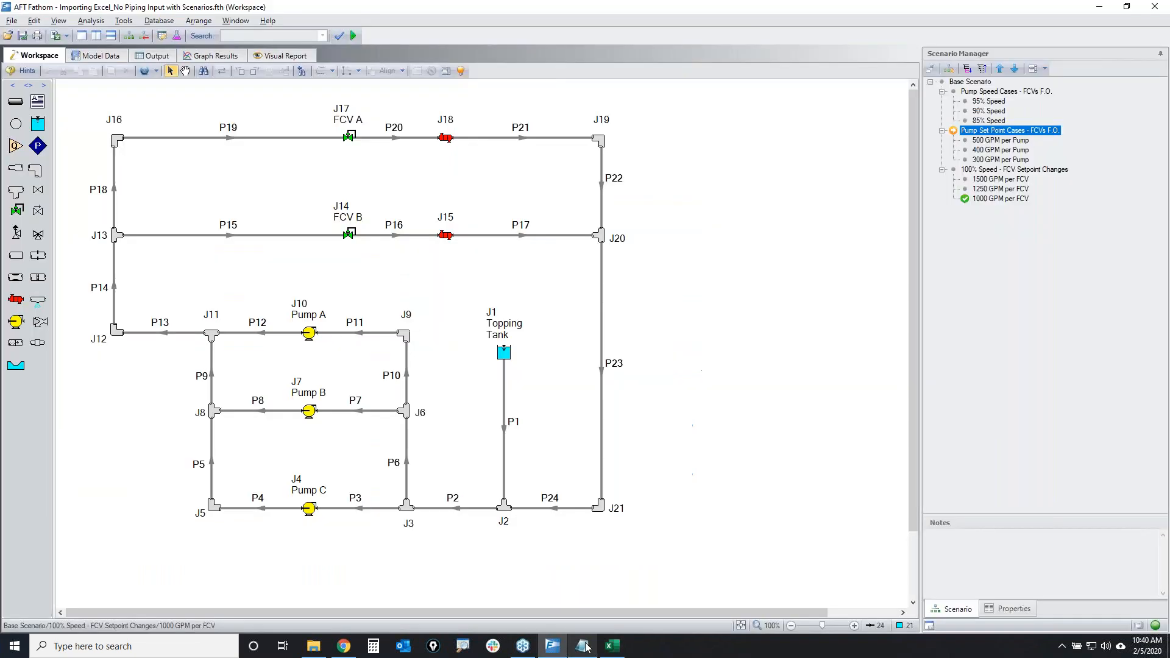
double_click(971, 81)
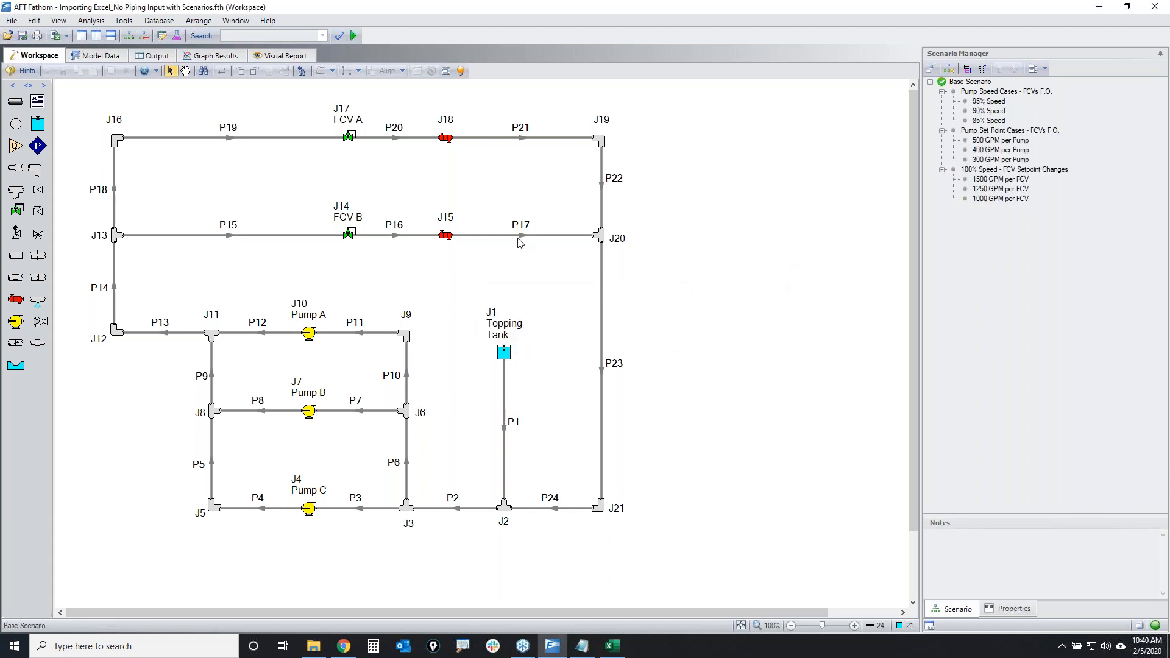
Import the Excel change data from Hot Water System Excel Import Workbook.xlsx in the Excel Import folder of Importing & Exporting Webinar
left_click(12, 21)
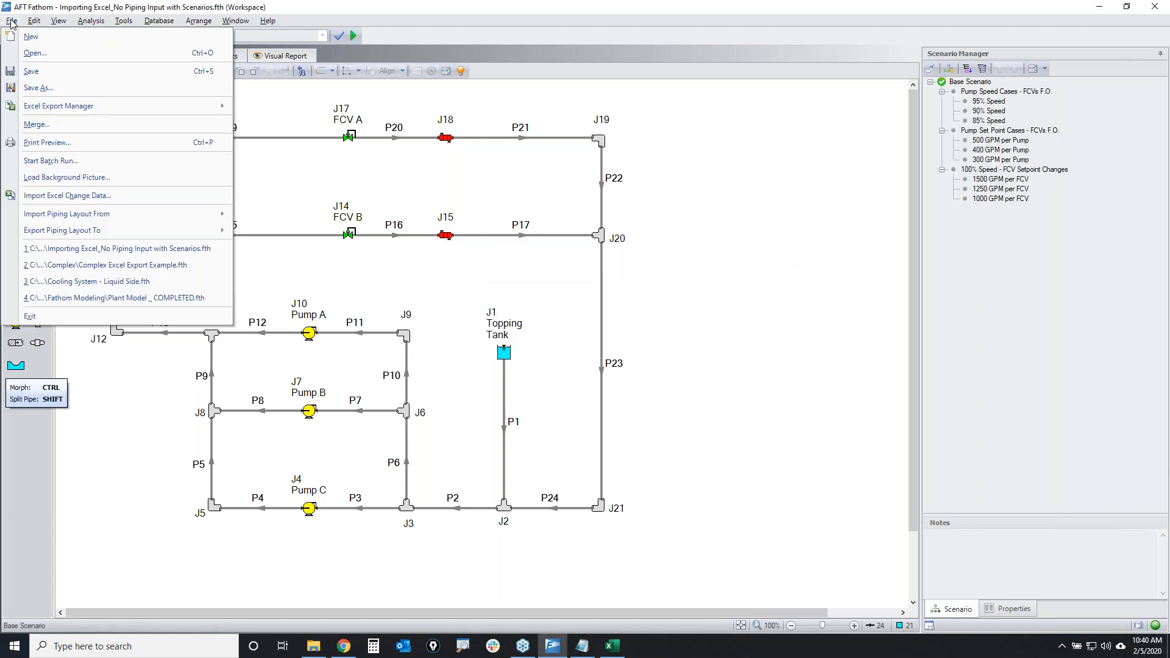
left_click(84, 203)
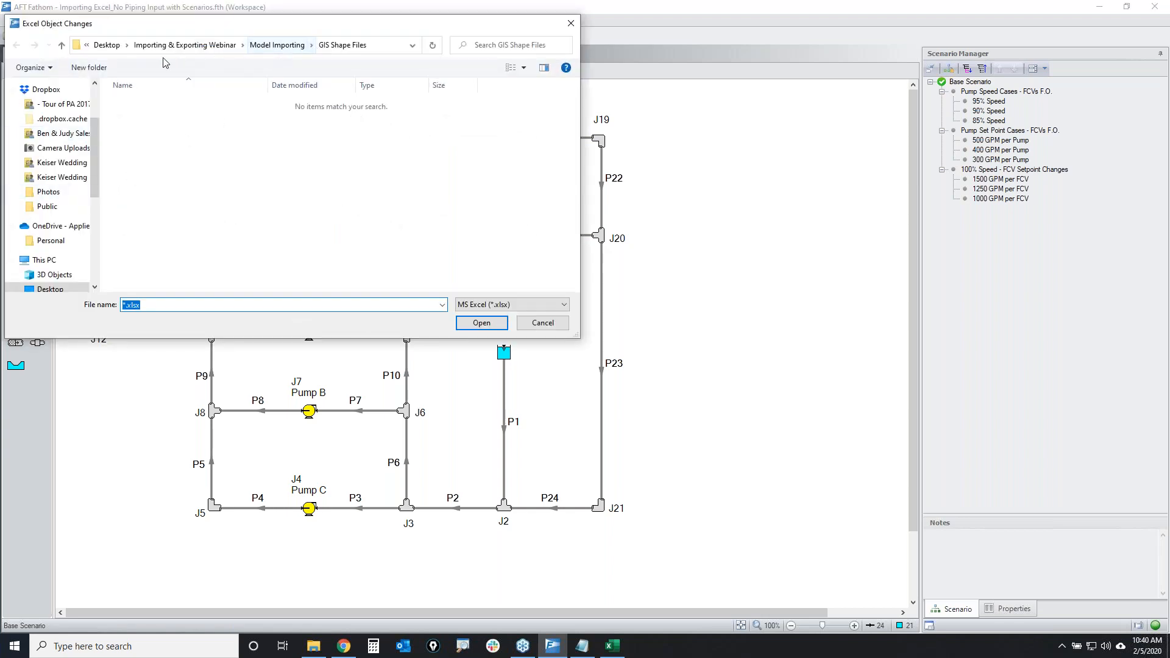
left_click(201, 46)
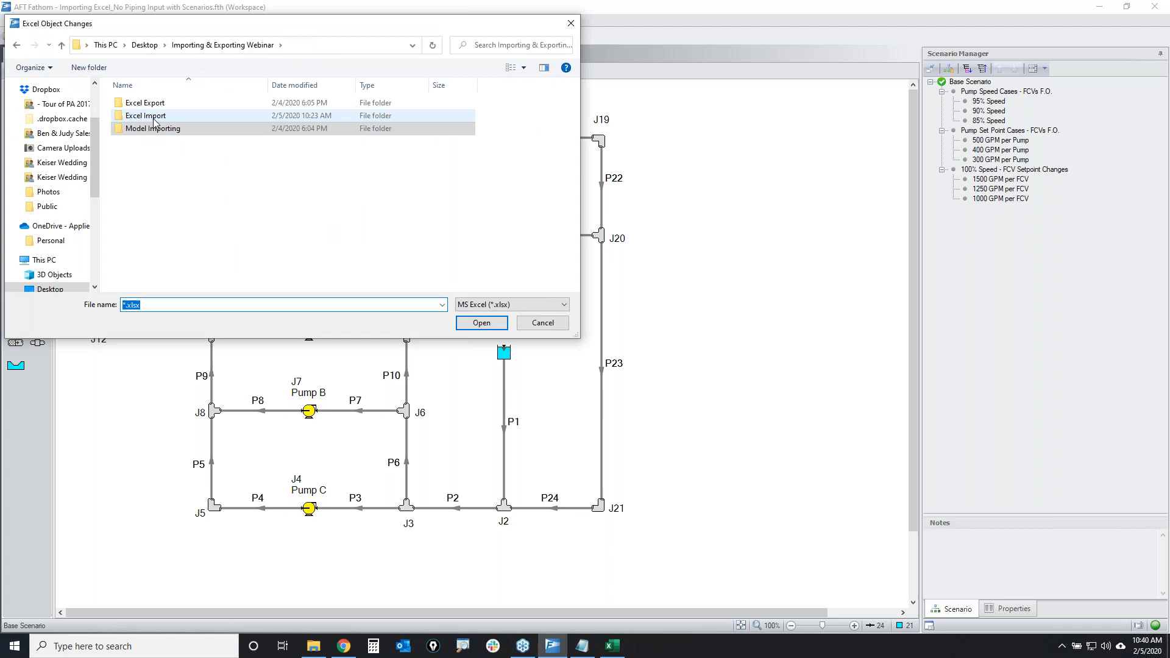
double_click(169, 116)
left_click(168, 105)
double_click(169, 107)
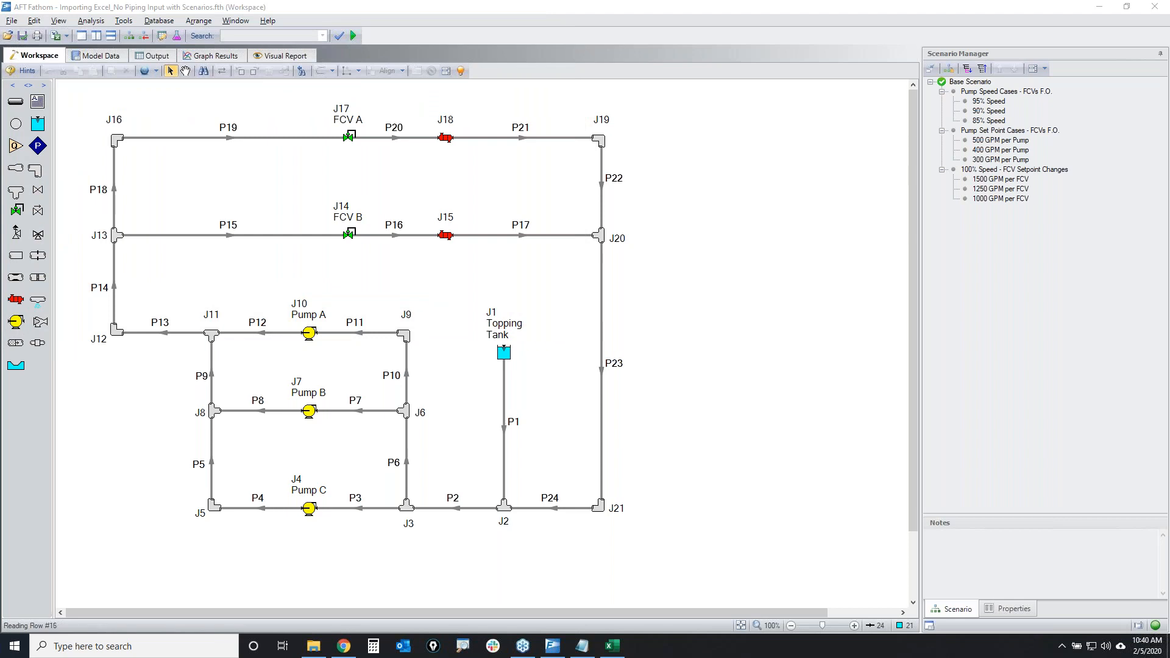
Review the Object Change Log against the AFT Transfer sheet in Excel, and close the log
mouse_move(18, 617)
left_mouse_down()
mouse_move(81, 628)
mouse_move(19, 612)
left_mouse_up()
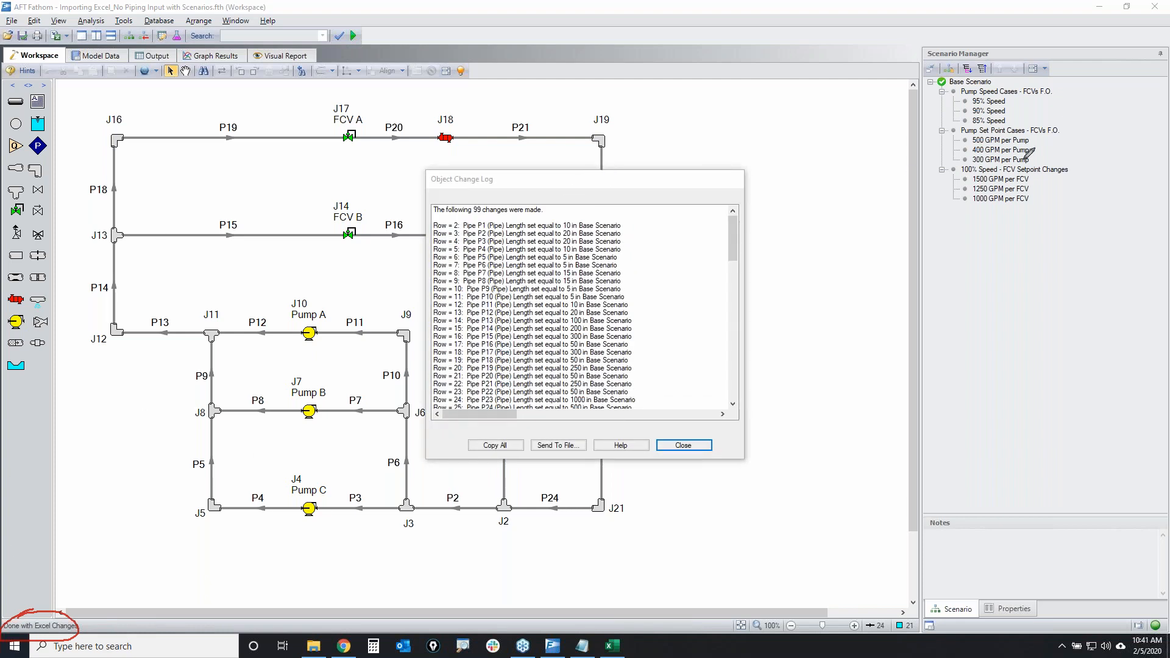
key("Escape")
left_click(612, 645)
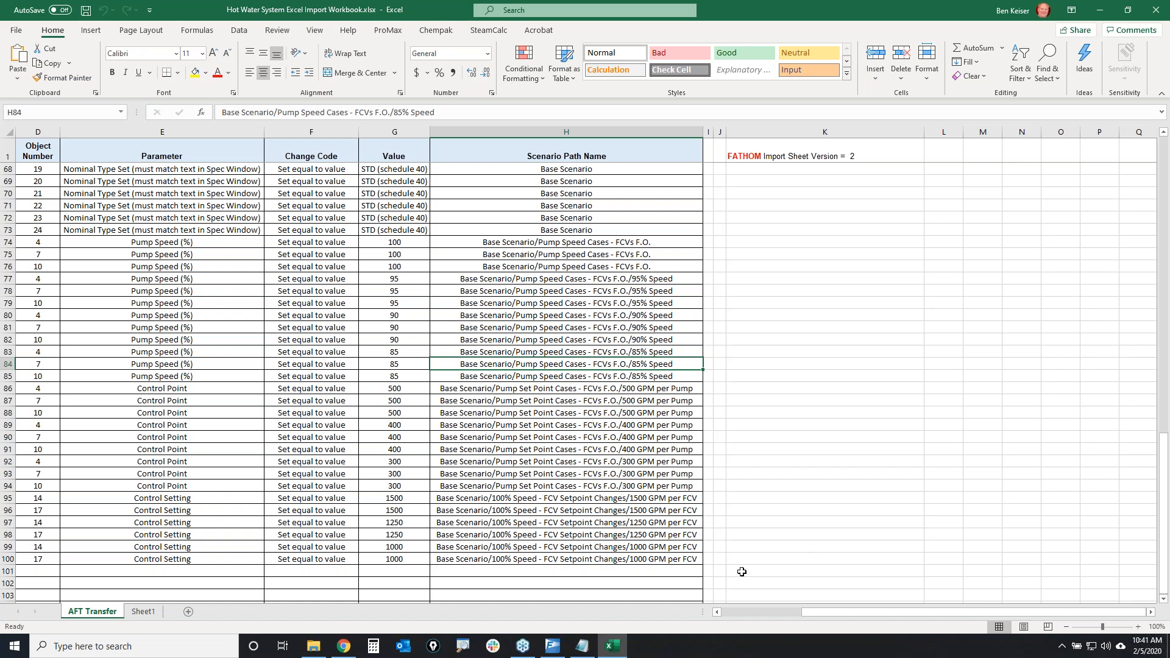
left_click(552, 646)
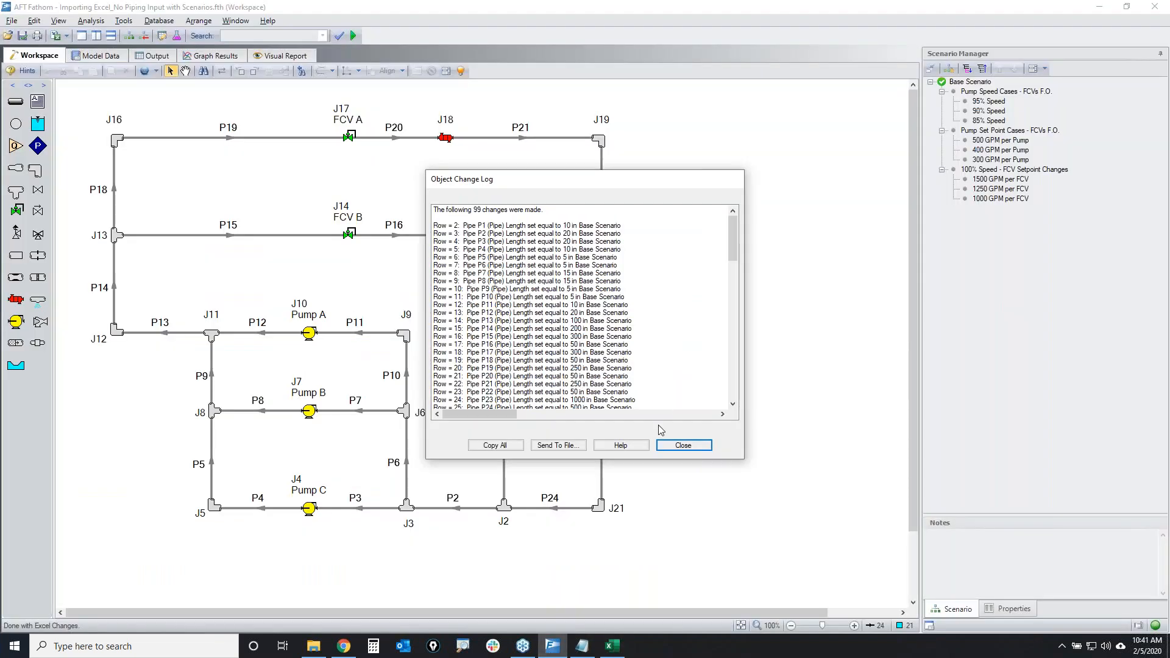
left_click(683, 445)
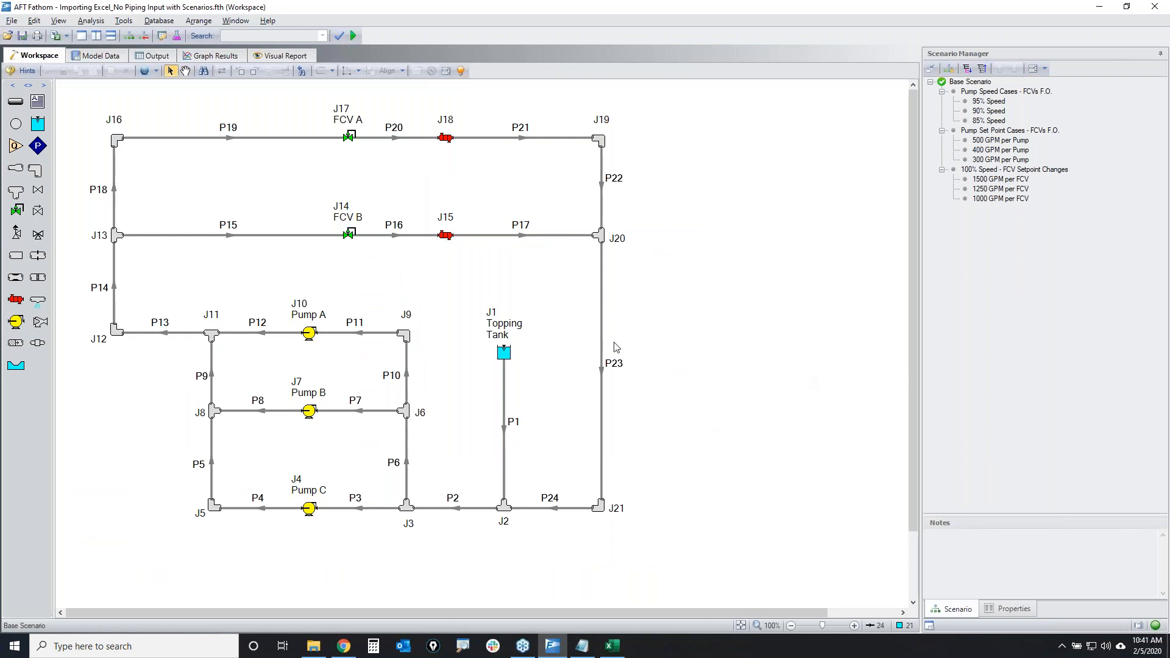
Check the imported pipe lengths and sizes in an enlarged view of the Base Scenario's pipe data table
left_click(108, 60)
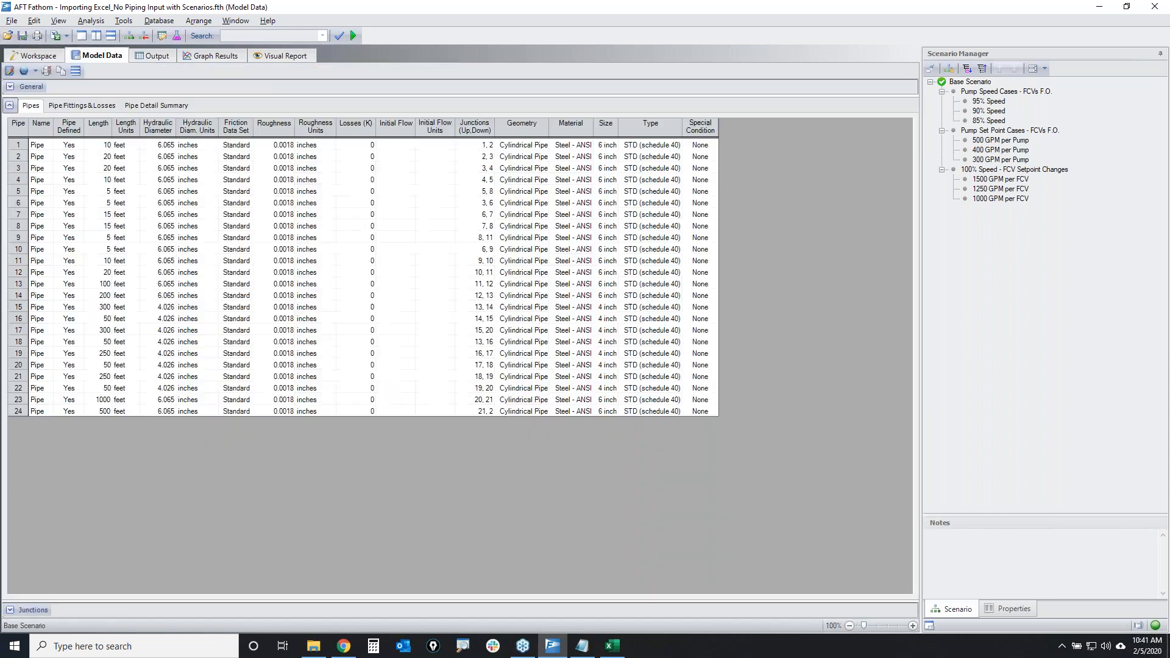
left_click(884, 626)
left_click(172, 137)
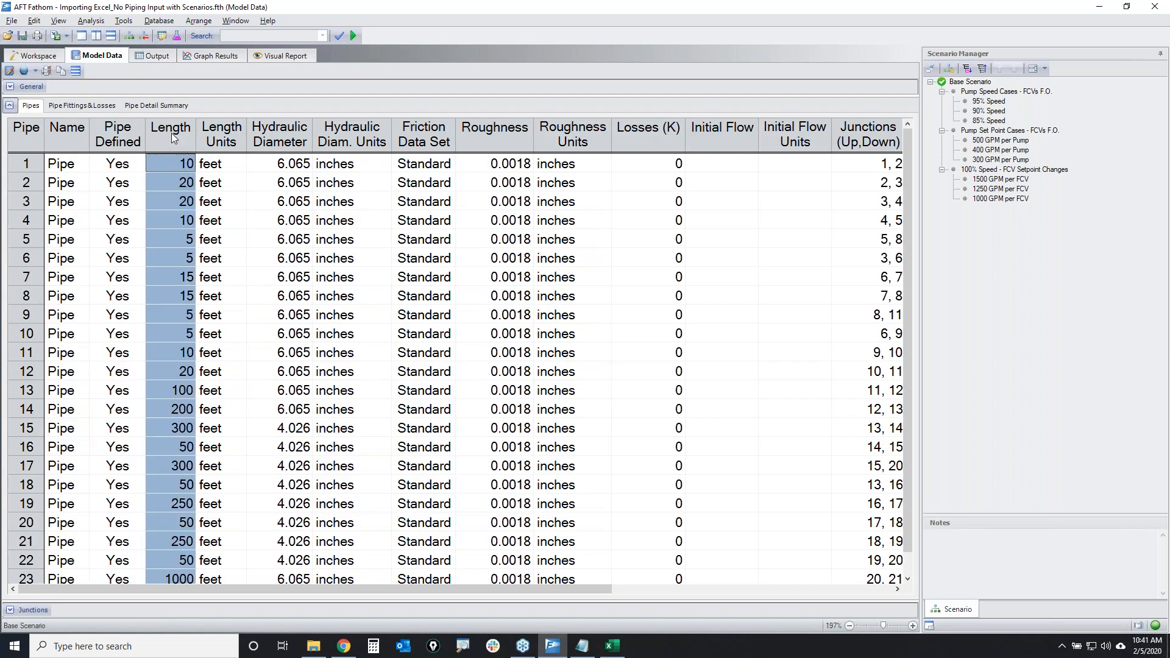
left_click_drag(394, 588, 661, 598)
left_click(727, 128)
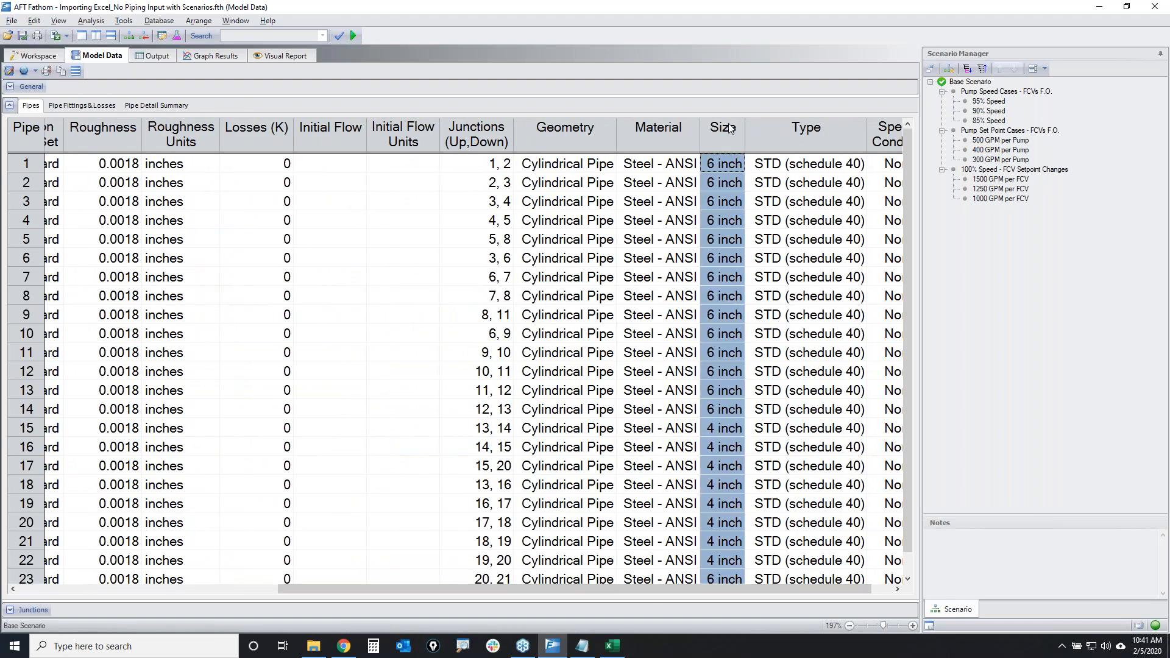
left_click(738, 206)
scroll(769, 409, "down", 1)
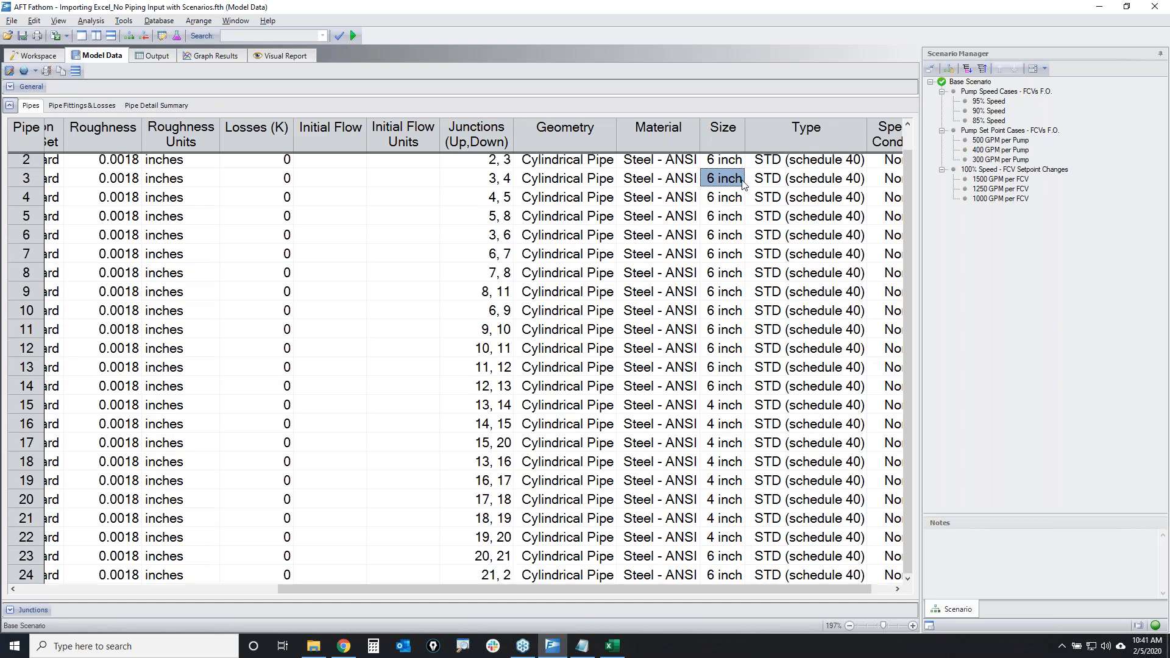
Inspect the pump speeds on the workspace, using Pumps A and C in the 90% Speed scenario and Pumps A and B in 85% Speed
left_click(26, 56)
double_click(989, 111)
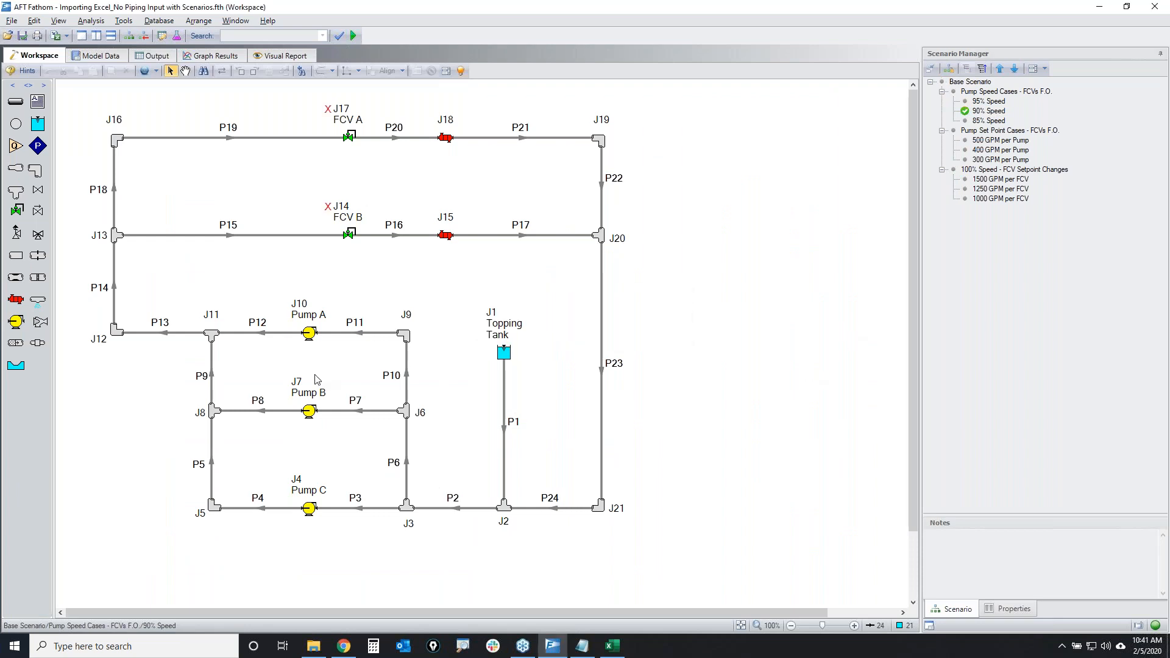
left_click(311, 333)
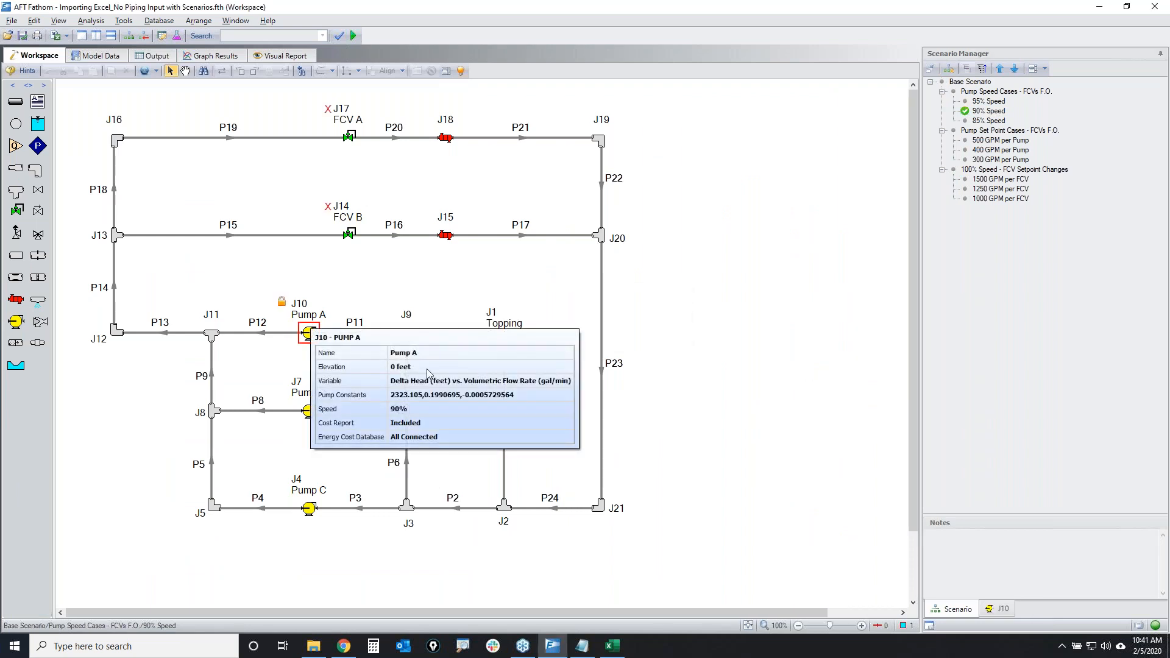
left_click(309, 508)
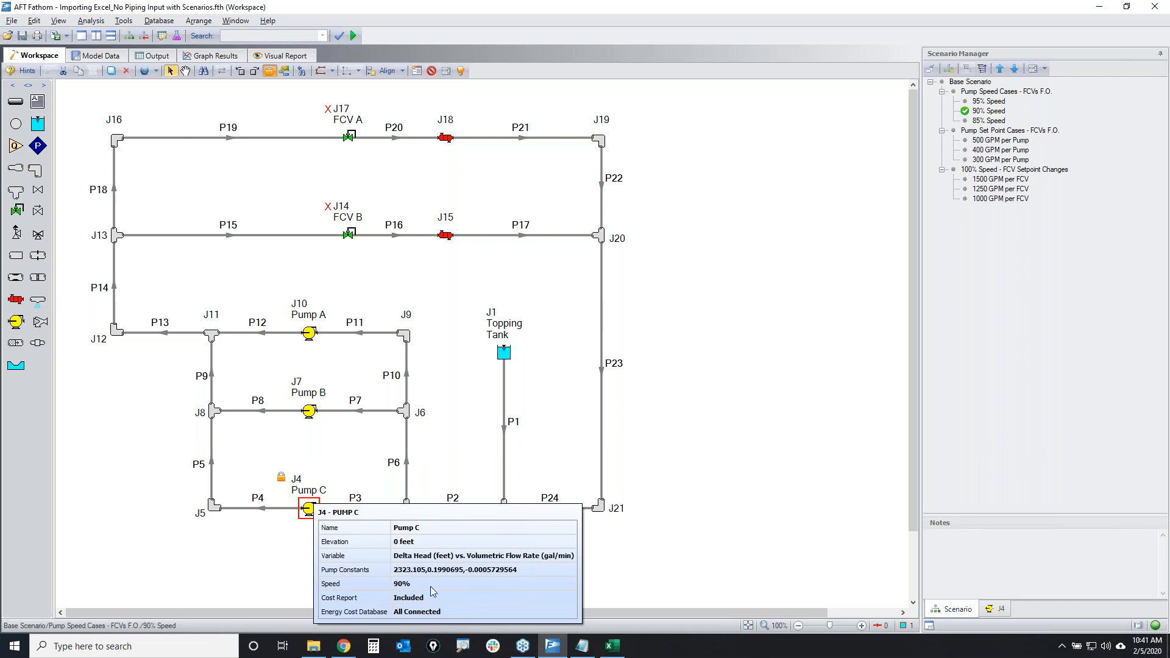
double_click(988, 121)
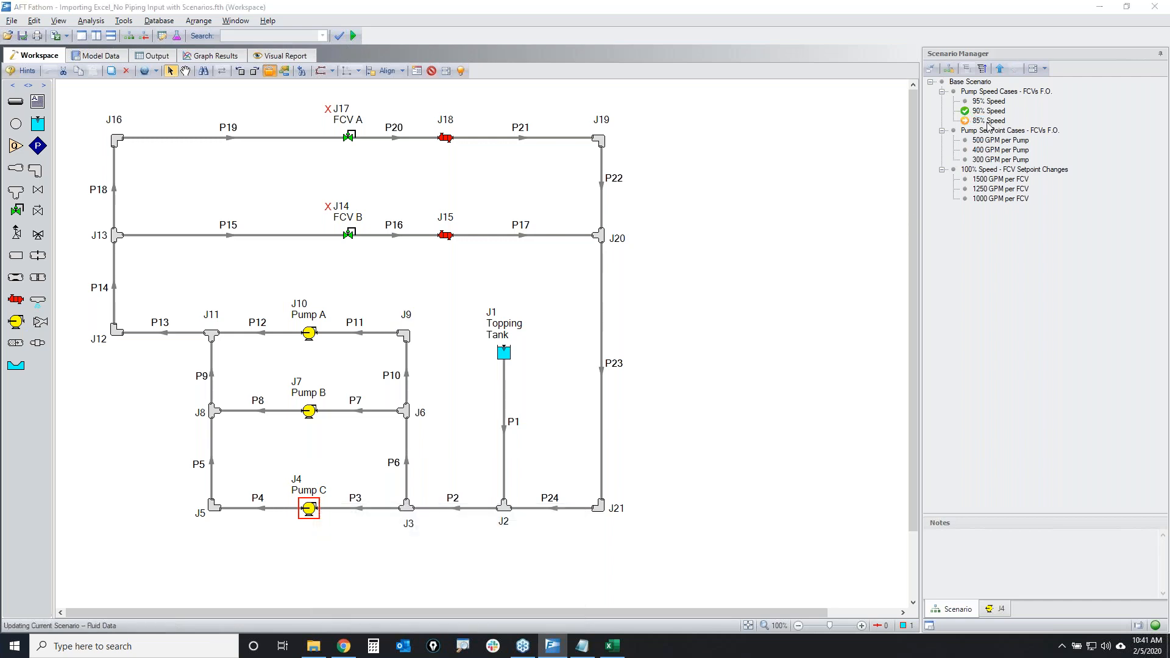
left_click(310, 333)
left_click(309, 411)
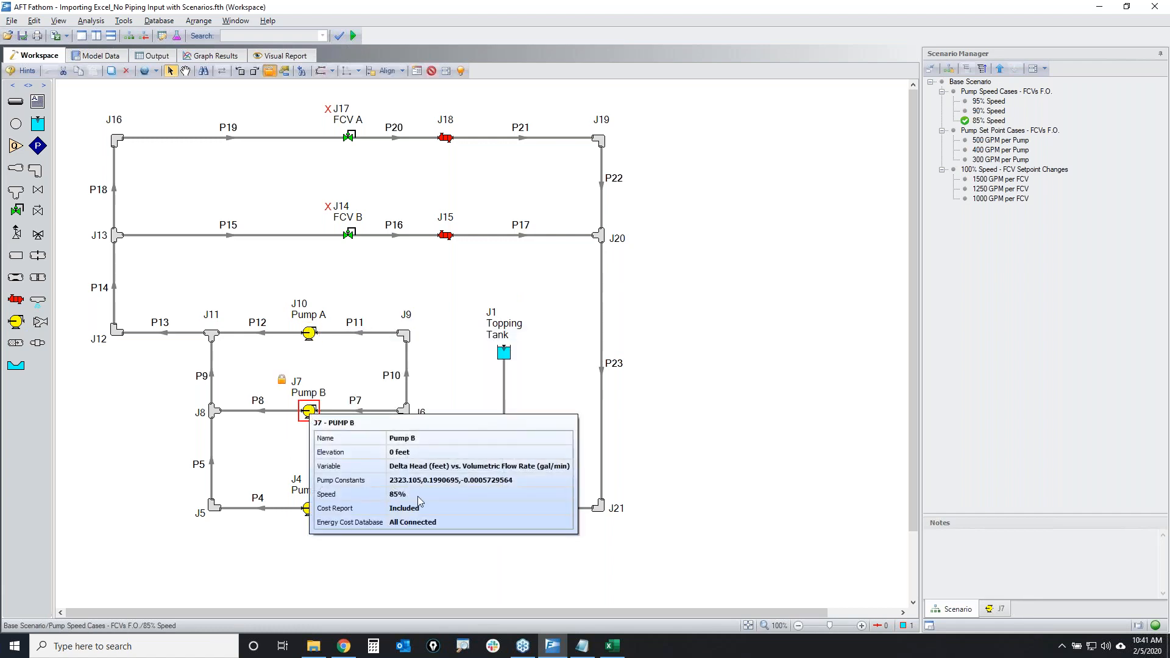
Inspect the pump control set points for all three pumps in the 300 GPM per Pump scenario and Pumps A and B in 500 GPM per Pump
double_click(1020, 159)
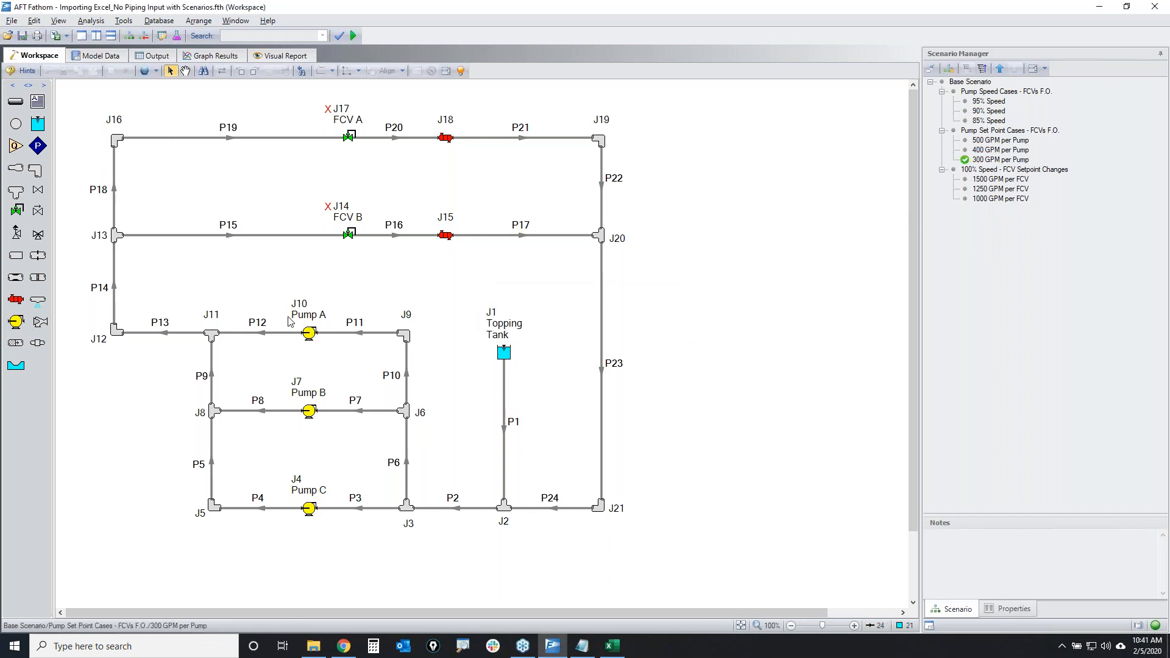
left_click(318, 339)
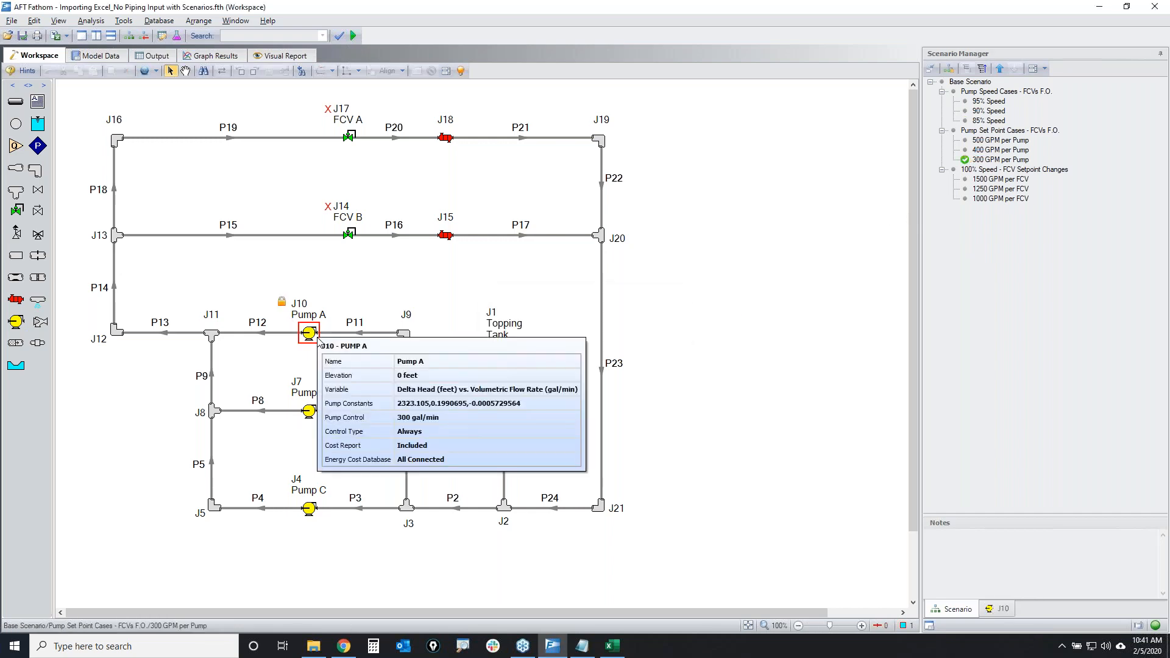
left_click(309, 411)
left_click(316, 511)
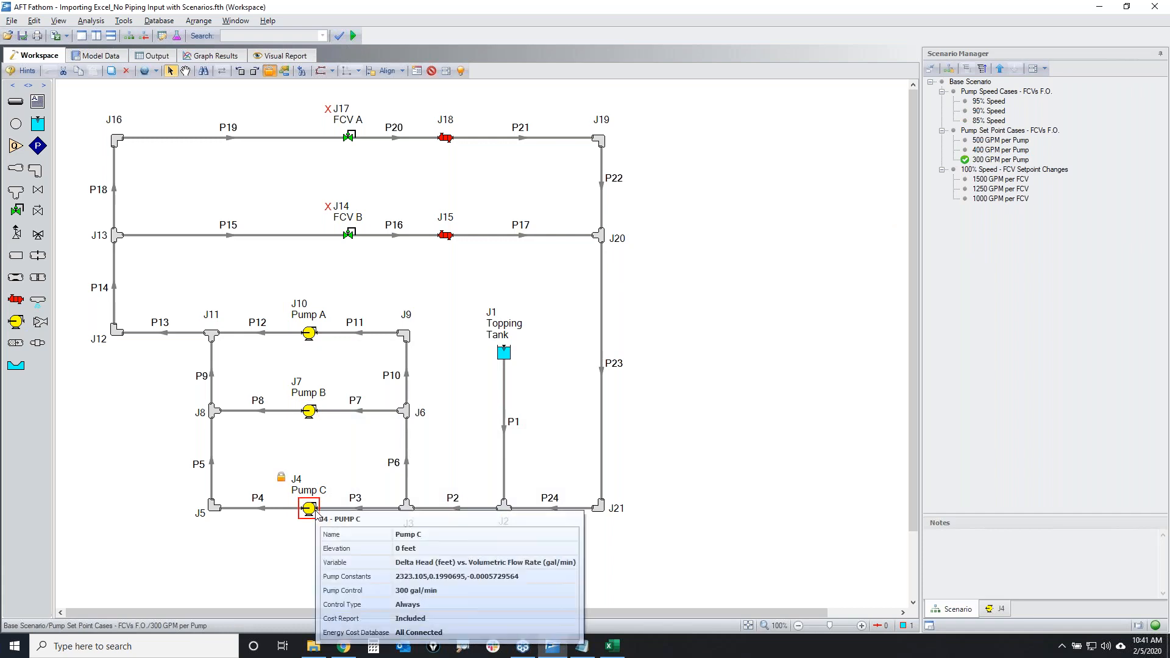
double_click(991, 141)
left_click(309, 333)
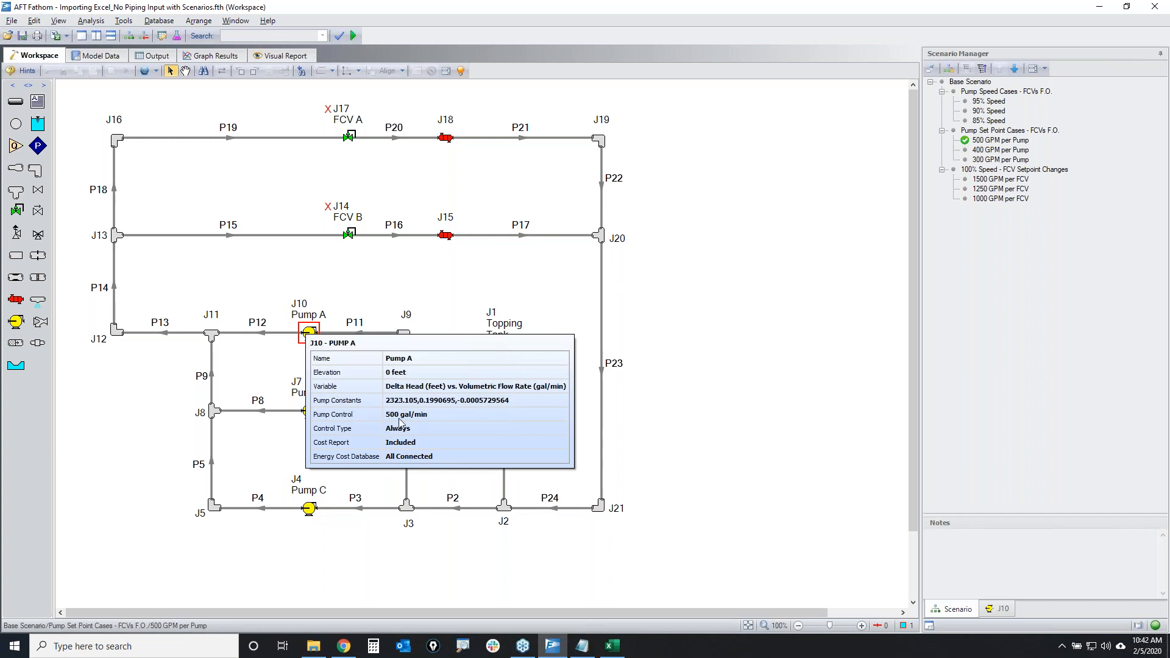
left_click(304, 413)
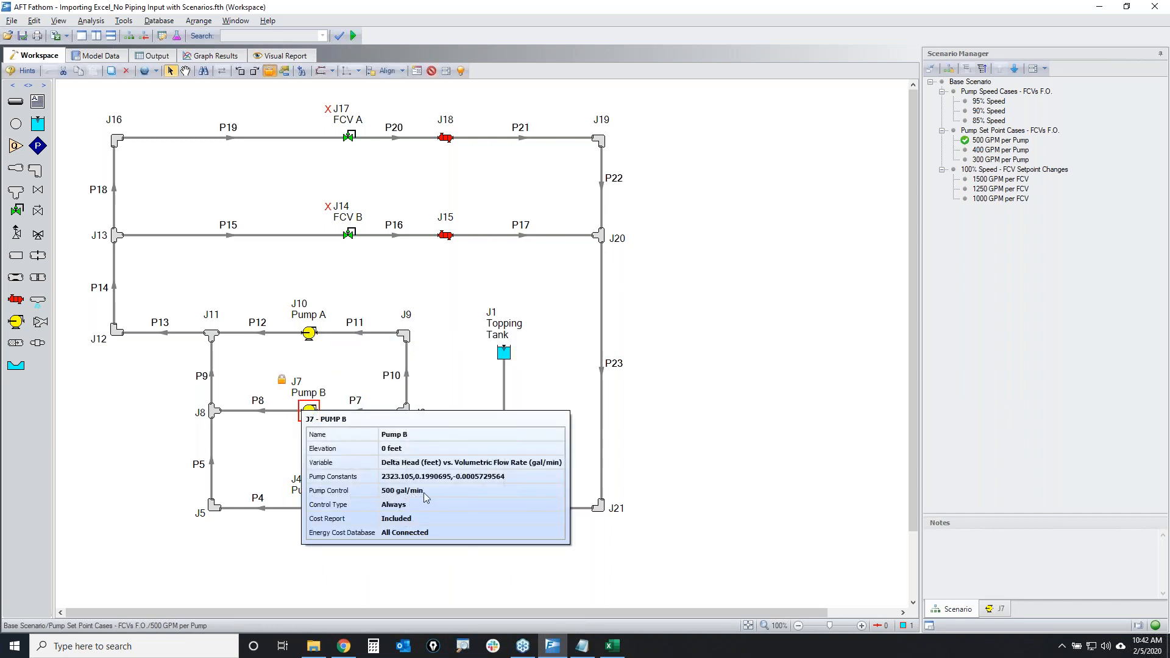
Inspect the control flow of FCV A and FCV B on the workspace in the 1000 and 1250 GPM per FCV scenarios
double_click(999, 200)
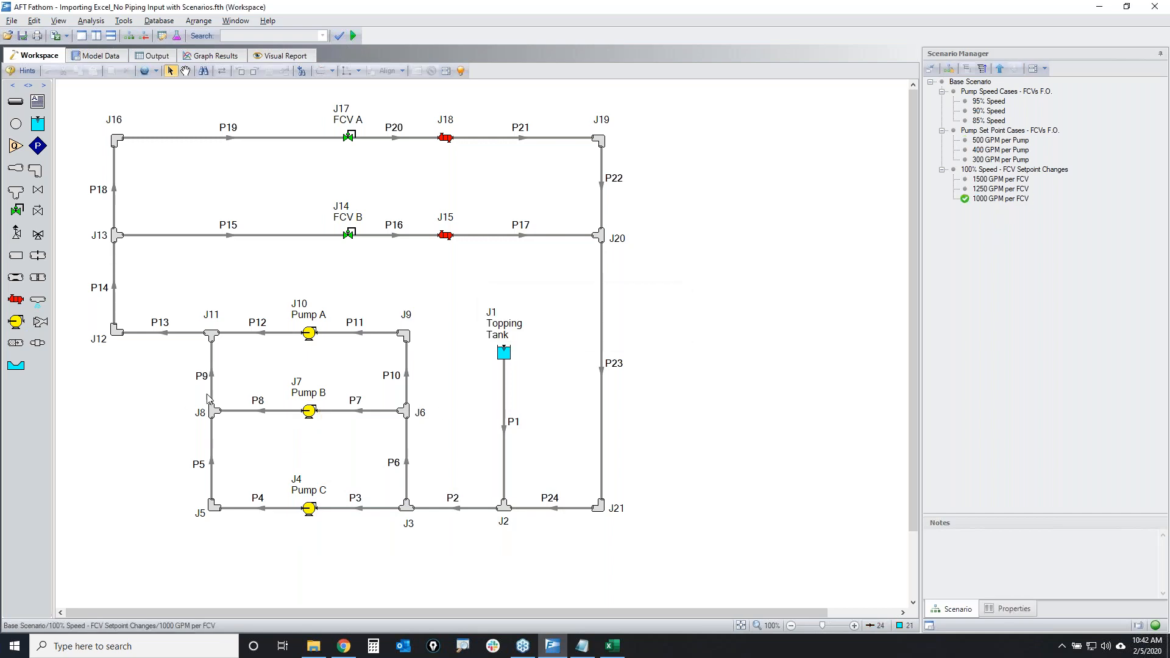
left_click(353, 137)
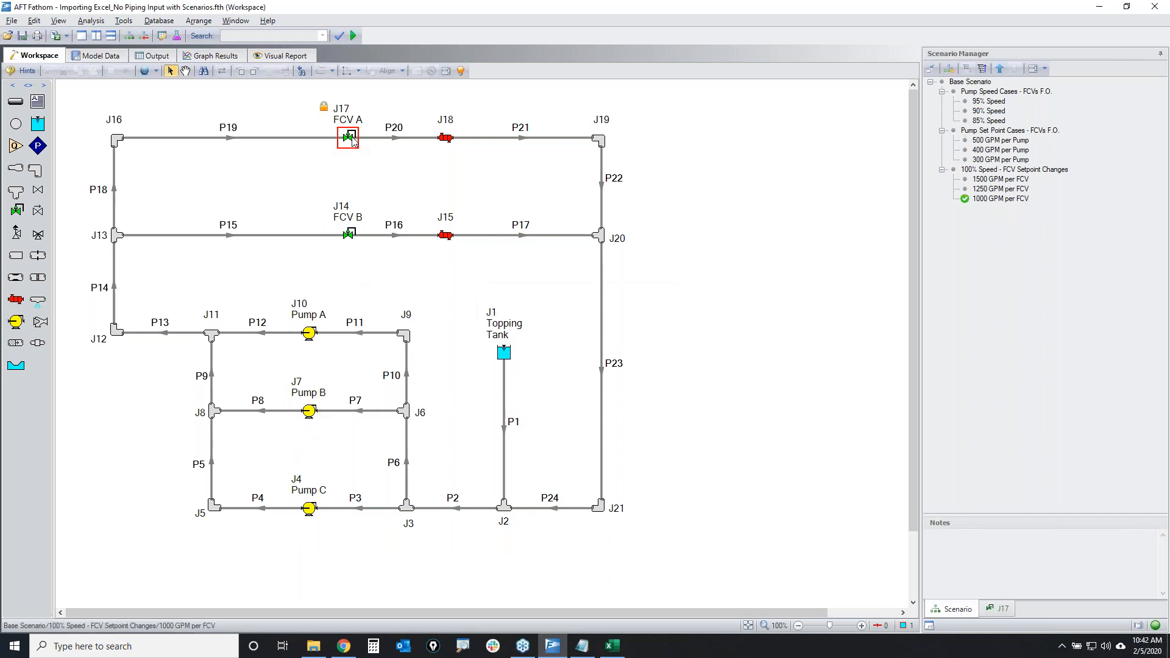
left_click(352, 236)
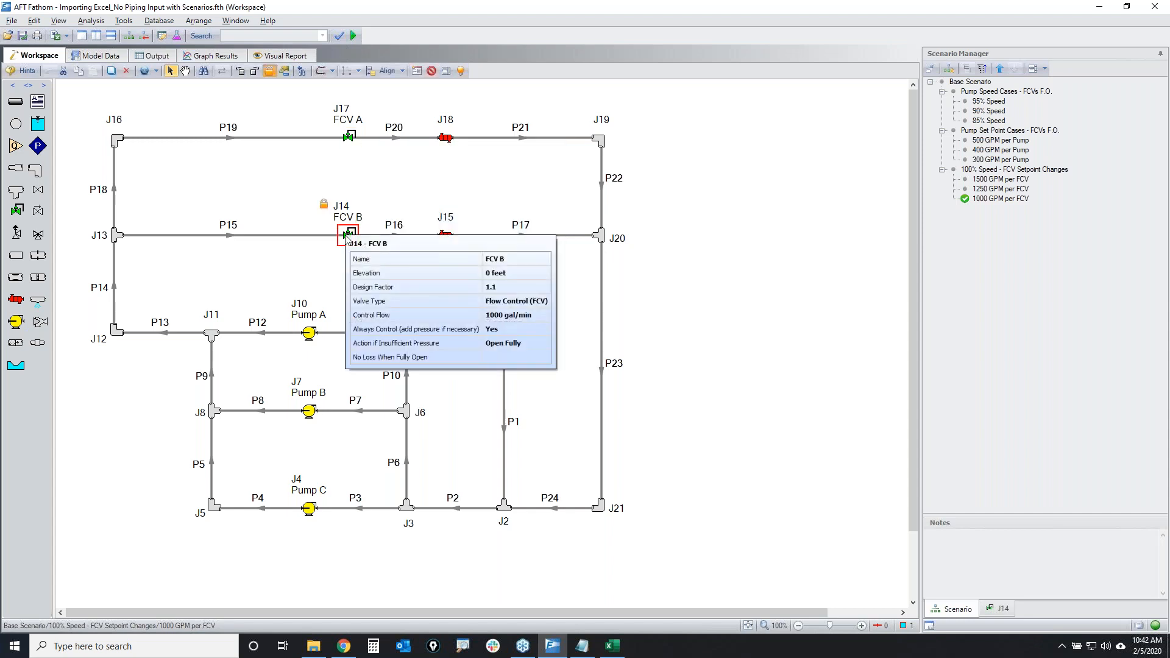
double_click(1000, 189)
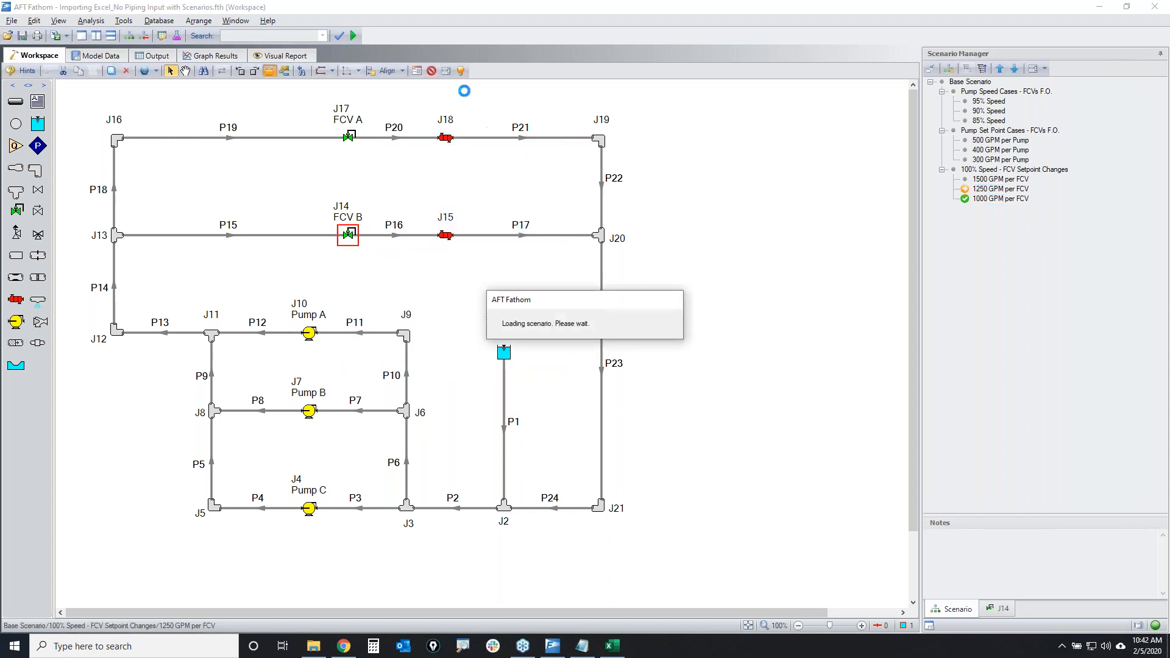
left_click(351, 138)
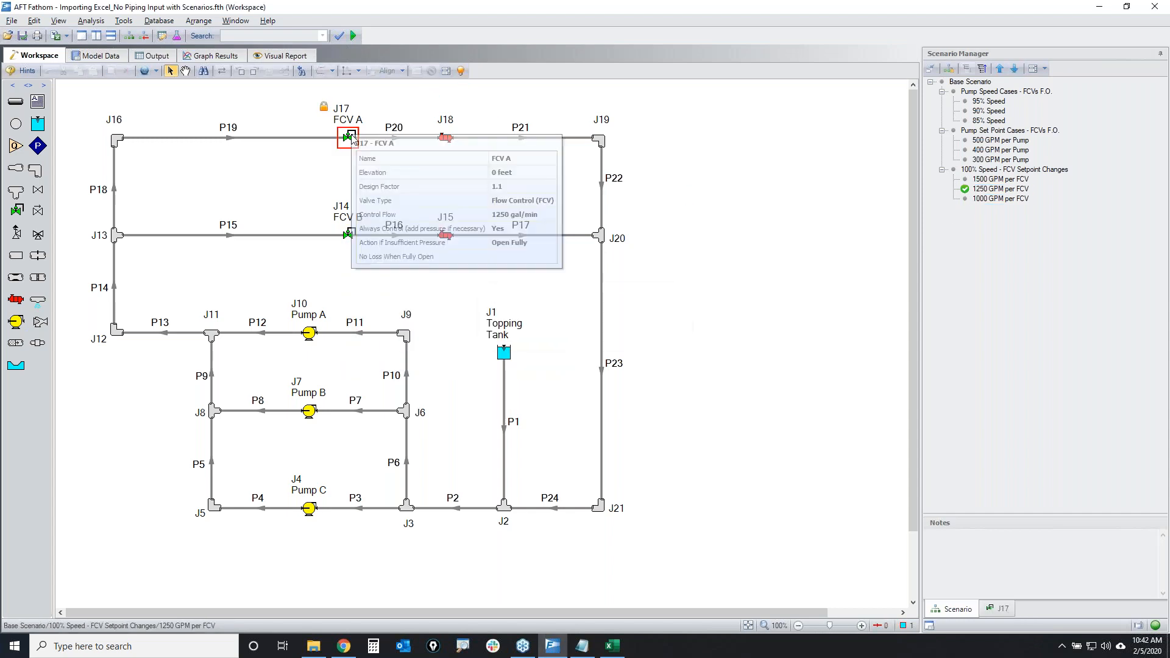
left_click(351, 235)
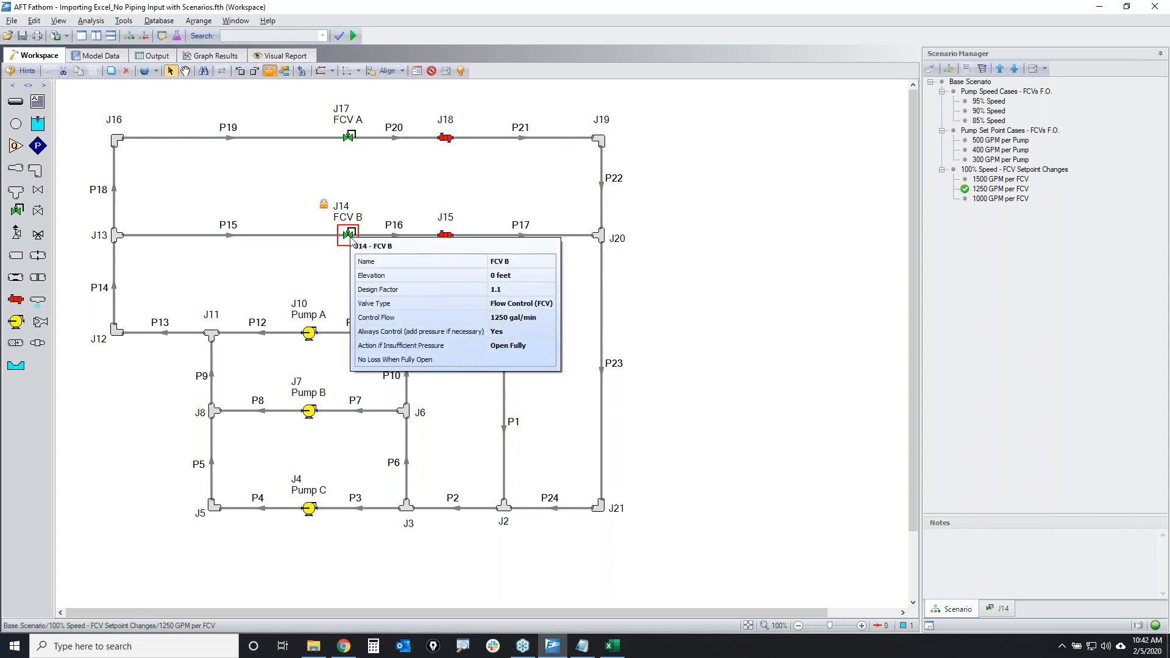
left_click(849, 342)
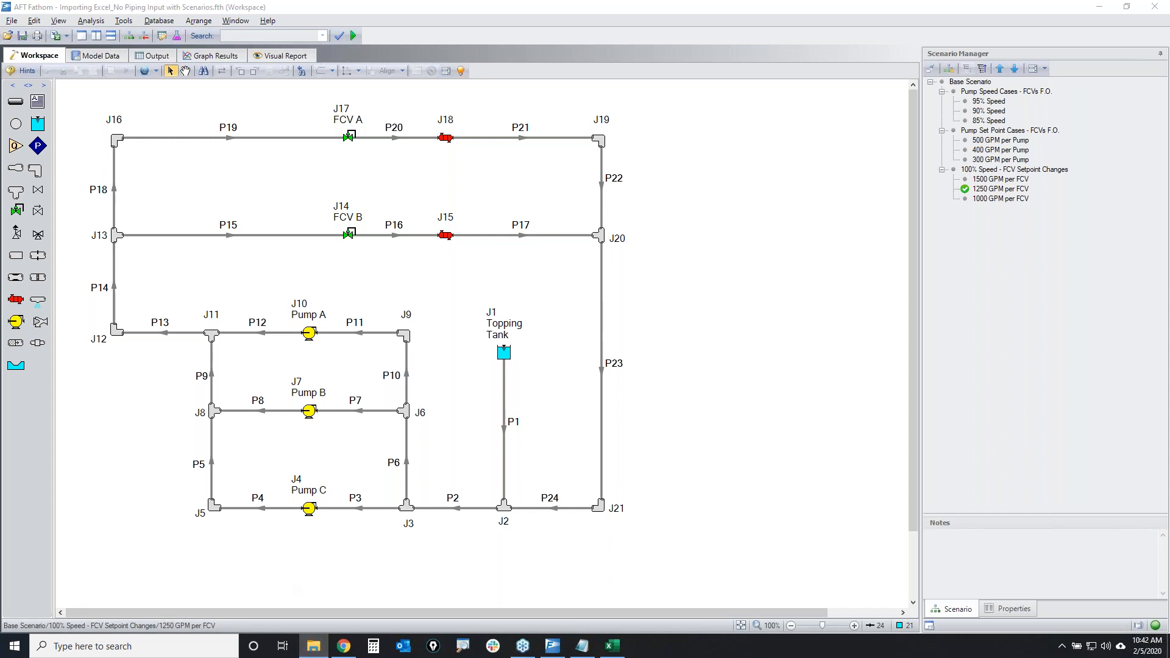
Locate AFT Fathom Excel Import Workbook.xlsx in the AFT Products\AFT Fathom 10 folder on the C: drive in File Explorer
left_click_drag(1169, 121, 506, 1)
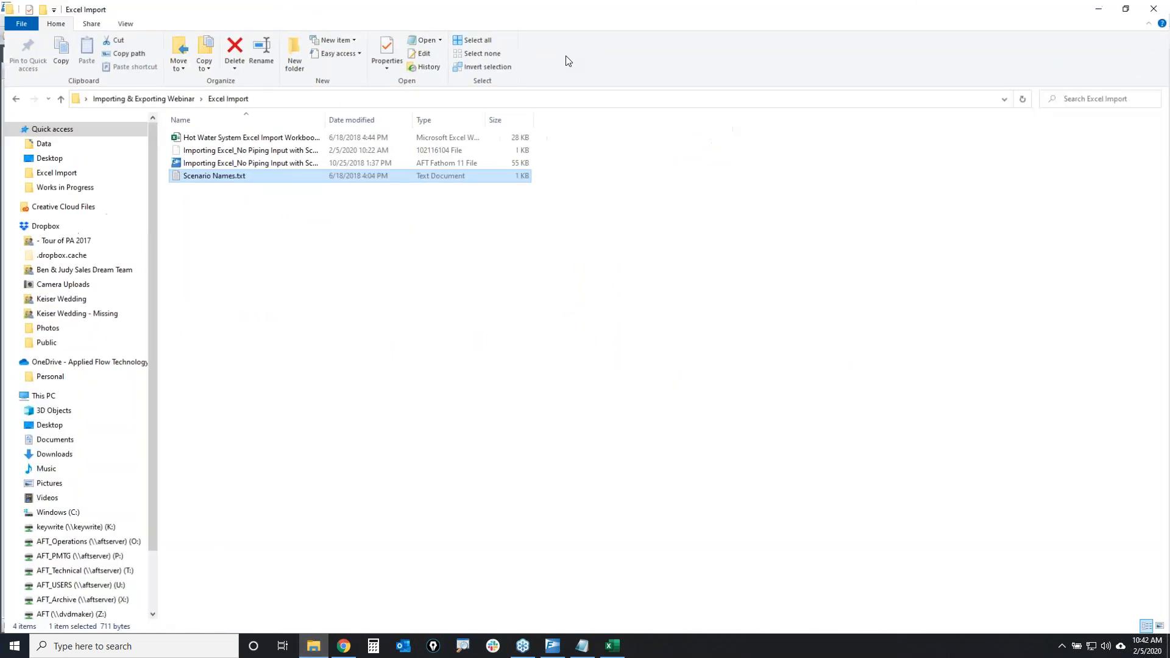
left_click(42, 400)
double_click(228, 230)
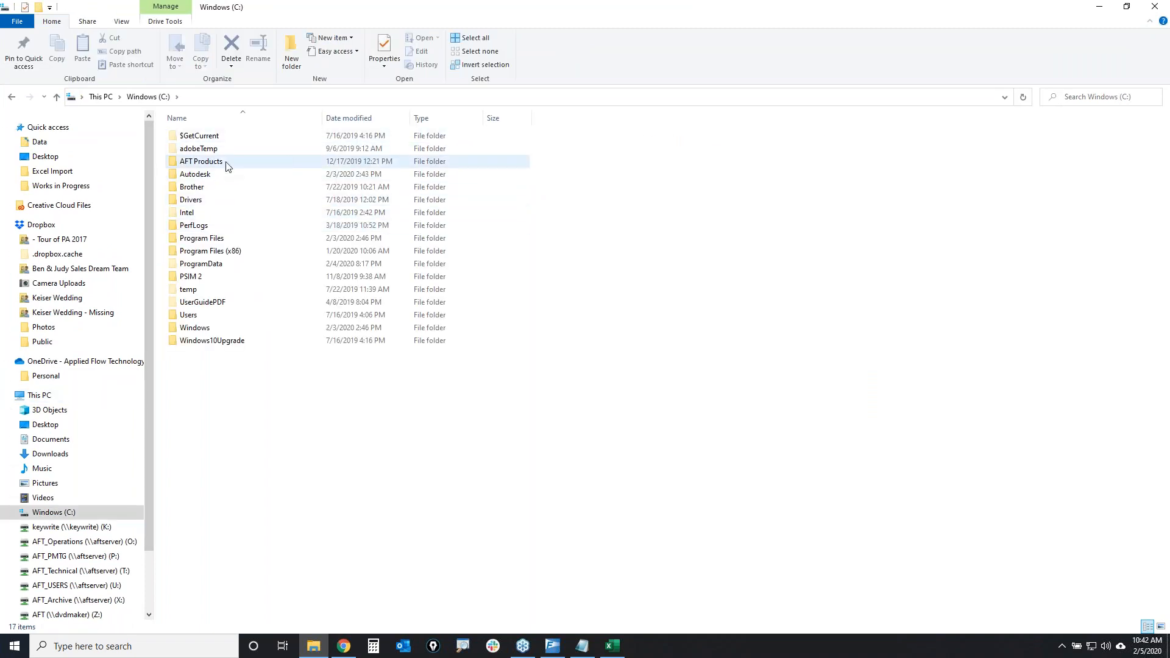
double_click(227, 161)
double_click(208, 212)
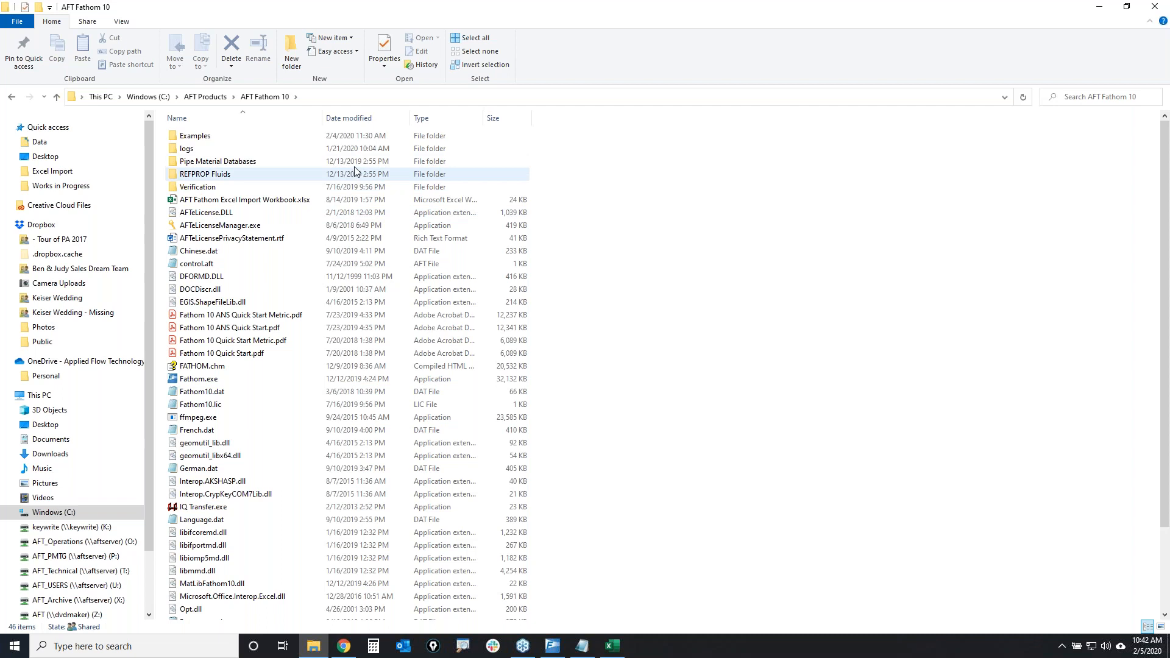
left_click(268, 200)
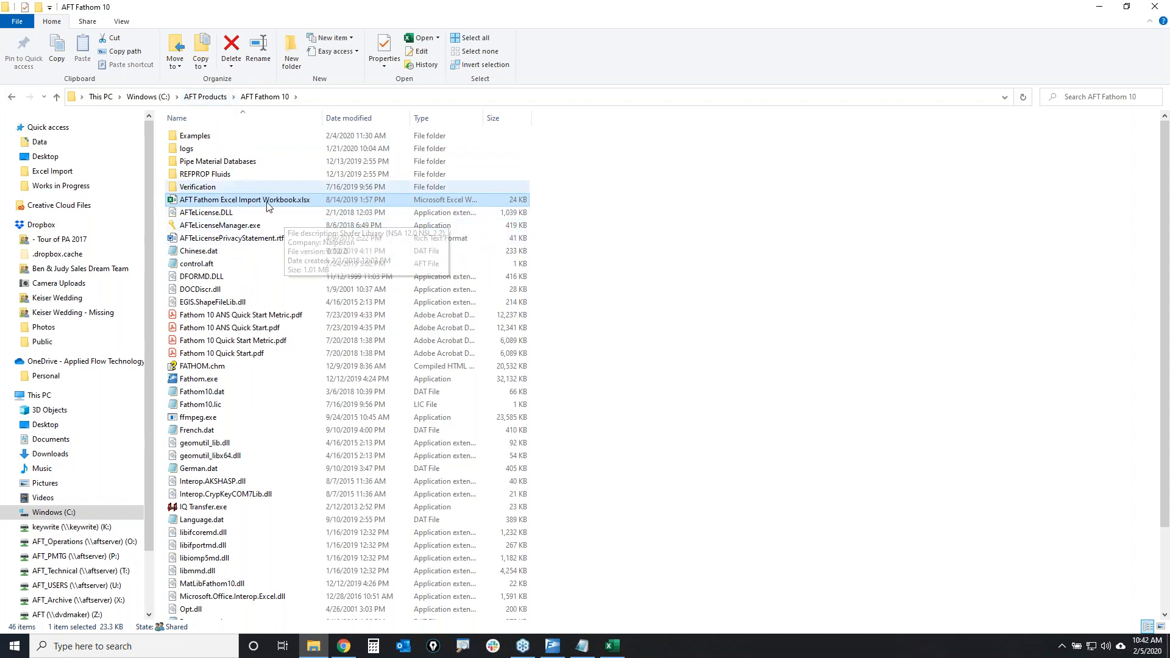
Locate the Excel import workbooks in the AFT Arrow 7 and AFT Impulse 7 folders, and close File Explorer
left_click(214, 99)
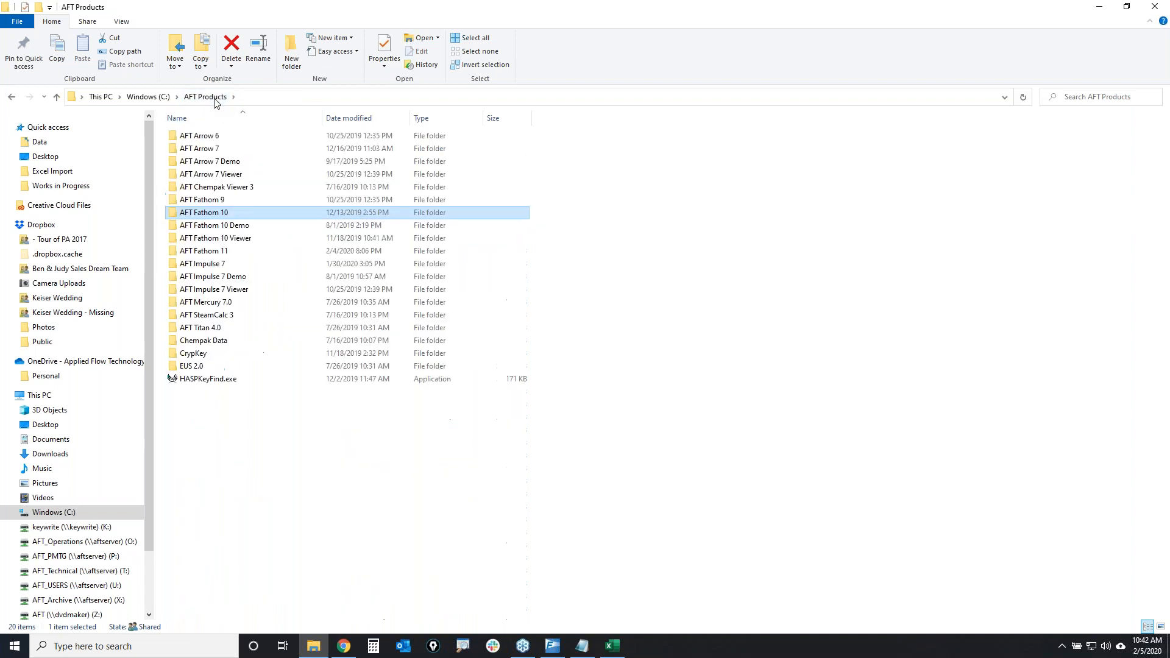
left_click(222, 149)
double_click(221, 149)
left_click(267, 201)
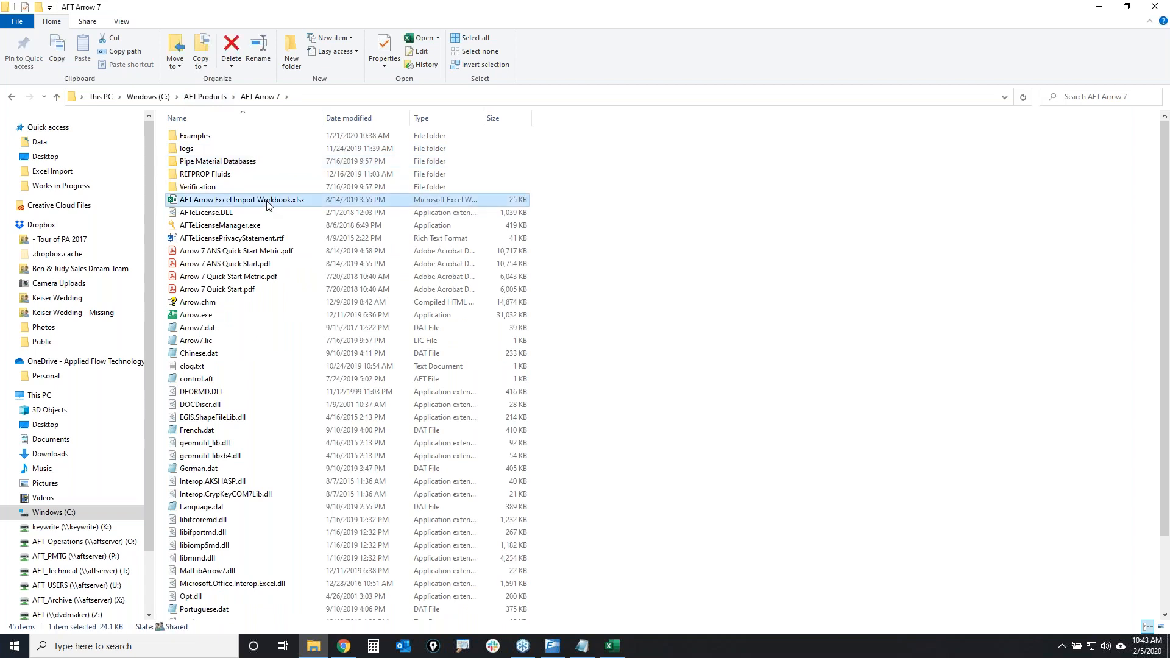
left_click(207, 98)
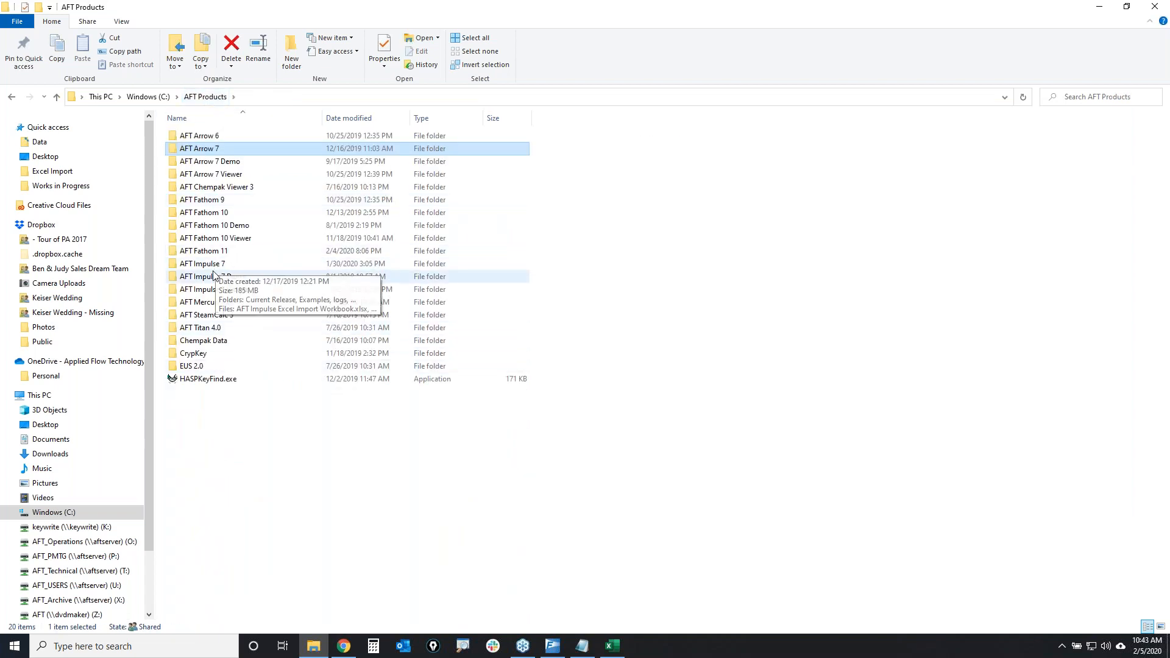
double_click(202, 263)
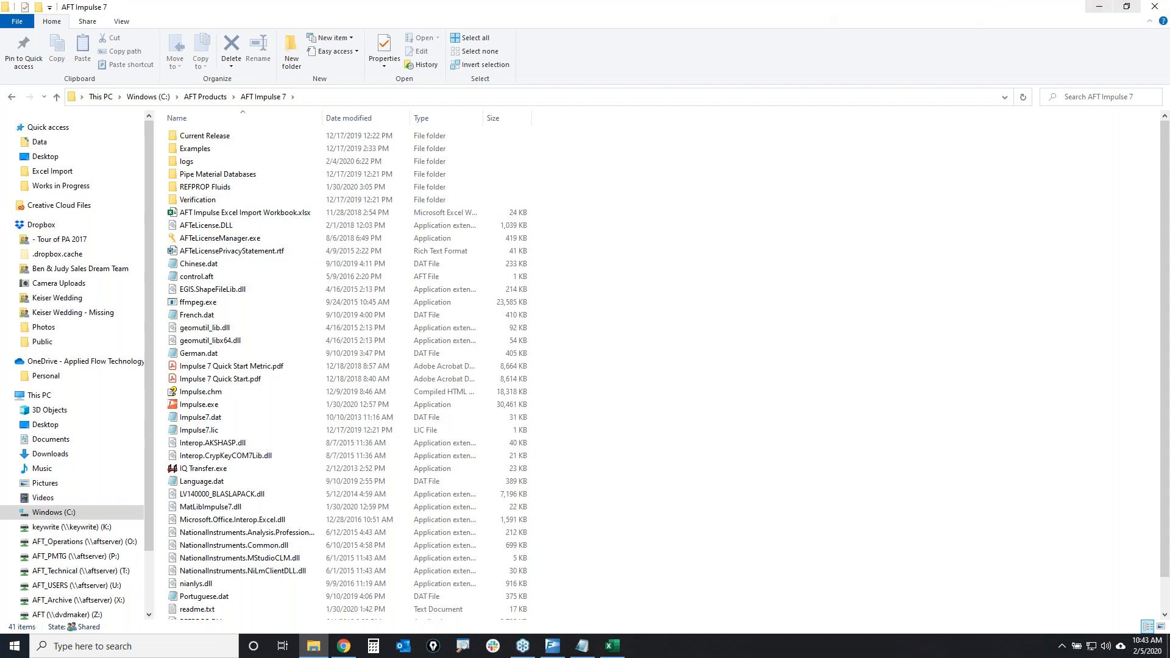
left_click(1153, 9)
Close Notepad, the Fathom model without saving its changes, and the Hot Water System Excel Import Workbook
key("alt+Tab")
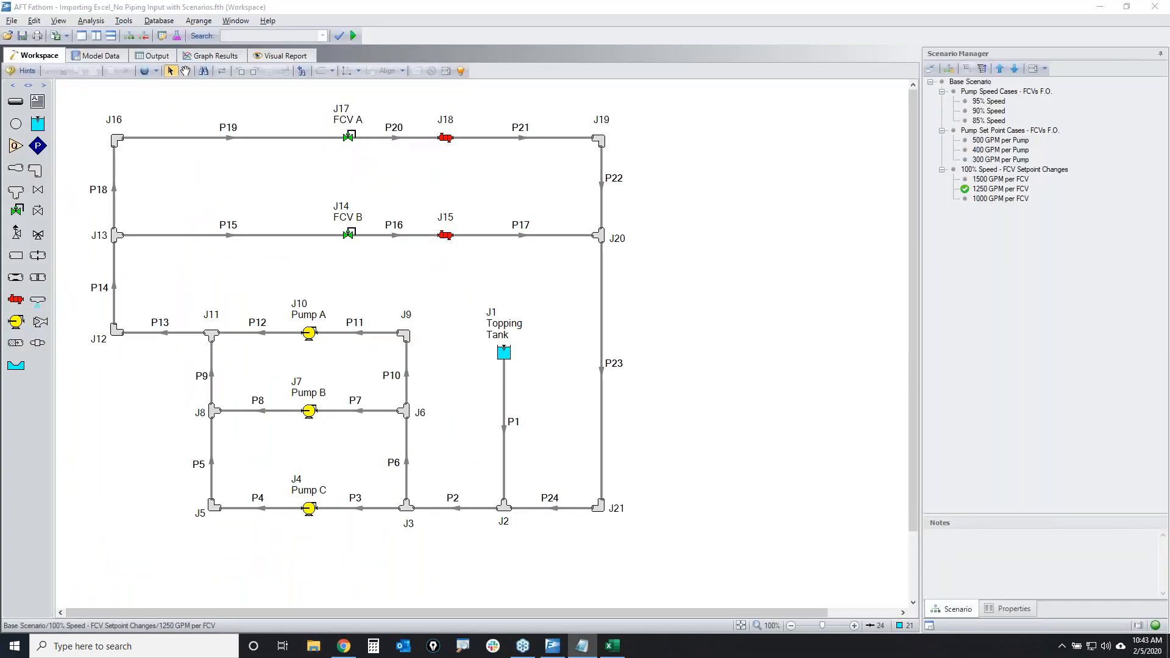
key("alt+F4")
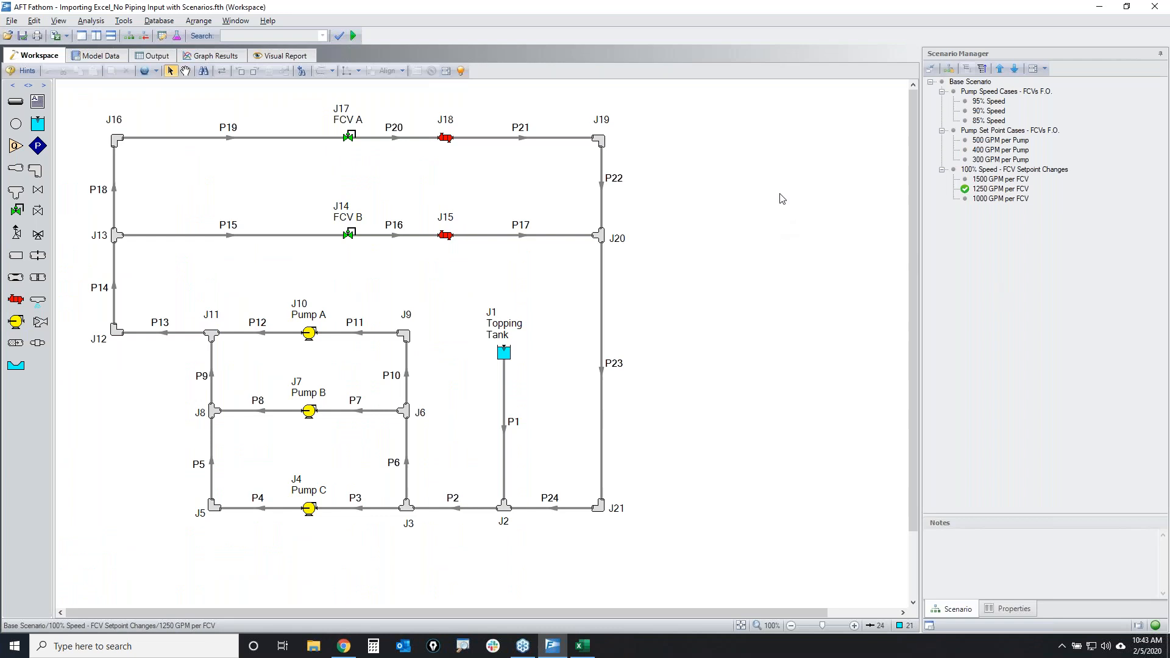
left_click(1156, 7)
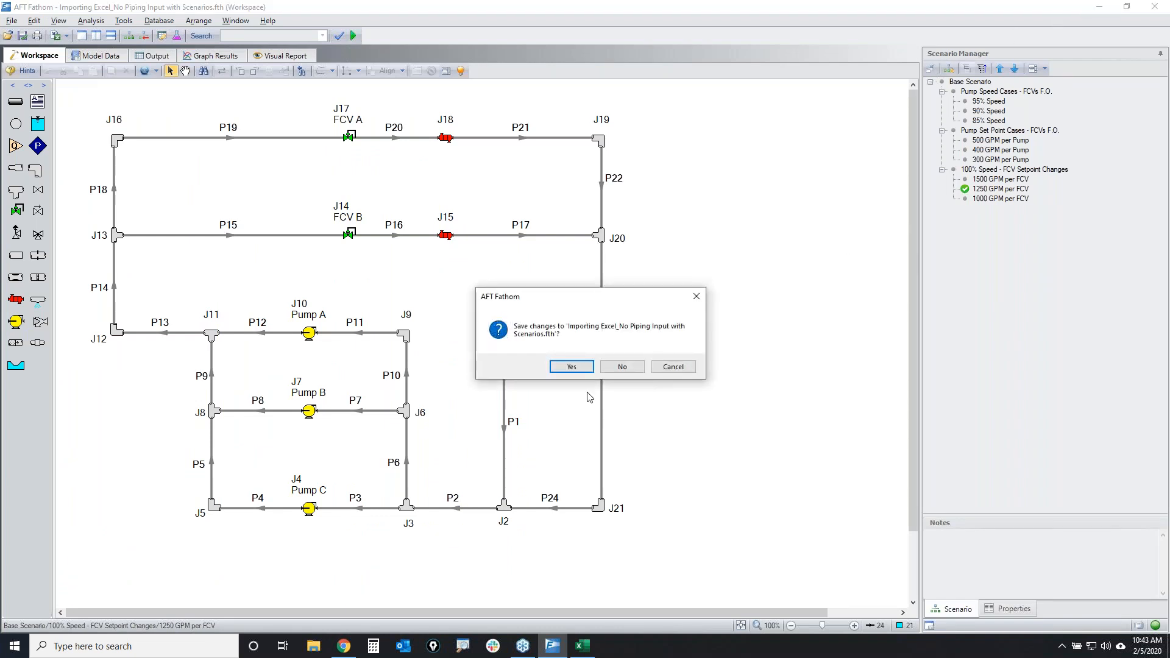
left_click(621, 367)
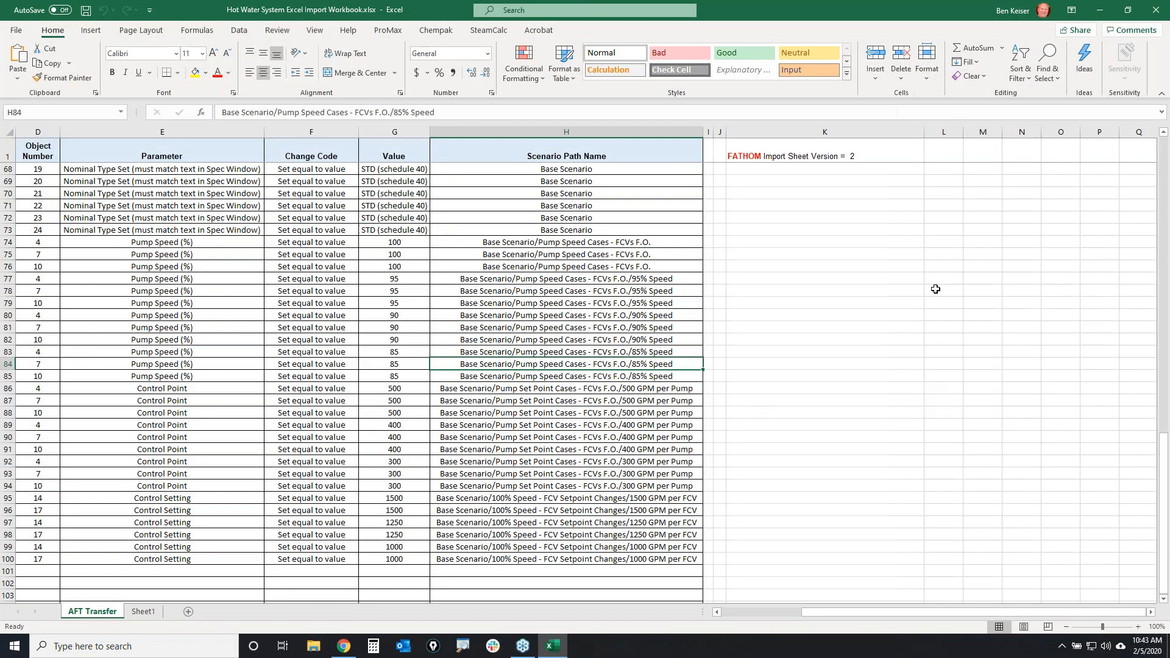
left_click(1156, 10)
left_click(587, 340)
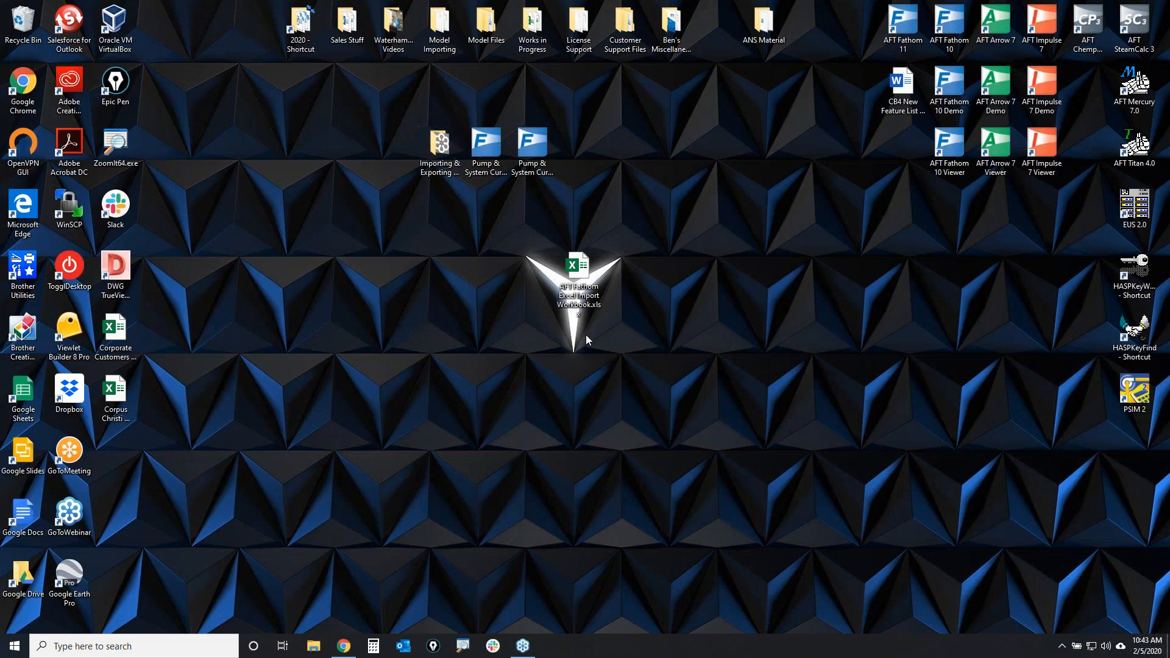
Launch AFT Fathom 10 from the desktop and show the webinar's Excel Export\Complex folder in File Explorer
left_click(948, 28)
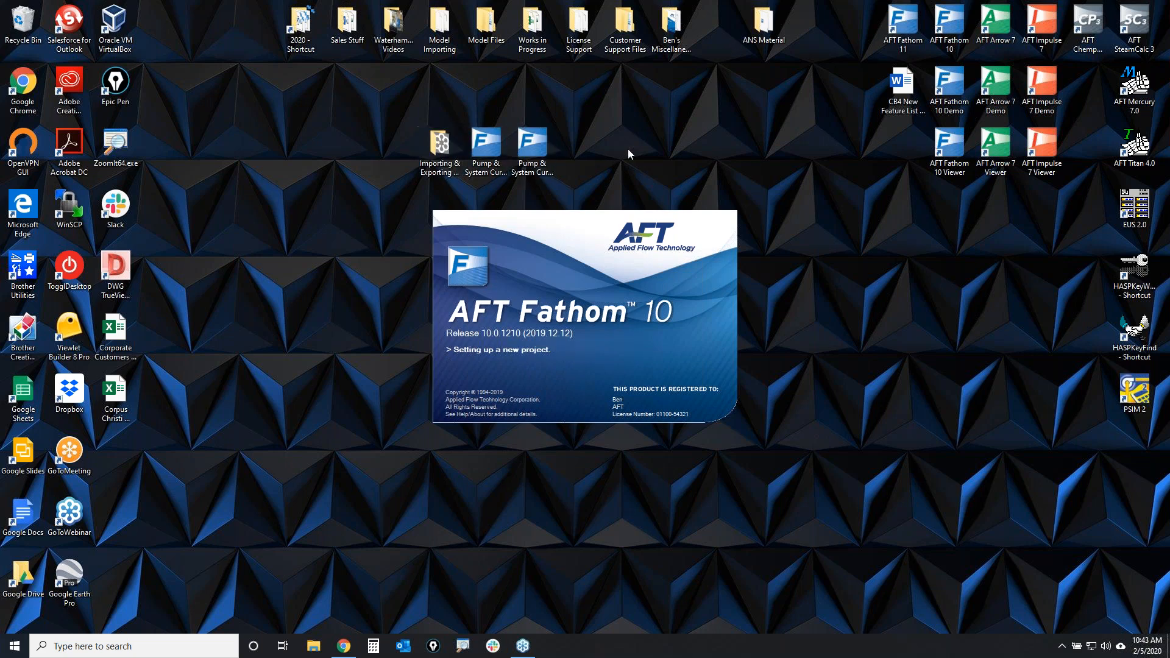
double_click(440, 149)
double_click(201, 136)
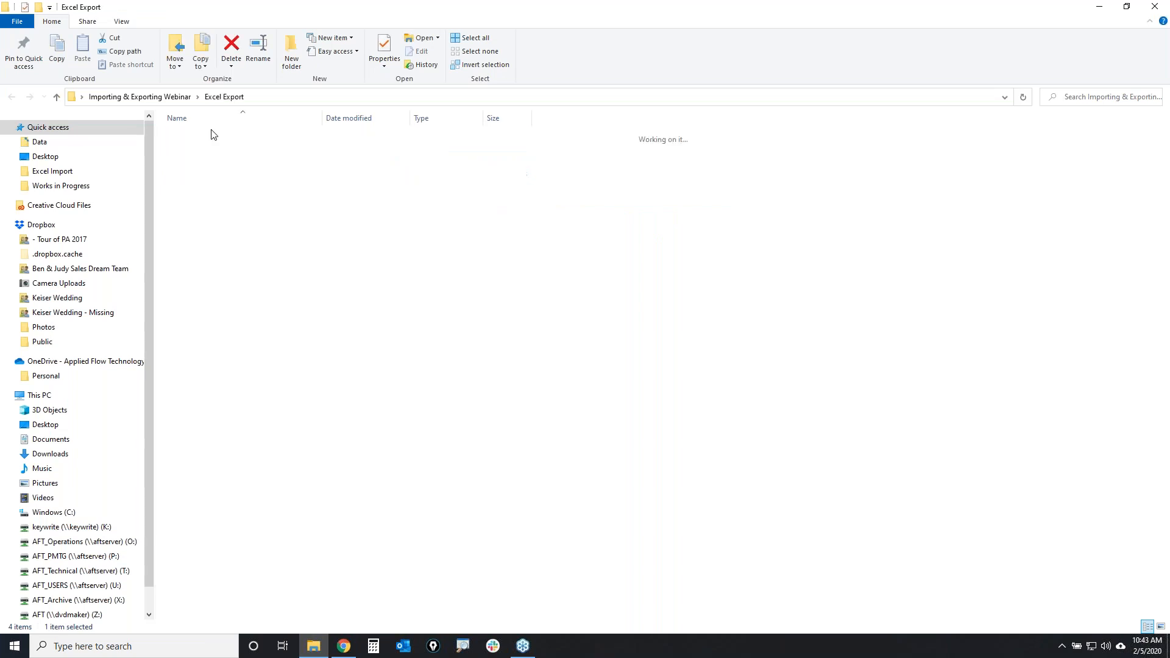
double_click(198, 136)
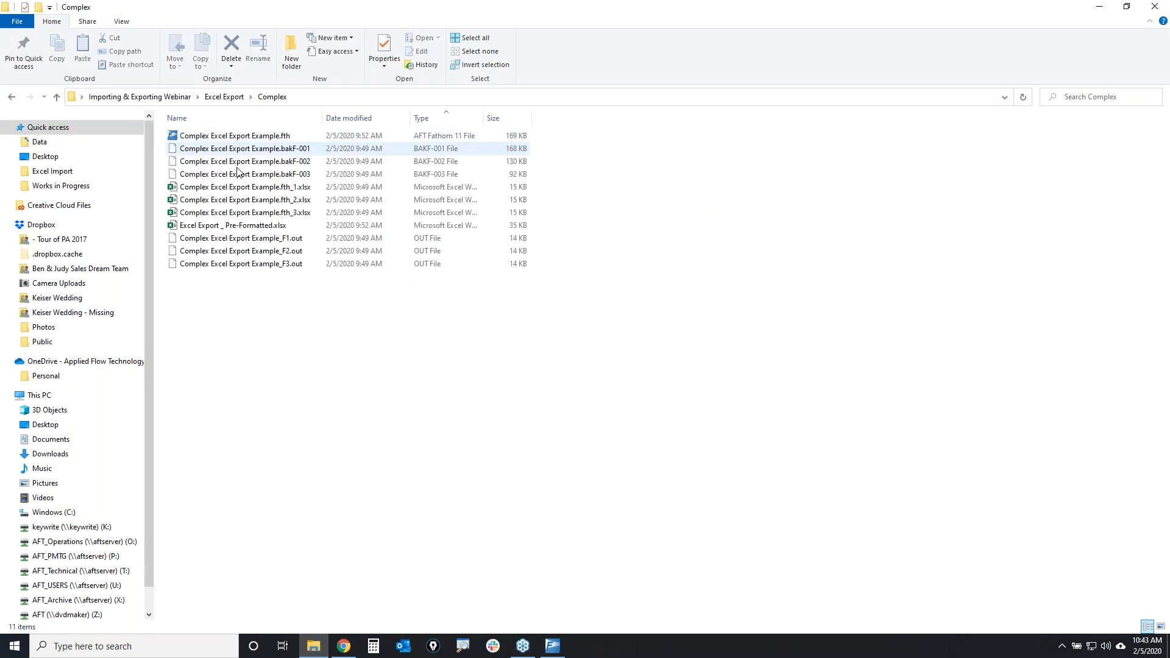
Switch to AFT Fathom and open Complex Excel Export Example.fth from the Importing & Exporting Webinar folder
left_click(553, 646)
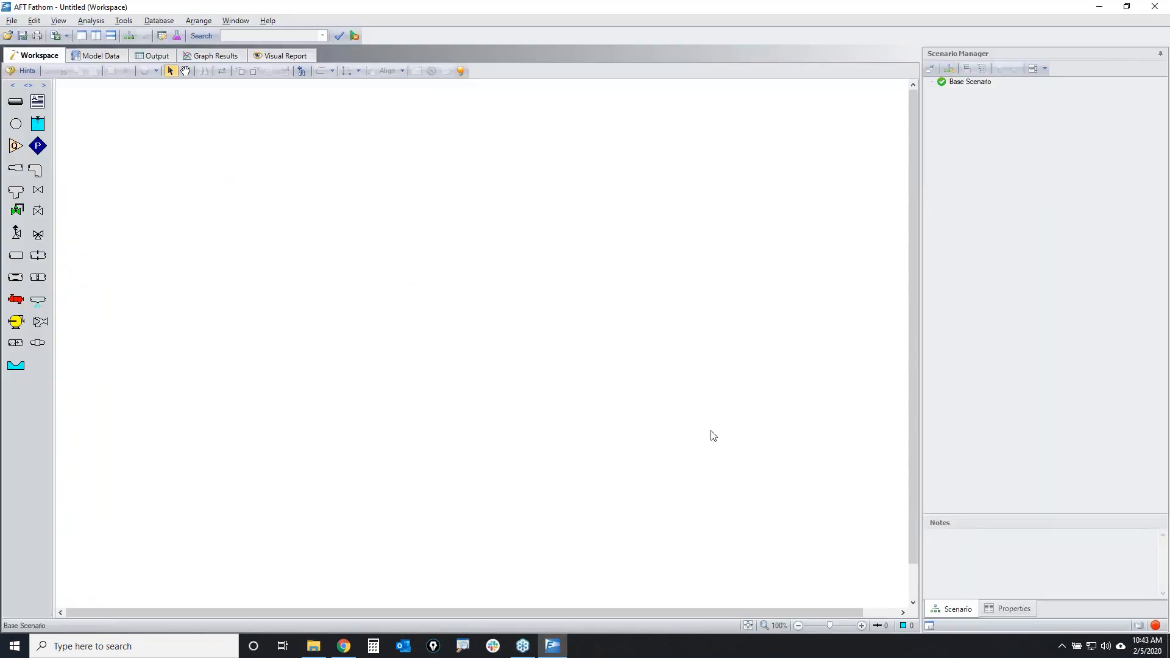
left_click(8, 35)
left_click(446, 220)
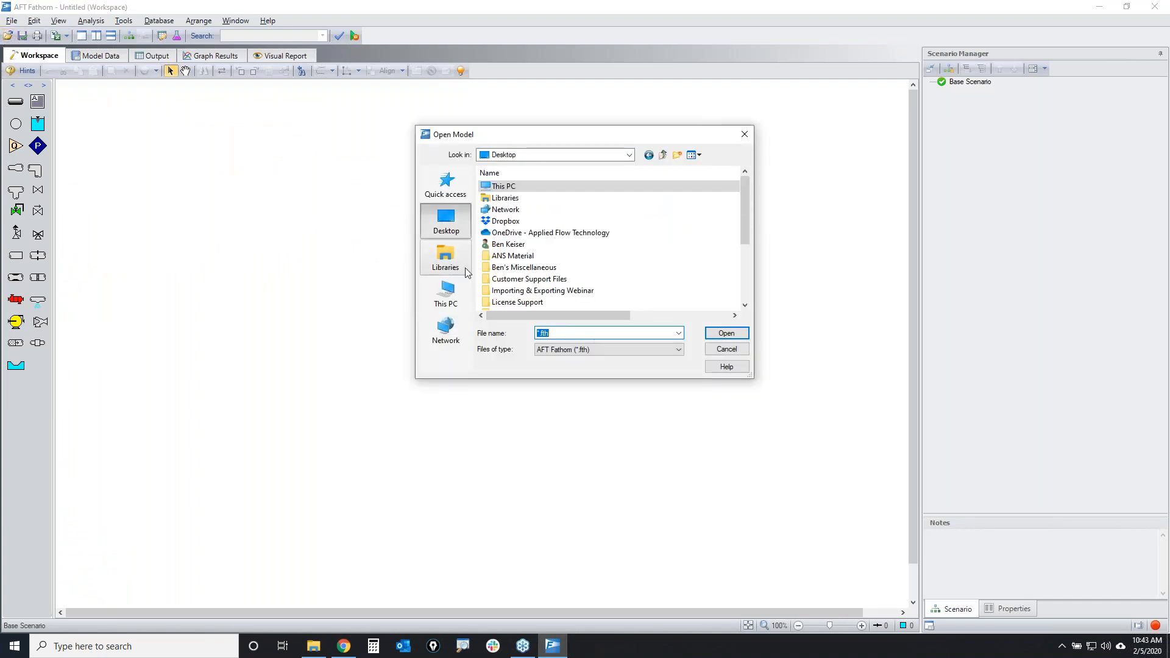
double_click(546, 291)
double_click(518, 186)
double_click(521, 190)
double_click(522, 191)
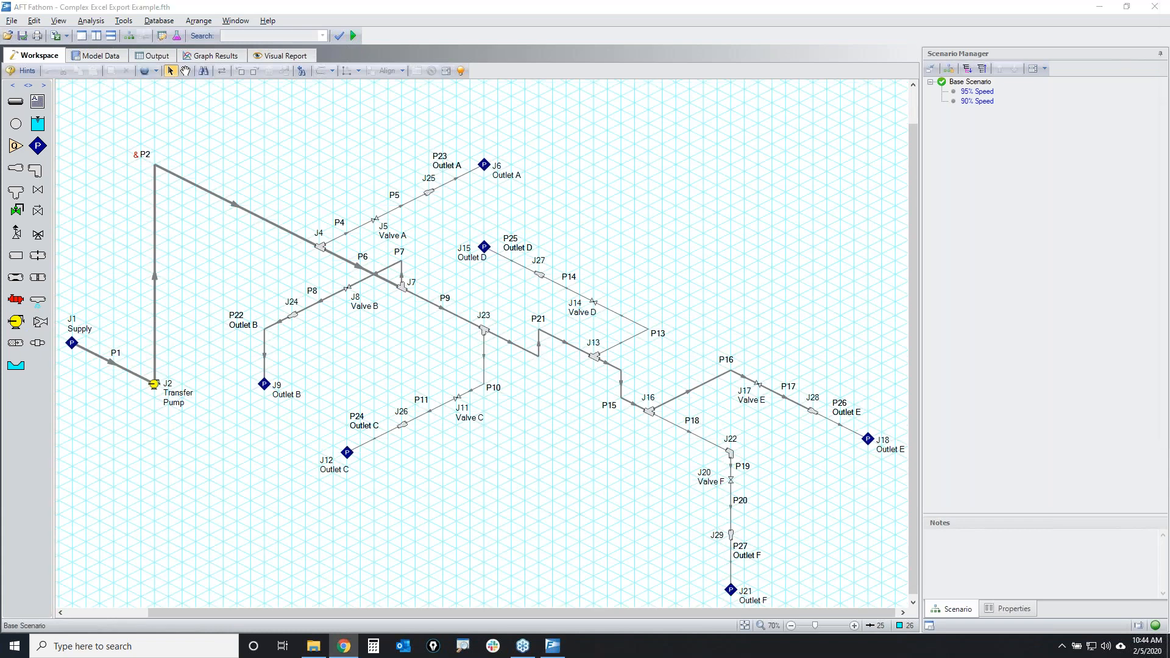
Switch to Chrome and search the AFT Blog for "excel" from its Tips and Tricks page
left_click_drag(1169, 79, 427, 0)
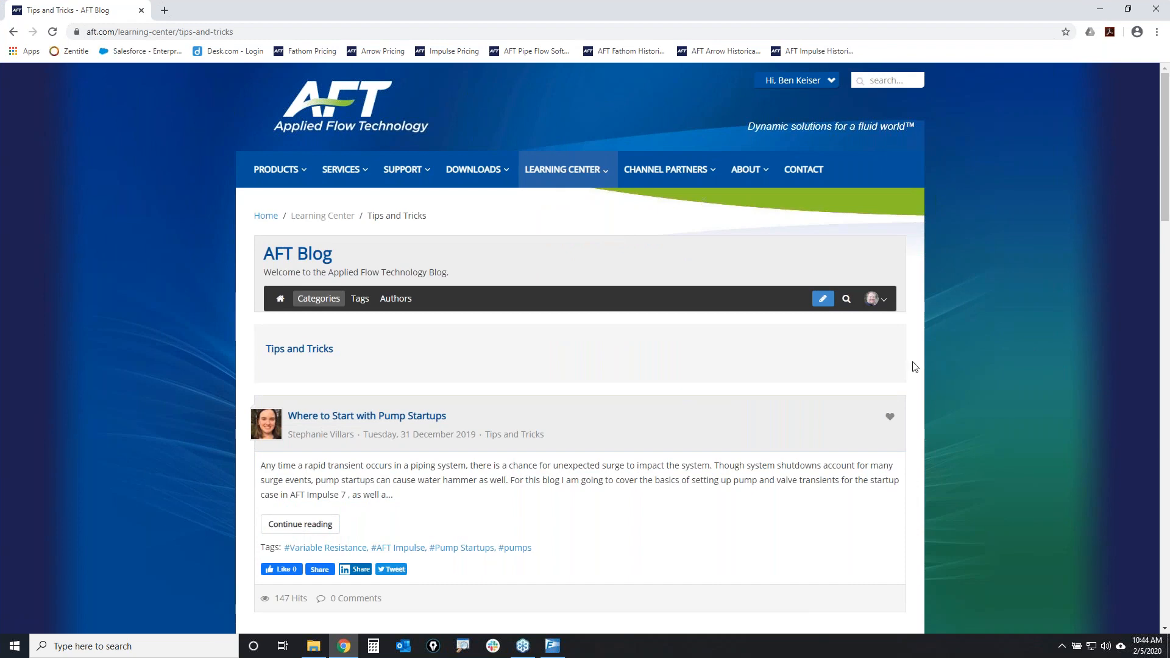
scroll(954, 327, "down", 3)
scroll(957, 326, "up", 1)
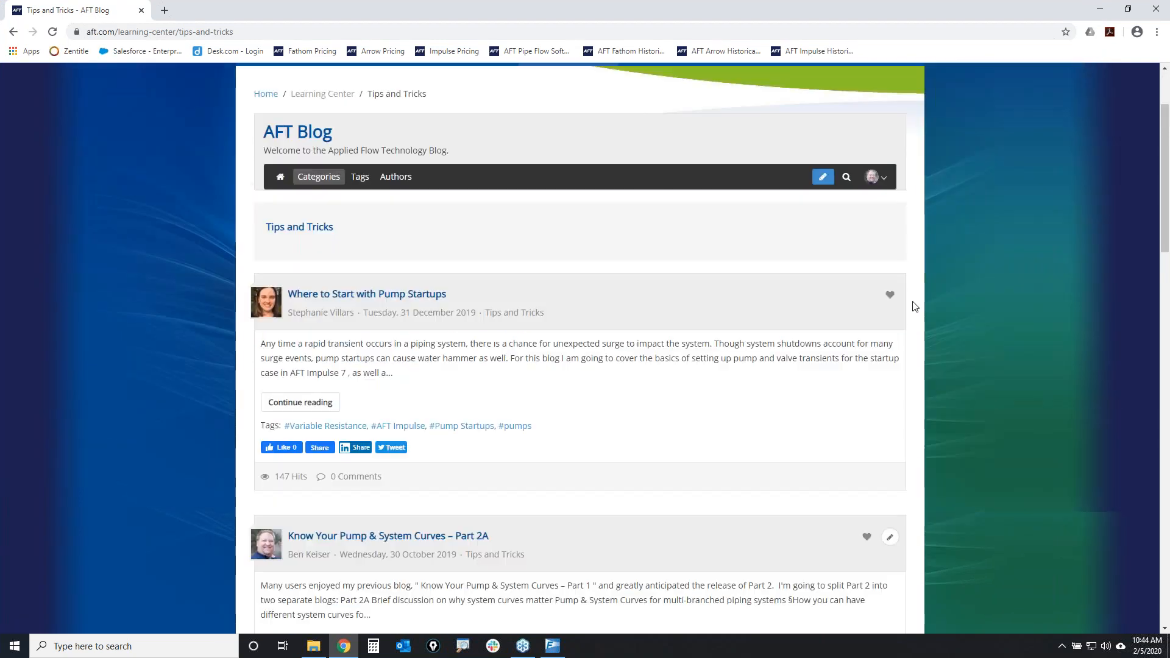
scroll(1029, 324, "up", 2)
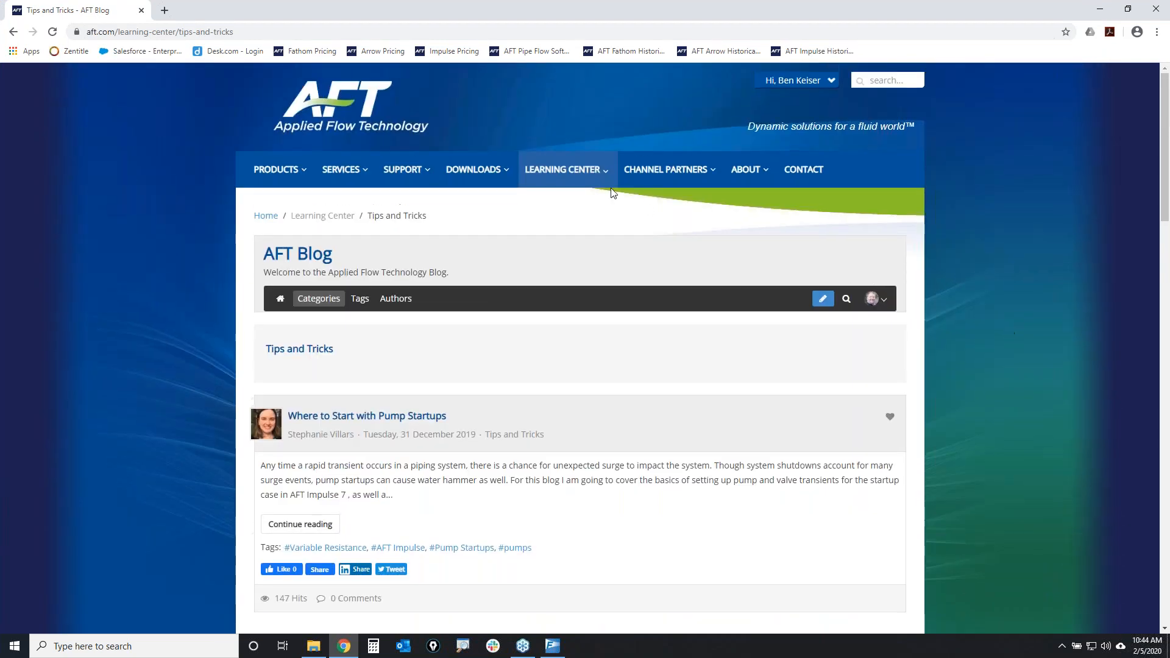
mouse_move(575, 173)
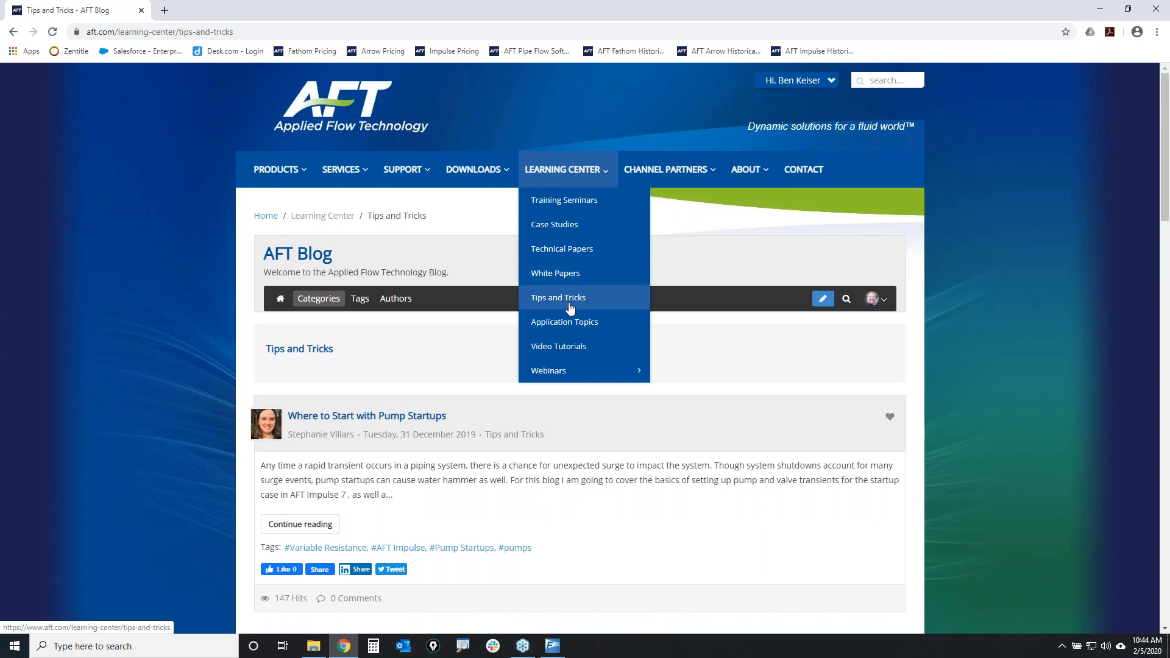
left_click(846, 300)
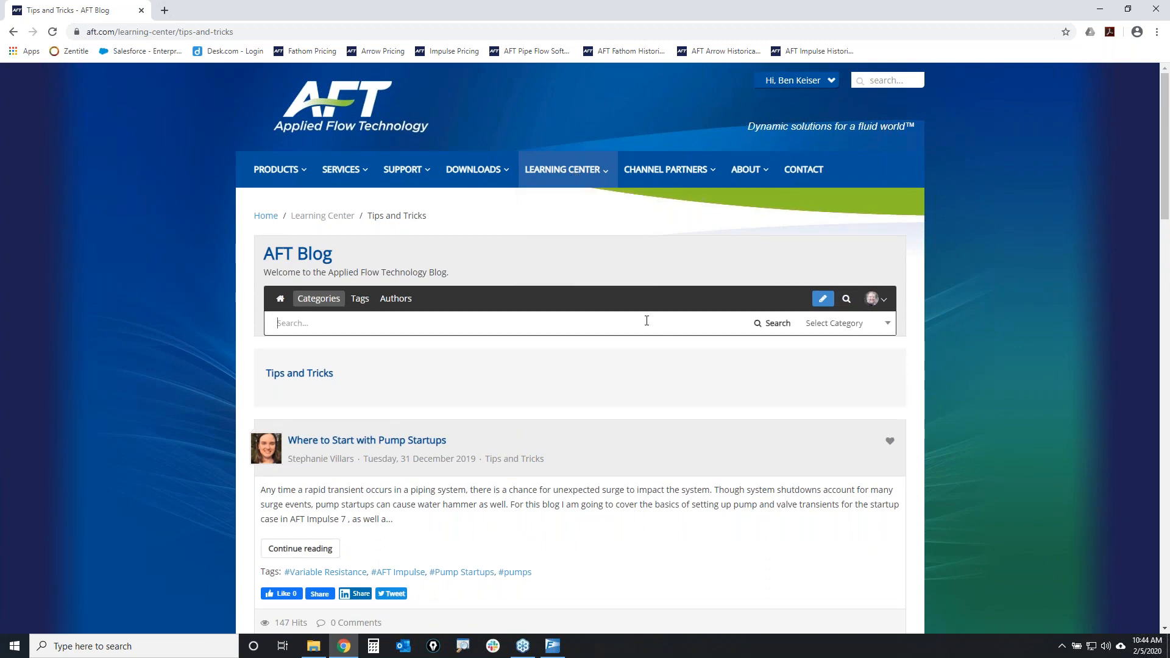
type("excel")
key("Return")
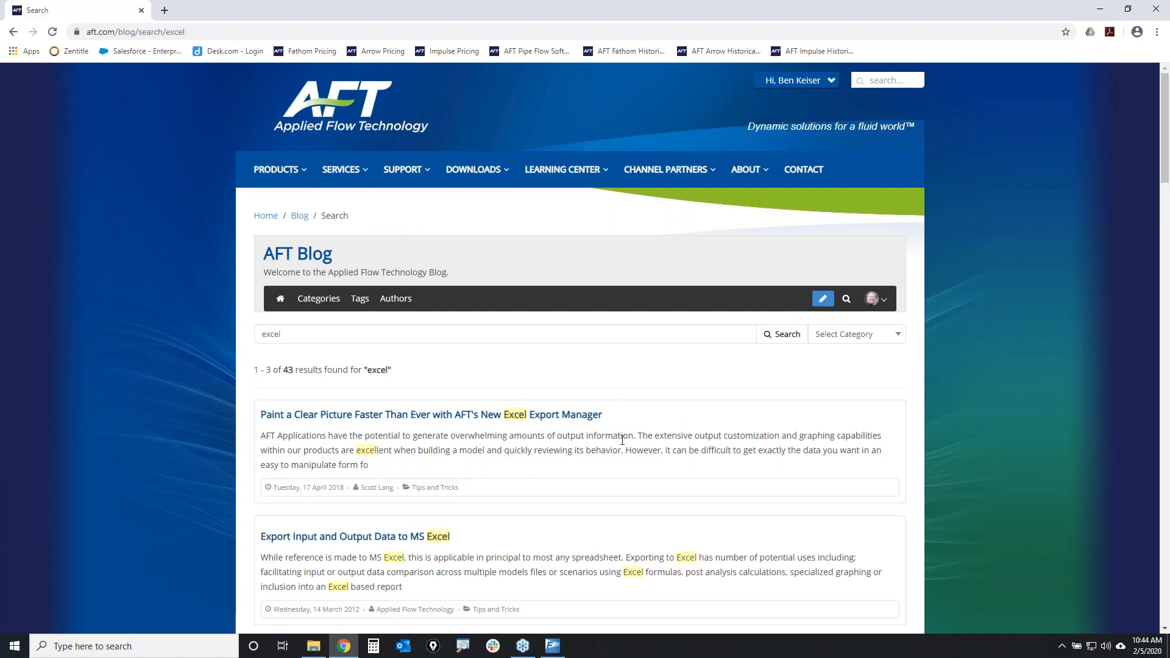
Open the blog article "Paint a Clear Picture Faster Than Ever with AFT's New Excel Export Manager" from the search results
scroll(623, 435, "down", 1)
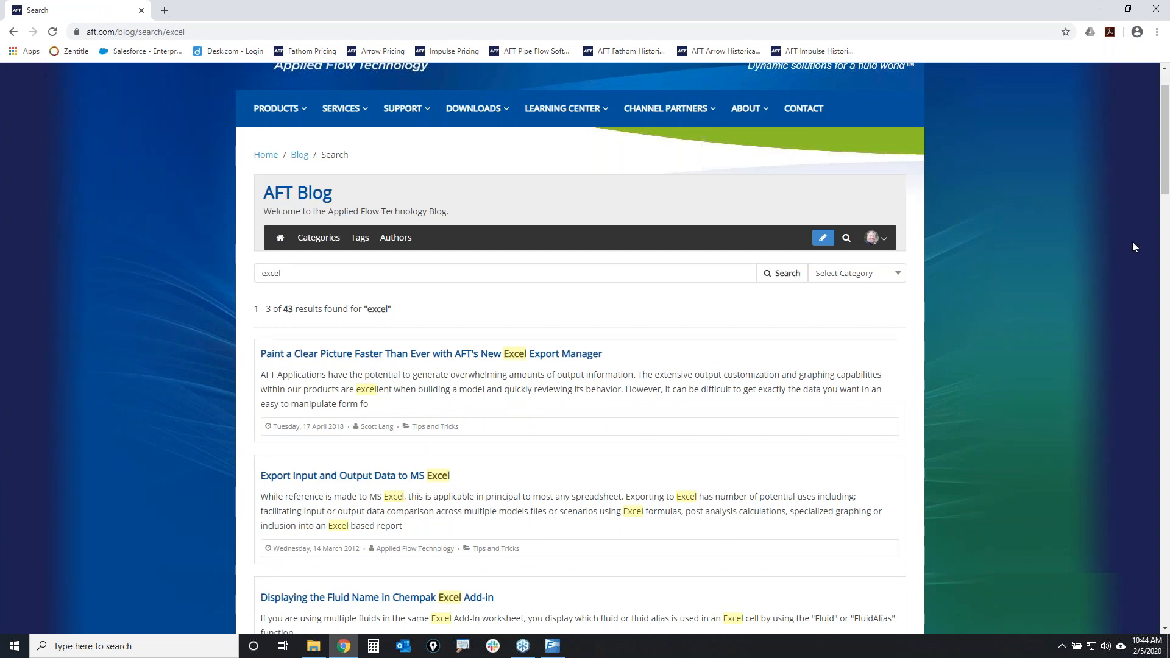
mouse_move(237, 334)
left_mouse_down()
mouse_move(243, 373)
mouse_move(307, 314)
left_mouse_up()
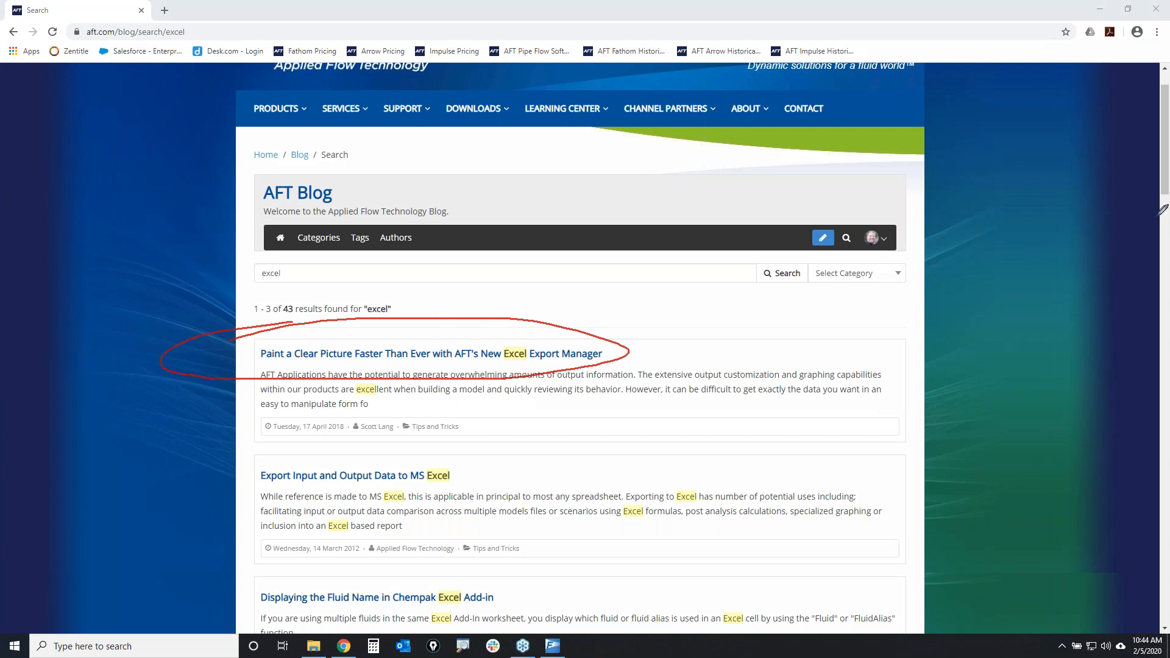
left_click(446, 355)
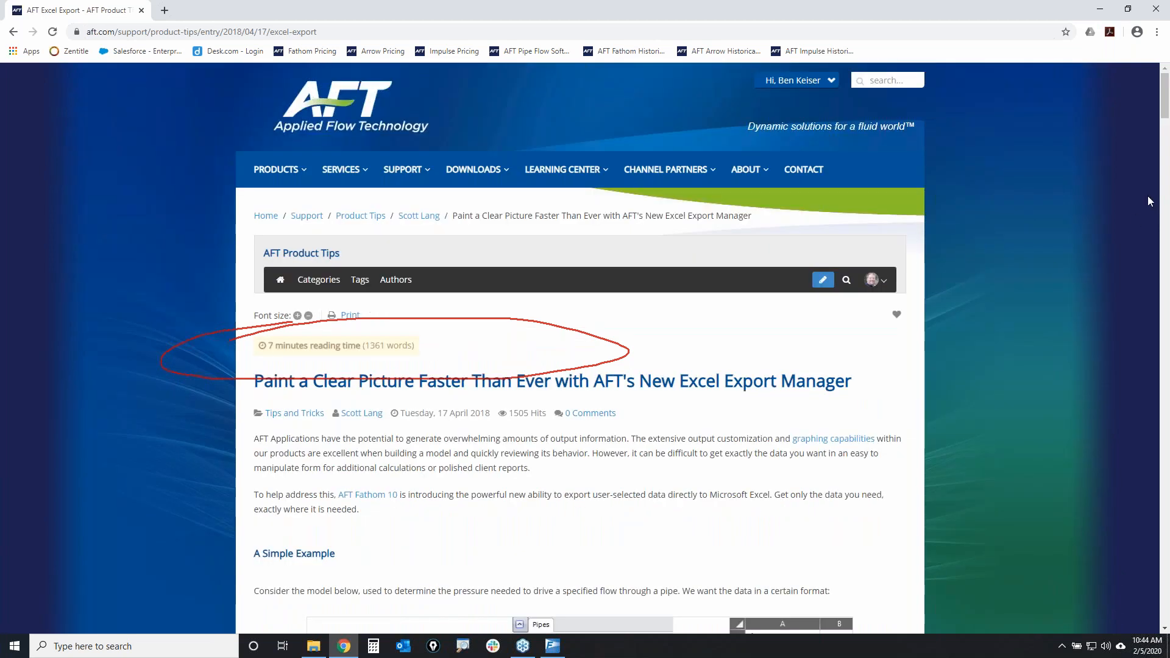
Read through the Excel Export Manager article down to the more complex model and its list of critical report information
left_click(1149, 201)
key("Escape")
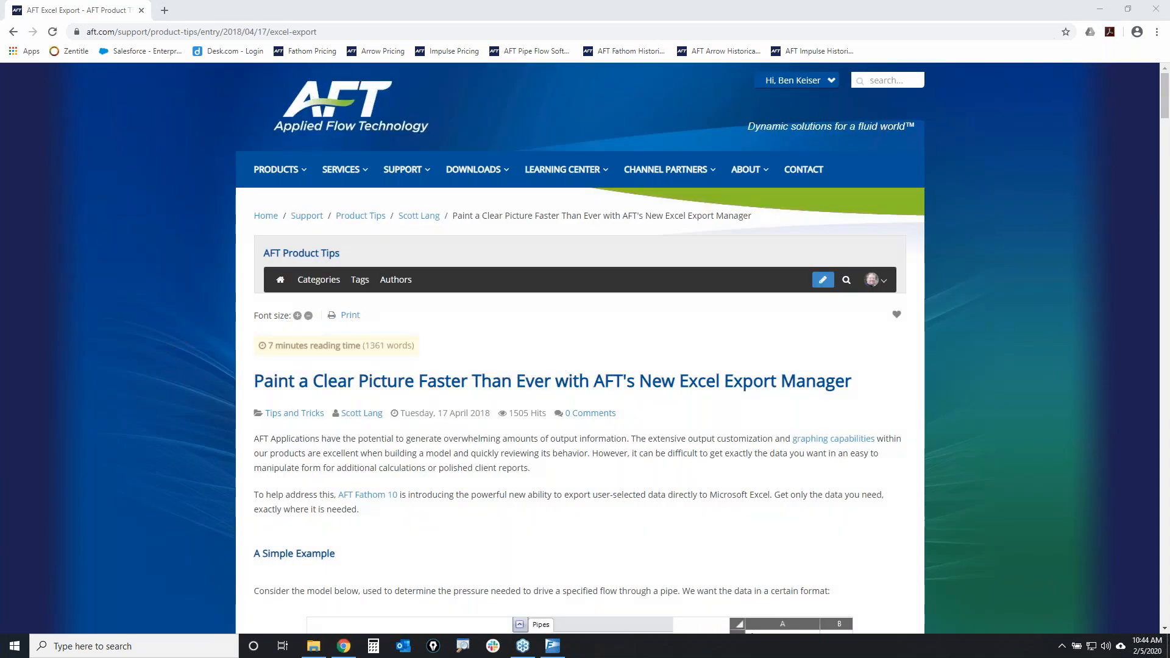
left_click(975, 417)
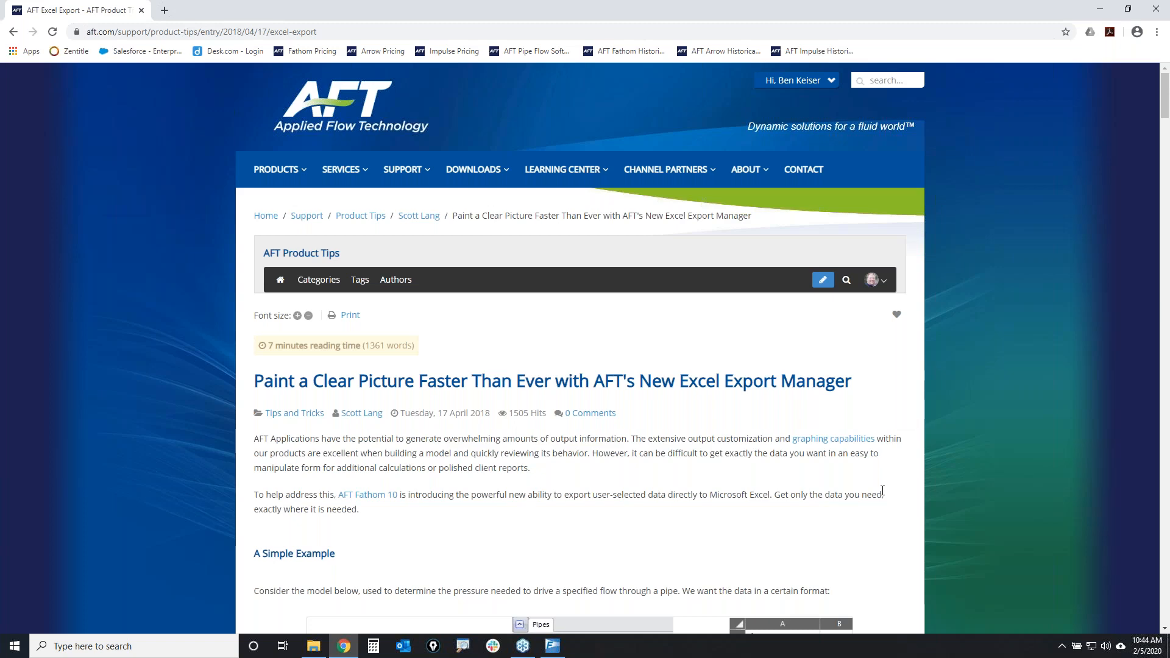
scroll(884, 485, "down", 5)
scroll(350, 418, "down", 20)
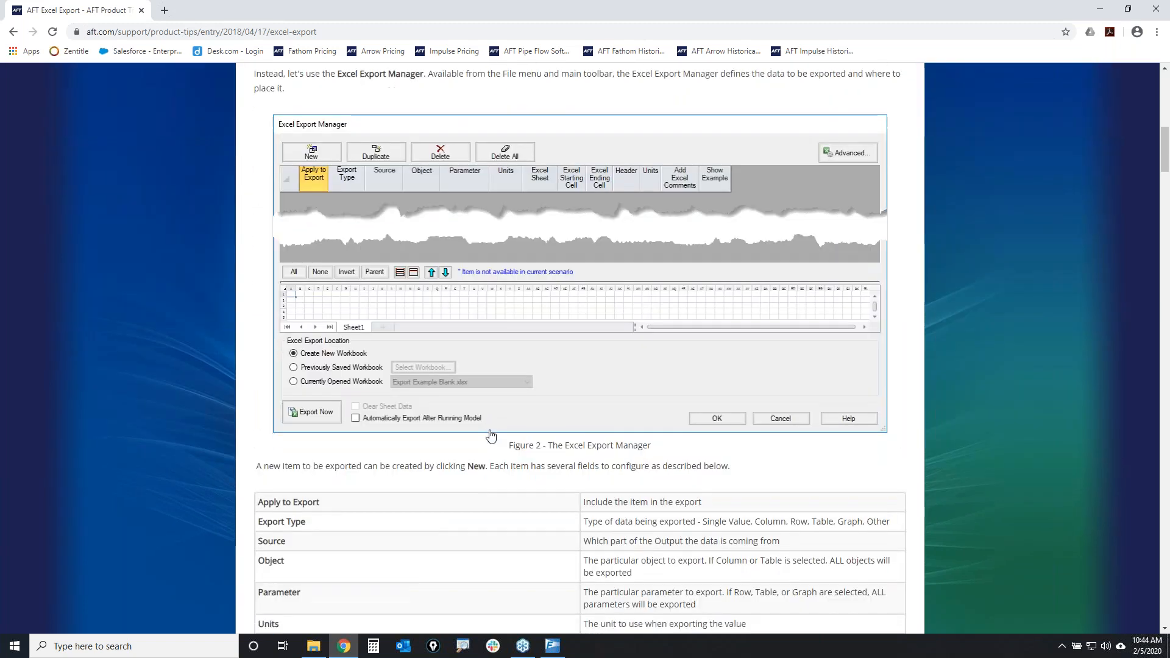
scroll(498, 437, "down", 11)
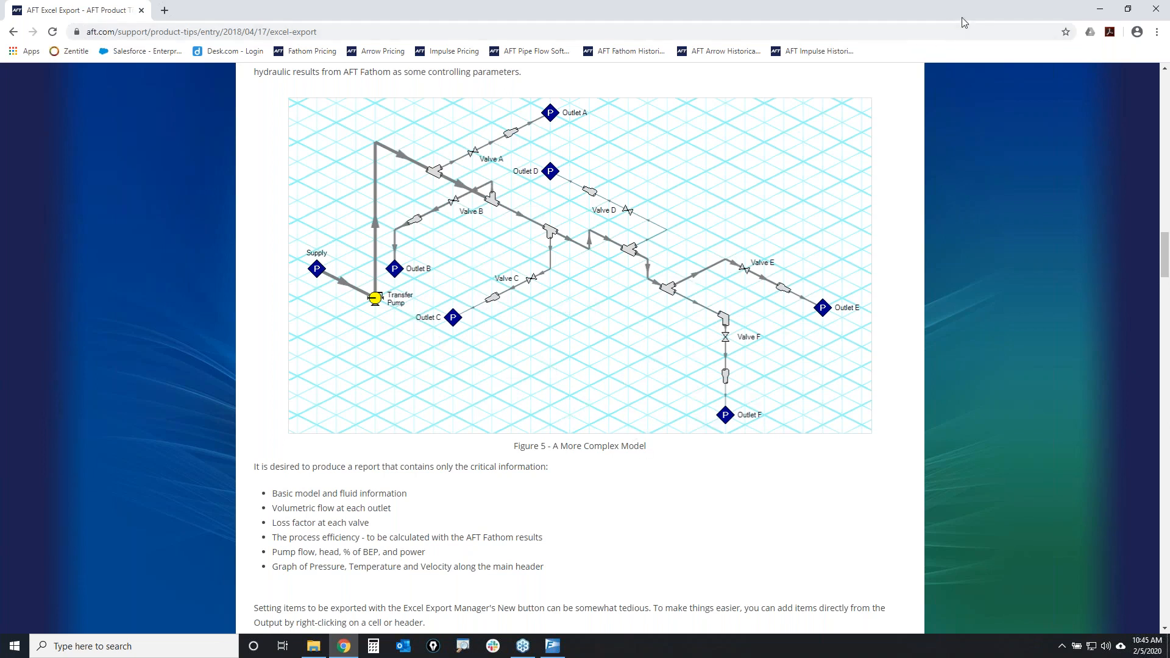
Switch to AFT Fathom and examine Outlets A through F in the Complex Excel Export Example model
left_click(1102, 11)
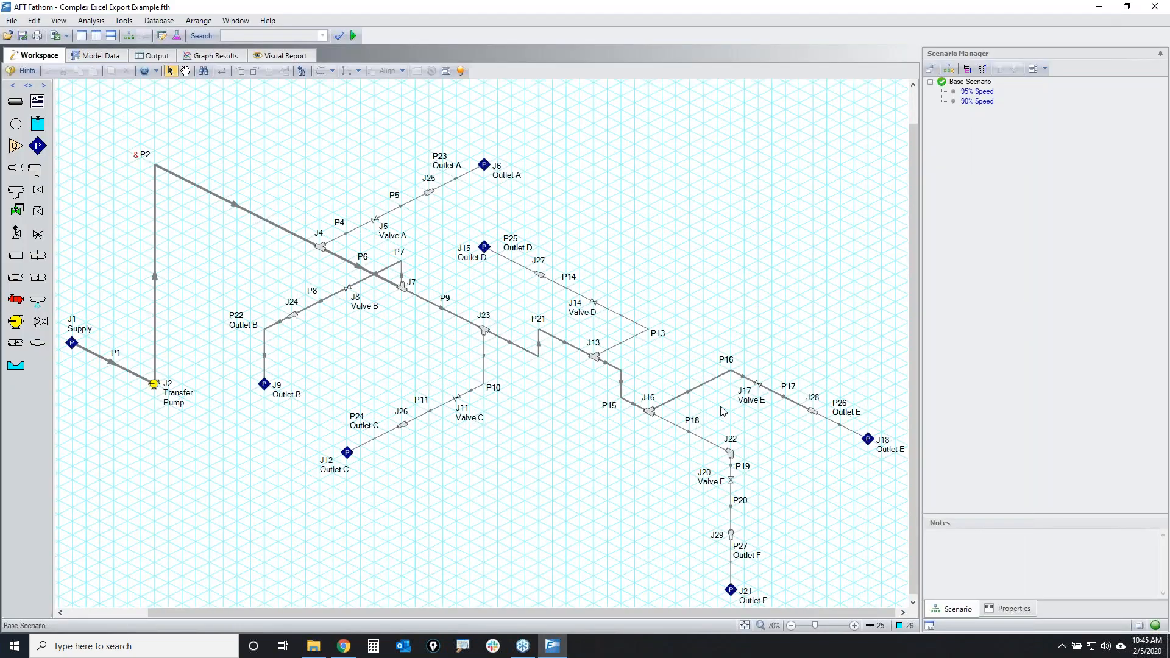
left_click(746, 626)
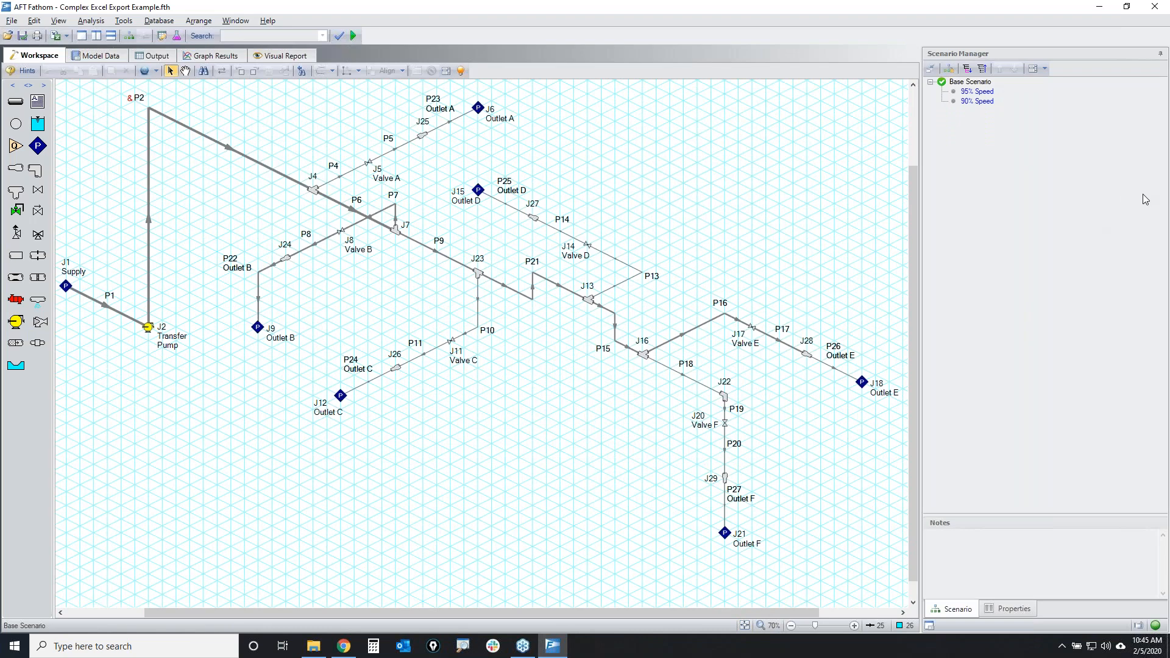
mouse_move(314, 324)
left_mouse_down()
mouse_move(244, 312)
mouse_move(315, 329)
left_mouse_up()
left_click_drag(351, 373, 360, 377)
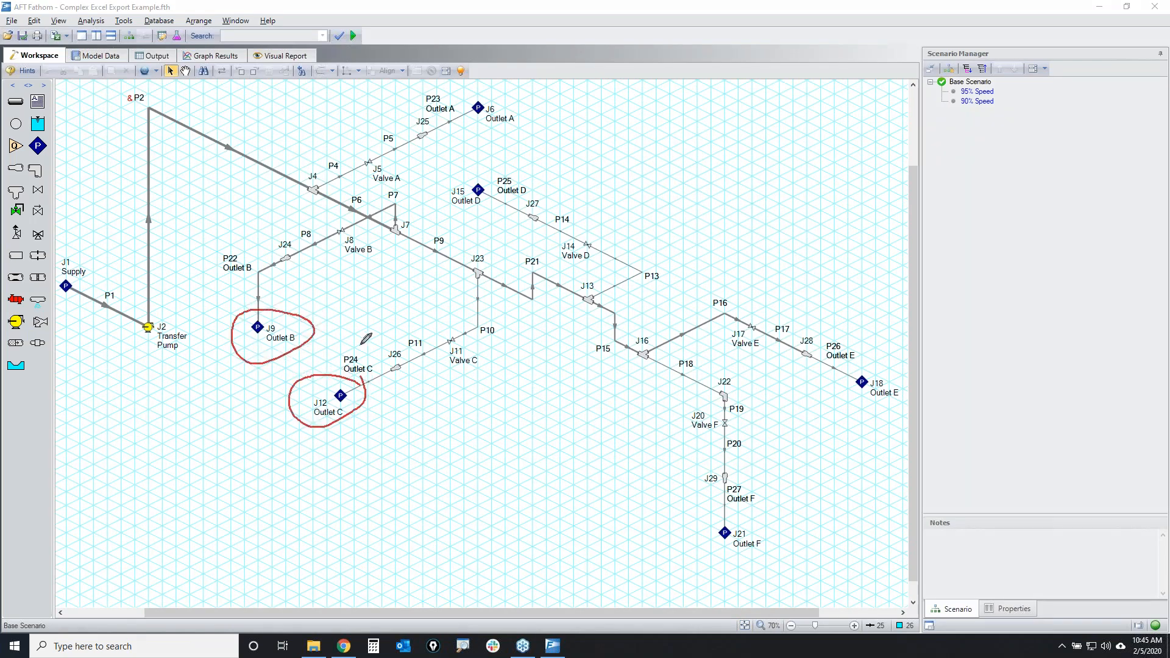
mouse_move(518, 162)
left_mouse_down()
mouse_move(440, 190)
mouse_move(505, 161)
left_mouse_up()
mouse_move(511, 93)
left_mouse_down()
mouse_move(488, 91)
mouse_move(503, 122)
mouse_move(517, 105)
left_mouse_up()
left_click_drag(884, 361, 908, 373)
mouse_move(758, 516)
left_mouse_down()
mouse_move(717, 563)
mouse_move(754, 525)
left_mouse_up()
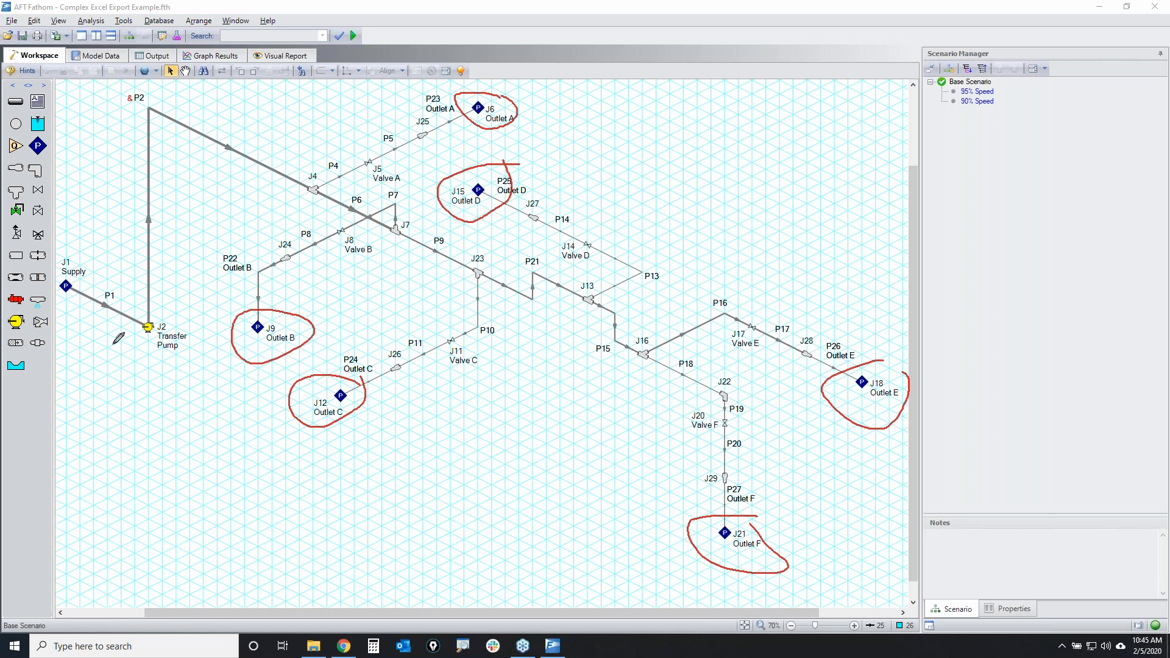
Examine the Transfer Pump junction and the Base Scenario with its 95% Speed and 90% Speed child scenarios
mouse_move(145, 304)
left_mouse_down()
mouse_move(207, 338)
mouse_move(141, 305)
left_mouse_up()
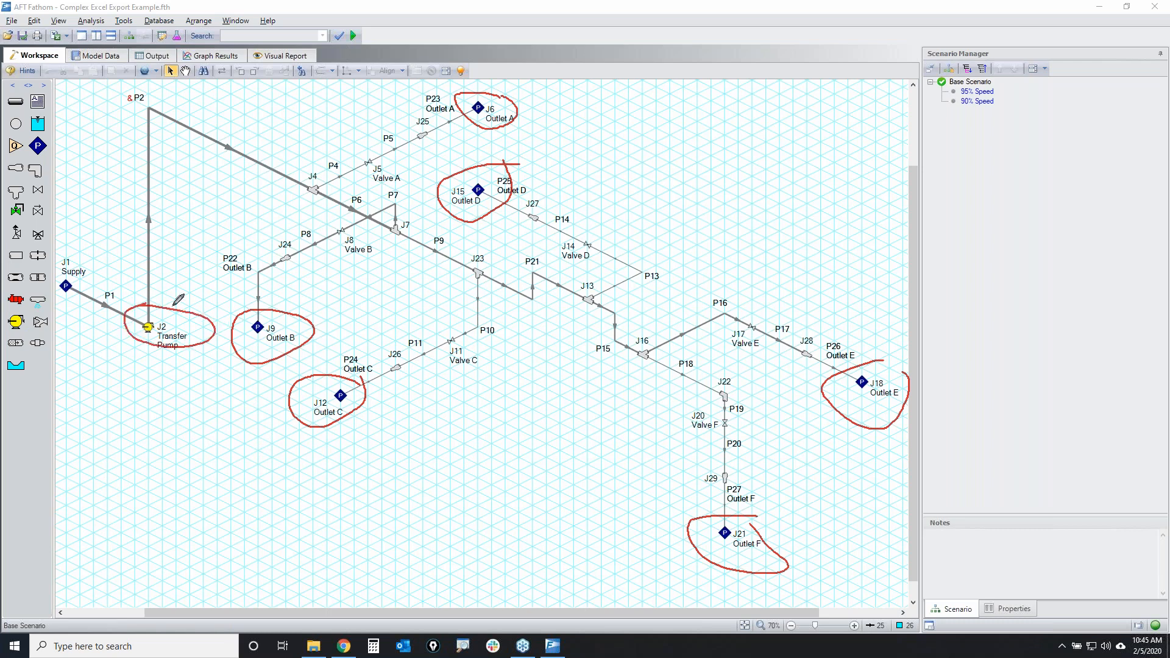
mouse_move(933, 67)
left_mouse_down()
mouse_move(993, 69)
mouse_move(902, 70)
mouse_move(1000, 68)
mouse_move(995, 83)
mouse_move(1014, 80)
left_mouse_up()
left_click_drag(163, 301, 181, 273)
mouse_move(277, 240)
left_mouse_down()
mouse_move(165, 262)
mouse_move(194, 280)
left_mouse_up()
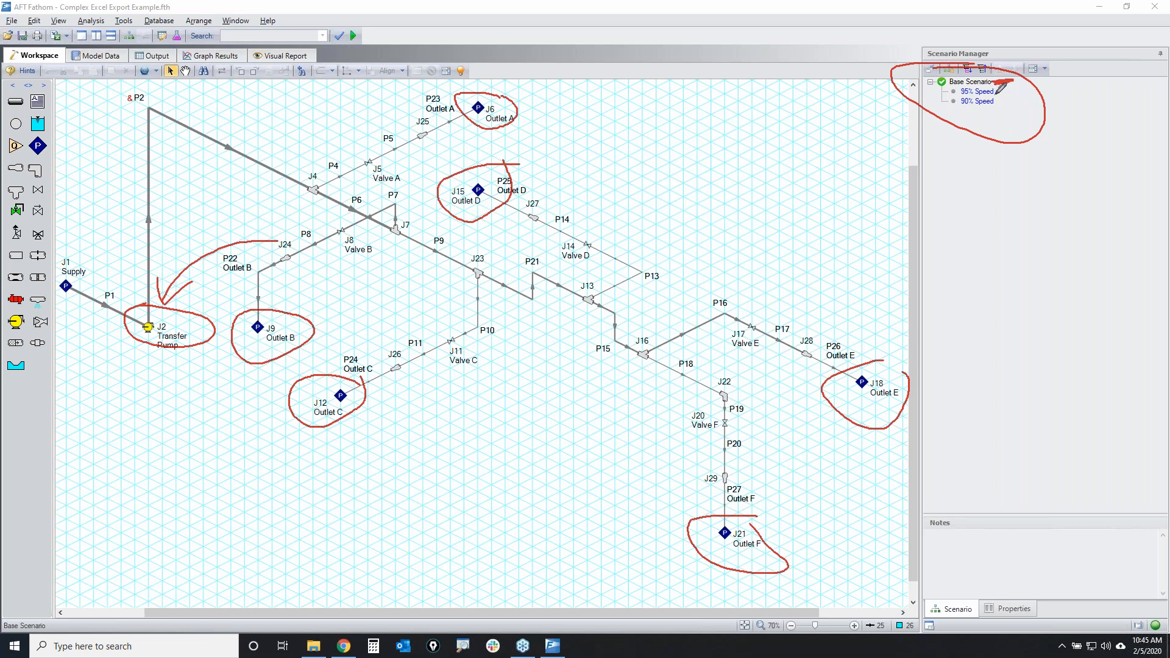
left_click_drag(996, 95, 1040, 95)
key("Escape")
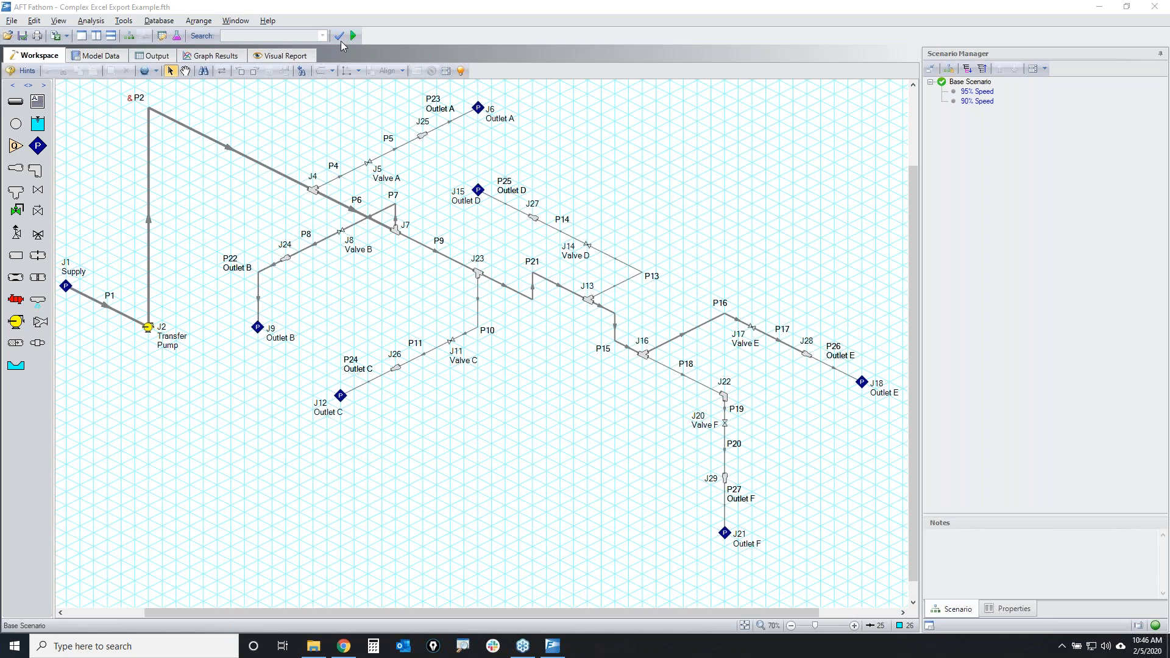
Run the Base Scenario and show its results in the Output window
left_click(456, 10)
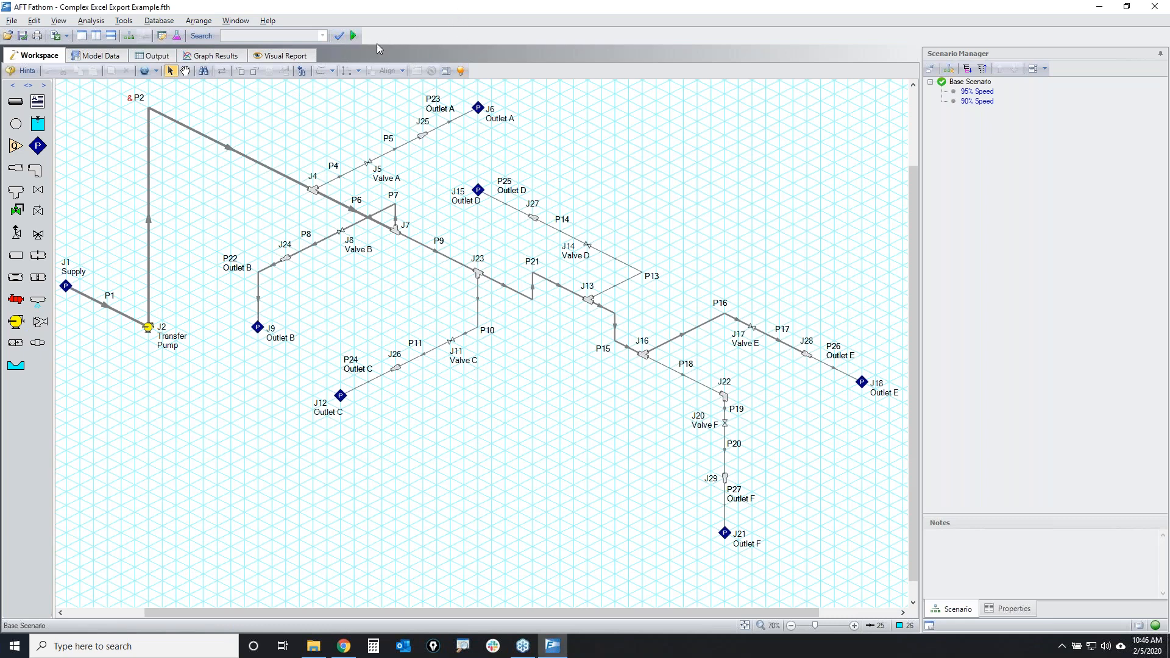
left_click(356, 39)
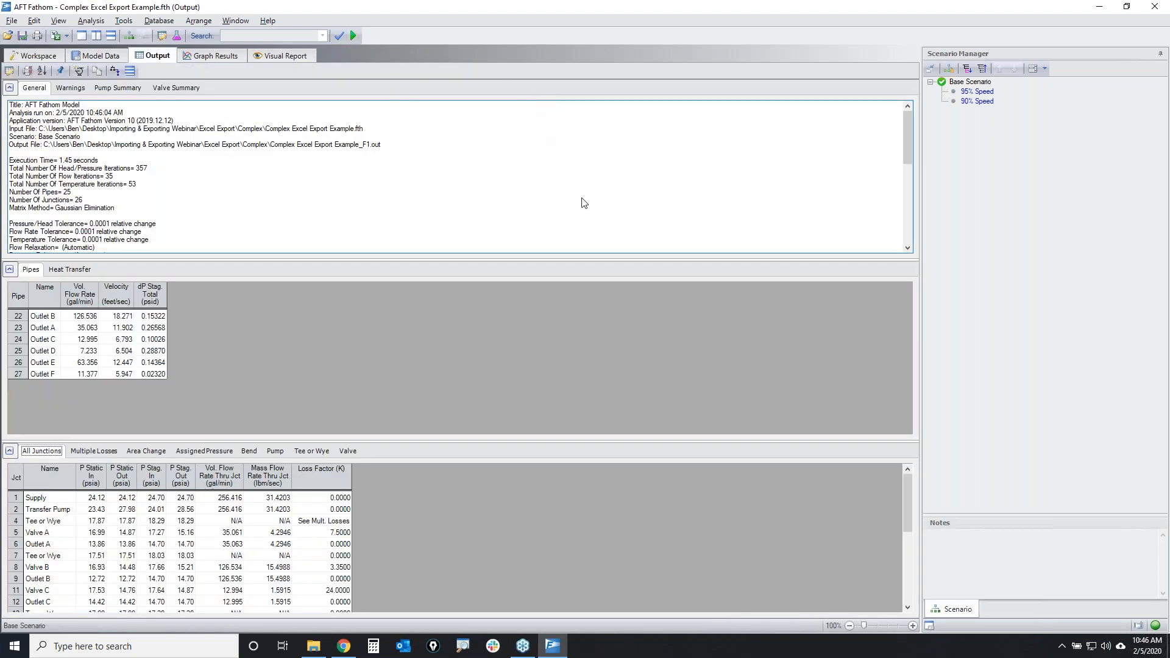
left_click(1114, 460)
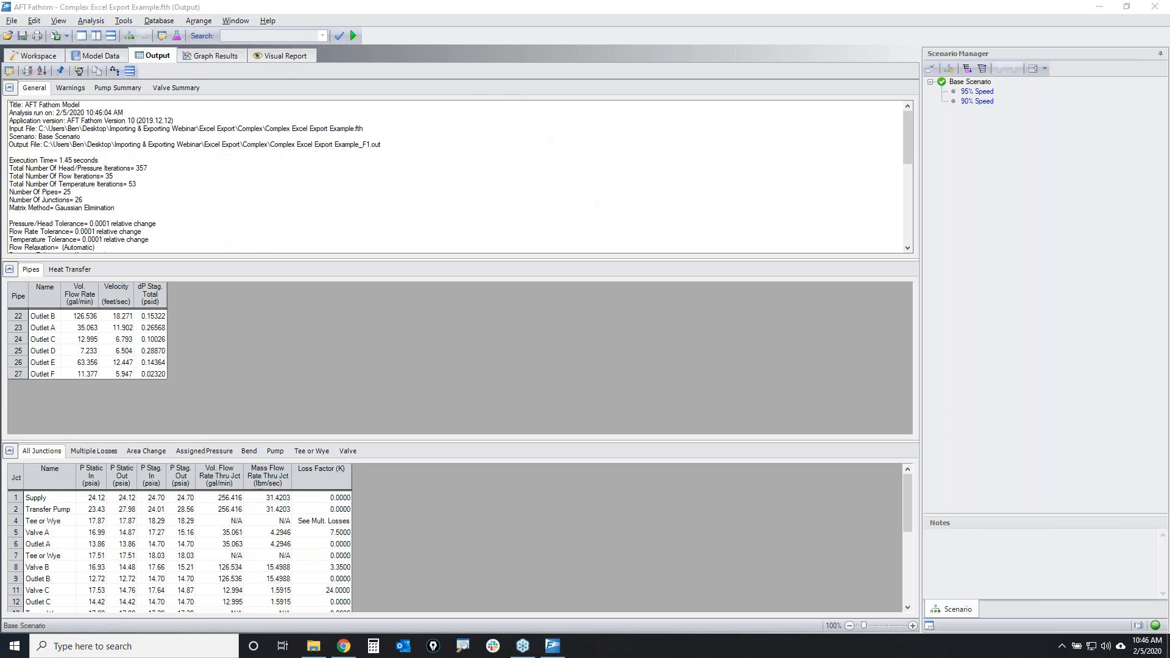
mouse_move(38, 89)
left_mouse_down()
mouse_move(256, 75)
mouse_move(640, 491)
mouse_move(8, 402)
mouse_move(54, 74)
left_mouse_up()
mouse_move(163, 24)
left_mouse_down()
mouse_move(181, 36)
mouse_move(159, 30)
left_mouse_up()
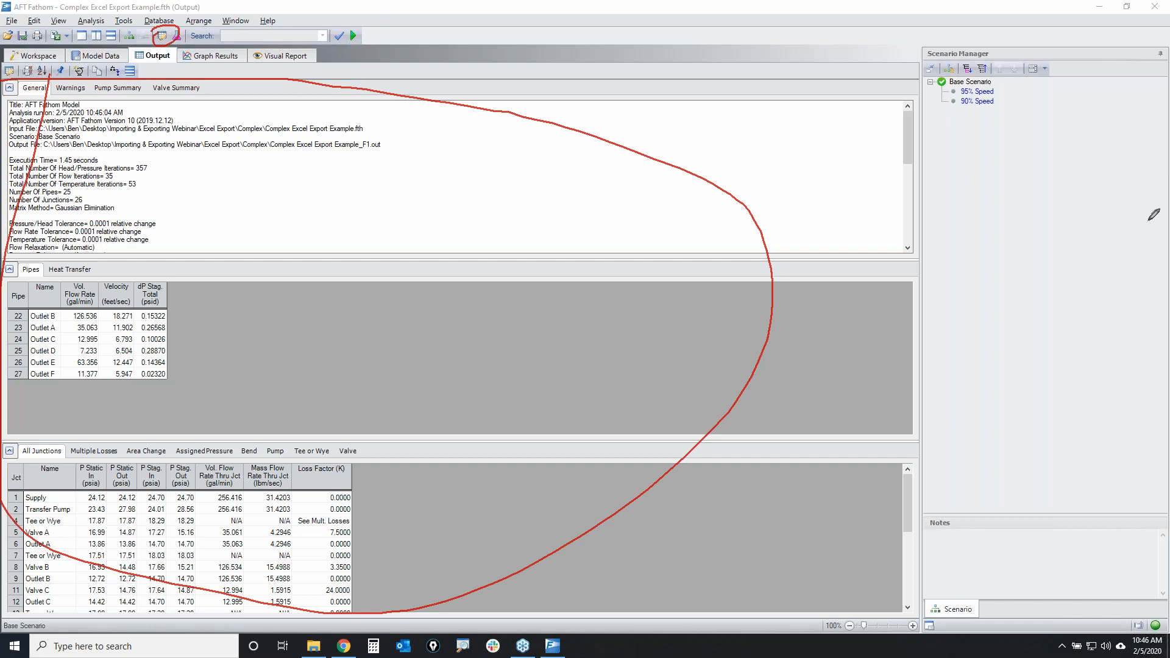
Open Output Control and compare the pipe display parameters and their units with the Pipes results table
left_click(161, 37)
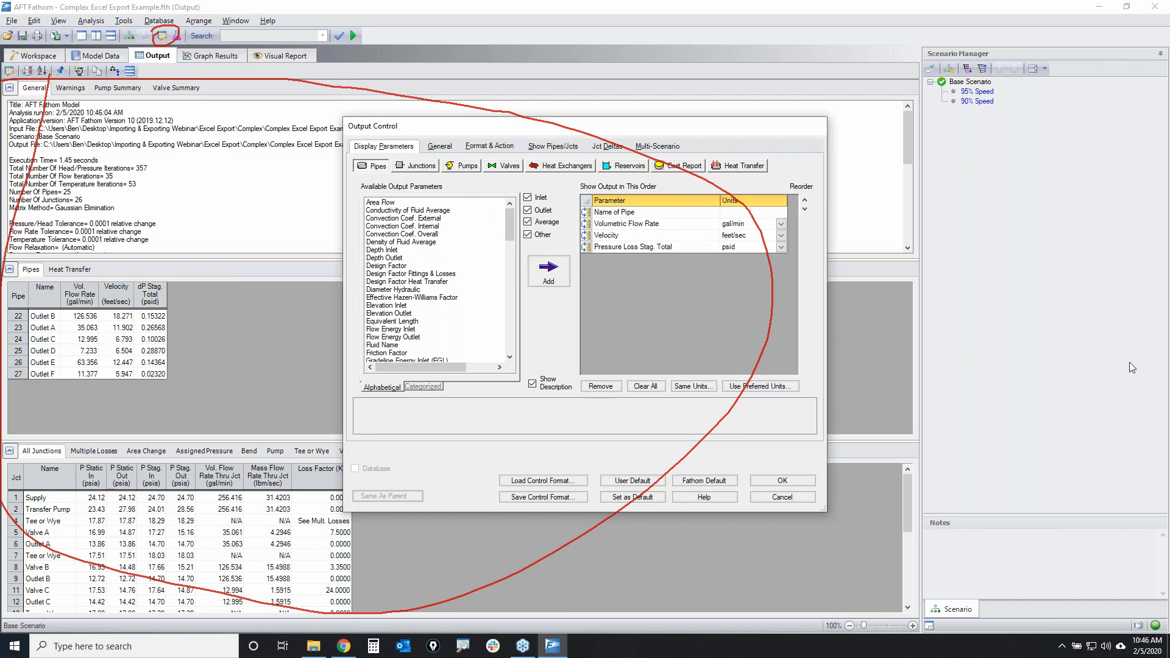
left_click(1154, 230)
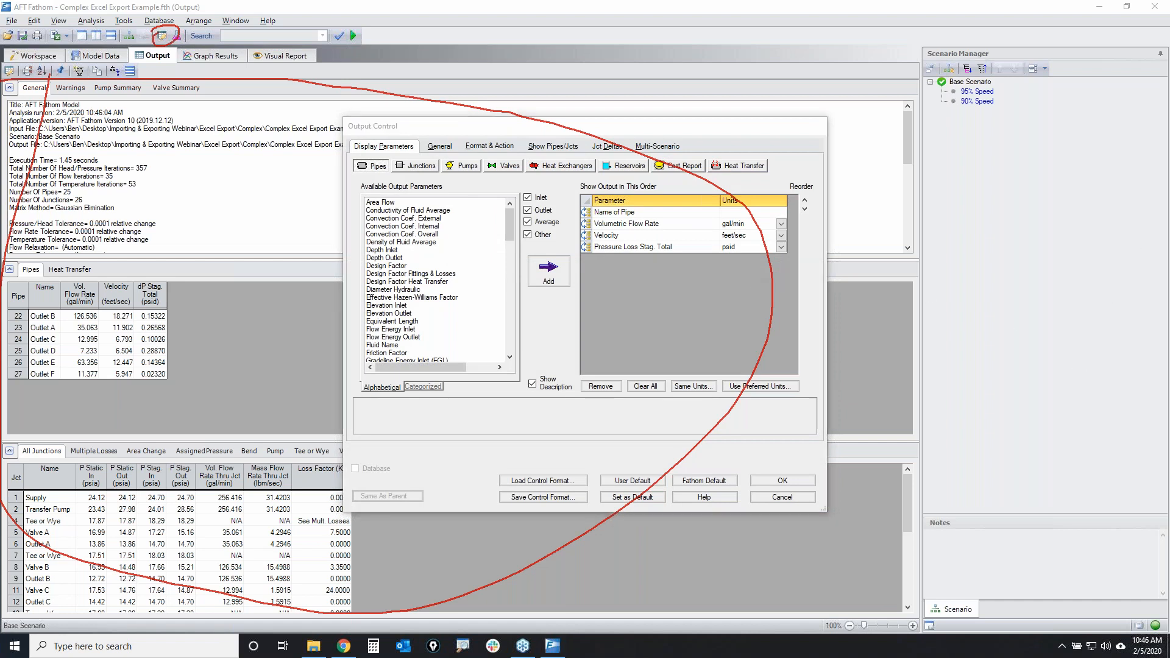
mouse_move(53, 287)
left_mouse_down()
mouse_move(182, 291)
mouse_move(24, 275)
mouse_move(134, 273)
left_mouse_up()
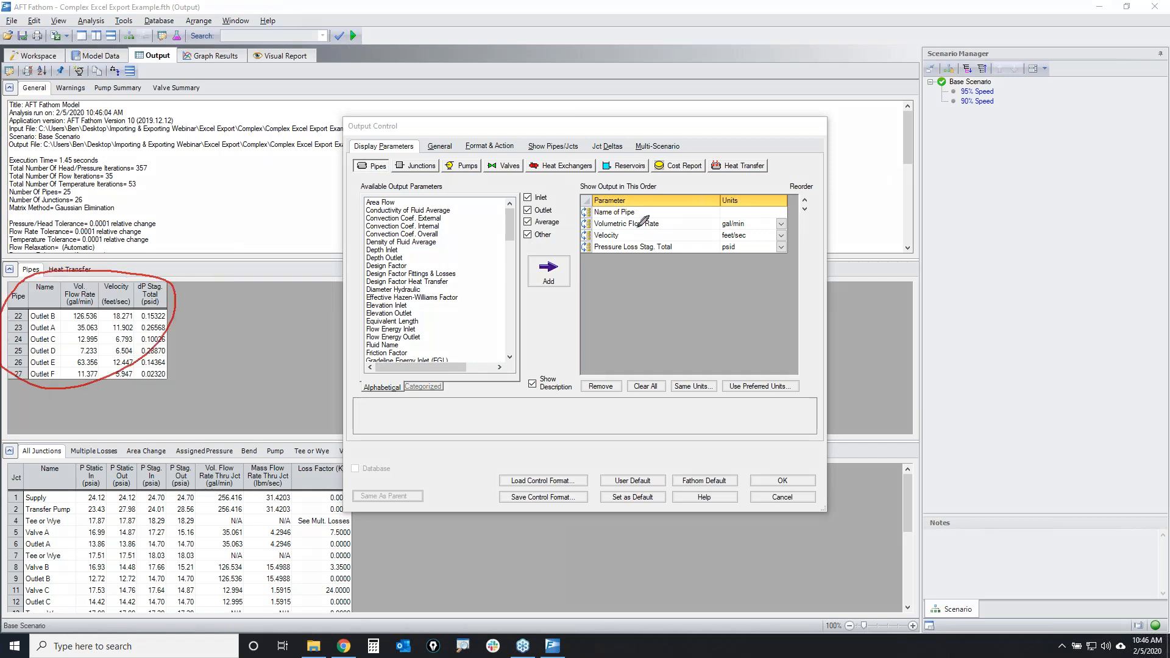
mouse_move(589, 201)
left_mouse_down()
mouse_move(803, 196)
mouse_move(639, 264)
mouse_move(589, 202)
left_mouse_up()
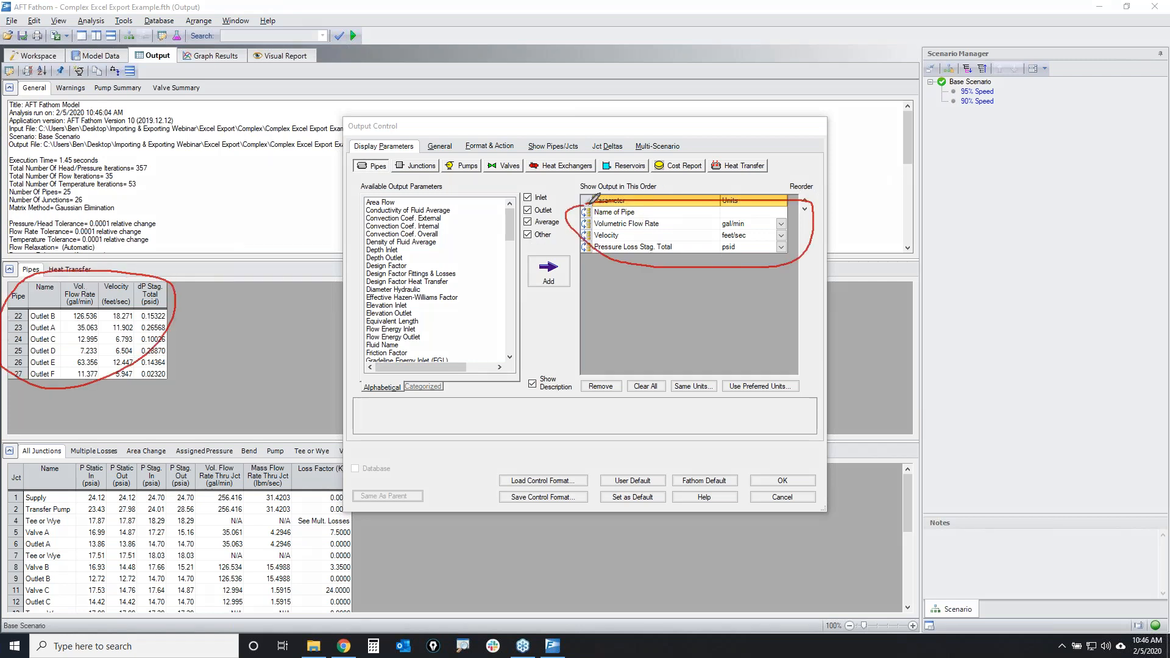
mouse_move(13, 309)
left_mouse_down()
mouse_move(10, 336)
mouse_move(20, 294)
left_mouse_up()
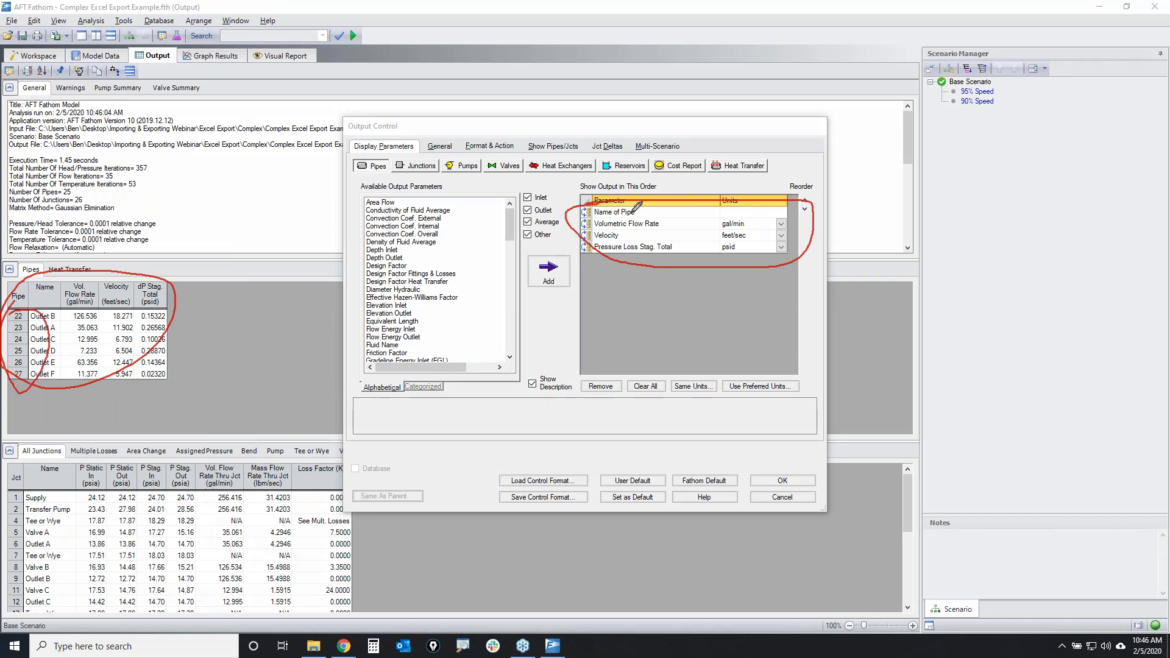
mouse_move(637, 212)
left_mouse_down()
mouse_move(670, 211)
mouse_move(696, 244)
left_mouse_up()
mouse_move(780, 210)
left_mouse_down()
mouse_move(748, 261)
mouse_move(781, 212)
left_mouse_up()
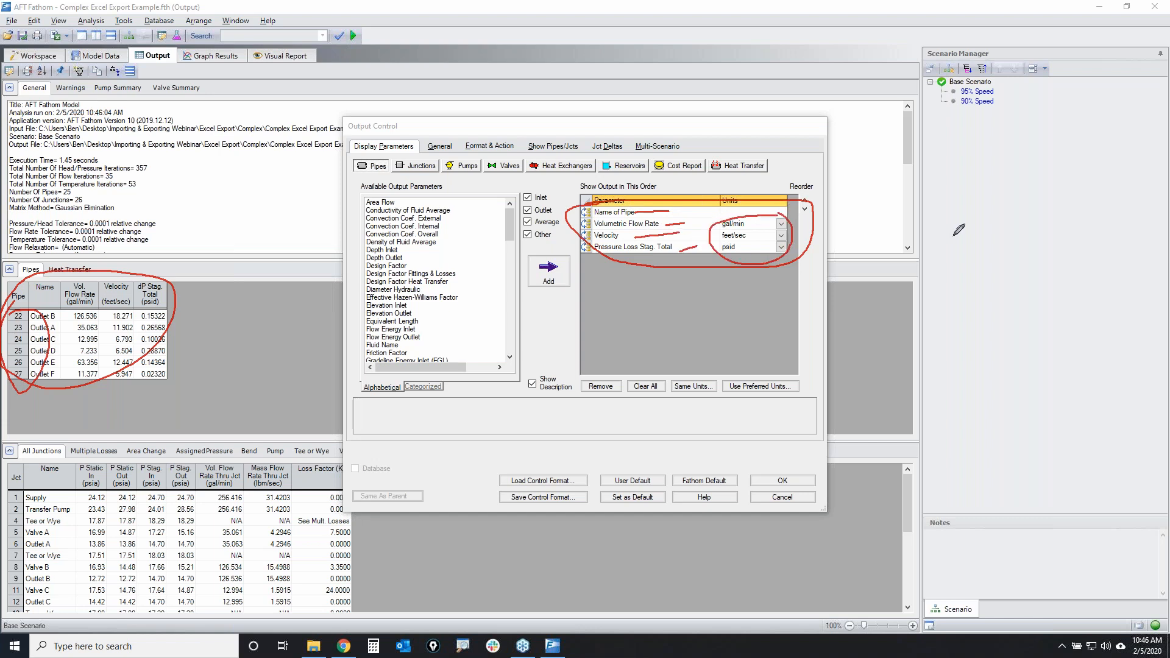
key("Escape")
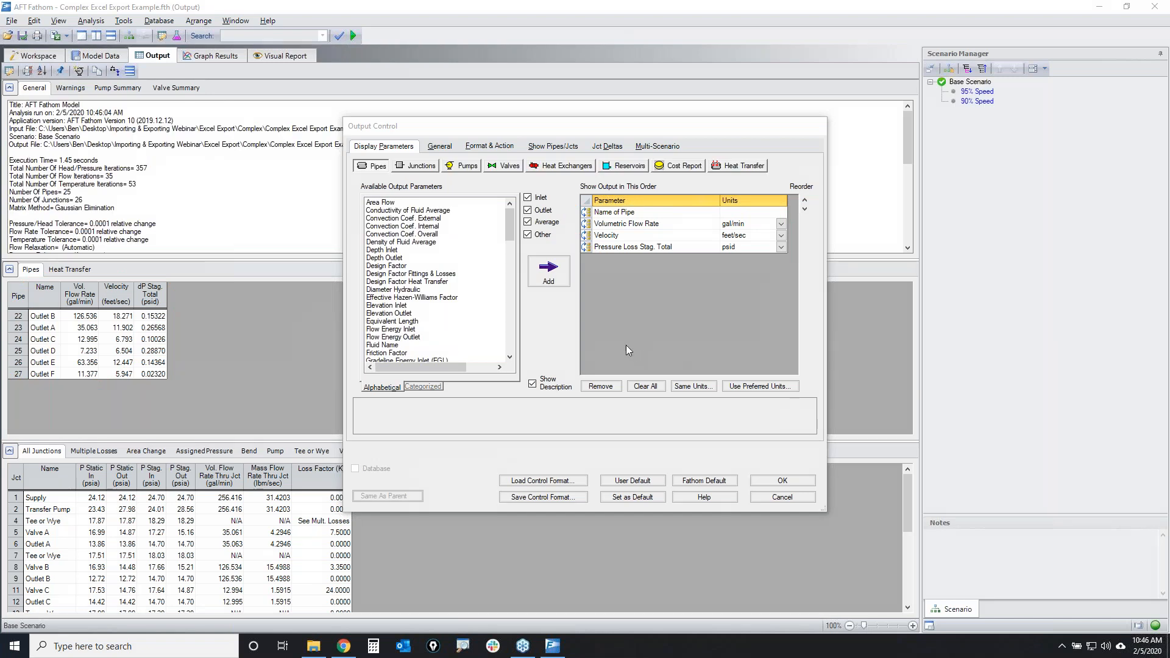
Check which pipes are selected for display in Output Control's Show Pipes/Jcts settings, down to Outlet F
left_click(551, 149)
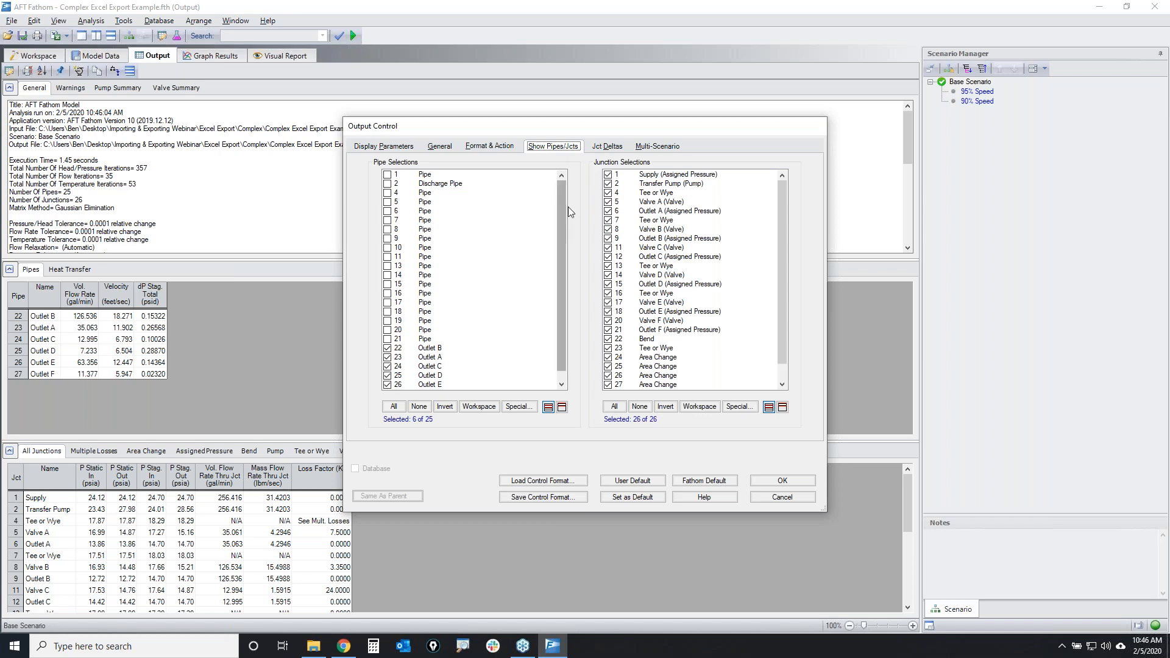
scroll(559, 221, "down", 1)
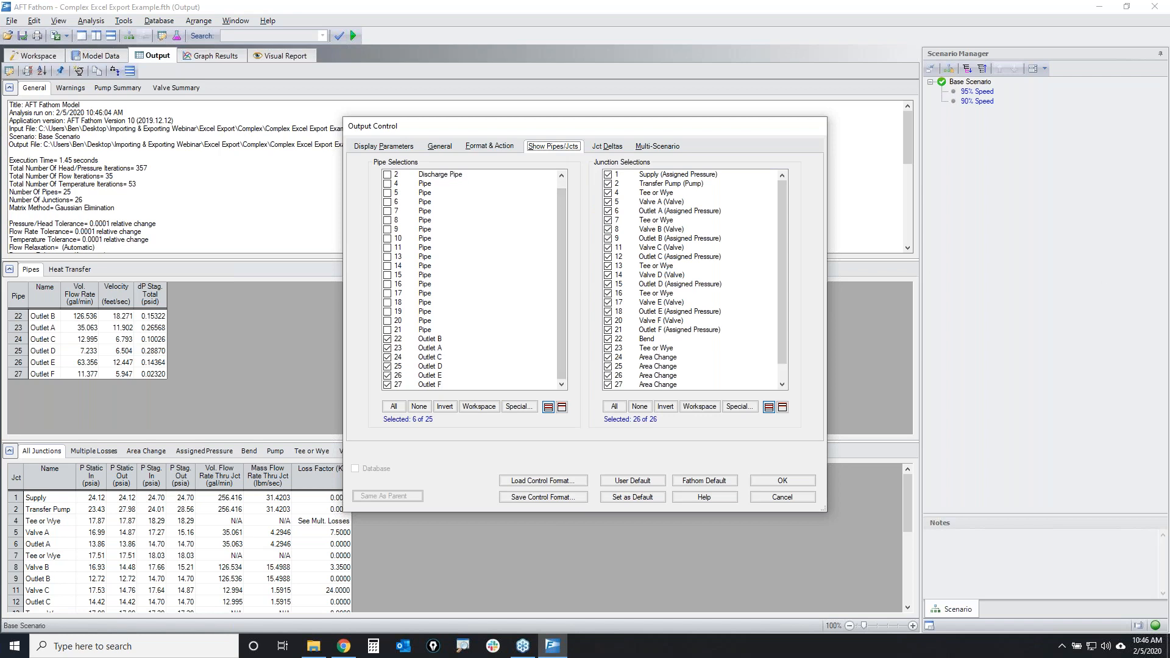
mouse_move(9, 285)
left_mouse_down()
mouse_move(9, 370)
mouse_move(24, 287)
left_mouse_up()
mouse_move(366, 338)
left_mouse_down()
mouse_move(465, 342)
mouse_move(364, 346)
mouse_move(386, 333)
left_mouse_up()
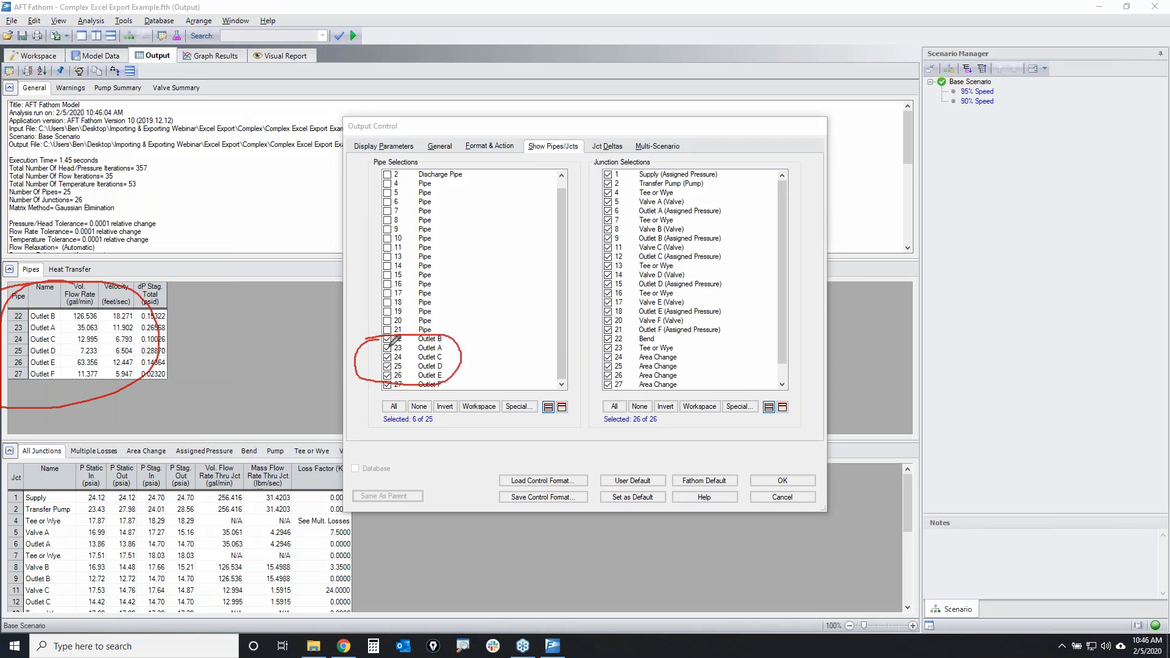
key("Escape")
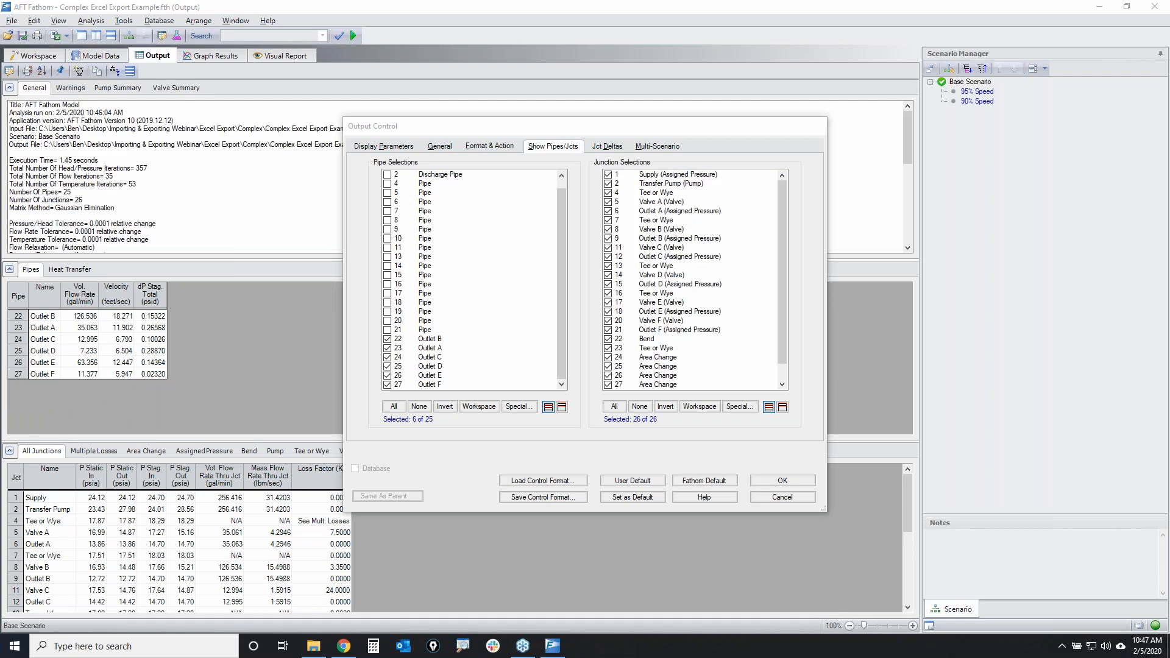
Return to the pipe display parameters, review them, and cancel Output Control
left_click(384, 147)
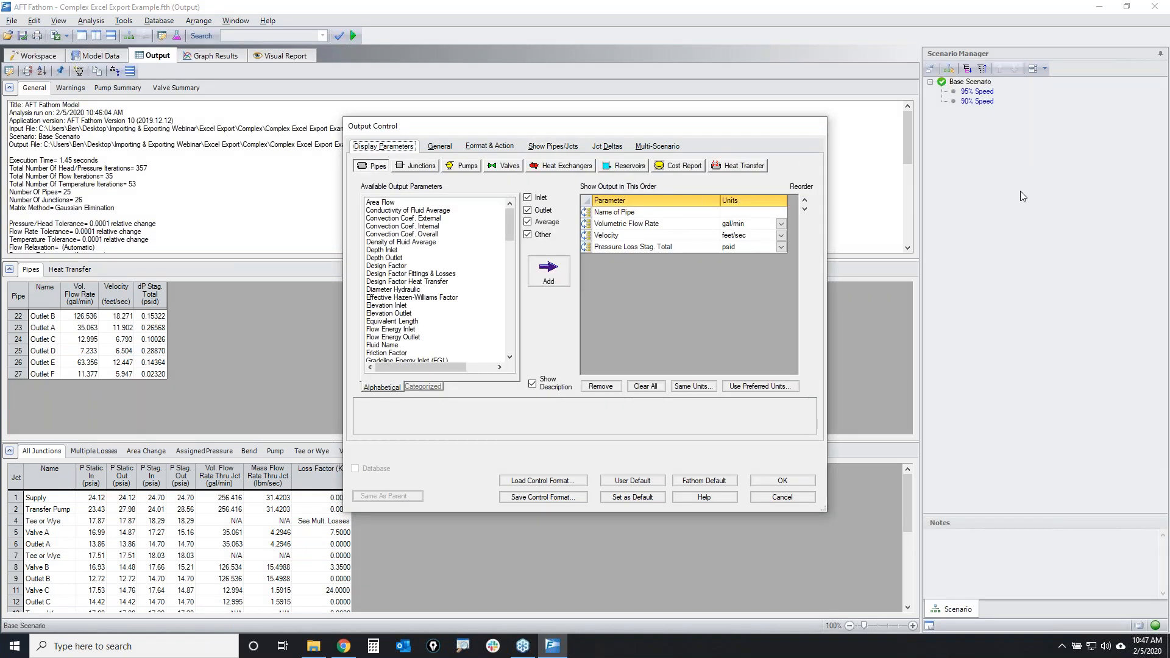
key("ctrl+2")
mouse_move(558, 220)
left_mouse_down()
mouse_move(588, 203)
mouse_move(720, 283)
mouse_move(597, 183)
left_mouse_up()
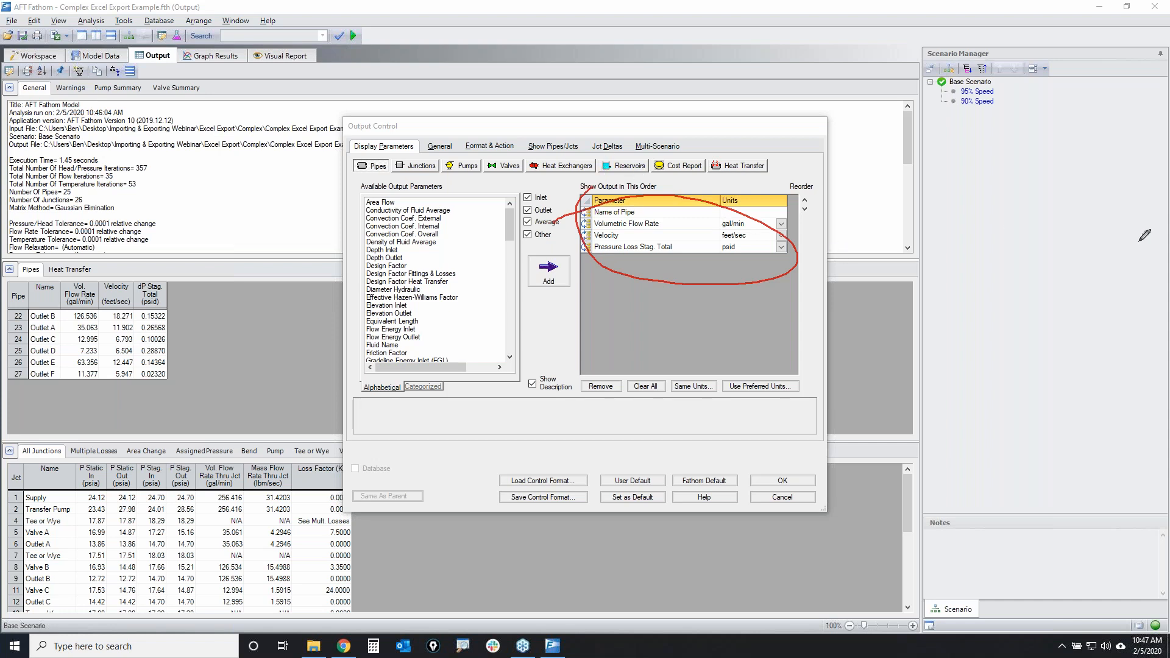
key("Escape")
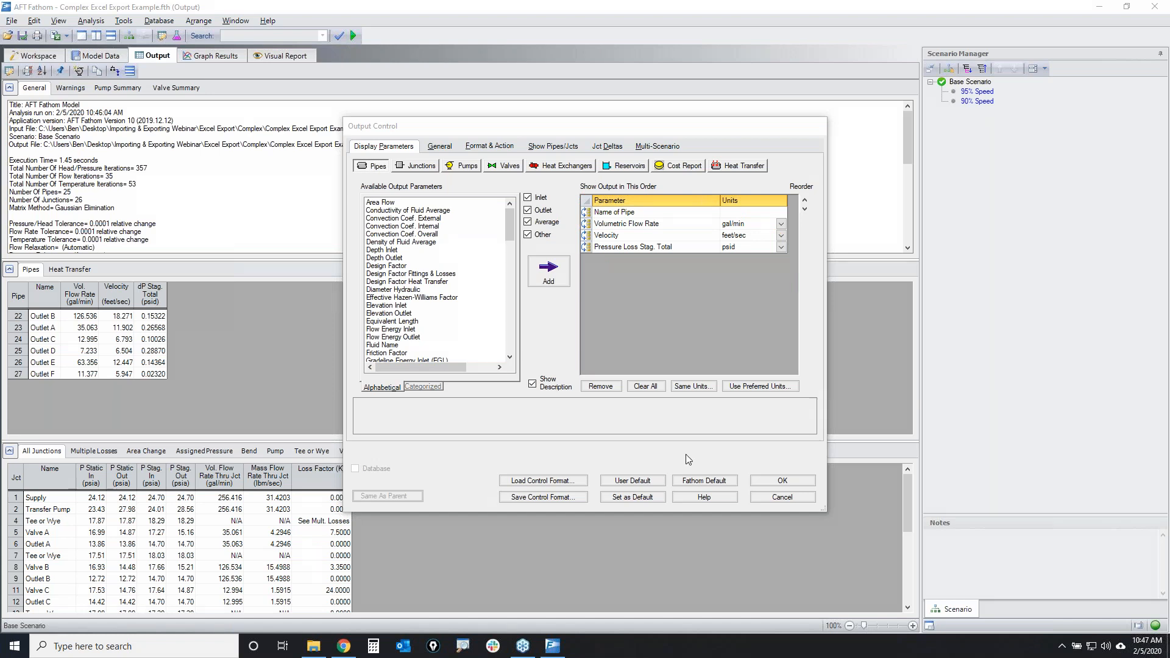
left_click(782, 497)
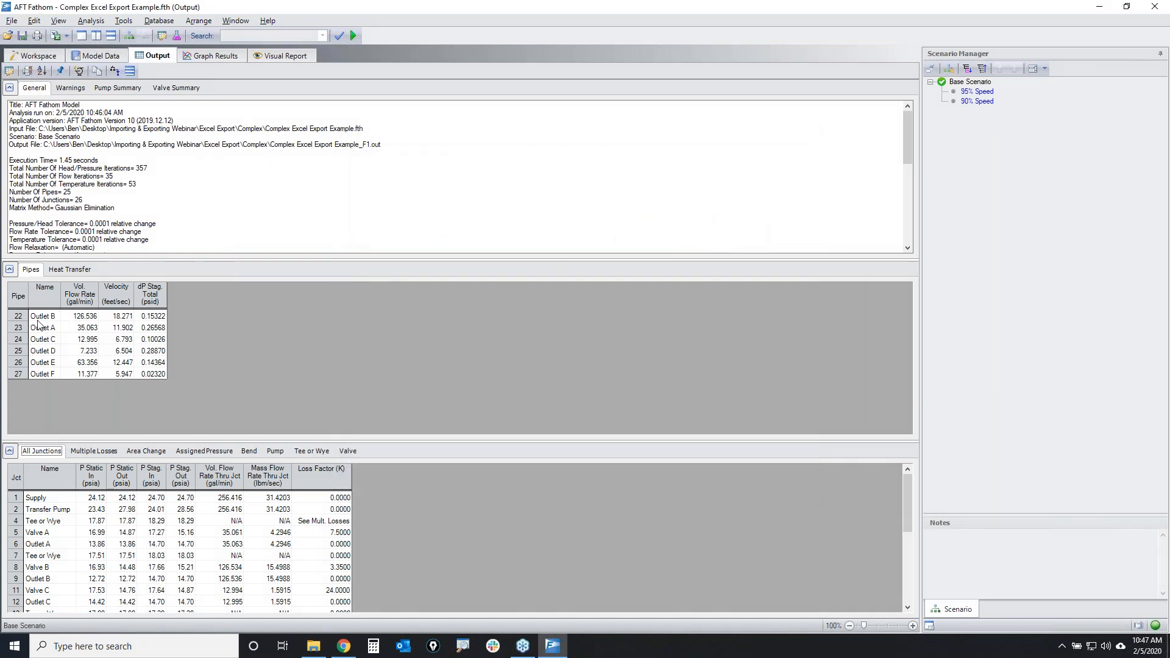
Show the Pump Summary, enlarge the output tables to 182%, and select the Transfer Pump's Vol. Flow column
left_click(118, 88)
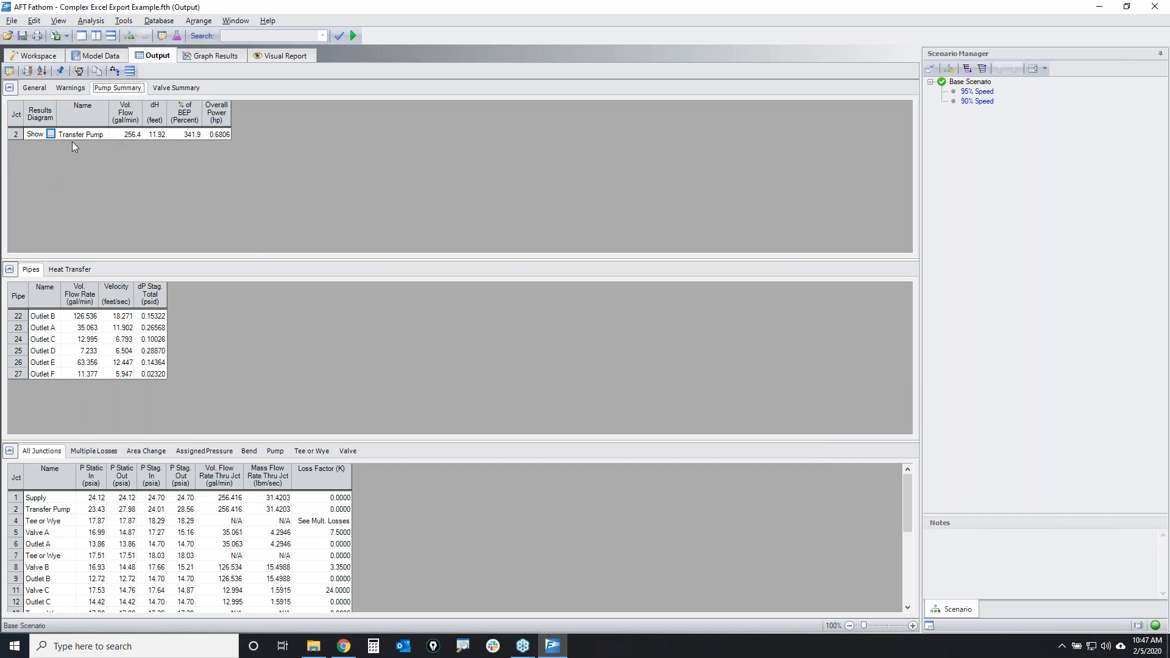
left_click(11, 75)
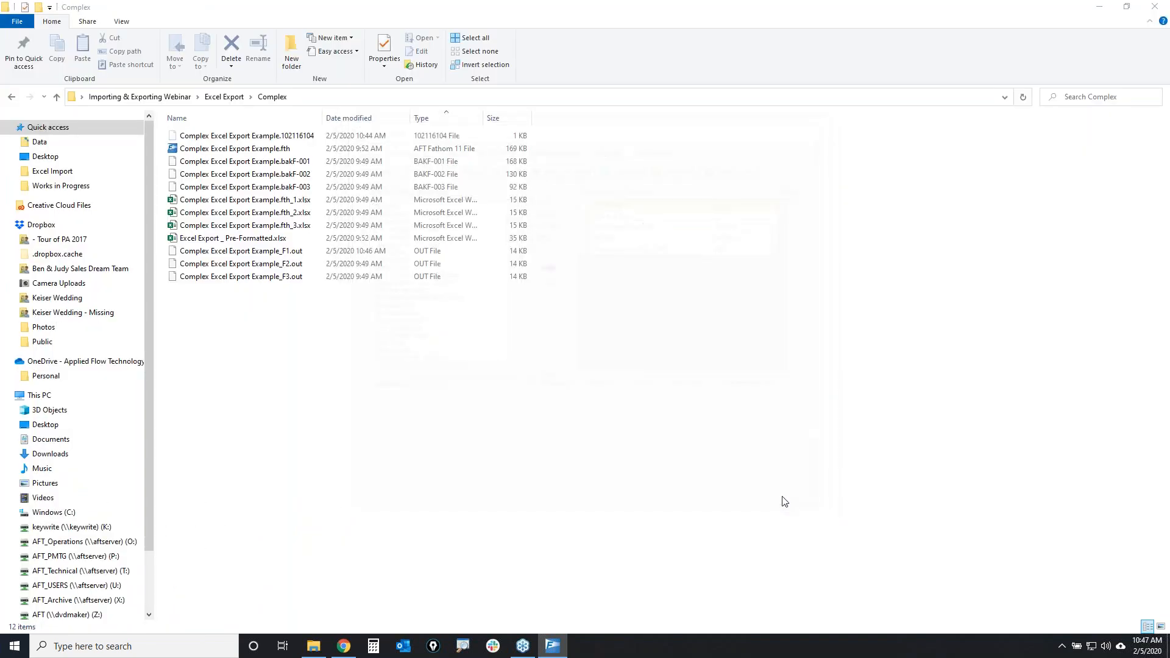
left_click(1100, 6)
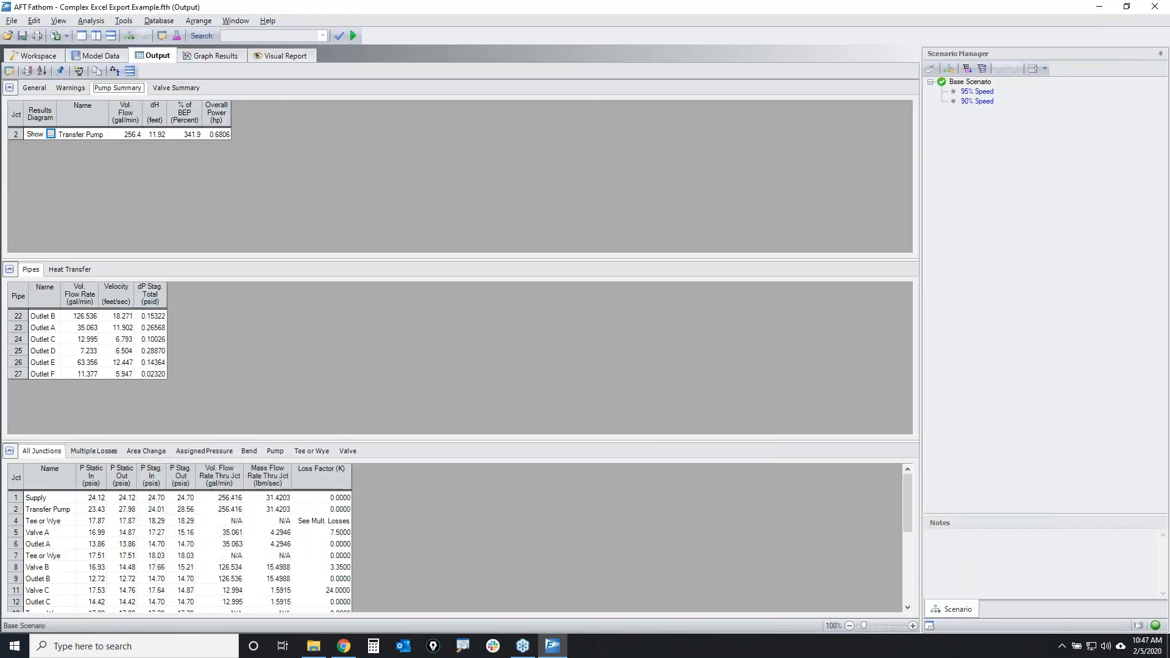
left_click_drag(873, 625, 880, 626)
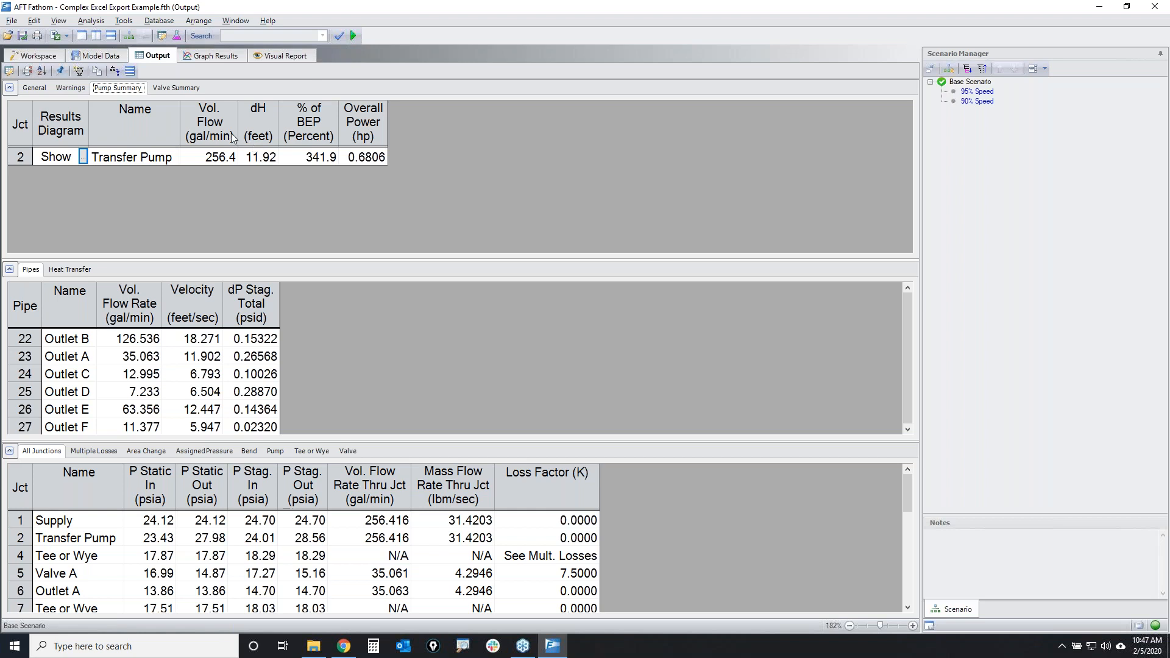
left_click(215, 126)
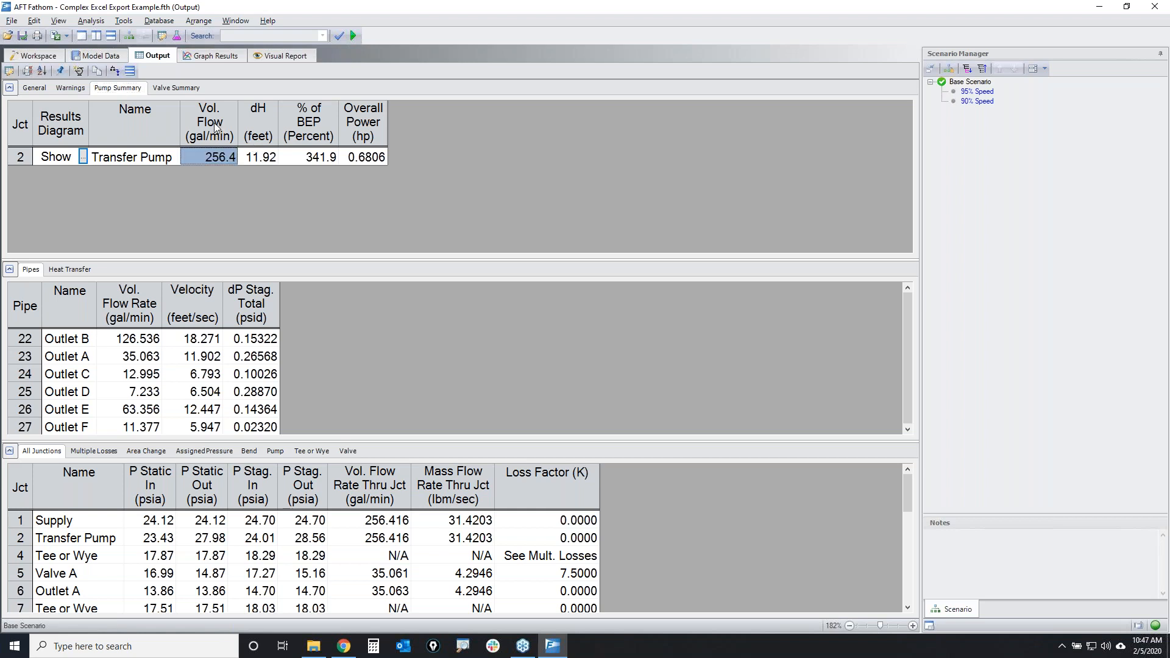
Inspect the Transfer Pump's dH, % of BEP and Overall Power columns in the Pump Summary
left_click(266, 117)
left_click(318, 121)
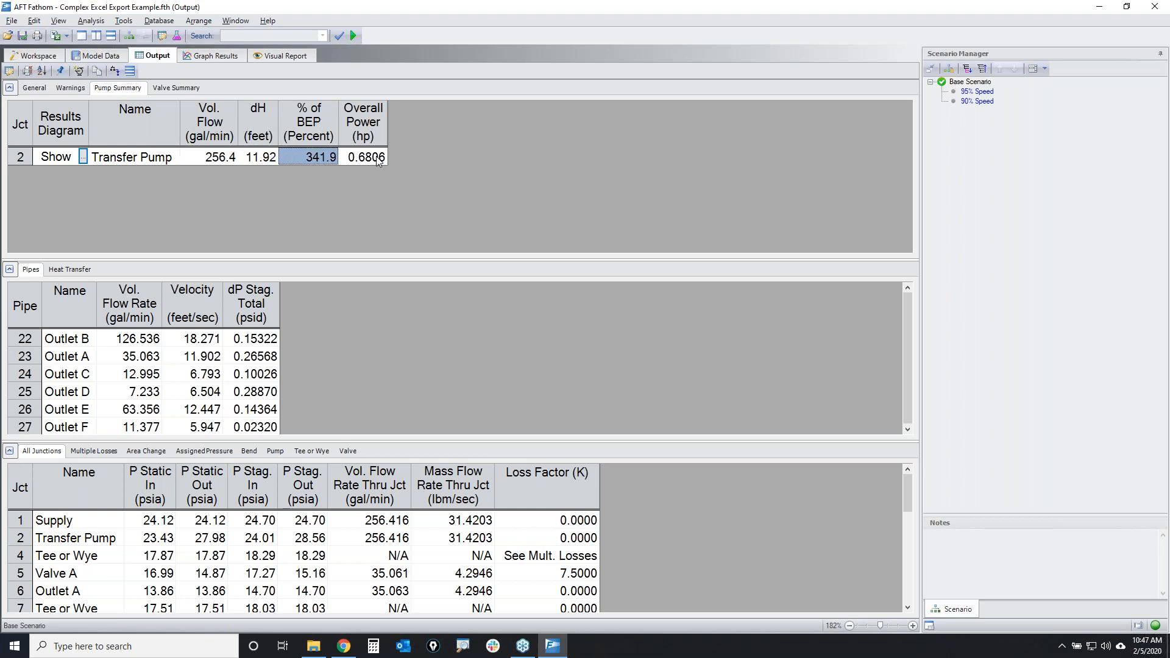
left_click(363, 125)
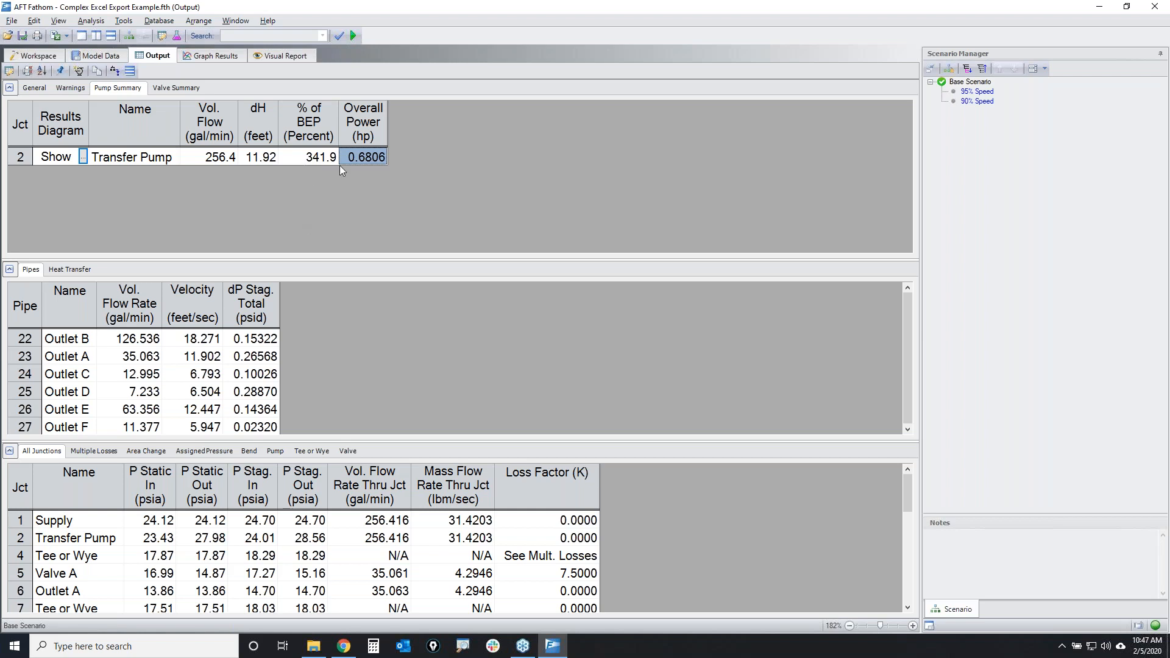
left_click(318, 161)
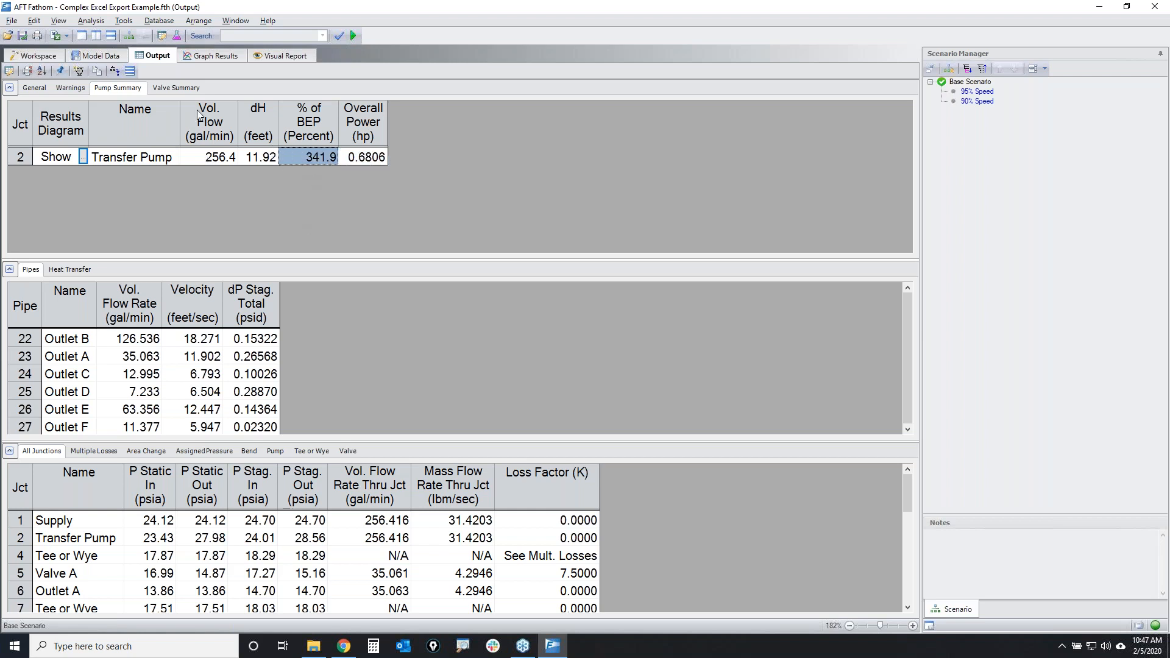
Review the pump display parameters and their units in Output Control, and cancel it
left_click(9, 70)
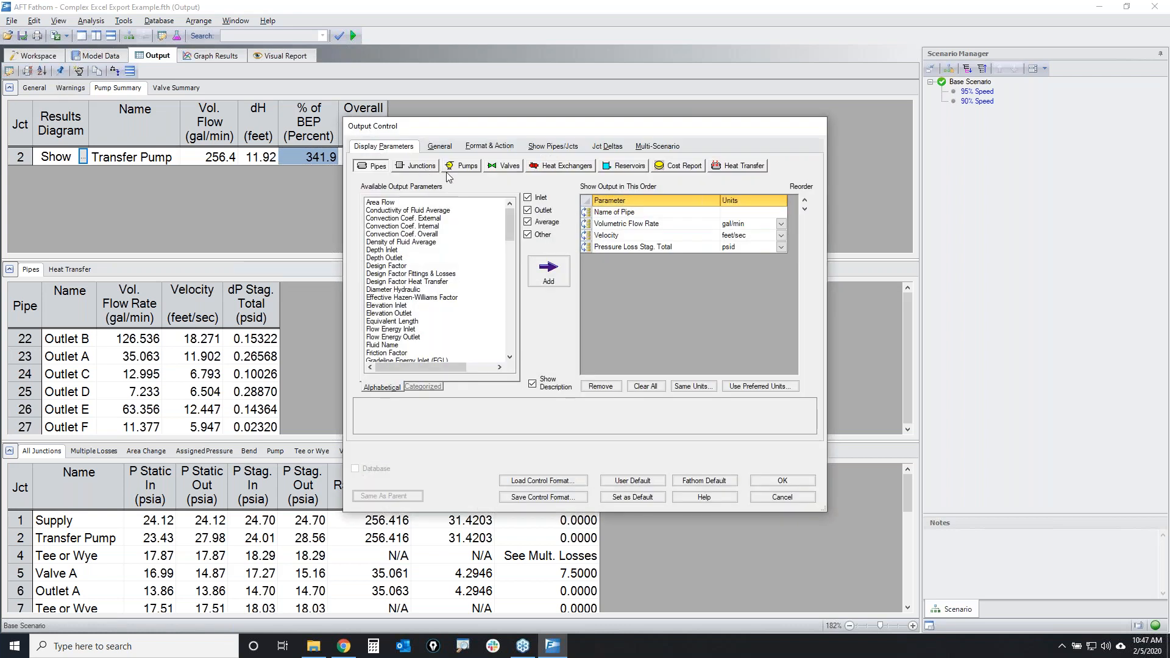
left_click(468, 168)
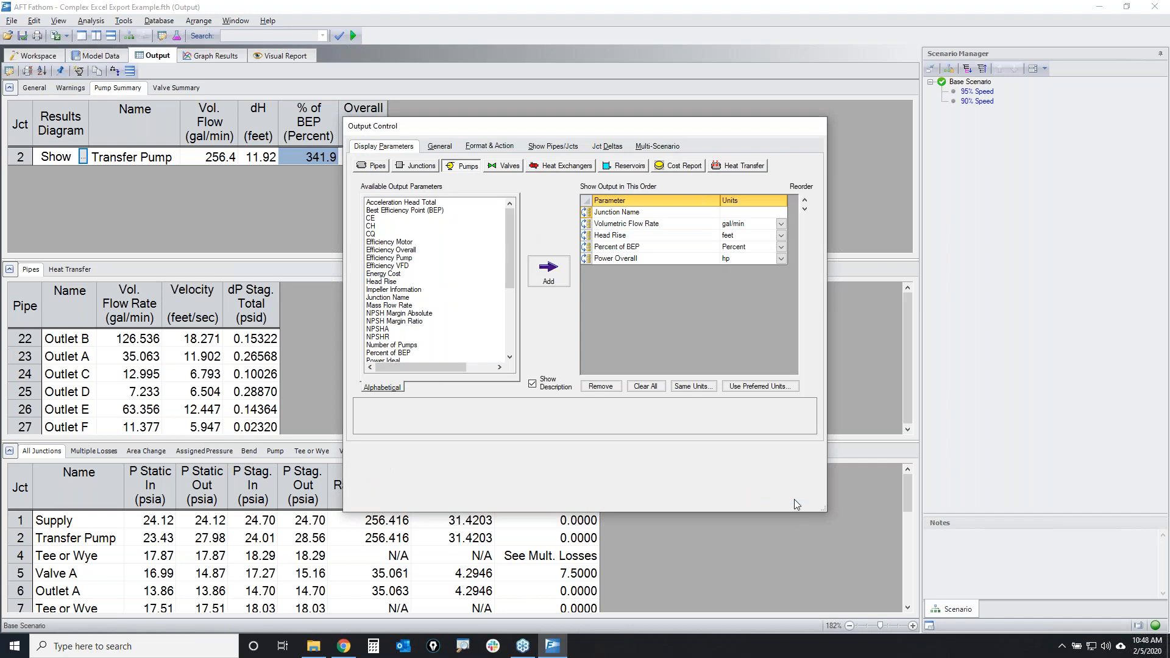
left_click(787, 497)
Show the Valve Summary and collapse the Pipes and Junctions output sections to give it the full height
left_click(171, 89)
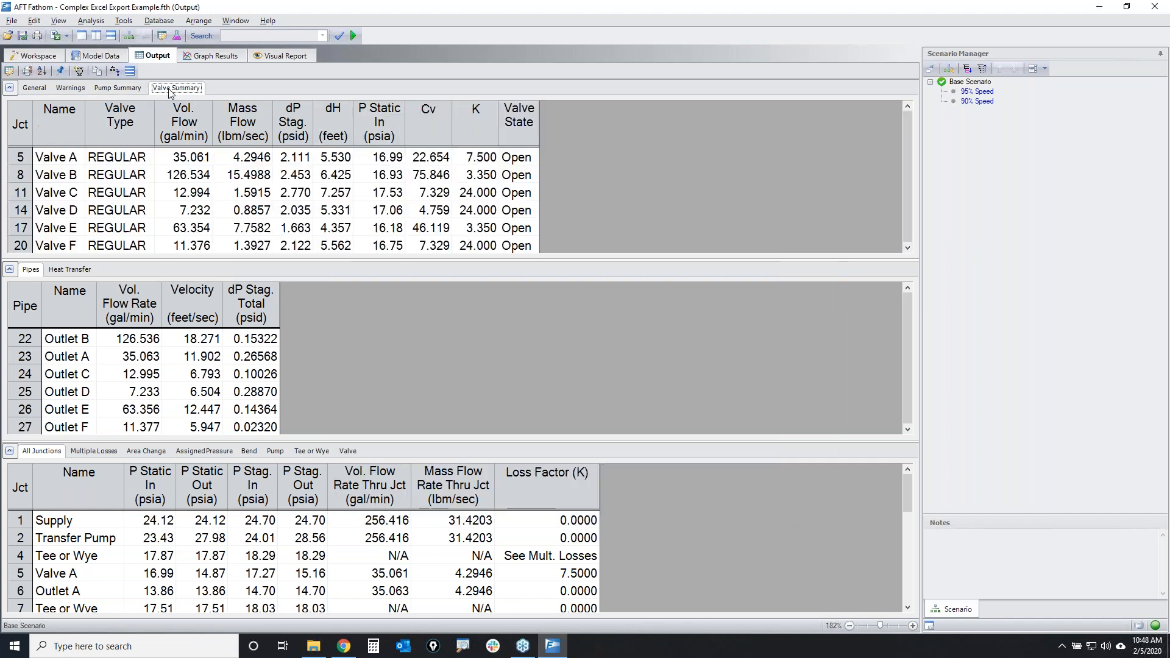
left_click(10, 270)
left_click(8, 289)
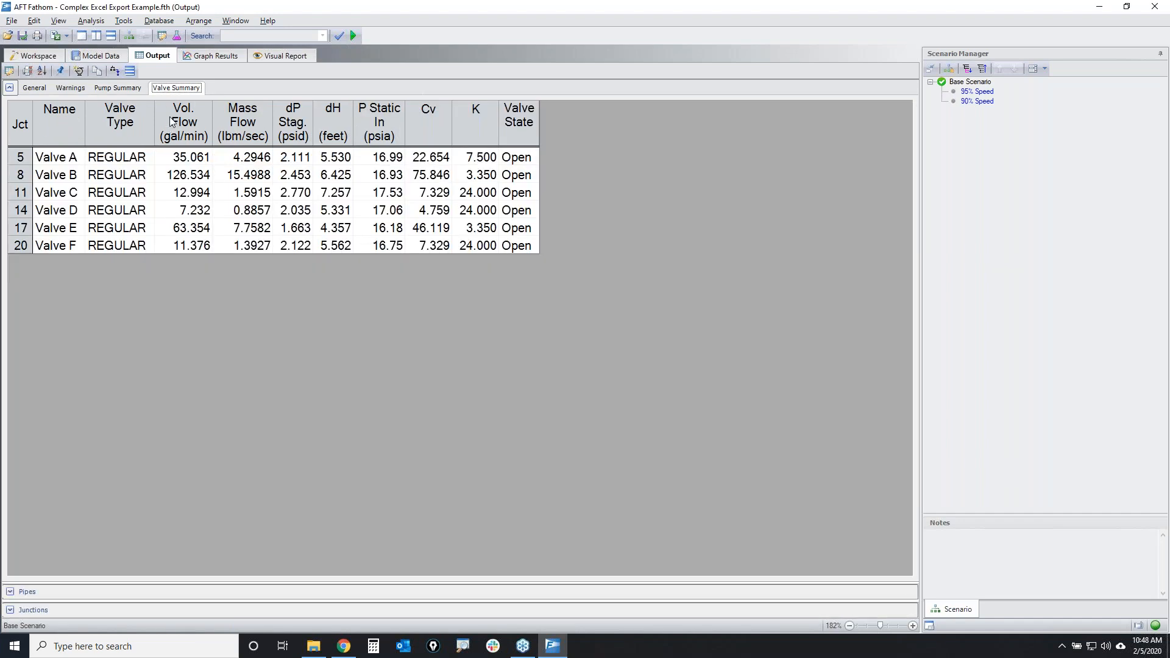
Review the valve display parameters and their units in Output Control, and close it
left_click(9, 71)
left_click(504, 167)
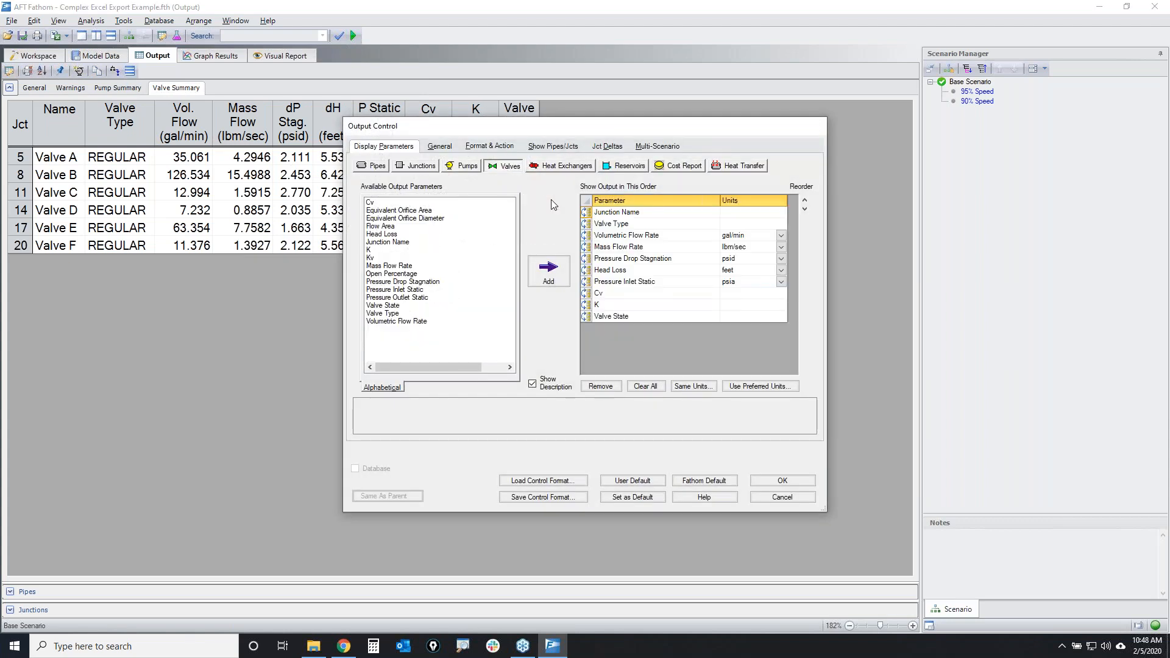
left_click(702, 481)
left_click(782, 482)
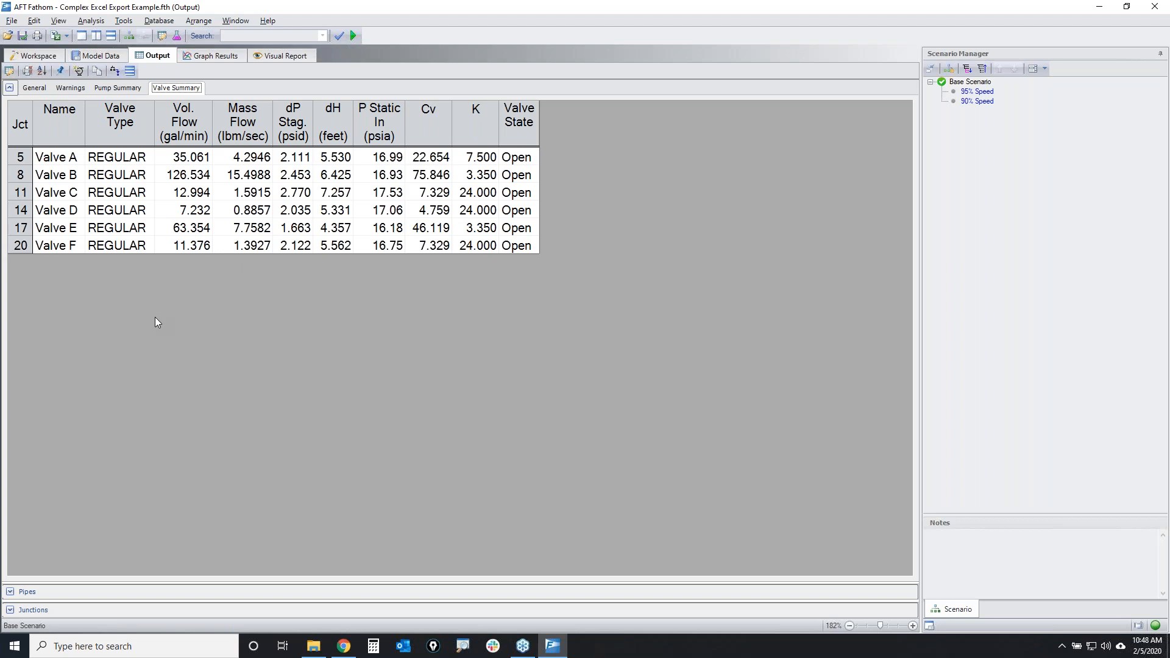
Load the saved 3 Parameter Header graph in Graph Results and mark the junction locations along its flow length
left_click(224, 56)
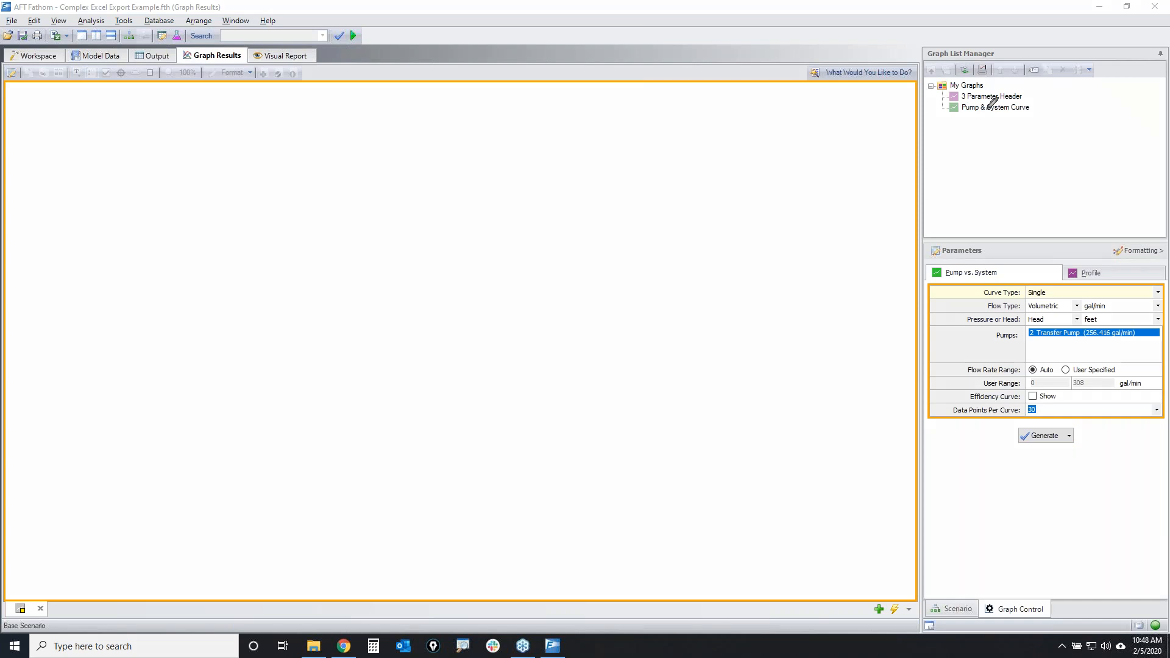
mouse_move(951, 92)
left_mouse_down()
mouse_move(1025, 99)
mouse_move(1031, 119)
left_mouse_up()
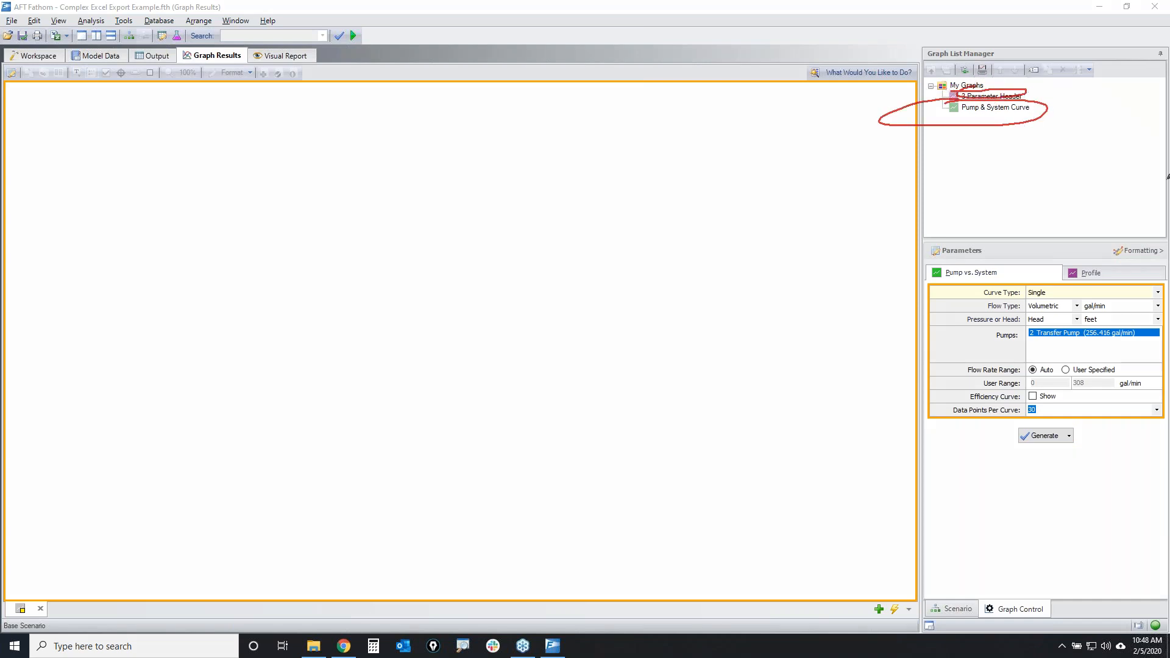
key("Escape")
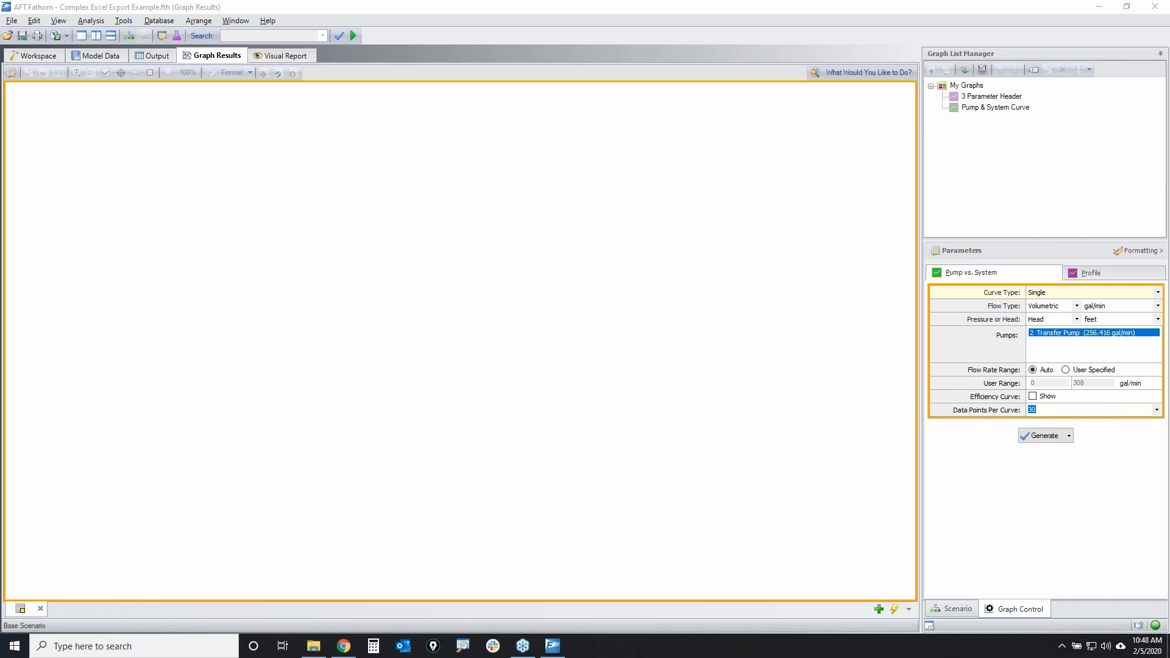
left_click(991, 96)
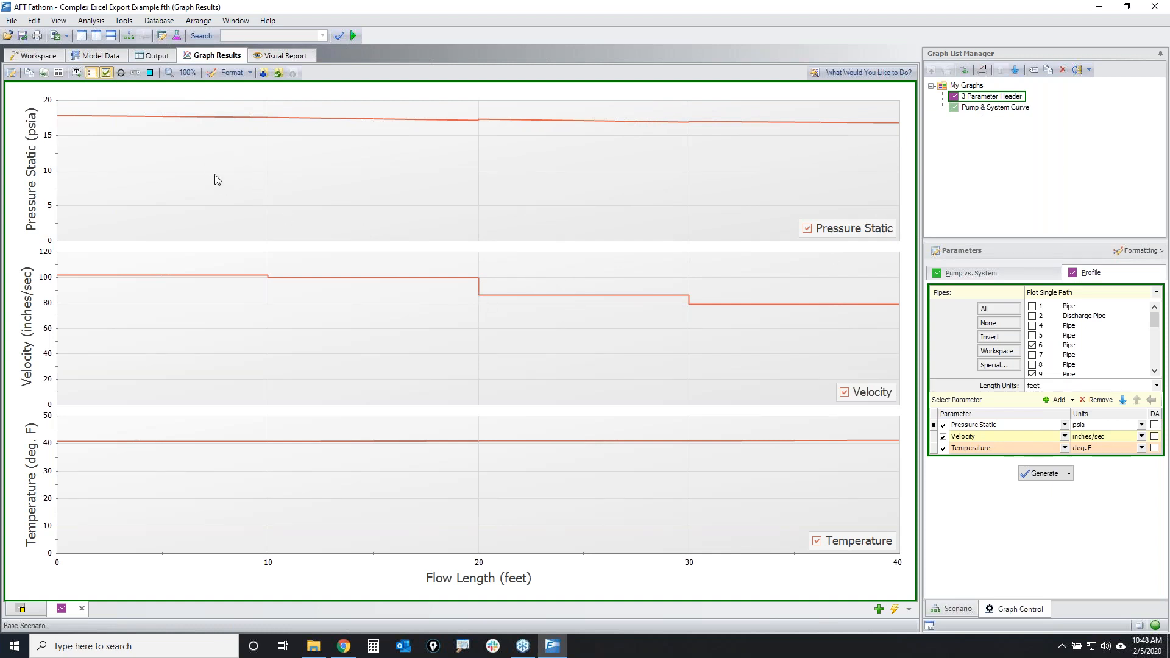
left_click(151, 73)
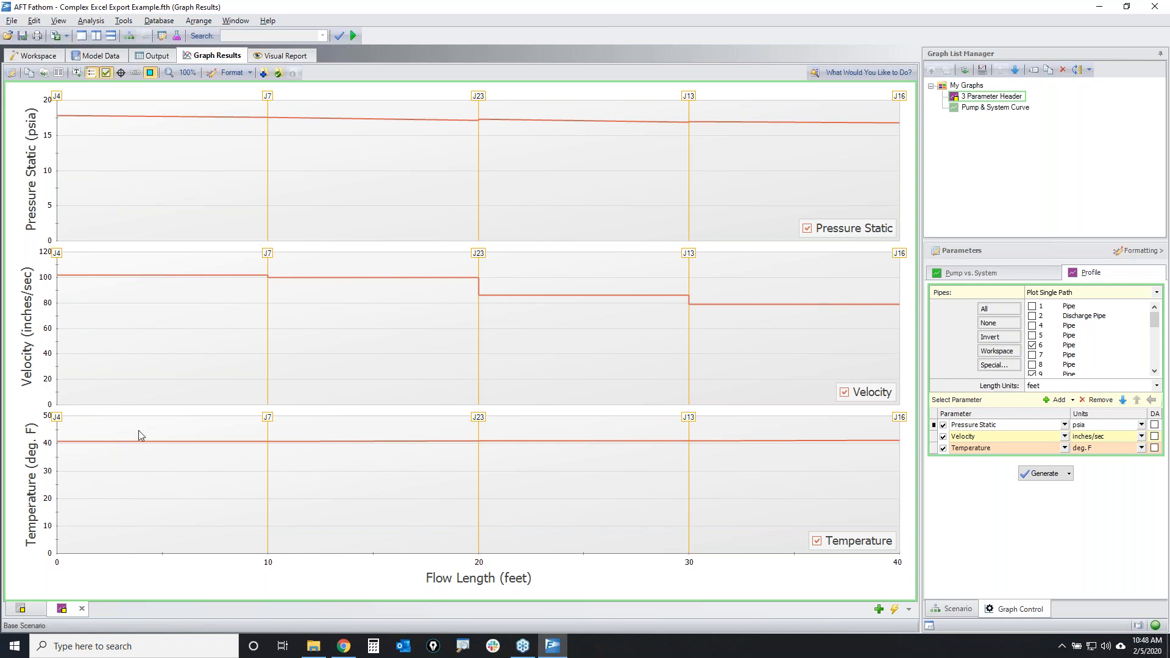
Trace the main header in the workspace by selecting its pipes from the Supply through the Transfer Pump to P18
left_click(27, 57)
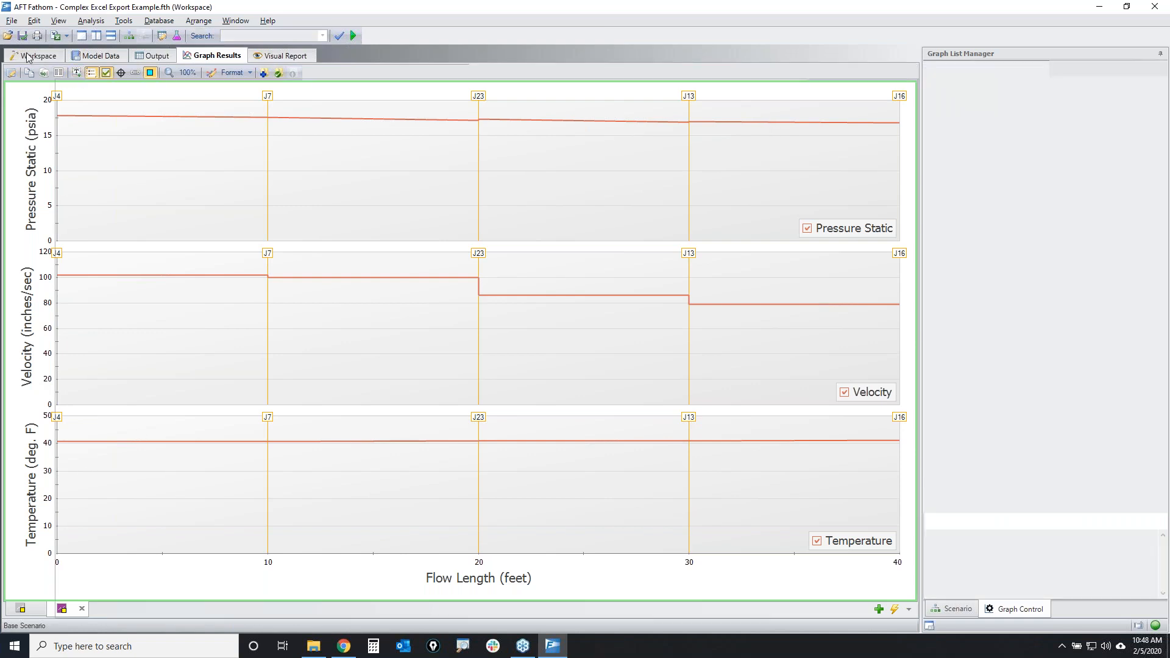
left_click_drag(182, 389, 70, 266)
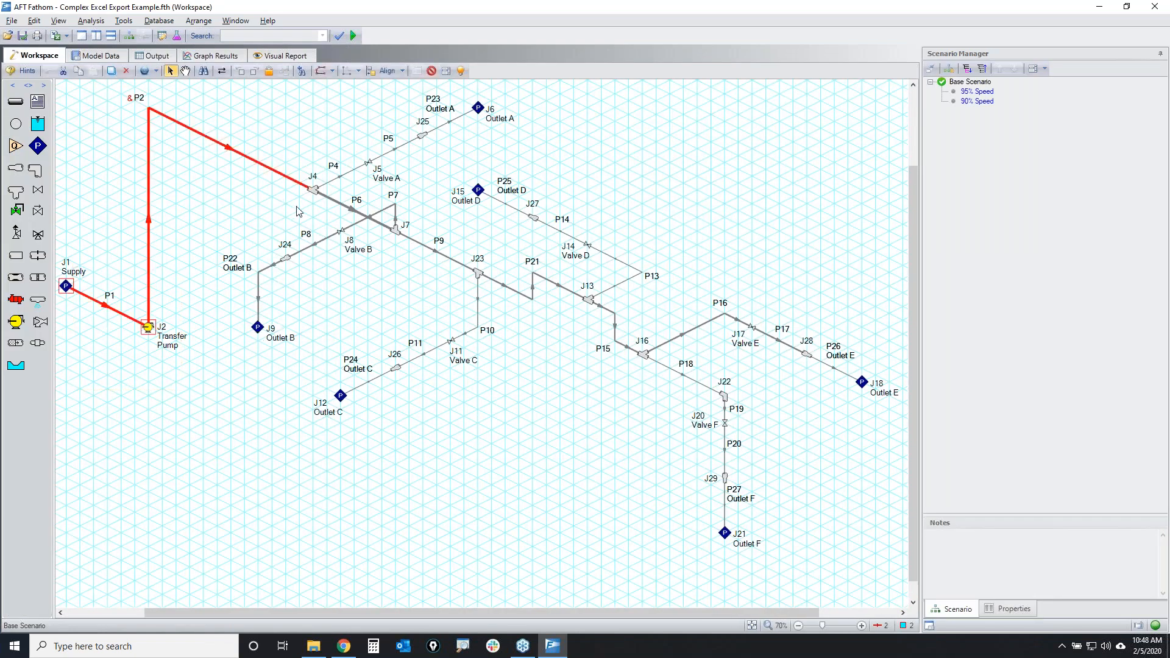
left_click_drag(346, 214, 342, 198)
left_click_drag(434, 264, 425, 238)
left_click_drag(532, 318, 523, 289)
left_click_drag(636, 328, 597, 322)
left_click_drag(694, 391, 671, 376)
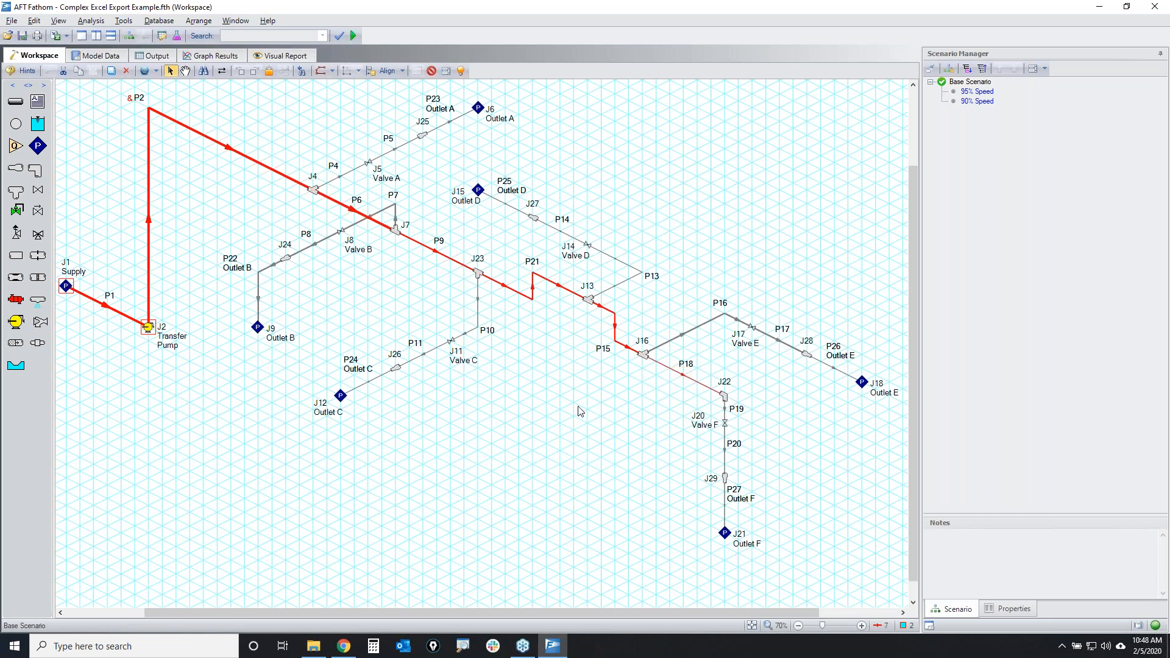
Load the saved Pump & System Curve graph in Graph Results and bring up the Scenario Manager
left_click(213, 55)
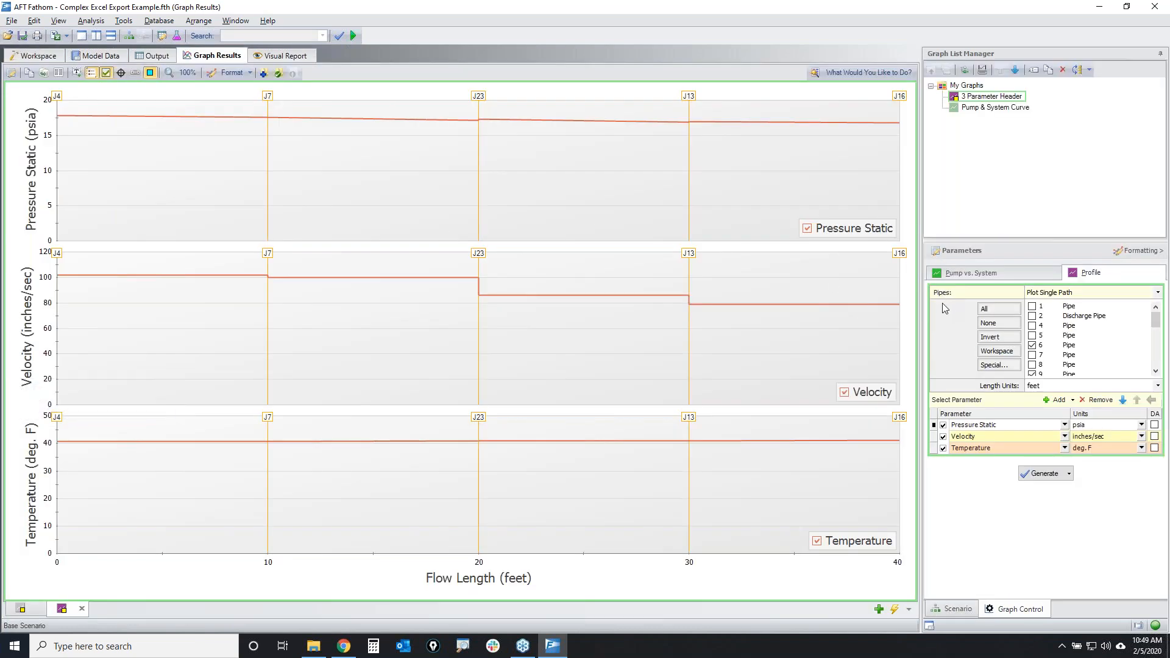
double_click(994, 108)
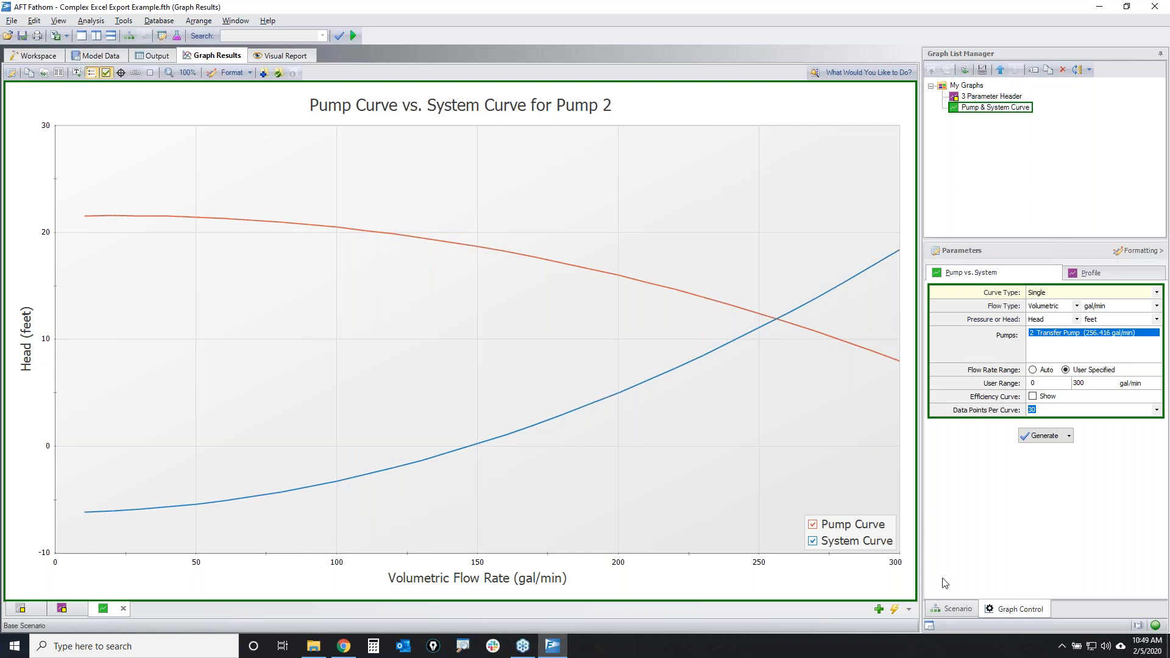
left_click(963, 609)
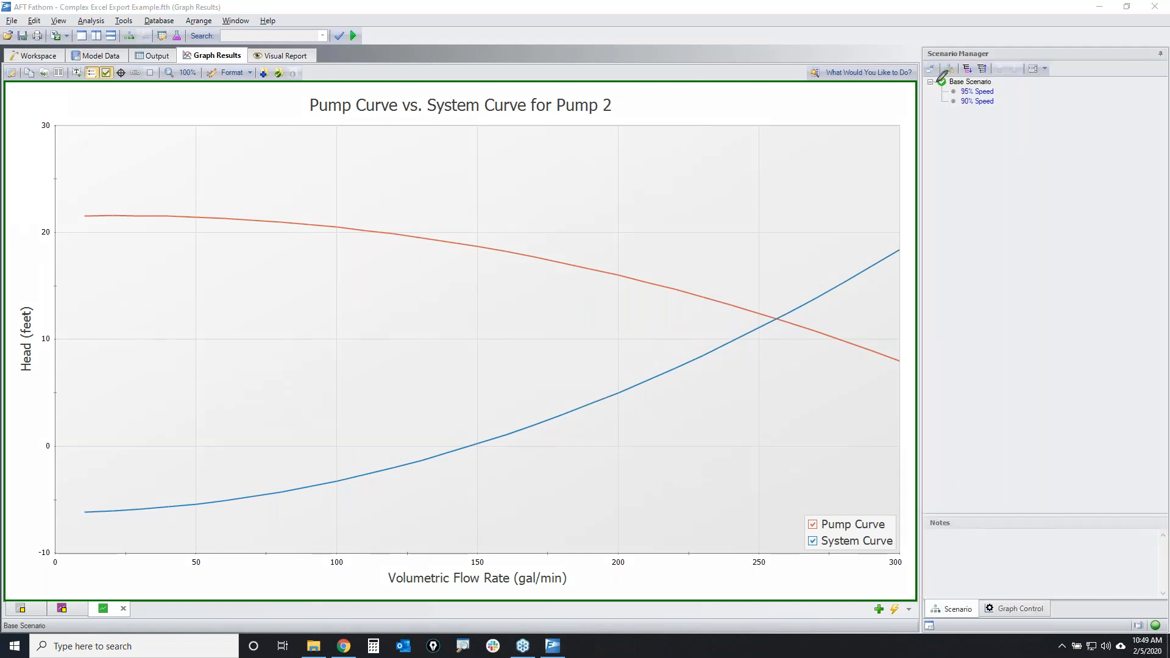
mouse_move(993, 84)
left_mouse_down()
mouse_move(1050, 68)
mouse_move(1012, 87)
mouse_move(1044, 96)
left_mouse_up()
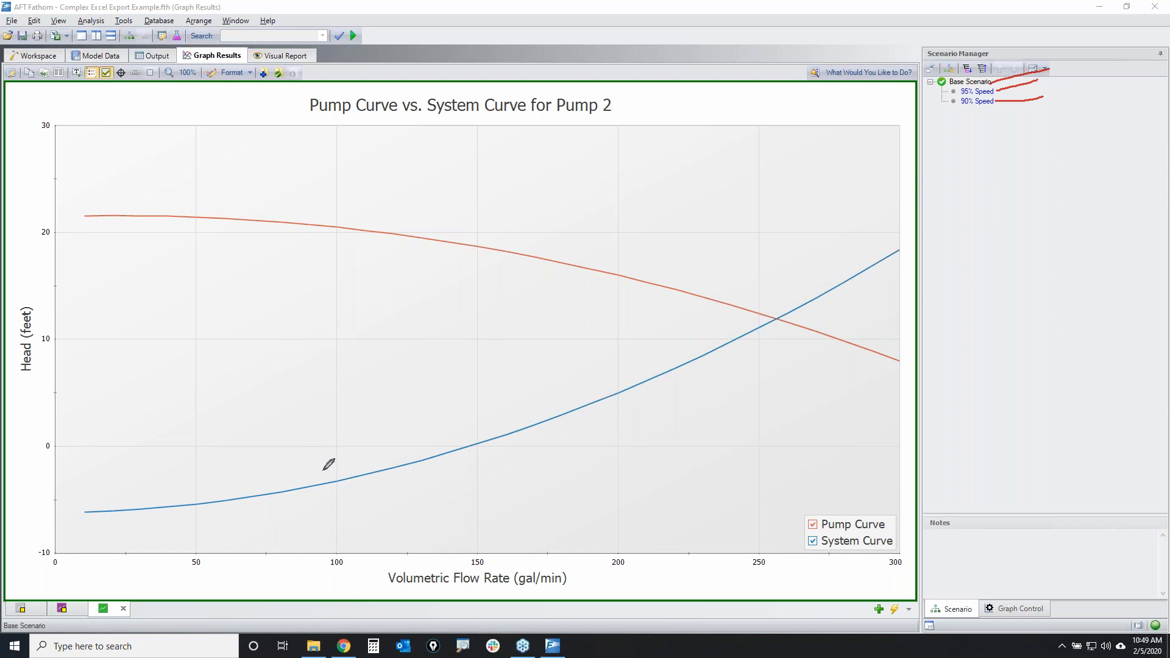
mouse_move(89, 219)
left_mouse_down()
mouse_move(149, 217)
mouse_move(882, 342)
left_mouse_up()
mouse_move(104, 251)
left_mouse_down()
mouse_move(642, 318)
mouse_move(931, 417)
left_mouse_up()
left_click_drag(140, 309, 829, 453)
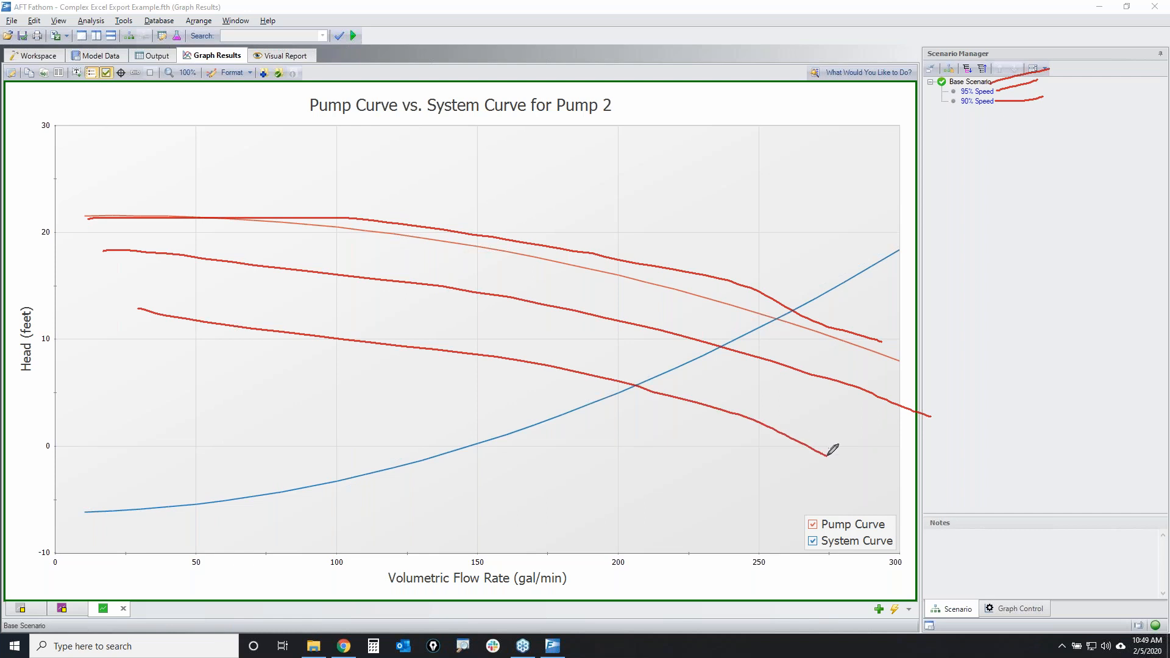
mouse_move(290, 83)
left_mouse_down()
mouse_move(739, 74)
mouse_move(520, 93)
left_mouse_up()
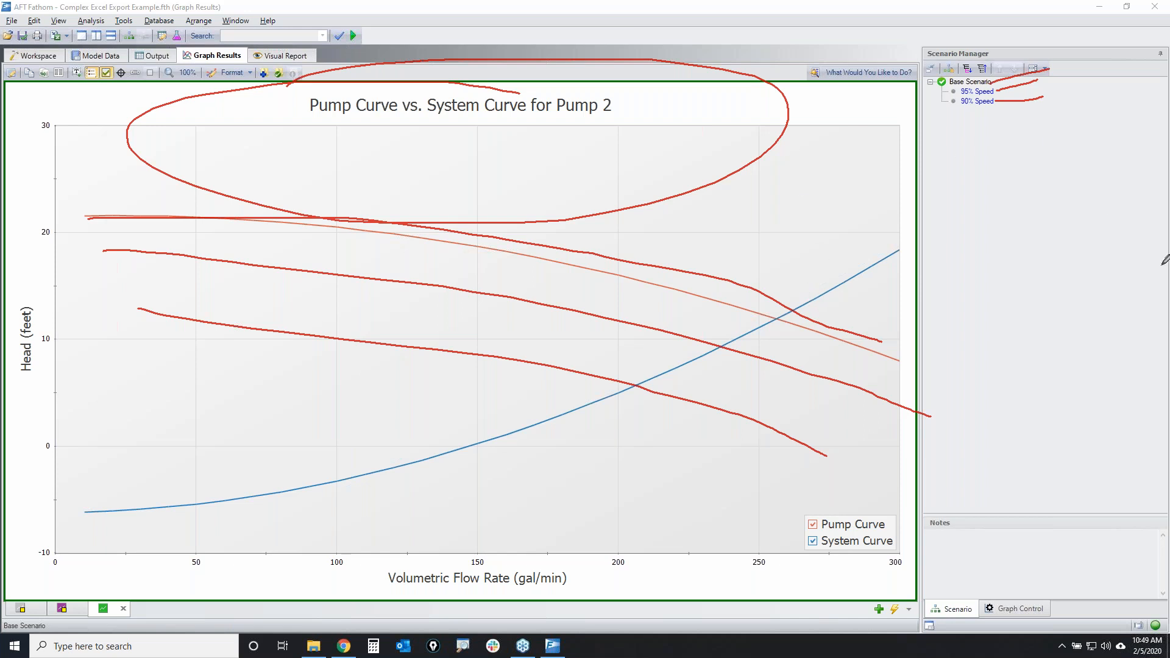
key("Escape")
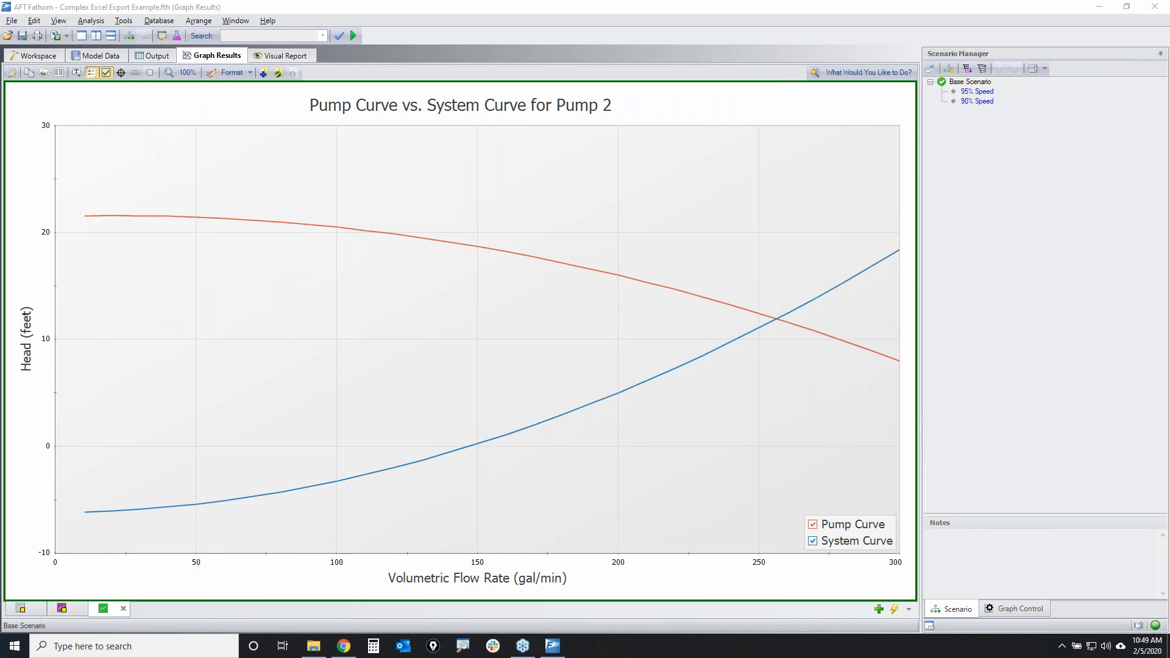
Return to the workspace and clear the selection of the header pipes and junctions
left_click(34, 56)
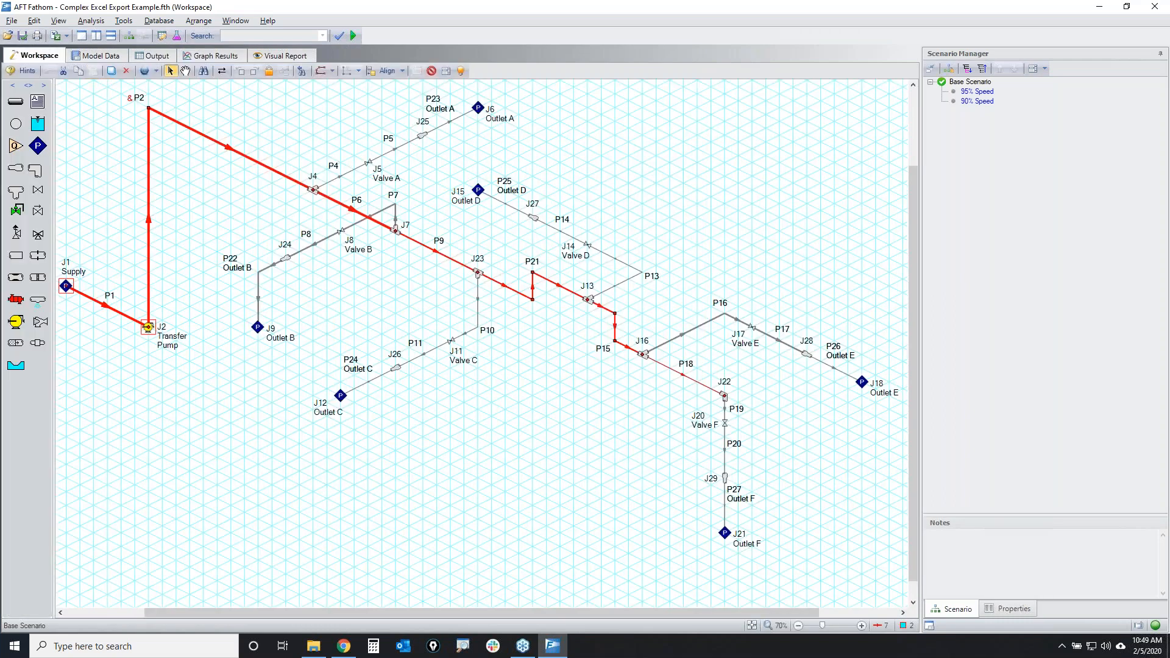
left_click(219, 424)
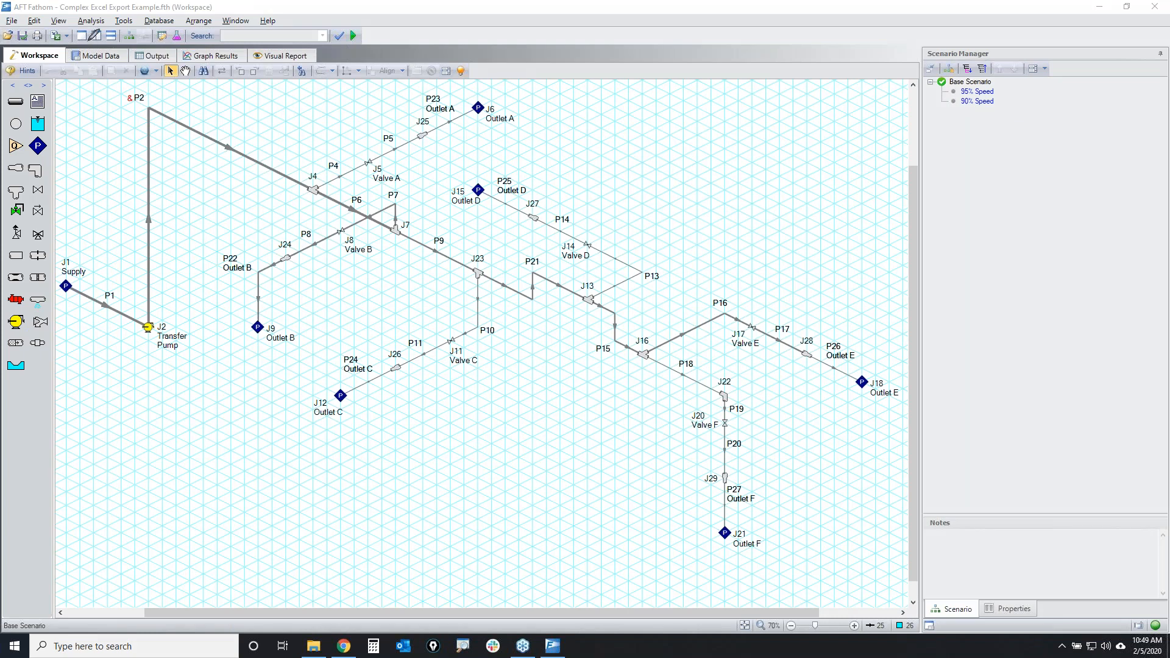
Open the Excel Export Manager, review the configured export items and the workbook cell layout, and cancel it
mouse_move(48, 30)
left_mouse_down()
mouse_move(71, 43)
mouse_move(47, 27)
left_mouse_up()
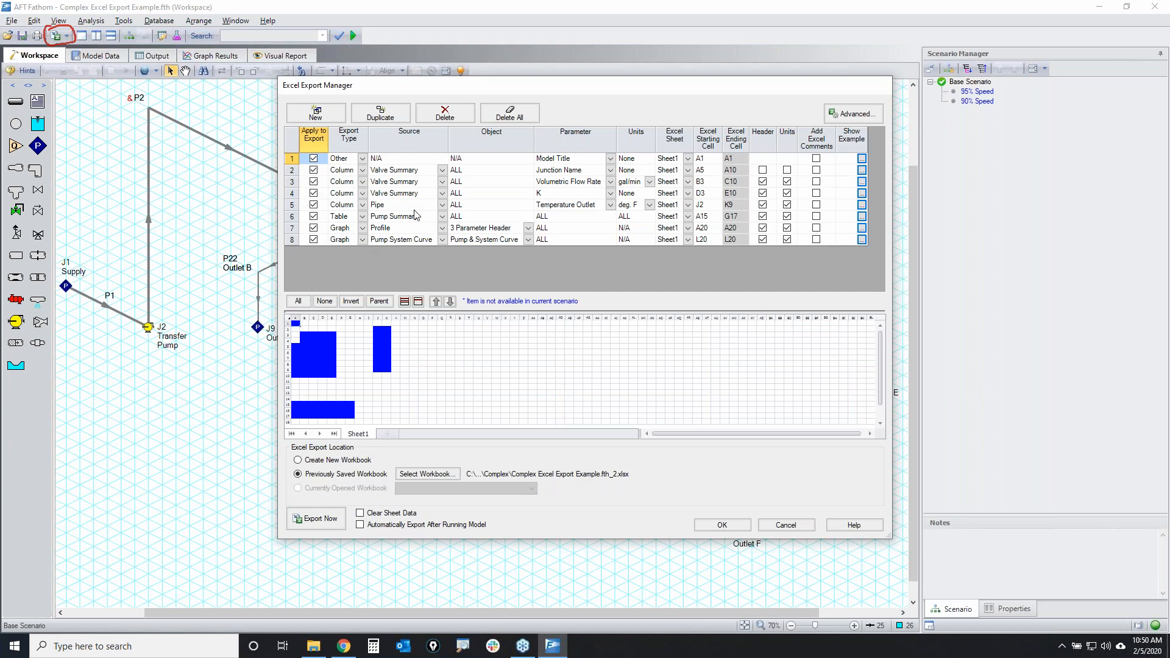
mouse_move(270, 149)
left_mouse_down()
mouse_move(842, 186)
mouse_move(353, 239)
mouse_move(325, 147)
left_mouse_up()
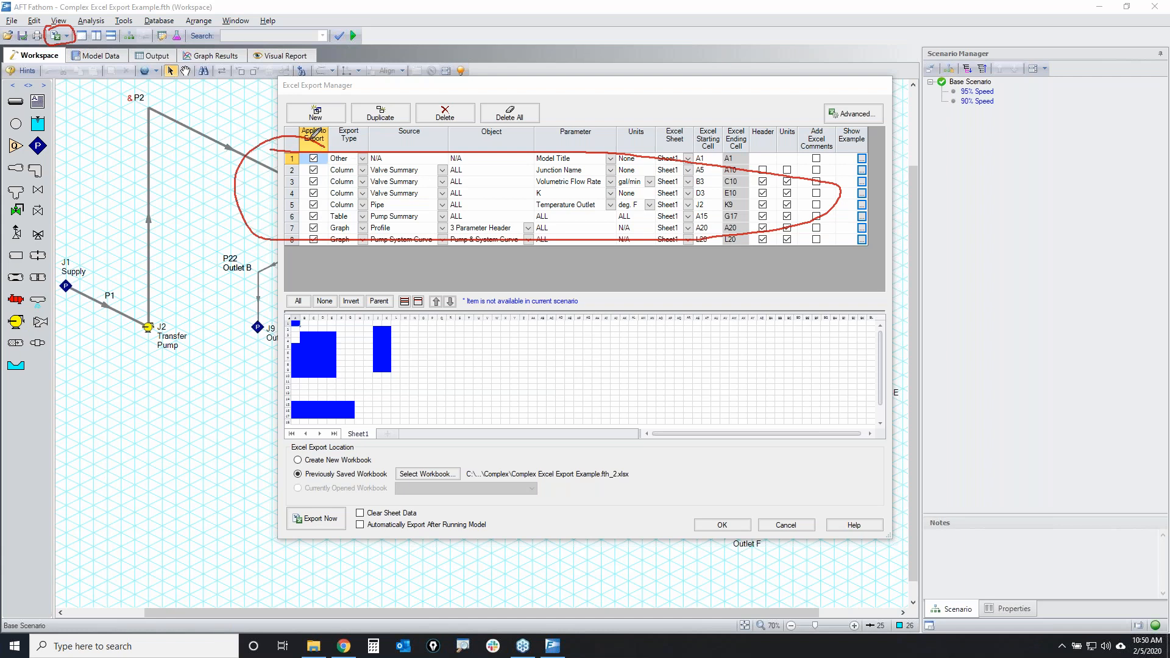
mouse_move(292, 102)
left_mouse_down()
mouse_move(349, 125)
mouse_move(314, 101)
left_mouse_up()
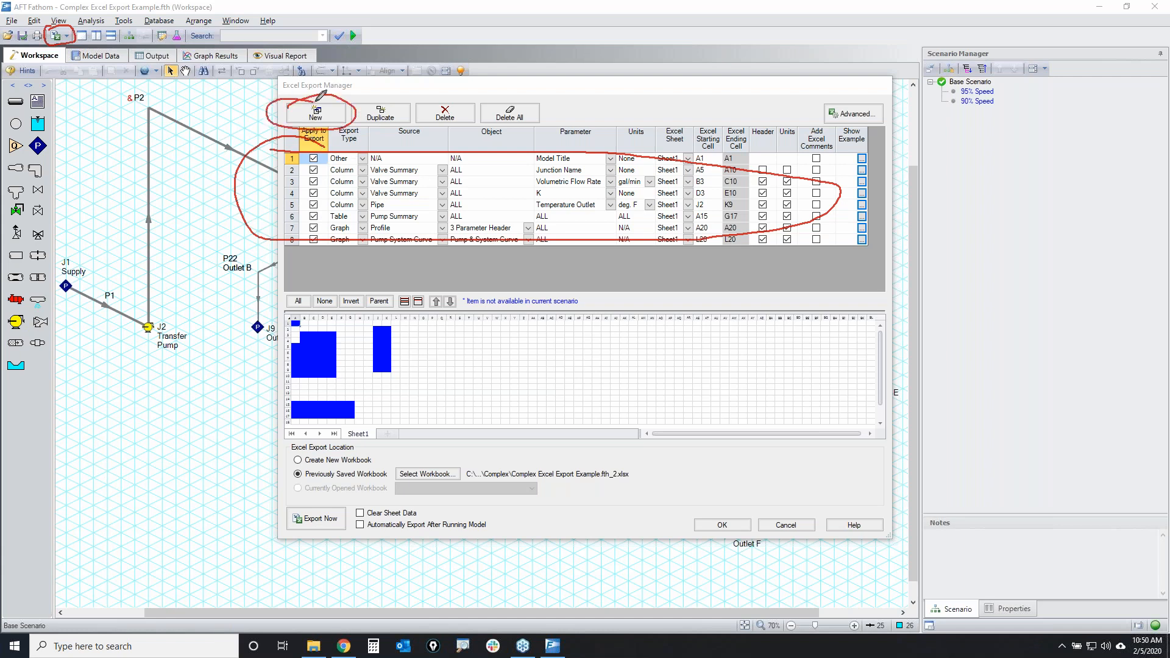
mouse_move(329, 171)
left_mouse_down()
mouse_move(474, 163)
mouse_move(451, 220)
mouse_move(299, 163)
mouse_move(468, 168)
left_mouse_up()
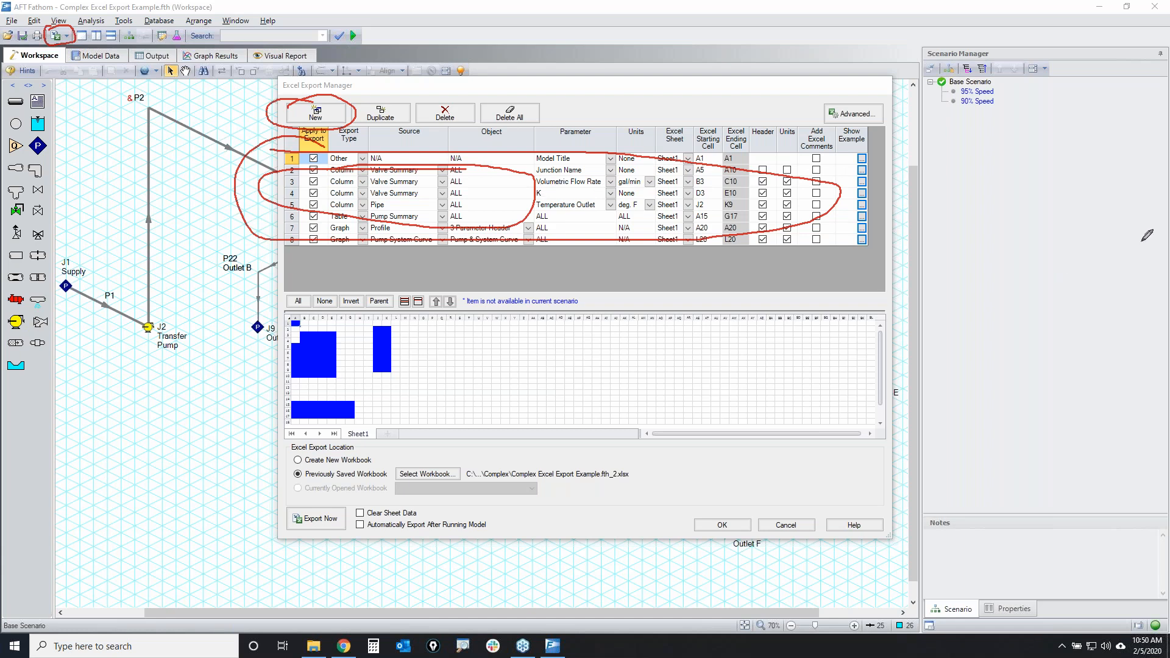
key("Escape")
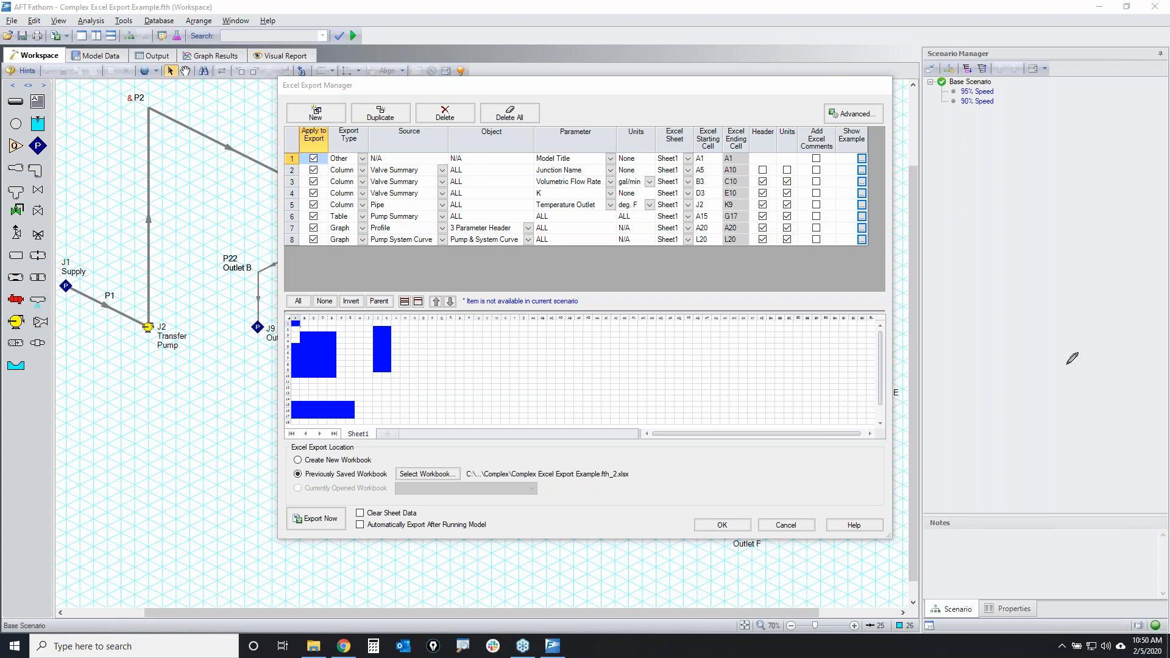
left_click(785, 525)
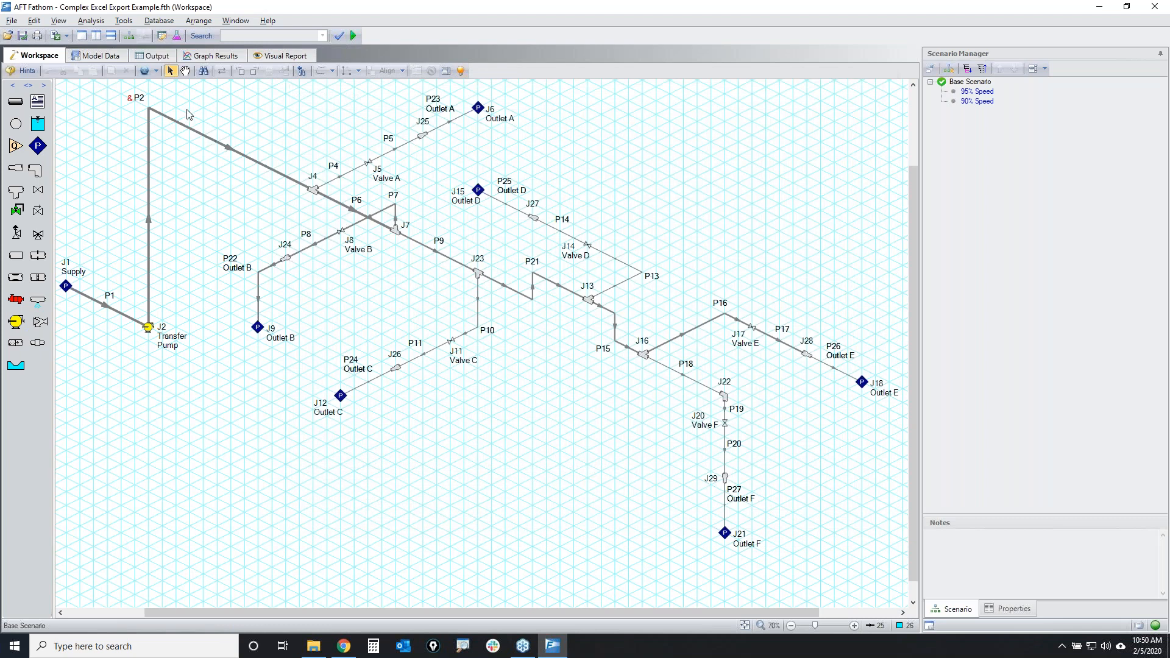
Show the Pump Summary in the output again and expand the Pipes section
left_click(156, 58)
left_click(115, 73)
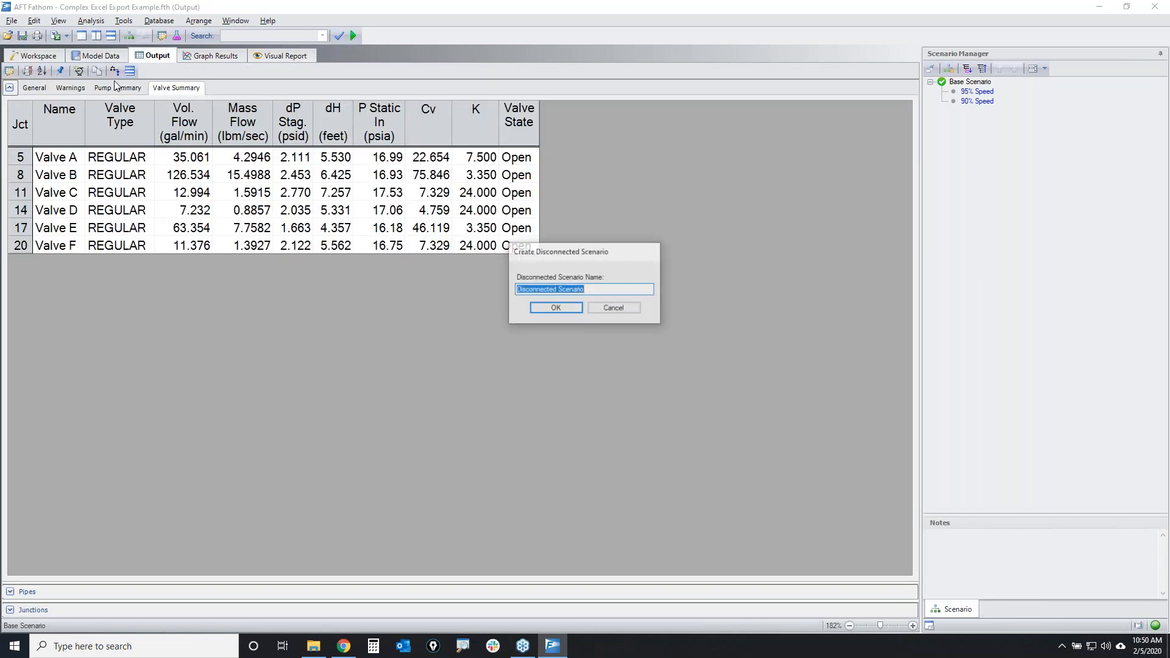
left_click(615, 308)
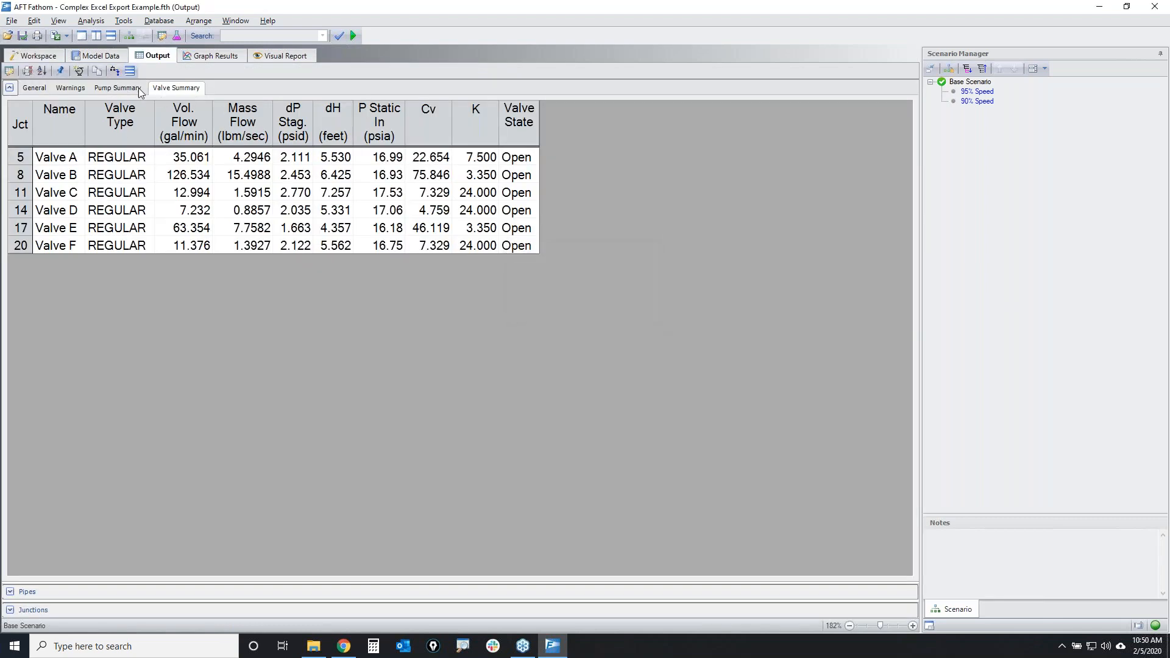
left_click(140, 90)
left_click(10, 592)
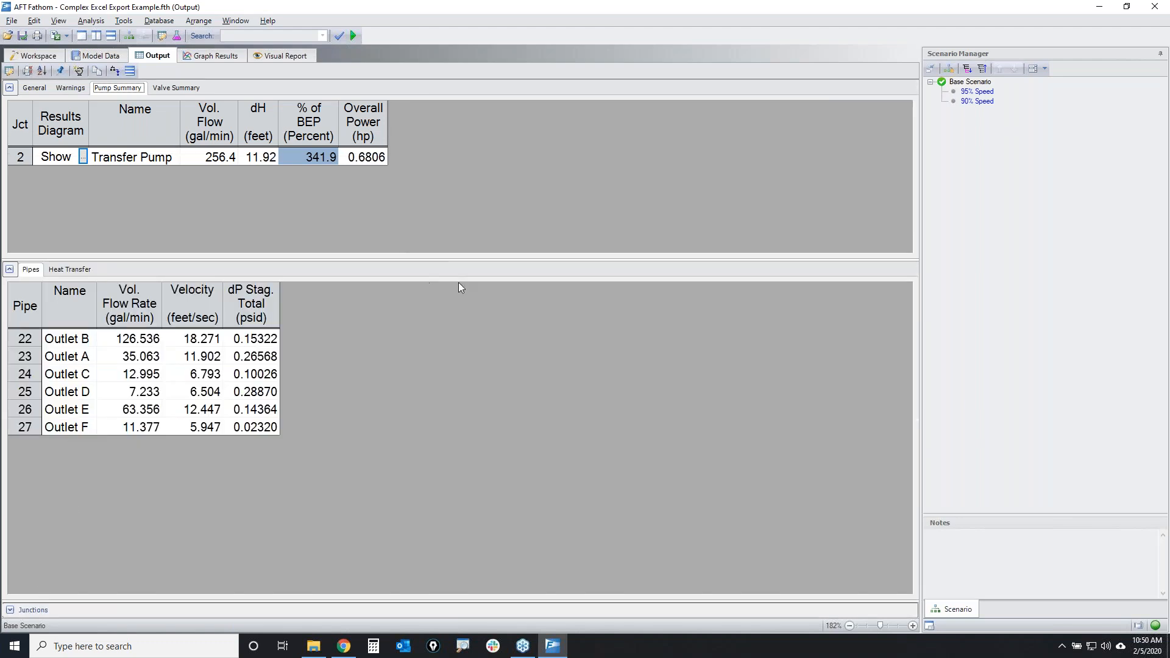
Open the Excel Export Manager and examine the Model Title item's parameter, target sheet, starting cell and ending cell
left_click(67, 39)
left_click(87, 73)
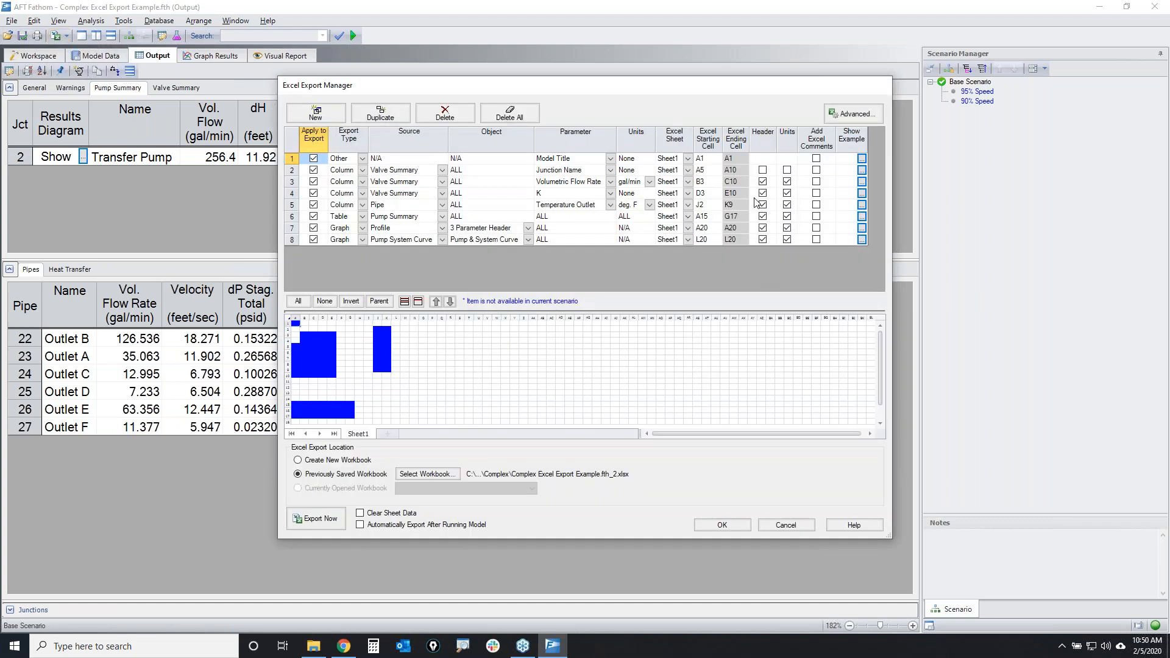
left_click_drag(648, 94, 756, 124)
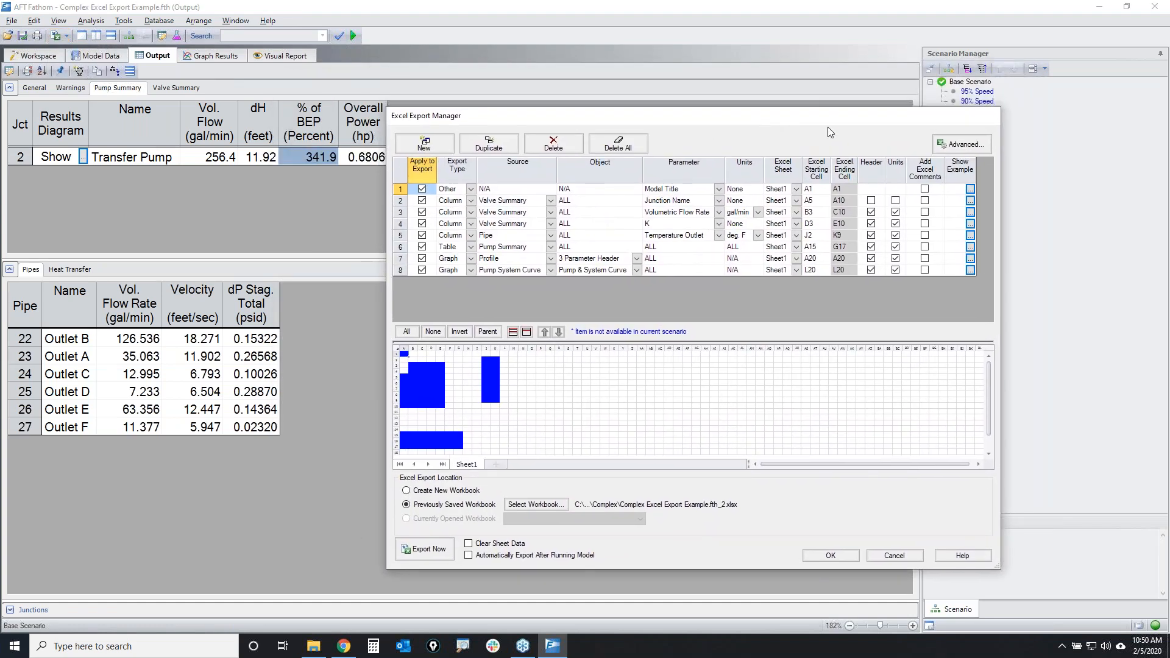
left_click(401, 192)
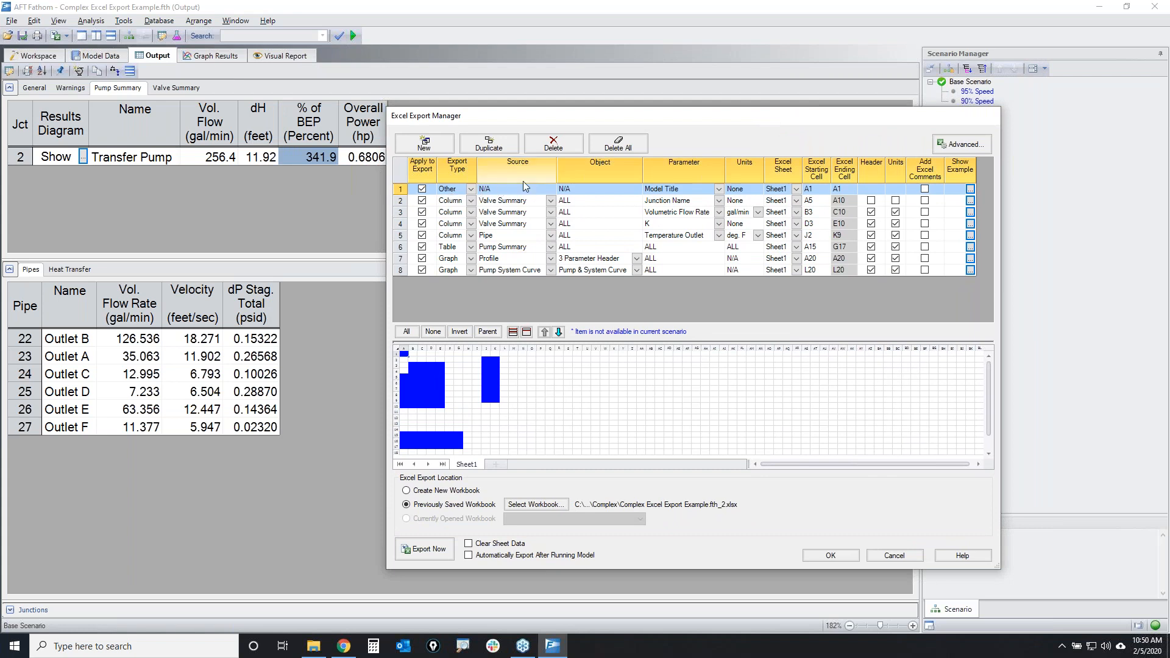
left_click(709, 195)
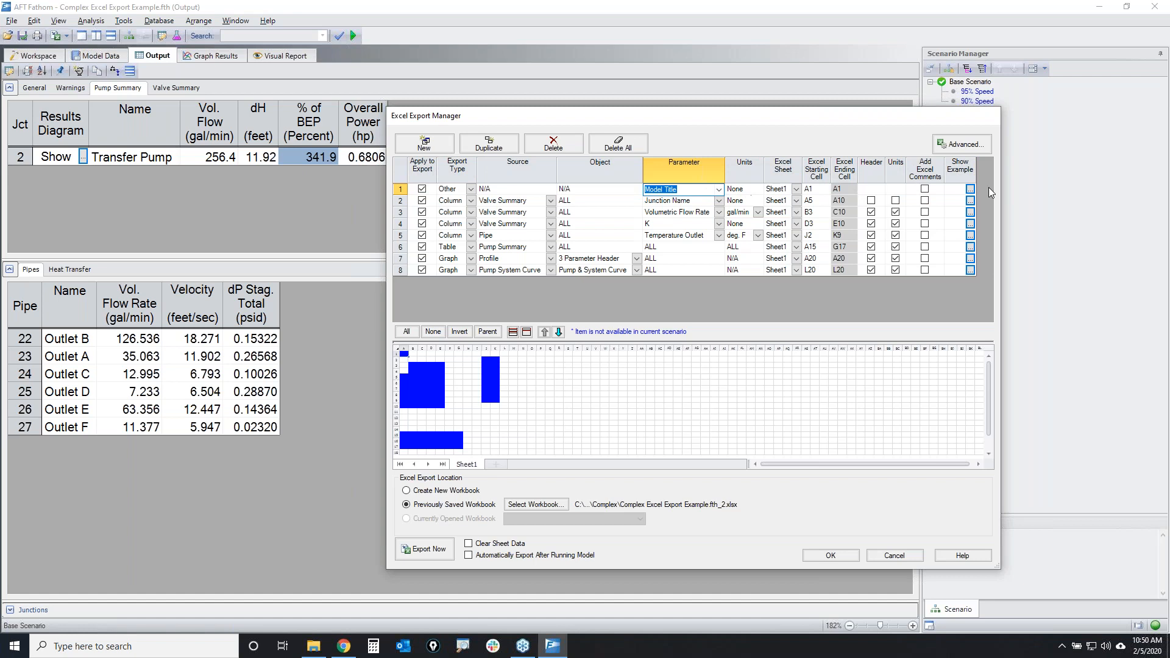
left_click(785, 190)
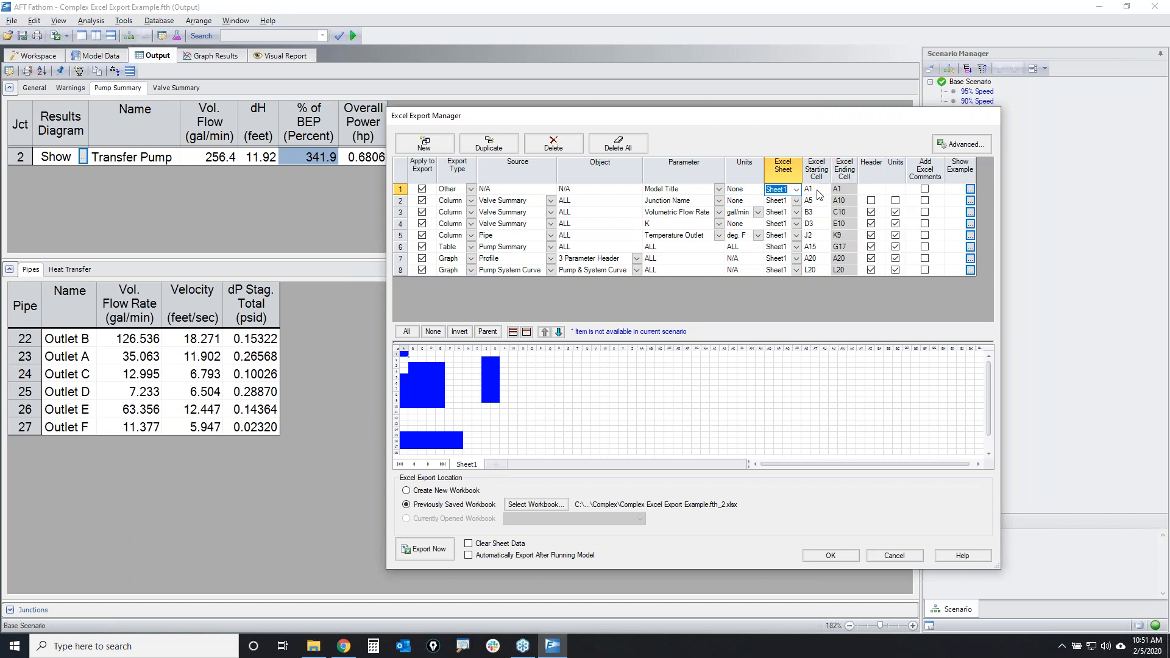
key("Tab")
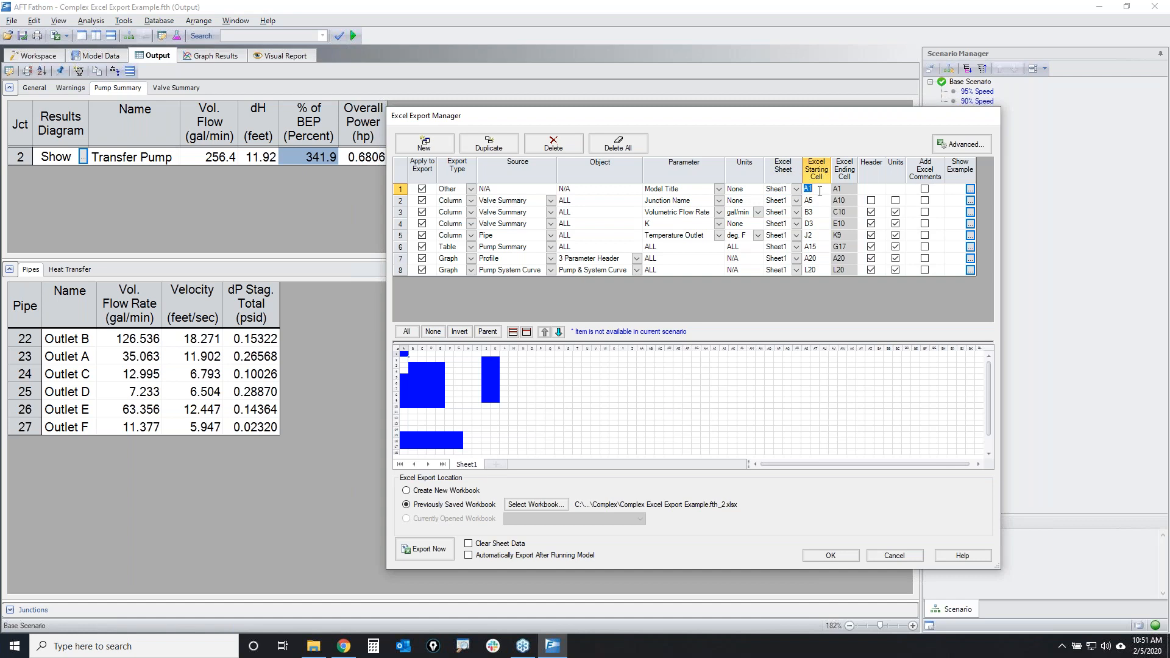
left_click(845, 189)
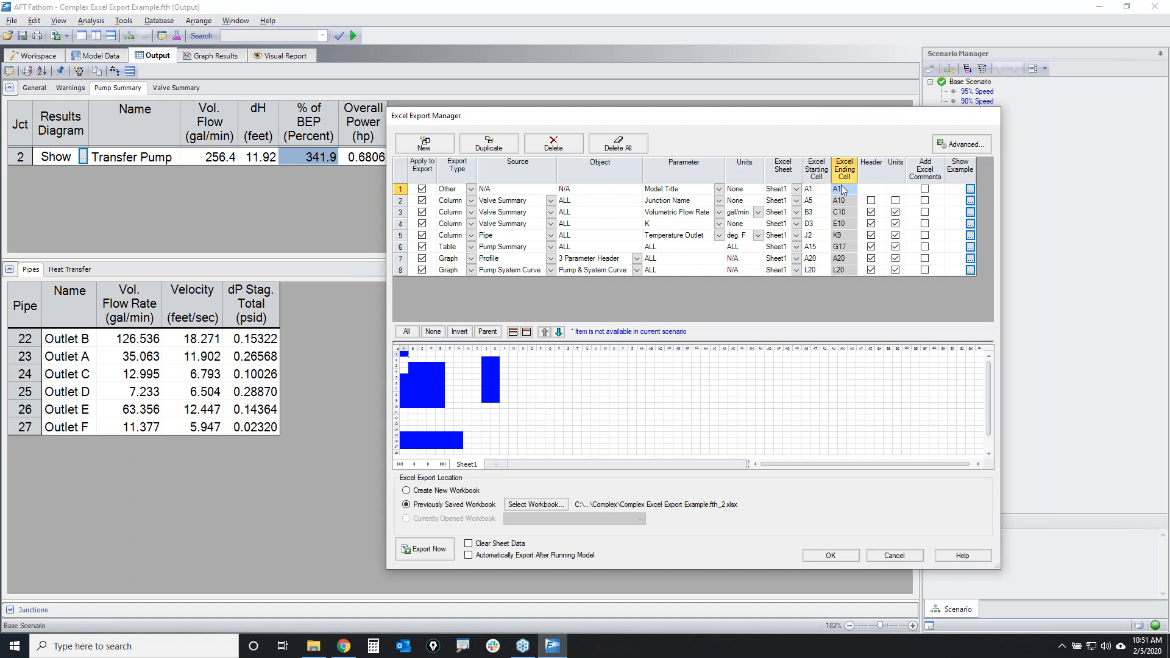
Review the available export types and sources for the Junction Name item, and cancel the Excel Export Manager
left_click(400, 201)
left_click(471, 200)
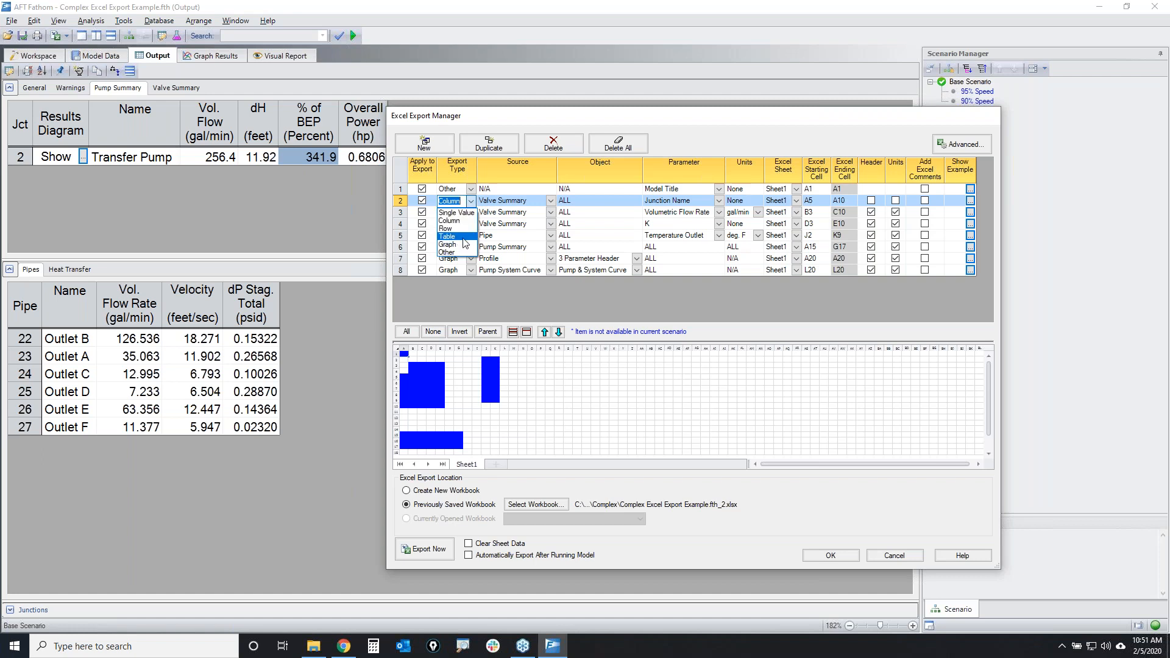
left_click(617, 289)
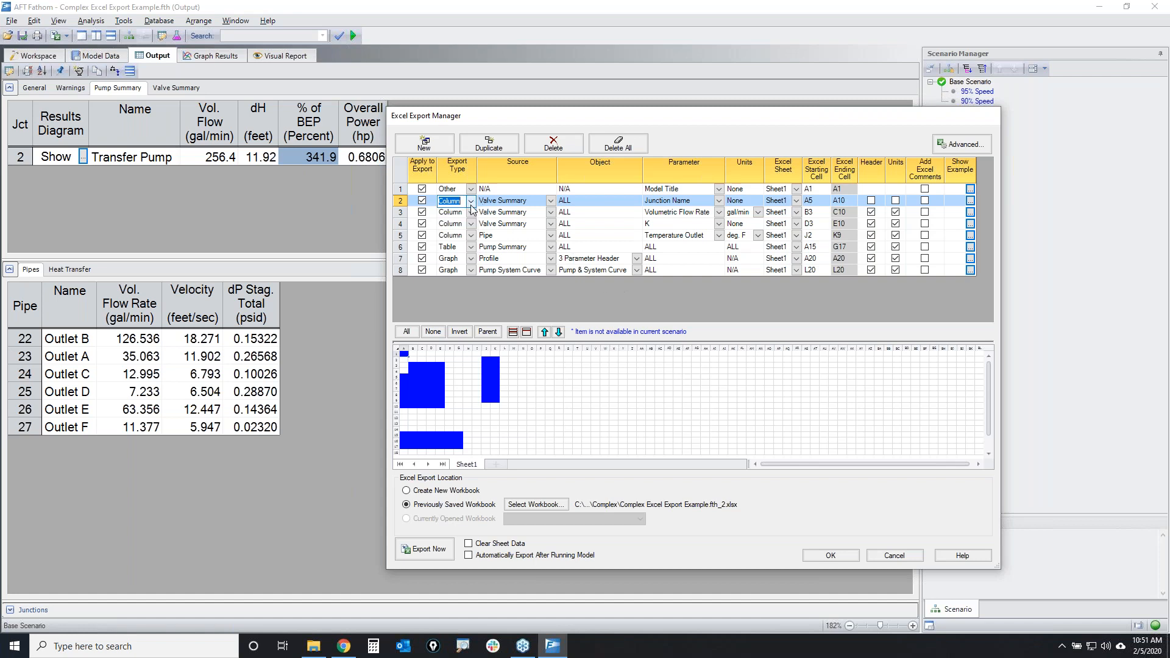
left_click(551, 201)
left_click(646, 322)
left_click(894, 556)
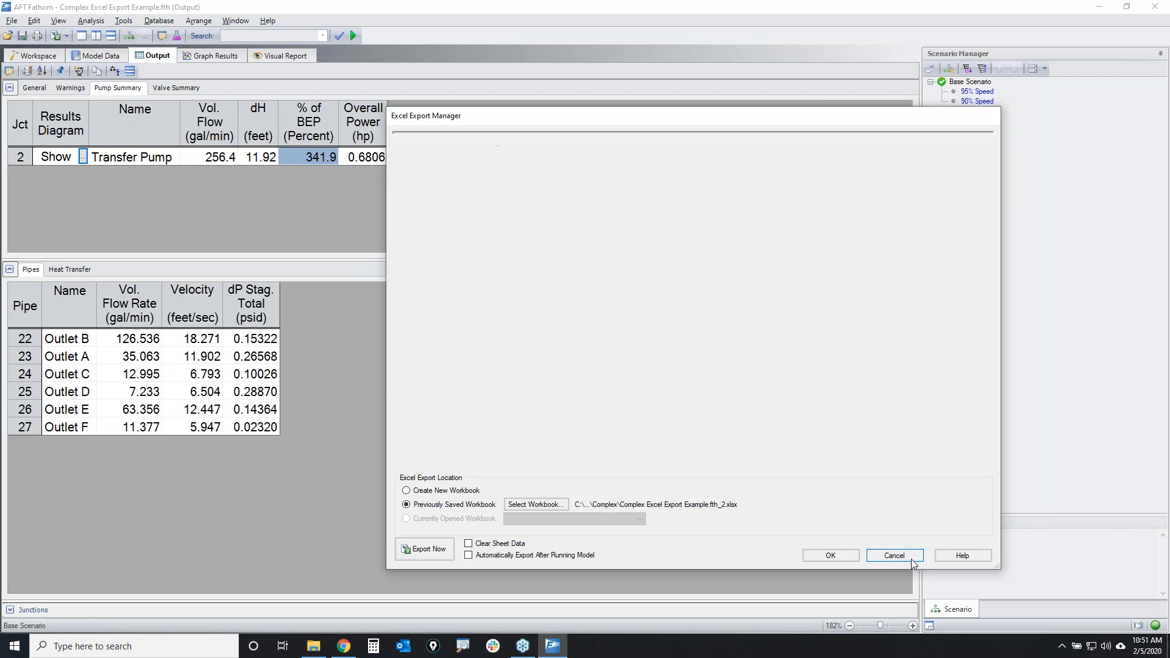
Show the Valve Summary in the output and enlarge its section to fit all the valve rows
left_click(168, 89)
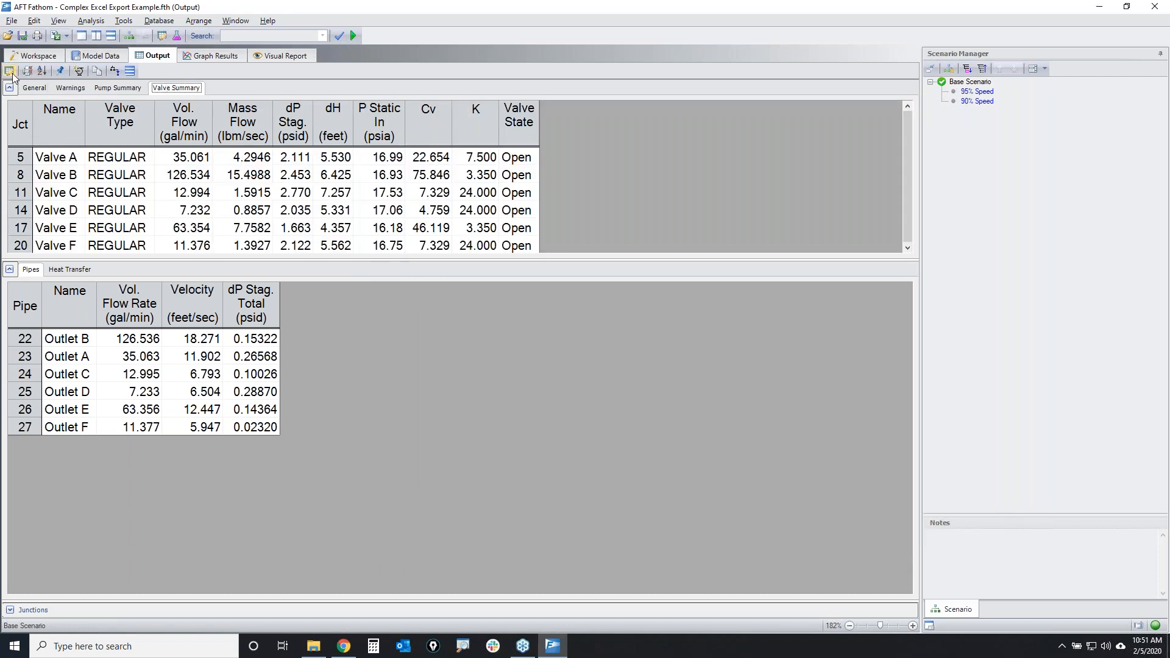
left_click_drag(512, 260, 472, 306)
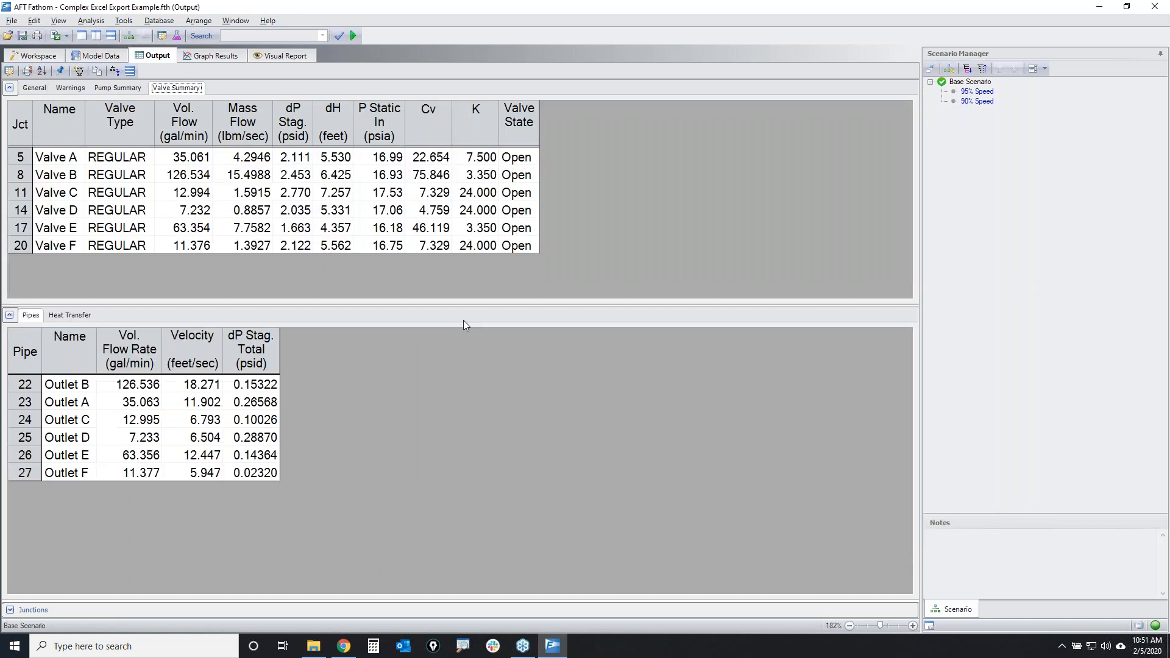
left_click(9, 71)
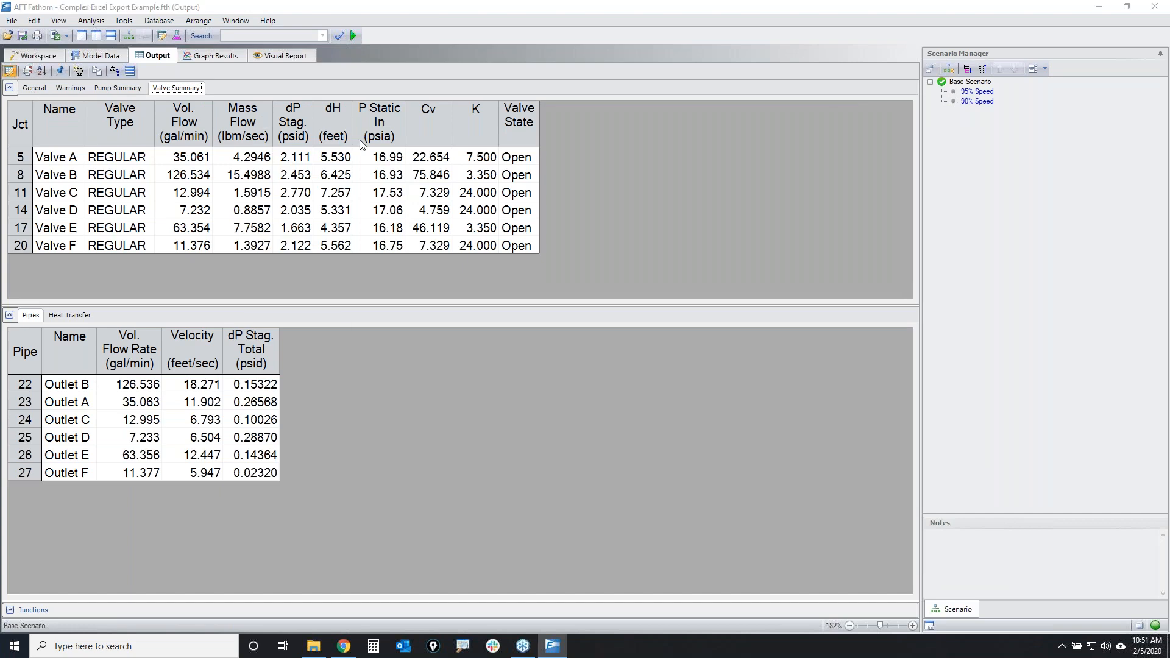
left_click(782, 497)
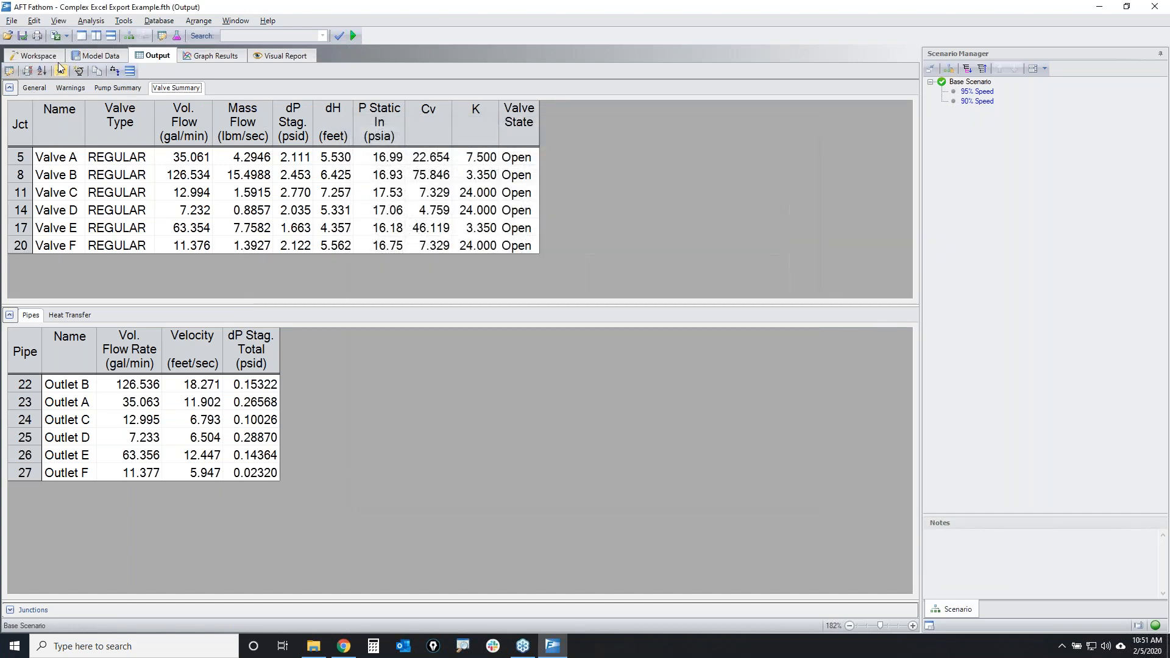
Reopen the Excel Export Manager beside the output tables and examine the Junction Name item's cell range and sheet layout
left_click(66, 37)
left_click(71, 61)
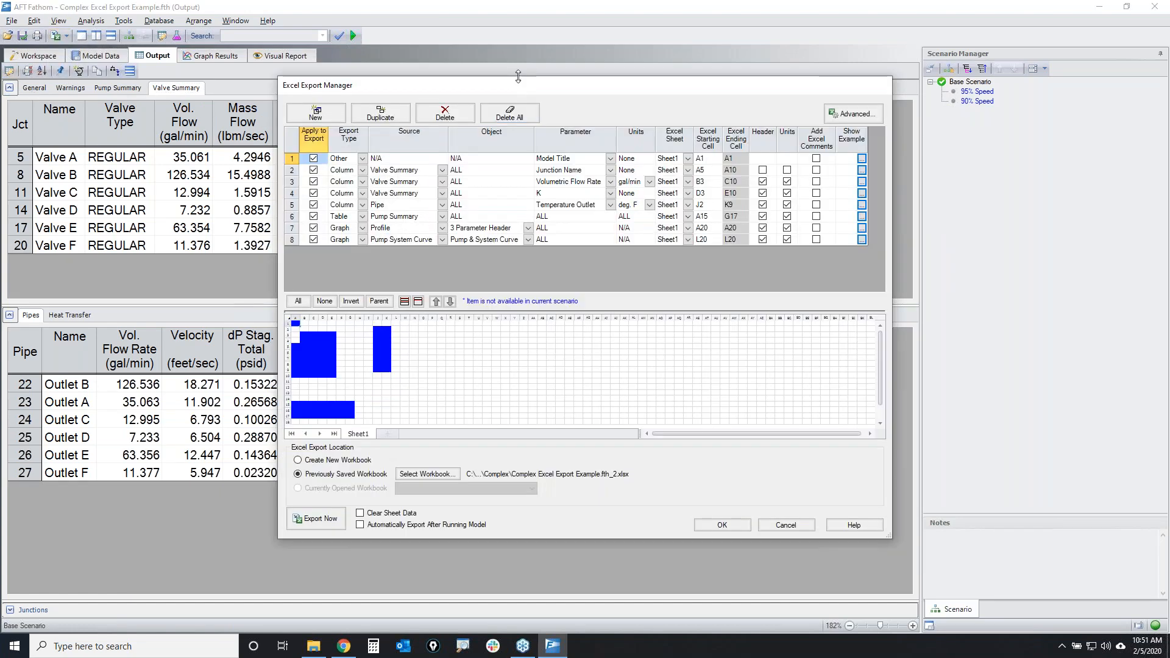
left_click_drag(530, 91, 703, 82)
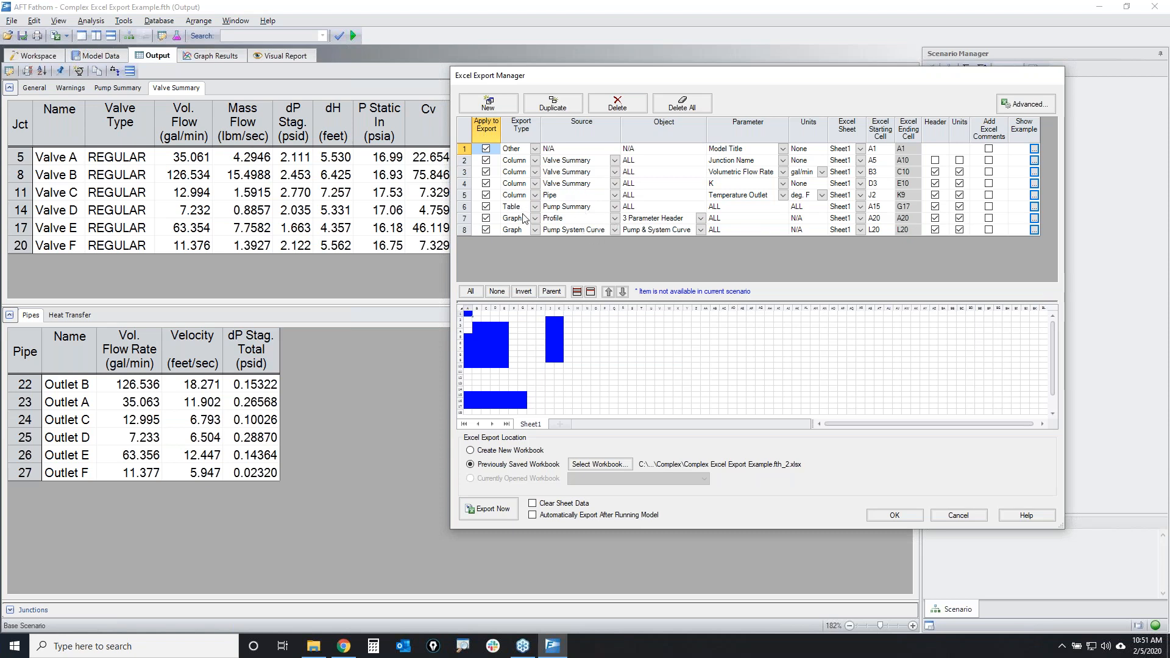
left_click(474, 162)
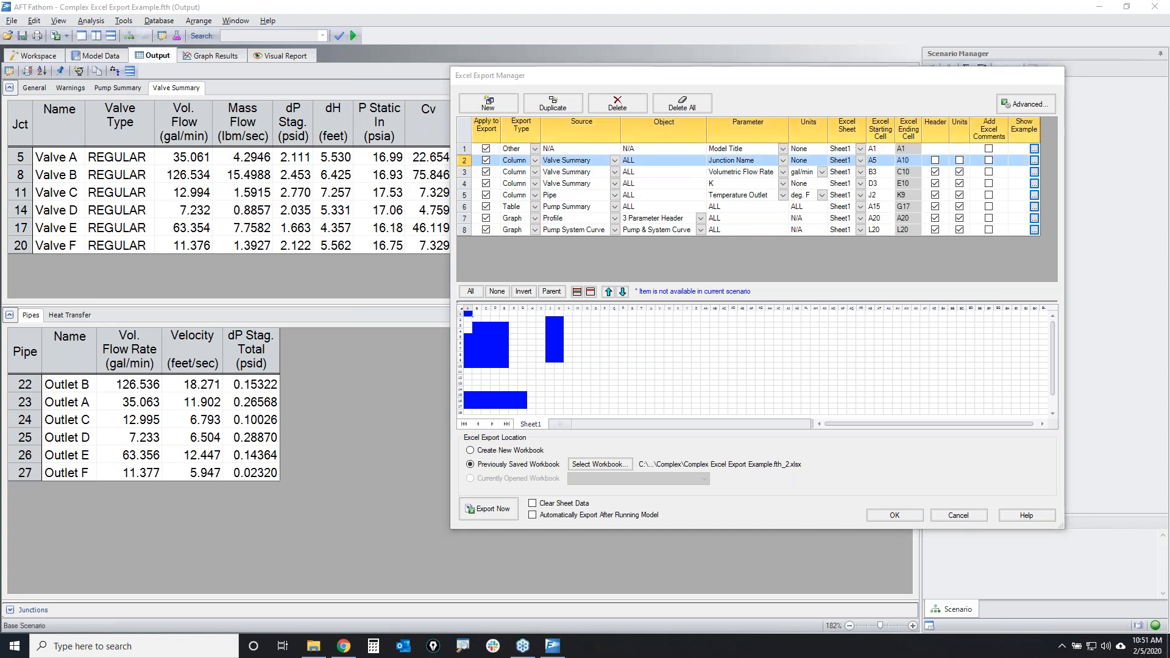
mouse_move(700, 156)
left_mouse_down()
mouse_move(721, 153)
mouse_move(730, 165)
mouse_move(702, 160)
left_mouse_up()
mouse_move(869, 153)
left_mouse_down()
mouse_move(909, 156)
mouse_move(903, 167)
mouse_move(894, 157)
left_mouse_up()
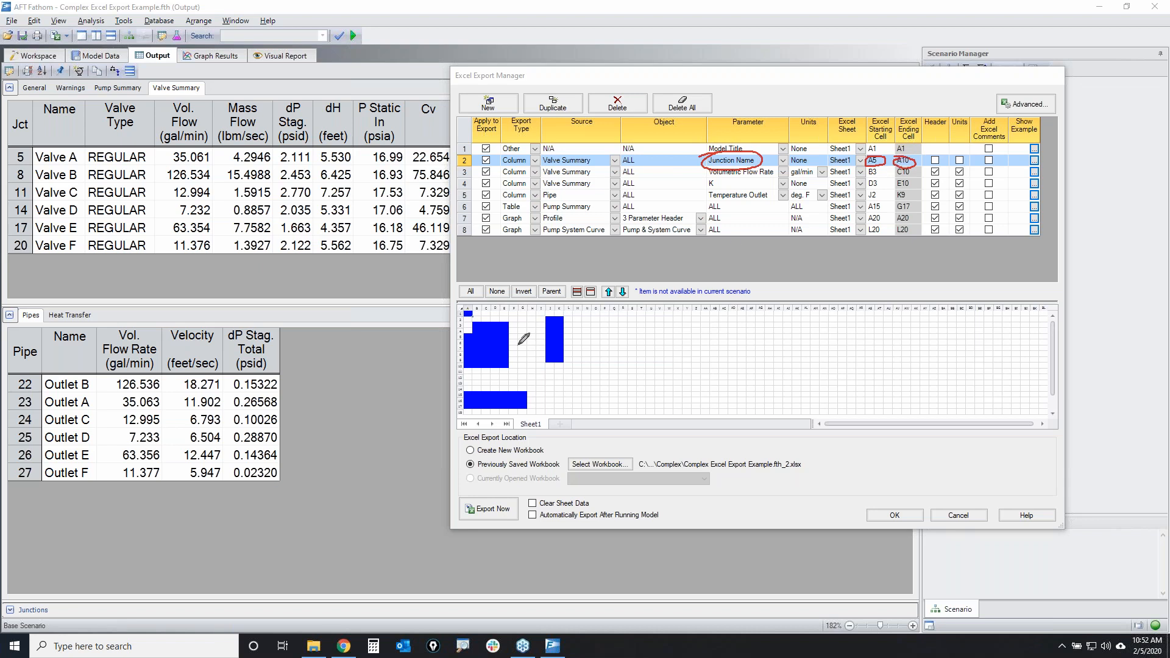
mouse_move(477, 332)
left_mouse_down()
mouse_move(466, 376)
mouse_move(461, 364)
left_mouse_up()
key("Escape")
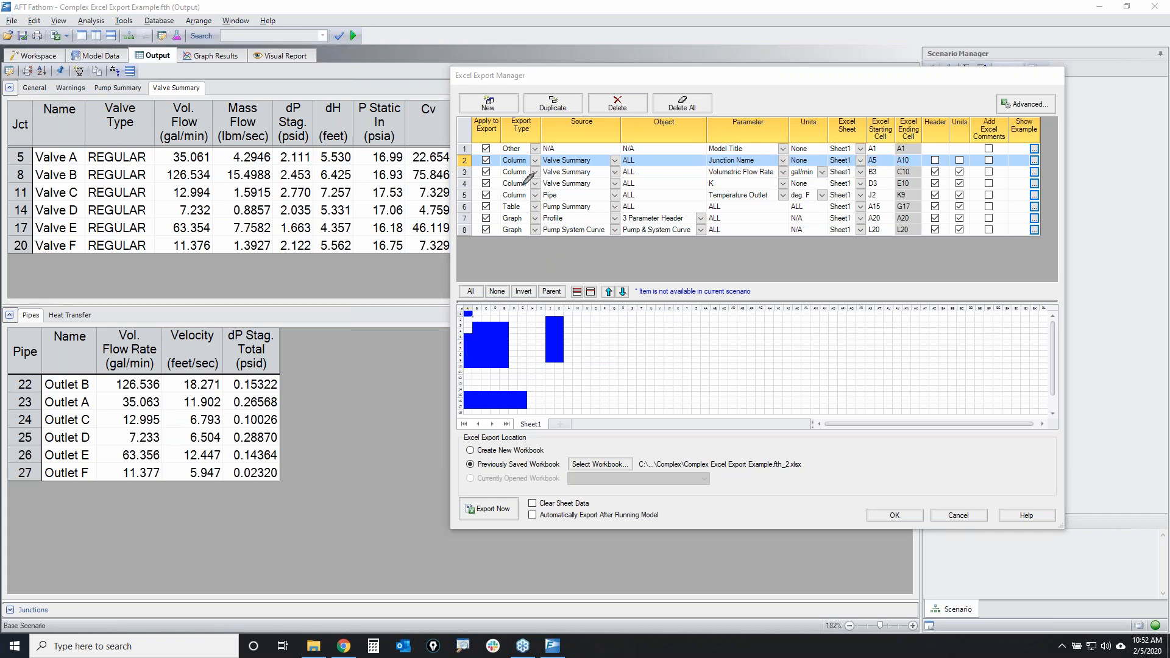
Compare the Volumetric Flow Rate item's type, source, object, starting cell and header and units options with the Valve Summary's flow column
mouse_move(703, 169)
left_mouse_down()
mouse_move(714, 165)
mouse_move(714, 183)
mouse_move(712, 162)
left_mouse_up()
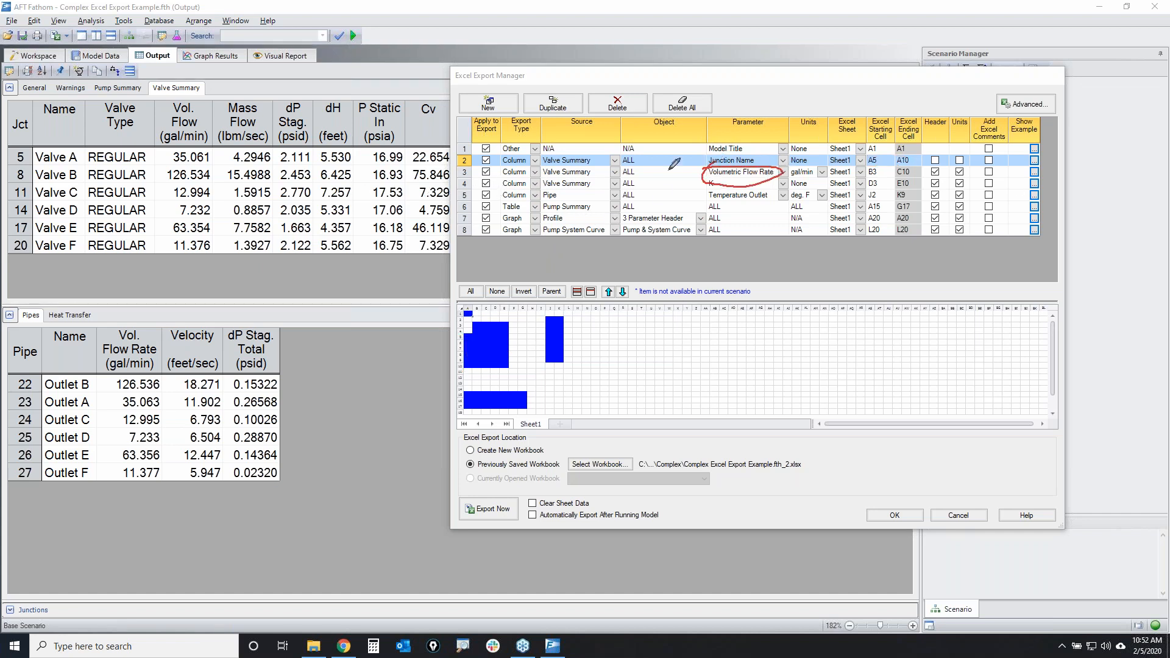
mouse_move(506, 164)
left_mouse_down()
mouse_move(537, 170)
mouse_move(503, 168)
left_mouse_up()
mouse_move(201, 101)
left_mouse_down()
mouse_move(181, 131)
mouse_move(241, 239)
mouse_move(199, 107)
left_mouse_up()
mouse_move(593, 164)
left_mouse_down()
mouse_move(558, 177)
mouse_move(610, 169)
left_mouse_up()
mouse_move(218, 83)
left_mouse_down()
mouse_move(154, 81)
mouse_move(207, 91)
mouse_move(201, 82)
left_mouse_up()
mouse_move(646, 162)
left_mouse_down()
mouse_move(623, 166)
mouse_move(637, 177)
mouse_move(642, 166)
left_mouse_up()
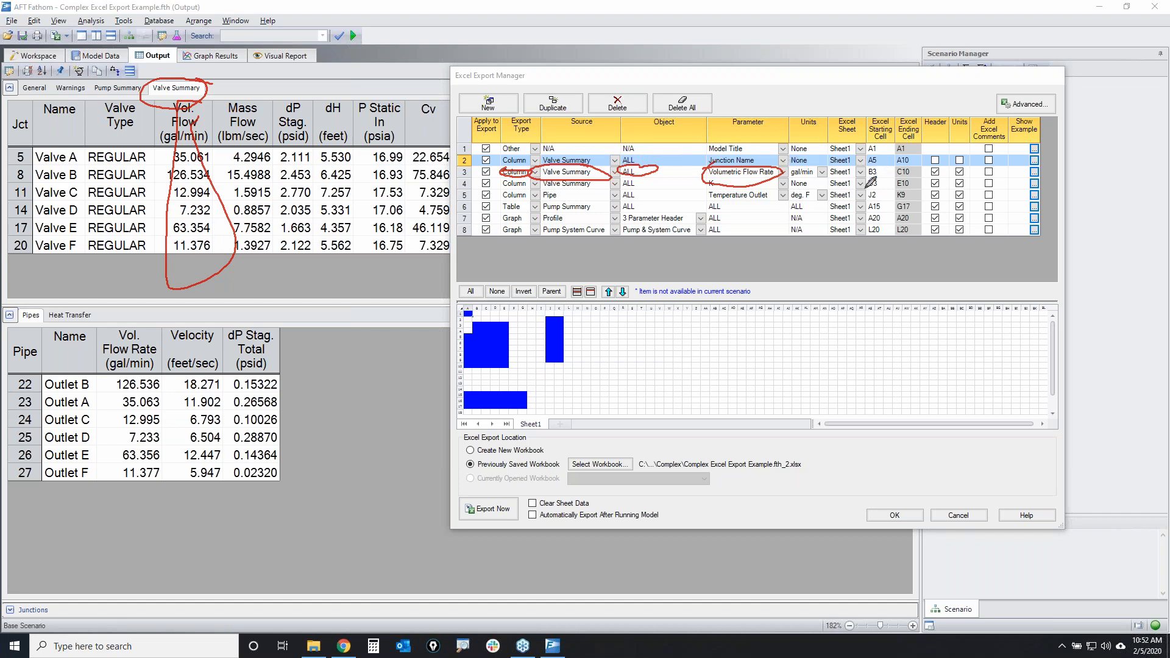
mouse_move(894, 161)
left_mouse_down()
mouse_move(873, 166)
mouse_move(876, 177)
mouse_move(885, 163)
left_mouse_up()
mouse_move(963, 164)
left_mouse_down()
mouse_move(933, 165)
mouse_move(948, 177)
mouse_move(969, 160)
mouse_move(958, 160)
left_mouse_up()
mouse_move(1038, 164)
left_mouse_down()
mouse_move(1050, 169)
mouse_move(1048, 212)
mouse_move(1029, 141)
left_mouse_up()
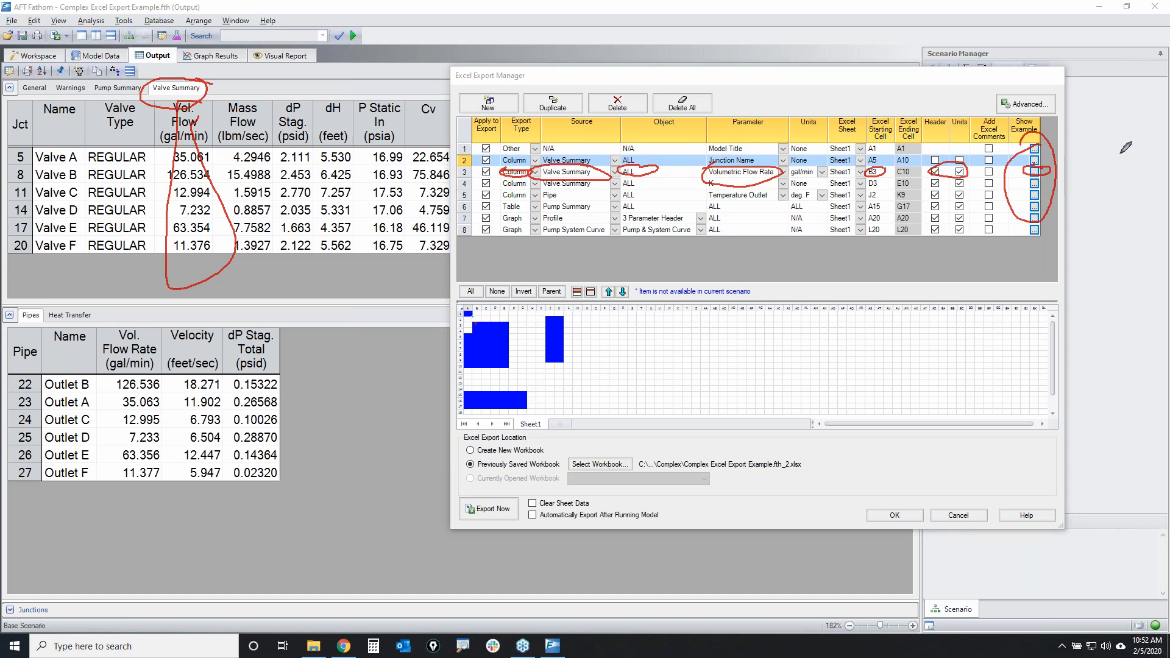
key("Escape")
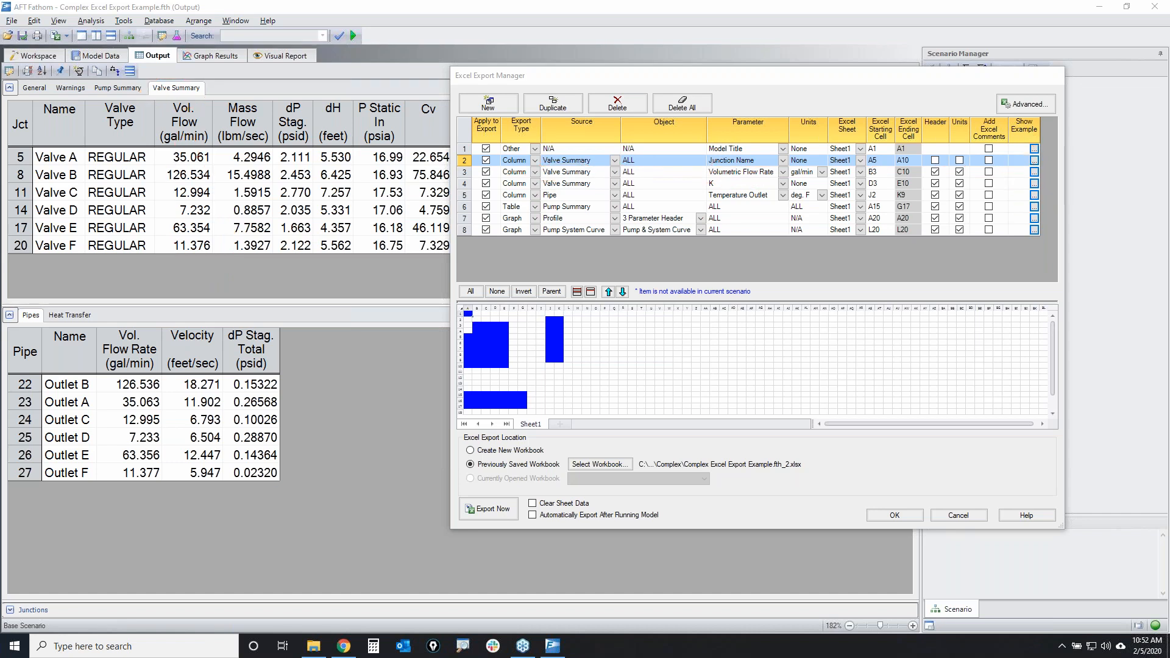
Preview the Volumetric Flow Rate item's example layout with its header excluded, restore the header, and preview the example again
left_click(936, 173)
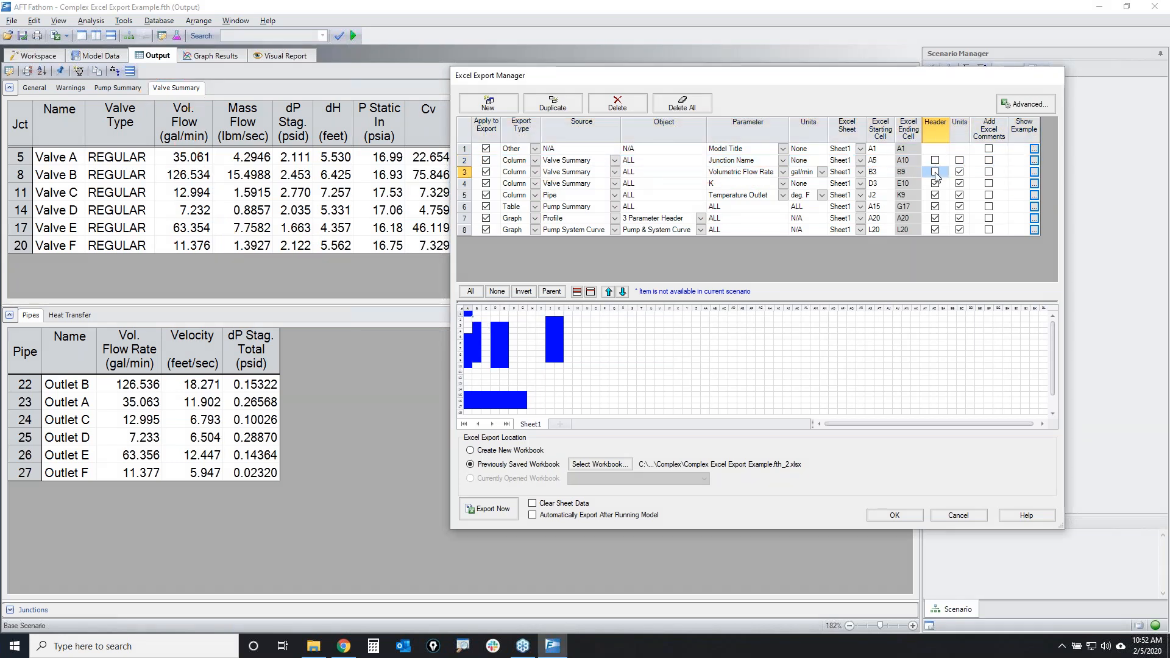
left_click(1036, 173)
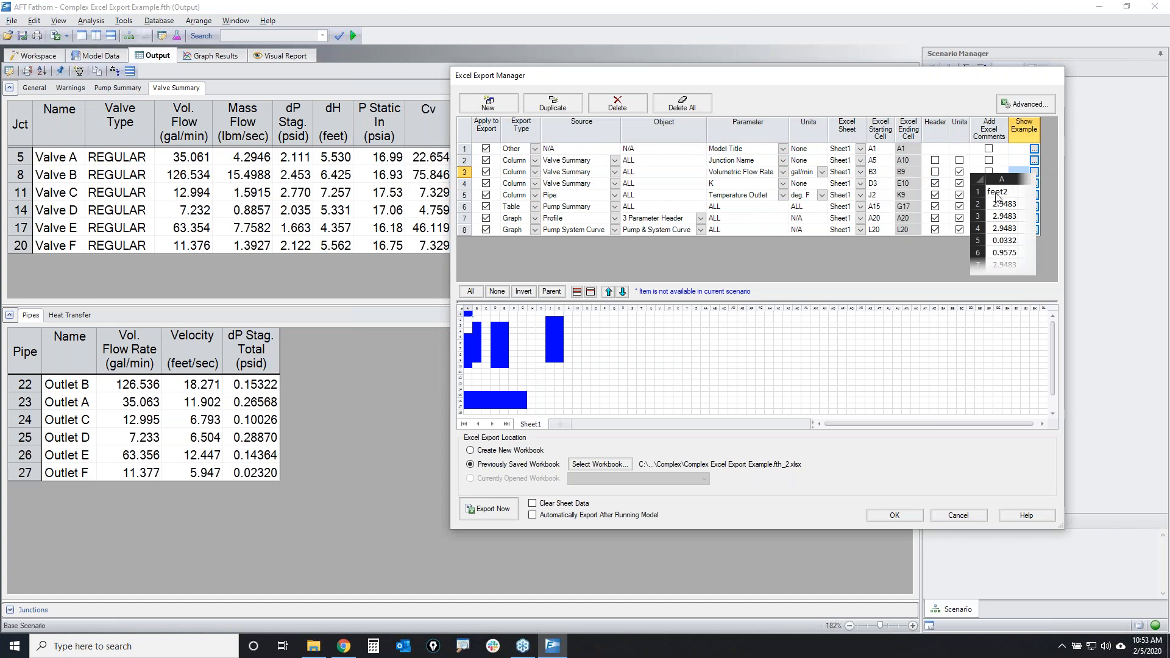
left_click(1039, 172)
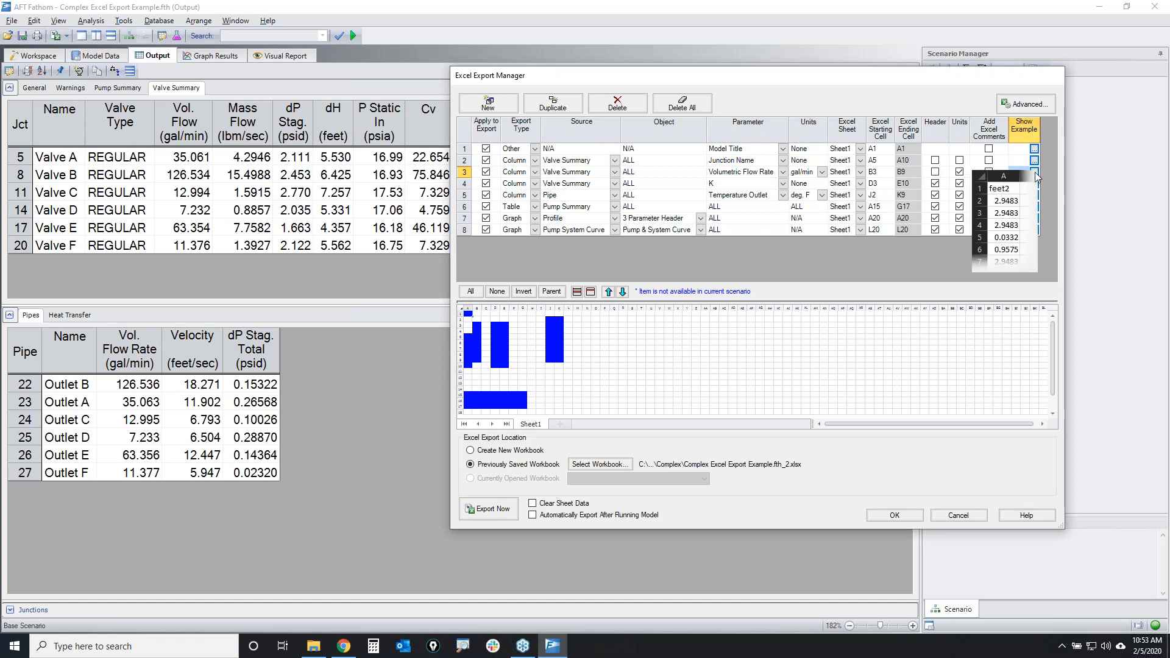
left_click(1036, 175)
left_click(936, 173)
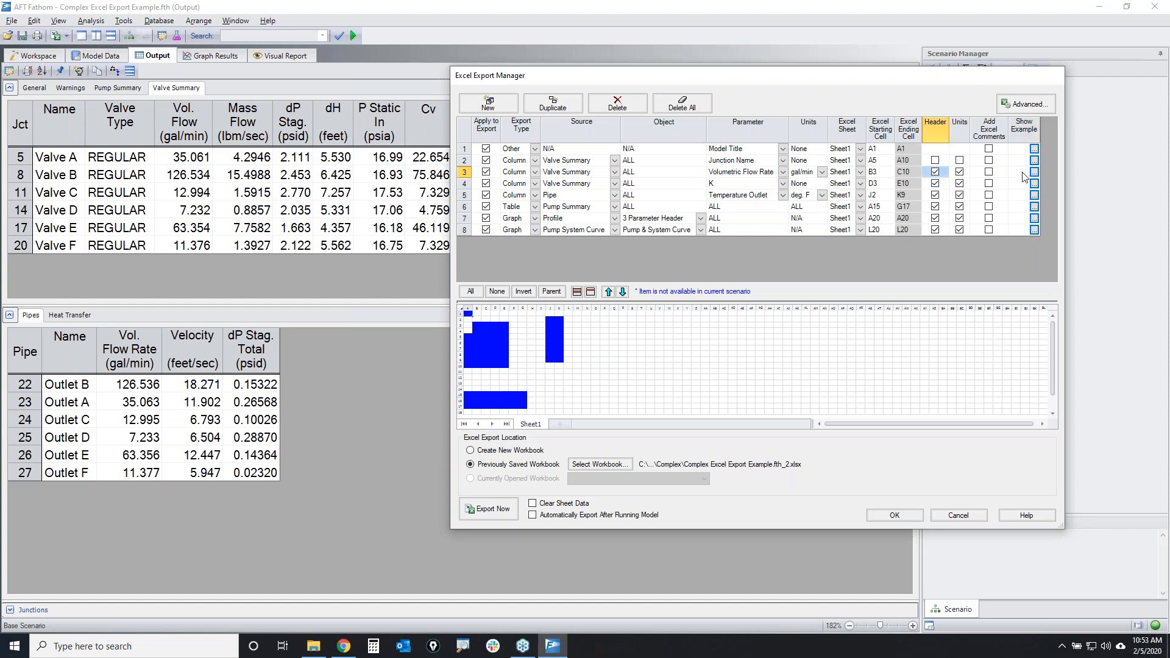
left_click(1035, 175)
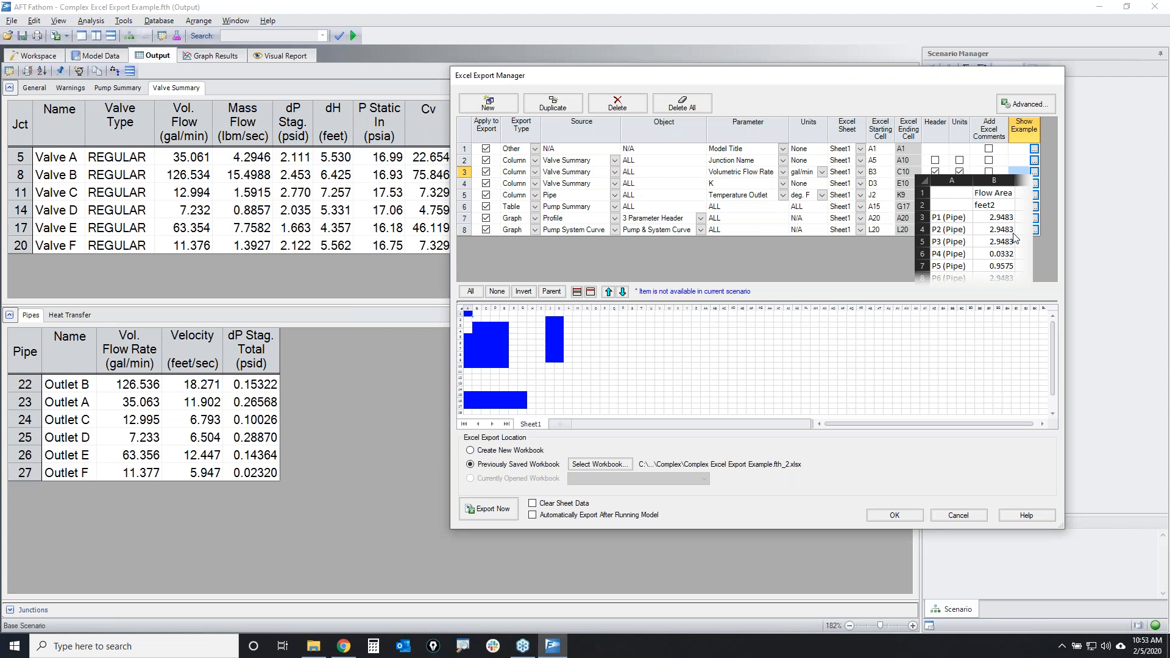
left_click(1030, 181)
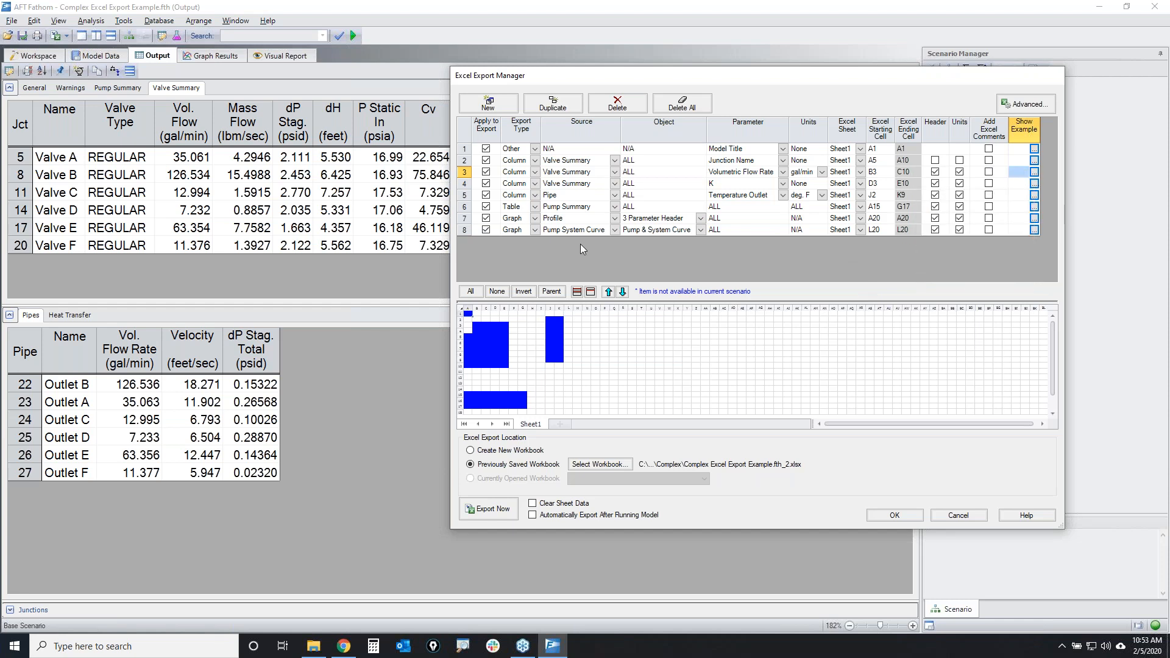
Compare the K export item with the Valve Summary's K column and close the Excel Export Manager
left_click(461, 185)
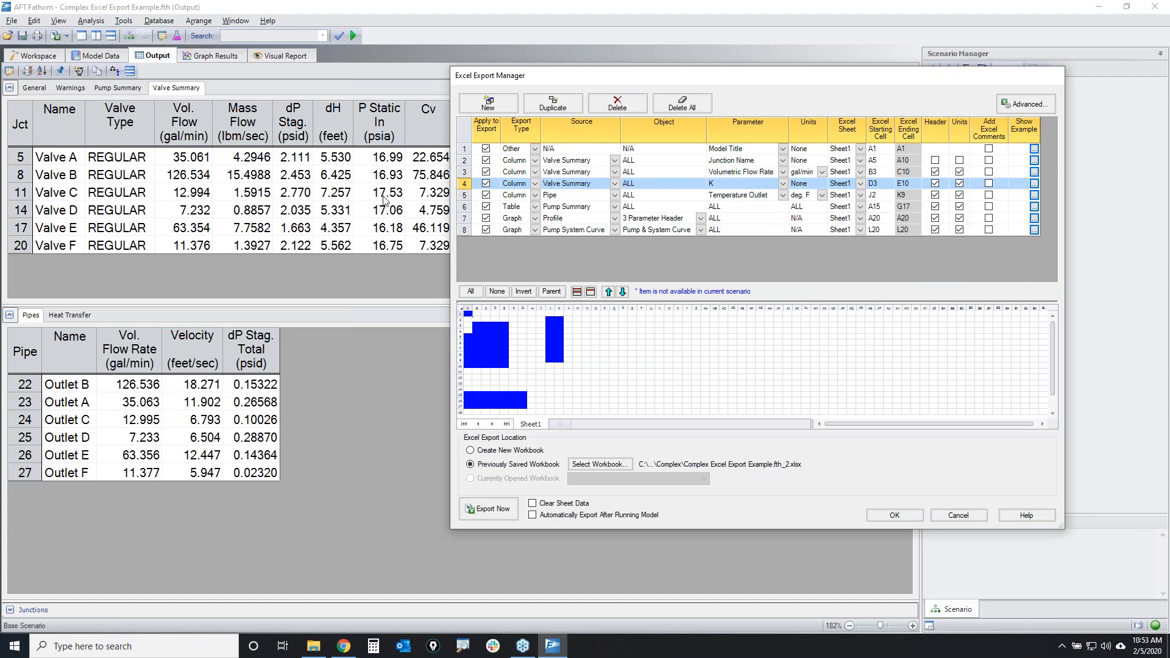
left_click_drag(598, 78, 715, 78)
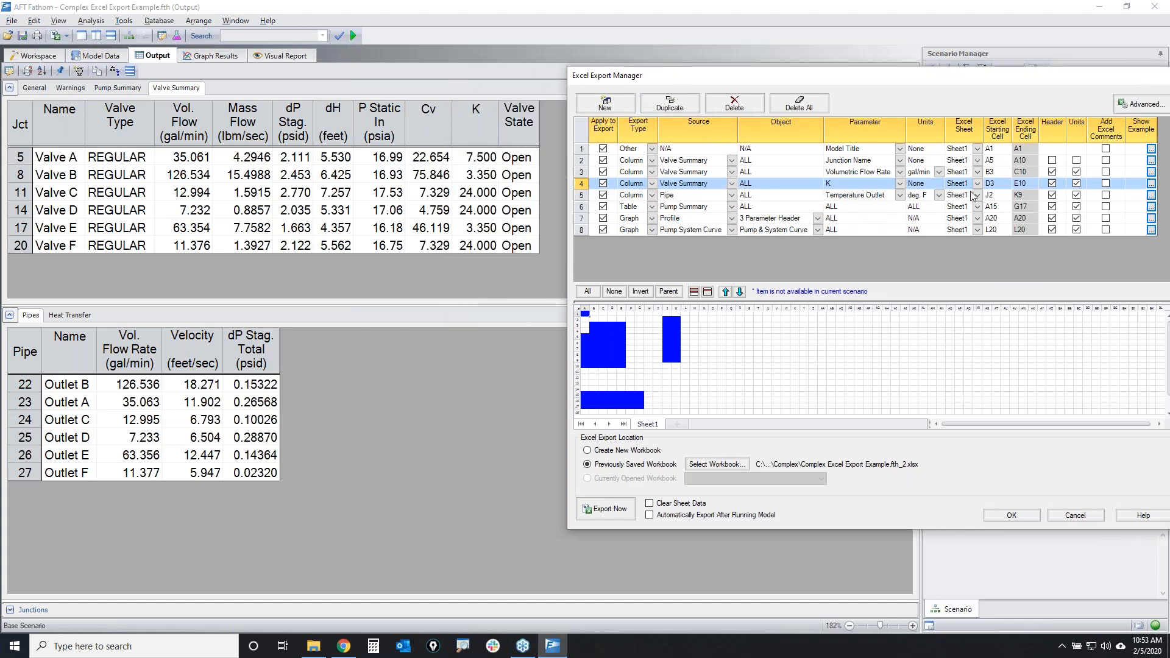
mouse_move(473, 151)
left_mouse_down()
mouse_move(467, 178)
mouse_move(488, 143)
mouse_move(469, 160)
mouse_move(244, 165)
mouse_move(454, 210)
mouse_move(417, 141)
left_mouse_up()
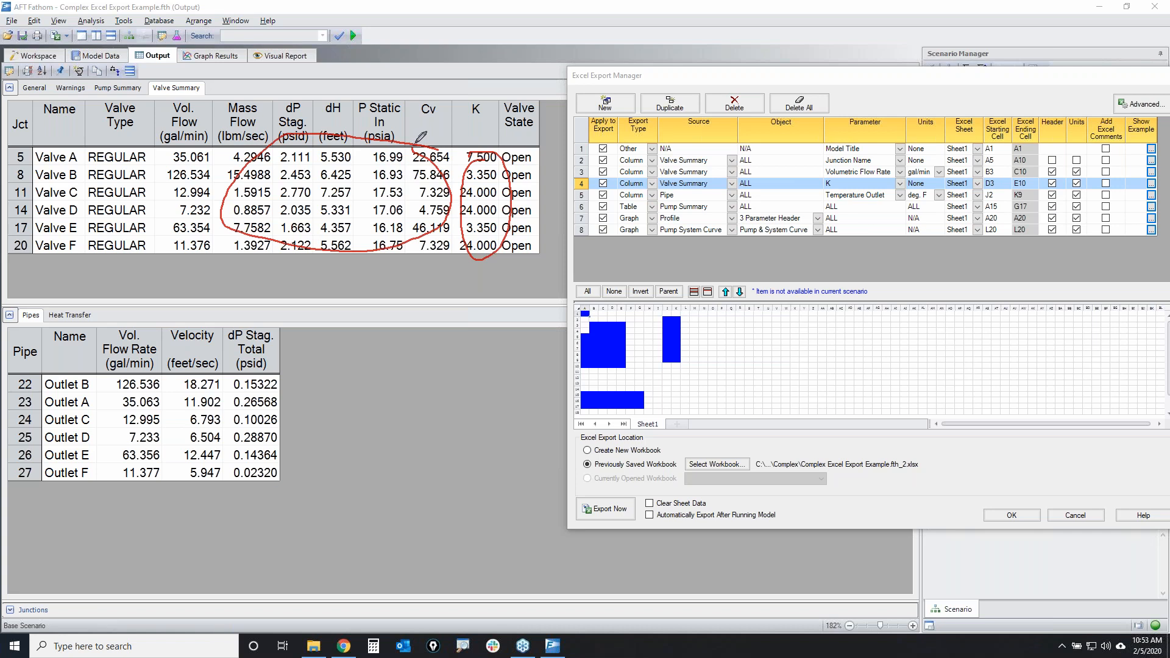
mouse_move(210, 82)
left_mouse_down()
mouse_move(201, 99)
mouse_move(200, 76)
left_mouse_up()
mouse_move(647, 154)
left_mouse_down()
mouse_move(634, 186)
mouse_move(653, 153)
mouse_move(657, 163)
mouse_move(731, 166)
mouse_move(710, 156)
left_mouse_up()
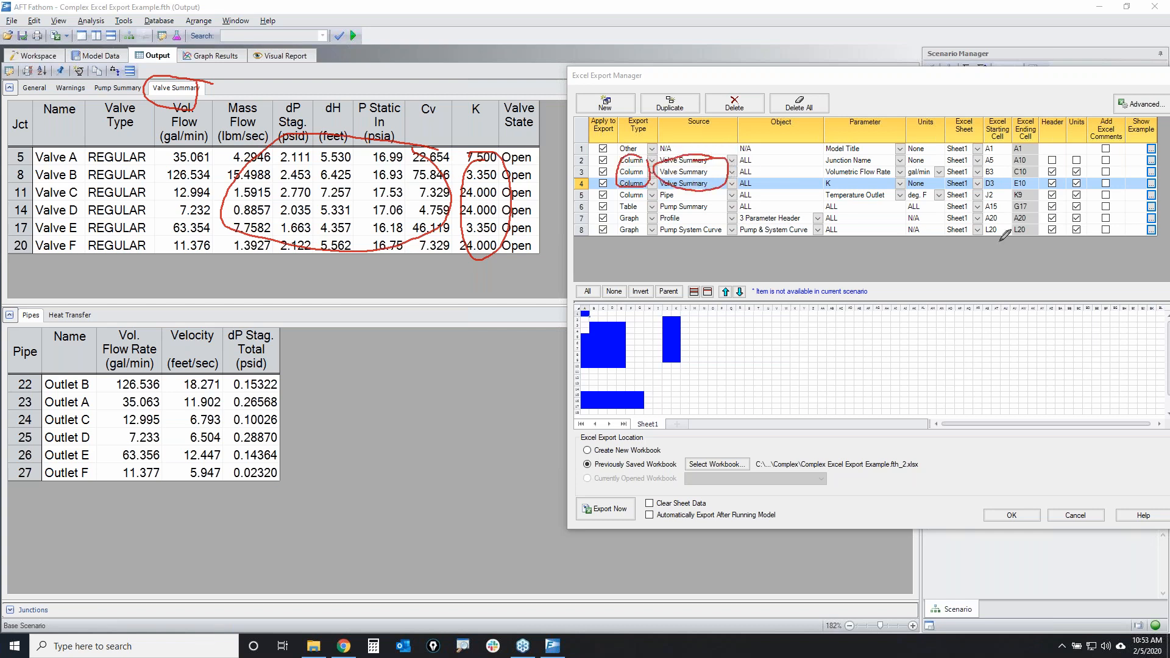
key("Escape")
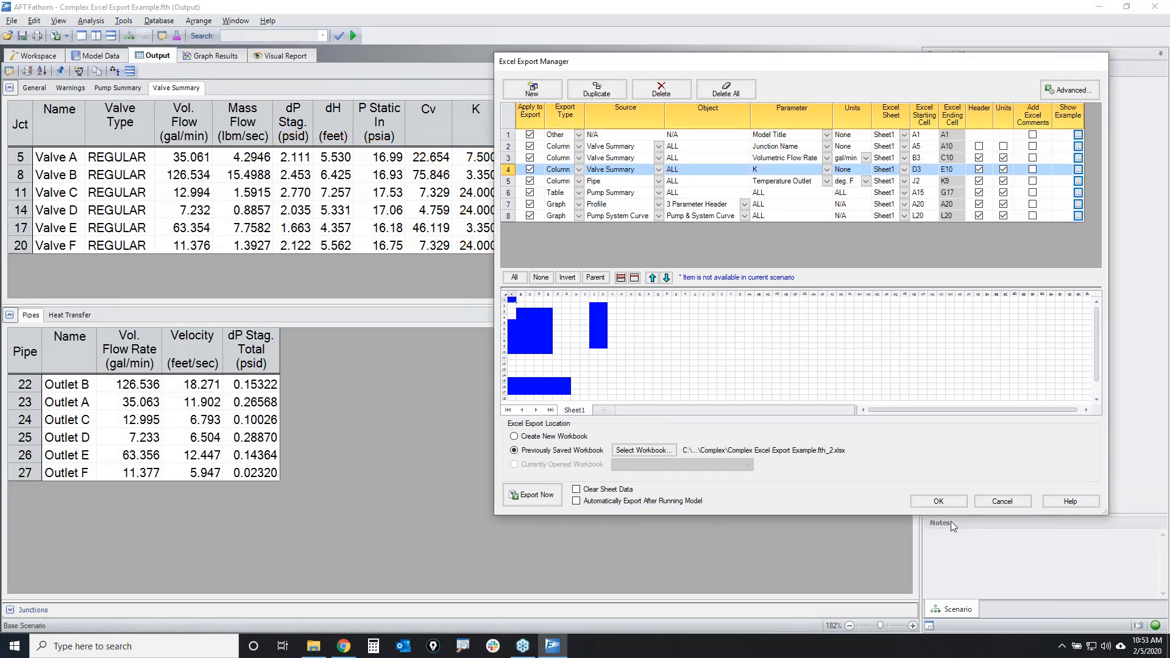
left_click(1011, 515)
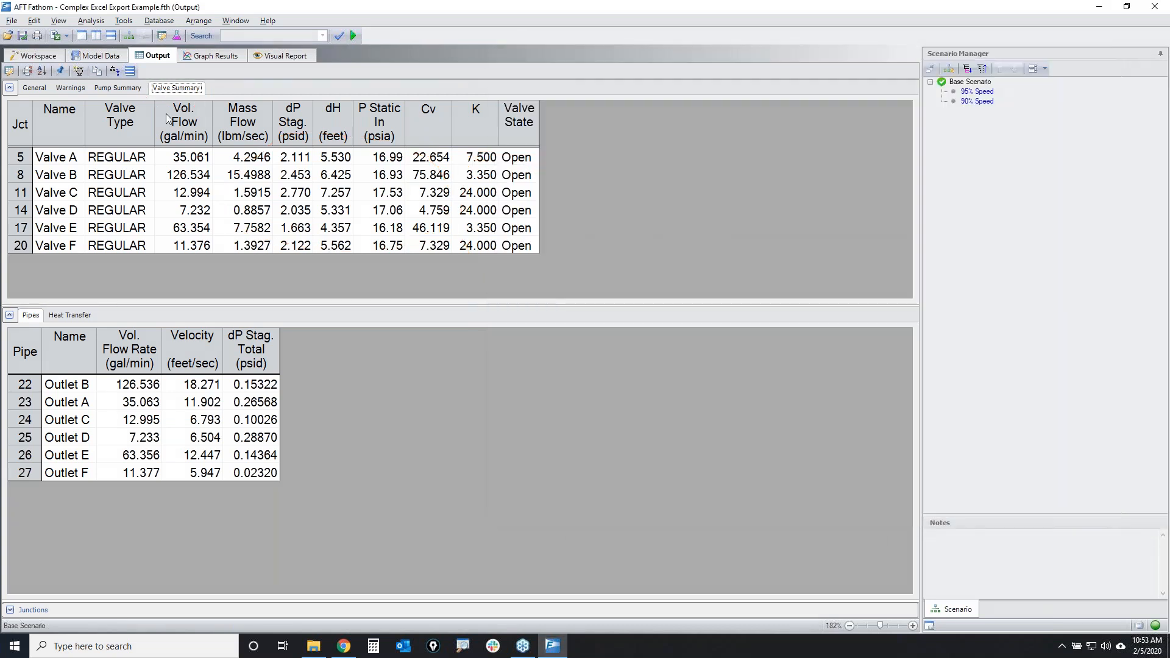
Show the Pump Summary output and reopen the Excel Export Manager beside it with the Pump Summary table item selected
left_click(121, 89)
left_click(67, 36)
left_click(77, 50)
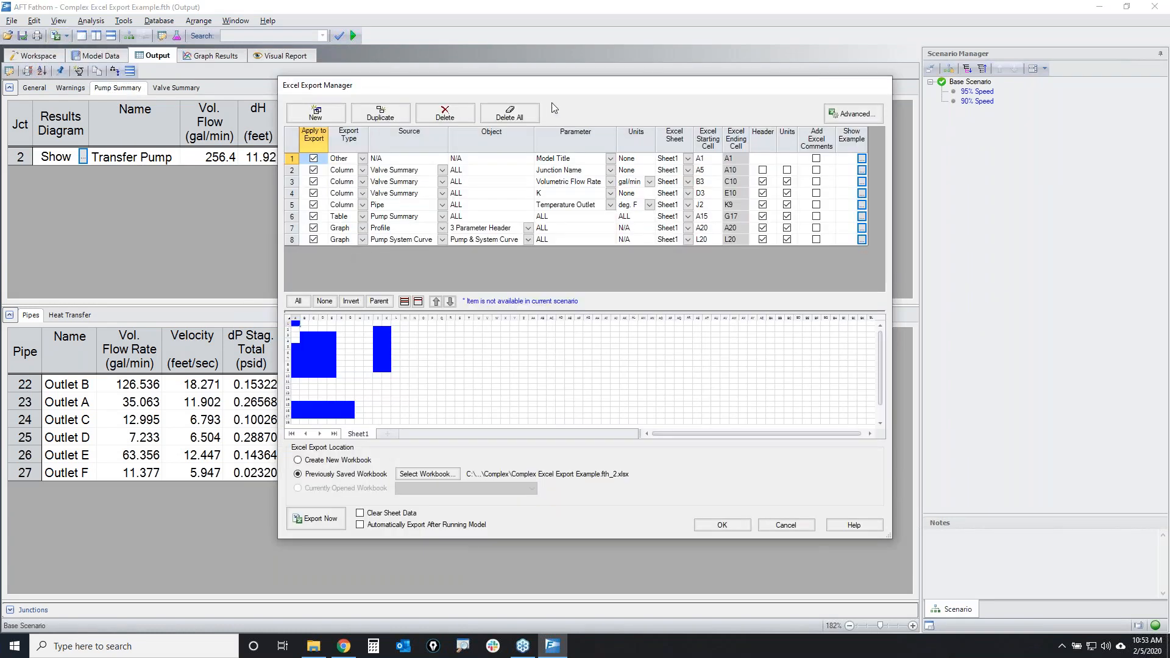
left_click_drag(555, 93, 692, 92)
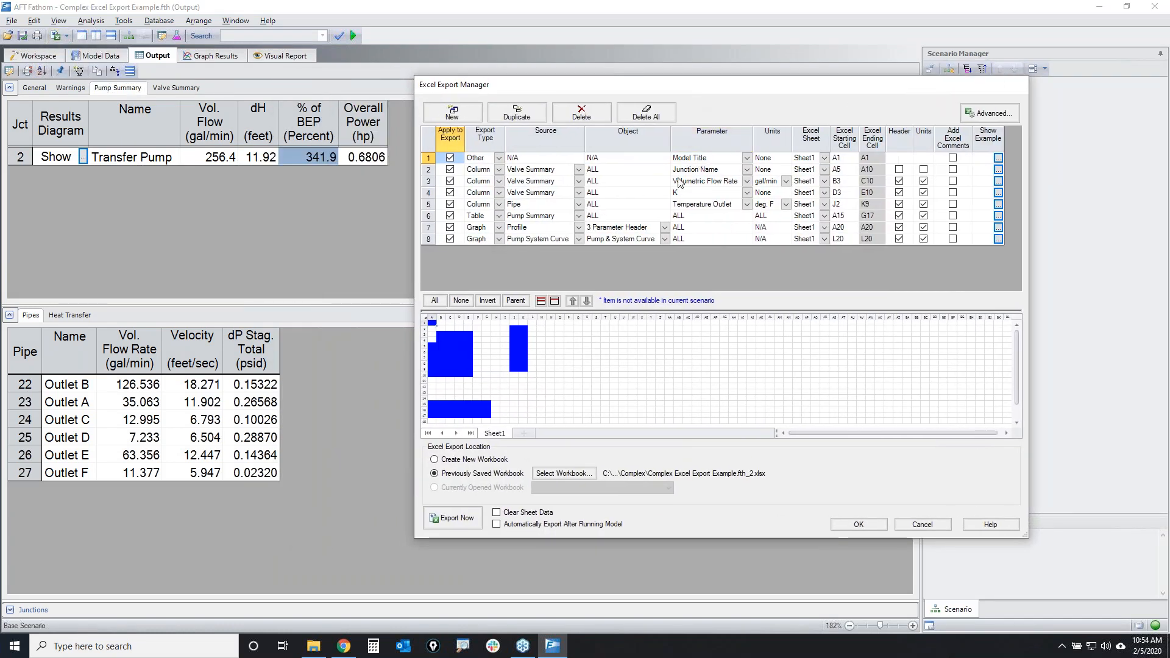
left_click(428, 217)
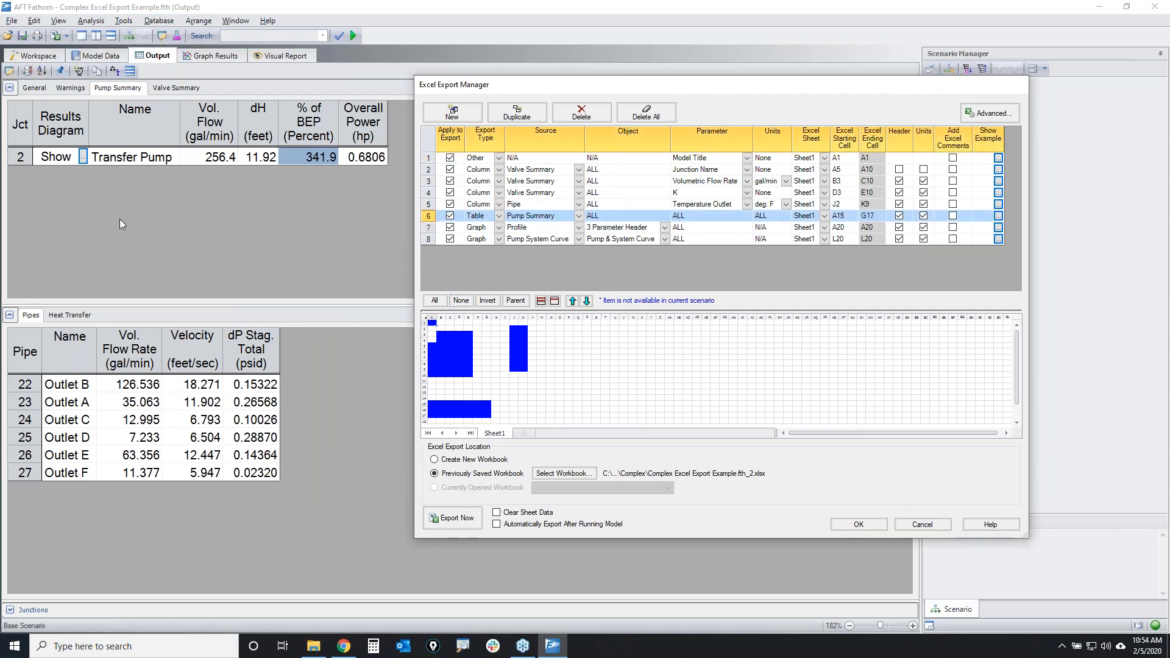
Compare the Pump Summary table item's export type, source, object and parameter settings with the Pump Summary output table
left_click(1078, 293)
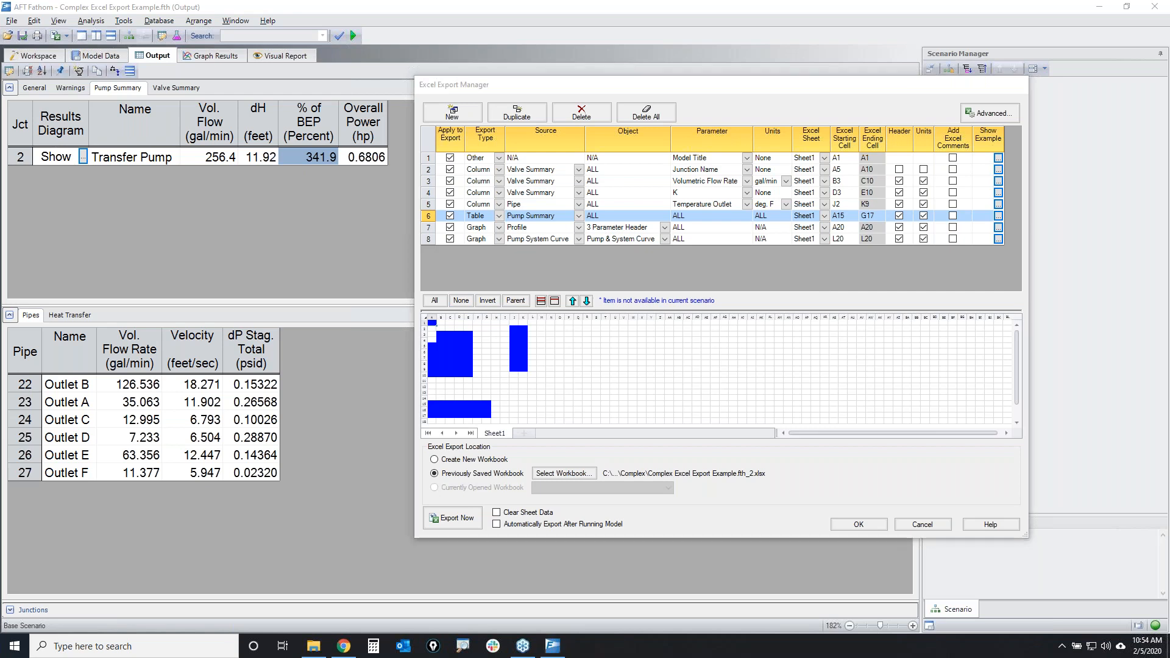
mouse_move(344, 128)
left_mouse_down()
mouse_move(174, 99)
mouse_move(329, 162)
mouse_move(305, 119)
mouse_move(341, 108)
mouse_move(49, 130)
mouse_move(314, 128)
mouse_move(235, 139)
left_mouse_up()
mouse_move(129, 77)
left_mouse_down()
mouse_move(109, 87)
mouse_move(119, 78)
left_mouse_up()
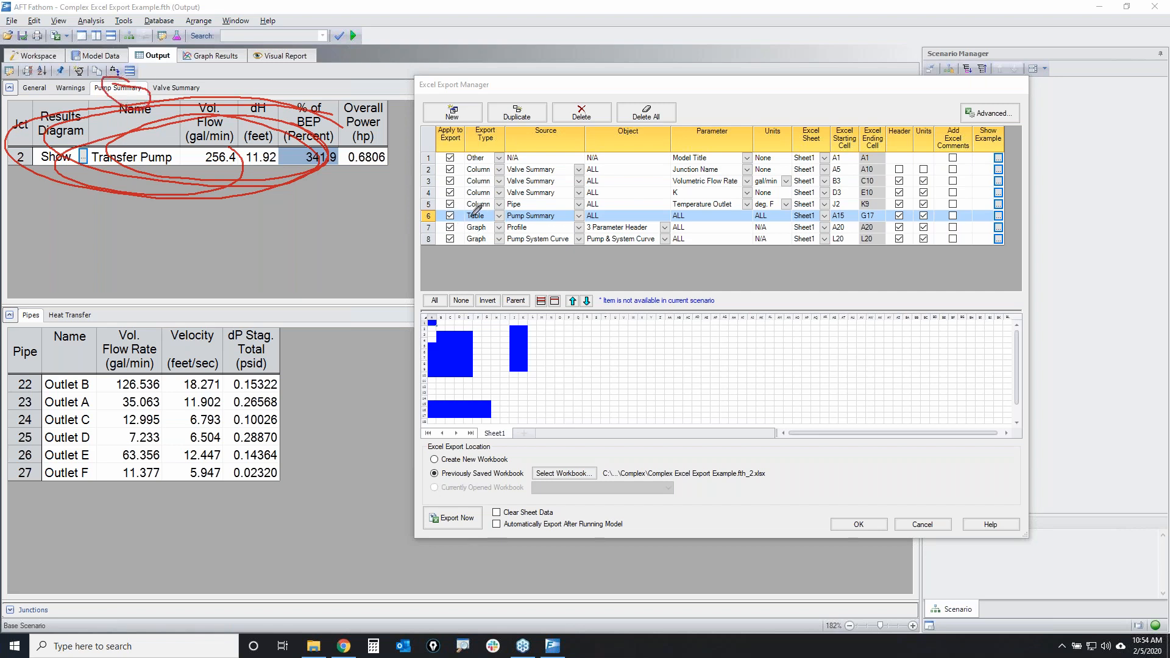
left_click_drag(469, 213, 558, 218)
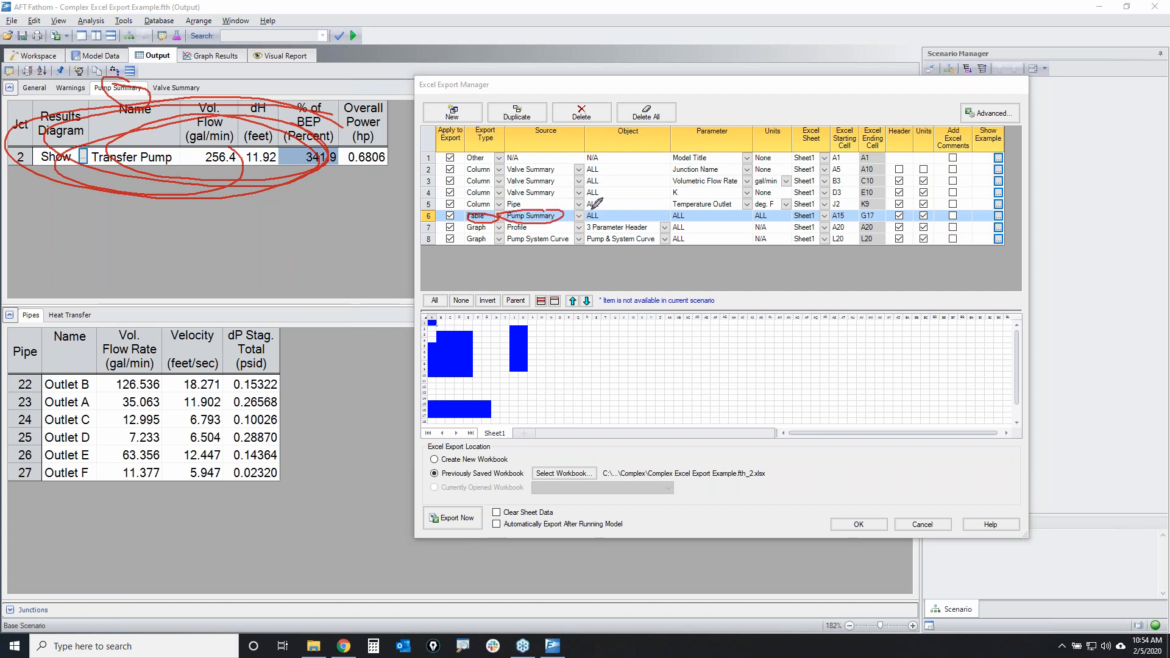
mouse_move(714, 209)
left_mouse_down()
mouse_move(616, 214)
mouse_move(726, 215)
mouse_move(702, 197)
left_mouse_up()
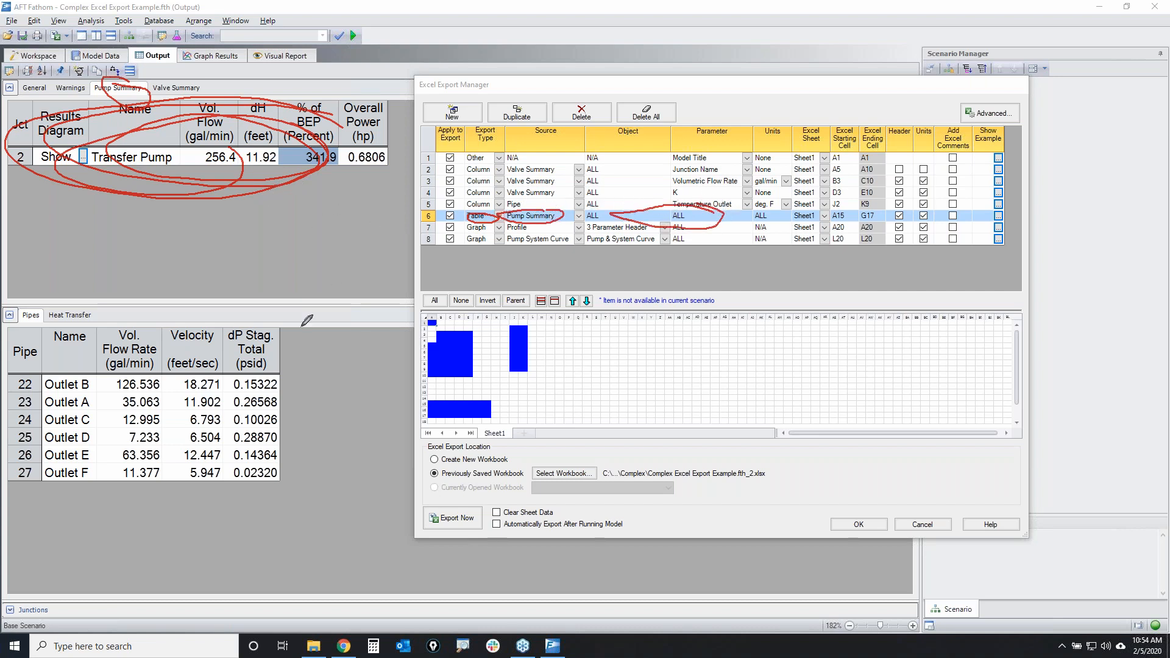
mouse_move(225, 129)
left_mouse_down()
mouse_move(201, 119)
mouse_move(390, 116)
mouse_move(192, 144)
left_mouse_up()
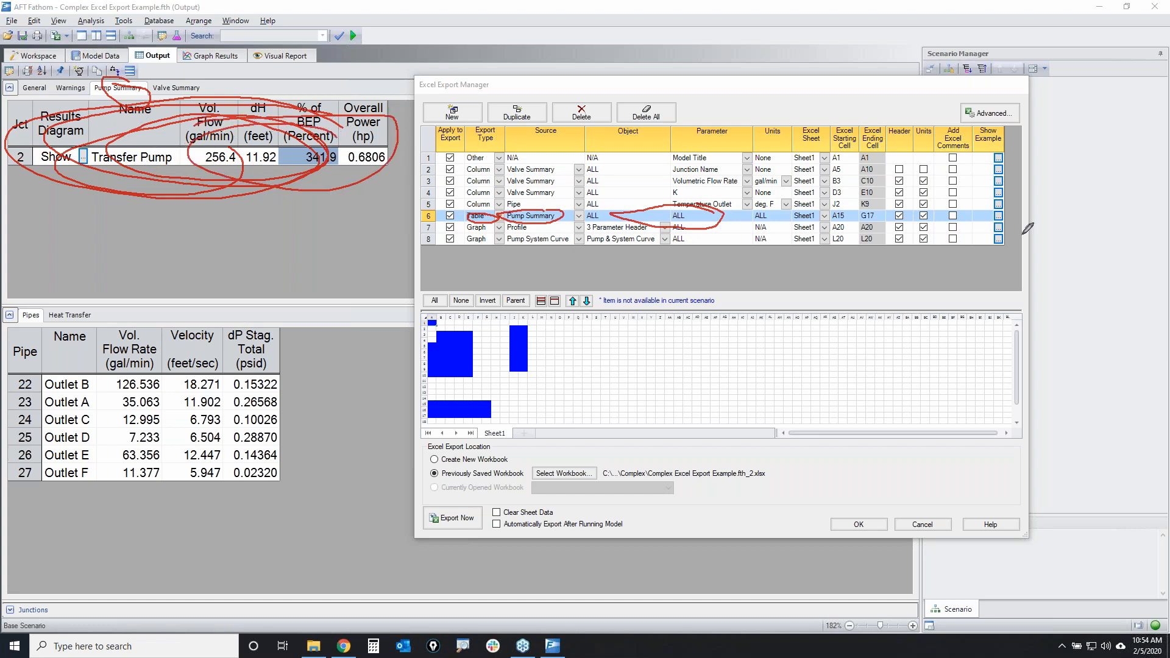
key("Escape")
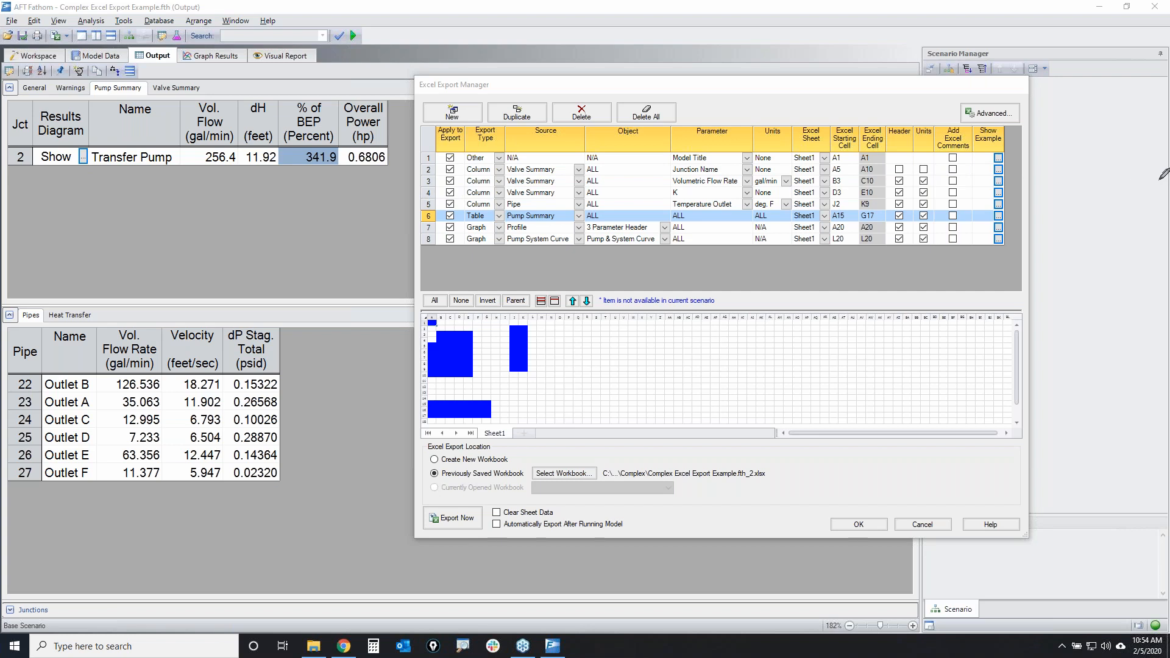
Select the Temperature Outlet item and compare its export type, source and parameter with the Pipes output
key("Up")
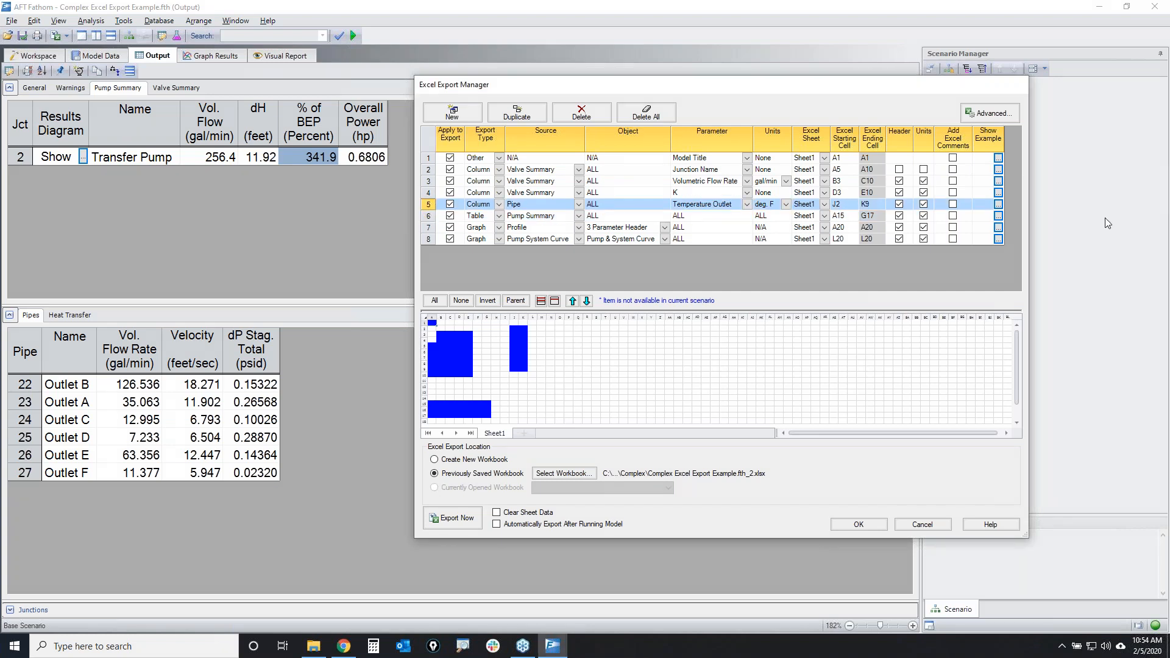
key("ctrl+2")
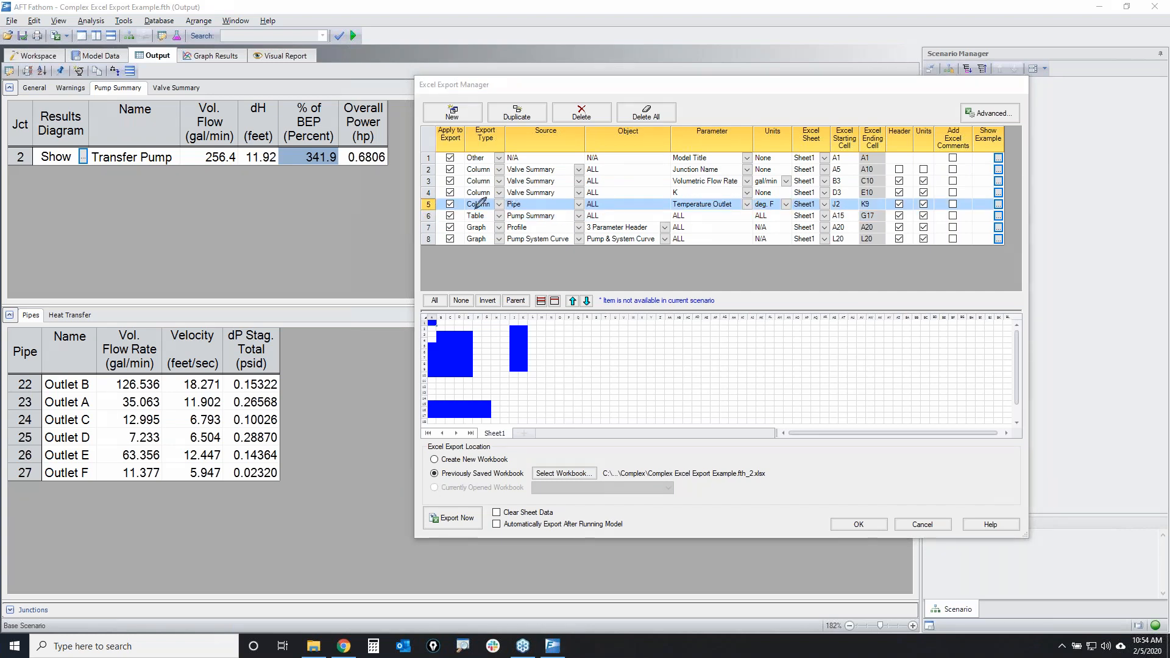
left_click_drag(464, 203, 506, 205)
left_click_drag(40, 308, 12, 311)
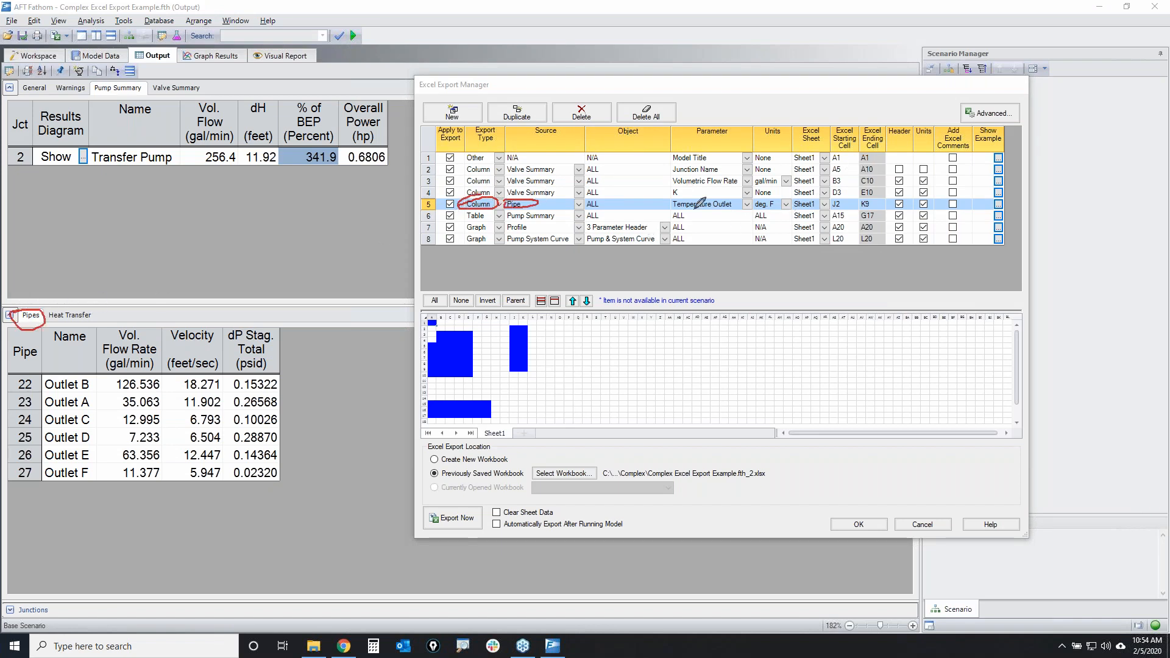
mouse_move(670, 206)
left_mouse_down()
mouse_move(749, 200)
mouse_move(669, 207)
left_mouse_up()
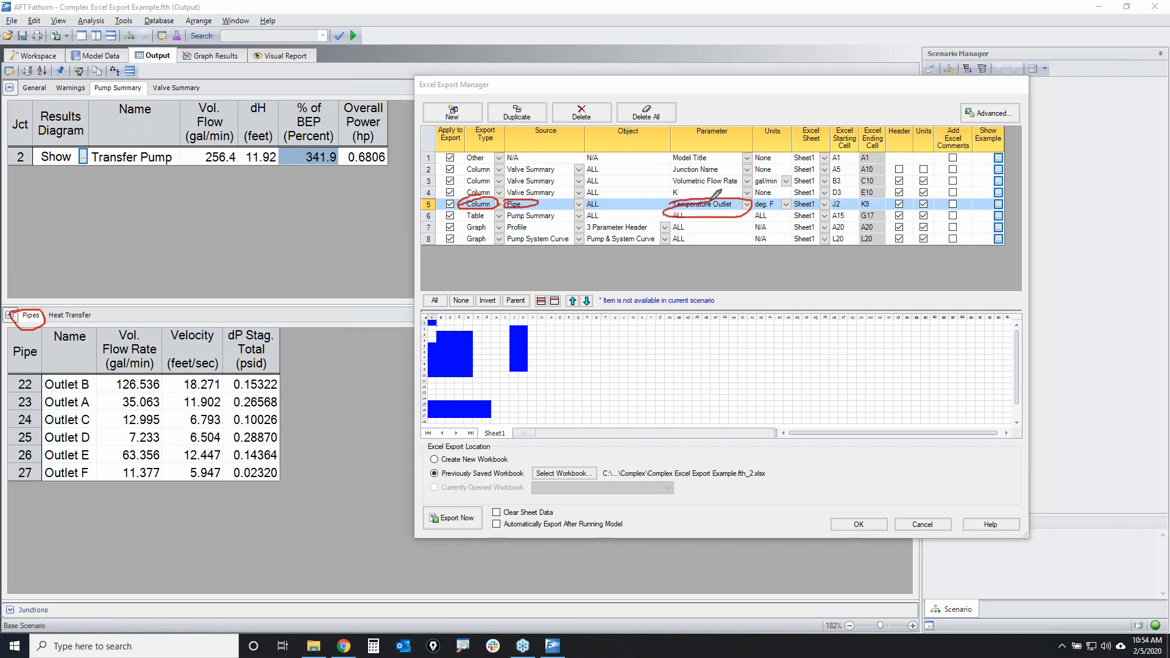
Check the Pipes output table's columns and listed pipes against the Temperature Outlet item's parameter
left_click_drag(311, 323, 10, 491)
left_click_drag(78, 306, 357, 528)
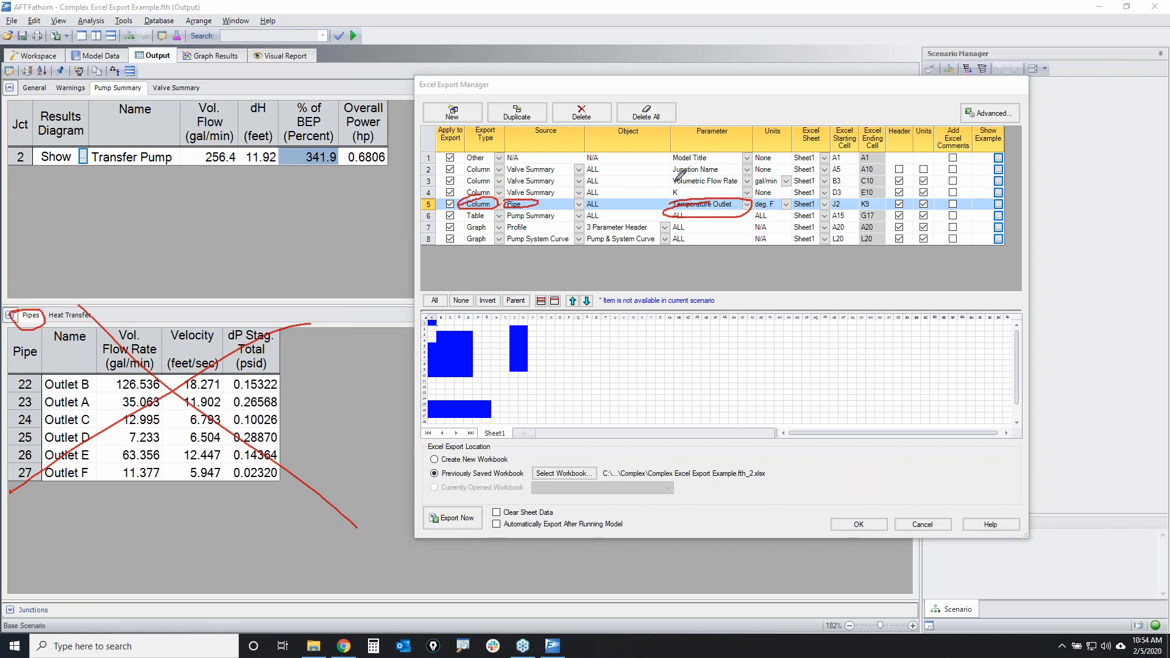
mouse_move(742, 204)
left_mouse_down()
mouse_move(659, 207)
mouse_move(751, 207)
mouse_move(728, 200)
left_mouse_up()
mouse_move(58, 367)
left_mouse_down()
mouse_move(13, 474)
mouse_move(67, 377)
mouse_move(56, 366)
left_mouse_up()
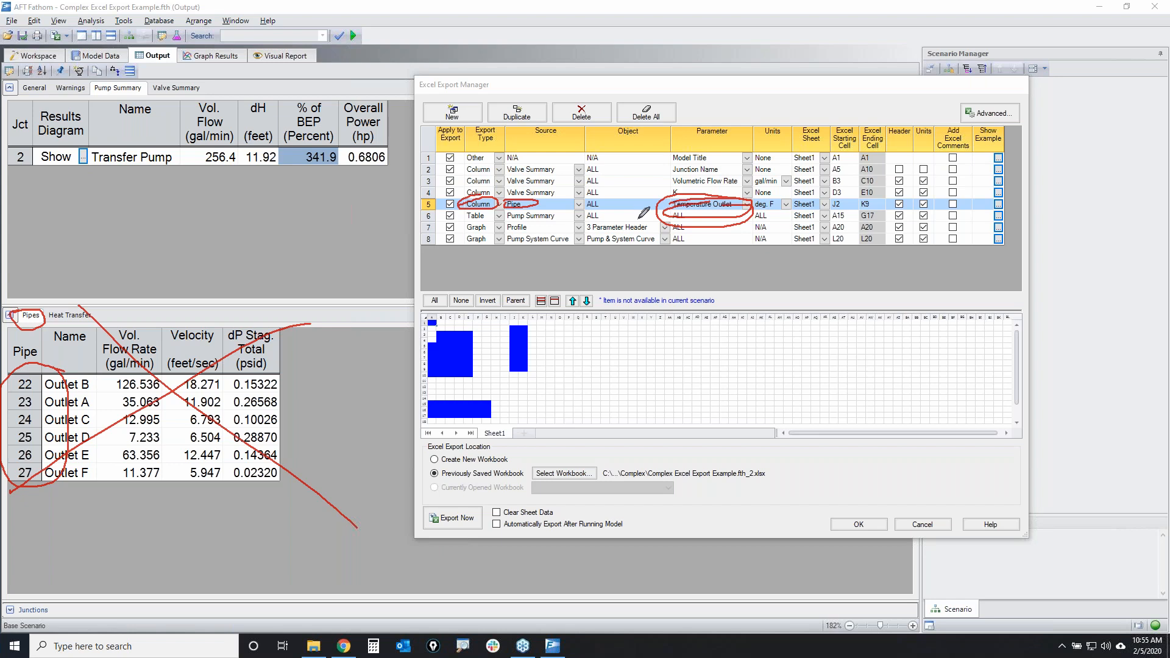
left_click_drag(325, 315, 33, 464)
left_click_drag(49, 370, 329, 574)
left_click_drag(310, 396, 21, 531)
left_click_drag(77, 422, 338, 552)
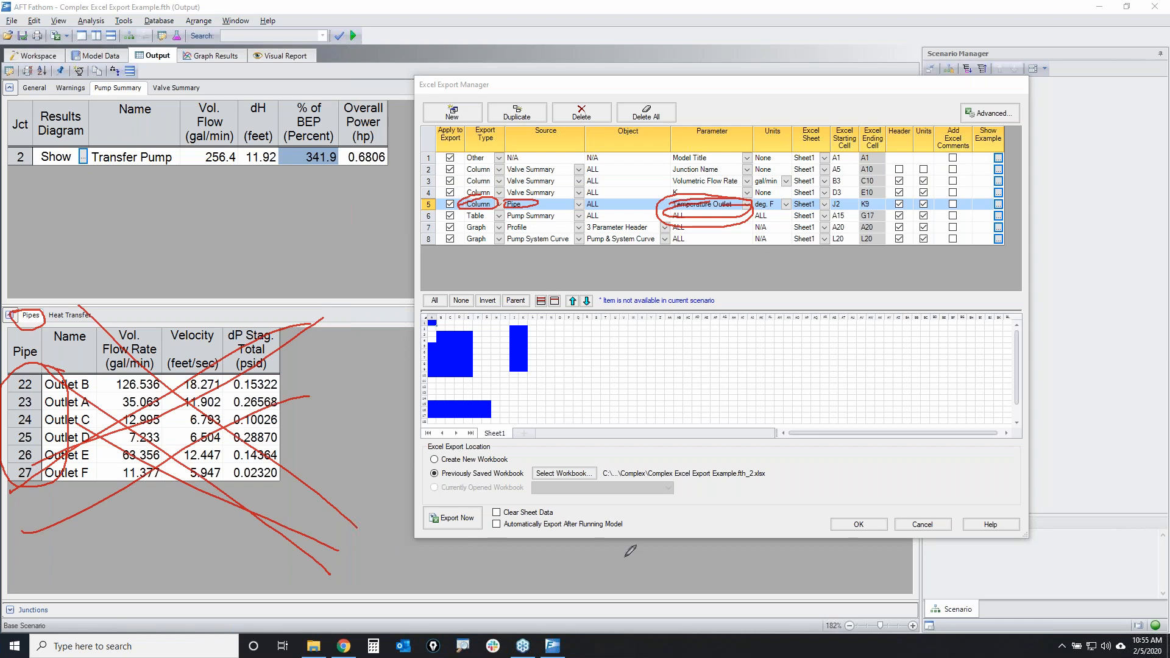
key("Escape")
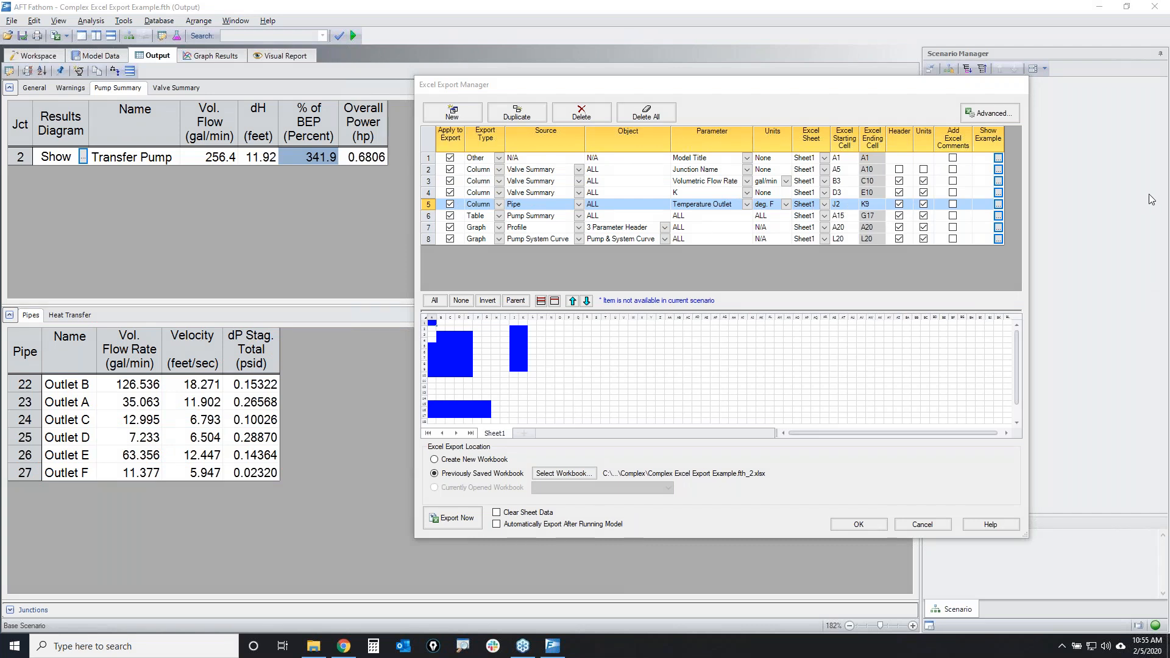
Examine the Temperature Outlet item's block in the sheet layout and the export items' starting cells
left_click_drag(511, 328, 513, 367)
mouse_move(857, 163)
left_mouse_down()
mouse_move(844, 235)
mouse_move(854, 165)
left_mouse_up()
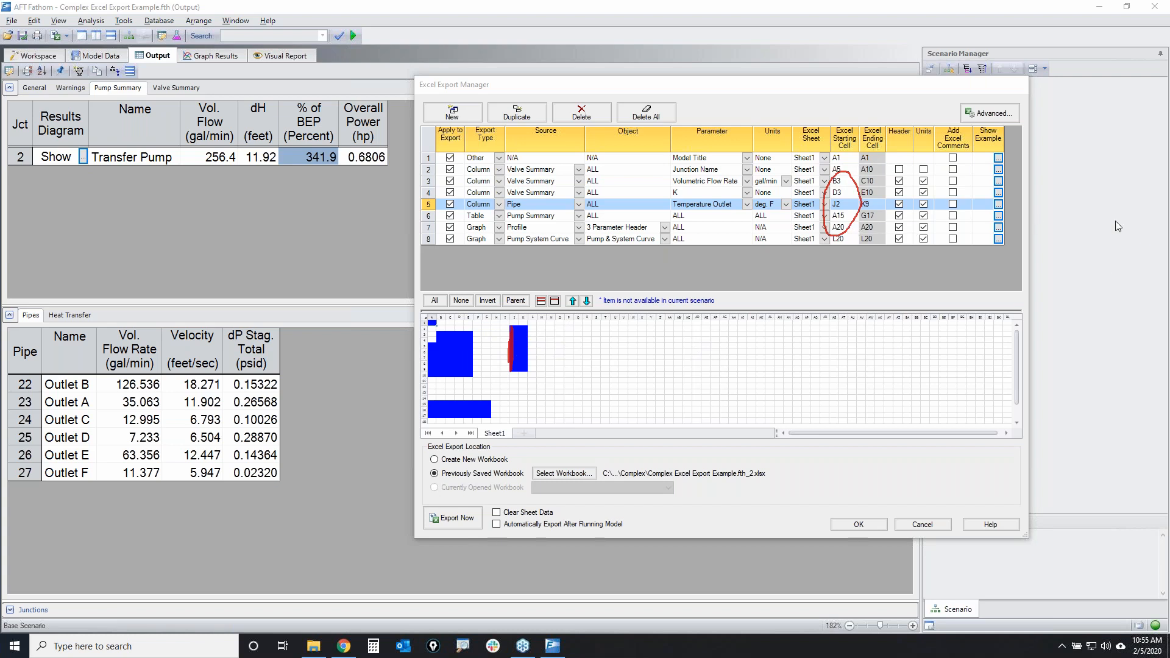
left_click(1137, 215)
Try starting the Volumetric Flow Rate item at cell A5 to preview the overlap, and restore its starting cell to B3
left_click(843, 182)
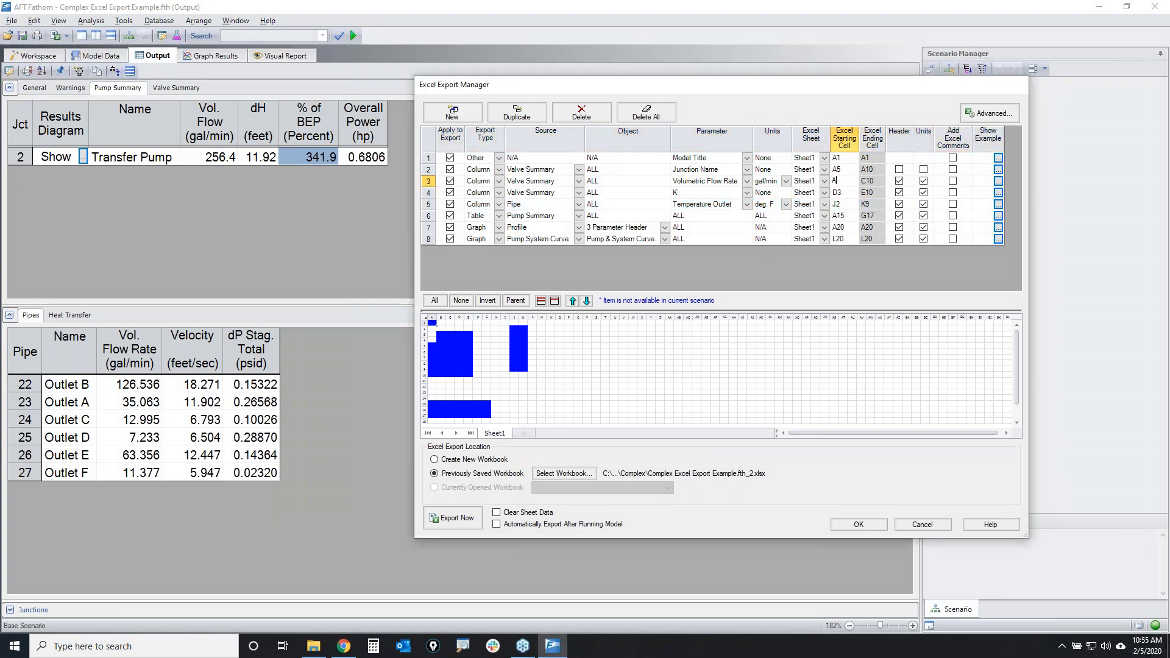
key("Tab")
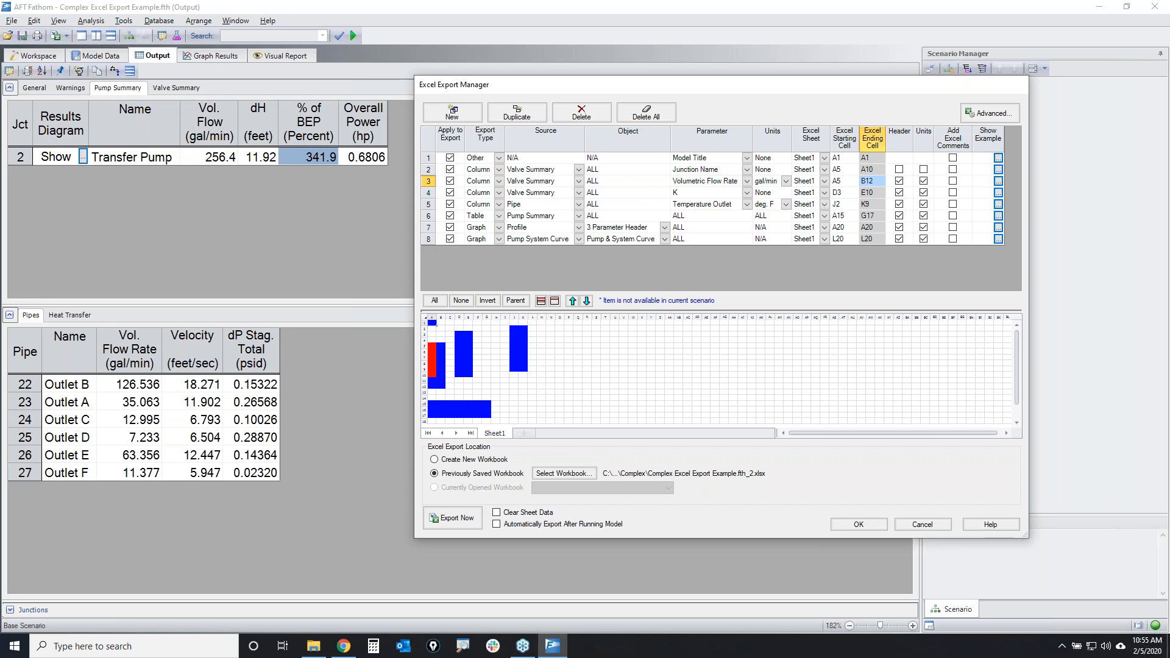
left_click(843, 182)
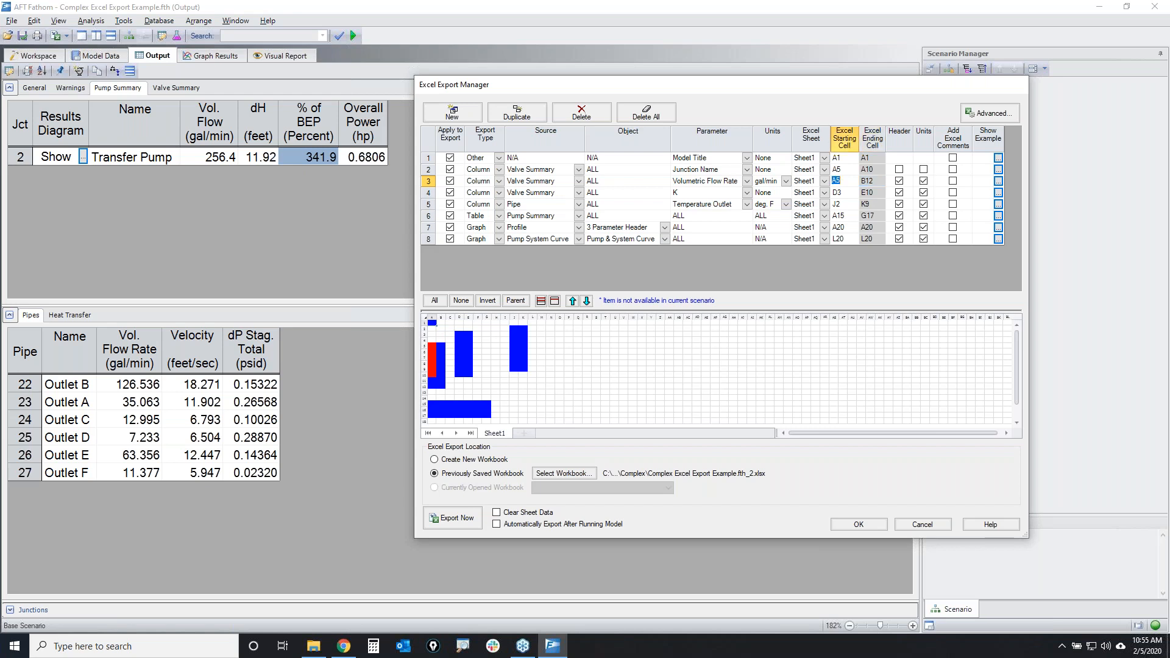
type("B3")
key("Tab")
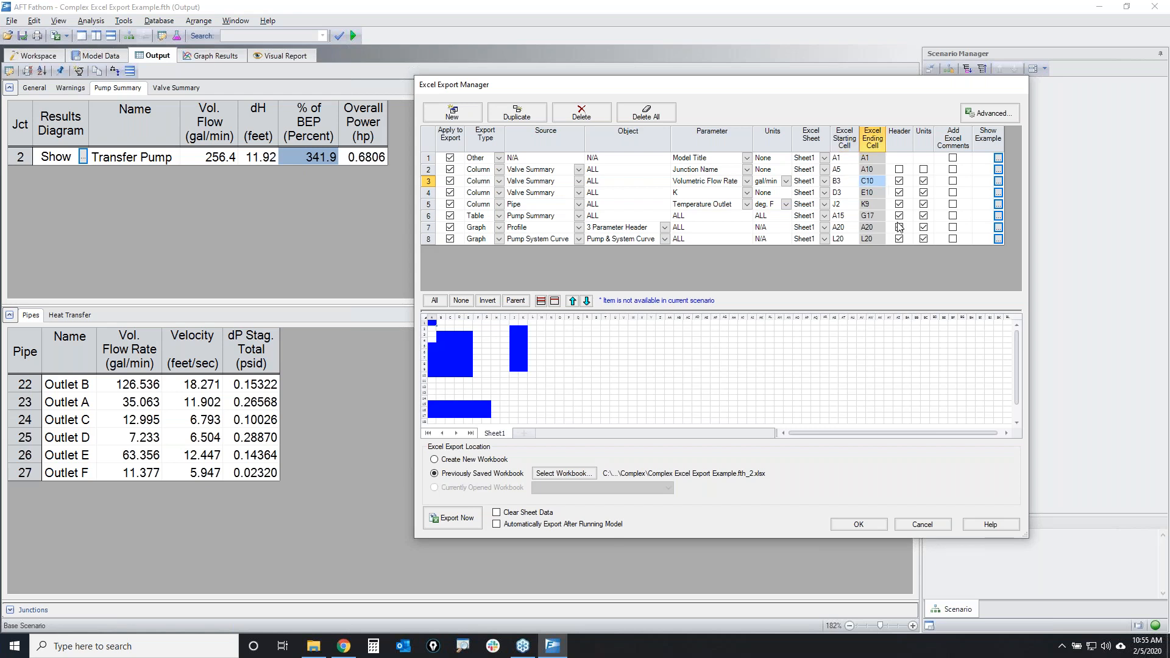
left_click(1146, 233)
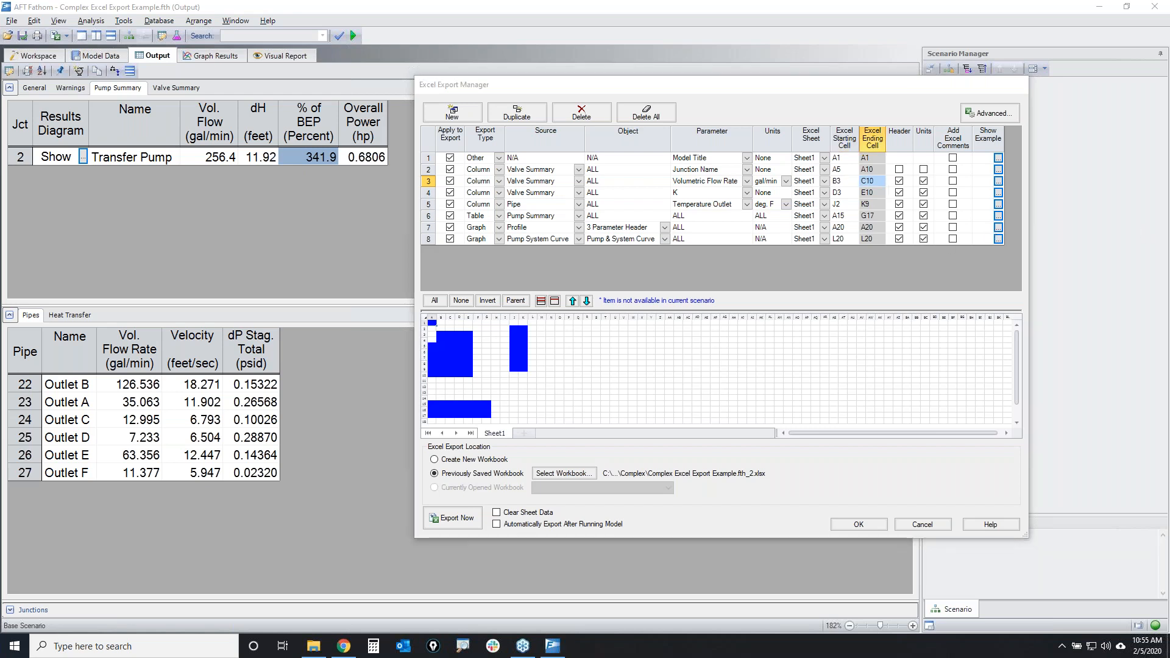
Review the Profile graph item's export type, source and object choices, and the object choices of the Pump System Curve item
left_click(425, 230)
left_click_drag(836, 93, 635, 94)
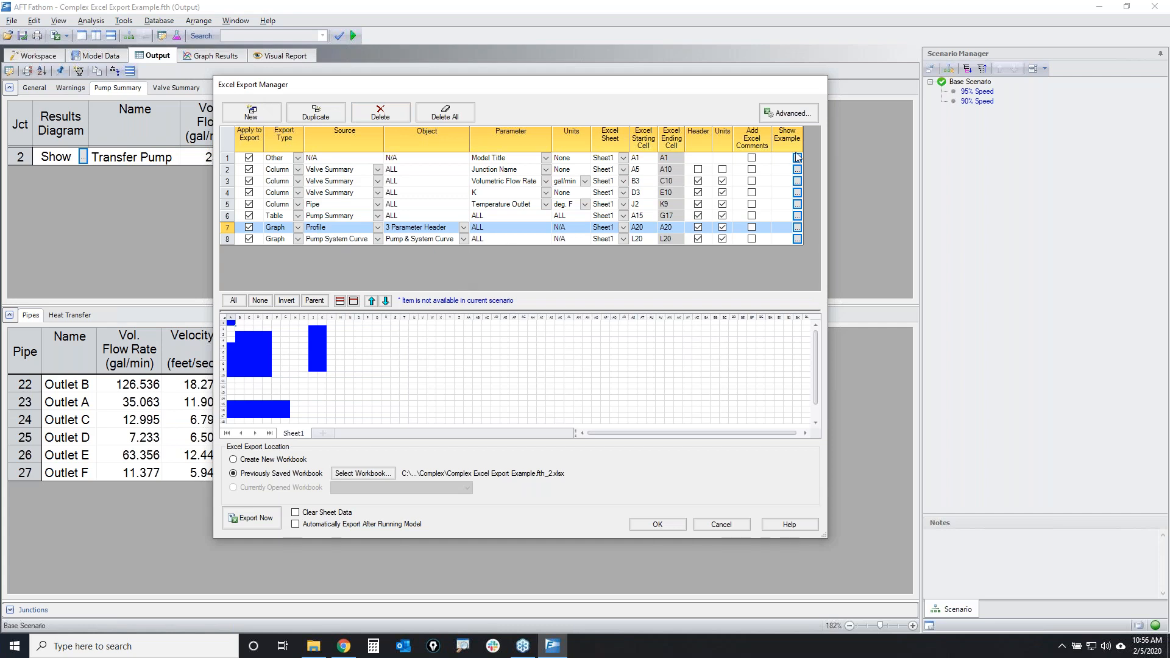
left_click(298, 228)
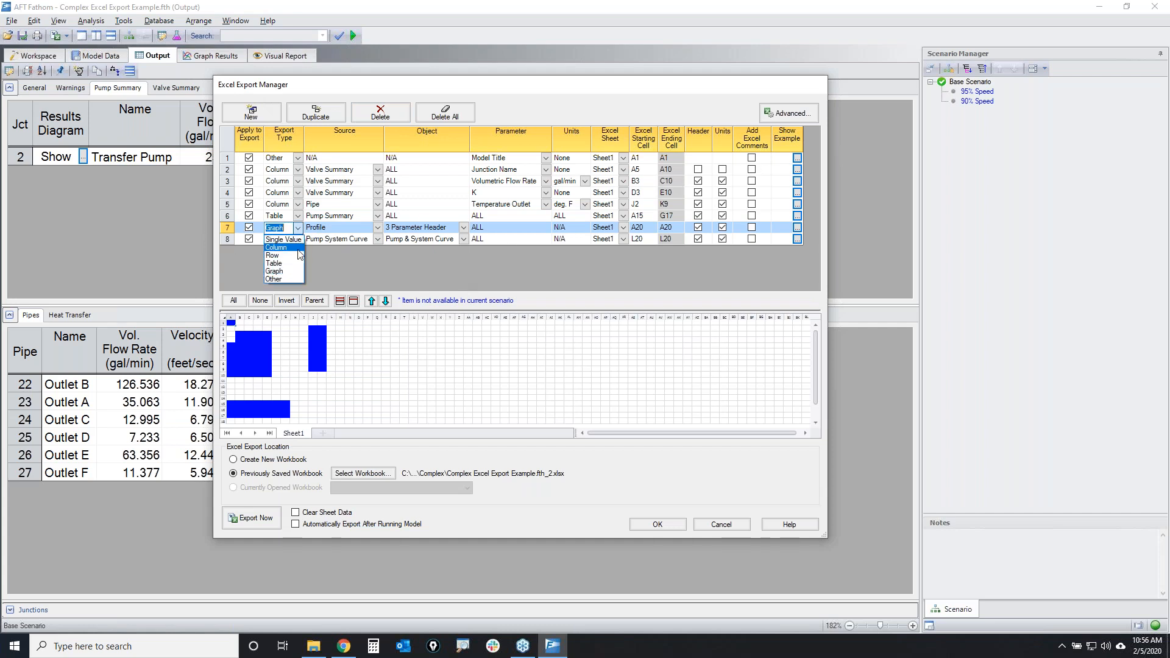
left_click(378, 229)
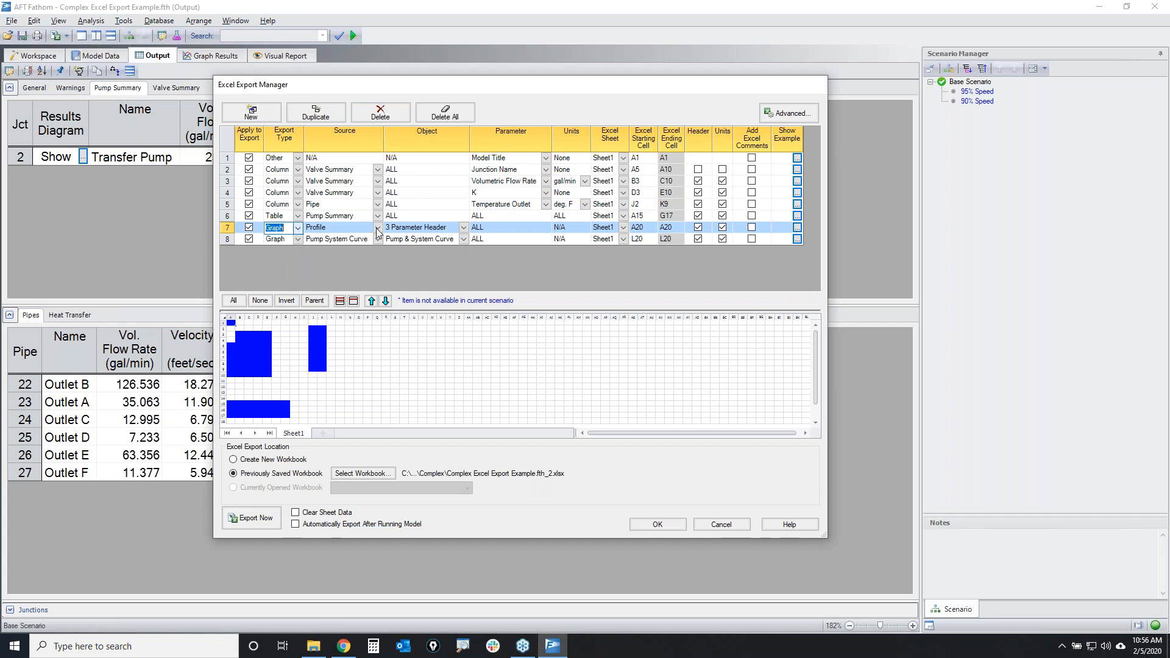
left_click(377, 228)
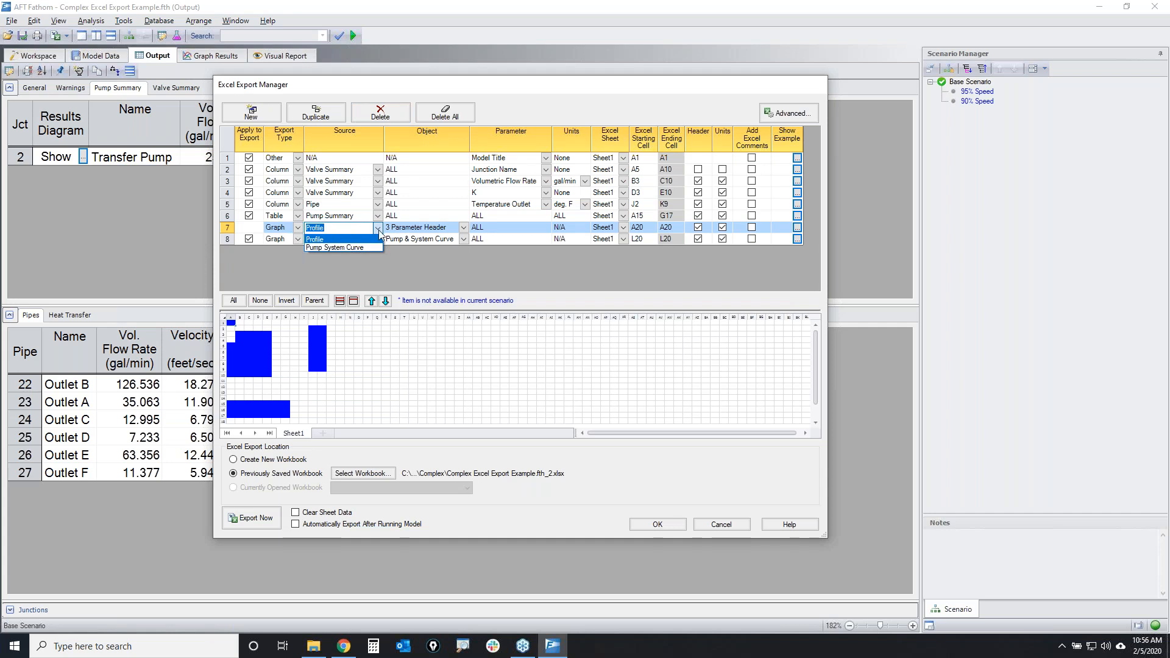
left_click(450, 250)
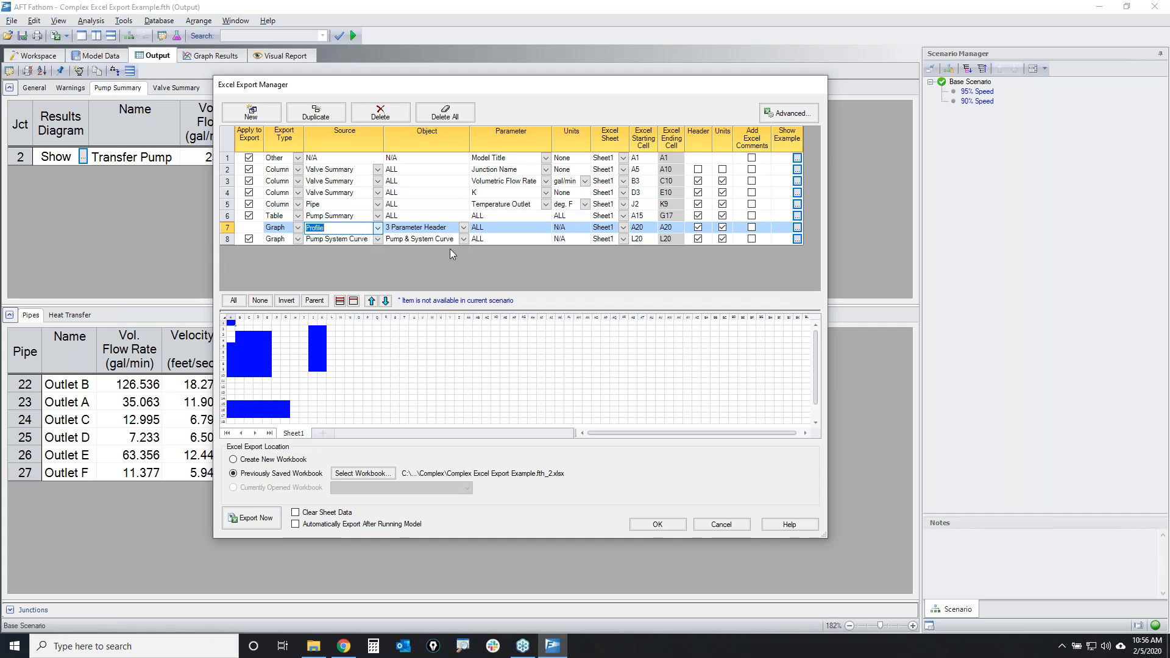
left_click(464, 228)
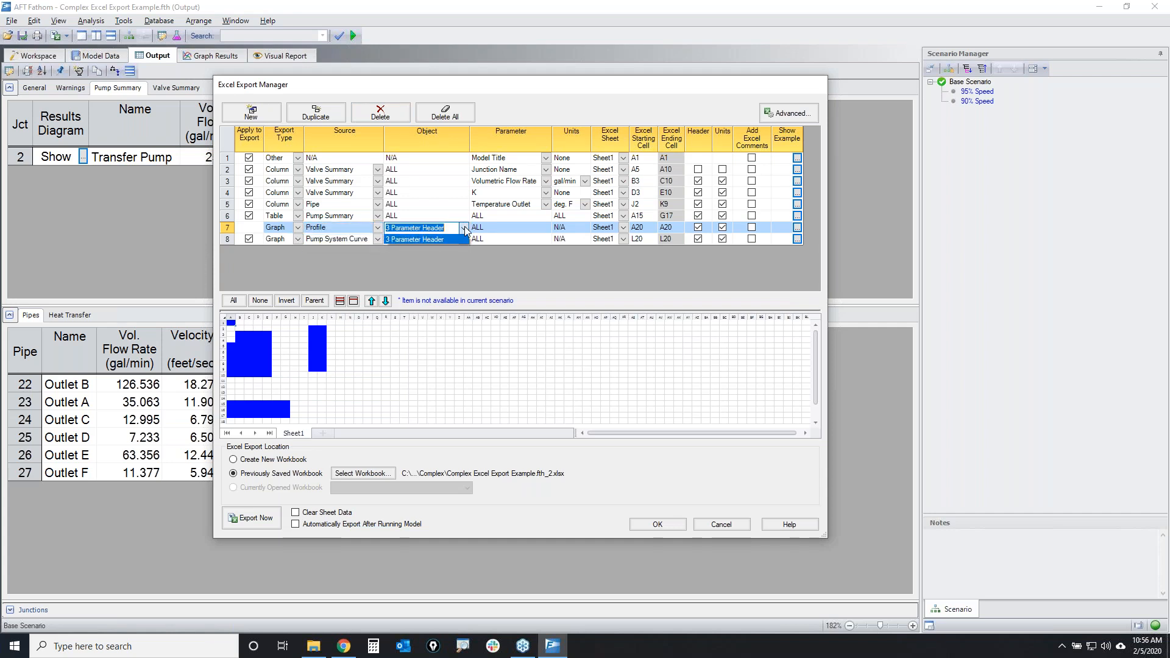
left_click(431, 240)
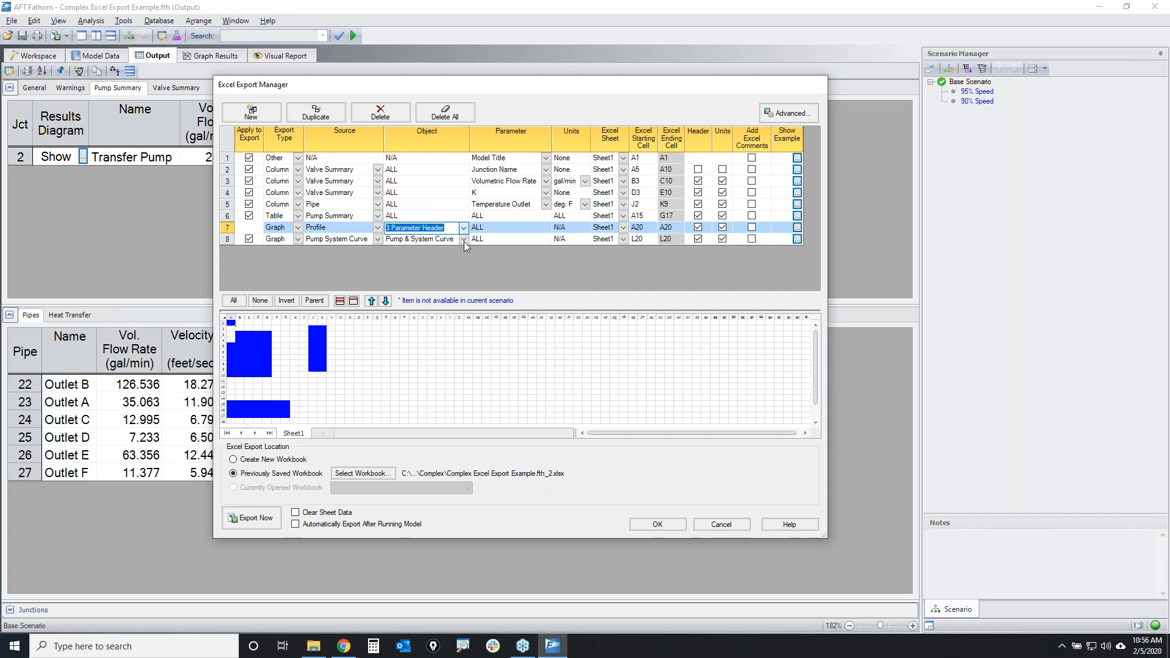
left_click(464, 242)
left_click(464, 242)
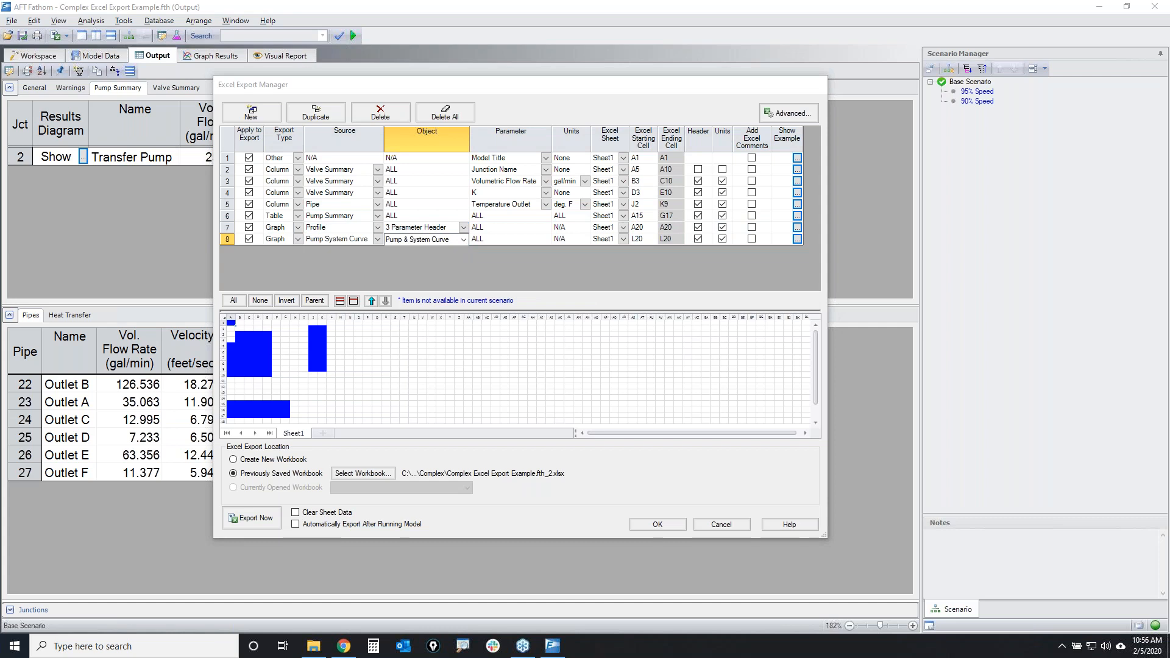
Compare the two graph items' starting and ending cells with the Pump Summary block in the sheet layout
mouse_move(213, 397)
left_mouse_down()
mouse_move(329, 427)
mouse_move(268, 387)
left_mouse_up()
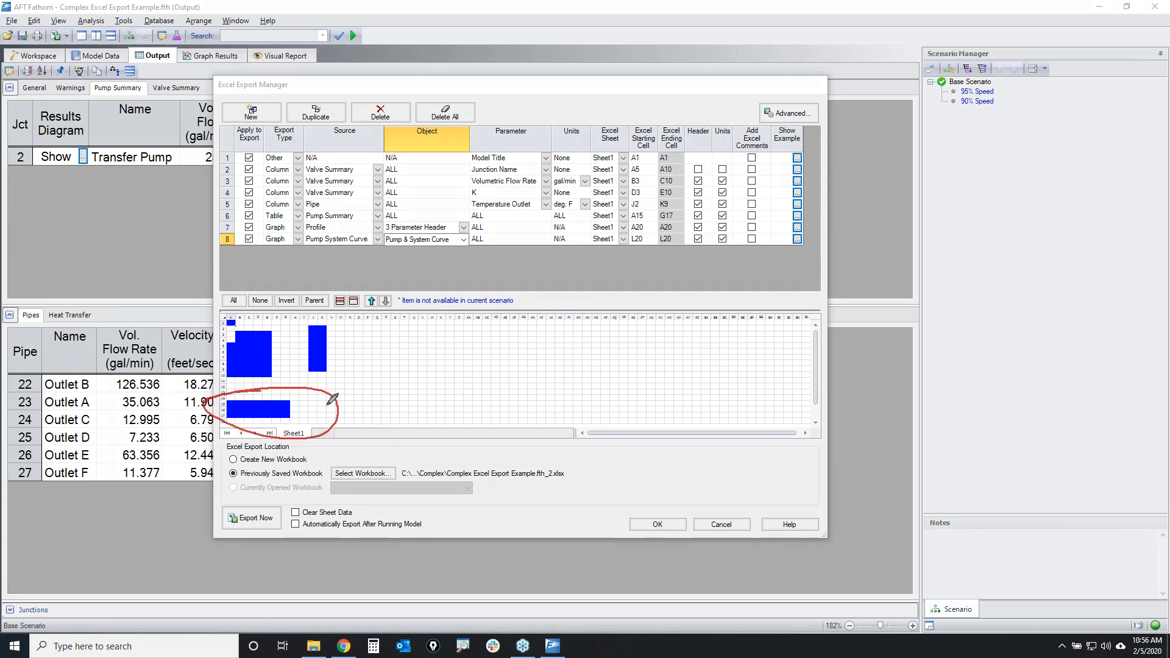
mouse_move(247, 224)
left_mouse_down()
mouse_move(478, 251)
mouse_move(293, 223)
left_mouse_up()
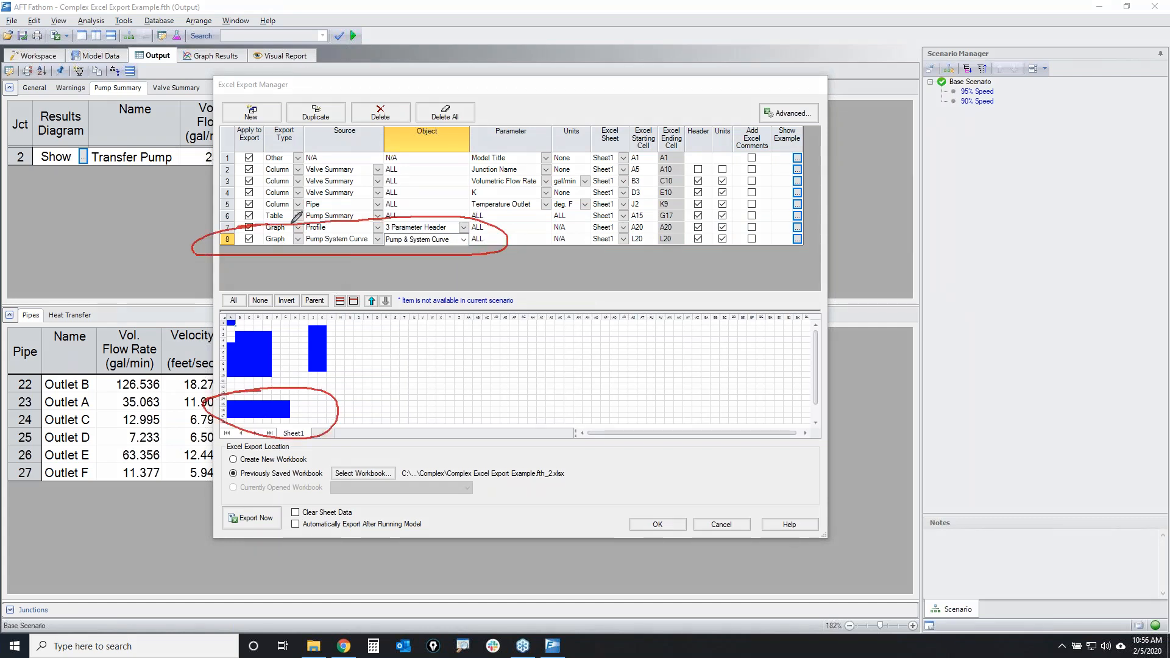
mouse_move(640, 223)
left_mouse_down()
mouse_move(657, 249)
mouse_move(638, 221)
left_mouse_up()
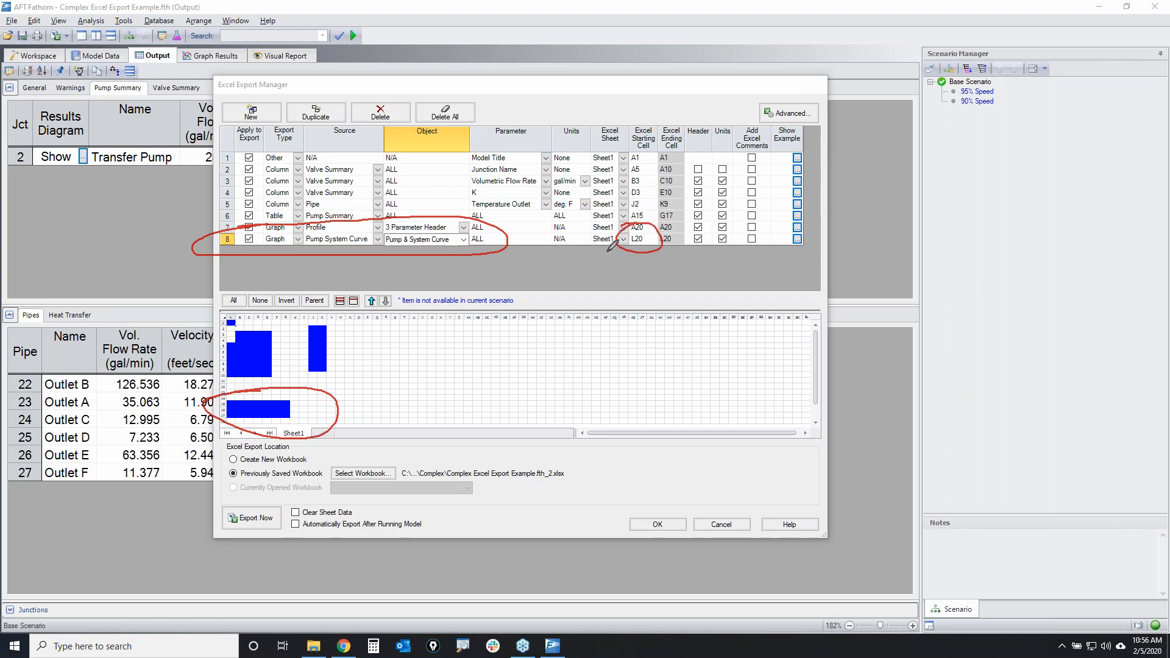
mouse_move(668, 225)
left_mouse_down()
mouse_move(661, 232)
mouse_move(691, 242)
mouse_move(682, 223)
left_mouse_up()
key("e")
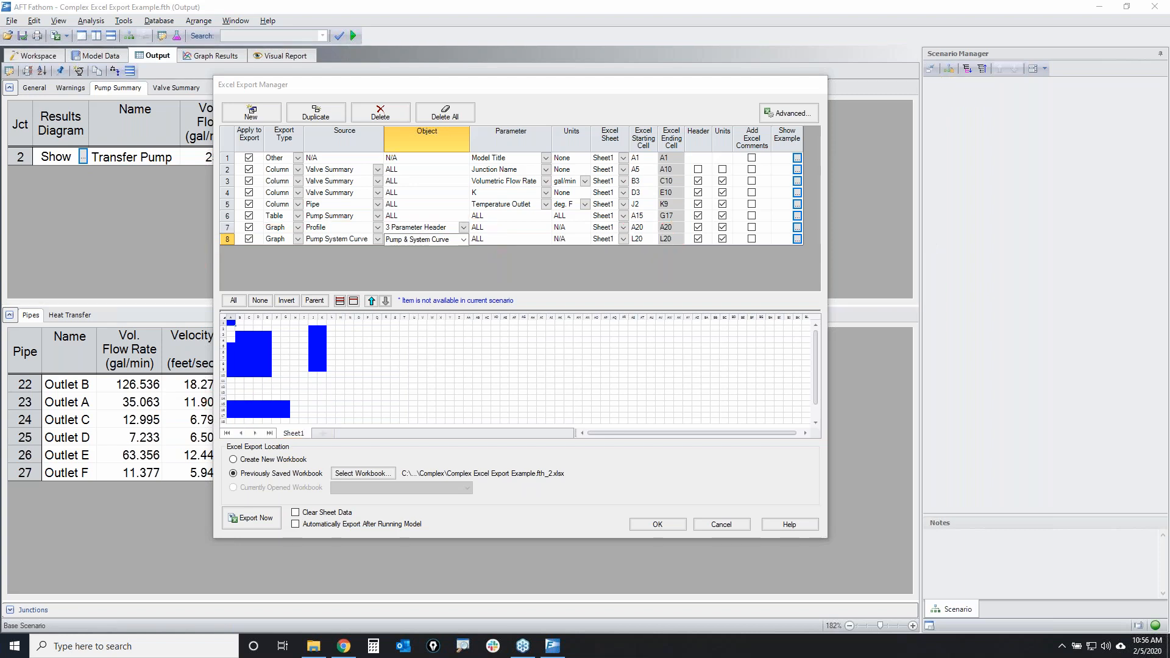
Examine the Profile graph item's starting cell against the Pump Summary block in the sheet layout
left_click_drag(630, 230, 660, 227)
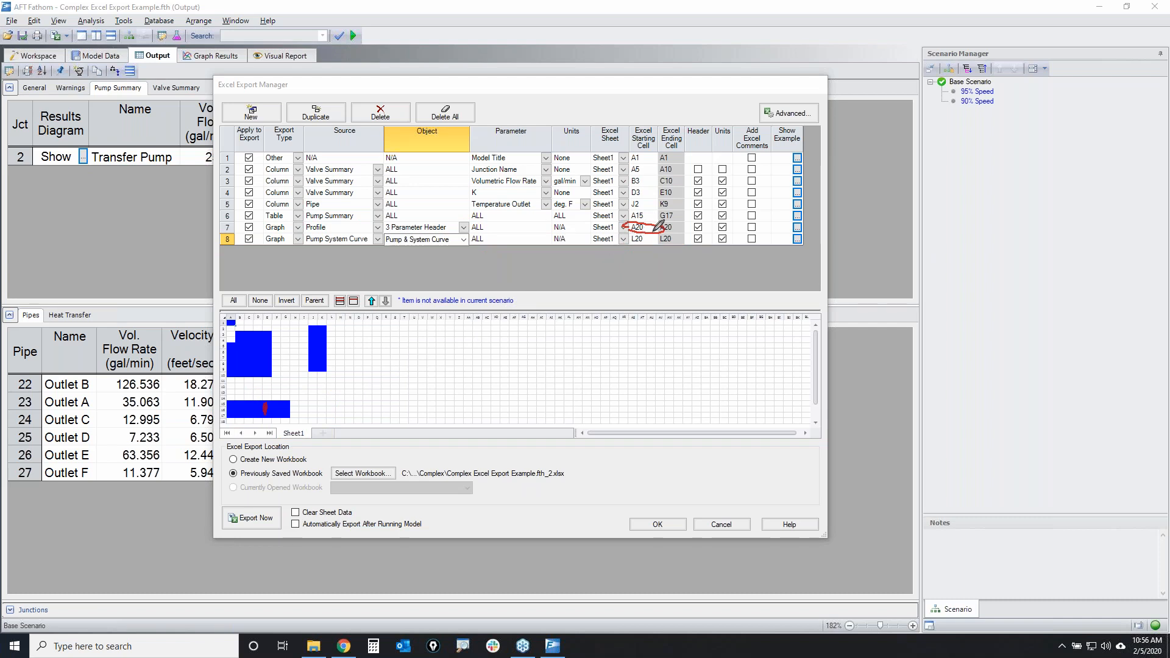
mouse_move(648, 235)
left_mouse_down()
mouse_move(627, 245)
mouse_move(649, 234)
left_mouse_up()
key("Escape")
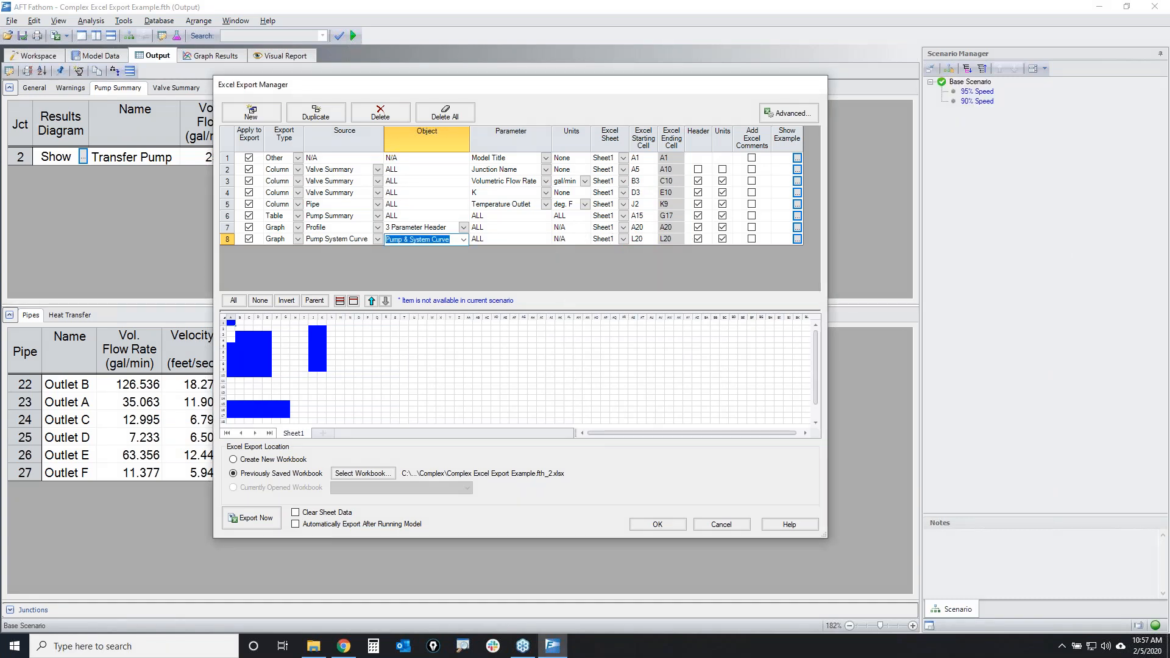
Review the Apply to Export selections, sheet layout and export location, and close the Excel Export Manager without saving
mouse_move(265, 159)
left_mouse_down()
mouse_move(247, 151)
mouse_move(267, 241)
mouse_move(263, 156)
left_mouse_up()
mouse_move(348, 329)
left_mouse_down()
mouse_move(192, 390)
mouse_move(320, 349)
left_mouse_up()
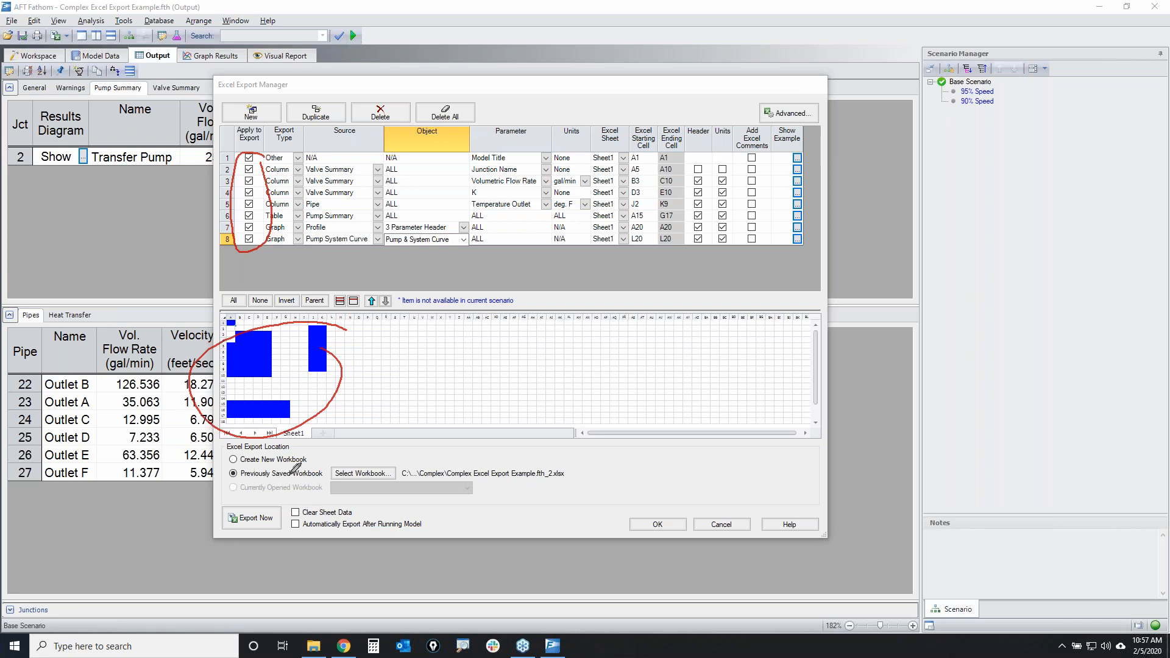
mouse_move(237, 467)
left_mouse_down()
mouse_move(272, 467)
mouse_move(231, 454)
mouse_move(268, 470)
mouse_move(341, 471)
mouse_move(238, 469)
mouse_move(277, 482)
mouse_move(356, 479)
mouse_move(298, 466)
left_mouse_up()
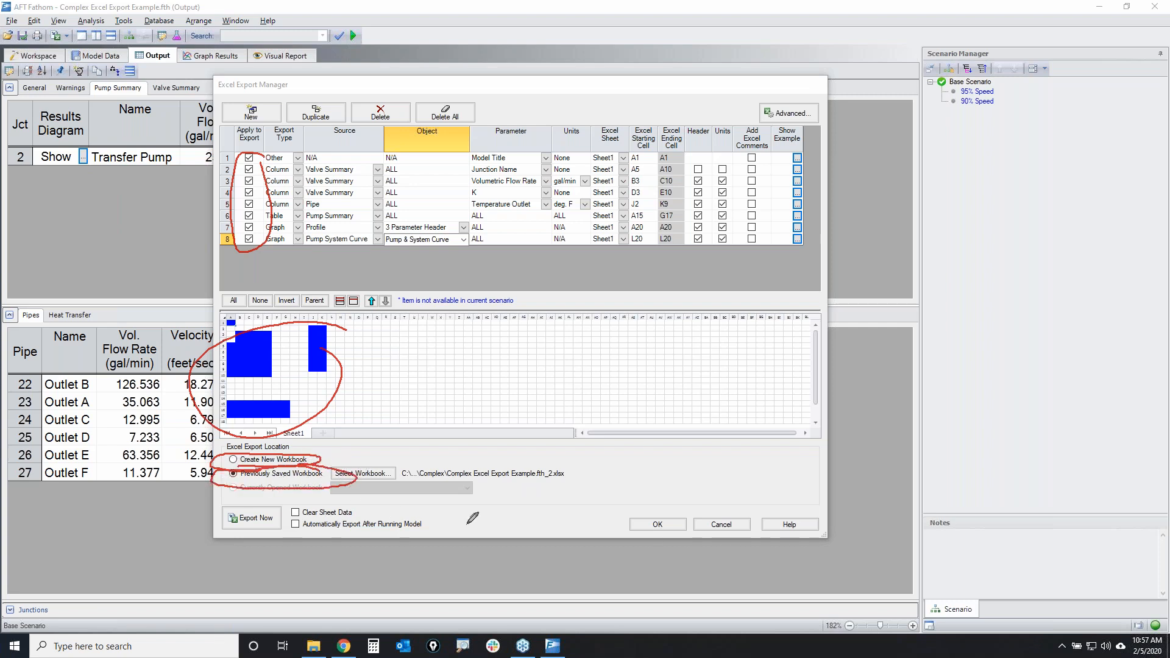
mouse_move(561, 465)
left_mouse_down()
mouse_move(407, 456)
mouse_move(528, 466)
left_mouse_up()
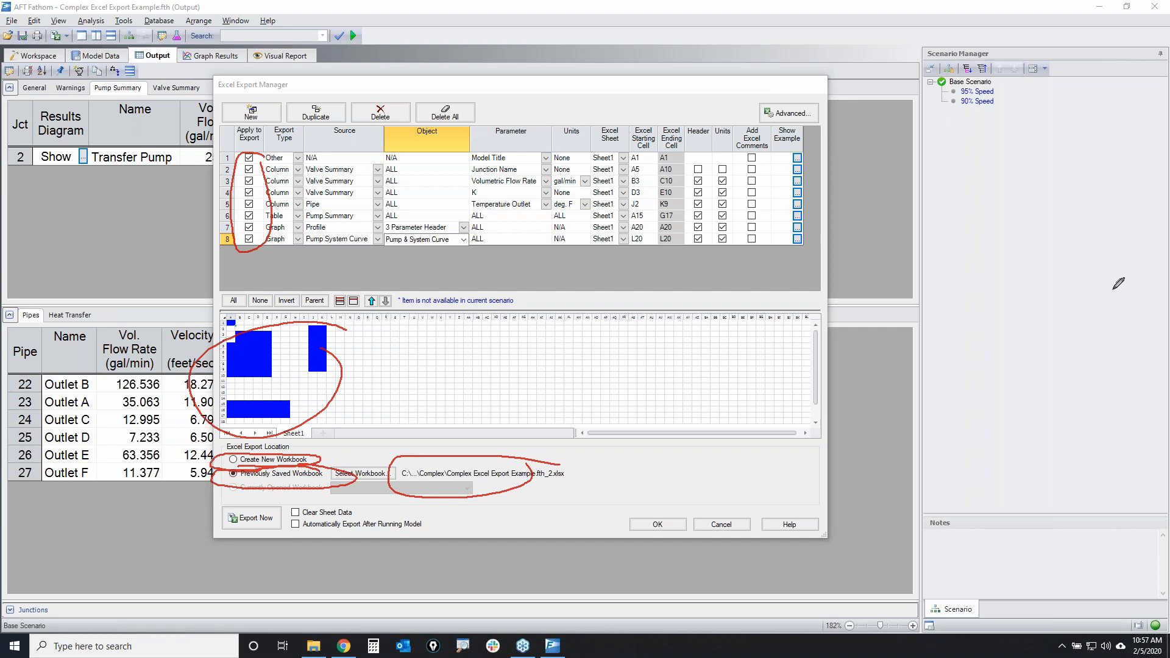
key("e")
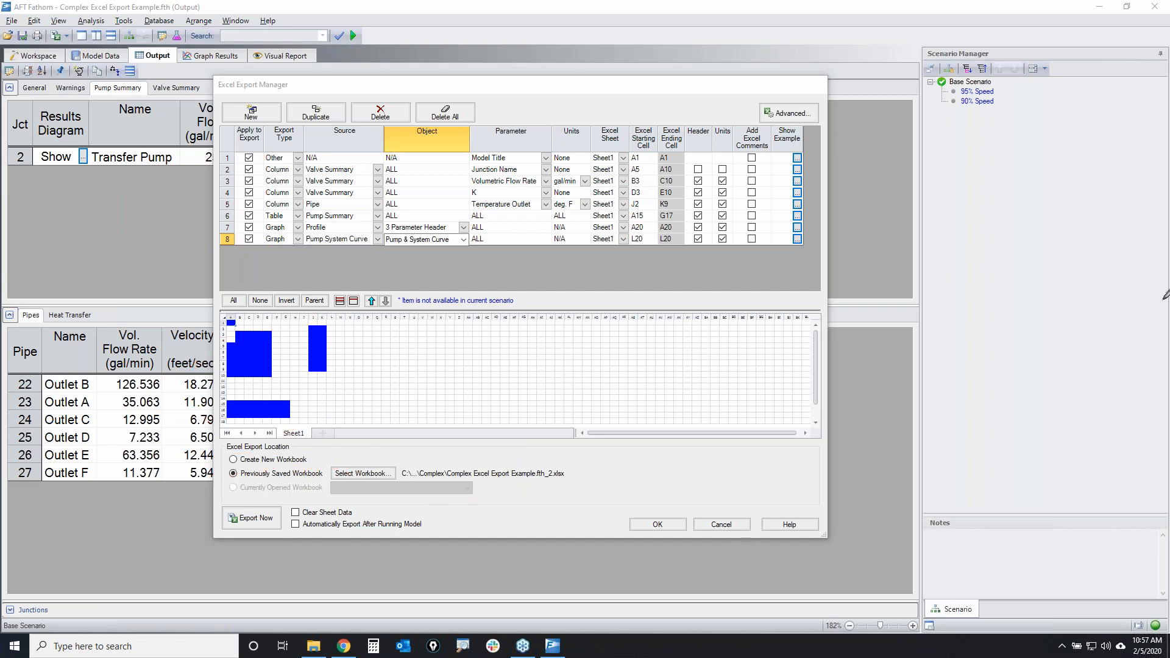
left_click(735, 522)
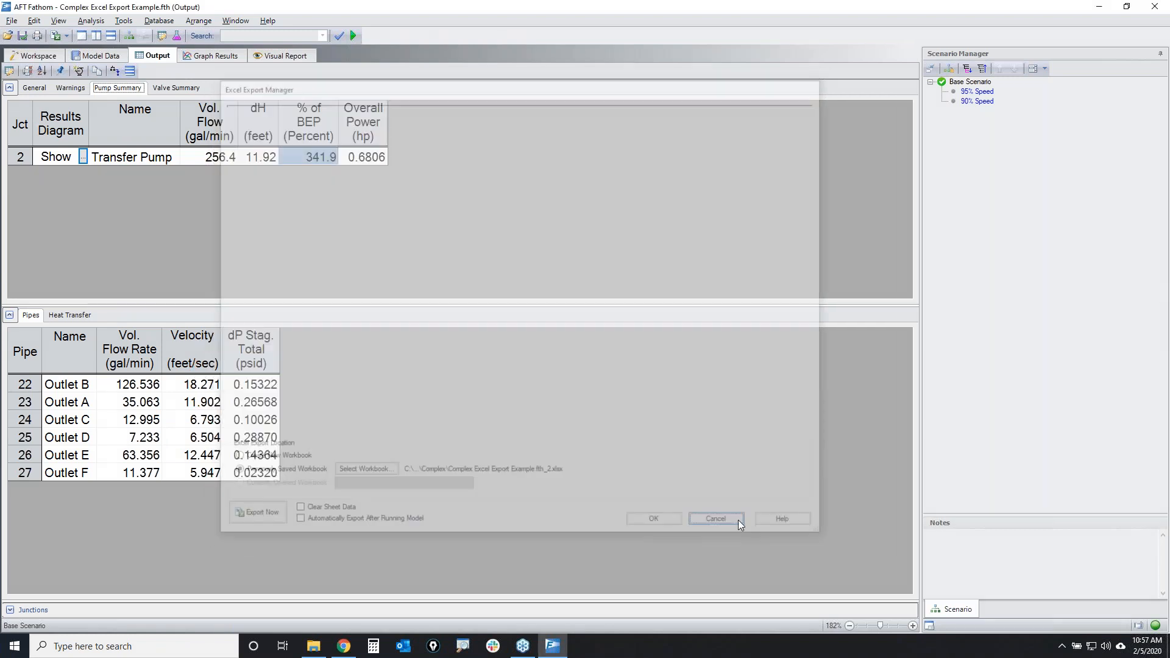
Open the Batch Run setup from the Workspace and review its scenario selection without changing it
left_click(31, 56)
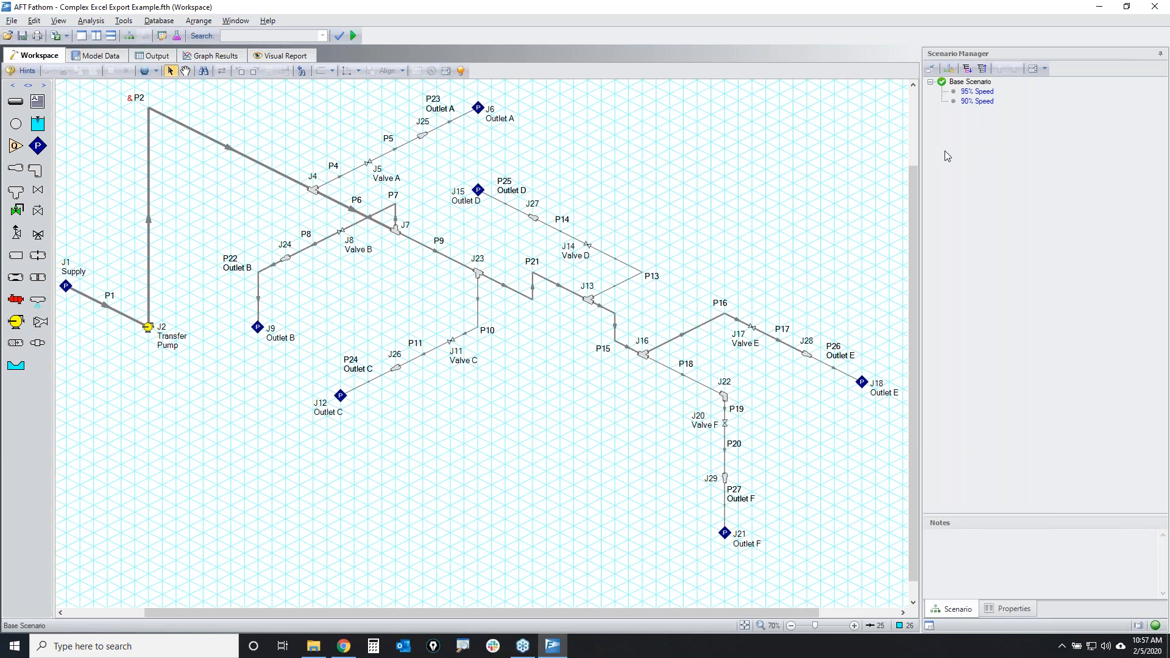
left_click(13, 21)
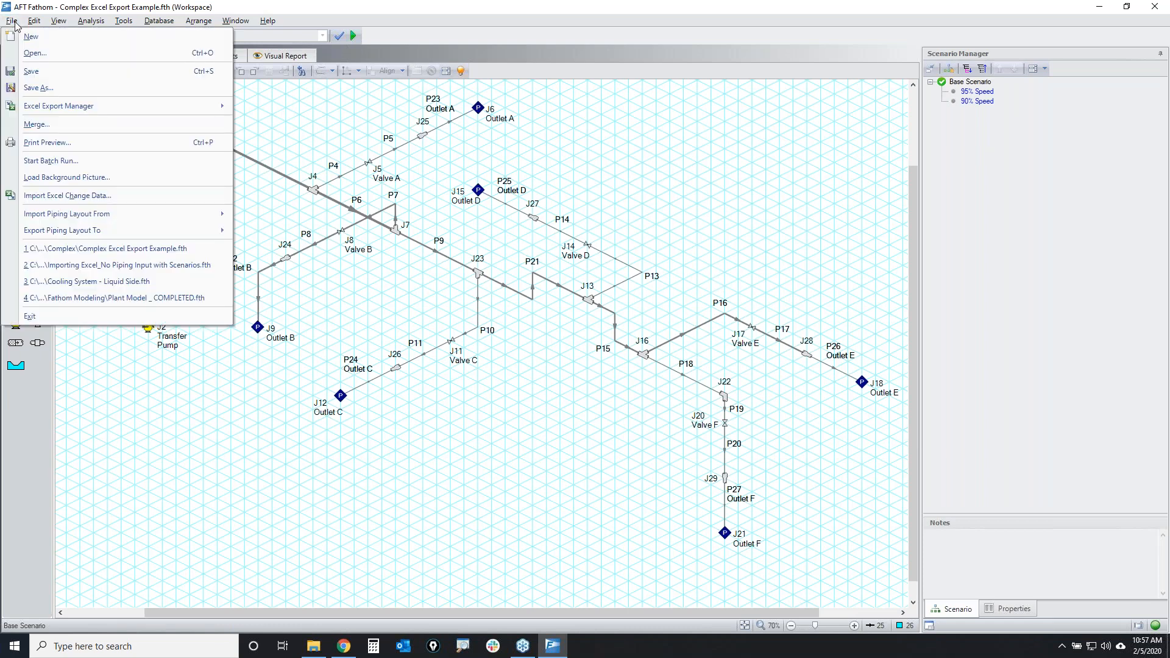
left_click(66, 166)
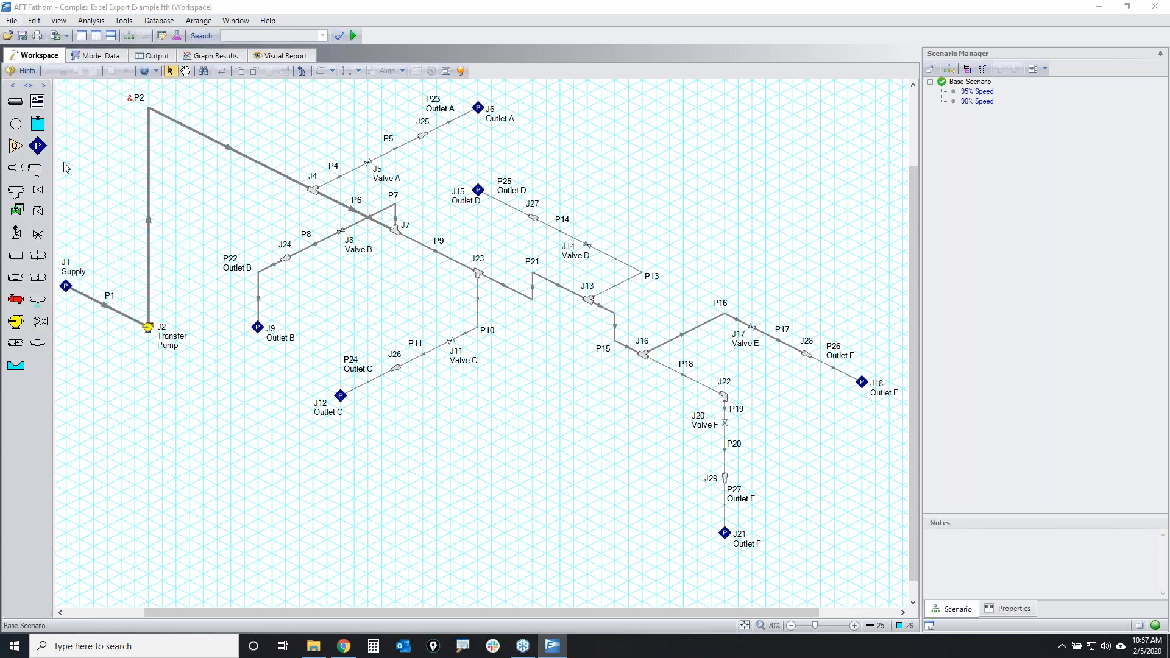
left_click(189, 219)
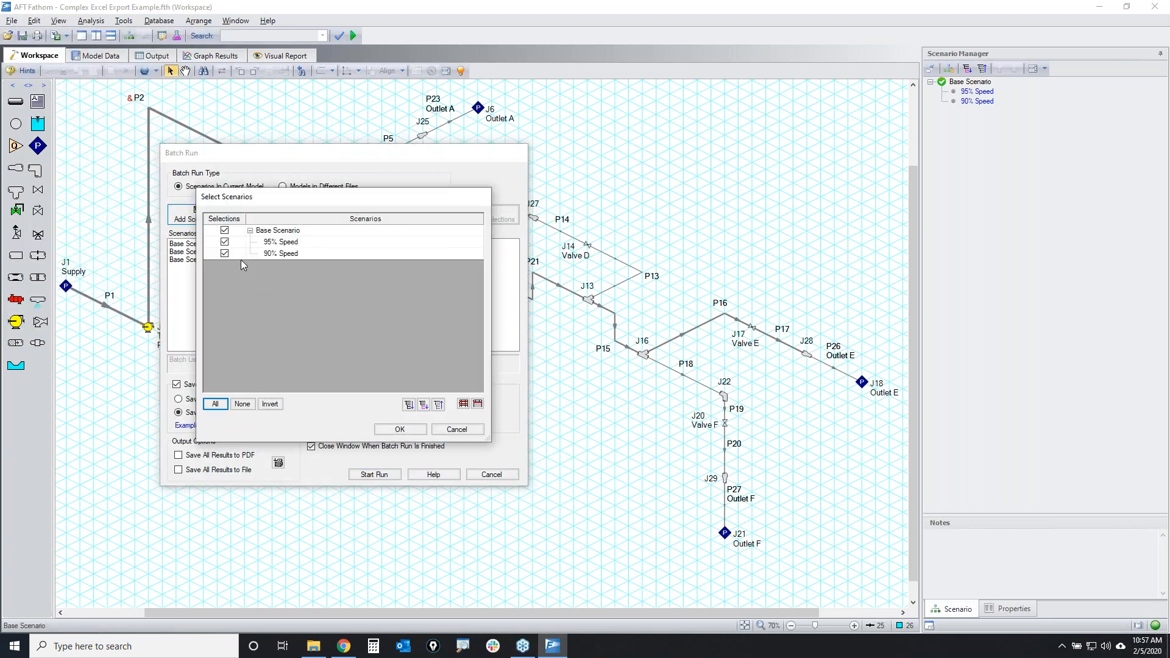
left_click(457, 430)
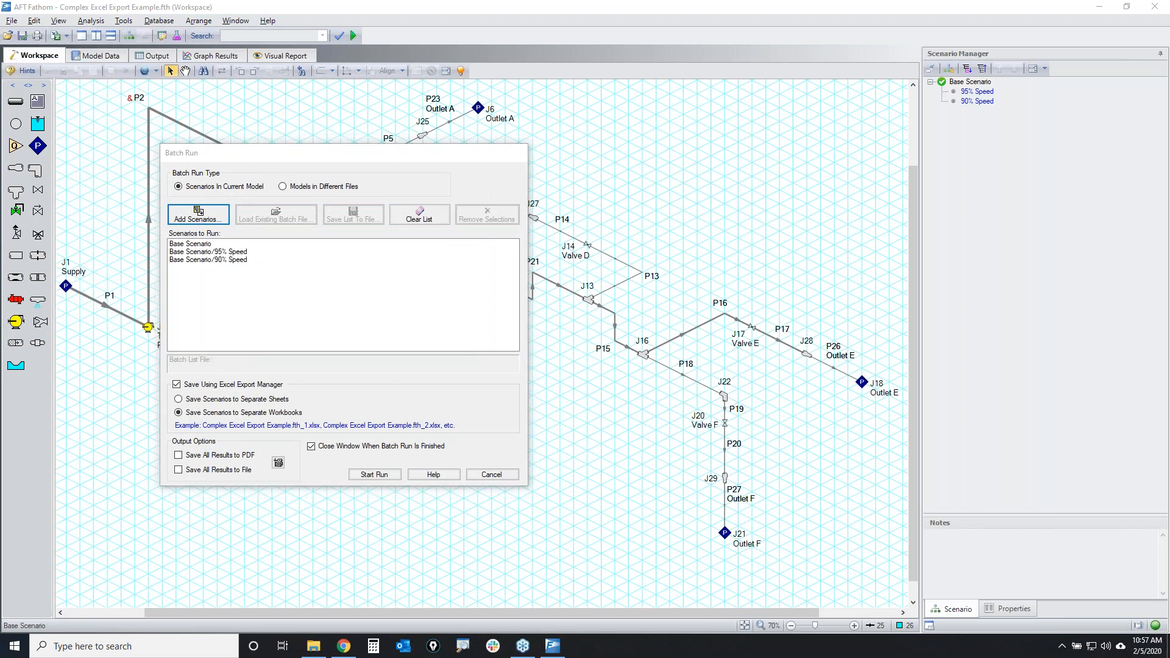
Examine the batch run's Excel Export Manager options, including separate sheets or workbooks and example file names, against the model's scenarios
mouse_move(176, 370)
left_mouse_down()
mouse_move(272, 434)
mouse_move(248, 367)
mouse_move(298, 374)
left_mouse_up()
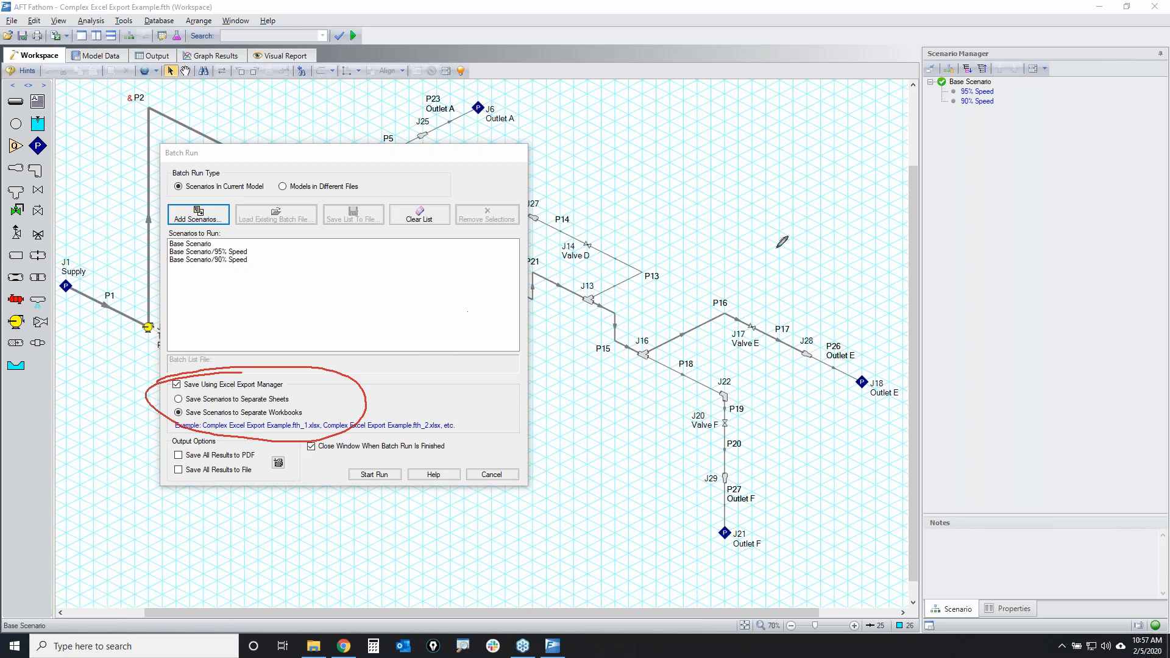
mouse_move(1041, 72)
left_mouse_down()
mouse_move(913, 103)
mouse_move(1055, 112)
mouse_move(1026, 71)
left_mouse_up()
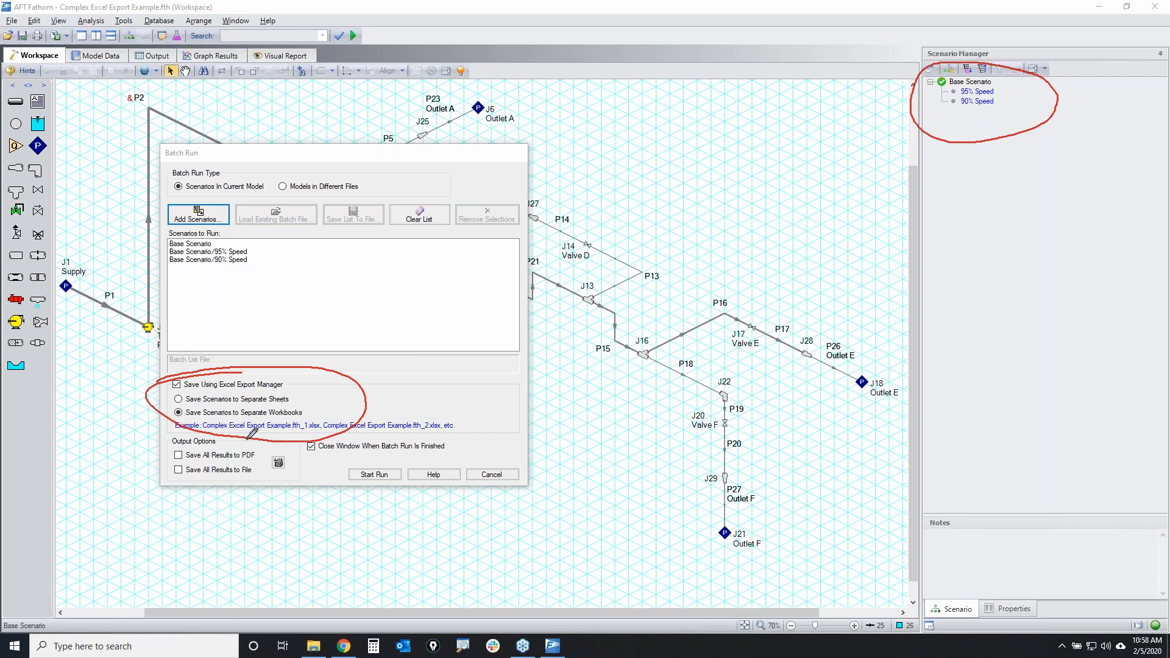
mouse_move(160, 401)
left_mouse_down()
mouse_move(317, 409)
mouse_move(274, 419)
mouse_move(152, 410)
mouse_move(312, 408)
mouse_move(165, 409)
mouse_move(250, 414)
mouse_move(269, 399)
left_mouse_up()
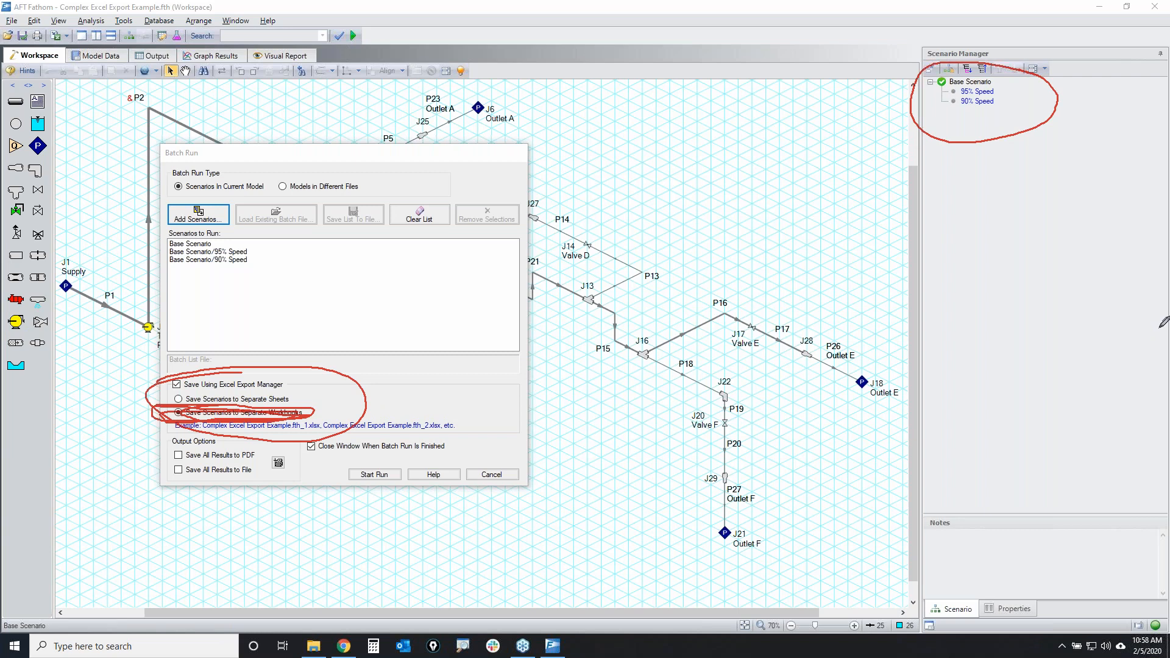
left_click(1160, 327)
mouse_move(202, 424)
left_mouse_down()
mouse_move(463, 423)
mouse_move(210, 430)
mouse_move(271, 422)
left_mouse_up()
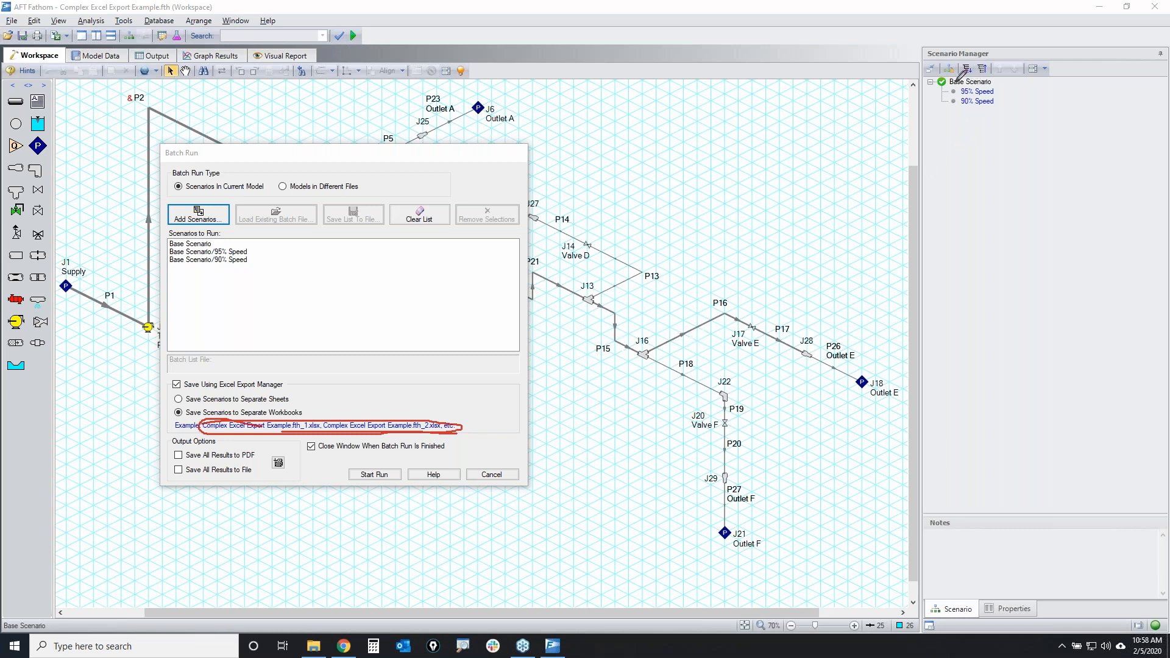
mouse_move(1003, 74)
left_mouse_down()
mouse_move(978, 86)
mouse_move(1000, 83)
left_mouse_up()
key("Escape")
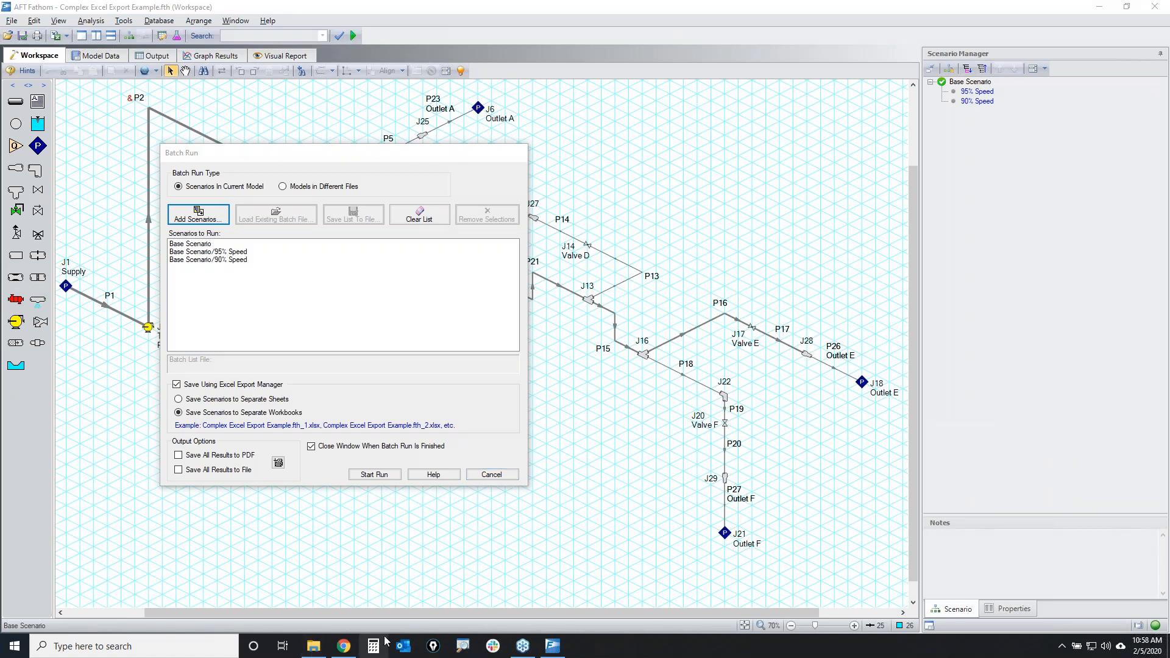
Switch to File Explorer and examine the numbered scenario workbooks in the Complex folder
left_click(314, 646)
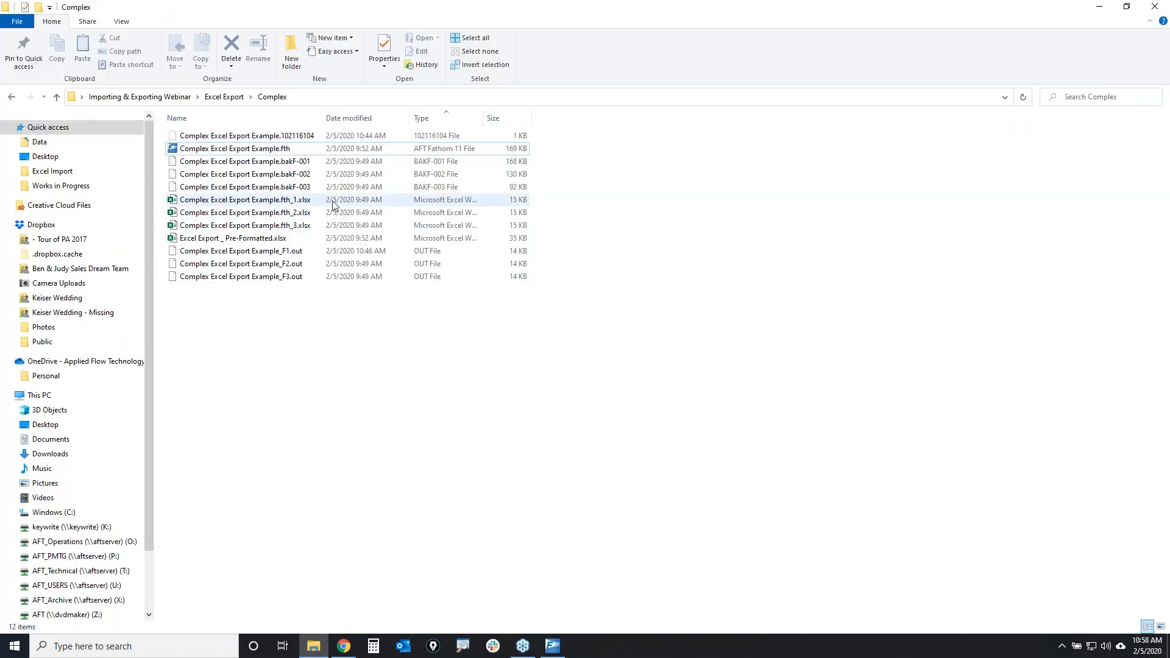
double_click(326, 118)
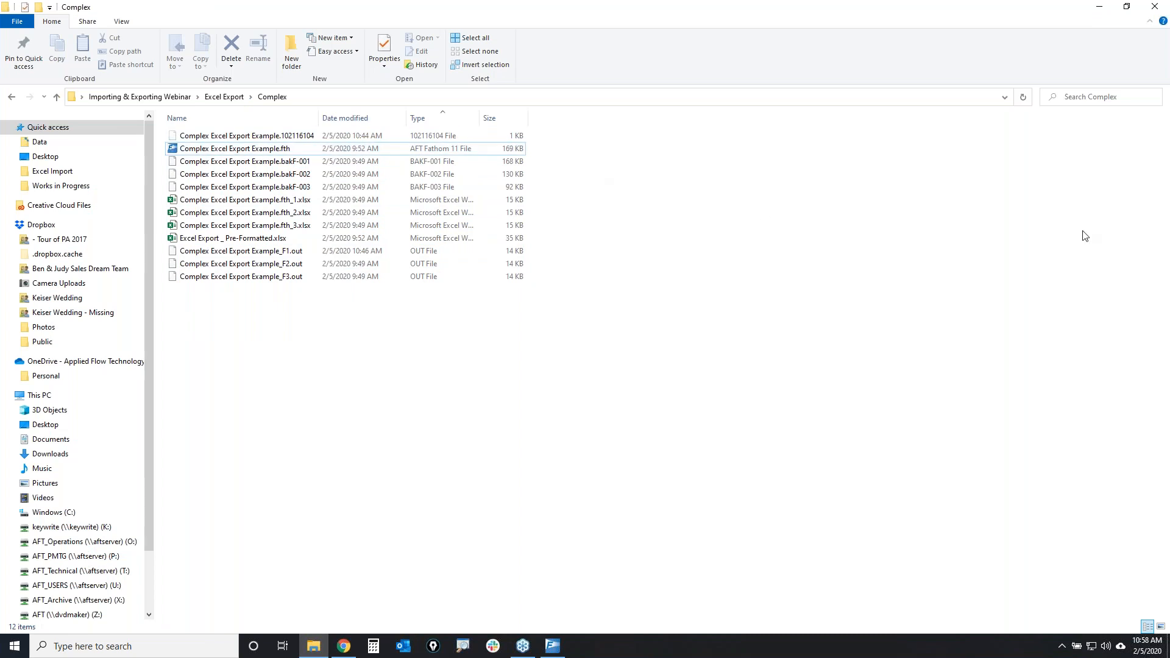
mouse_move(318, 196)
left_mouse_down()
mouse_move(139, 204)
mouse_move(187, 233)
mouse_move(288, 229)
mouse_move(317, 196)
left_mouse_up()
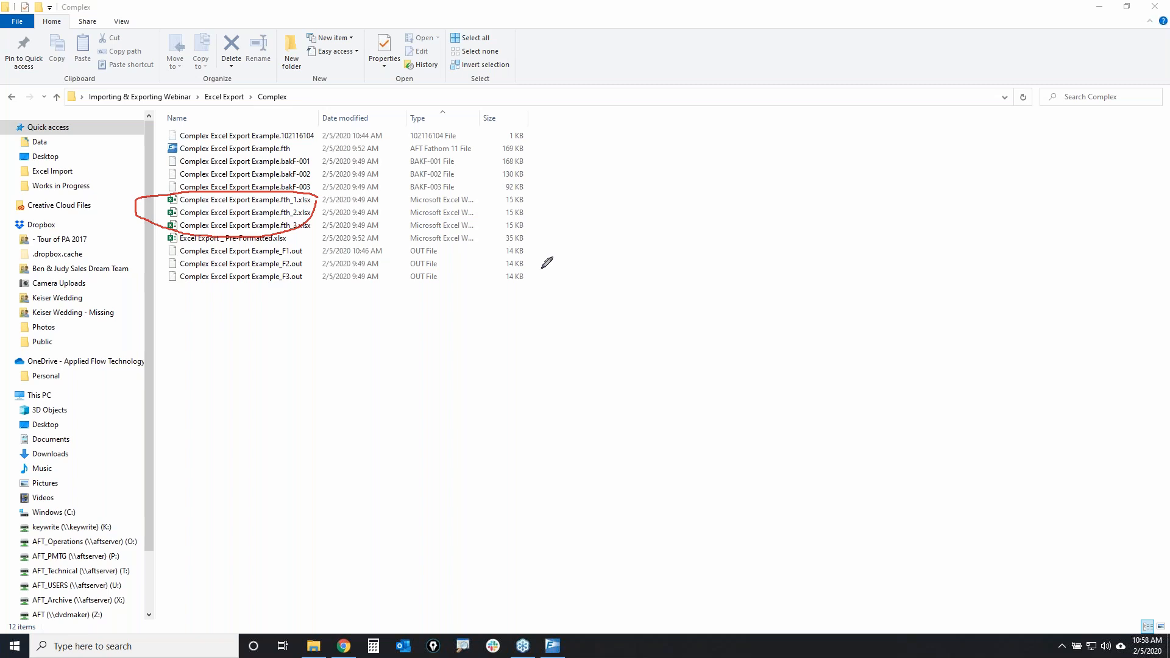
key("Escape")
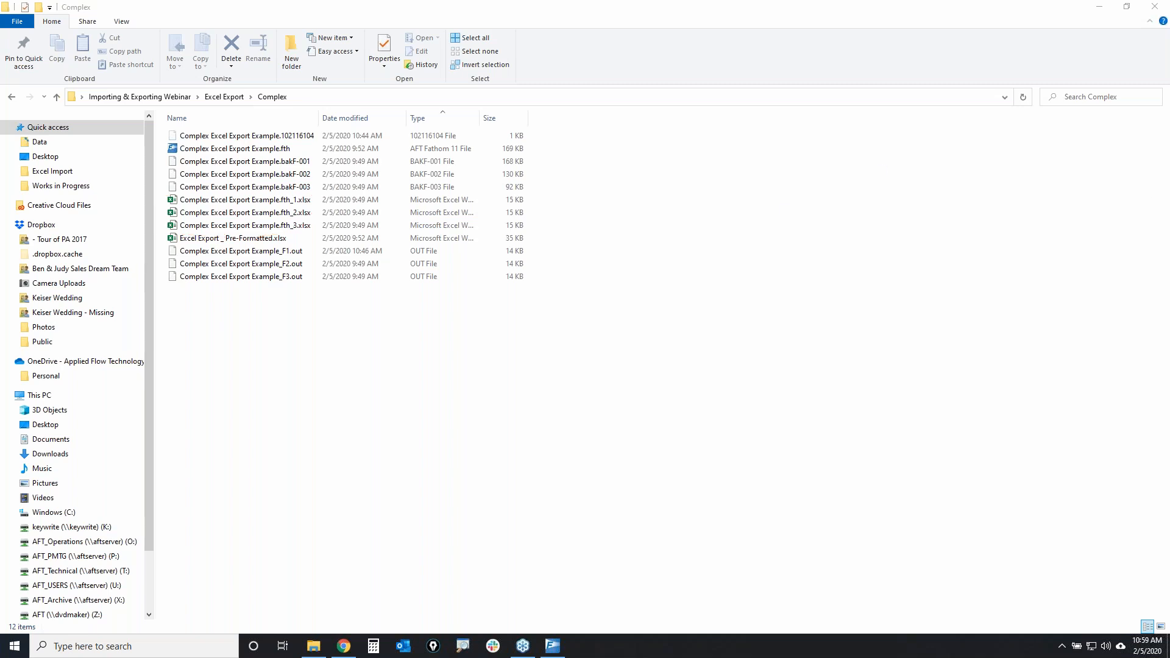
Open the Excel Export _ Pre-Formatted.xlsx workbook in Excel and update its external links
left_click(250, 241)
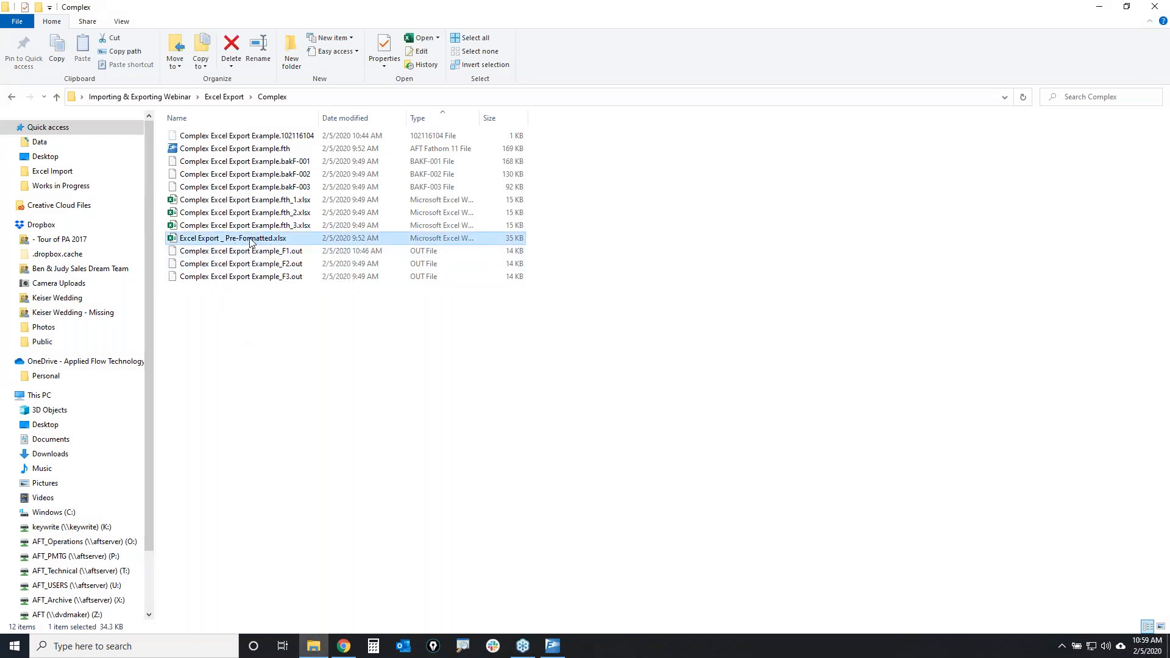
double_click(250, 241)
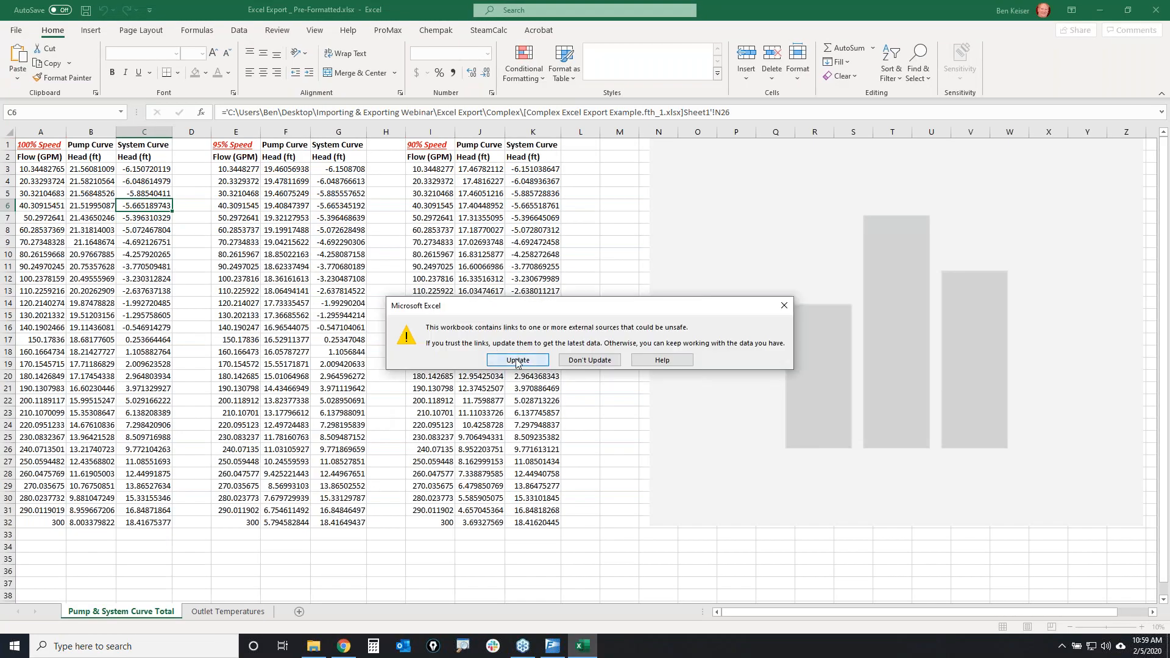
left_click(518, 362)
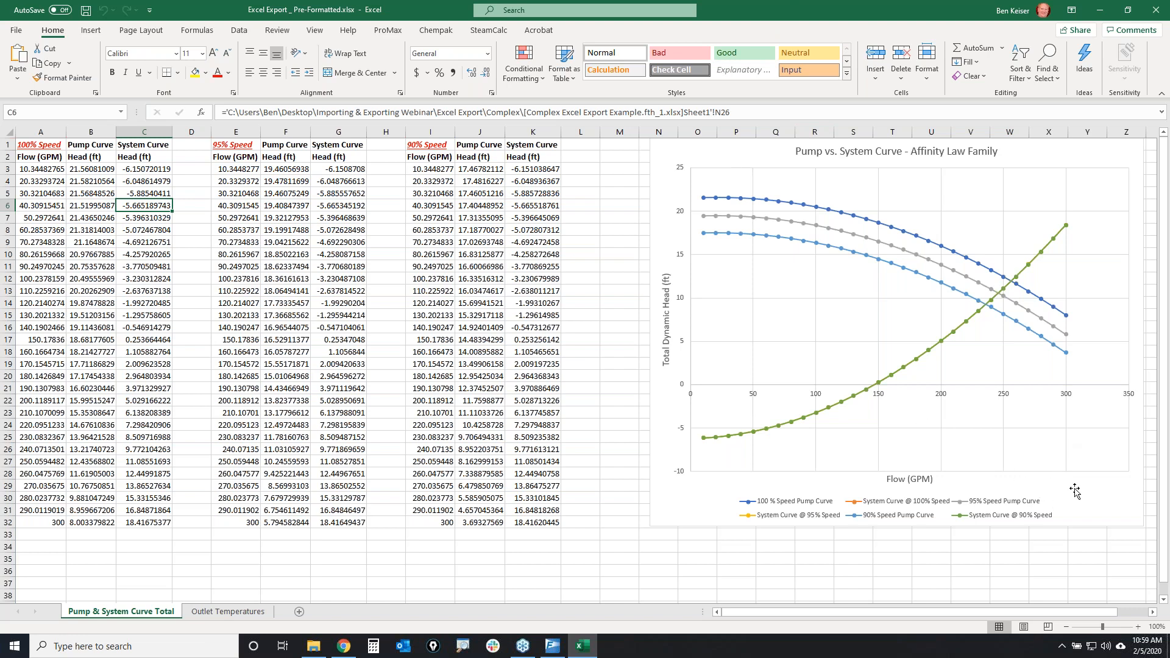
Examine the 100%, 95% and 90% Speed columns, the Pump vs. System Curve chart and the Outlet Temperatures sheet name
mouse_move(32, 160)
left_mouse_down()
mouse_move(519, 113)
mouse_move(248, 101)
left_mouse_up()
left_click_drag(648, 177, 1131, 297)
left_click_drag(1132, 371, 770, 192)
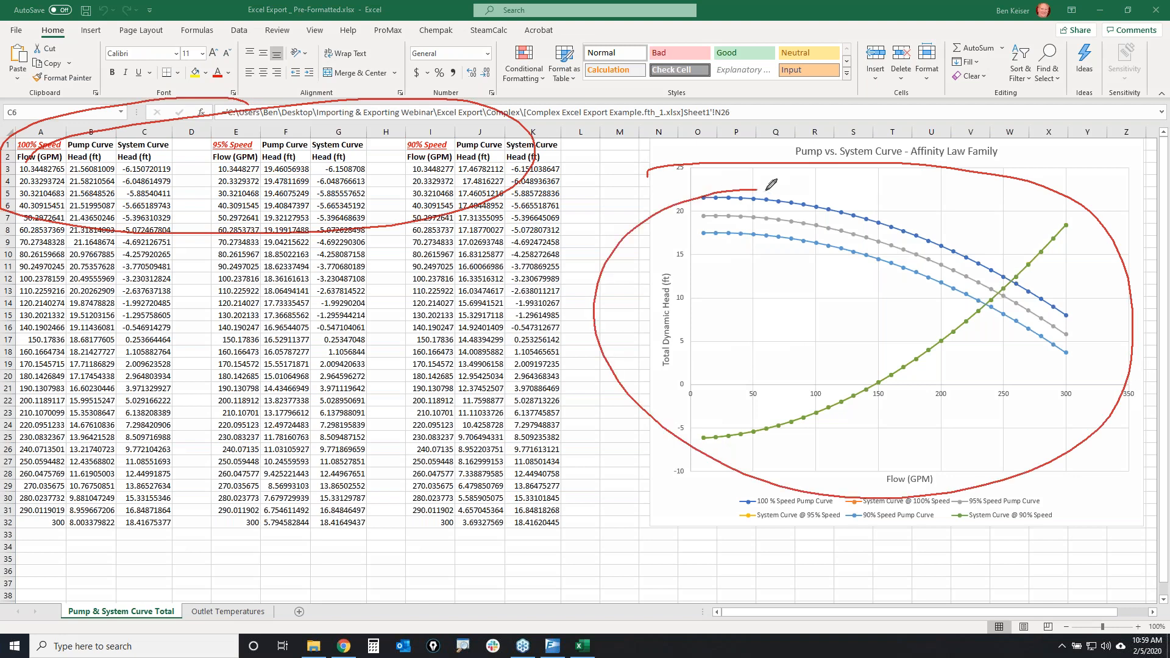
mouse_move(182, 602)
left_mouse_down()
mouse_move(215, 604)
mouse_move(274, 569)
left_mouse_up()
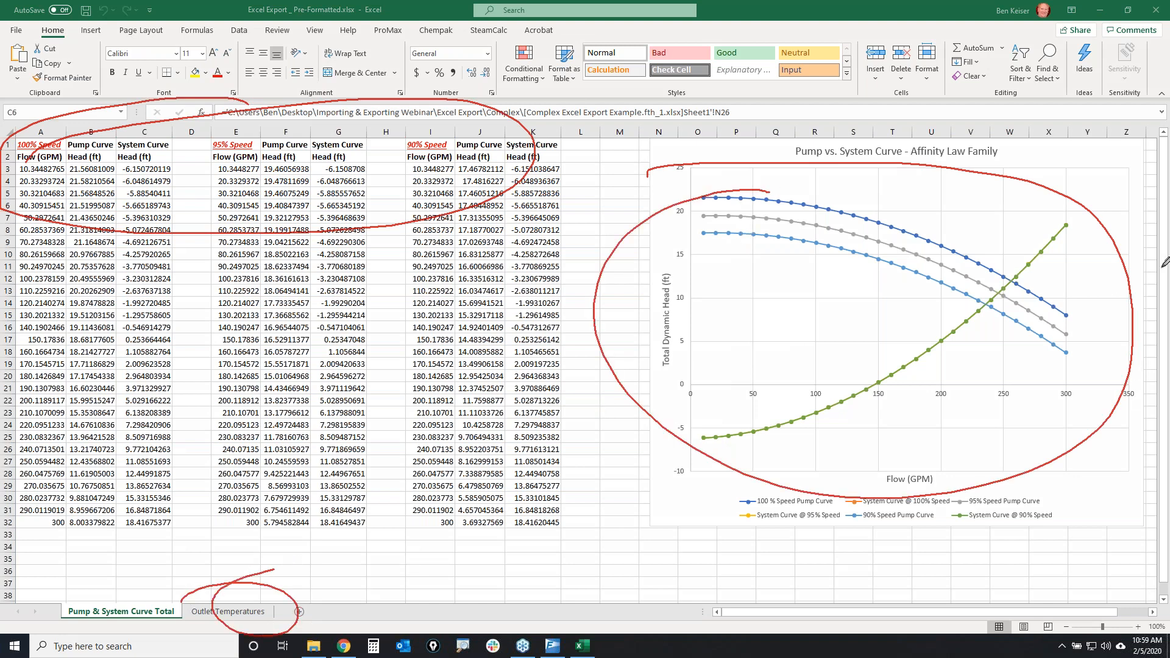
key("Escape")
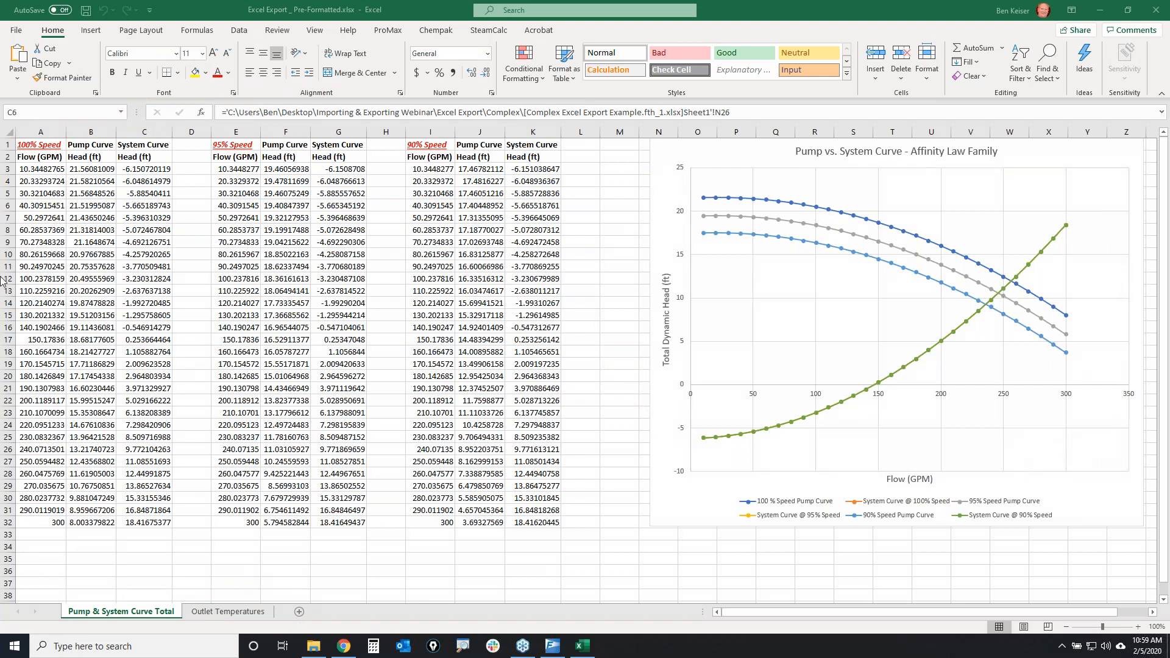
Inspect the external workbook reference in cell C6's formula and check the source workbooks in the Complex folder
left_click(765, 111)
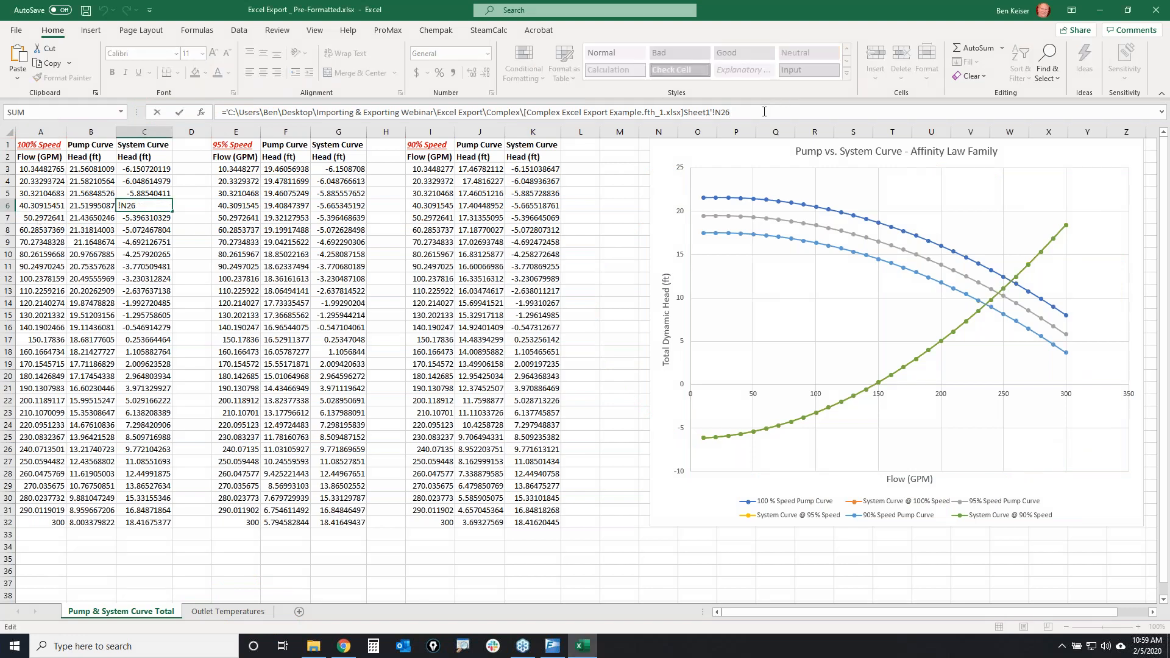
key("Escape")
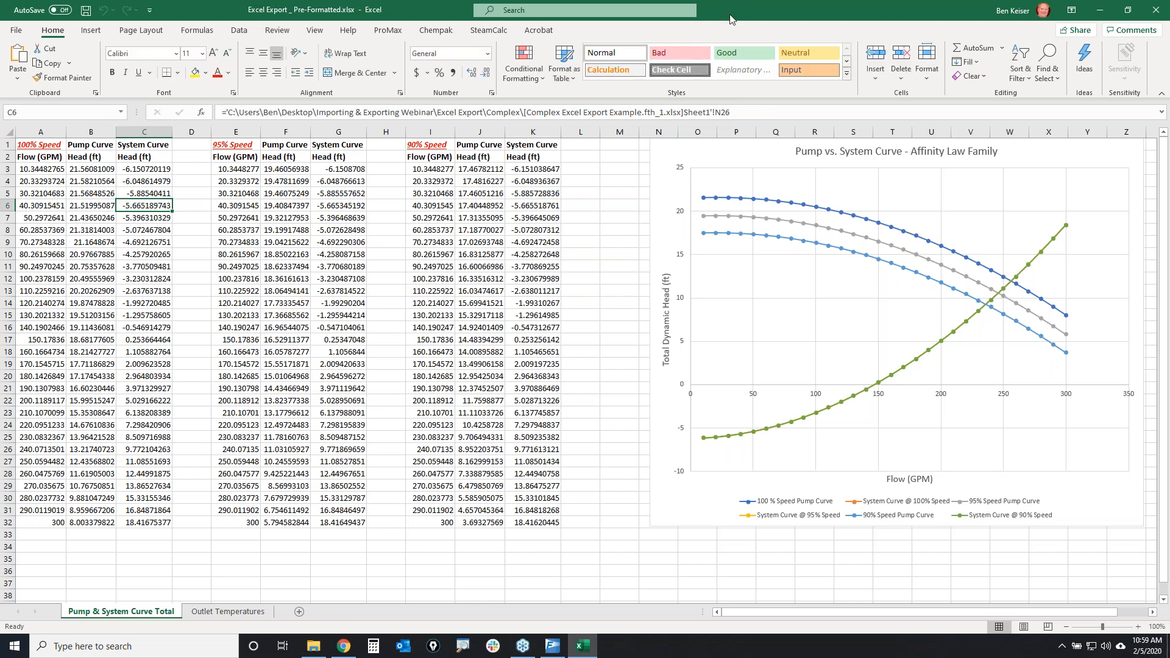
left_click_drag(731, 19, 783, 330)
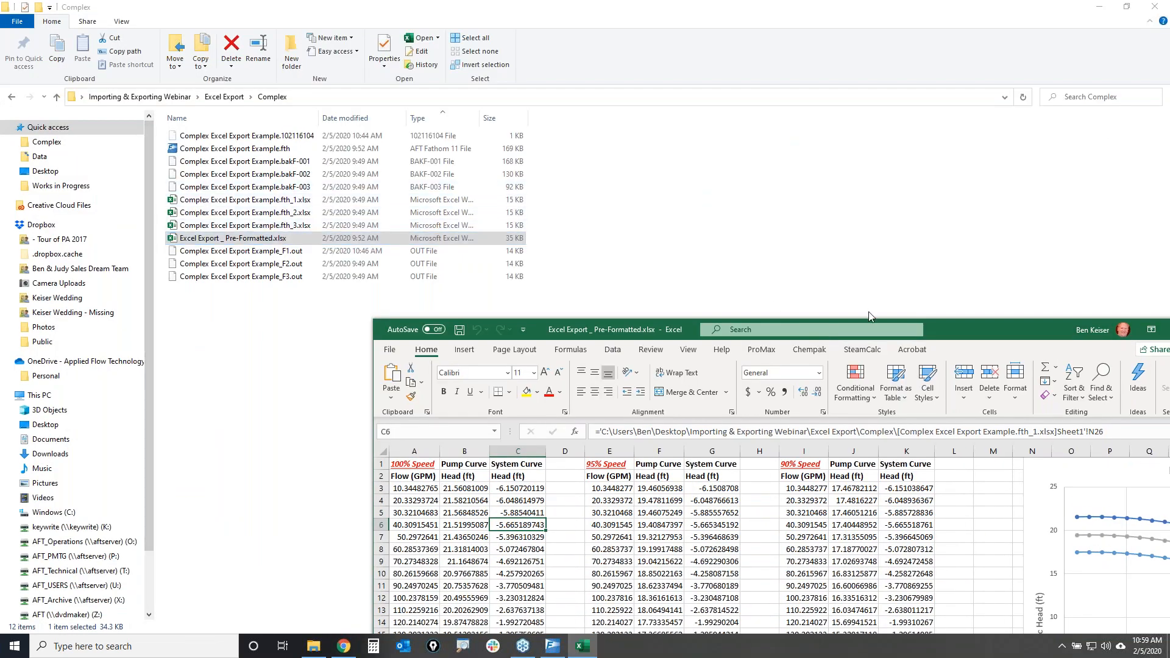
left_click_drag(966, 339, 785, 0)
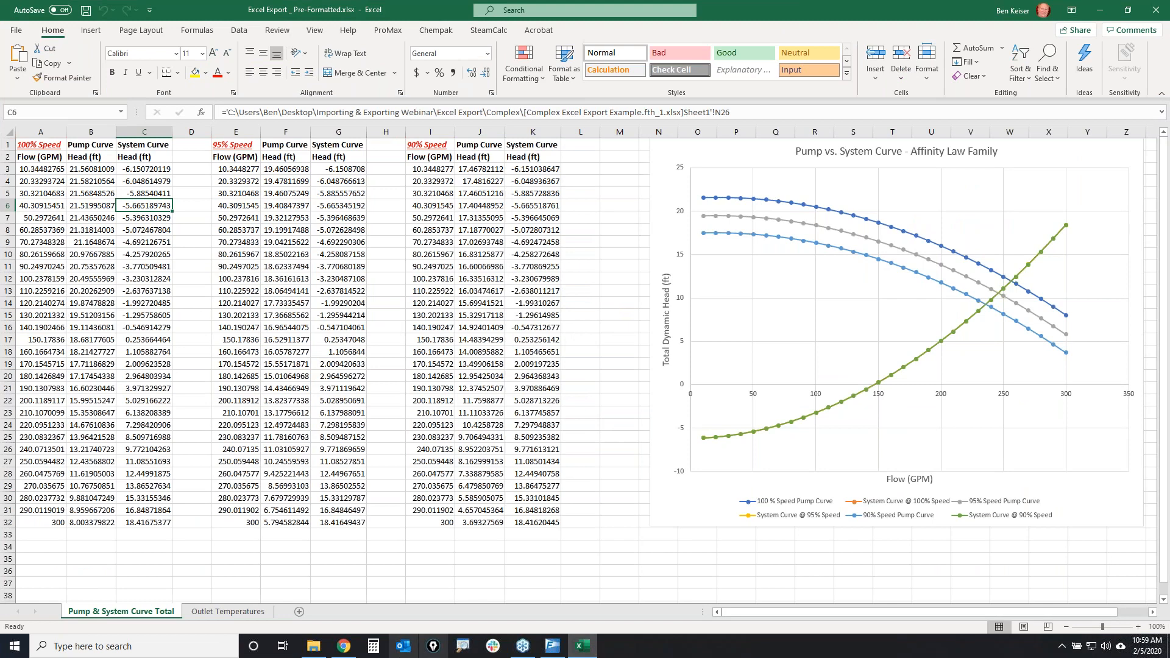
Switch back to AFT Fathom and examine the scenarios in the Scenario Manager beside the batch run setup
left_click(553, 646)
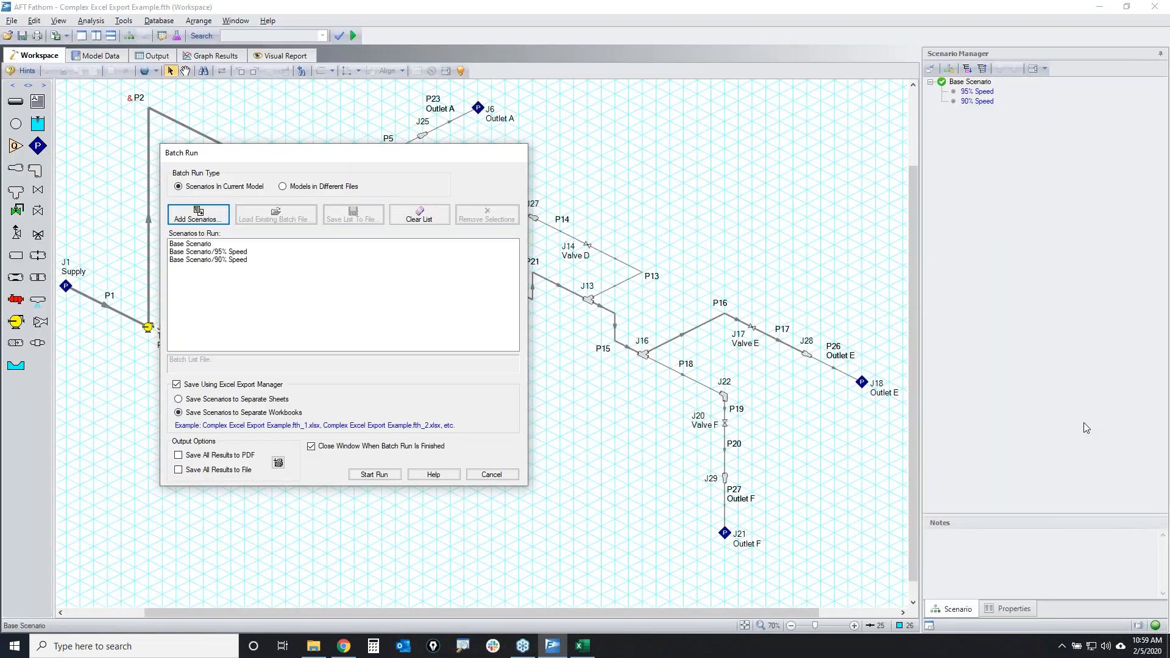
left_click(1045, 406)
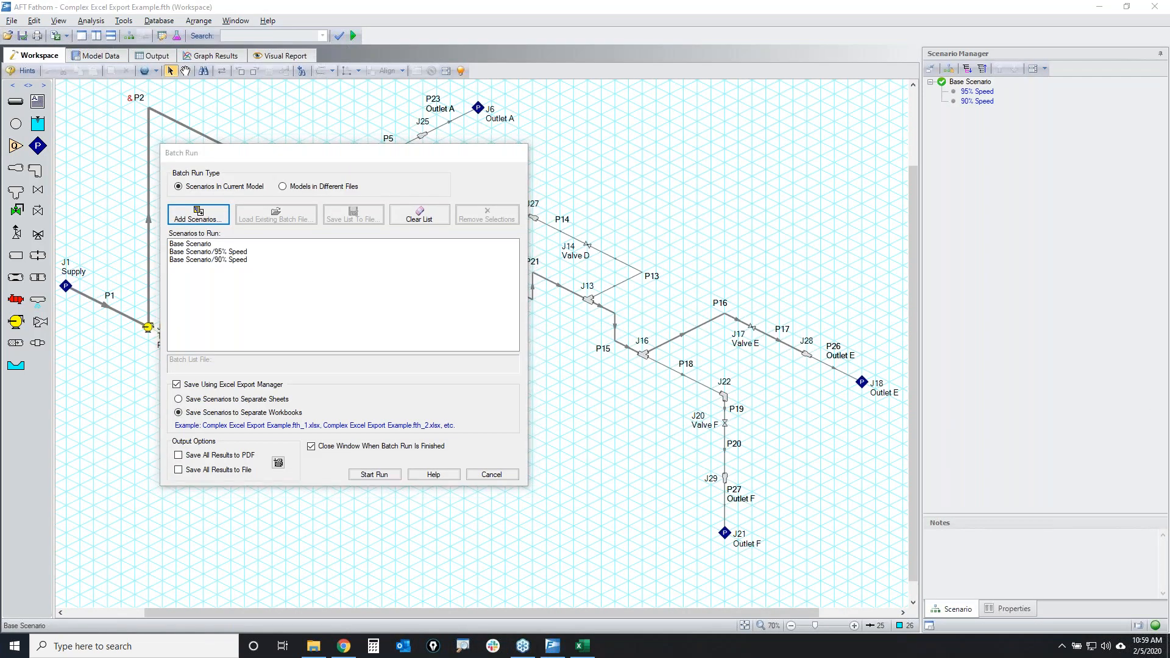
mouse_move(957, 77)
left_mouse_down()
mouse_move(927, 117)
mouse_move(1049, 47)
mouse_move(780, 181)
left_mouse_up()
left_click_drag(954, 36, 1069, 140)
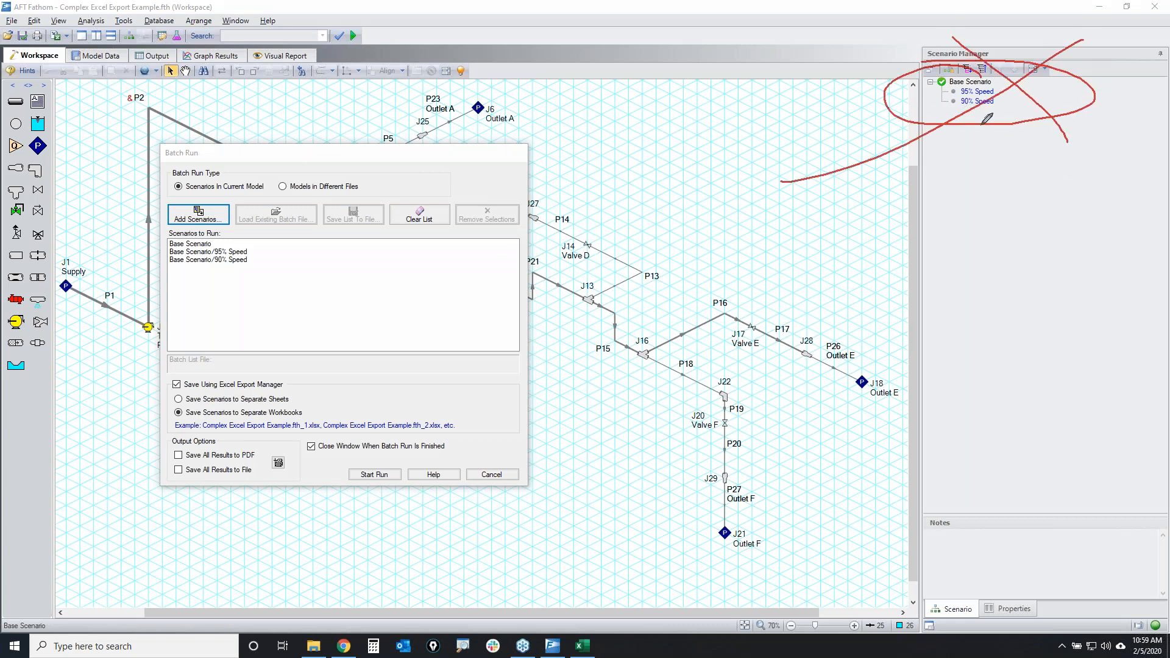
mouse_move(1006, 76)
left_mouse_down()
mouse_move(956, 89)
mouse_move(1009, 93)
left_mouse_up()
left_click(1155, 365)
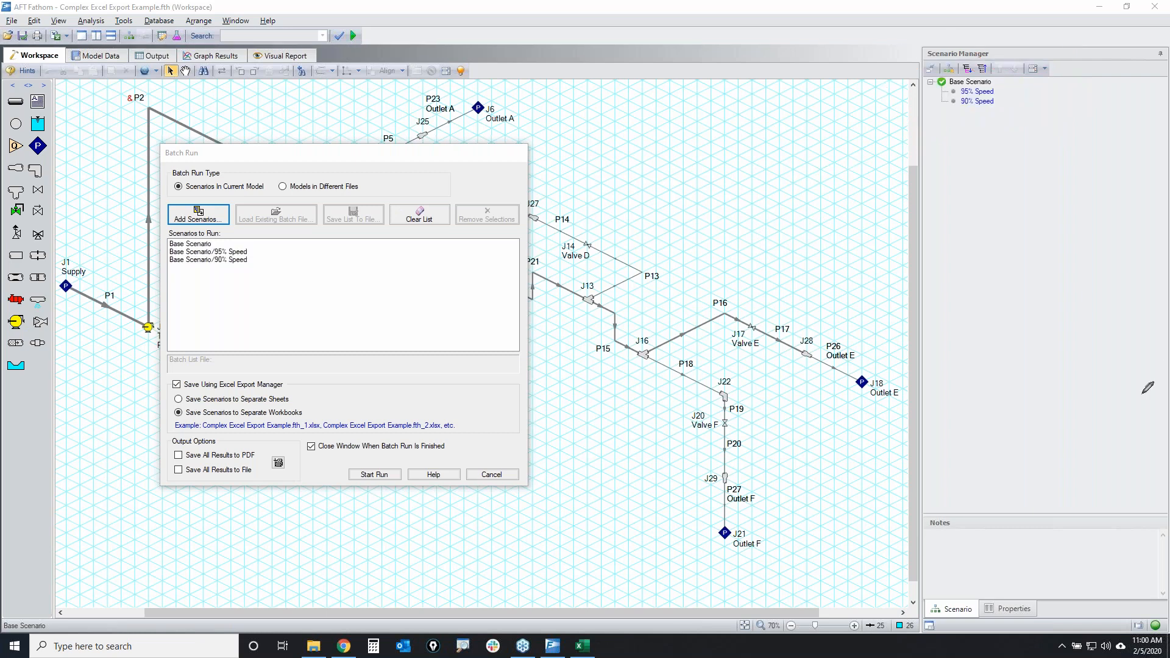
Minimize the pre-formatted workbook and cancel the batch run setup in AFT Fathom
left_click(583, 646)
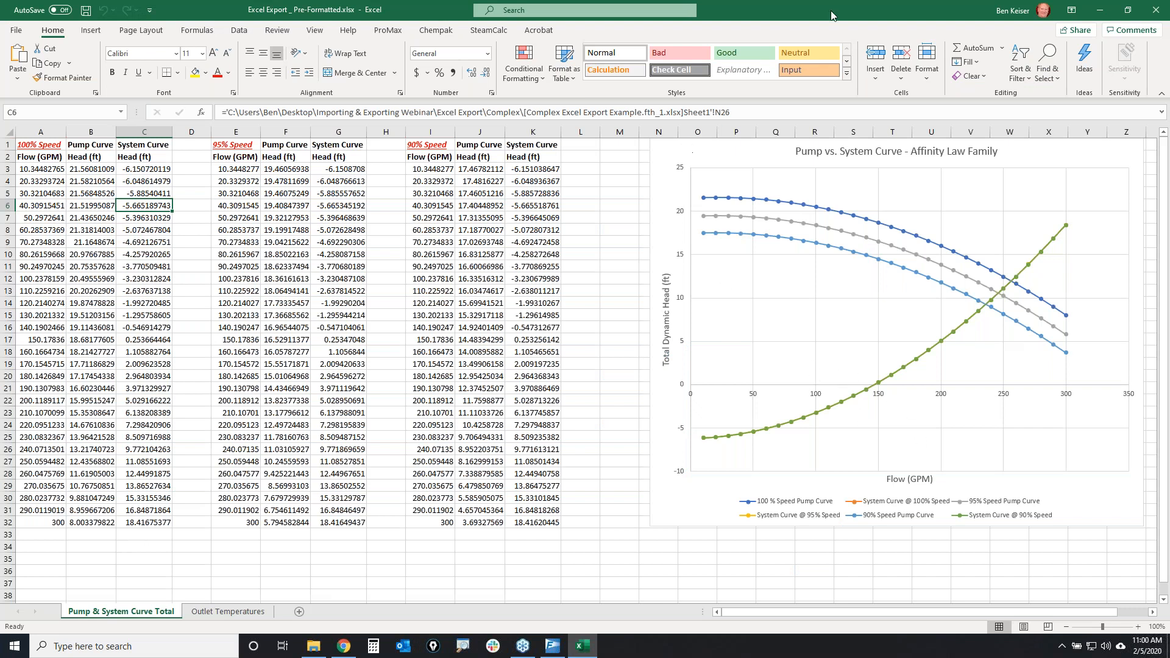
left_click(1100, 12)
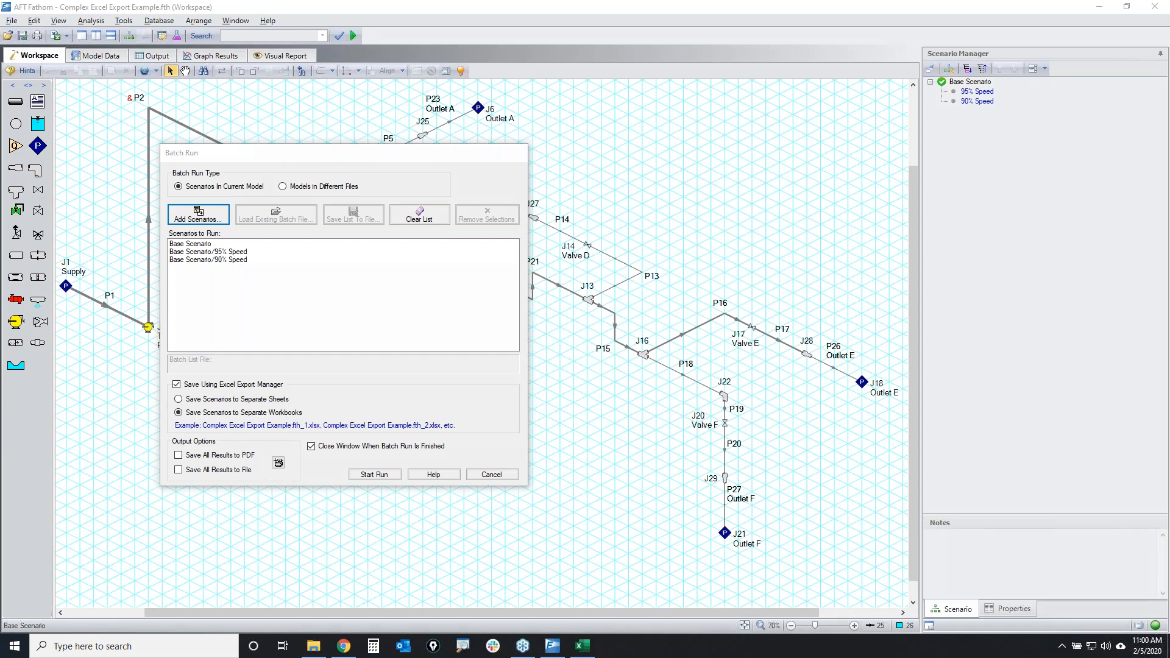
mouse_move(158, 412)
left_mouse_down()
mouse_move(297, 407)
mouse_move(288, 421)
mouse_move(155, 419)
mouse_move(163, 407)
left_mouse_up()
left_click(497, 476)
left_click(492, 475)
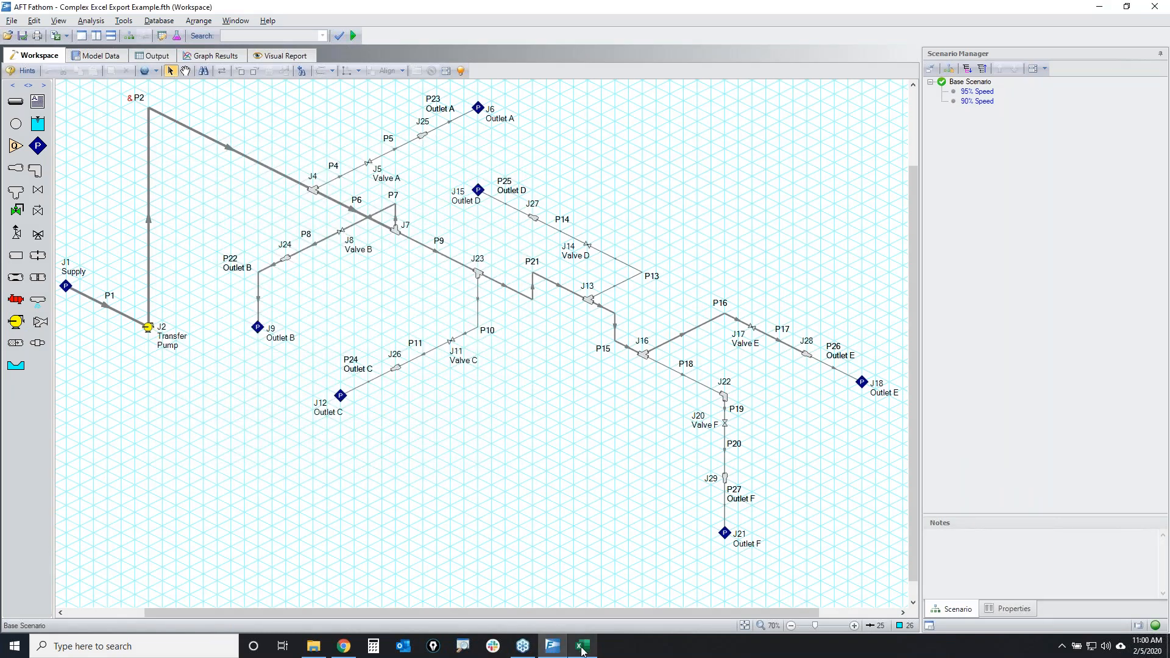
Switch to Excel and examine the outlet temperatures of pipes P22 to P27 on the Outlet Temperatures sheet
left_click(582, 646)
left_click(237, 611)
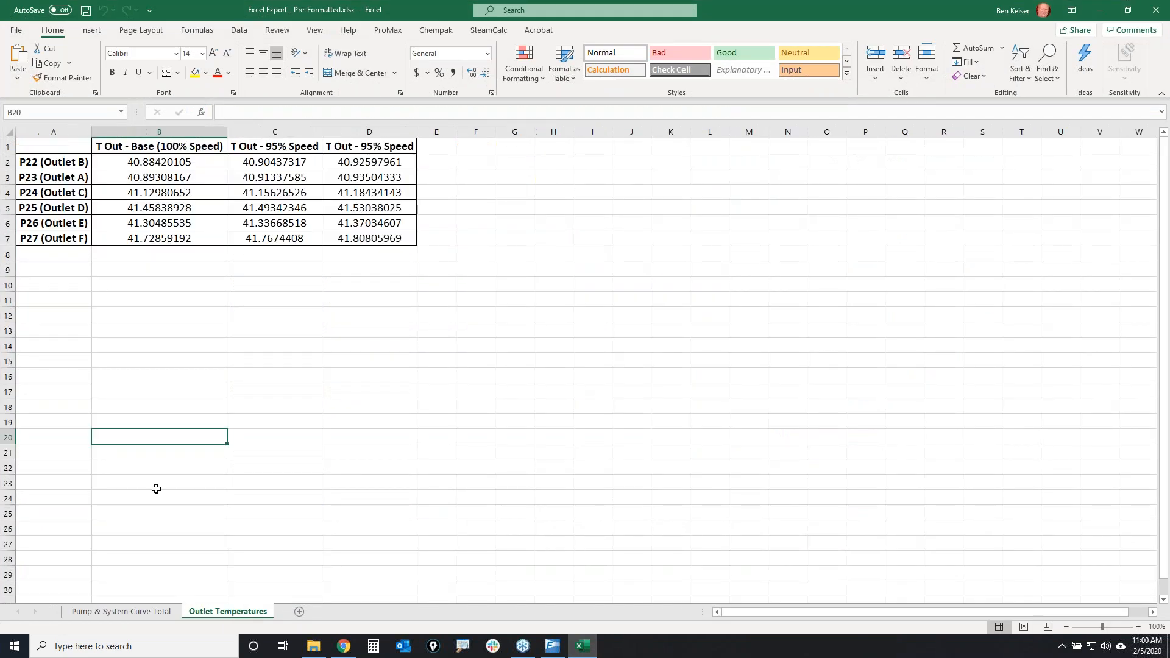
left_click_drag(147, 162, 384, 239)
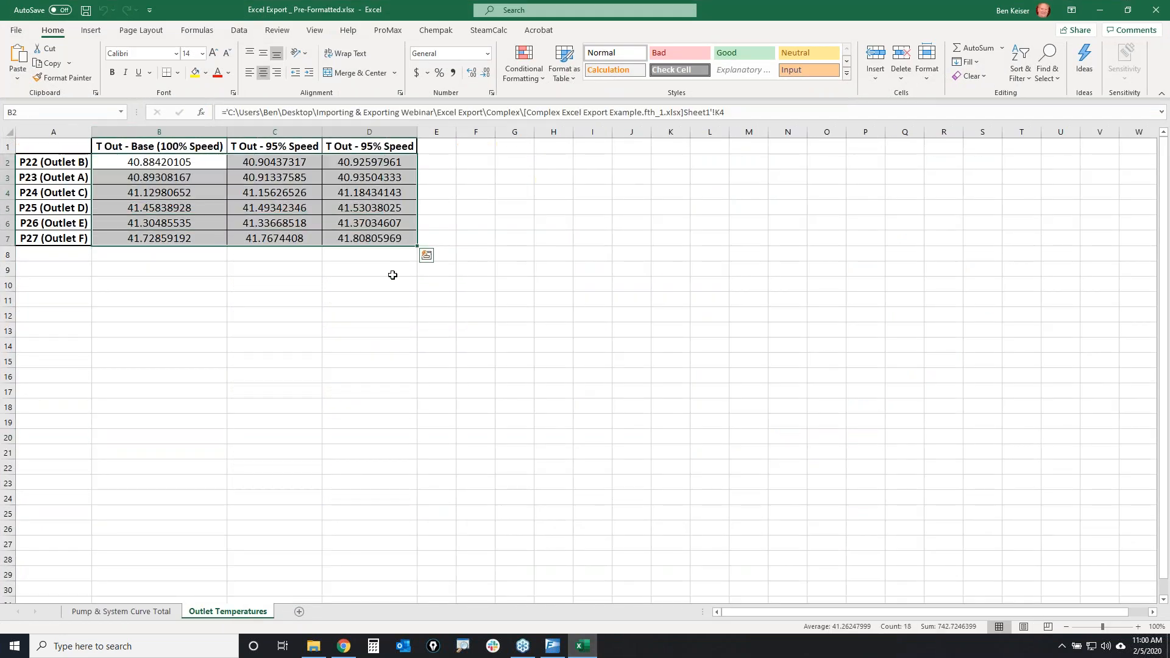
Switch to AFT Fathom and set the J1 Supply junction's temperature to 80 deg. F
left_click(553, 646)
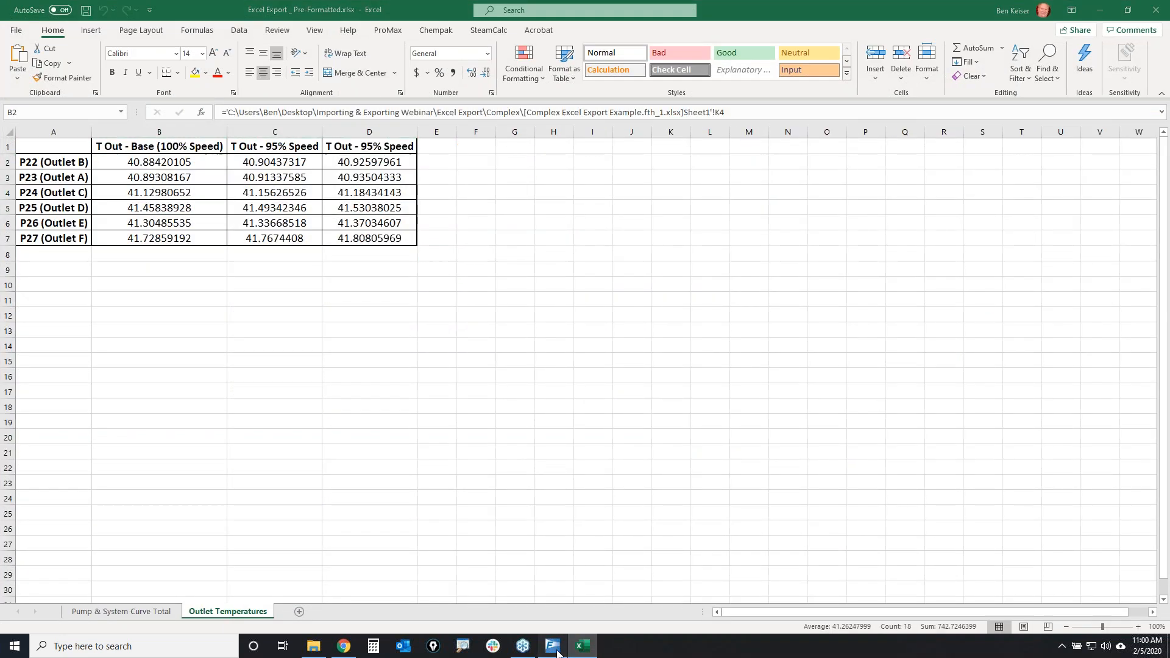
left_click(66, 286)
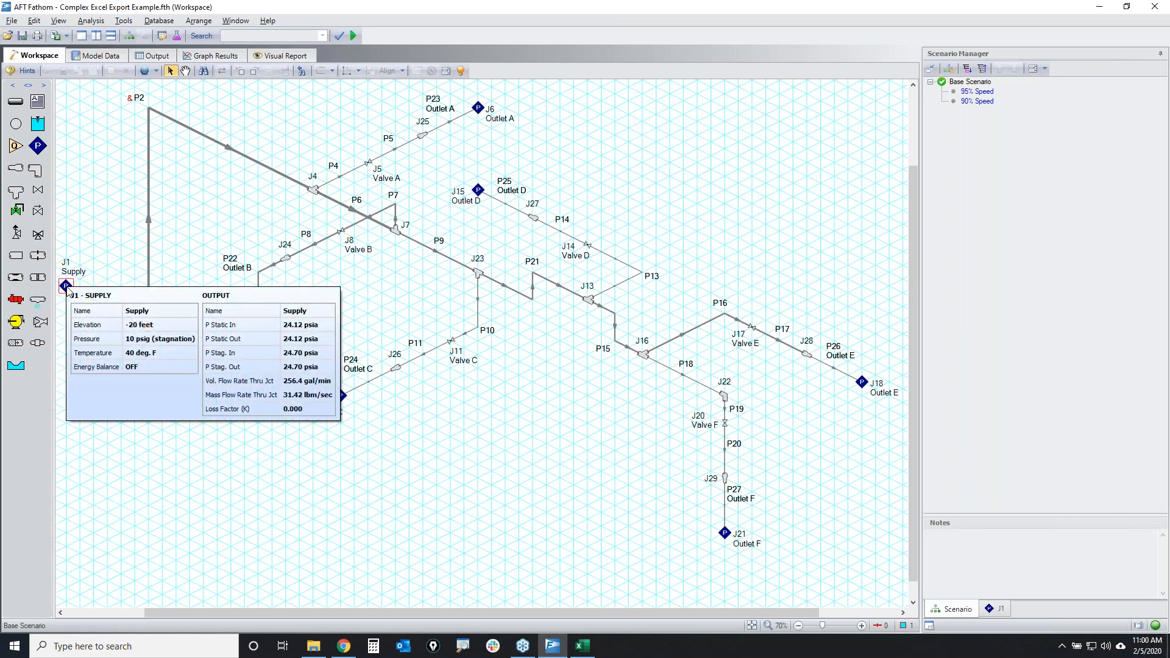
double_click(66, 286)
double_click(324, 364)
type("80")
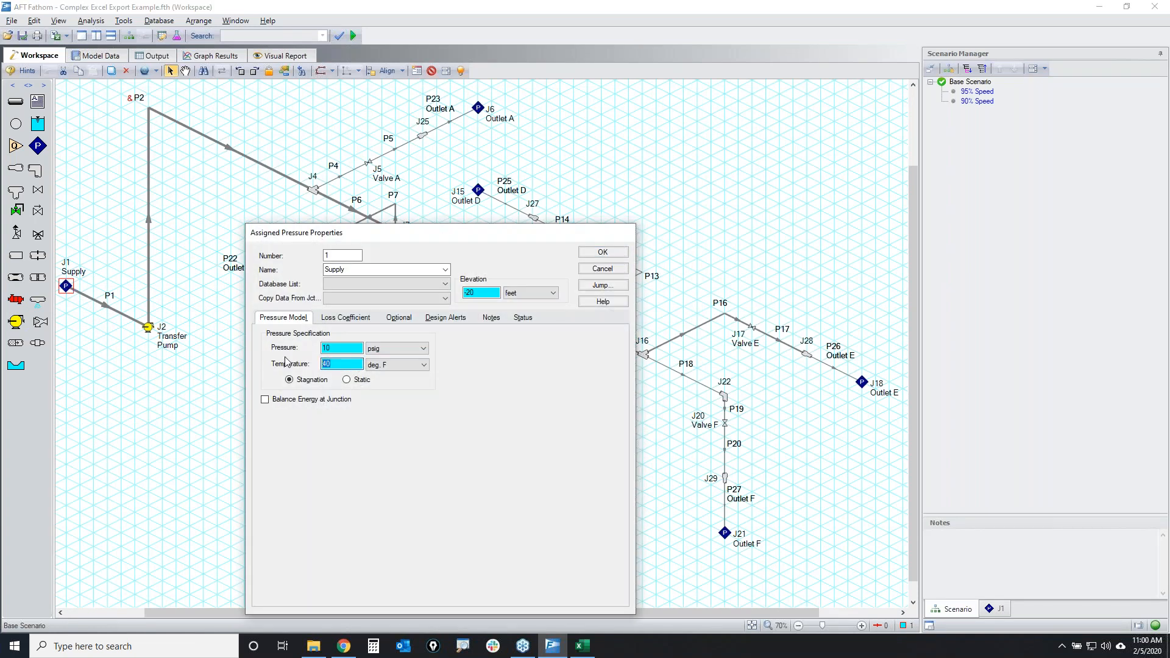
left_click(602, 252)
left_click(421, 426)
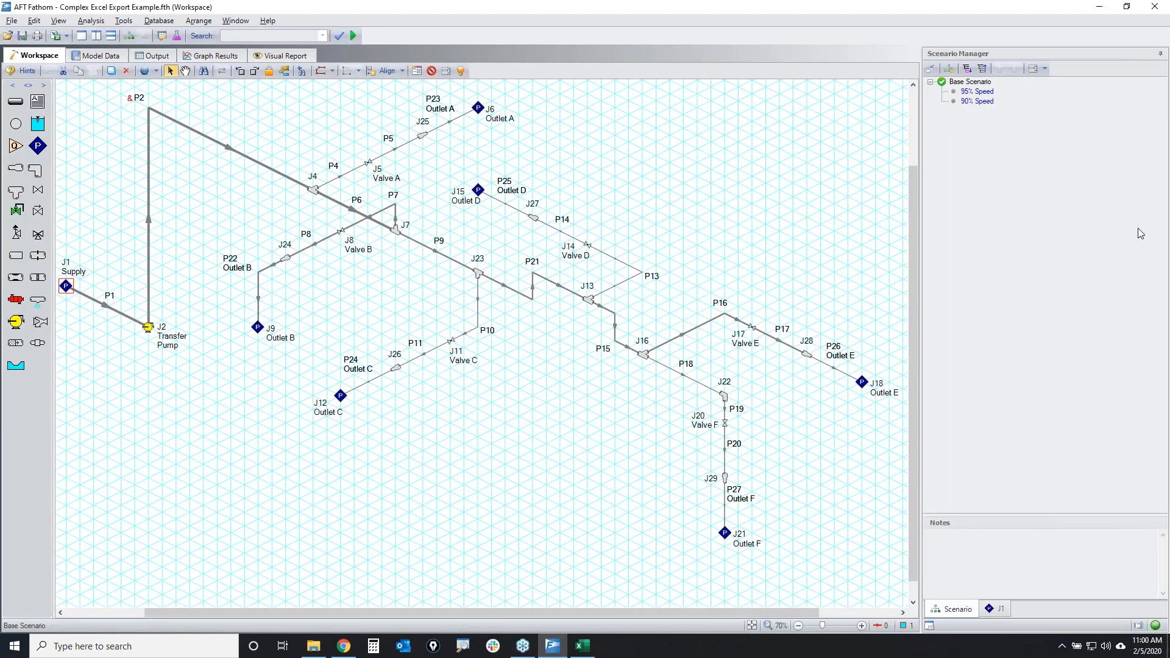
Examine the scenarios in the Scenario Manager and the exported workbooks in the Complex folder that feed Excel Export _ Pre-Formatted.xlsx
mouse_move(932, 67)
left_mouse_down()
mouse_move(887, 79)
mouse_move(988, 54)
left_mouse_up()
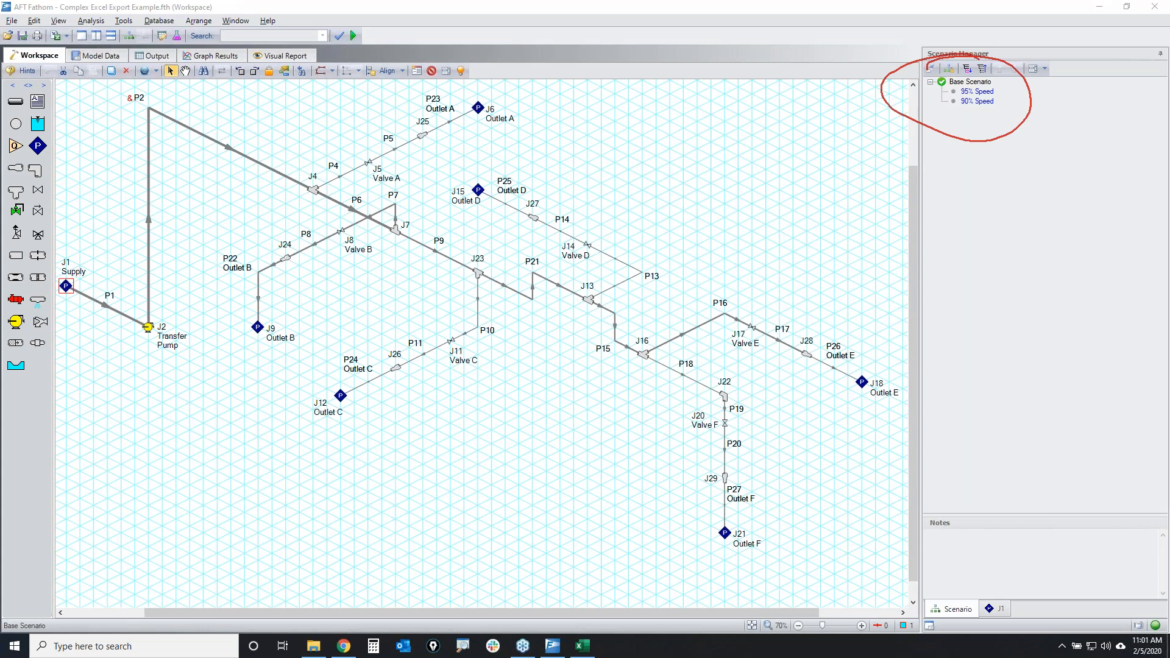
key("Escape")
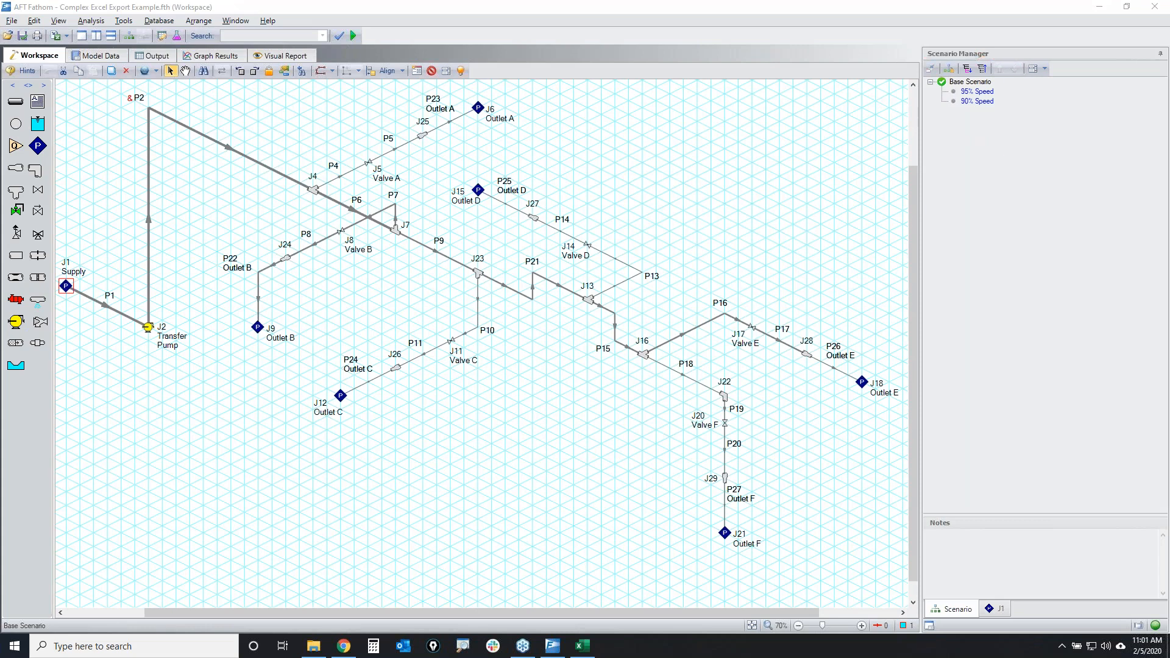
left_click(314, 647)
left_click(1045, 276)
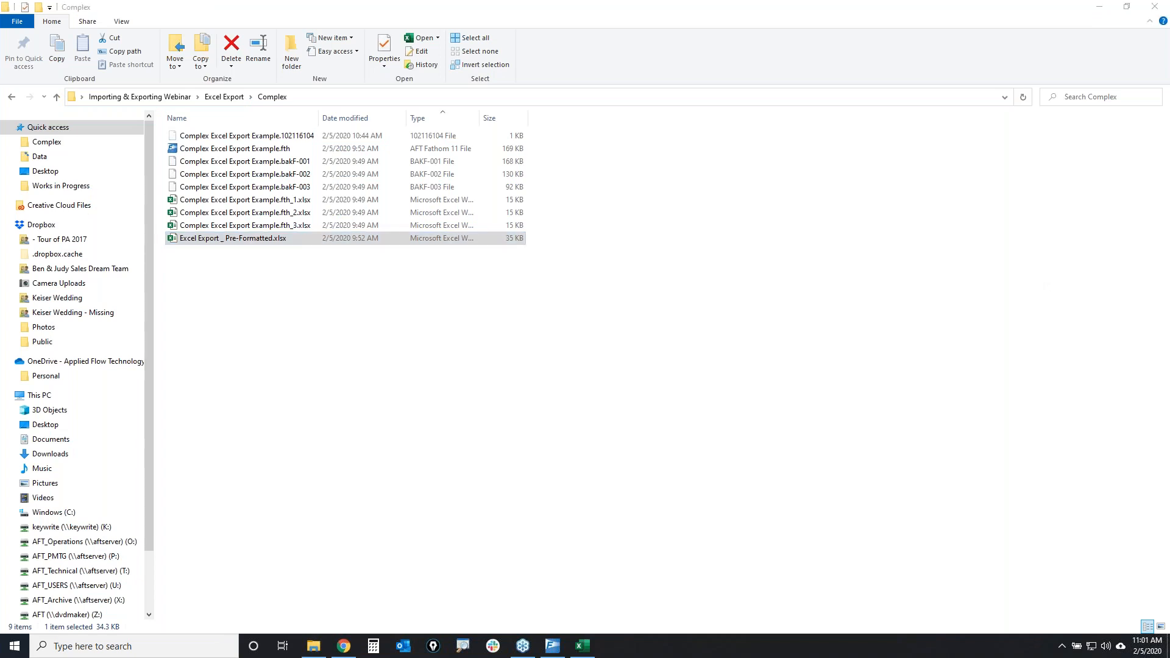
mouse_move(186, 194)
left_mouse_down()
mouse_move(236, 177)
mouse_move(207, 221)
mouse_move(183, 190)
left_mouse_up()
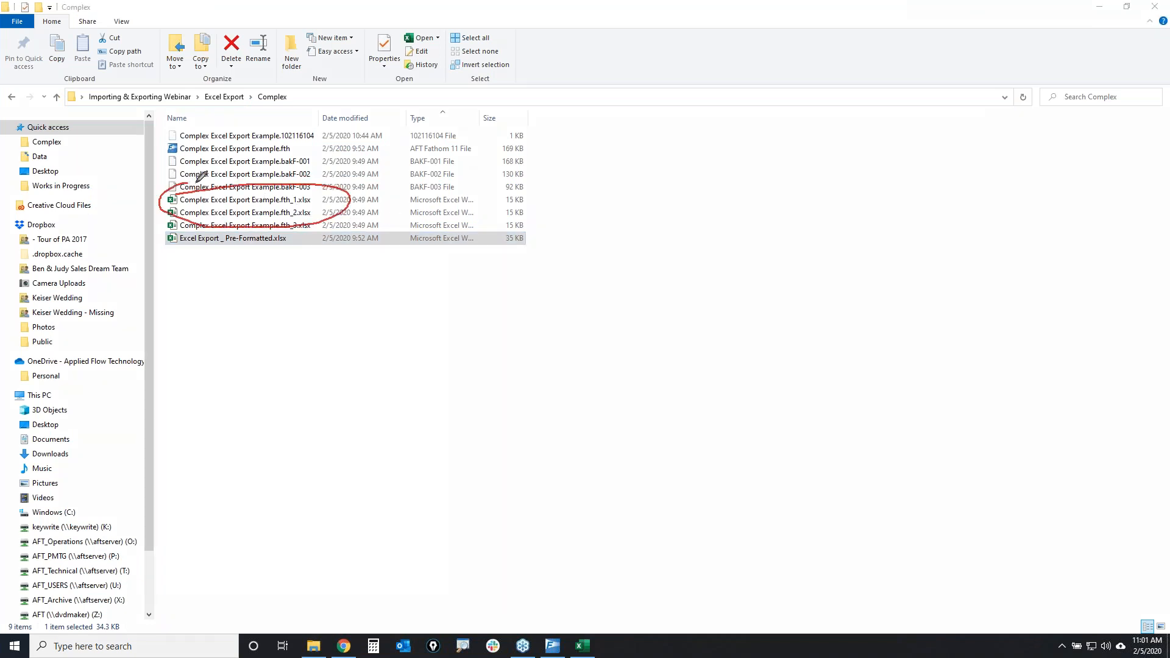
mouse_move(343, 210)
left_mouse_down()
mouse_move(352, 335)
mouse_move(239, 241)
mouse_move(247, 265)
left_mouse_up()
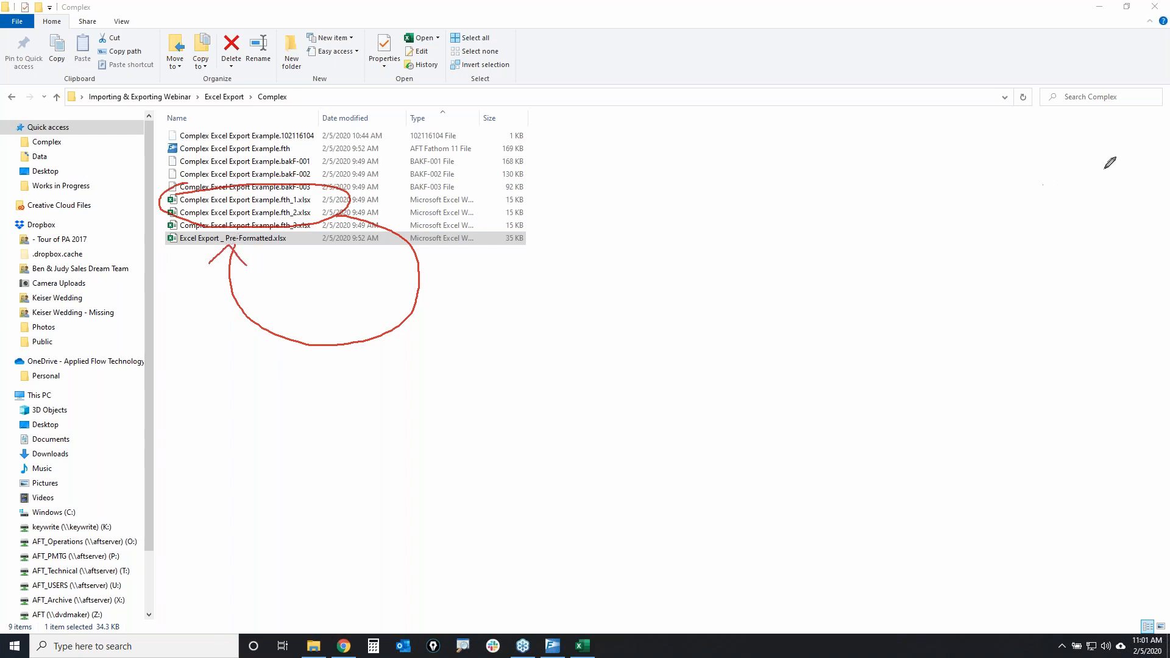
key("Escape")
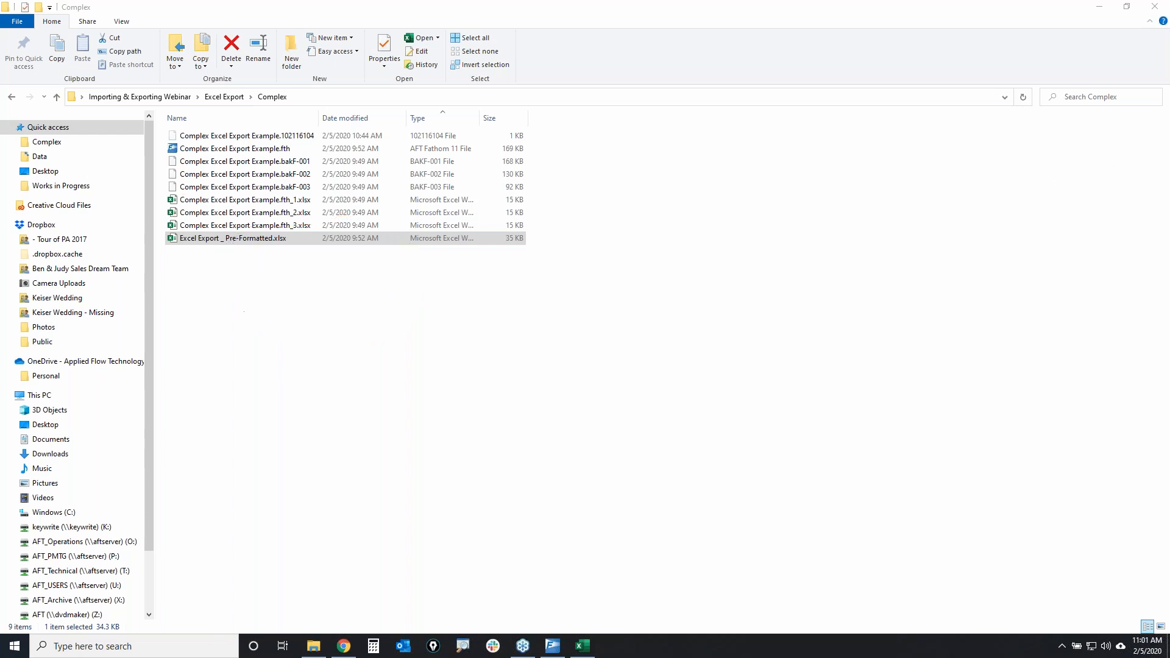
Switch to Excel, review the outlet temperatures and the pump and system curve sheet, and save and close the workbook
left_click(582, 647)
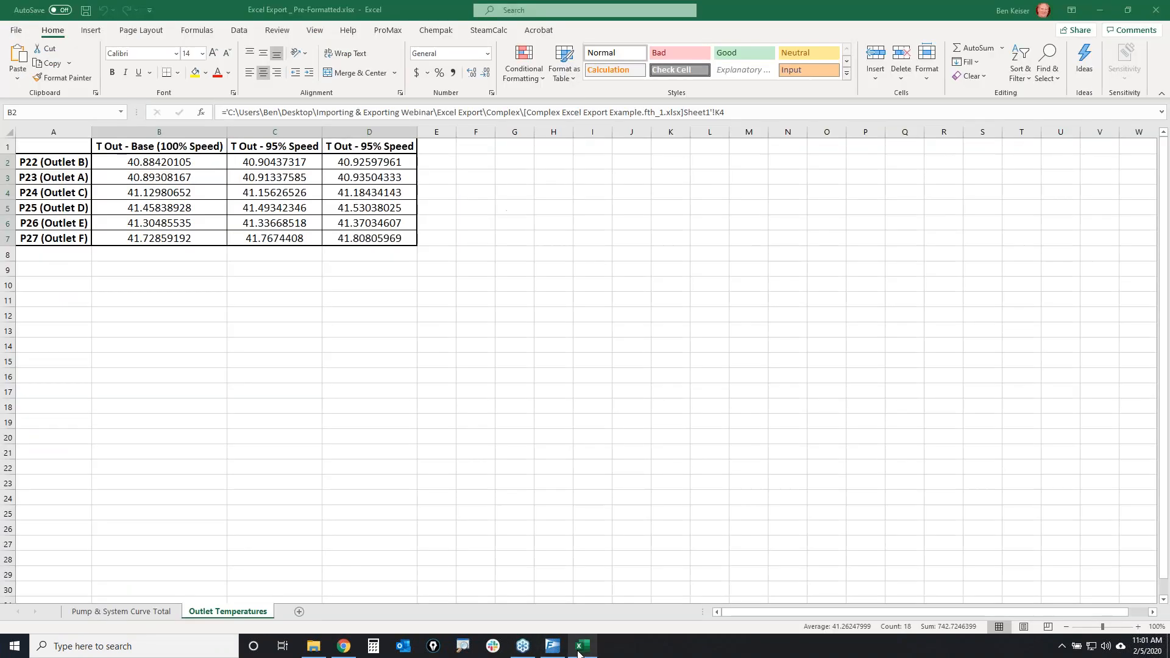
left_click_drag(157, 163, 373, 239)
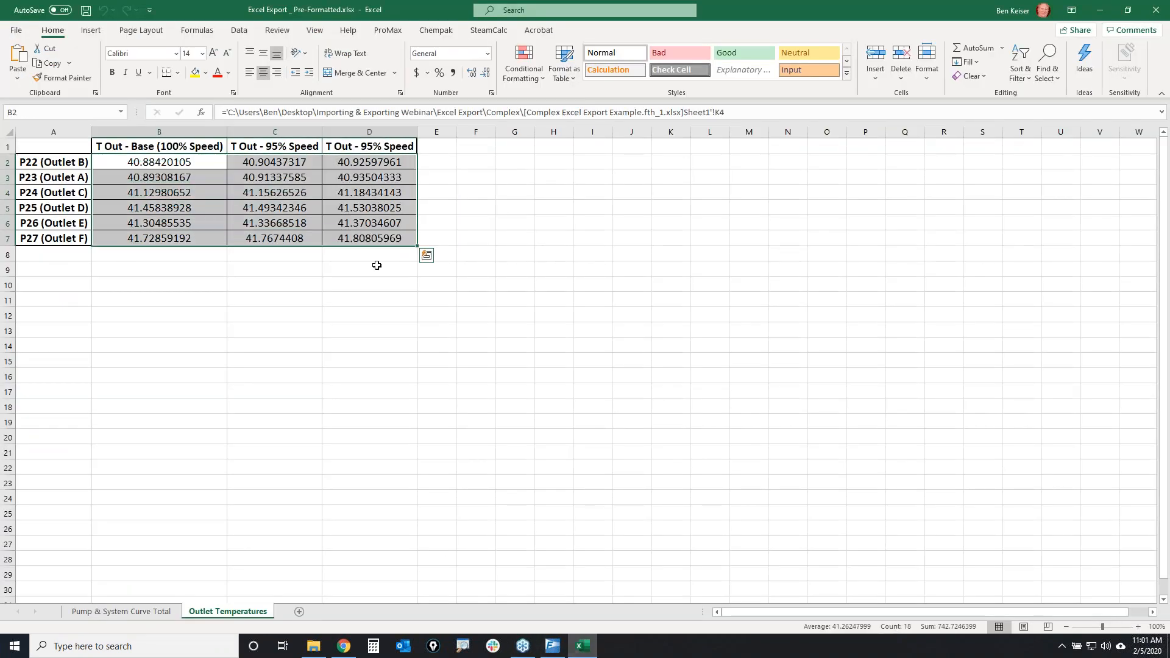
left_click(145, 616)
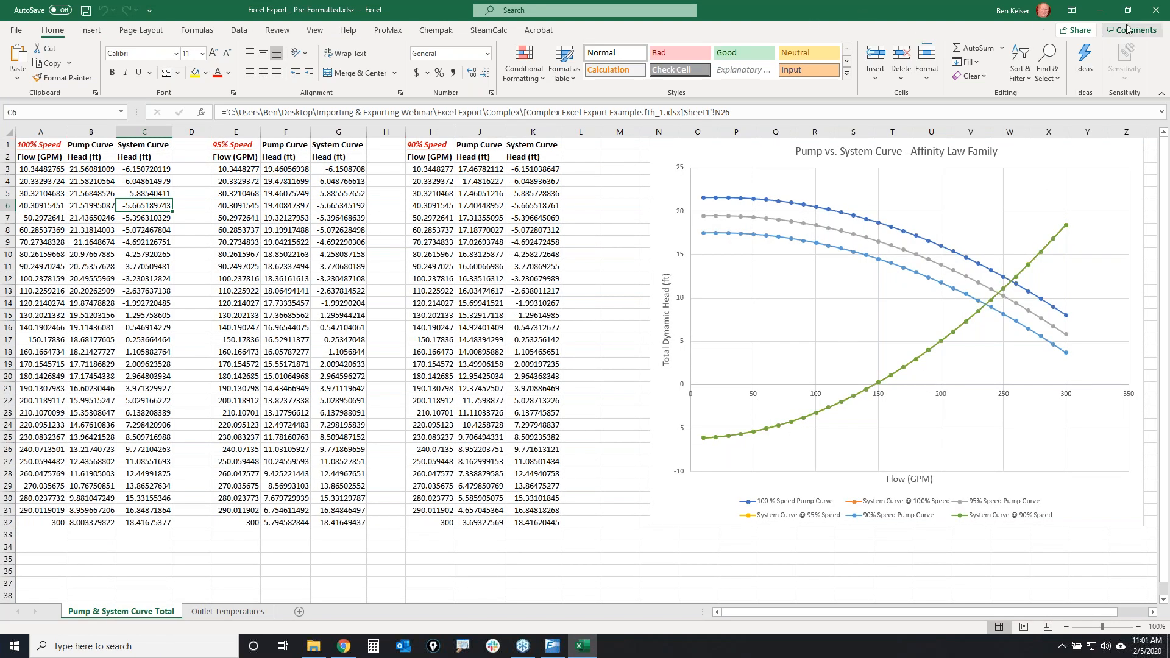
left_click(1154, 11)
left_click(534, 338)
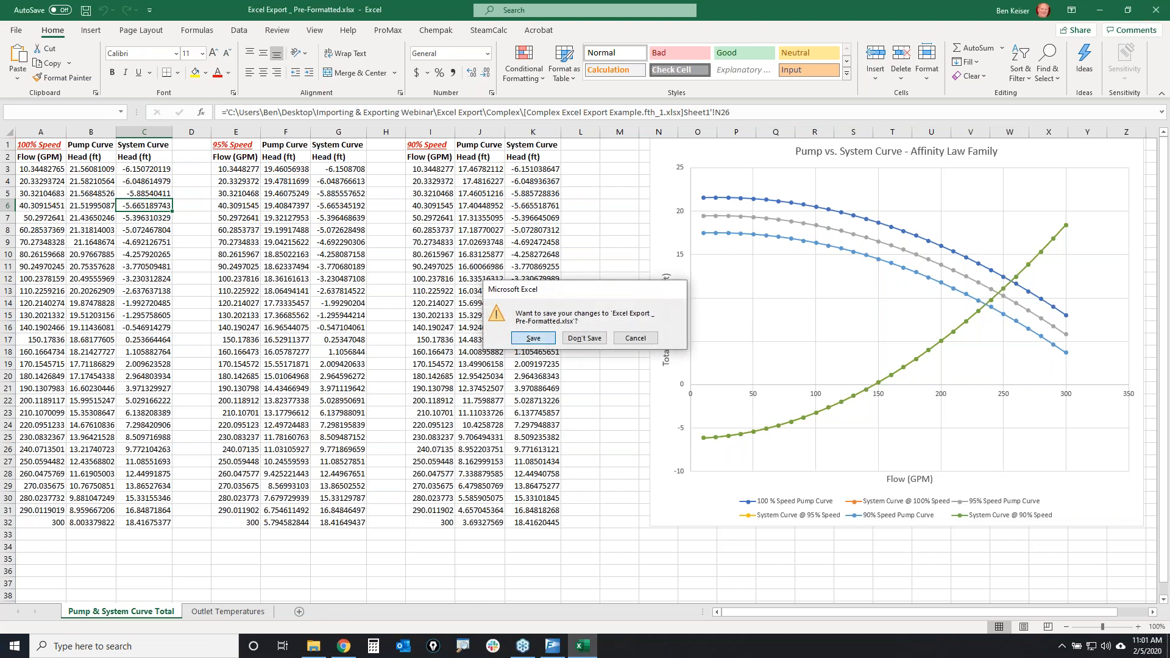
Switch to AFT Fathom, batch-run the Base, 95% Speed and 90% Speed scenarios with Excel export, and close the status and export reports
left_click(552, 646)
left_click(13, 21)
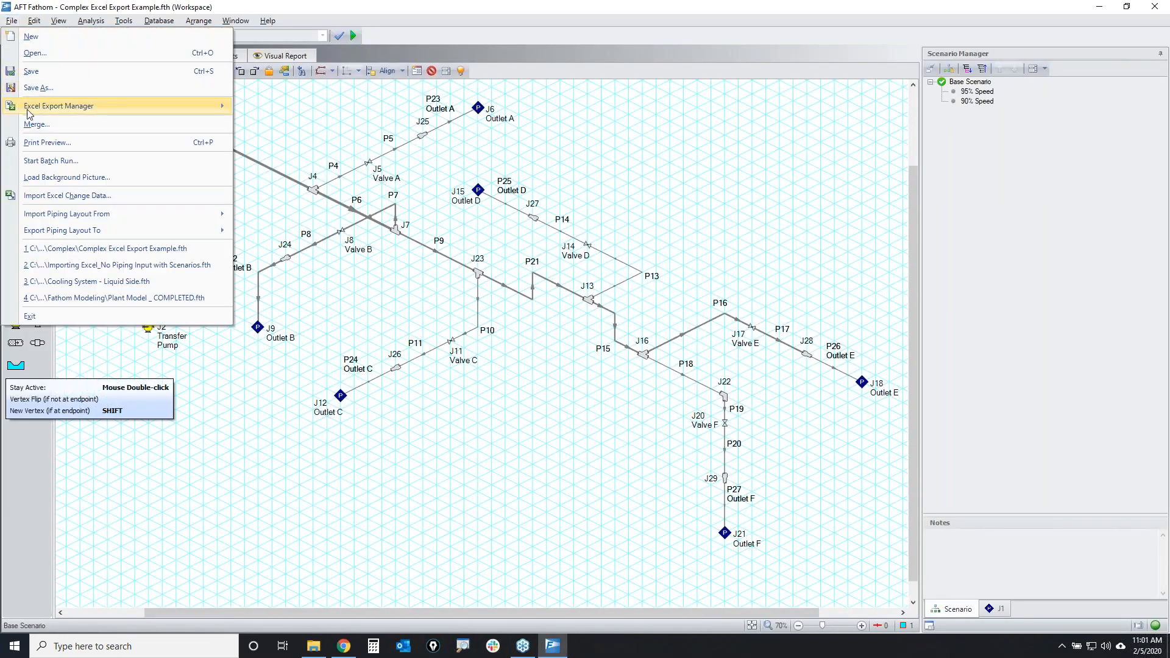
left_click(51, 161)
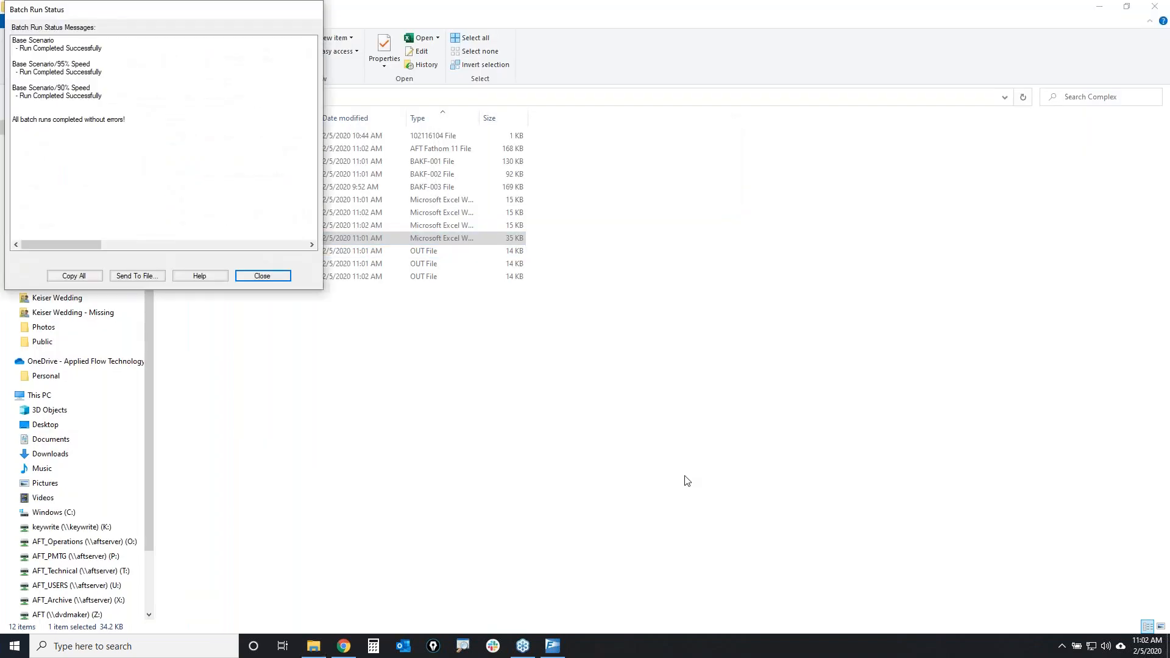
left_click(262, 276)
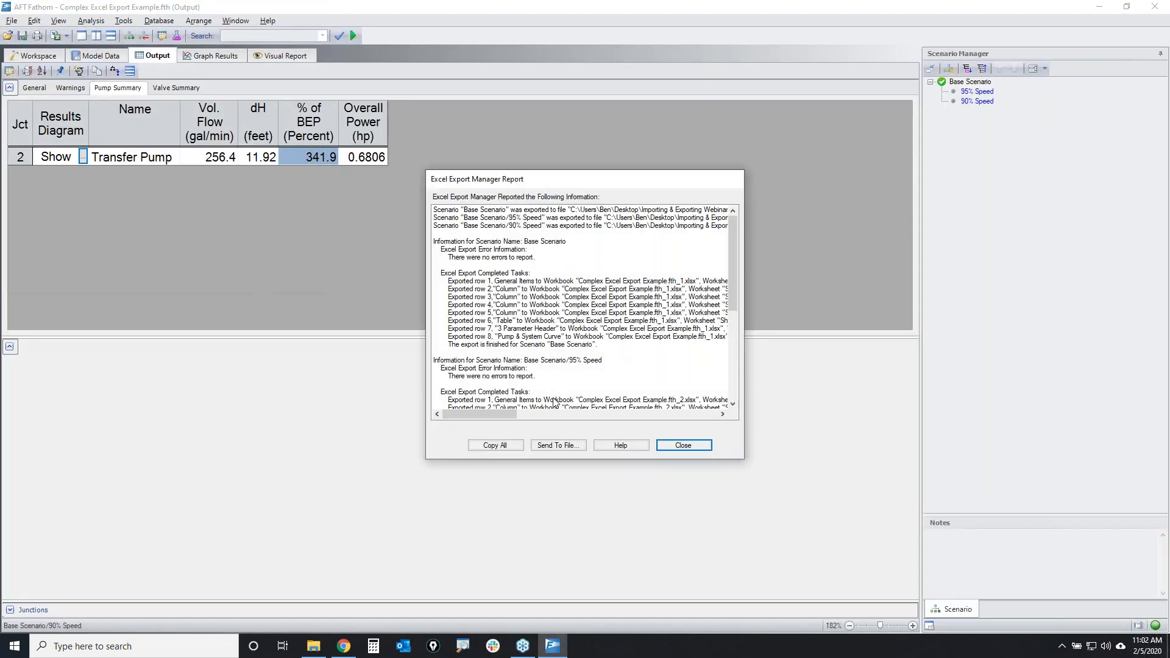
left_click(683, 445)
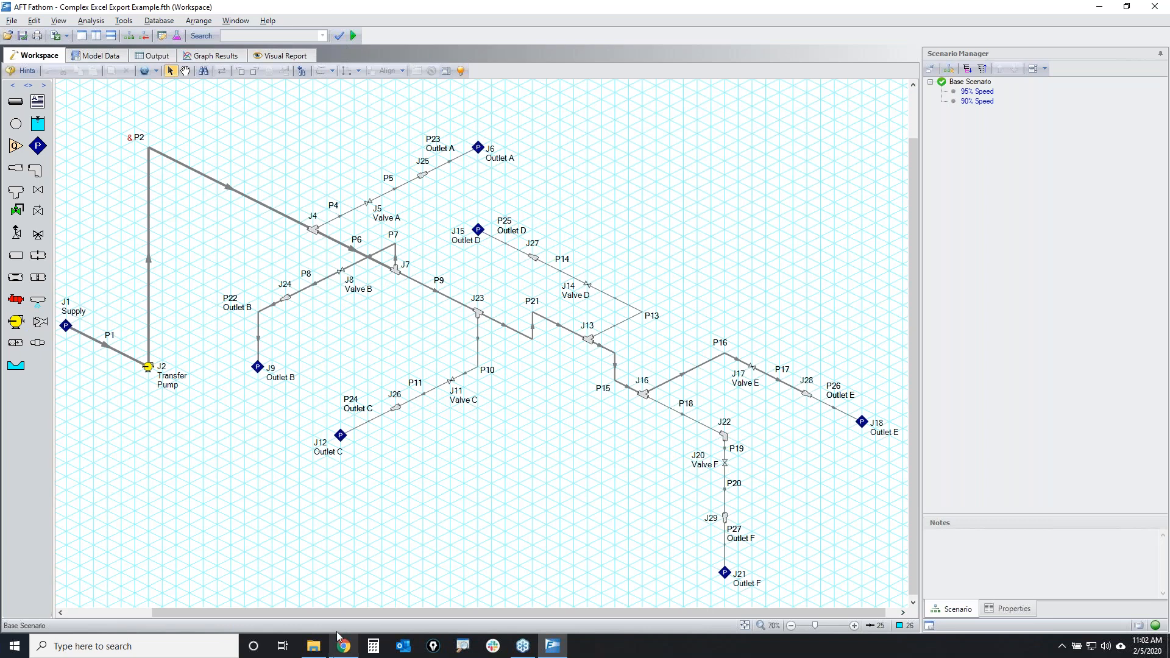
Open Excel Export _ Pre-Formatted.xlsx from the Complex folder and update its links to the re-exported workbooks
left_click(313, 647)
left_click(252, 408)
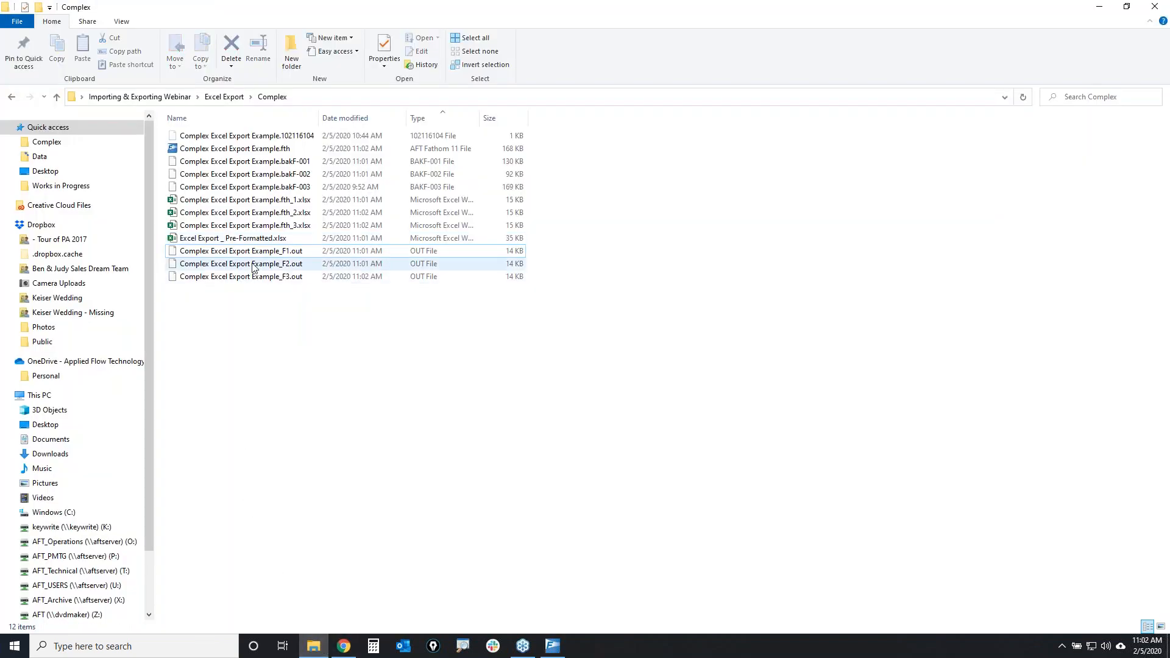
double_click(220, 239)
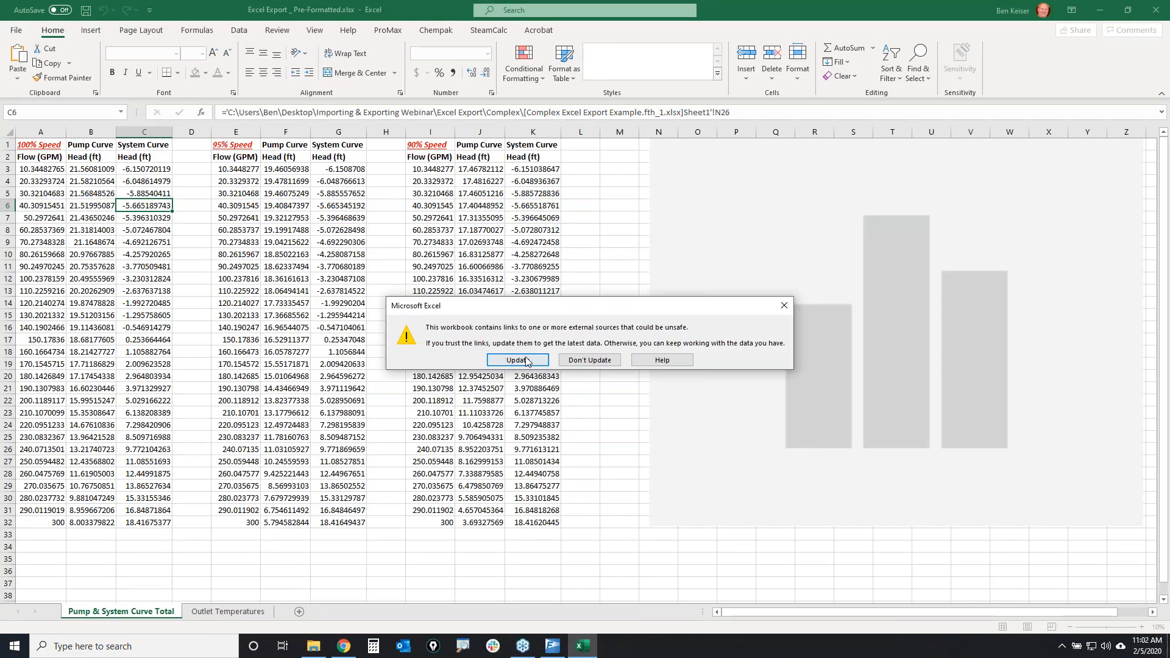
left_click(517, 360)
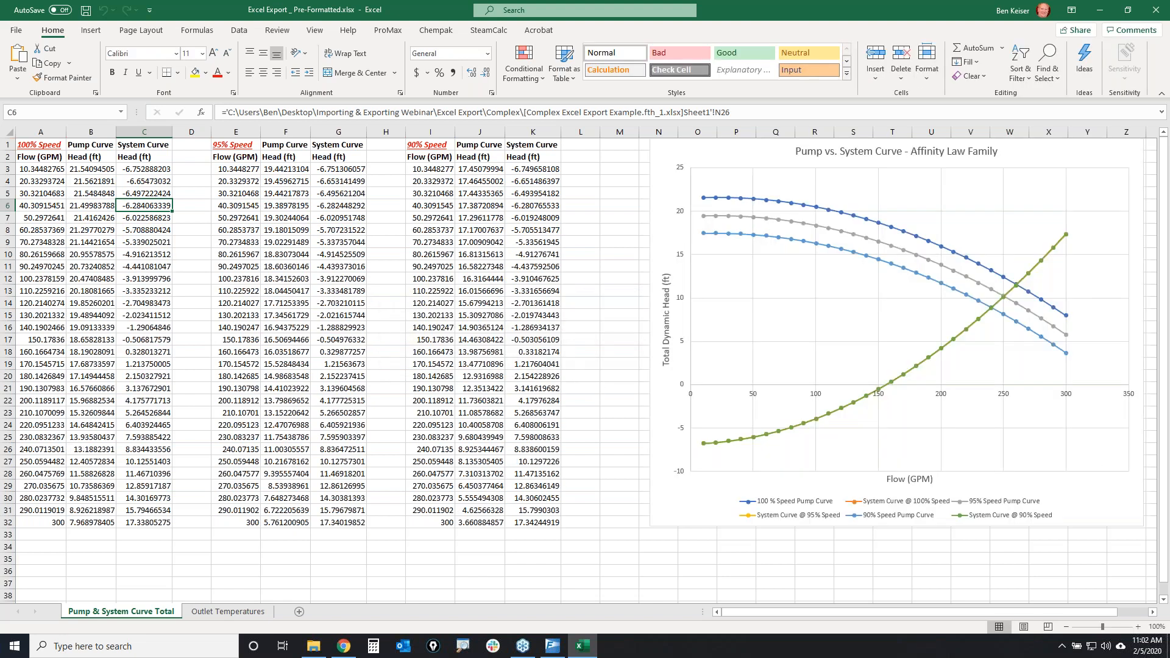
Examine the refreshed Pump vs. System Curve chart and the P22 to P27 values on the Outlet Temperatures sheet
mouse_move(578, 223)
left_mouse_down()
mouse_move(974, 248)
mouse_move(654, 194)
mouse_move(711, 199)
left_mouse_up()
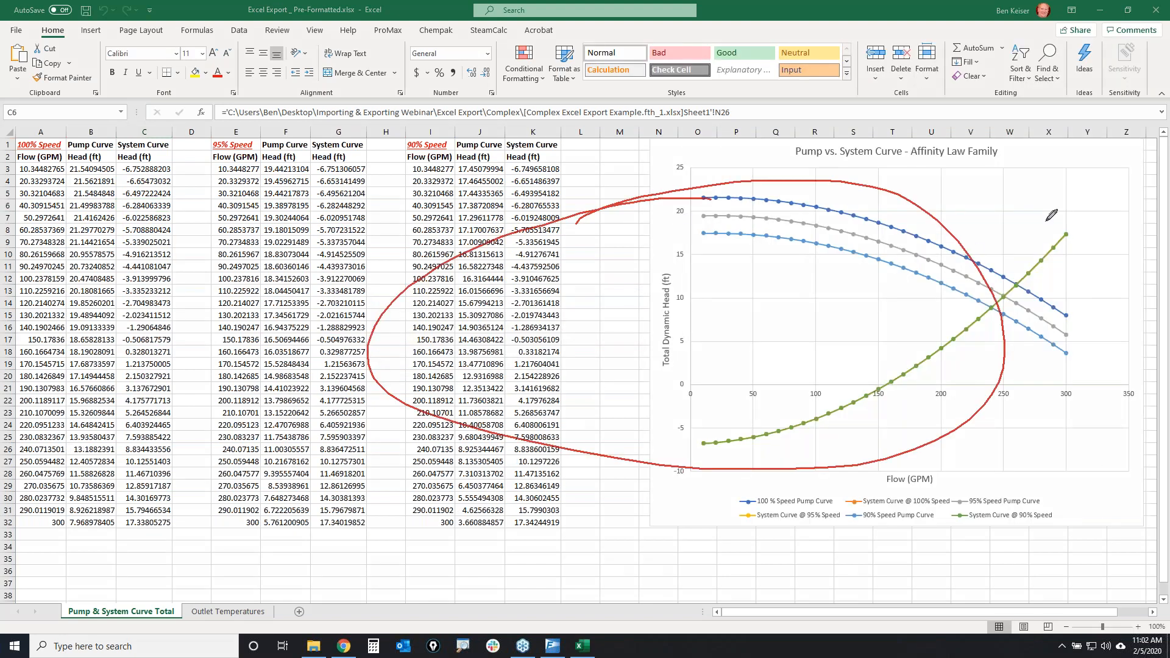
key("Escape")
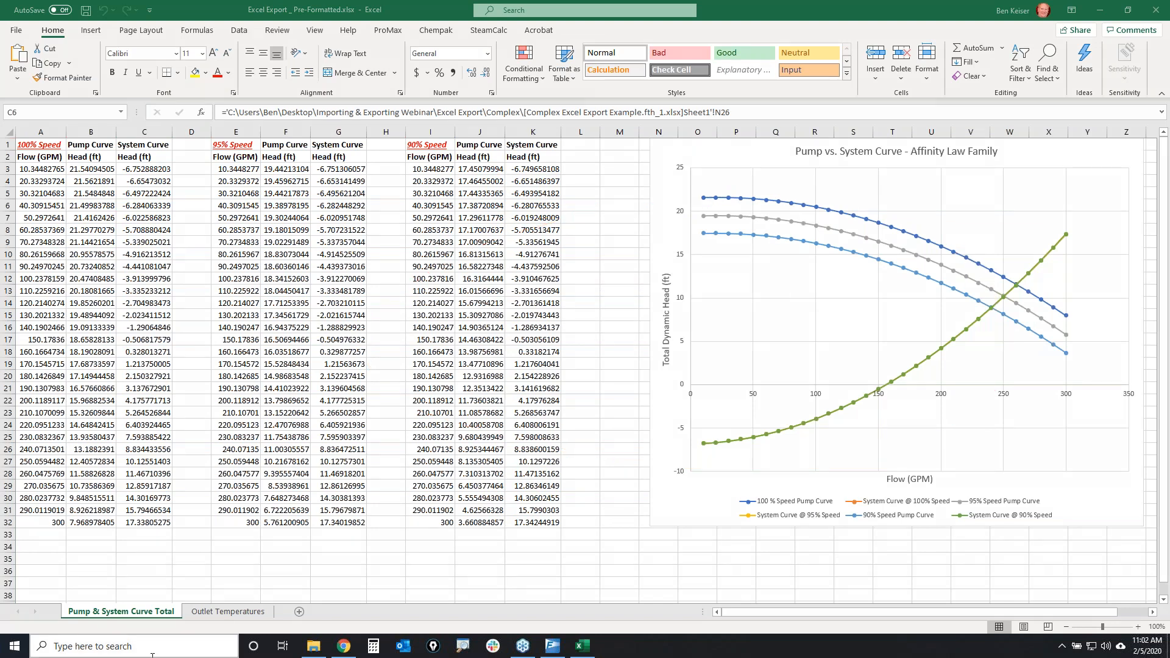
left_click(223, 615)
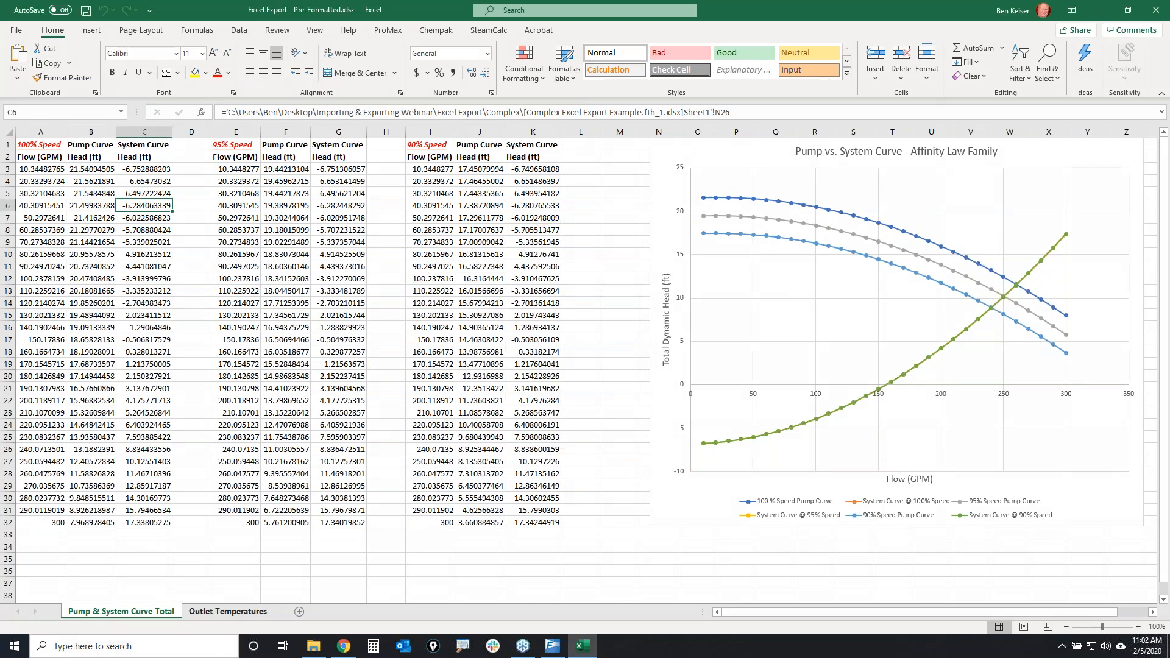
left_click(228, 612)
left_click_drag(149, 371, 149, 364)
left_click_drag(134, 161, 381, 237)
left_click_drag(361, 317, 361, 305)
left_click(334, 315)
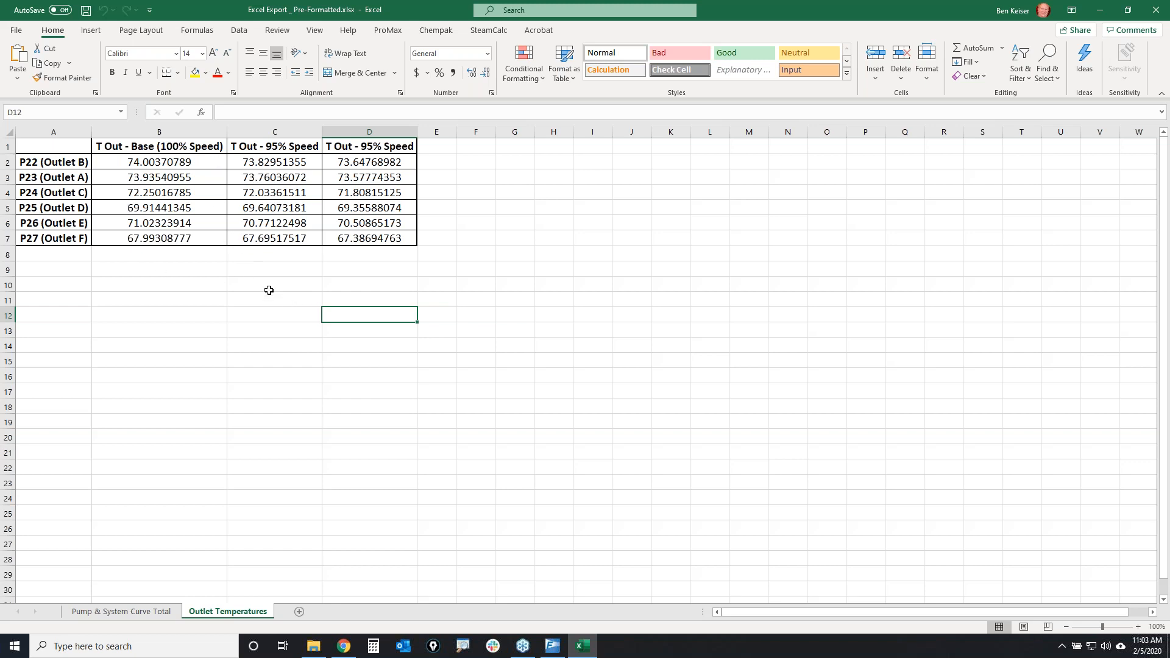
Return to the Pump & System Curve Total sheet and examine the linked data columns beside the chart
left_click(133, 613)
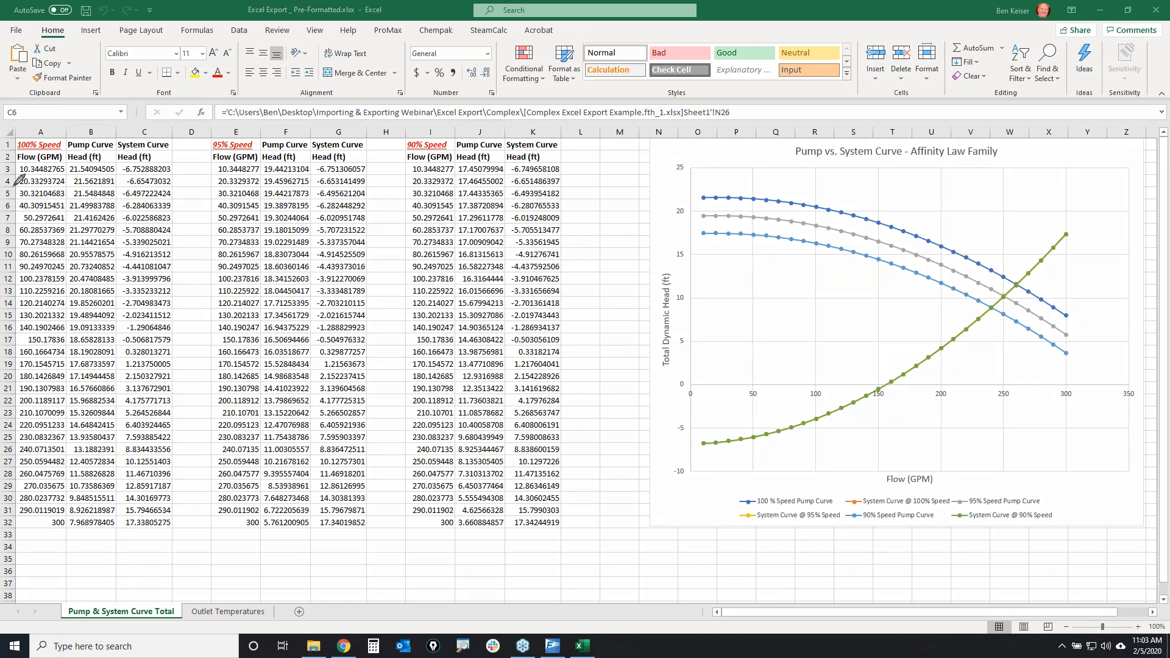
mouse_move(20, 186)
left_mouse_down()
mouse_move(426, 171)
mouse_move(519, 404)
mouse_move(48, 405)
mouse_move(45, 201)
mouse_move(98, 174)
left_mouse_up()
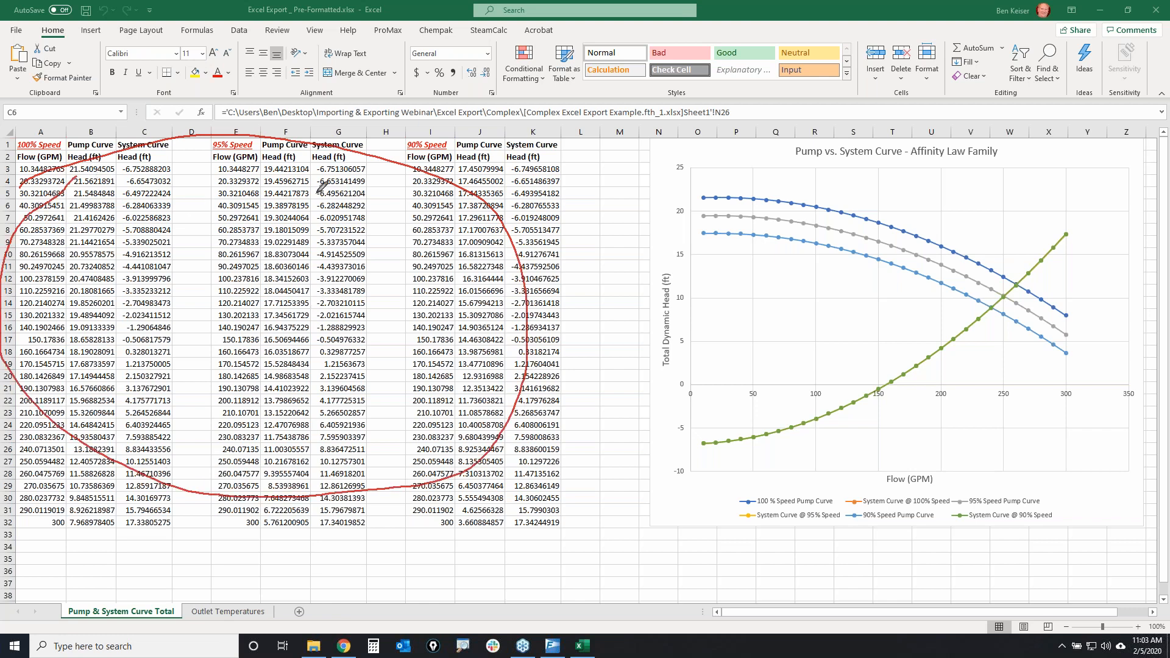
mouse_move(645, 161)
left_mouse_down()
mouse_move(1114, 324)
mouse_move(560, 110)
left_mouse_up()
left_click_drag(611, 76, 824, 140)
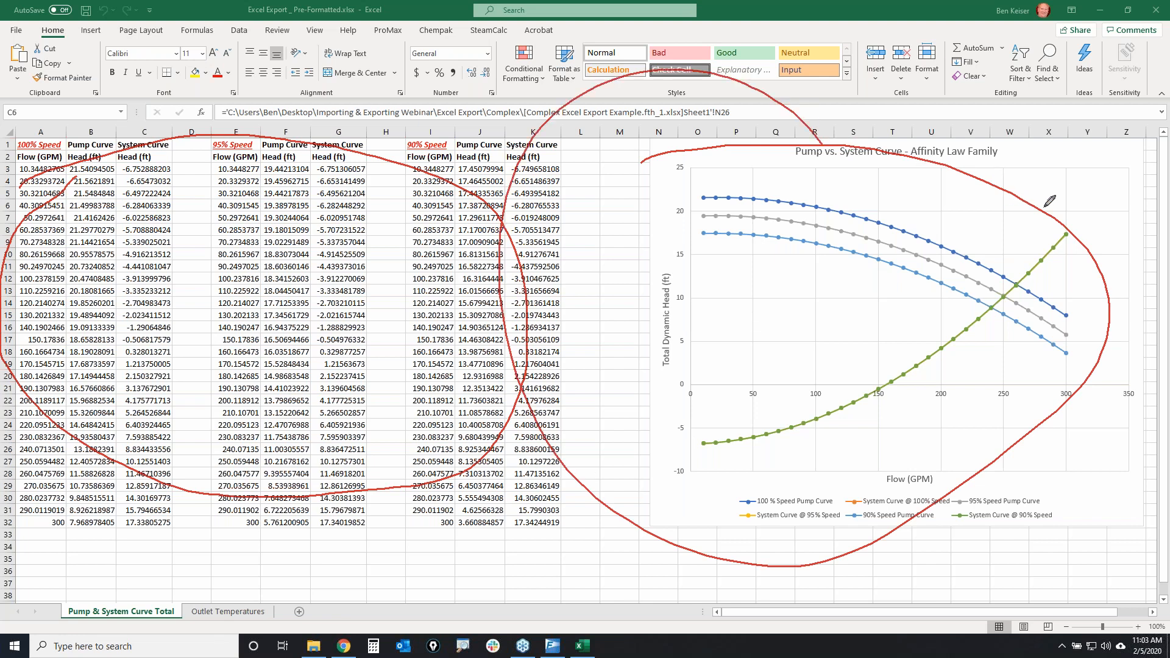
key("Escape")
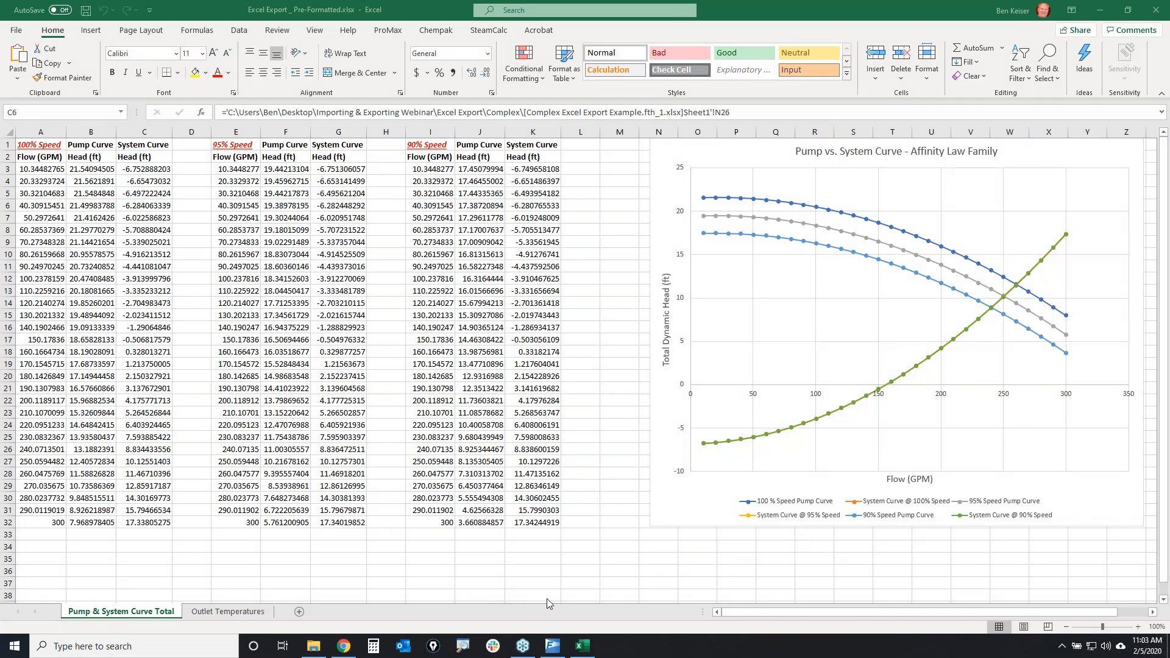
Switch to AFT Fathom, load the 95% Speed scenario and view its Pump & System Curve graph before returning to the Workspace
left_click(553, 646)
left_click(199, 56)
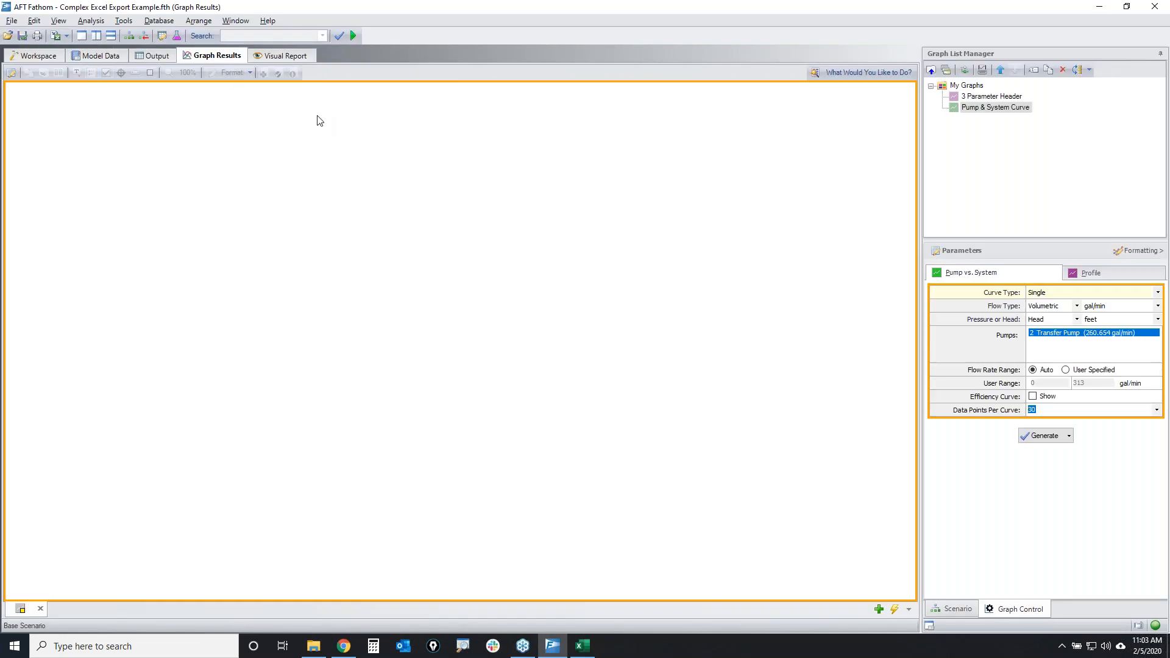
left_click(954, 609)
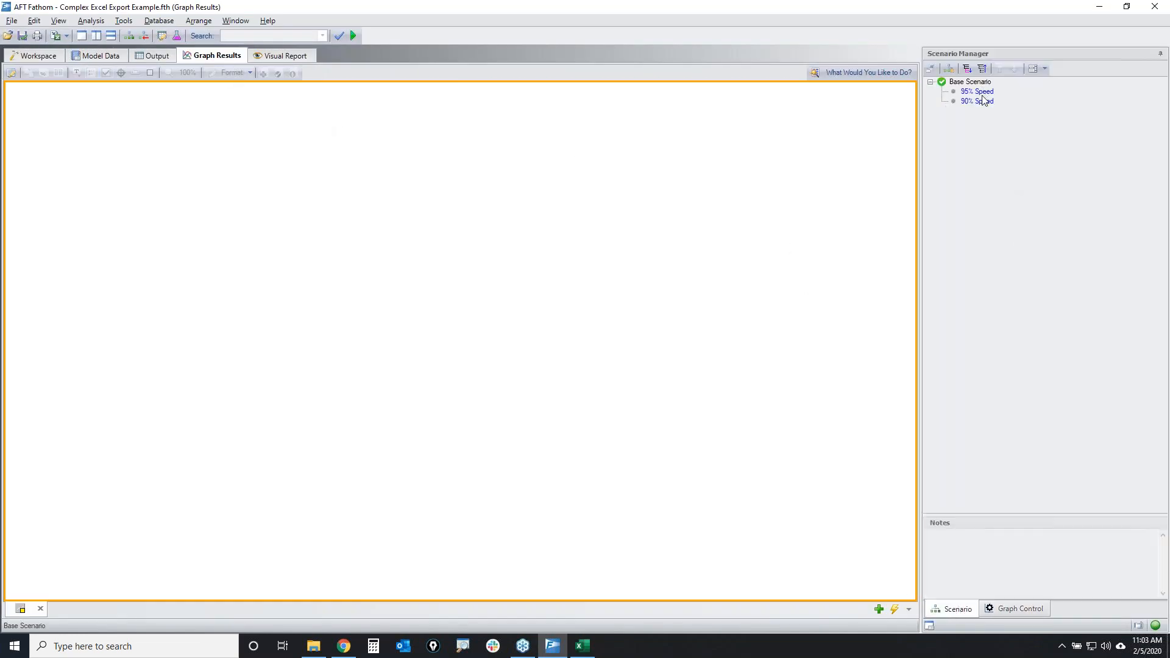
double_click(982, 93)
left_click(1033, 611)
double_click(991, 108)
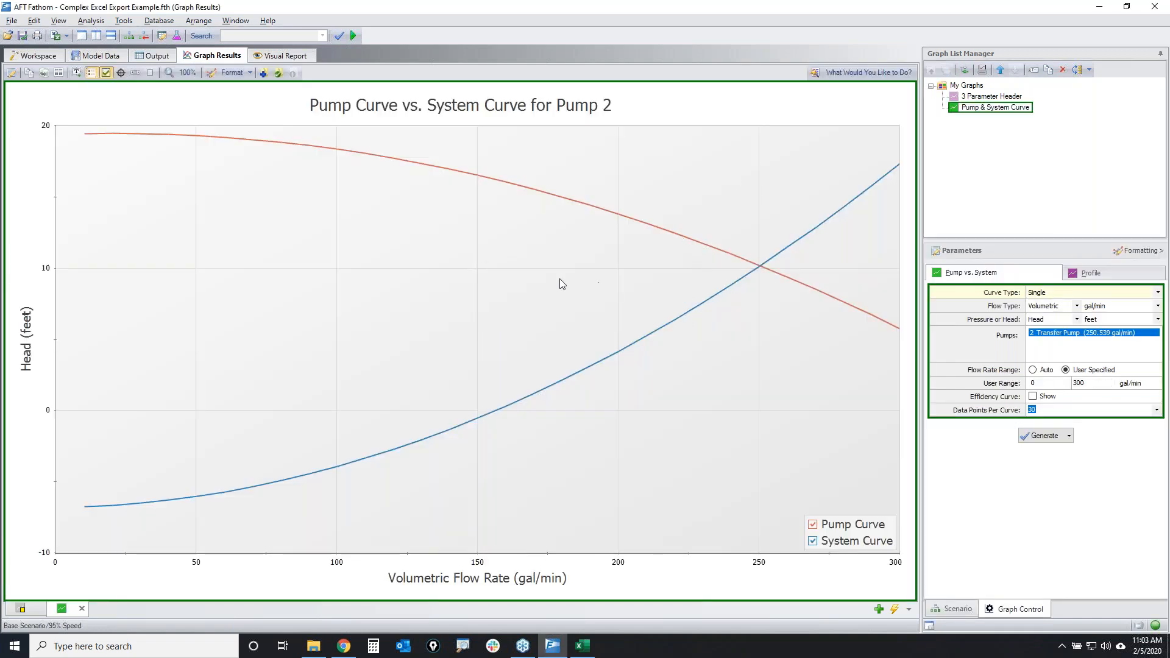
left_click(44, 73)
left_click(27, 58)
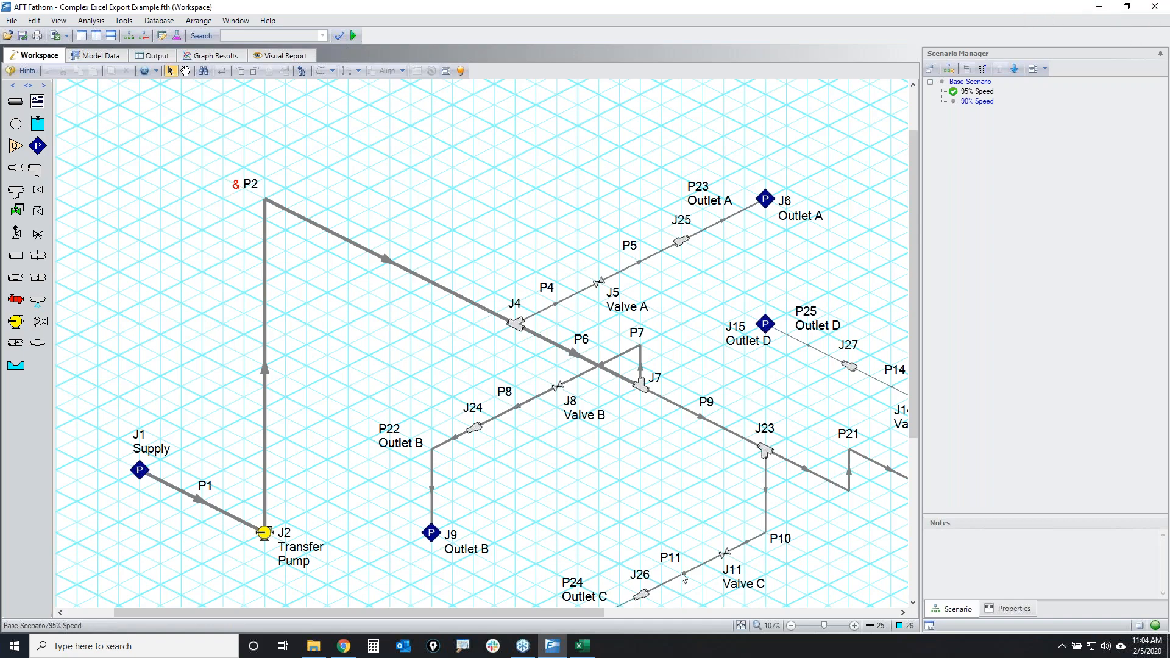
Switch to Excel and close the Excel Export _ Pre-Formatted.xlsx workbook
left_click(584, 647)
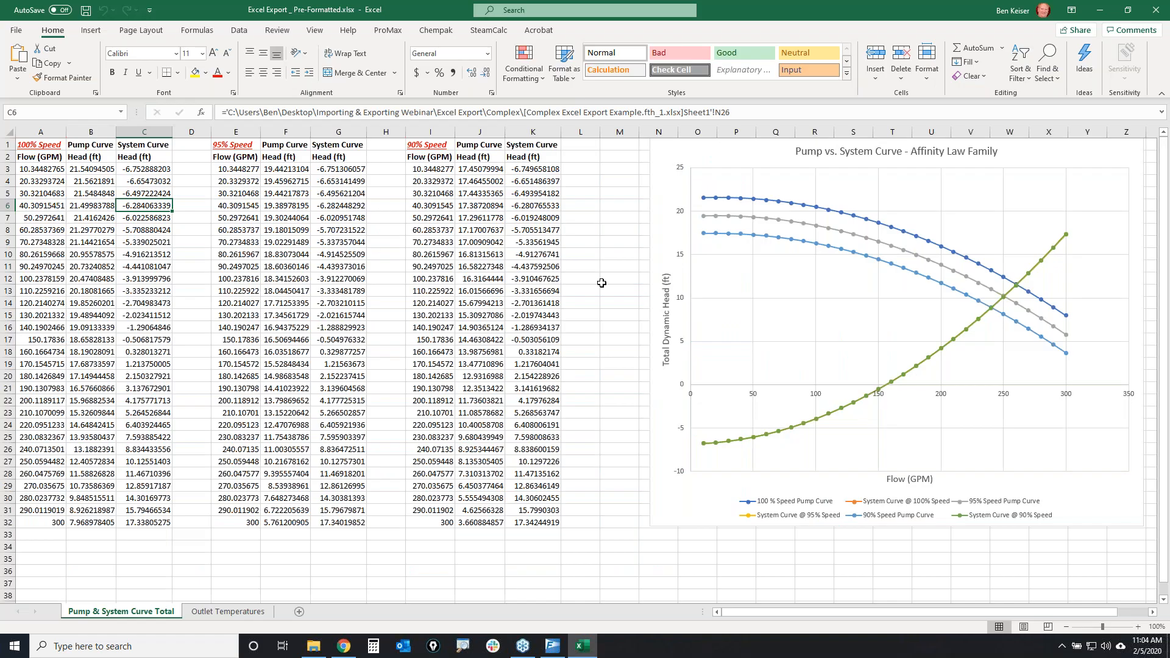
left_click(1157, 10)
left_click(584, 339)
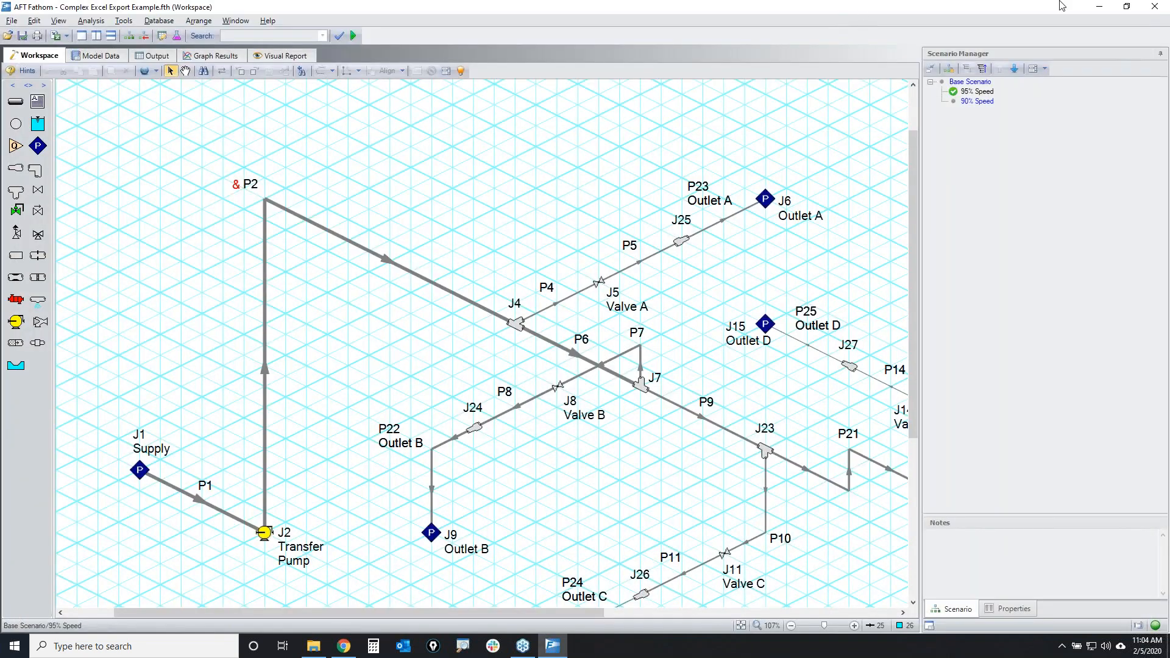
Close the Complex Excel Export Example model in AFT Fathom without saving, and close the Complex folder window
left_click(1156, 8)
left_click(618, 368)
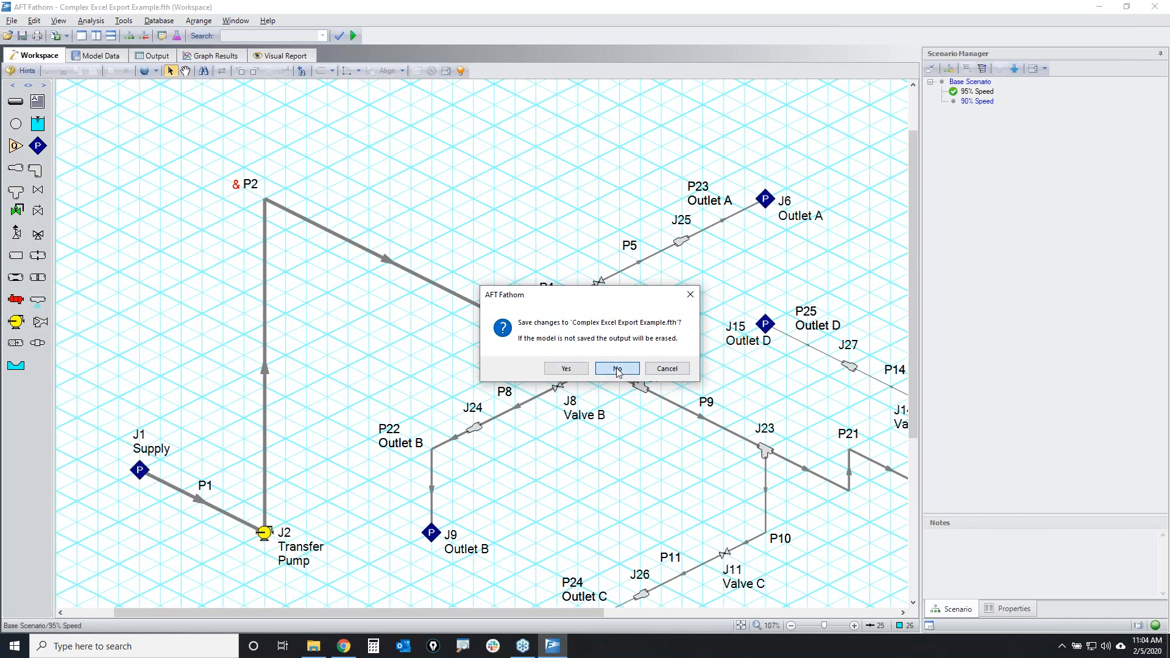
left_click(565, 321)
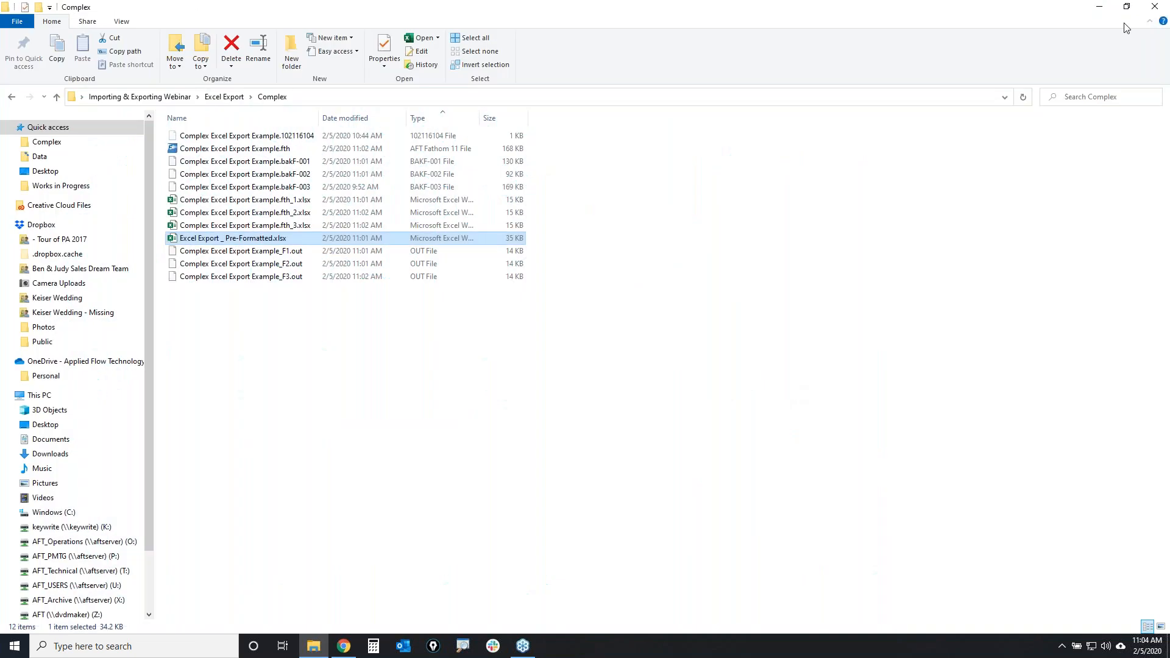
left_click(1156, 7)
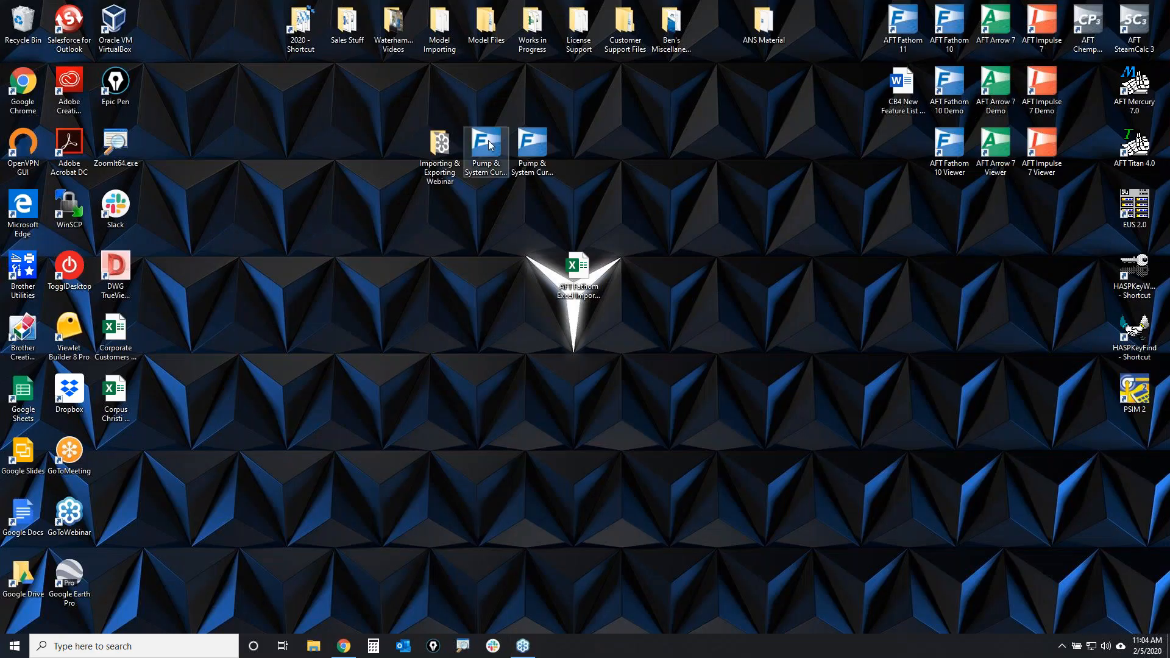
Start AFT Fathom 11 and open Pump & System Curve Multi-Scenario Testing - Automated Testing.fth from the Desktop with its most recent active scenario
double_click(903, 24)
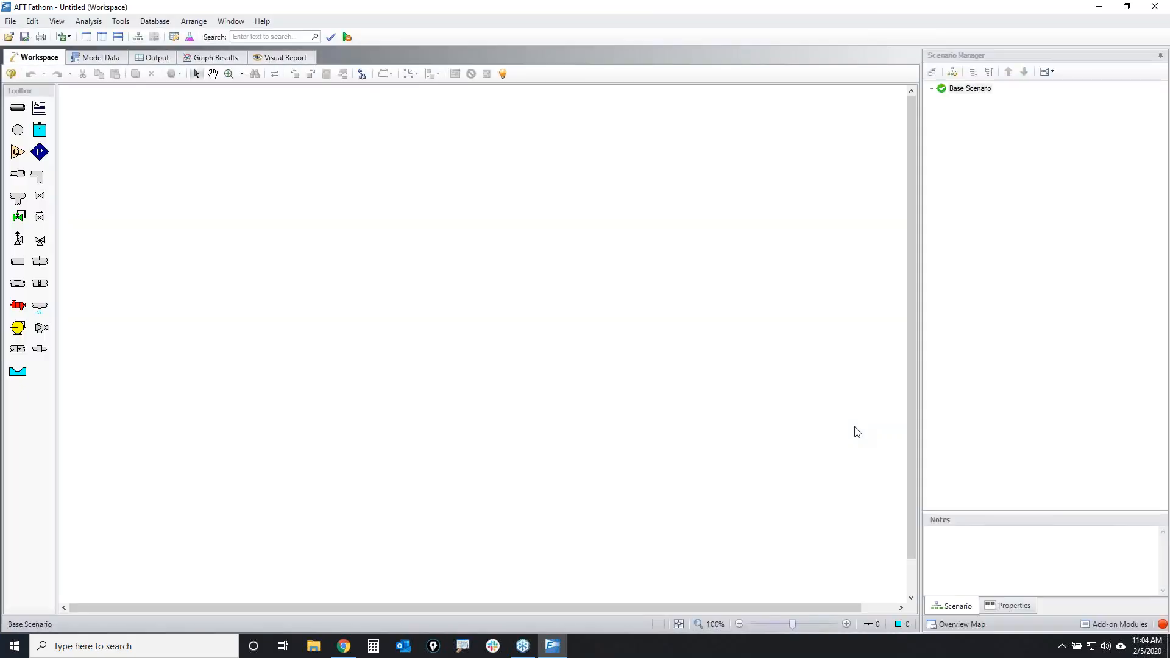
left_click(9, 37)
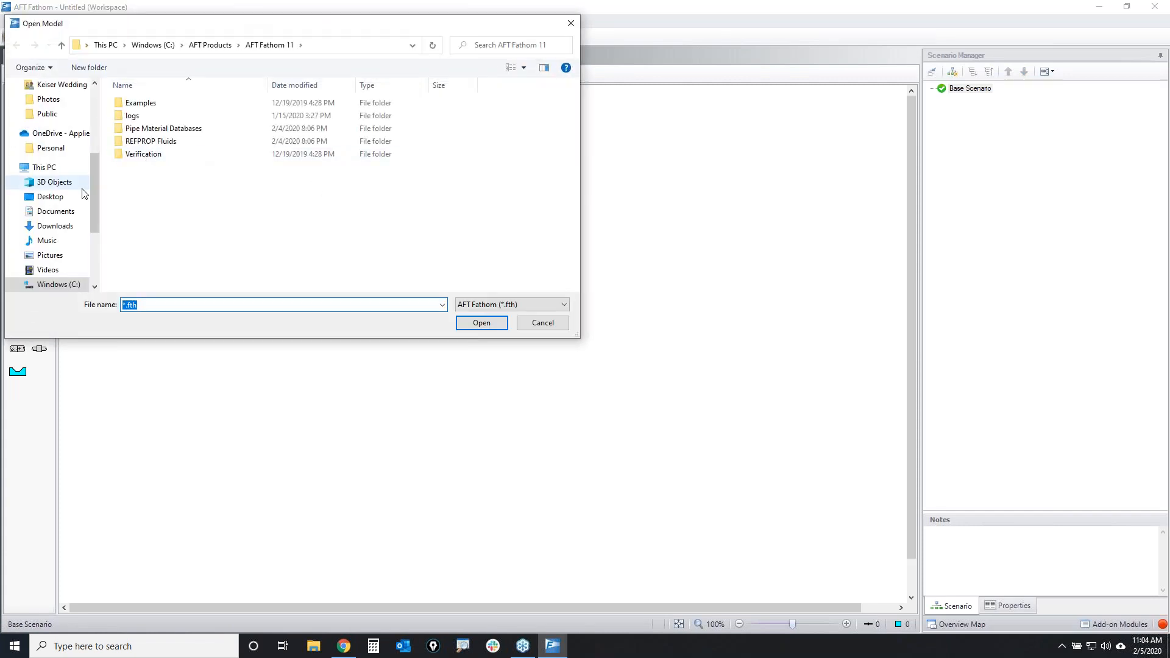
left_click(50, 197)
double_click(219, 231)
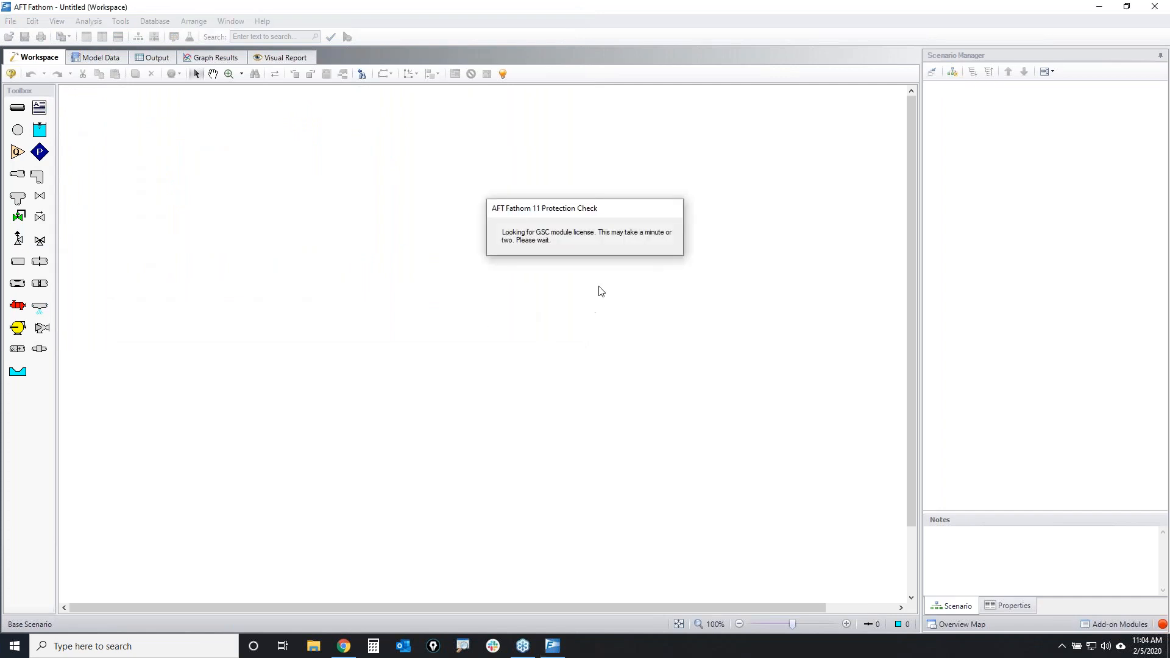
left_click(633, 400)
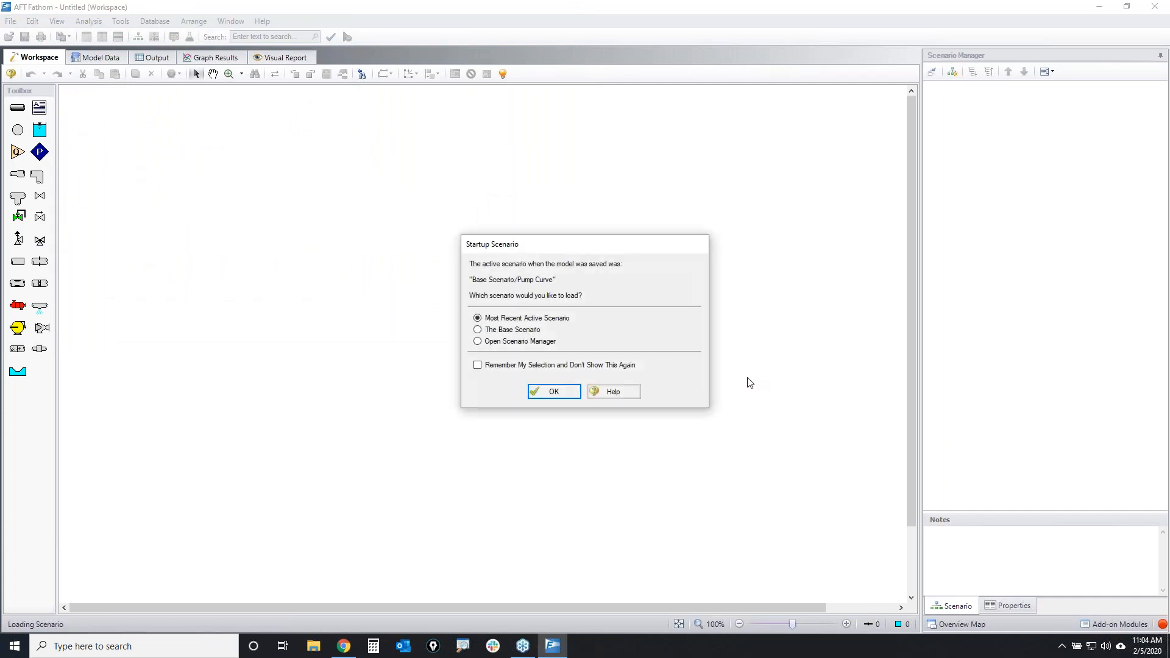
left_click(562, 393)
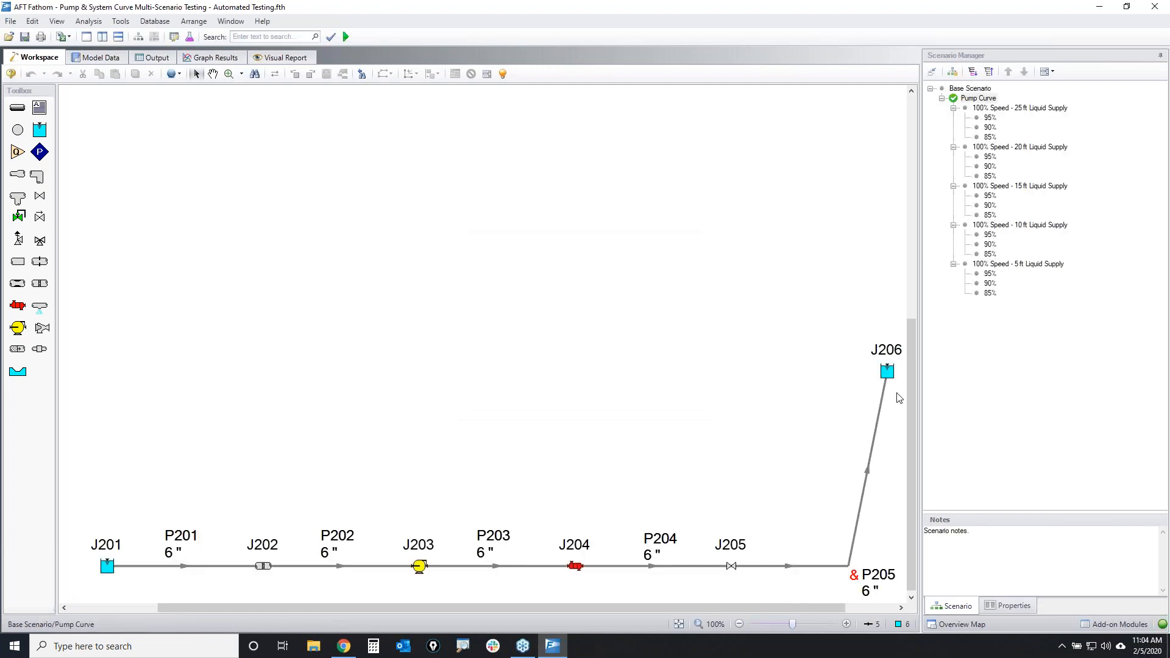
left_click(680, 625)
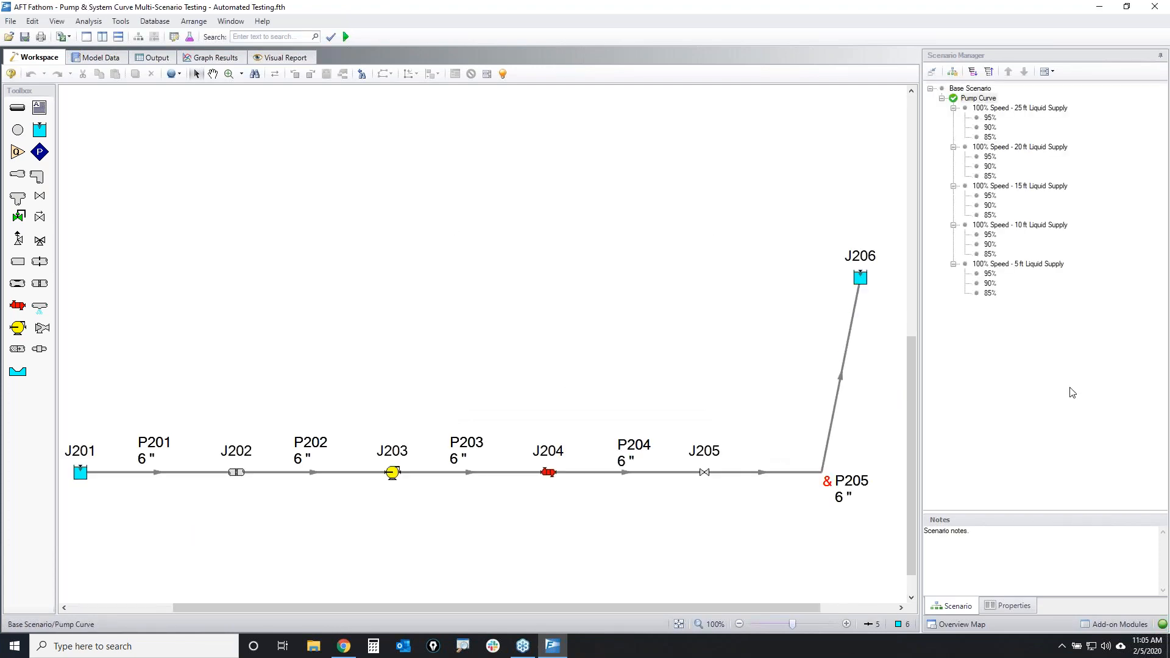
Examine pump J203's properties and its configured performance, NPSH and efficiency graphs, leaving the pump unmodified
mouse_move(864, 98)
left_mouse_down()
mouse_move(967, 96)
mouse_move(918, 98)
left_mouse_up()
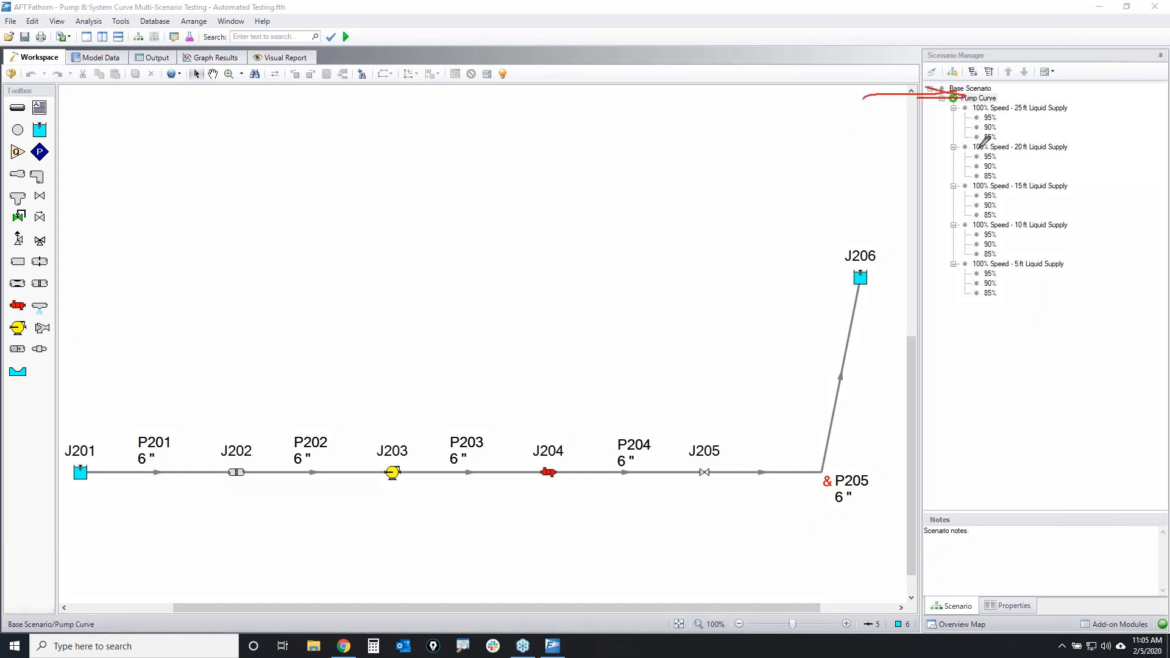
key("Escape")
double_click(391, 477)
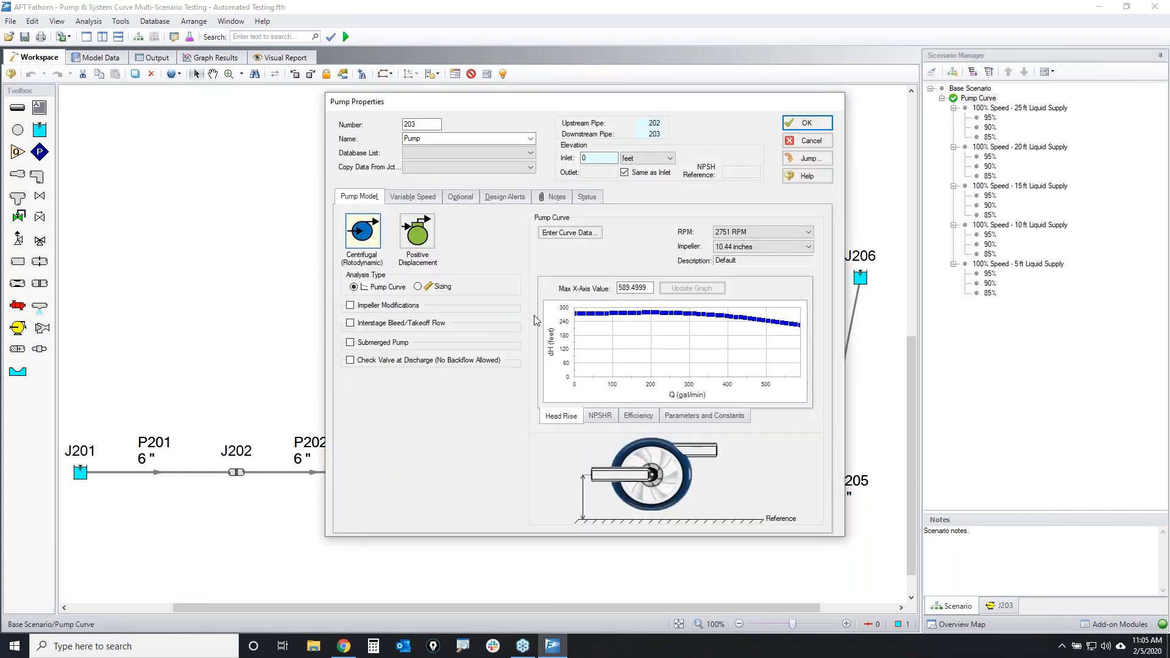
left_click(570, 232)
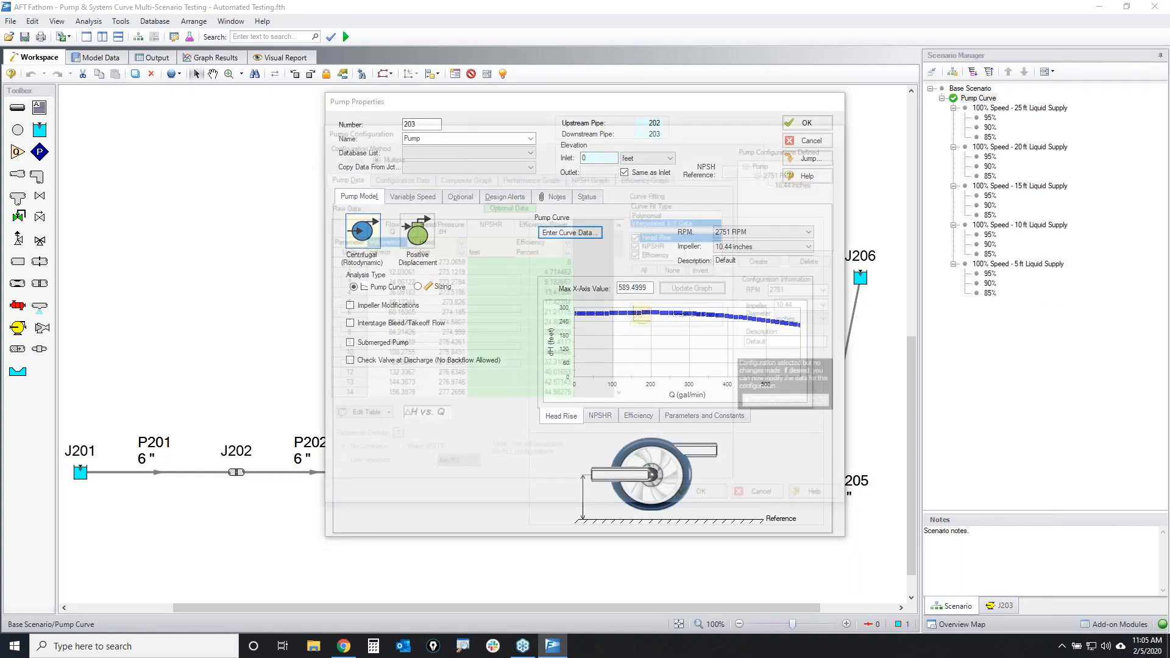
left_click(508, 178)
left_click(577, 177)
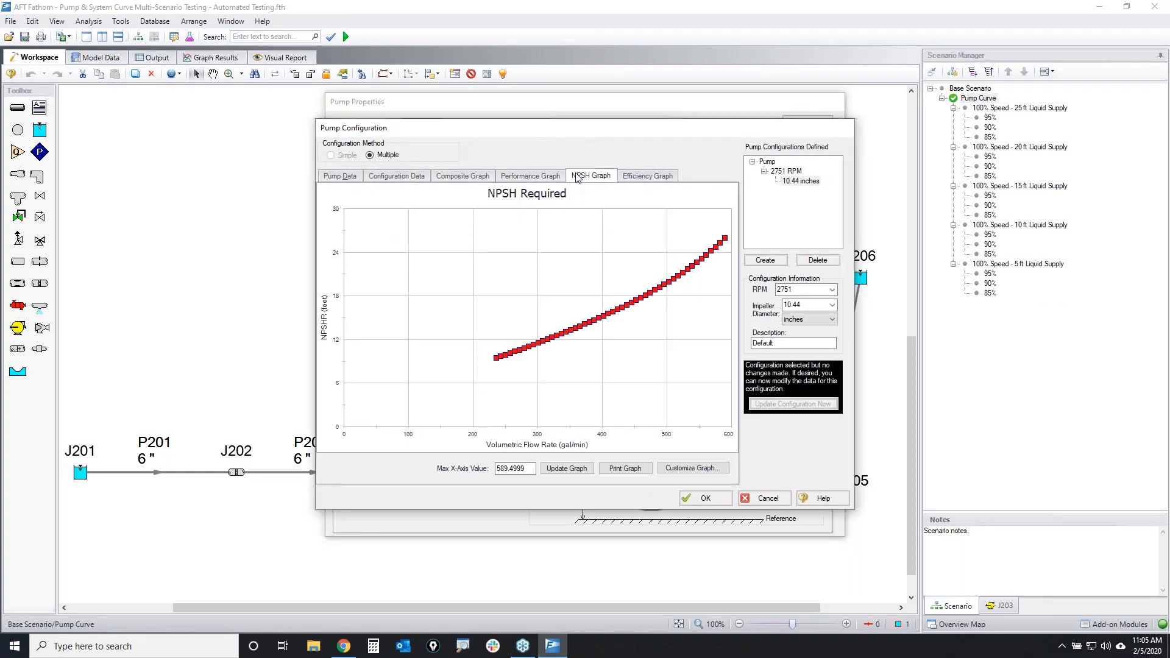
left_click(655, 178)
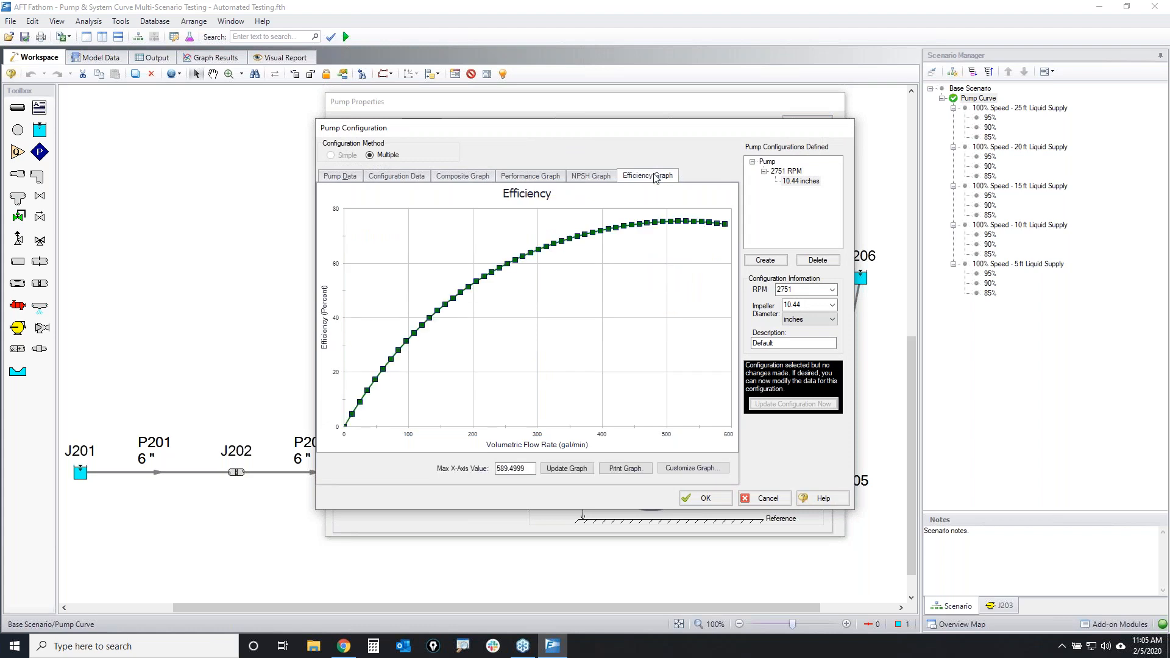
left_click(769, 498)
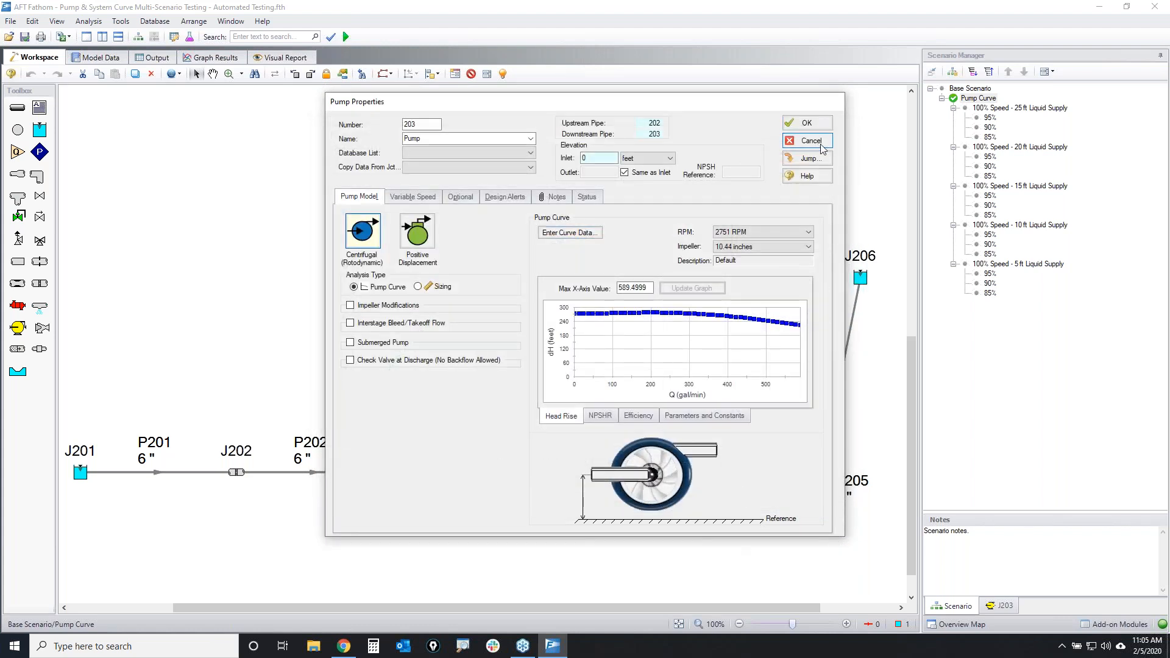
left_click(807, 144)
left_click(634, 269)
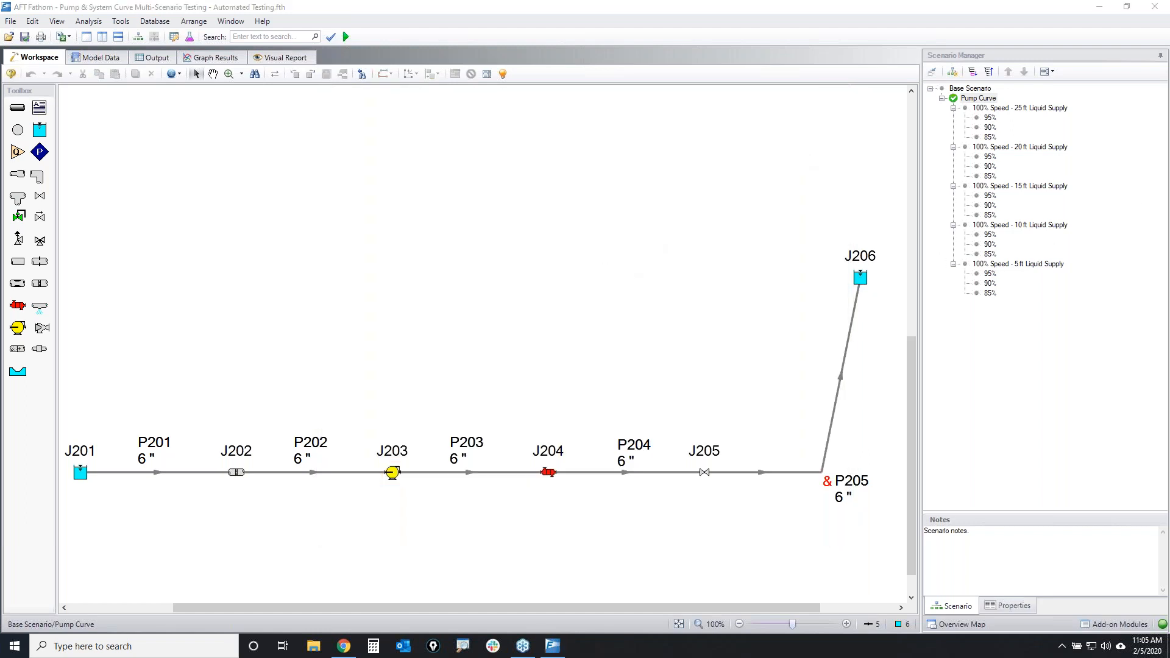
Examine the 25 ft and 20 ft Liquid Supply scenarios and their 95%, 90% and 85% speed children in the scenario tree
mouse_move(950, 108)
left_mouse_down()
mouse_move(1007, 108)
mouse_move(1130, 229)
mouse_move(941, 291)
mouse_move(949, 103)
left_mouse_up()
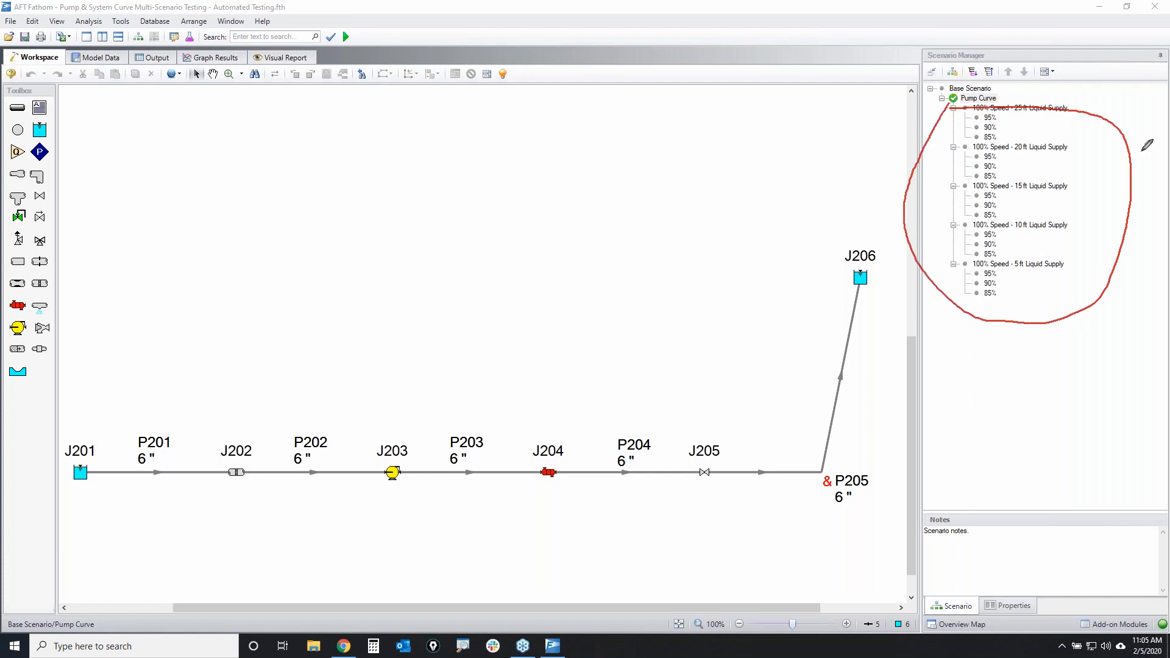
key("Escape")
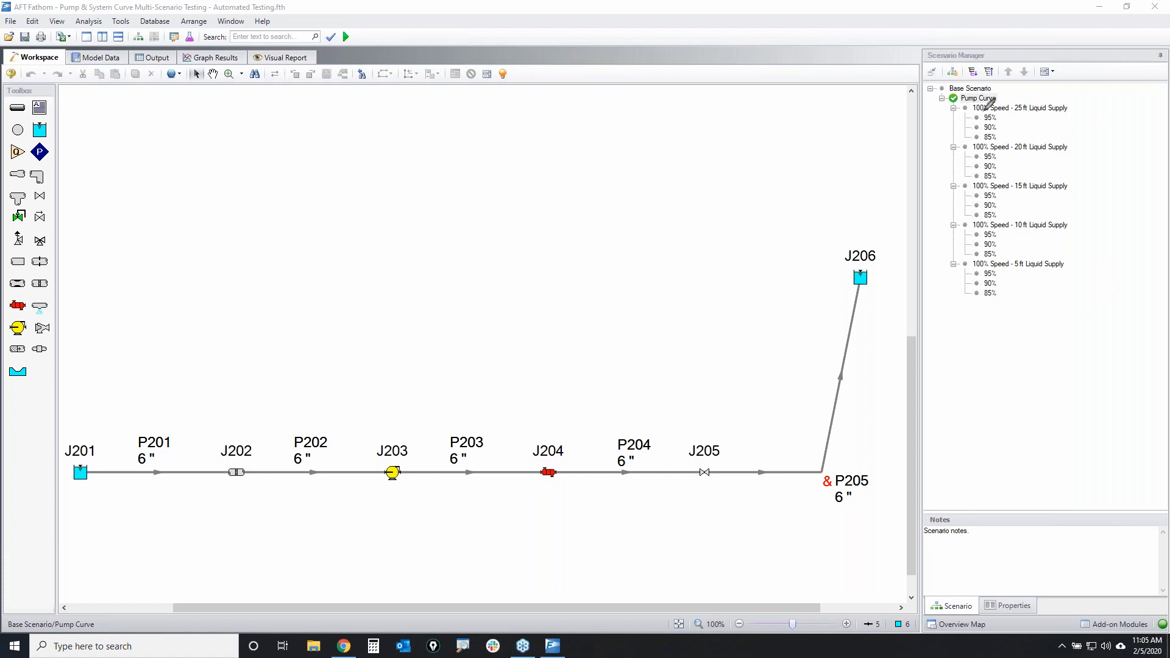
mouse_move(961, 106)
left_mouse_down()
mouse_move(1078, 105)
mouse_move(1024, 115)
mouse_move(968, 104)
left_mouse_up()
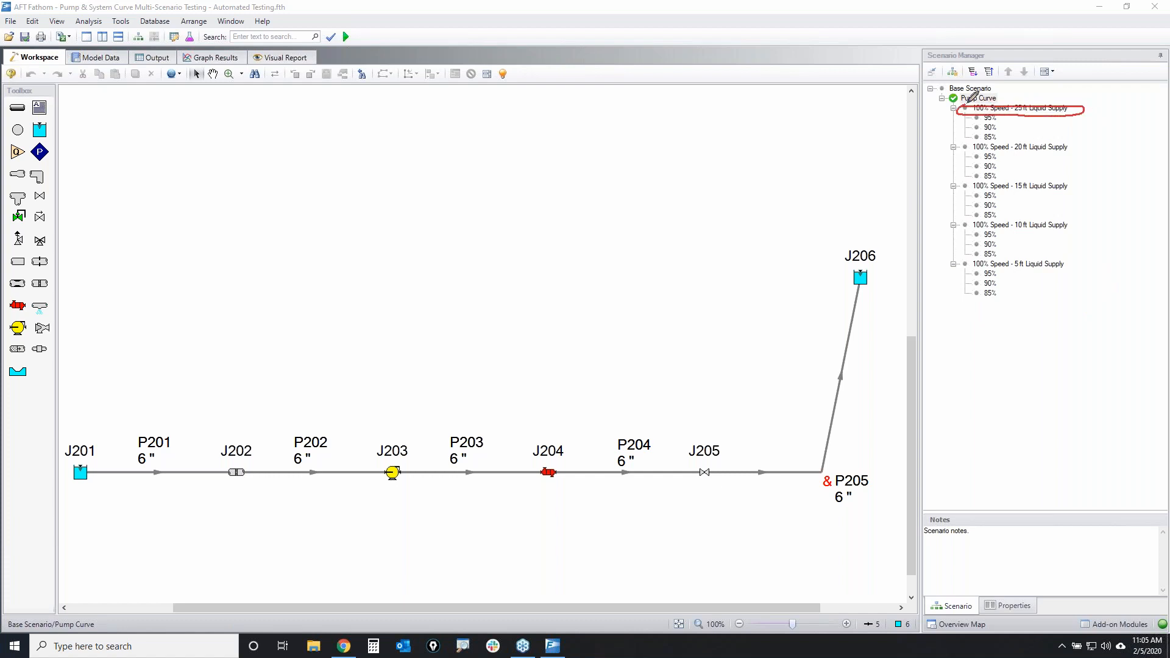
mouse_move(75, 443)
left_mouse_down()
mouse_move(113, 441)
mouse_move(66, 427)
left_mouse_up()
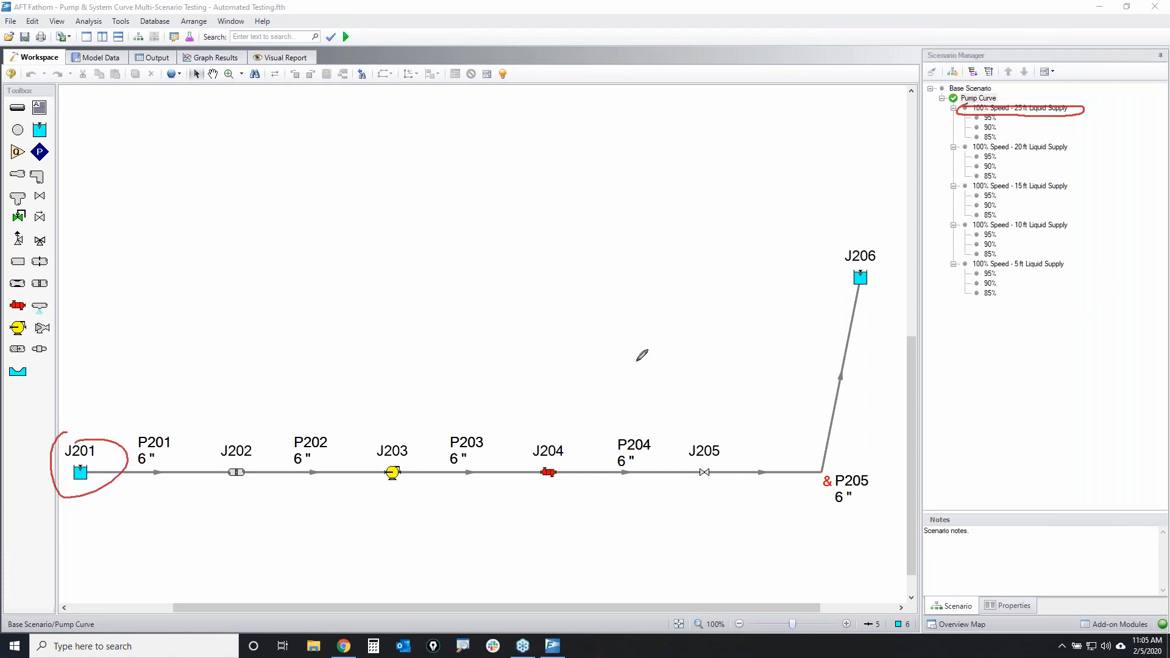
mouse_move(999, 114)
left_mouse_down()
mouse_move(1013, 117)
mouse_move(971, 117)
mouse_move(999, 109)
left_mouse_up()
left_click(1160, 263)
mouse_move(1000, 110)
left_mouse_down()
mouse_move(965, 115)
mouse_move(1034, 140)
mouse_move(1020, 98)
mouse_move(1000, 105)
mouse_move(1055, 113)
left_mouse_up()
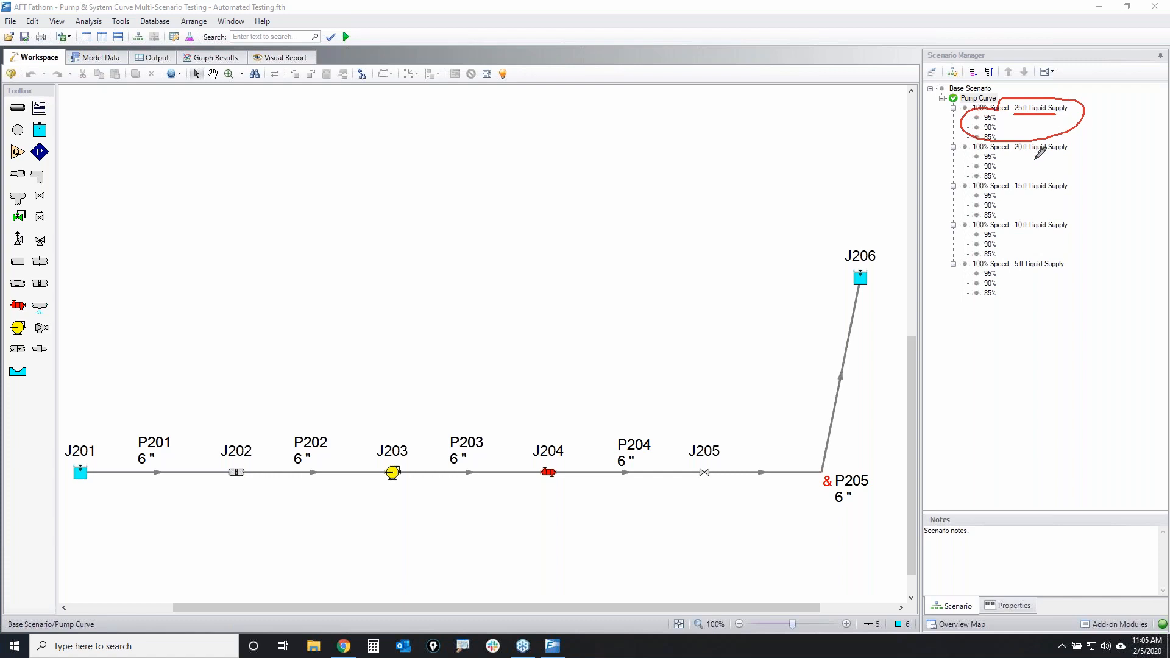
mouse_move(1049, 139)
left_mouse_down()
mouse_move(950, 148)
mouse_move(1011, 173)
mouse_move(1075, 136)
left_mouse_up()
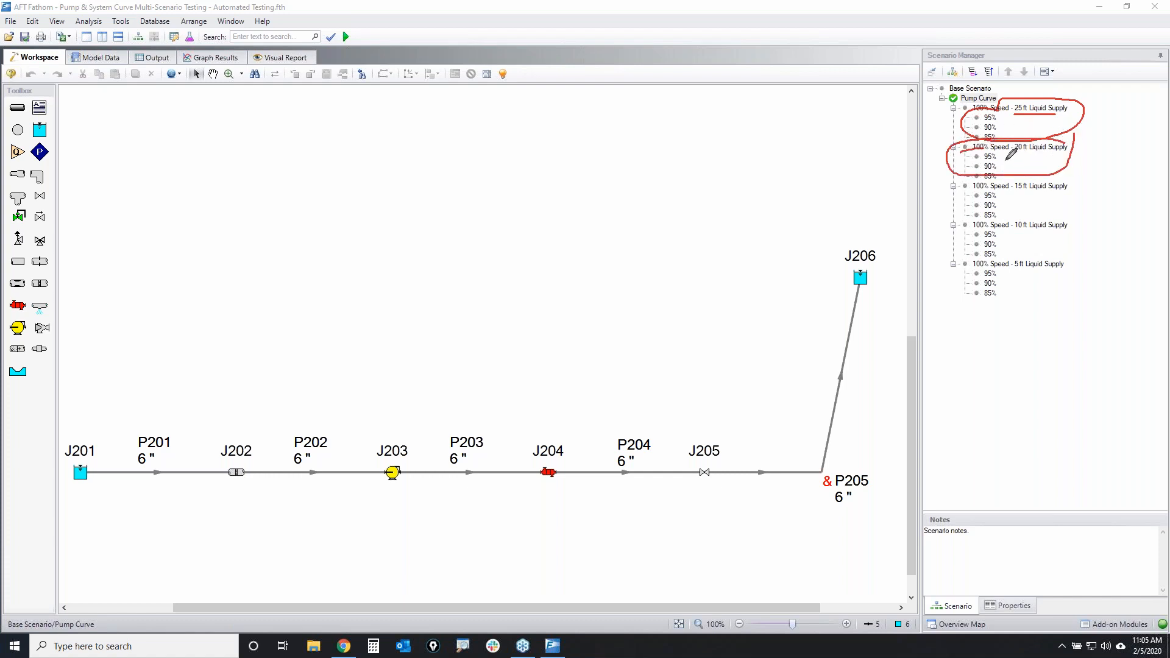
mouse_move(993, 157)
left_mouse_down()
mouse_move(1012, 156)
mouse_move(1022, 177)
mouse_move(1039, 152)
mouse_move(1066, 148)
mouse_move(1000, 148)
mouse_move(1033, 156)
left_mouse_up()
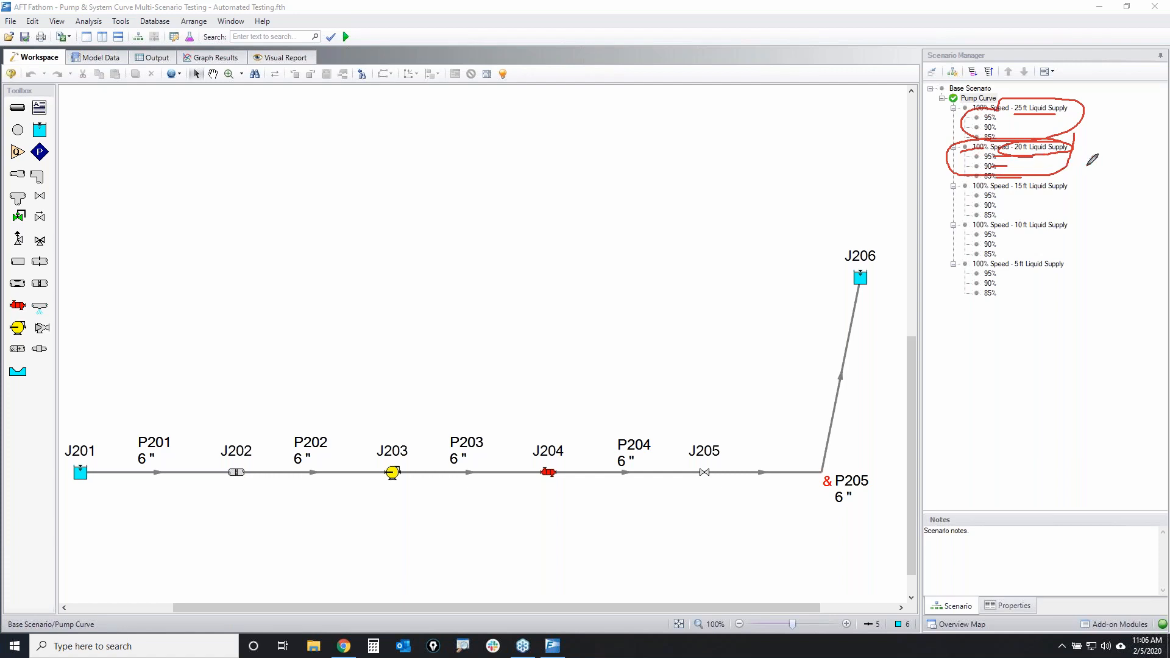
Examine the 15 ft, 10 ft and 5 ft Liquid Supply scenarios, and review the full set of scenarios under Pump Curve
key("e")
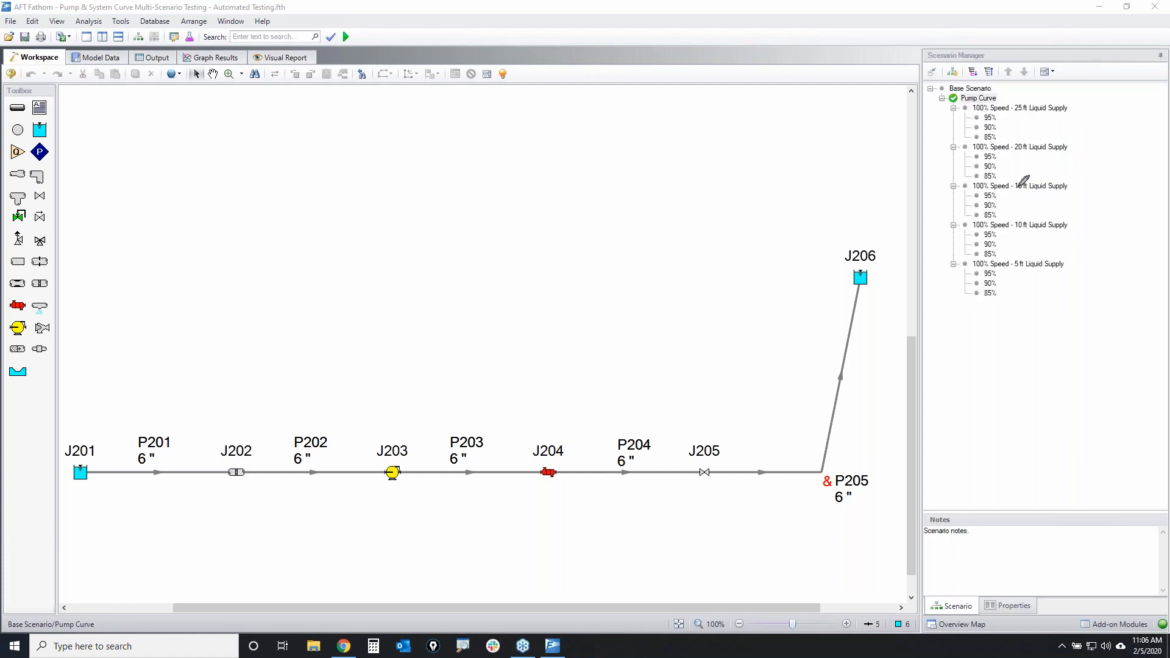
left_click_drag(1010, 191, 1078, 191)
left_click_drag(1009, 234, 1074, 231)
left_click_drag(1015, 277, 1093, 272)
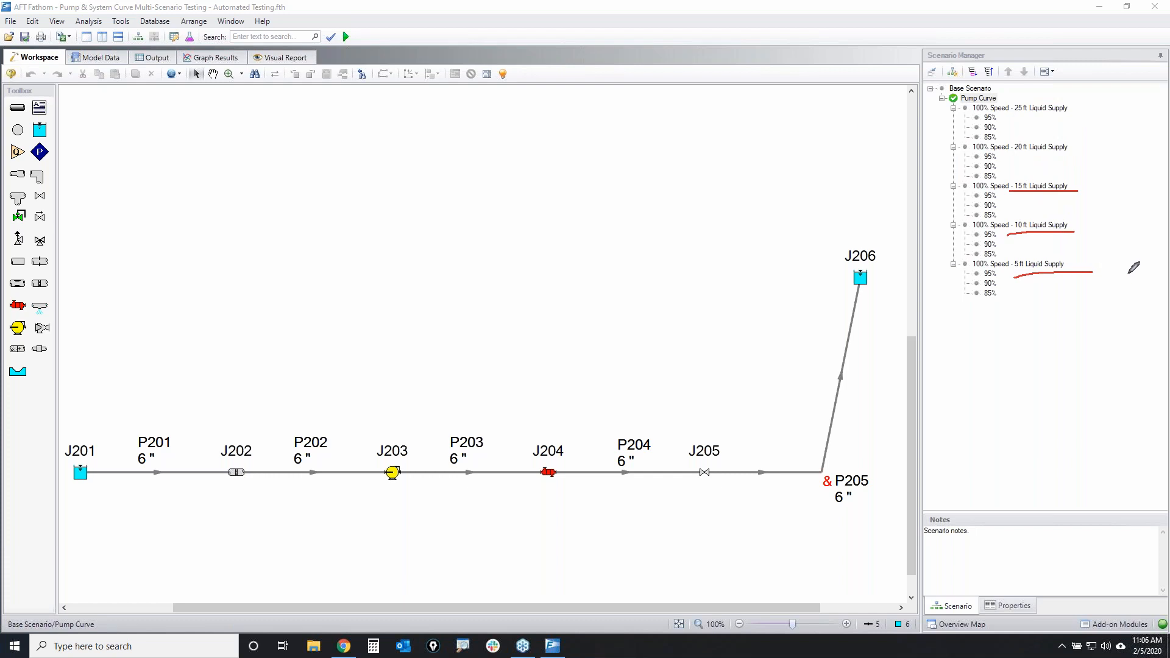
key("Escape")
key("ctrl+2")
mouse_move(1074, 109)
left_mouse_down()
mouse_move(1031, 105)
mouse_move(945, 287)
mouse_move(1126, 205)
mouse_move(1056, 98)
left_mouse_up()
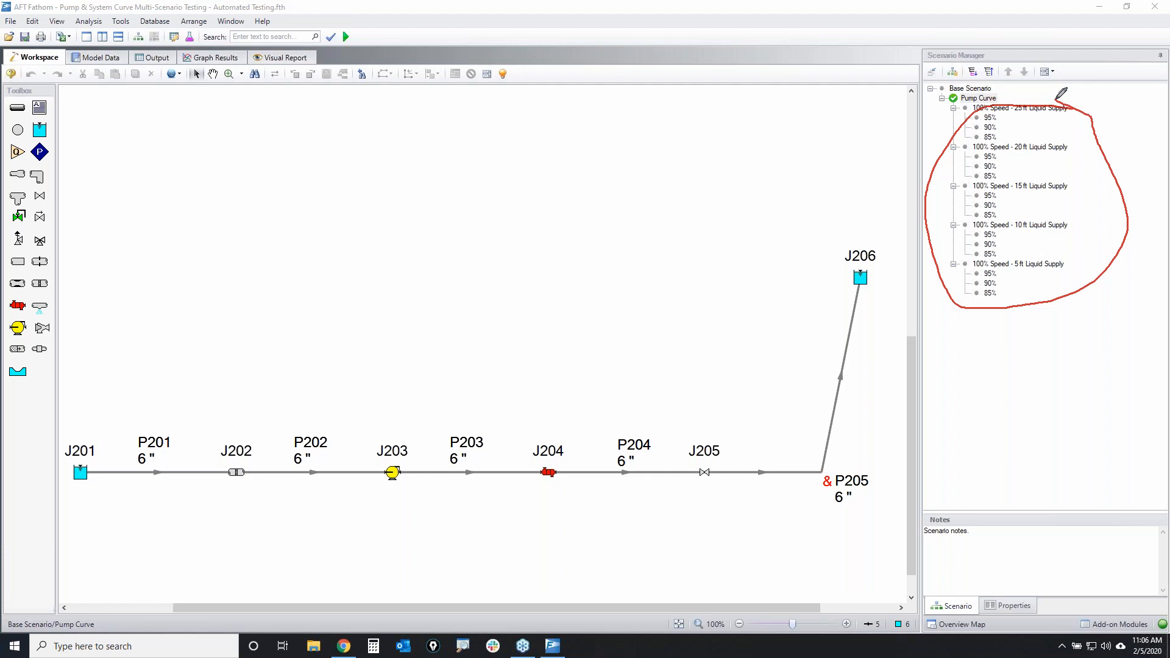
left_click(1039, 43)
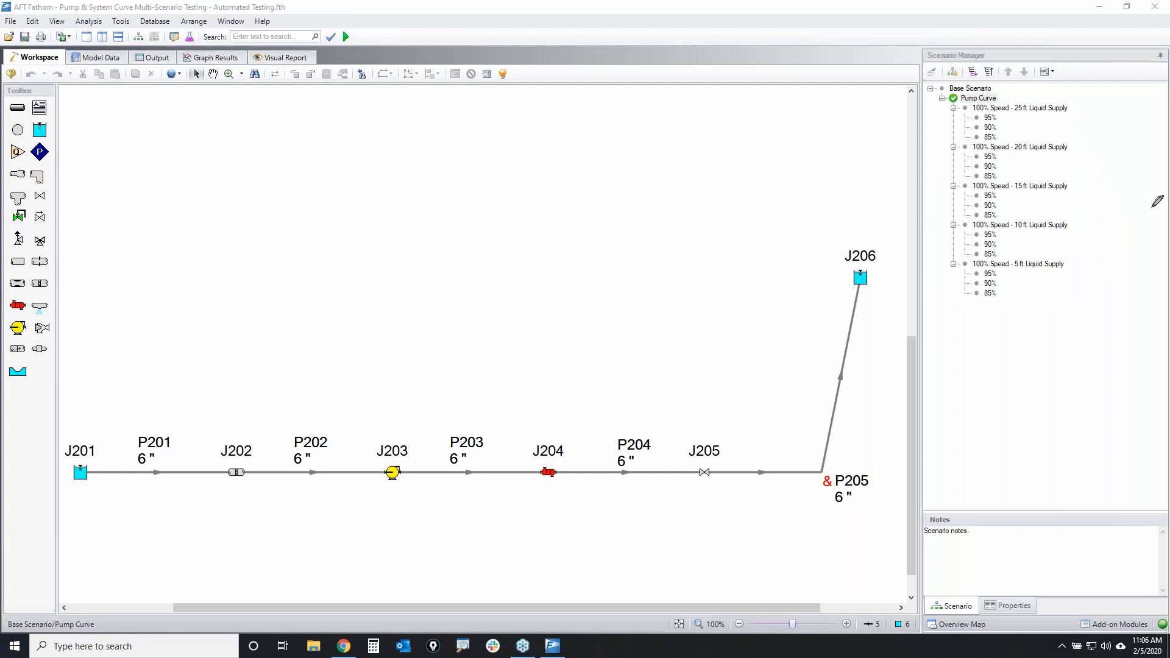
Run the Pump Curve scenario's model and open its graph results
mouse_move(897, 104)
left_mouse_down()
mouse_move(1031, 70)
mouse_move(944, 79)
mouse_move(1070, 111)
left_mouse_up()
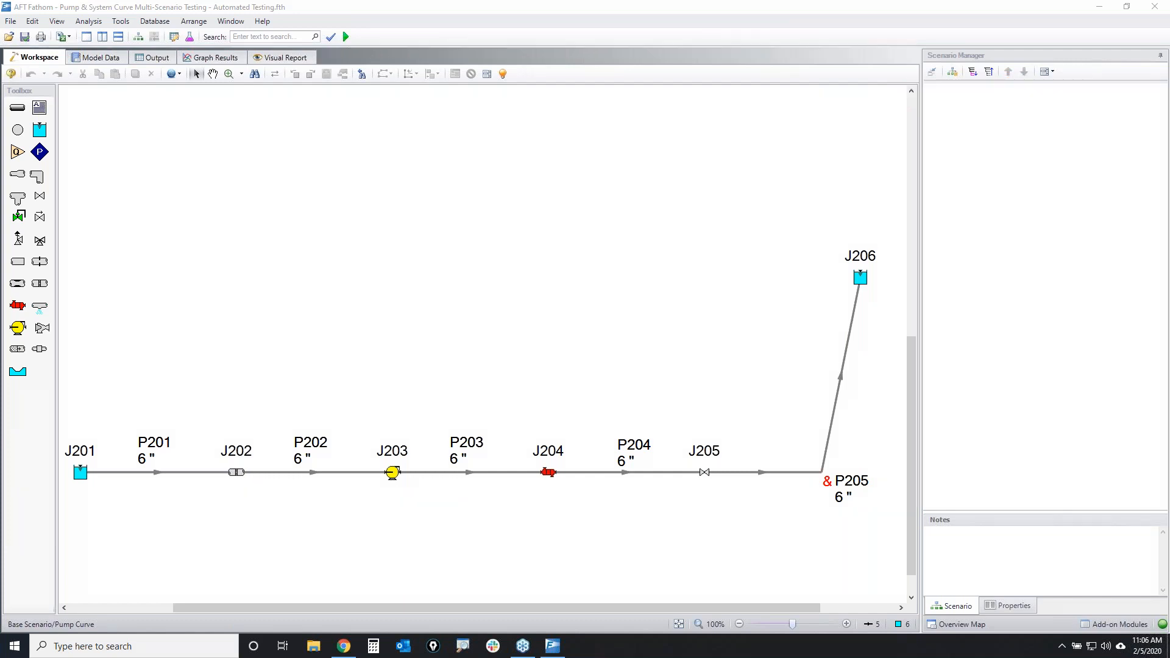
left_click(346, 37)
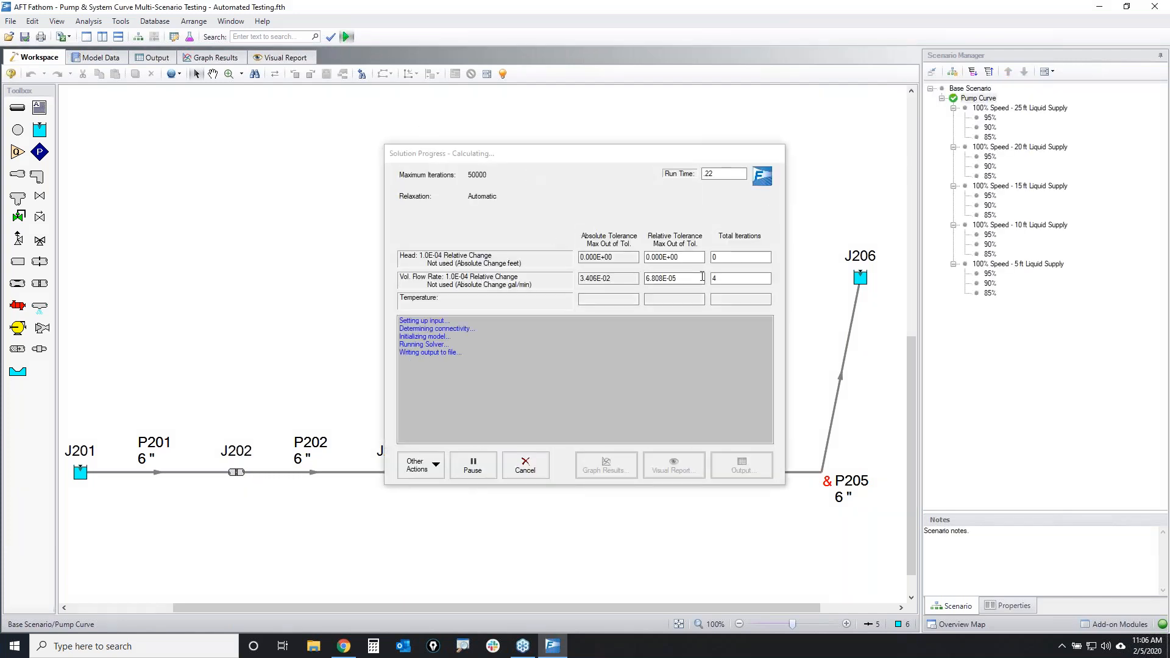
left_click(618, 470)
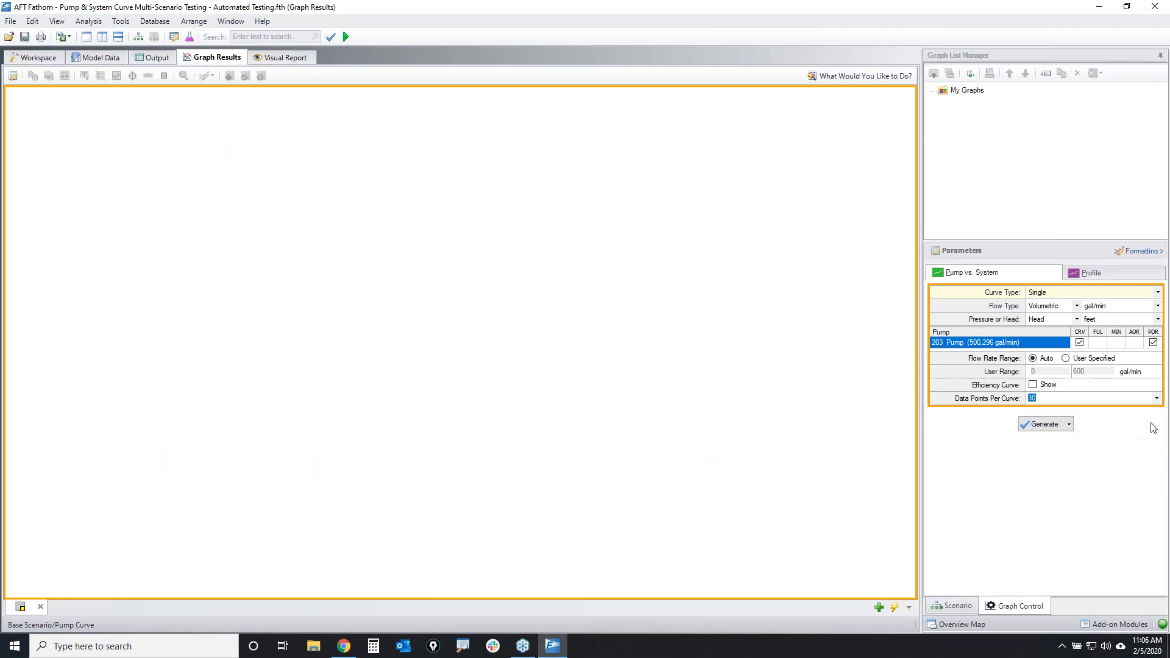
Generate pump 203's pump vs. system curve for a user-specified 0 to 800 gal/min range, with the efficiency curve and 60 data points per curve
left_click(1066, 358)
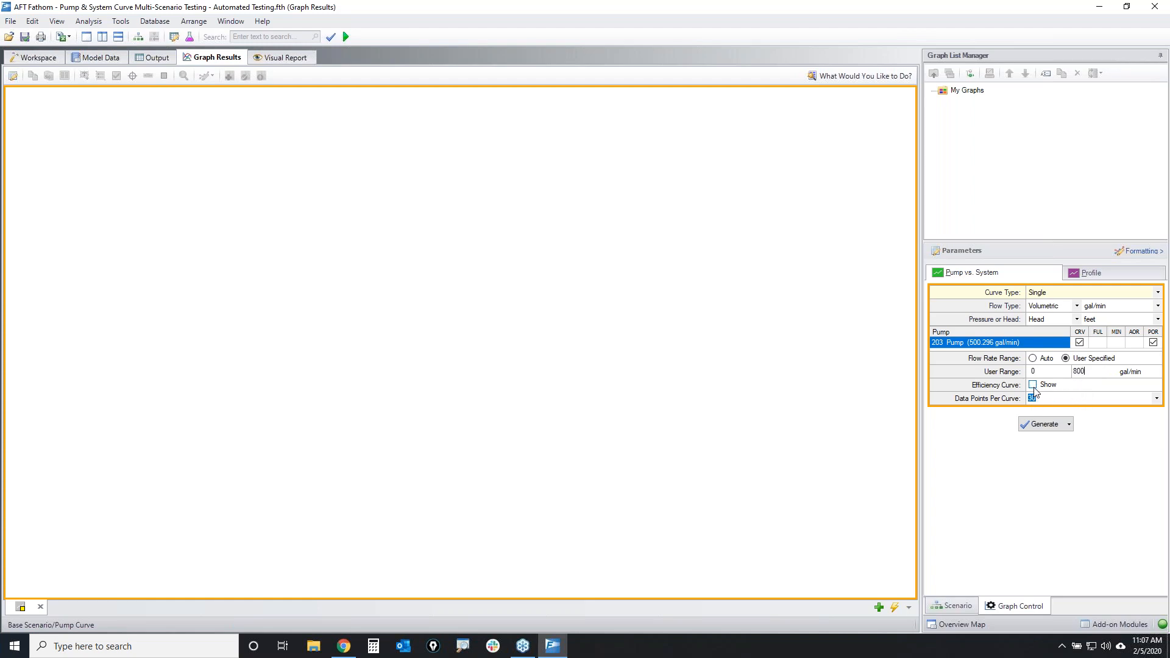
left_click(1156, 399)
left_click(1086, 444)
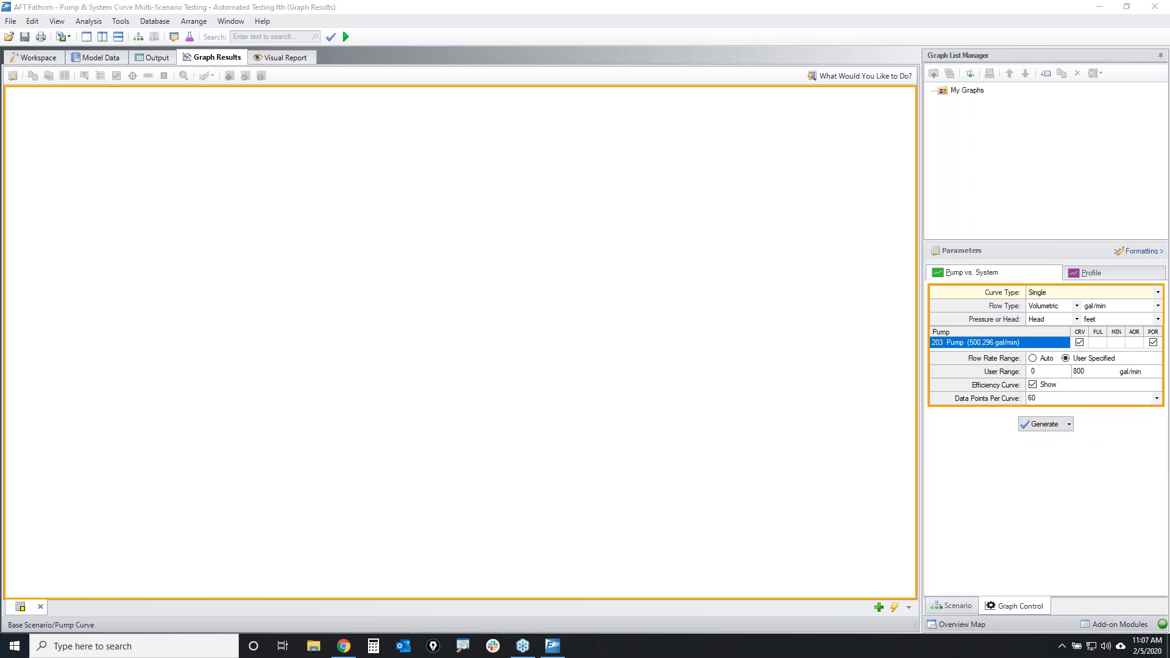
mouse_move(1083, 330)
left_mouse_down()
mouse_move(1083, 350)
mouse_move(1071, 329)
left_mouse_up()
mouse_move(1154, 327)
left_mouse_down()
mouse_move(1166, 332)
mouse_move(1145, 335)
left_mouse_up()
key("Escape")
left_click(1043, 424)
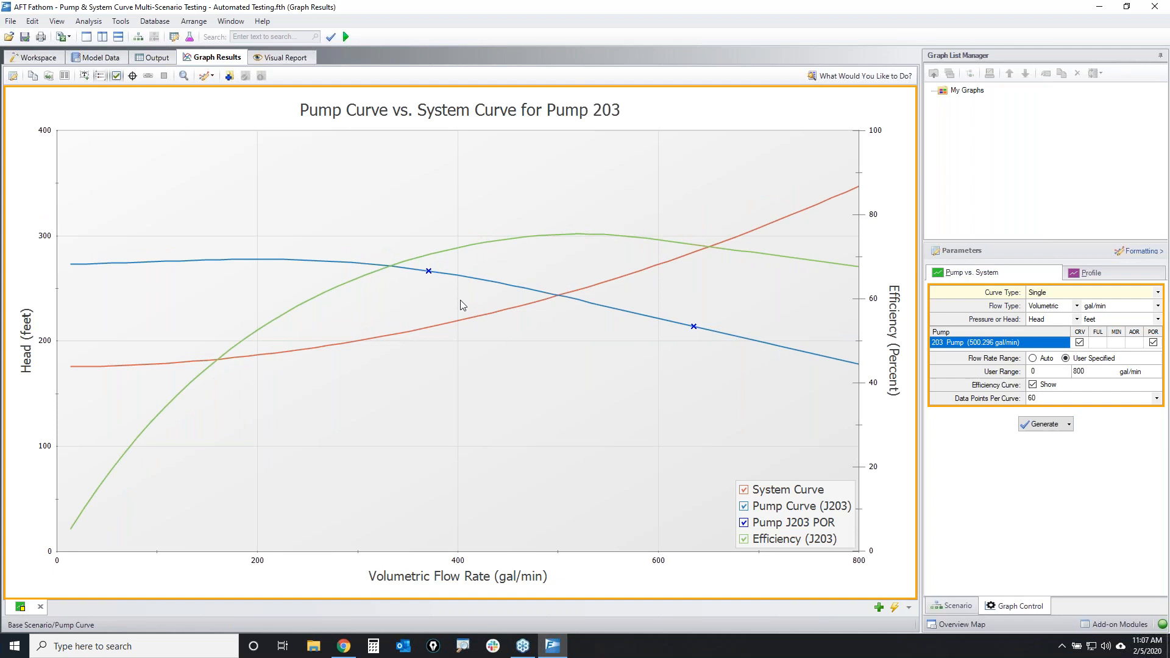
Add the generated graph to the graph list, naming it with the presenter's first name in the possessive followed by "Pump & System Curve"
left_click(230, 76)
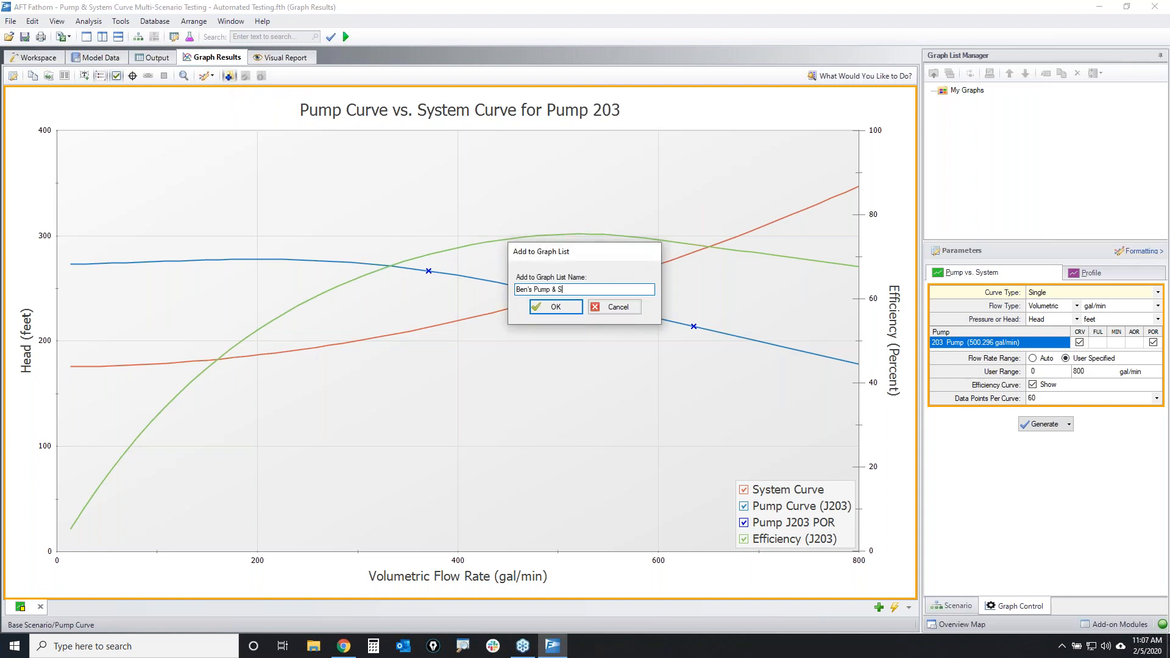
key("Return")
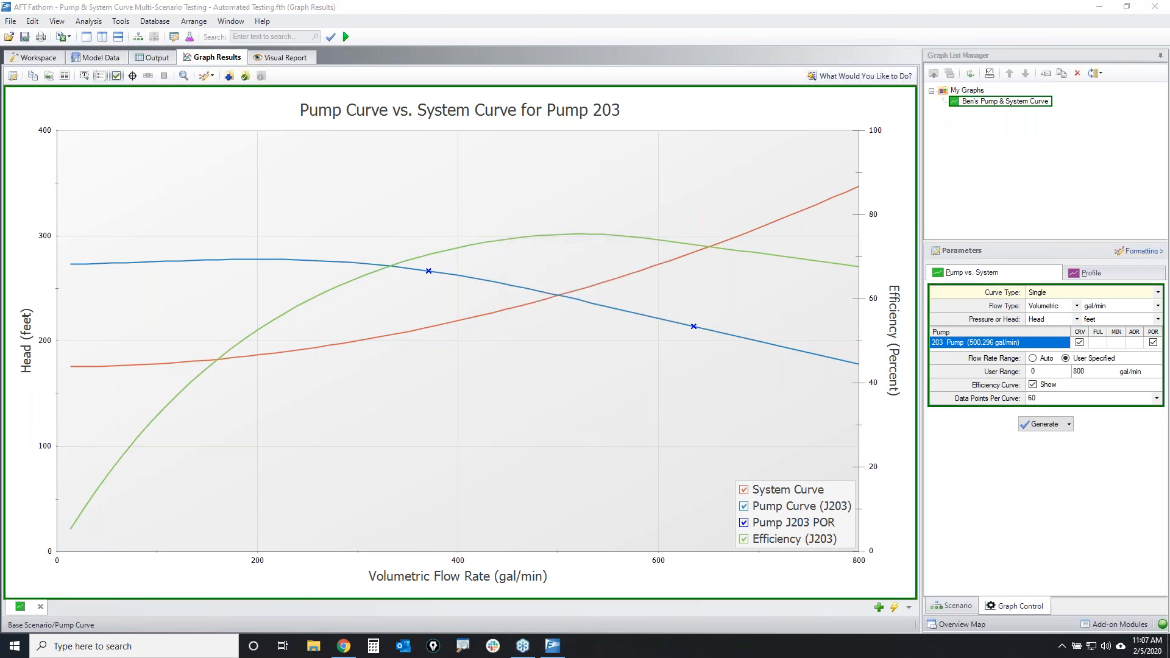
mouse_move(980, 84)
left_mouse_down()
mouse_move(949, 110)
mouse_move(980, 85)
left_mouse_up()
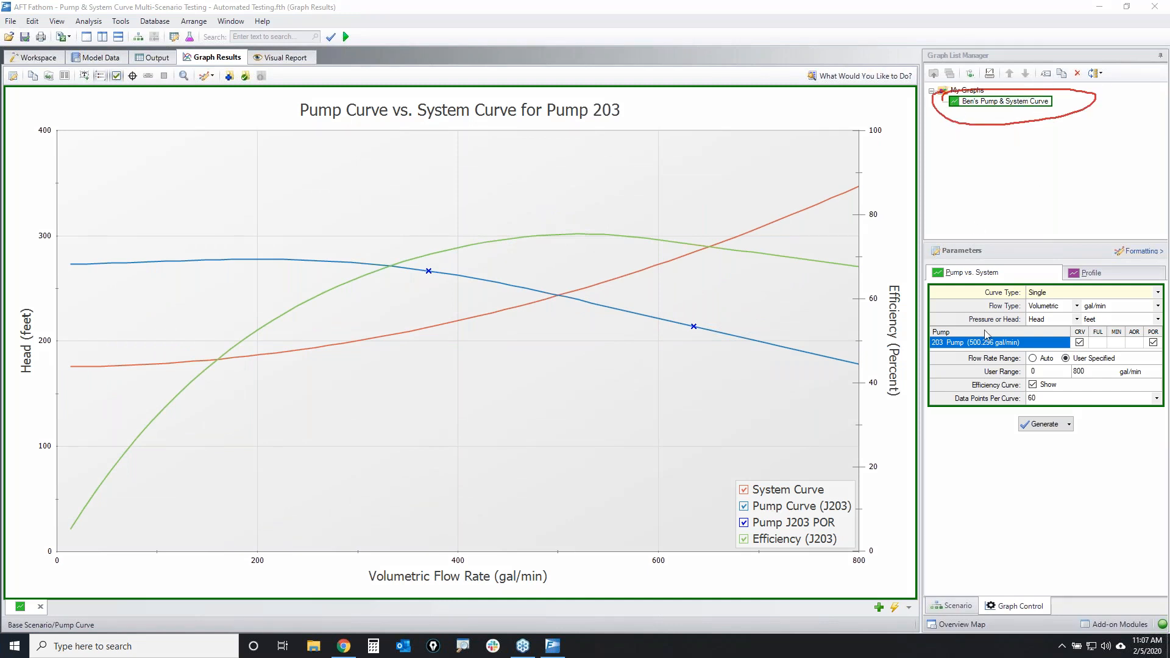
mouse_move(950, 313)
left_mouse_down()
mouse_move(957, 293)
mouse_move(1155, 359)
mouse_move(979, 416)
mouse_move(996, 283)
left_mouse_up()
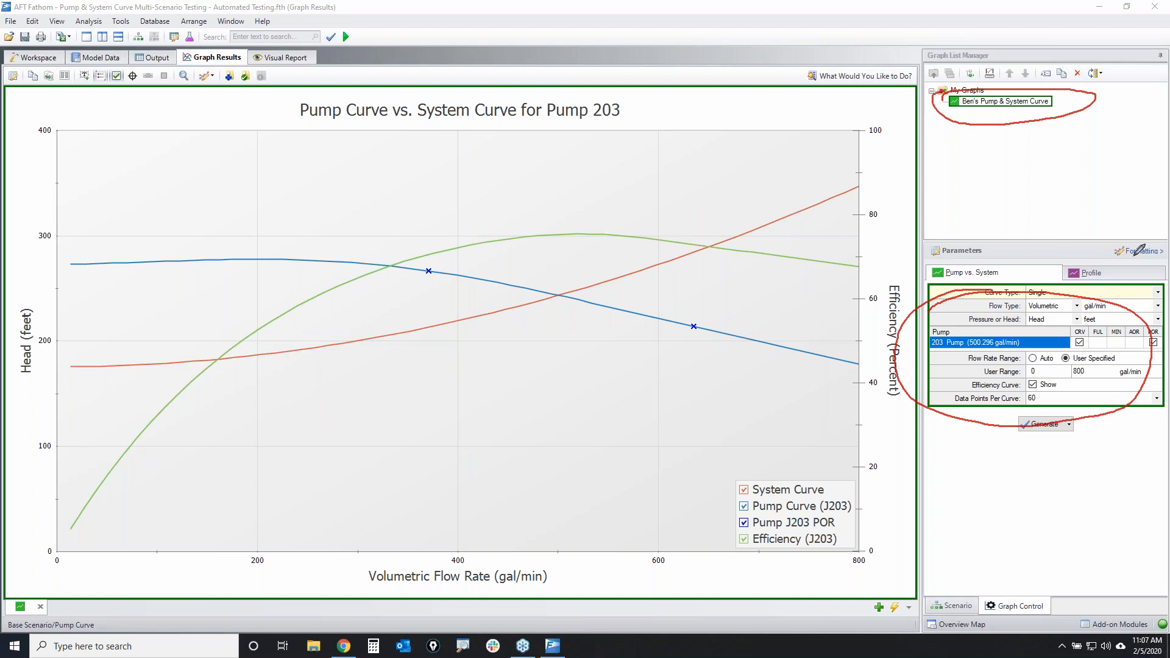
Set up a batch run of the current model's scenarios, covering every 100% Speed Liquid Supply scenario and its 95%, 90% and 85% children
left_click(38, 58)
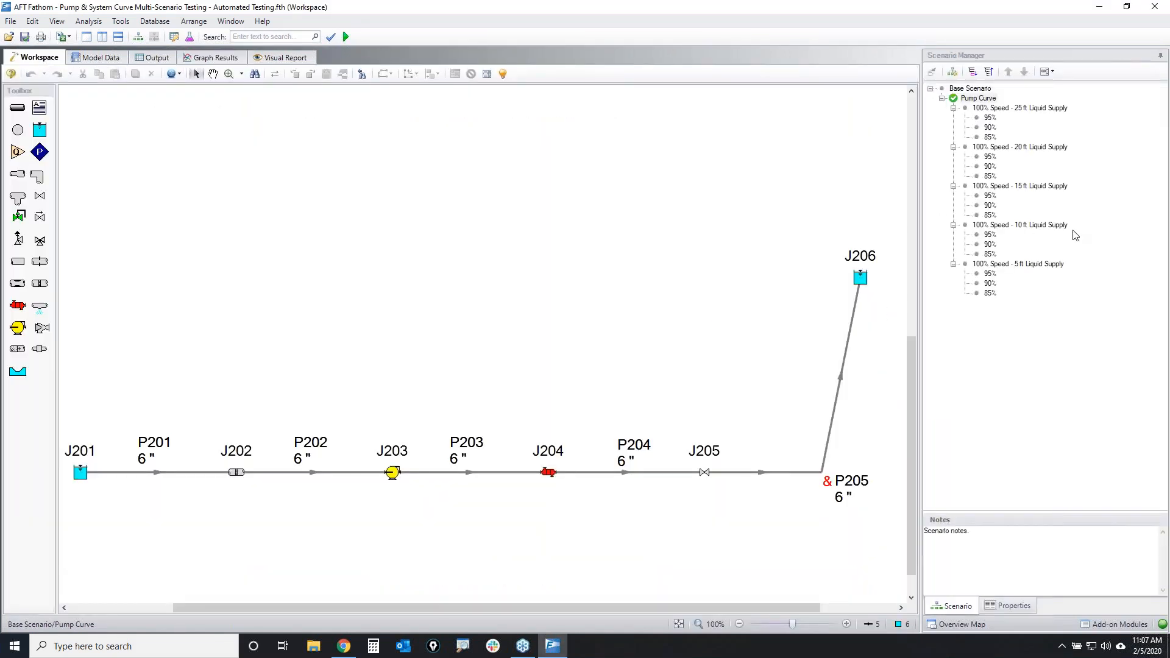
mouse_move(940, 115)
left_mouse_down()
mouse_move(1107, 201)
mouse_move(902, 205)
mouse_move(983, 114)
left_mouse_up()
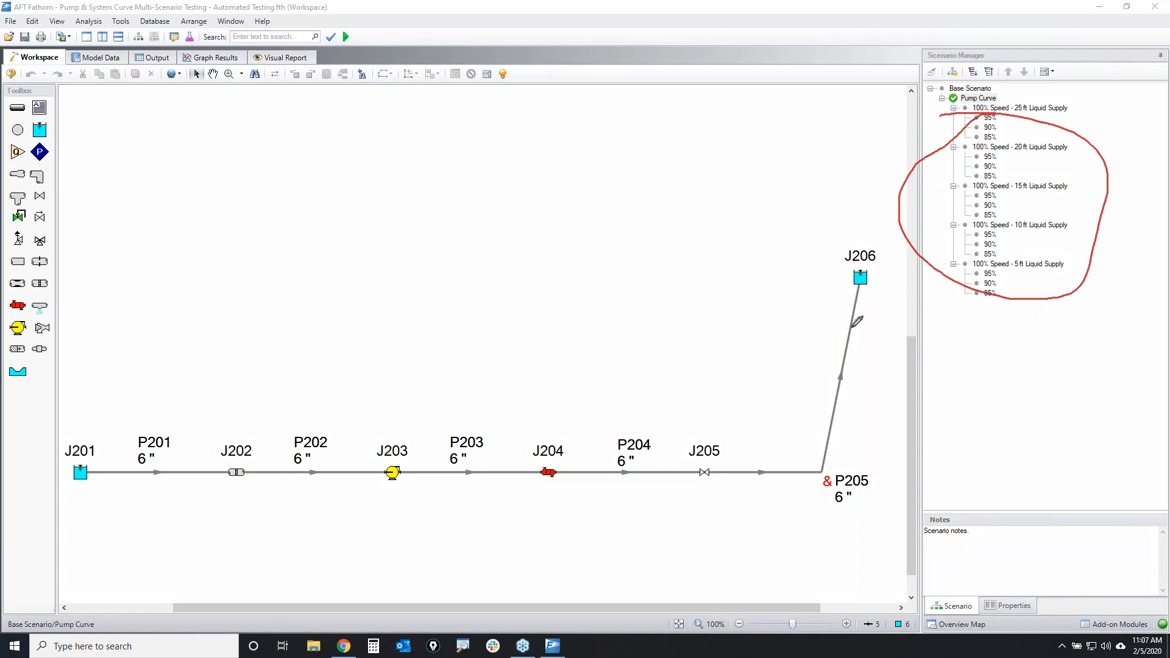
left_click_drag(426, 434, 370, 507)
left_click_drag(370, 432, 419, 515)
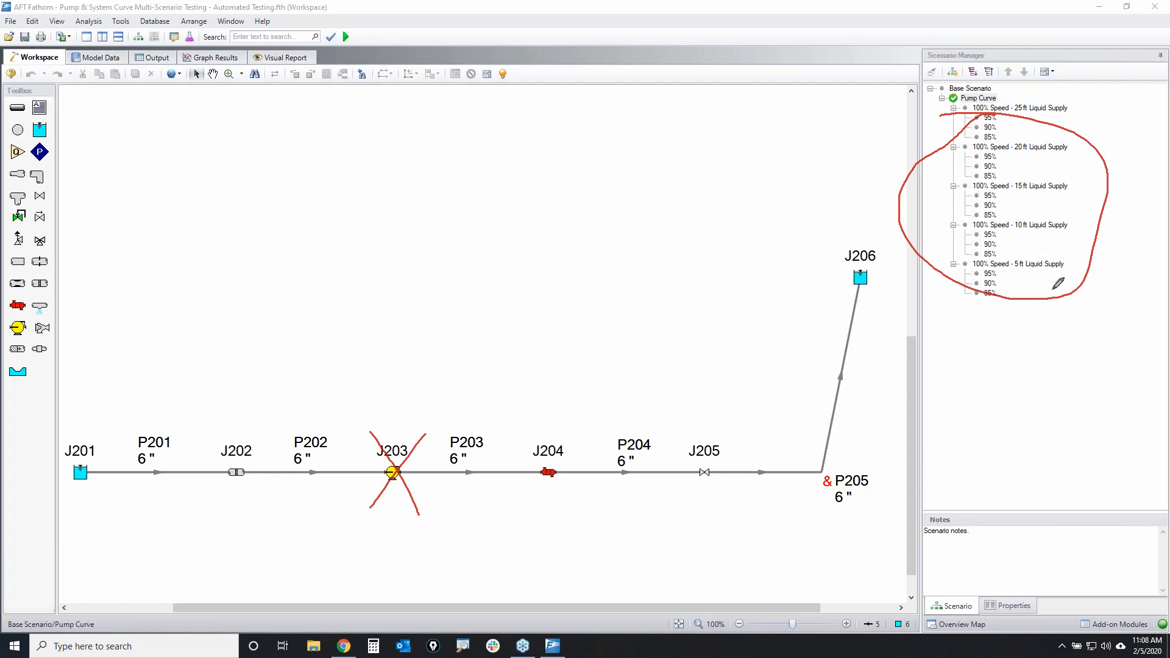
key("Escape")
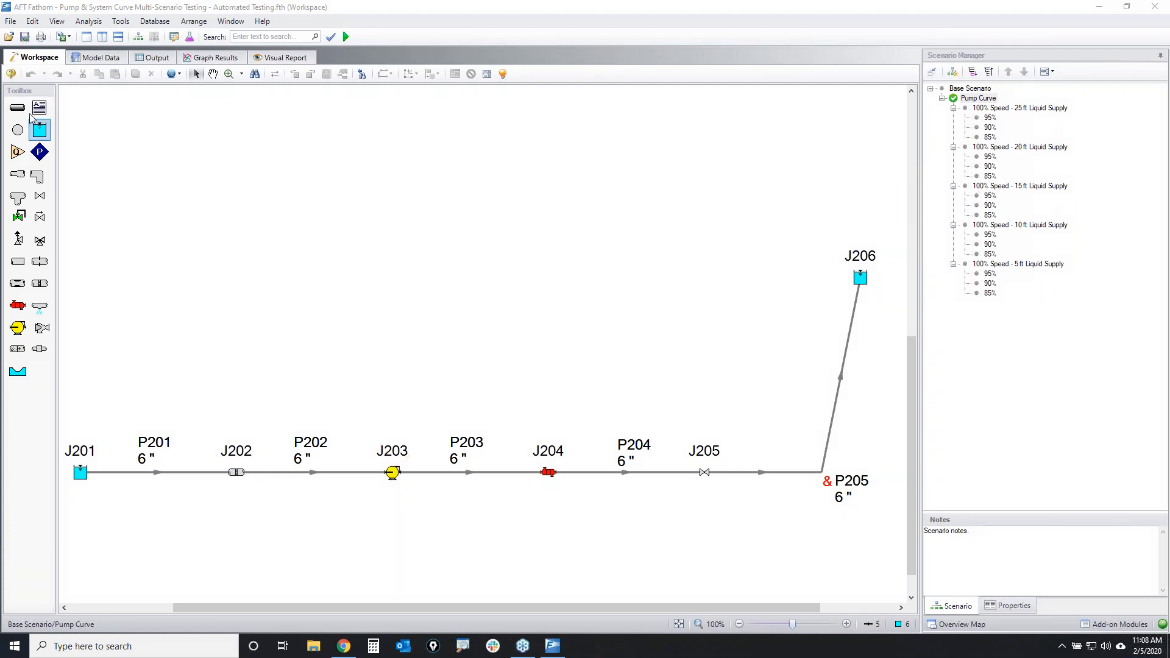
left_click(11, 22)
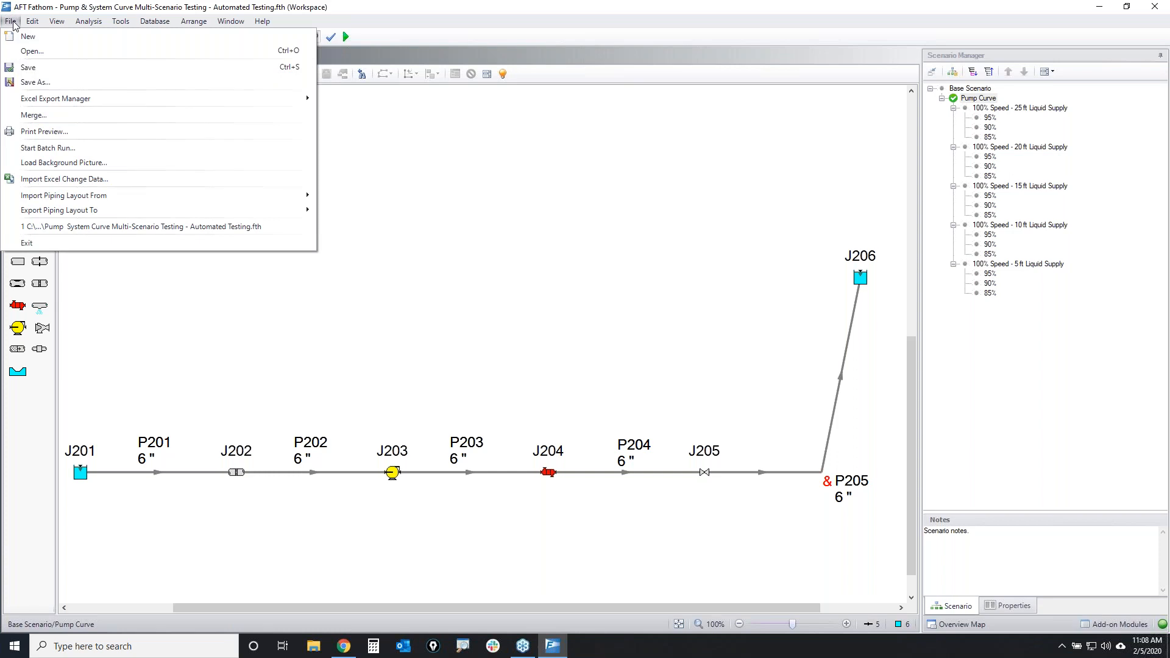
left_click(48, 148)
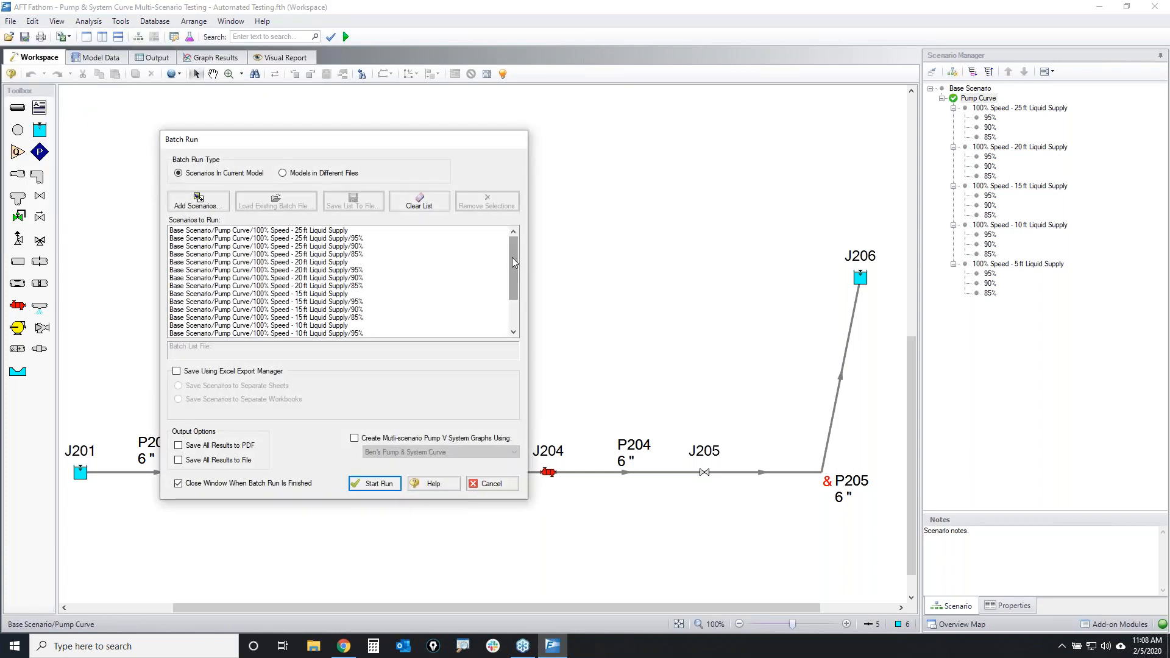
left_click(197, 201)
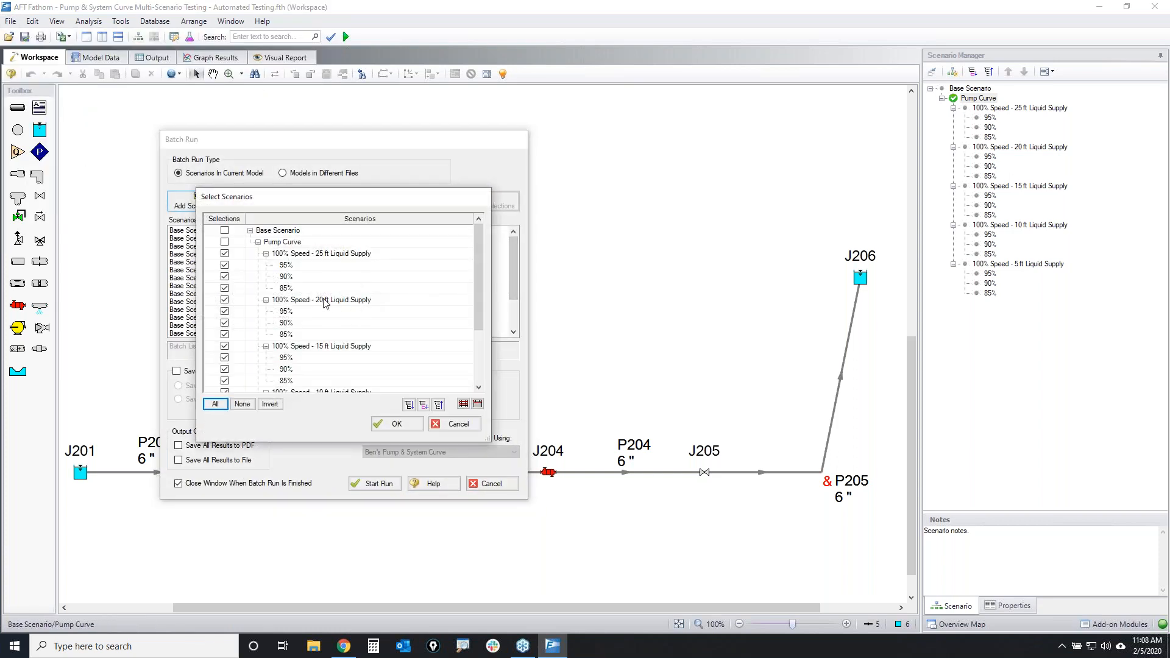
scroll(473, 342, "down", 3)
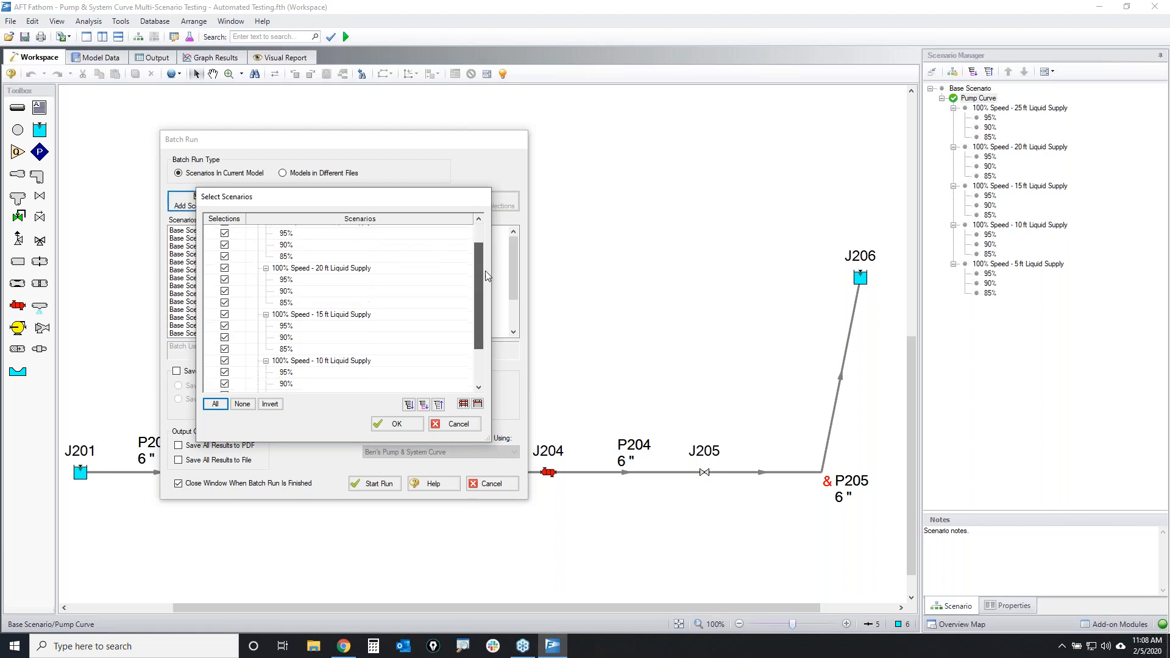
scroll(466, 317, "up", 3)
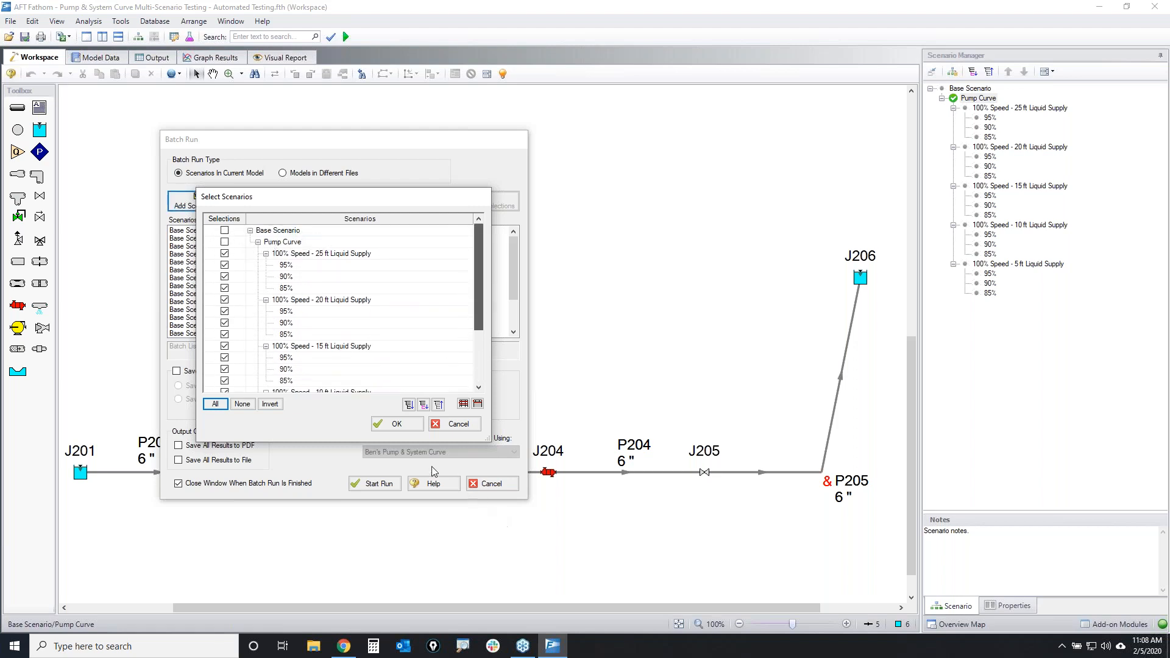
left_click(396, 424)
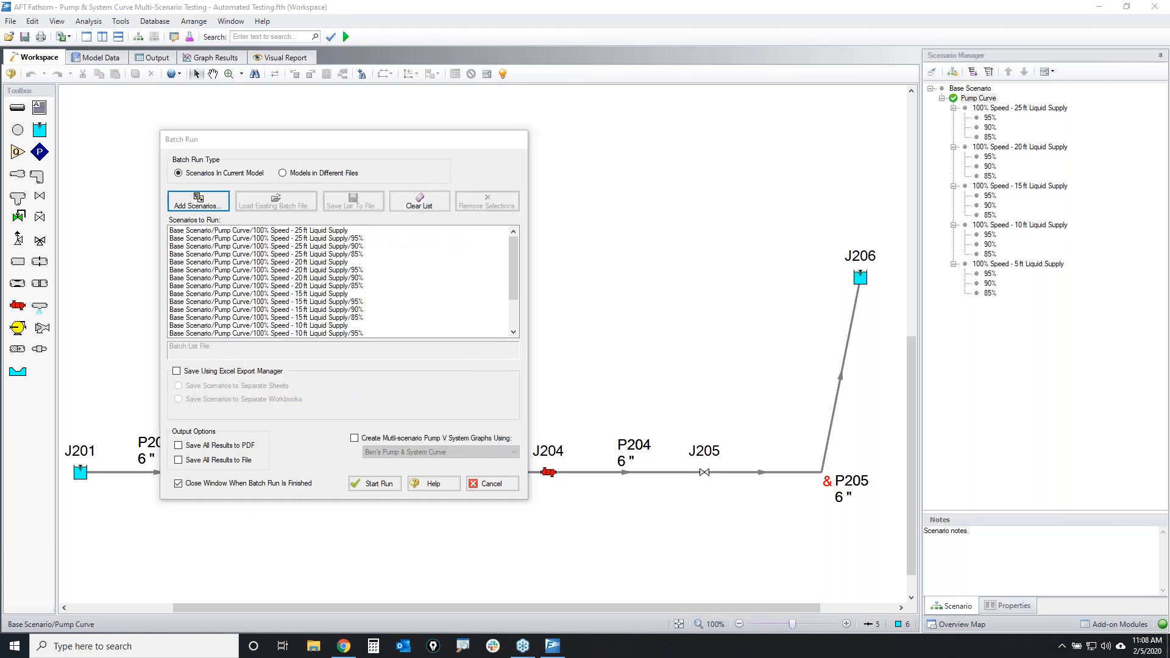
Enable multi-scenario pump vs. system graphs based on the saved Pump & System Curve graph, and run the batch to completion
mouse_move(345, 430)
left_mouse_down()
mouse_move(437, 422)
mouse_move(379, 479)
mouse_move(371, 419)
left_mouse_up()
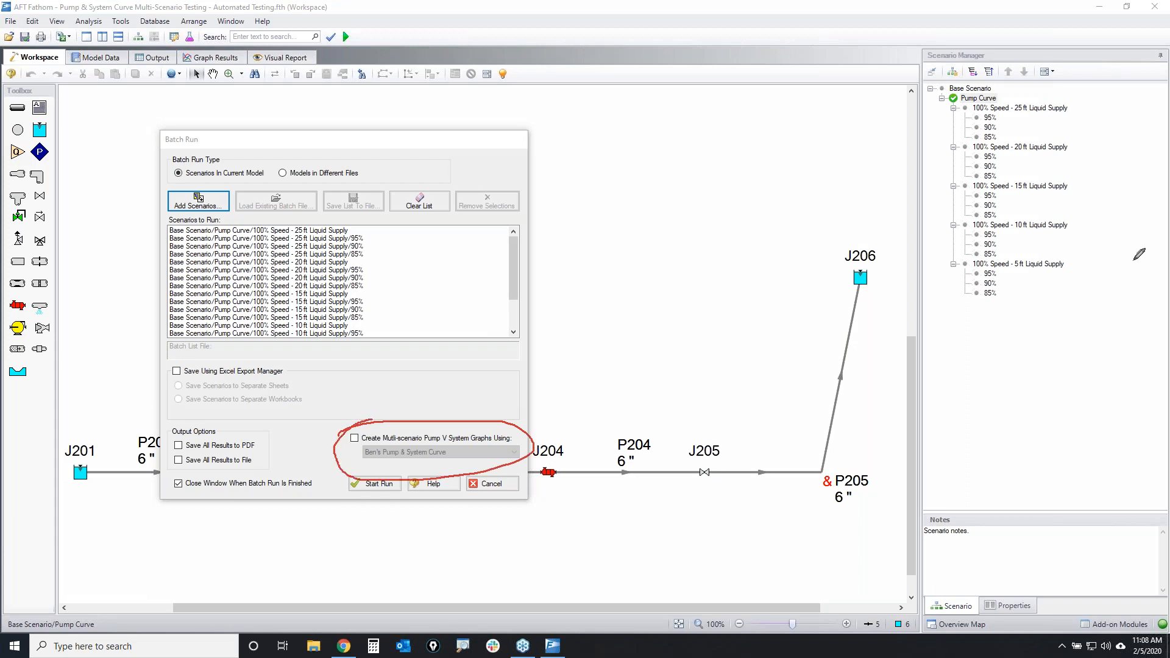
left_click(355, 439)
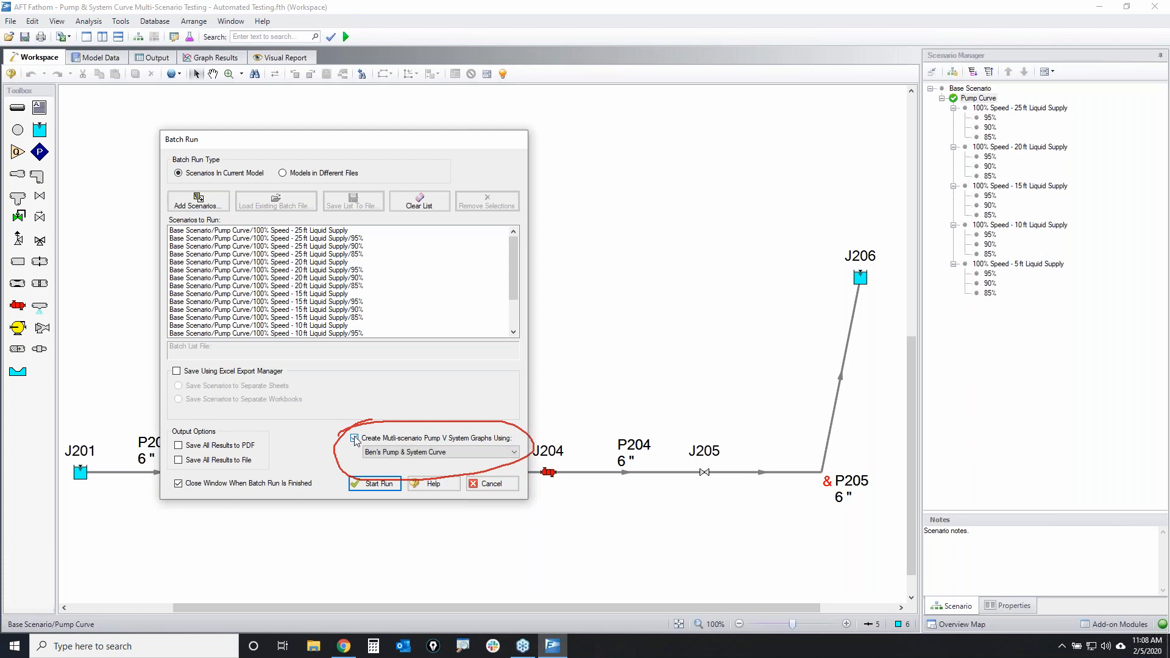
left_click(440, 454)
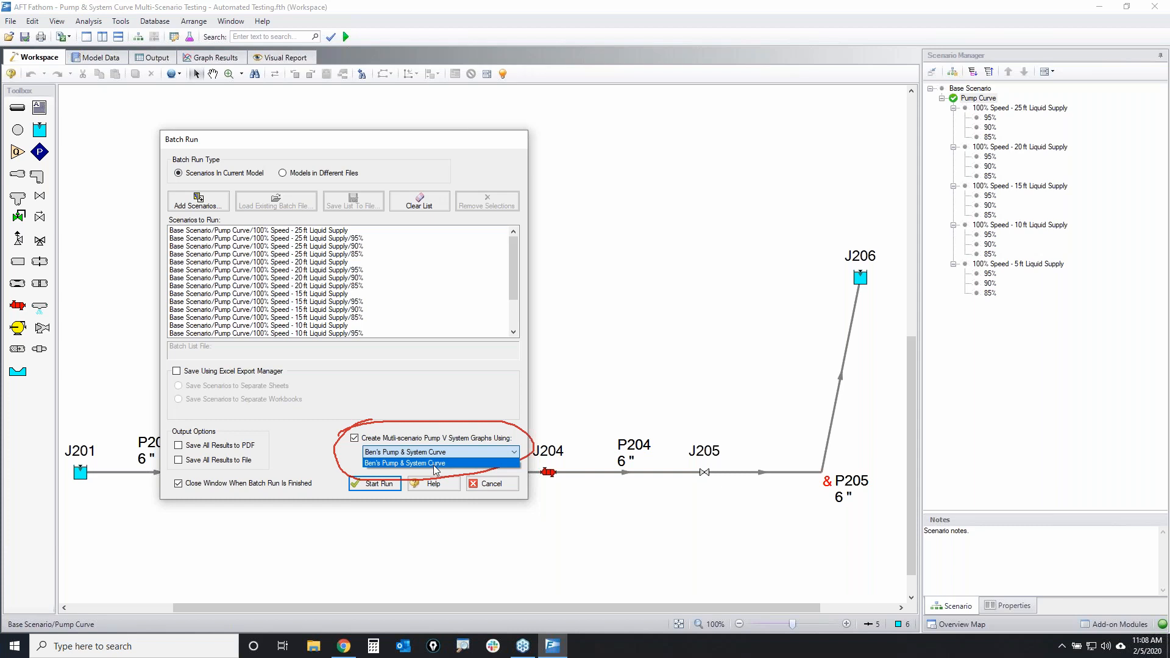
left_click(437, 464)
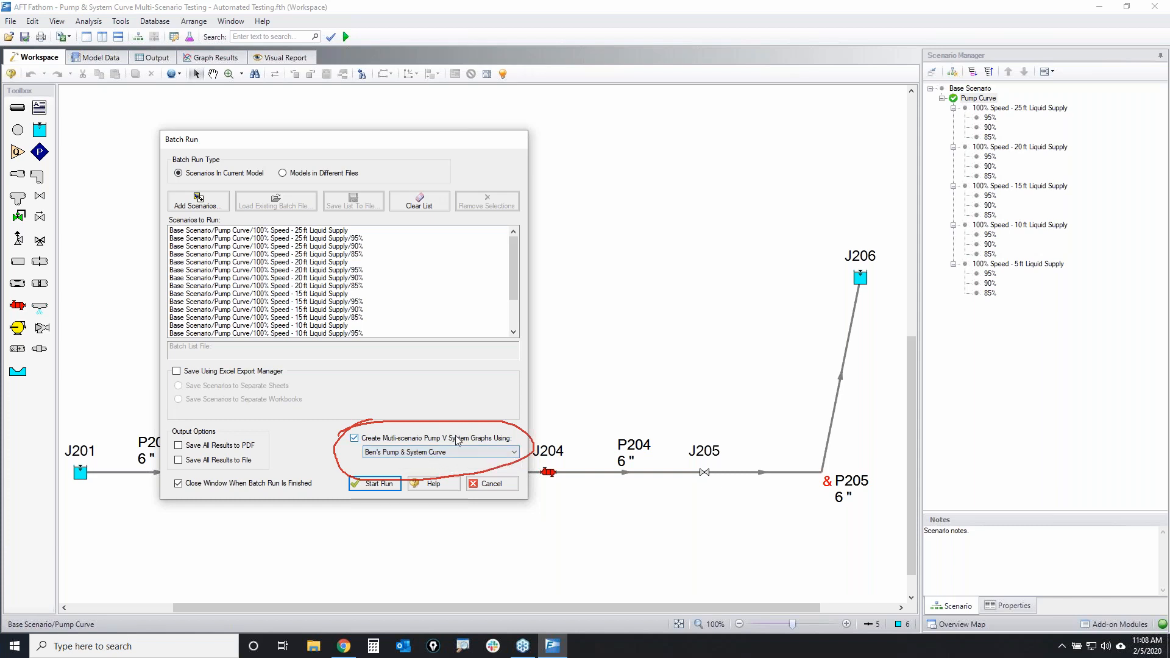
left_click(1162, 147)
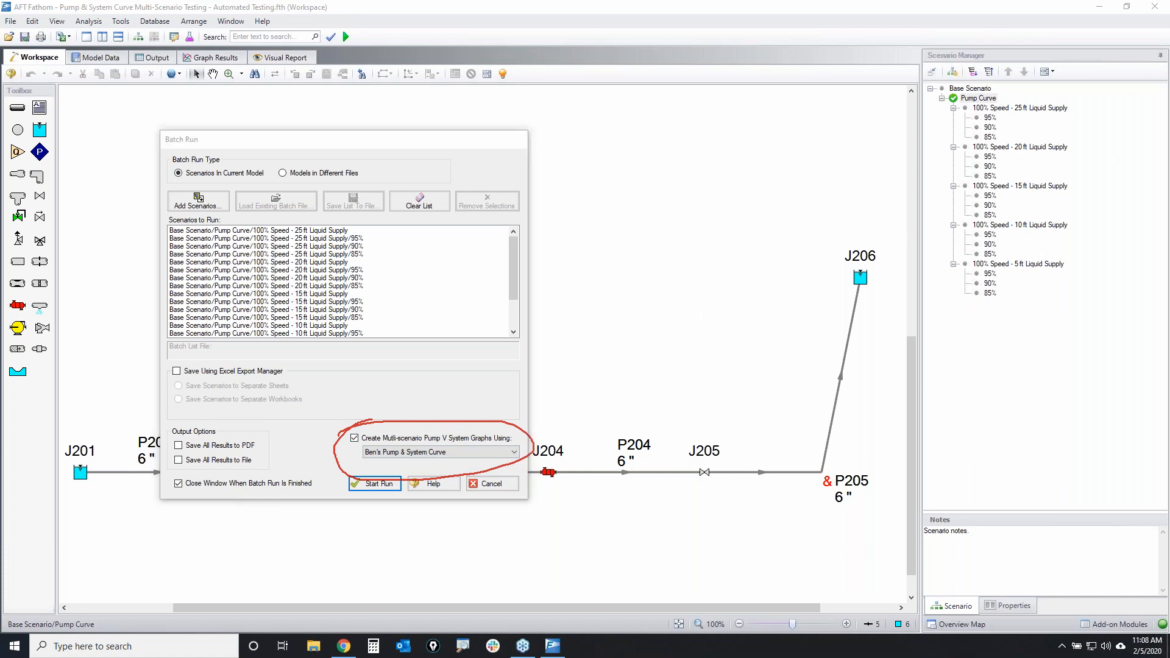
mouse_move(393, 226)
left_mouse_down()
mouse_move(244, 213)
mouse_move(164, 326)
mouse_move(396, 296)
mouse_move(372, 210)
left_mouse_up()
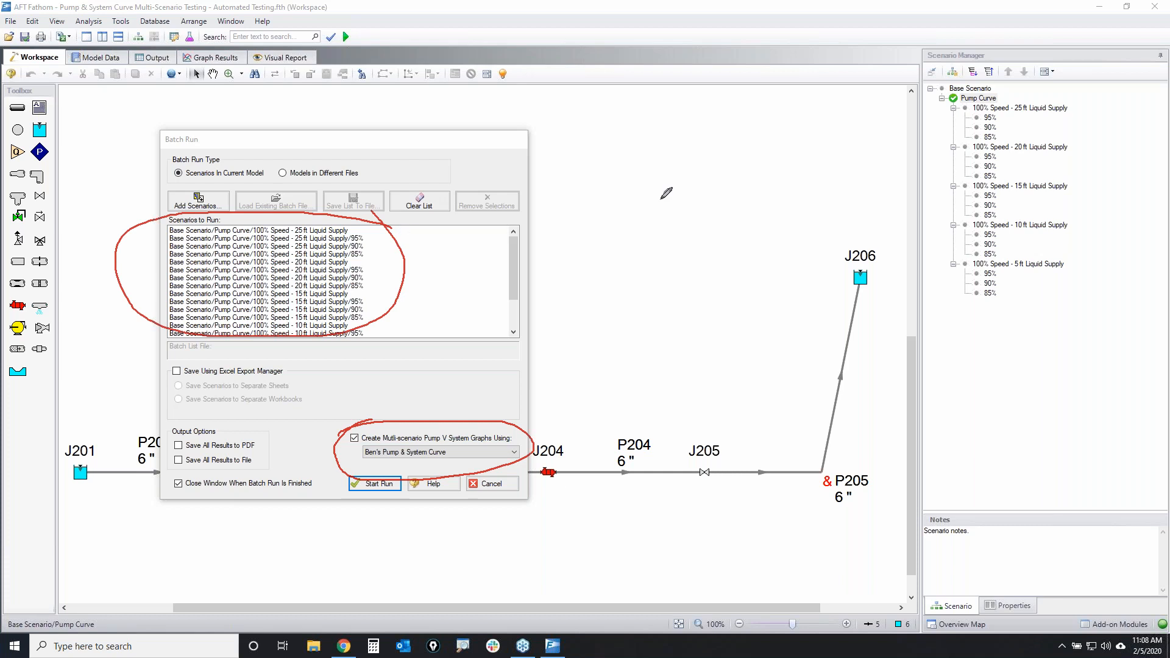
mouse_move(1074, 114)
left_mouse_down()
mouse_move(942, 150)
mouse_move(1064, 282)
mouse_move(1073, 105)
mouse_move(1057, 101)
left_mouse_up()
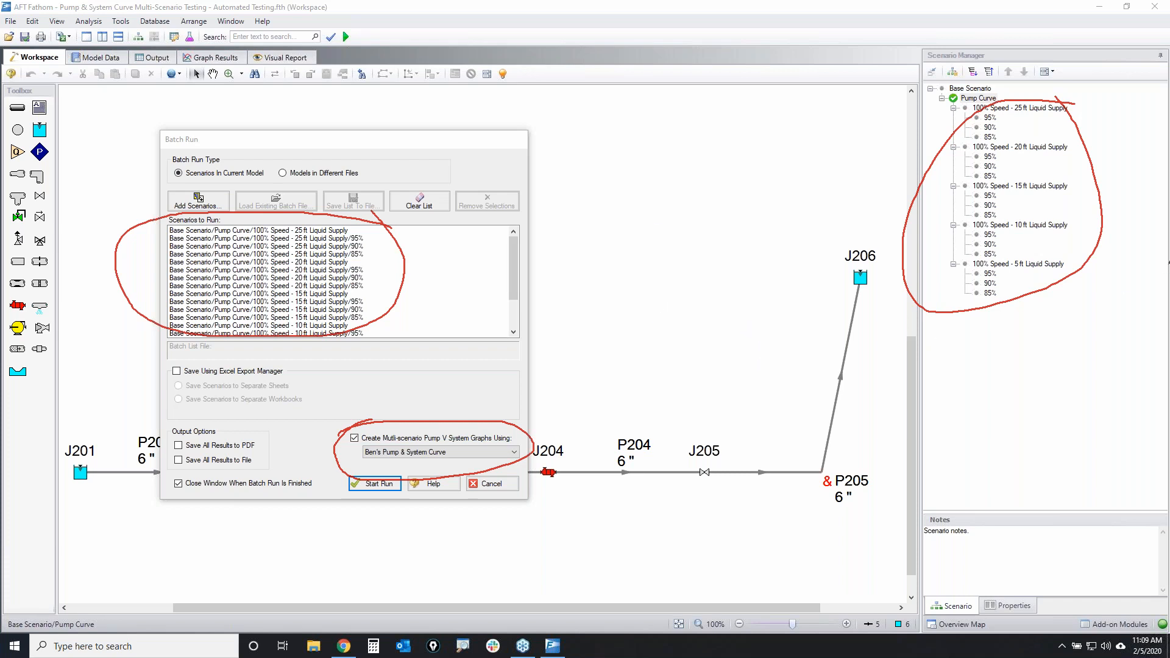
left_click(1169, 263)
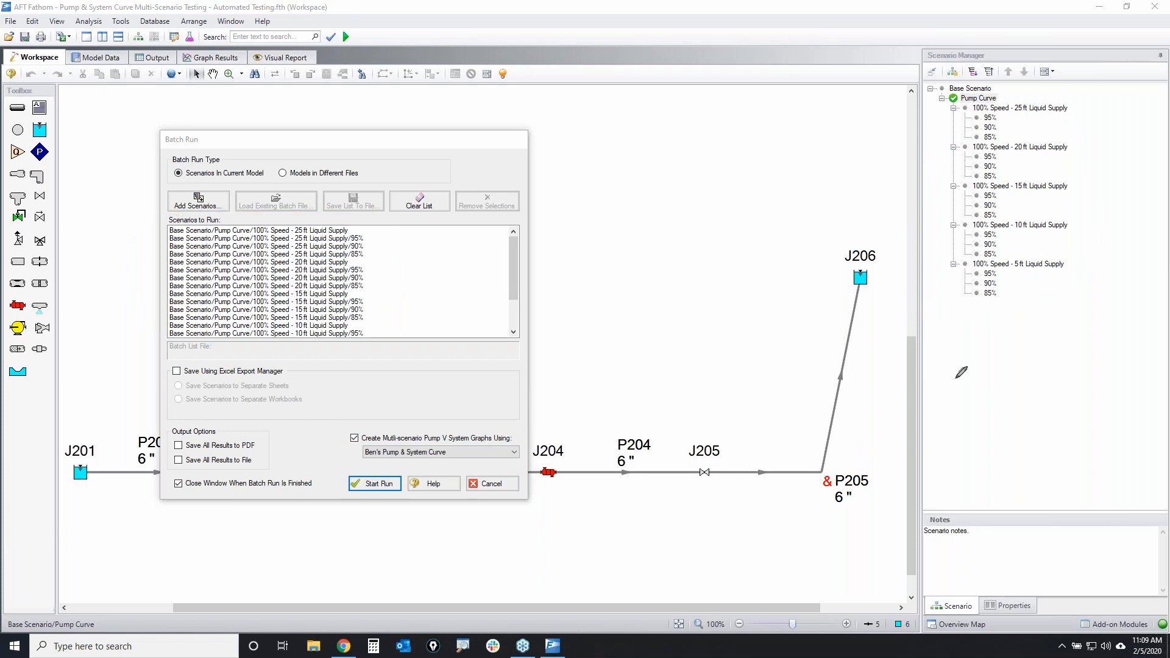
left_click(374, 484)
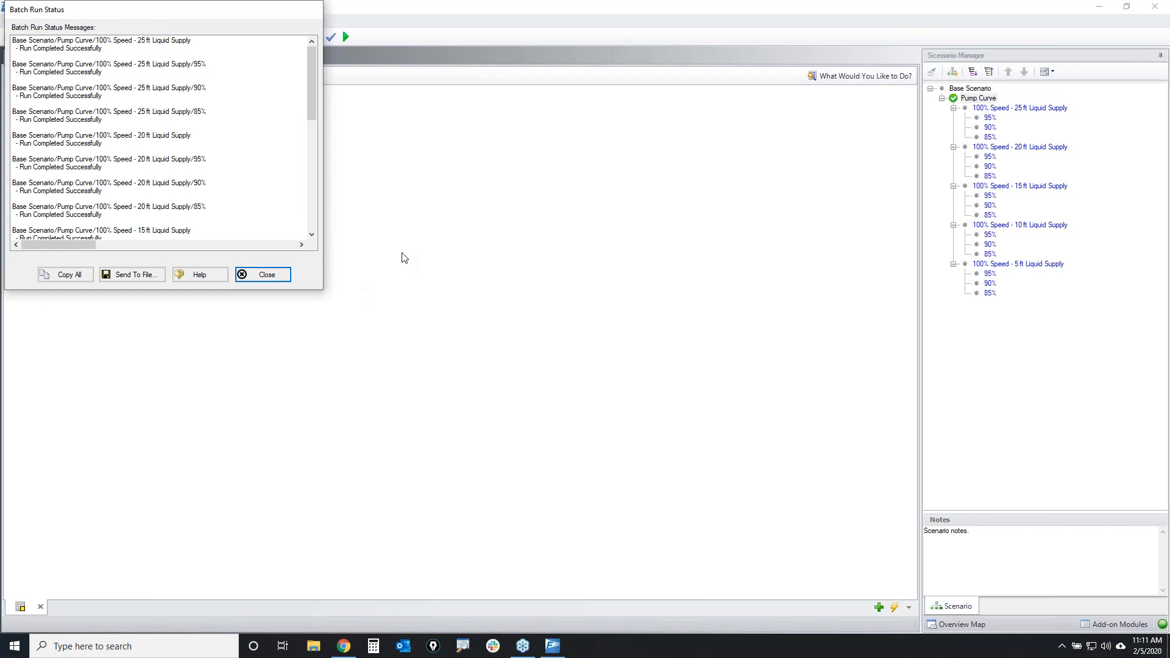
left_click(262, 276)
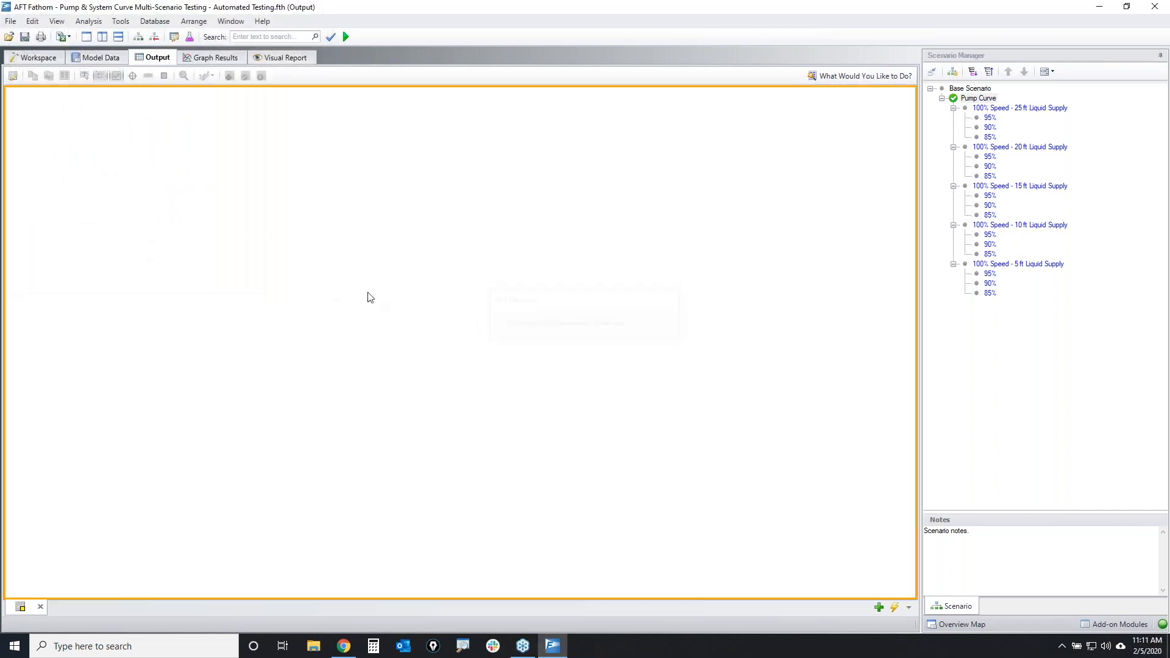
Load the 100% Speed - 25 ft Liquid Supply scenario and enlarge the graph list in its graph results to review the batch graphs
double_click(1021, 111)
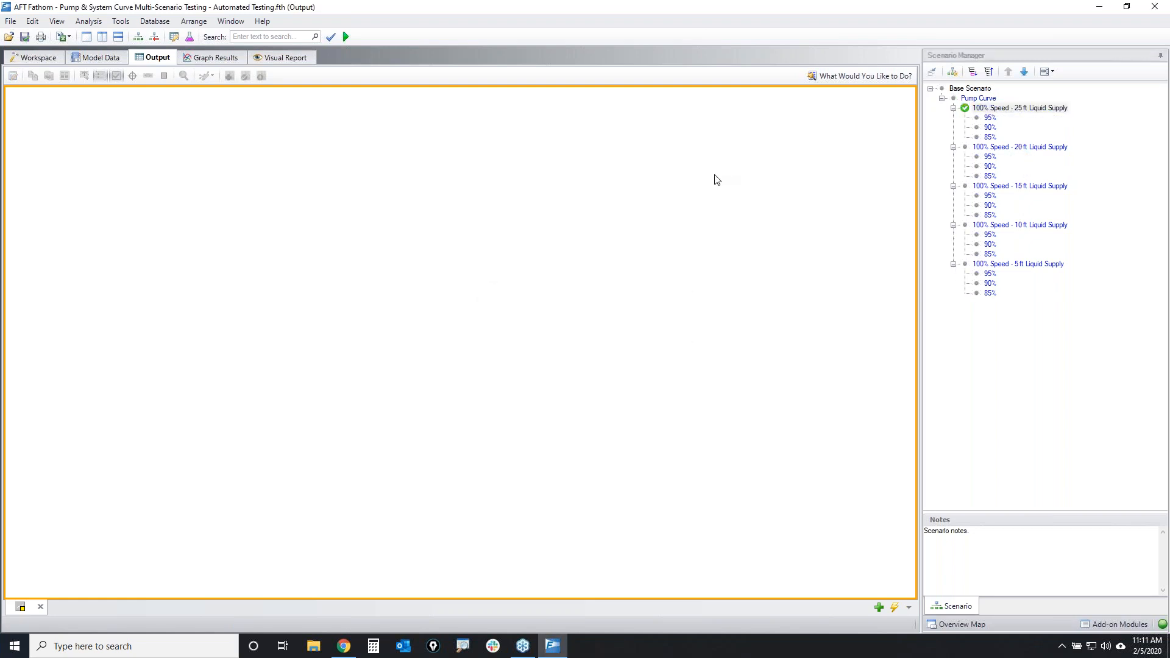
left_click(215, 59)
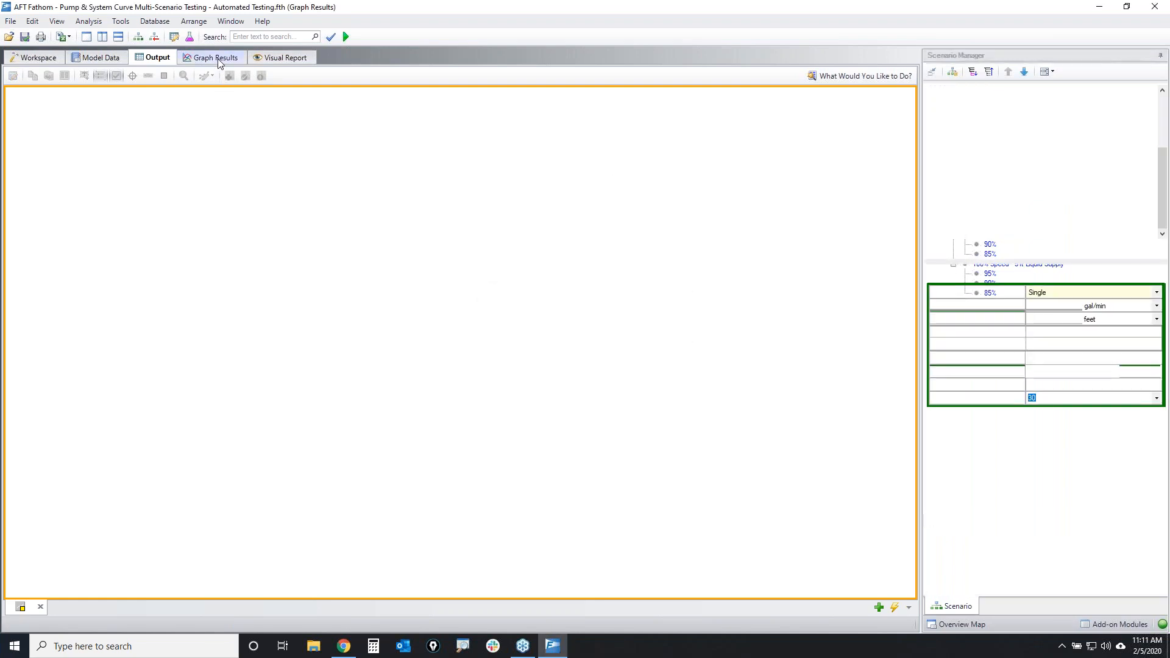
scroll(1076, 200, "up", 2)
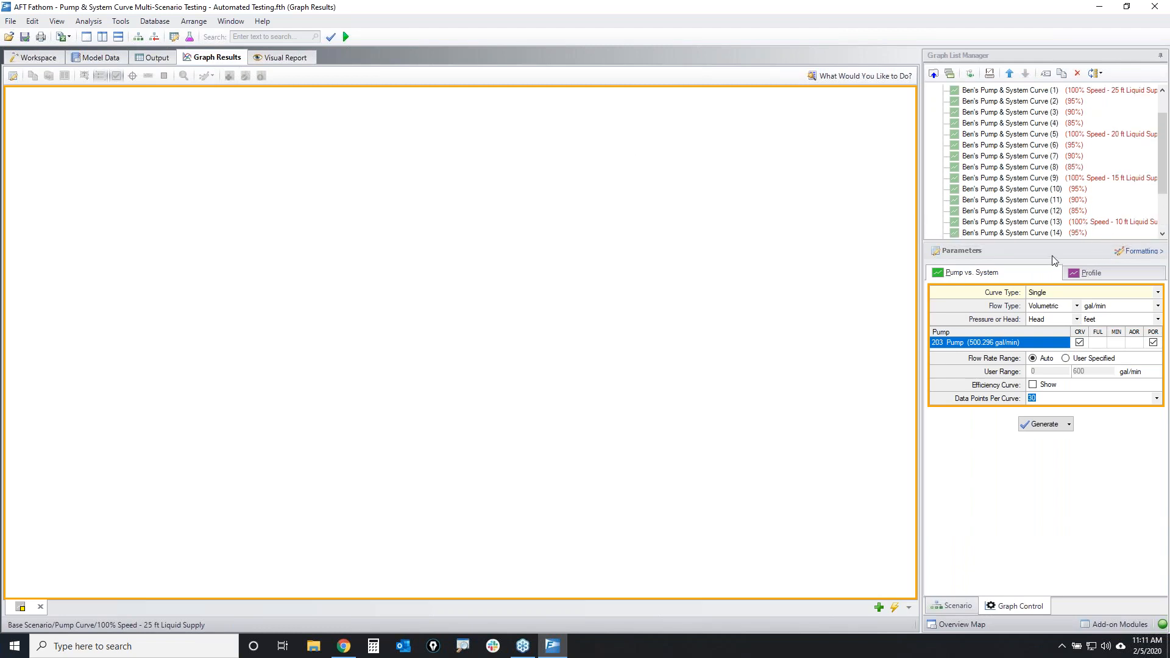
left_click_drag(1057, 241, 1057, 380)
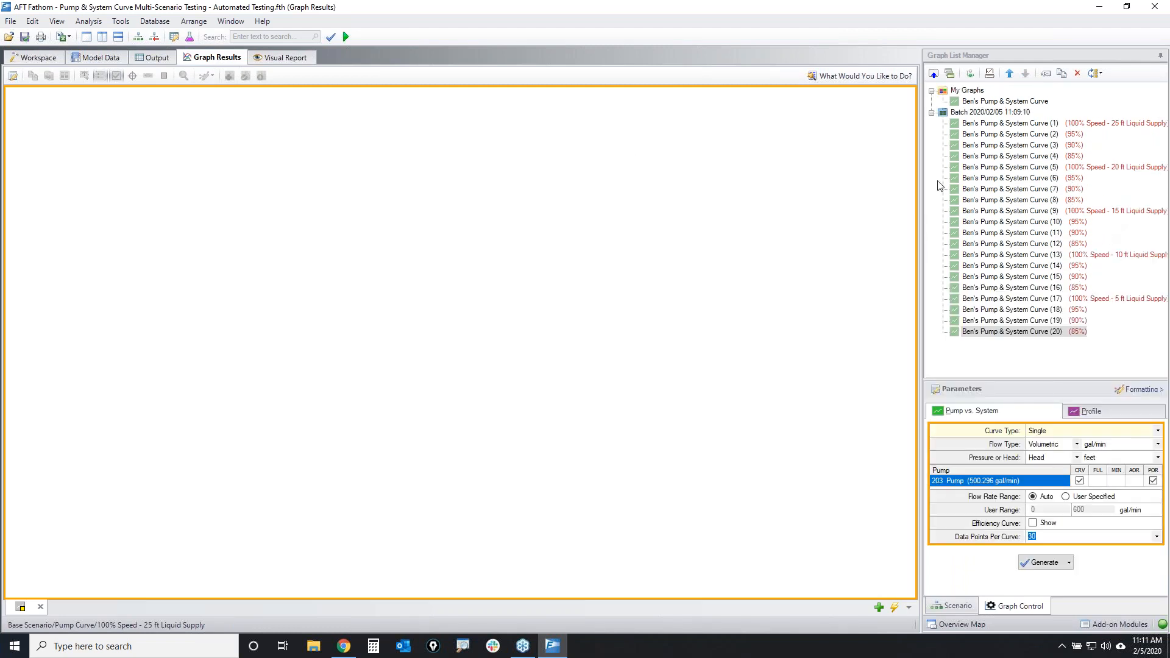
left_click(1016, 102)
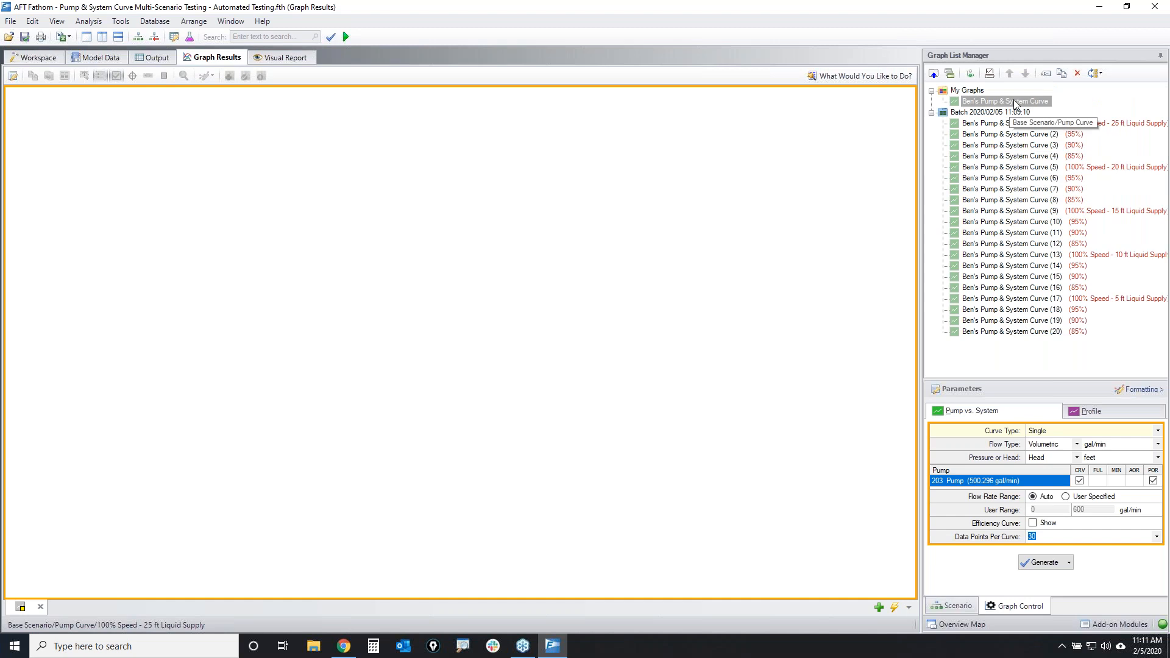
Examine the batch folder's per-scenario graph entries alongside the original saved Pump & System Curve graph in the graph list
left_click(985, 112)
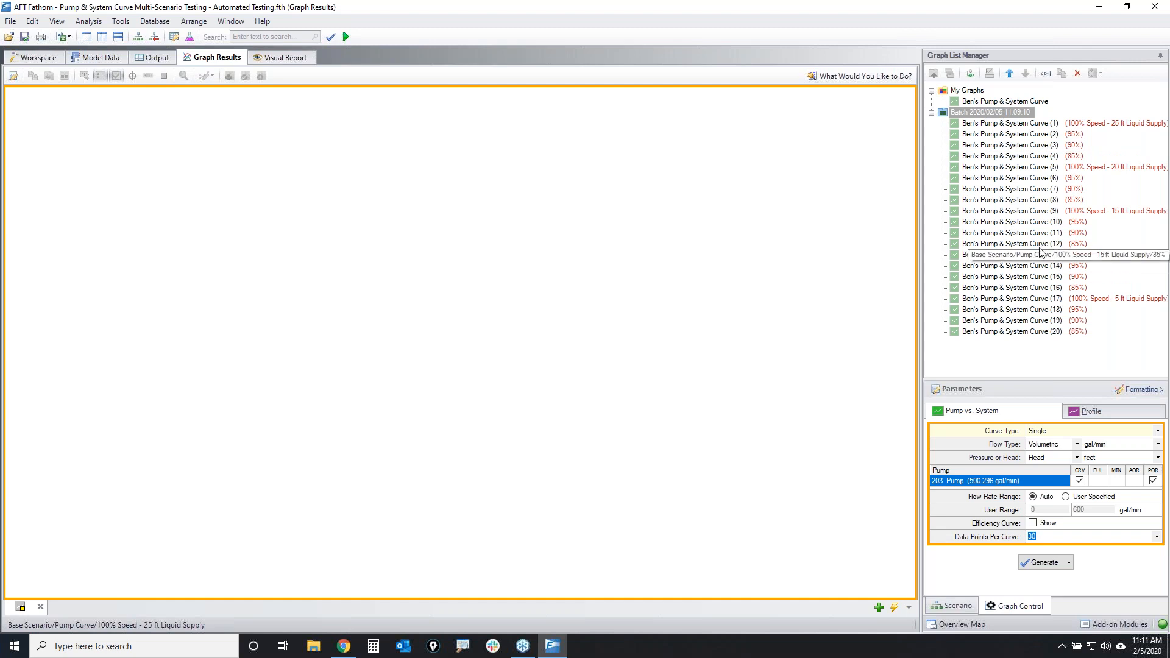
left_click(1009, 124)
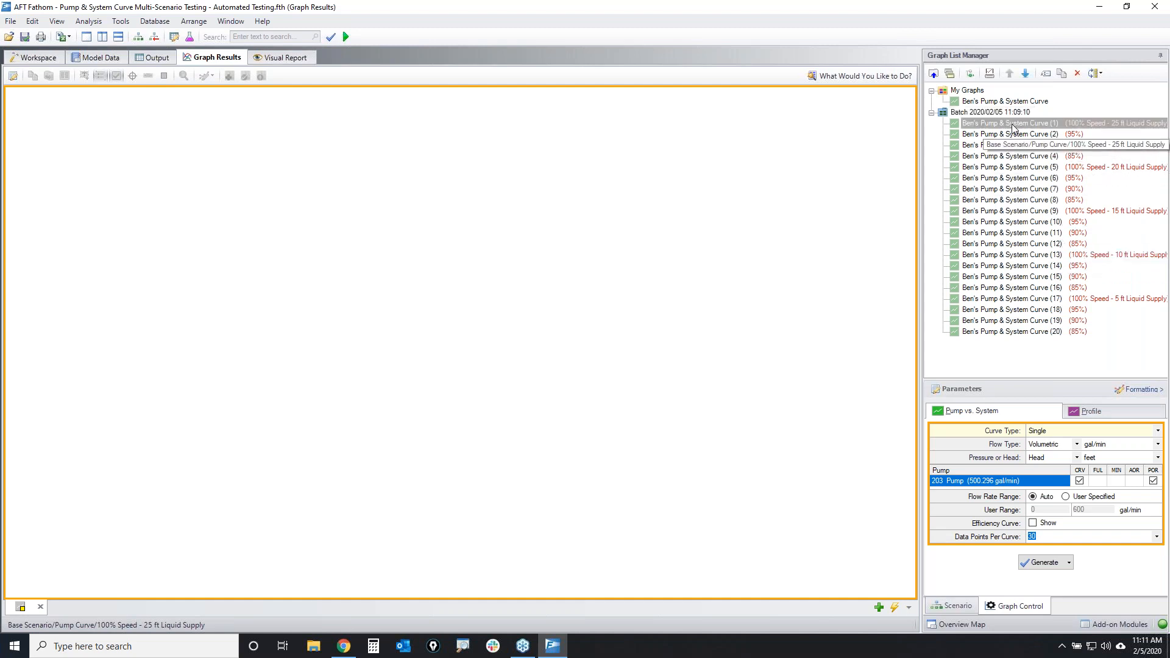
left_click(996, 103)
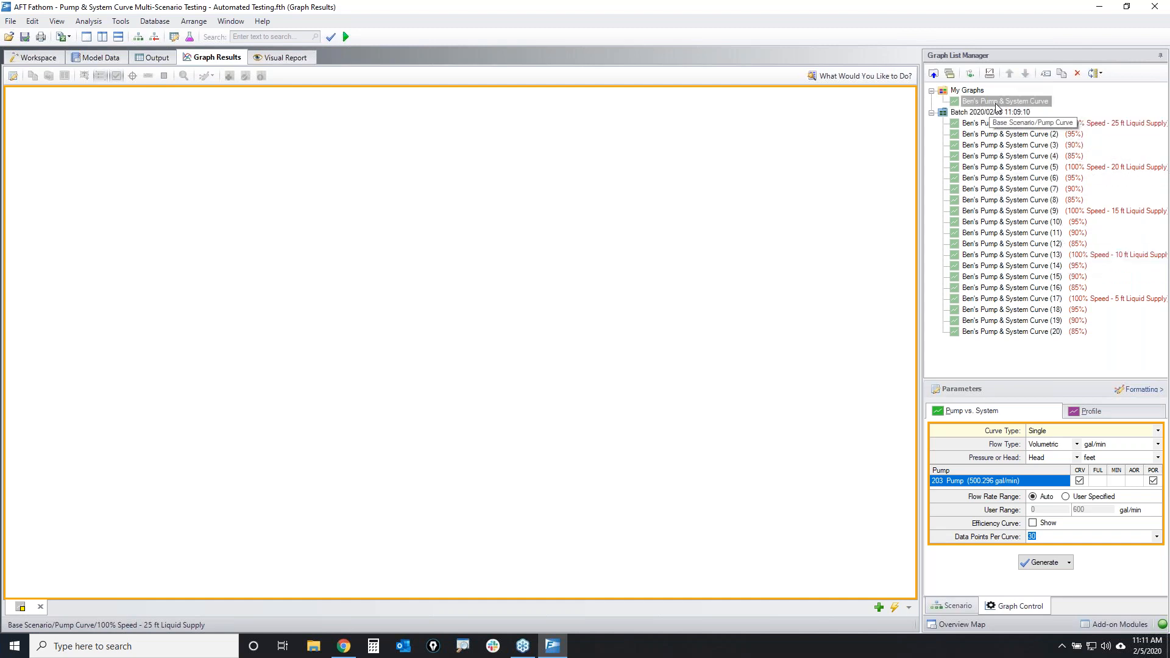
left_click(1018, 125)
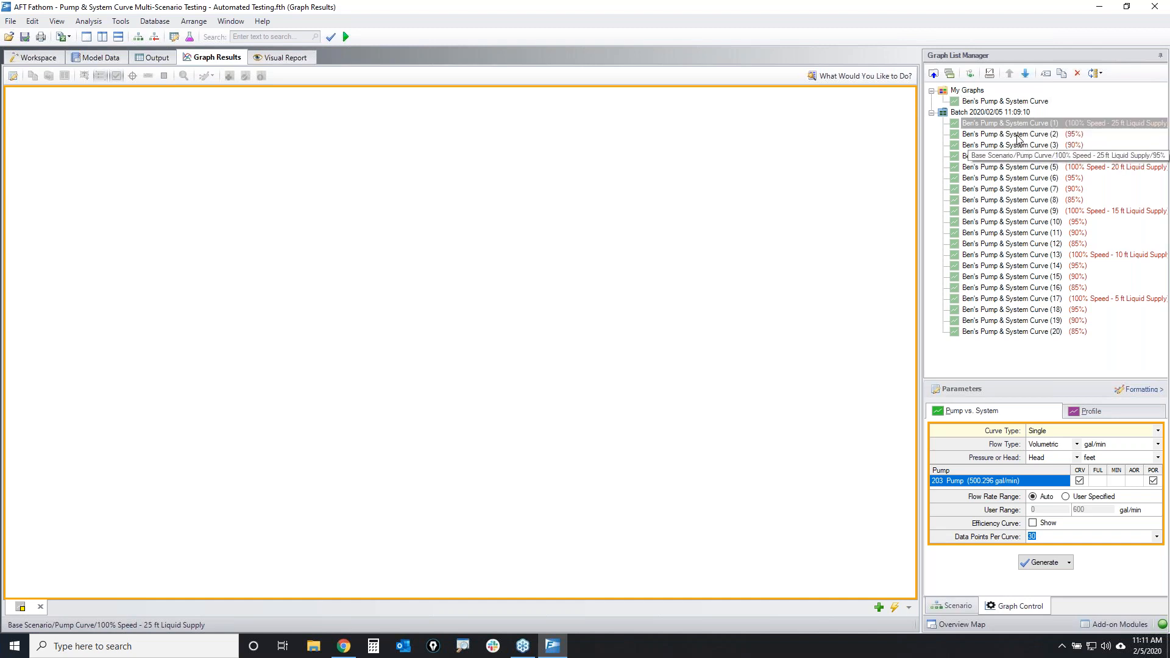
left_click(1016, 136)
left_click(1026, 146)
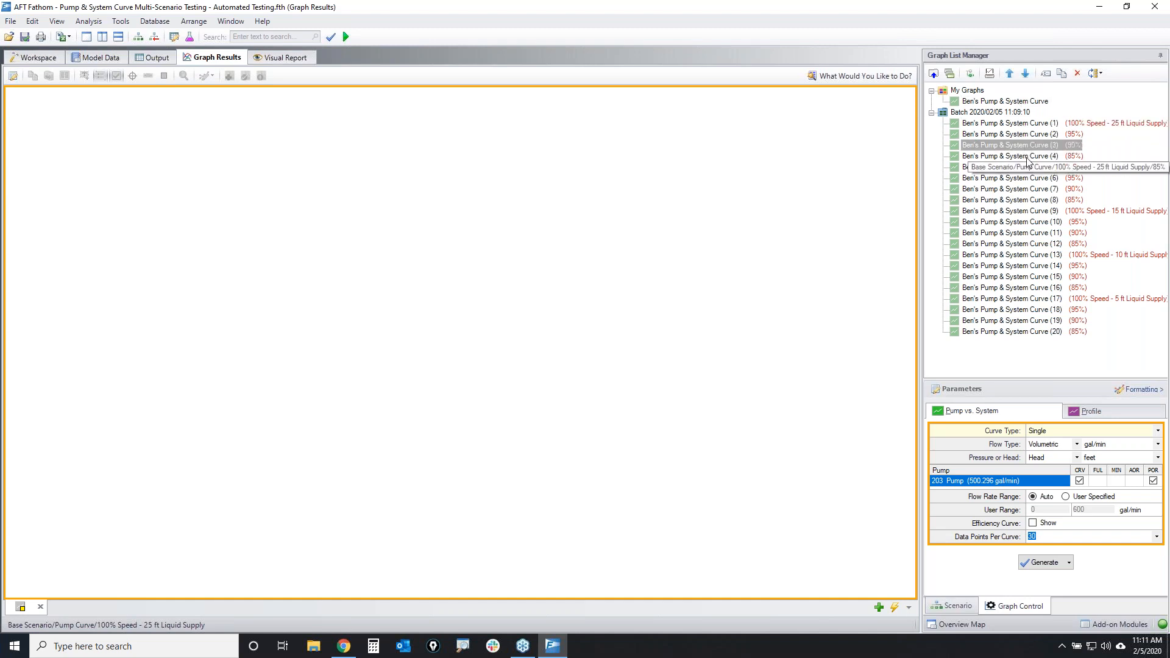
left_click(1028, 157)
left_click(1028, 168)
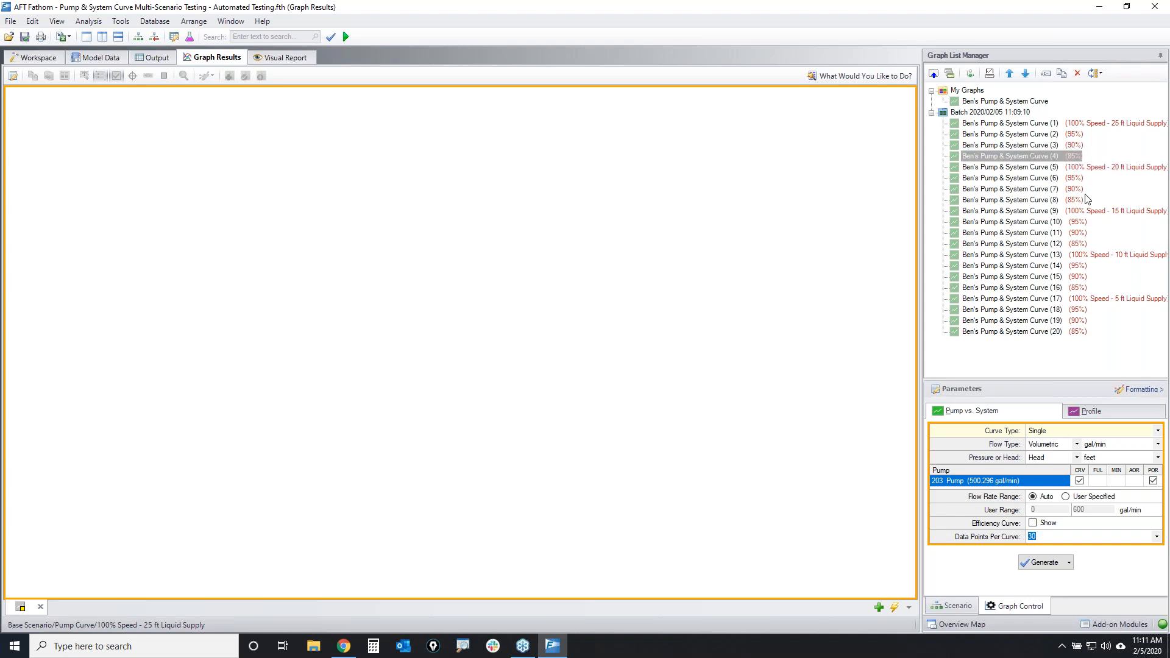
left_click(1023, 179)
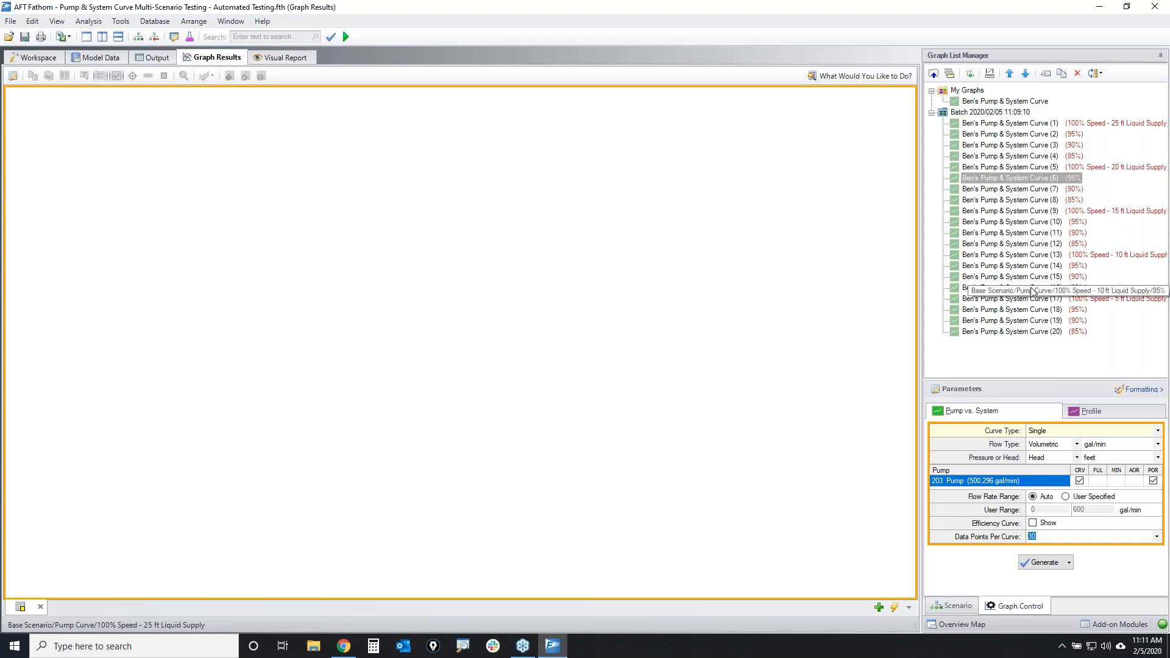
Generate the batch folder's multi-scenario graph with the plots of all scenarios included, and hide its legend
left_click(983, 113)
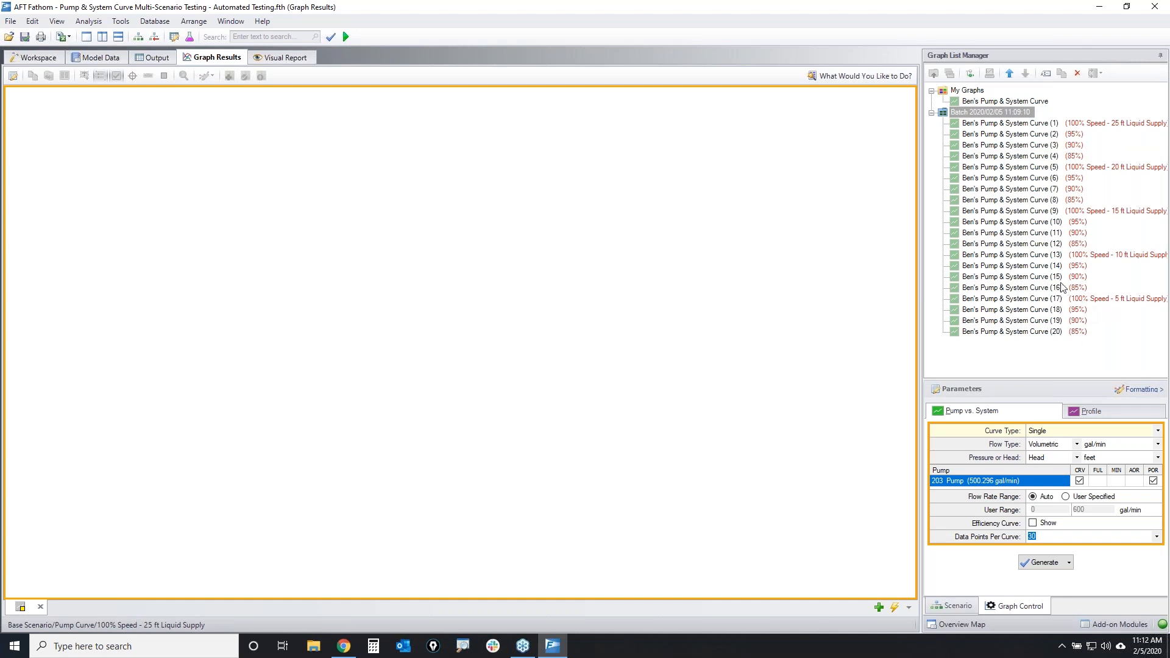
right_click(995, 115)
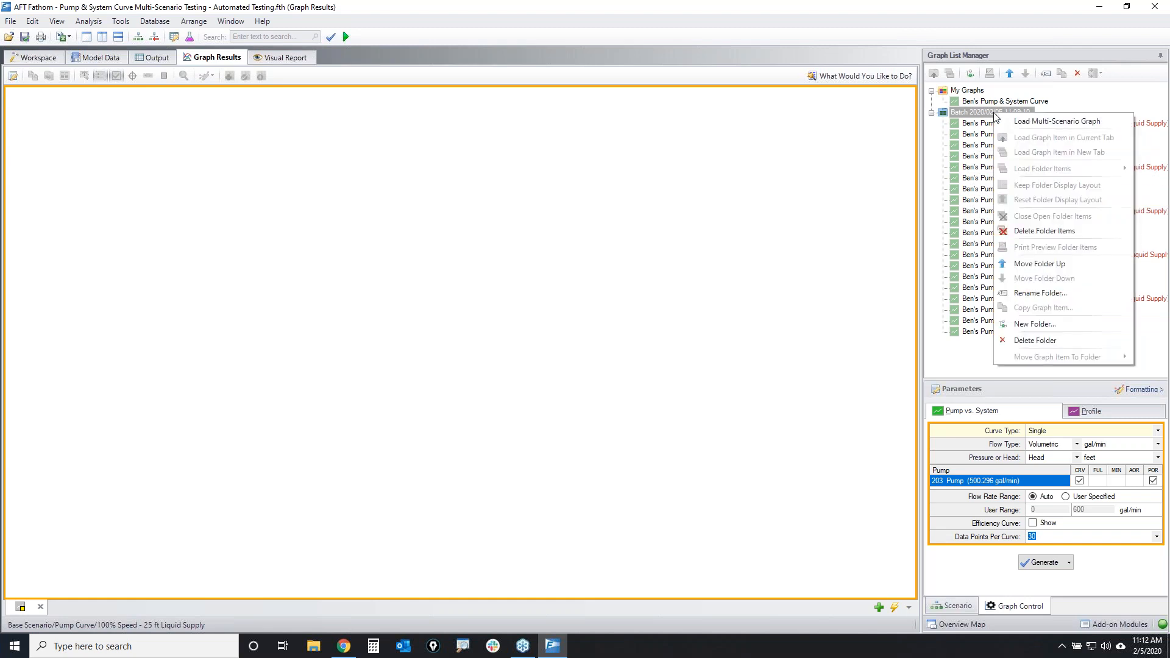
left_click(1074, 124)
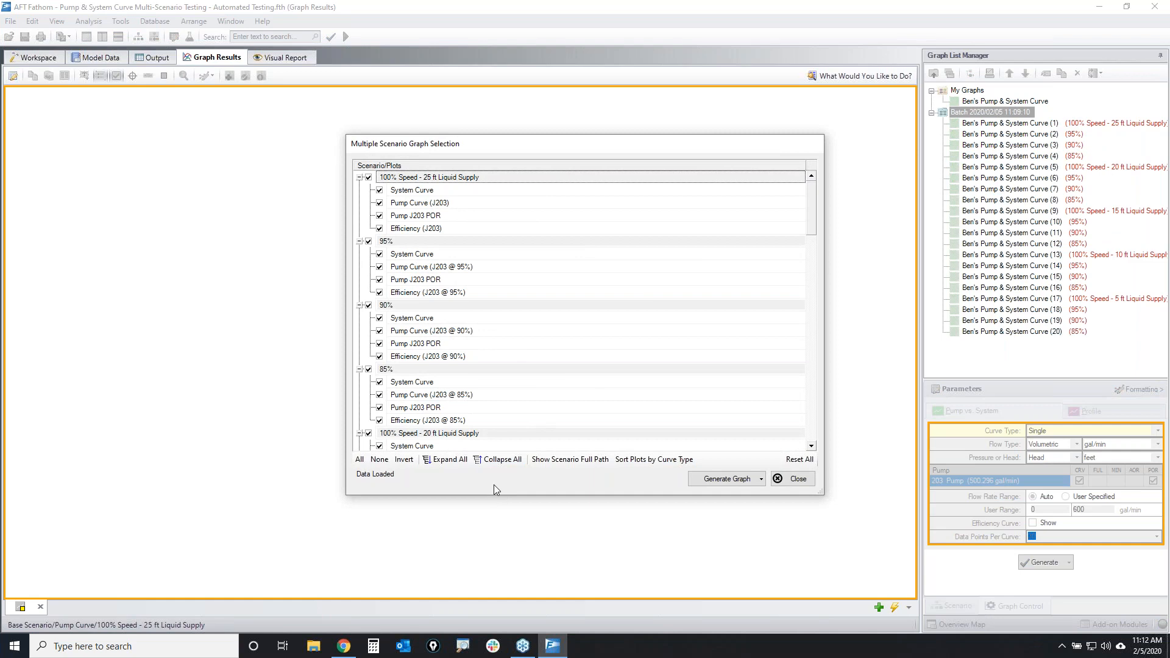
left_click(497, 459)
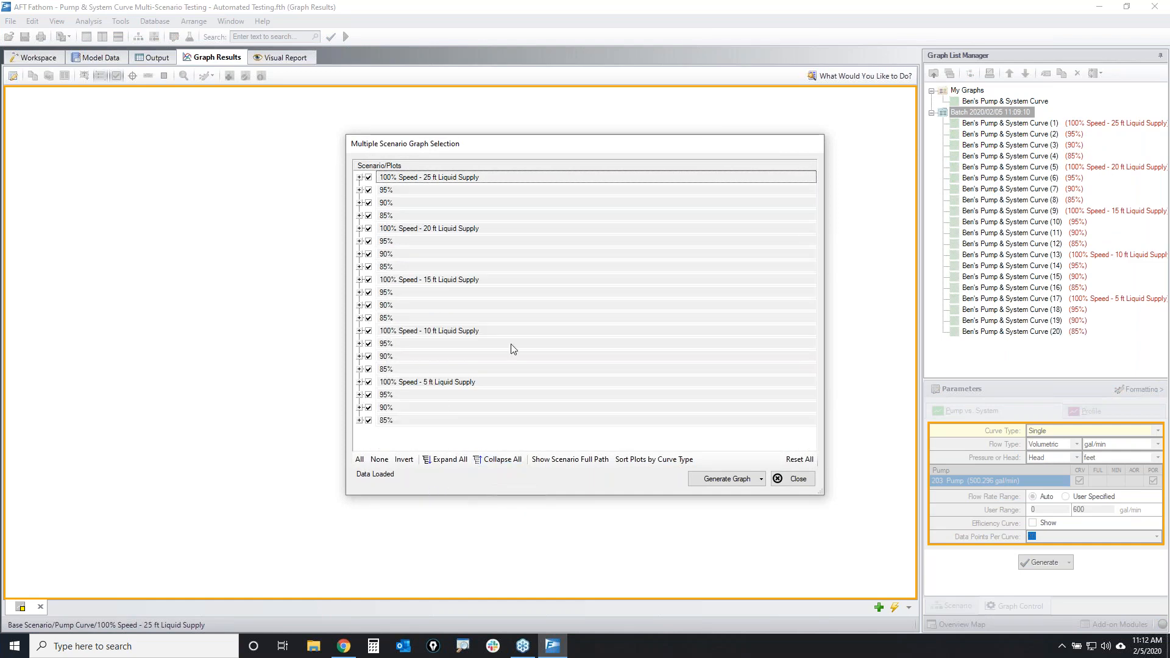
left_click(739, 485)
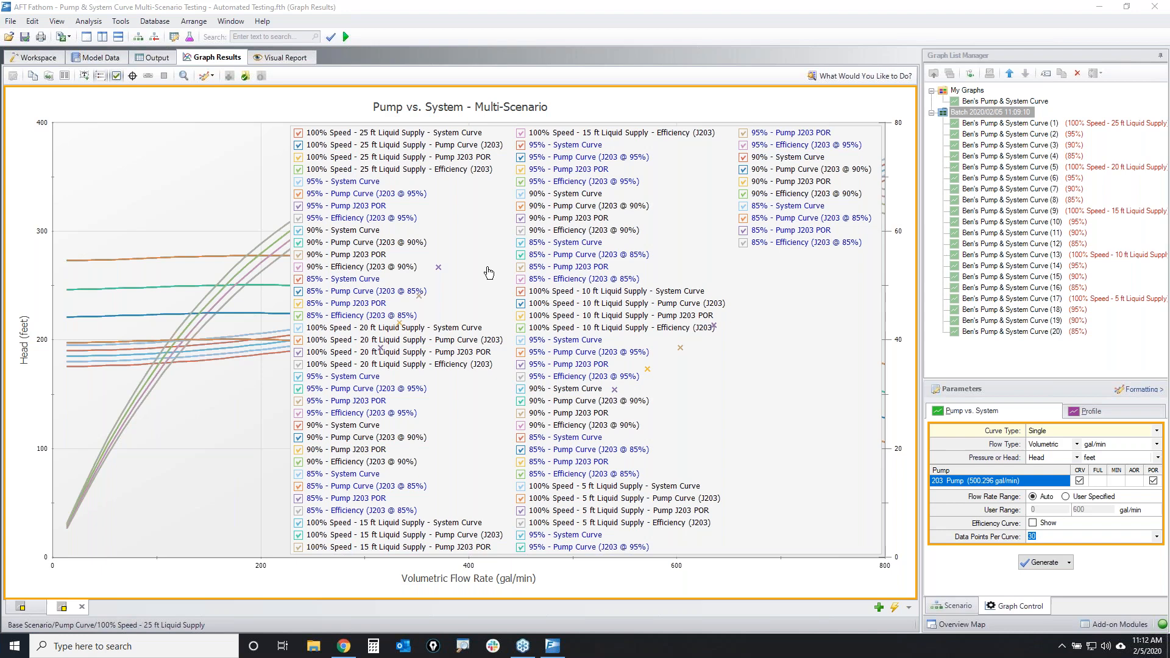
right_click(215, 418)
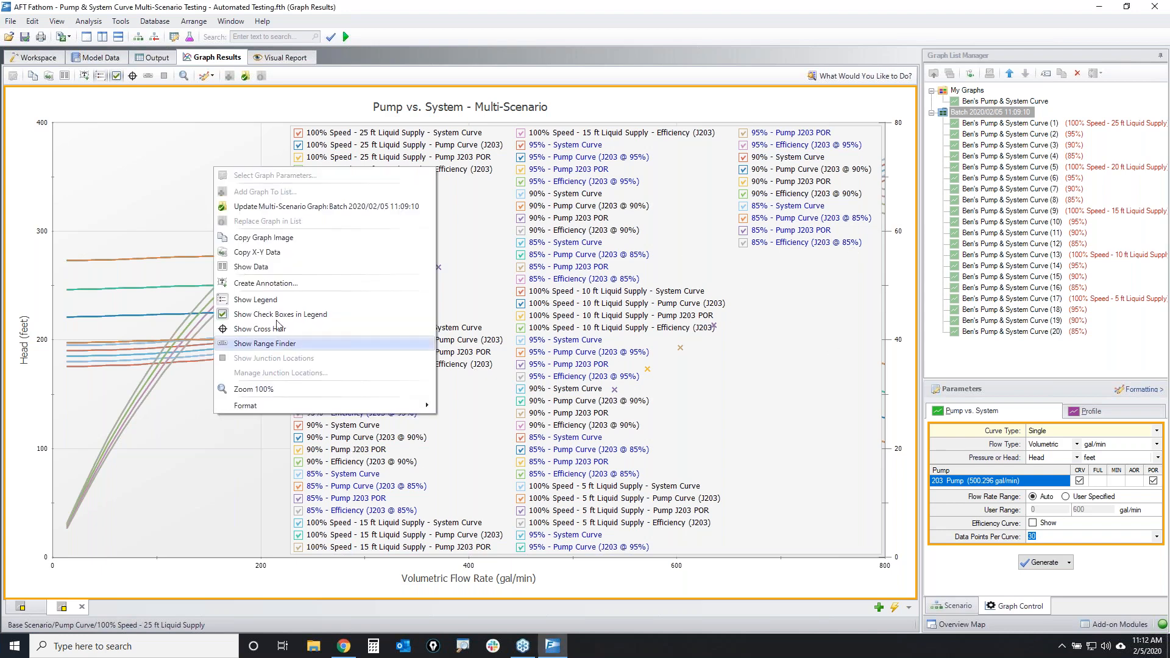
left_click(241, 295)
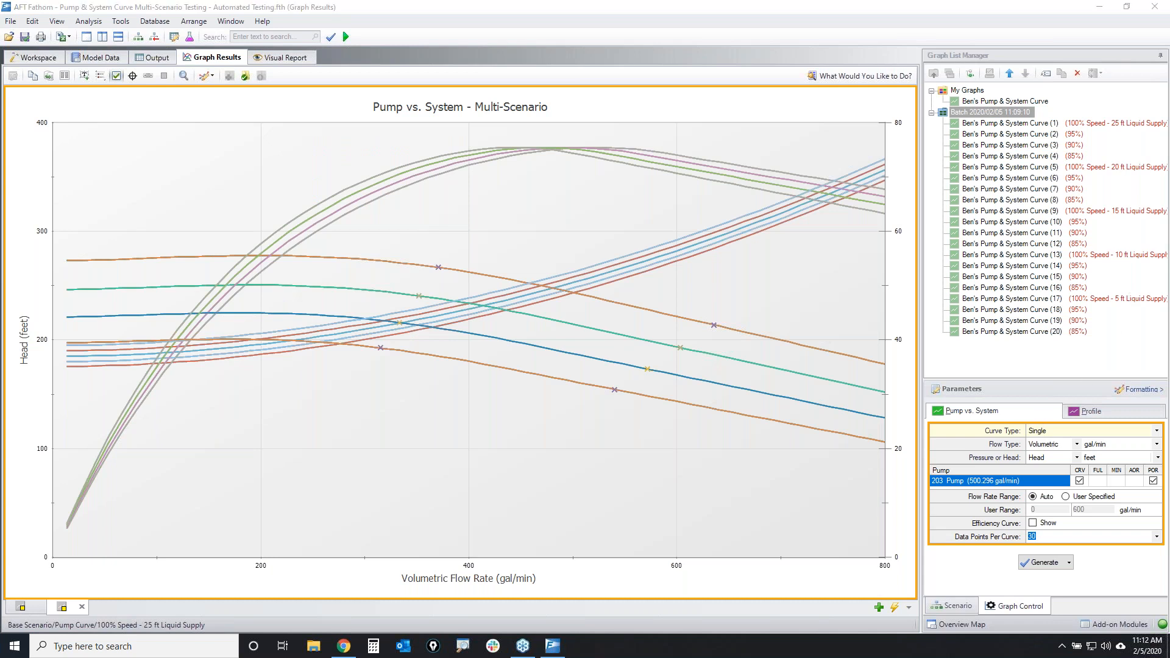
Mark the four pump curves and circle their preferred operating region limits with the screen pen, and erase the marks
left_click_drag(761, 335, 872, 312)
left_click_drag(729, 358, 814, 351)
left_click_drag(710, 380, 790, 376)
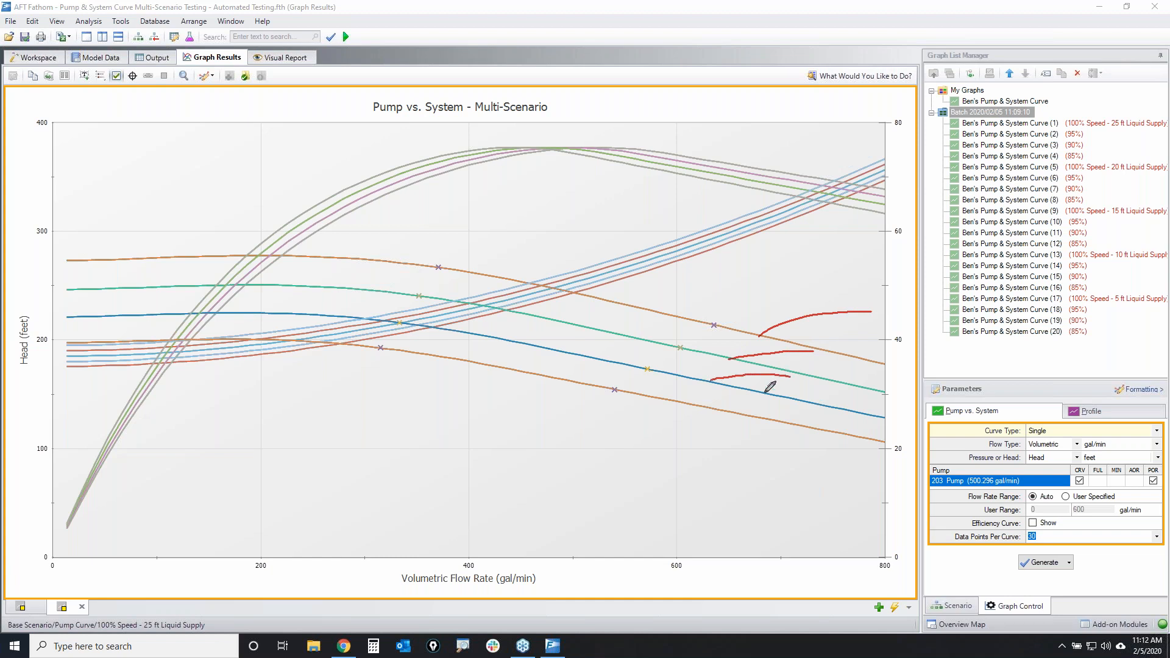
left_click_drag(703, 410, 796, 405)
mouse_move(442, 252)
left_mouse_down()
mouse_move(351, 365)
mouse_move(453, 253)
left_mouse_up()
mouse_move(726, 316)
left_mouse_down()
mouse_move(661, 338)
mouse_move(607, 407)
mouse_move(725, 328)
left_mouse_up()
left_click_drag(508, 210, 433, 251)
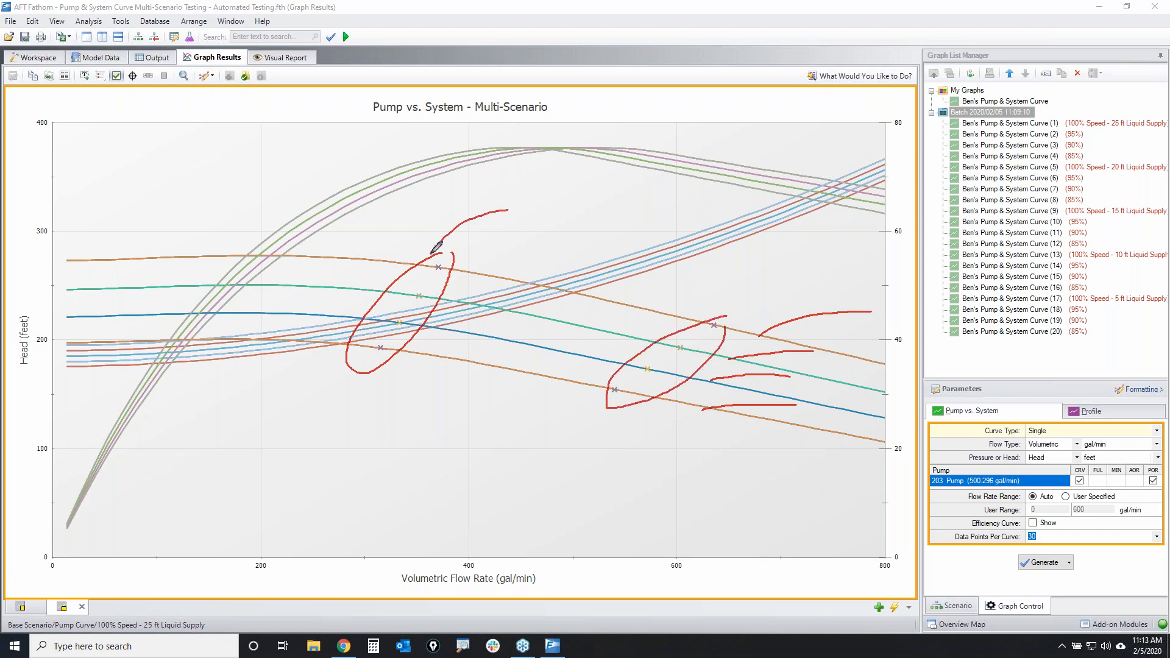
left_click_drag(733, 269, 725, 329)
key("e")
Circle the efficiency curves and the system curves on the multi-scenario graph with the screen pen, and exit the annotation mode
mouse_move(620, 139)
left_mouse_down()
mouse_move(589, 124)
mouse_move(525, 177)
mouse_move(600, 129)
left_mouse_up()
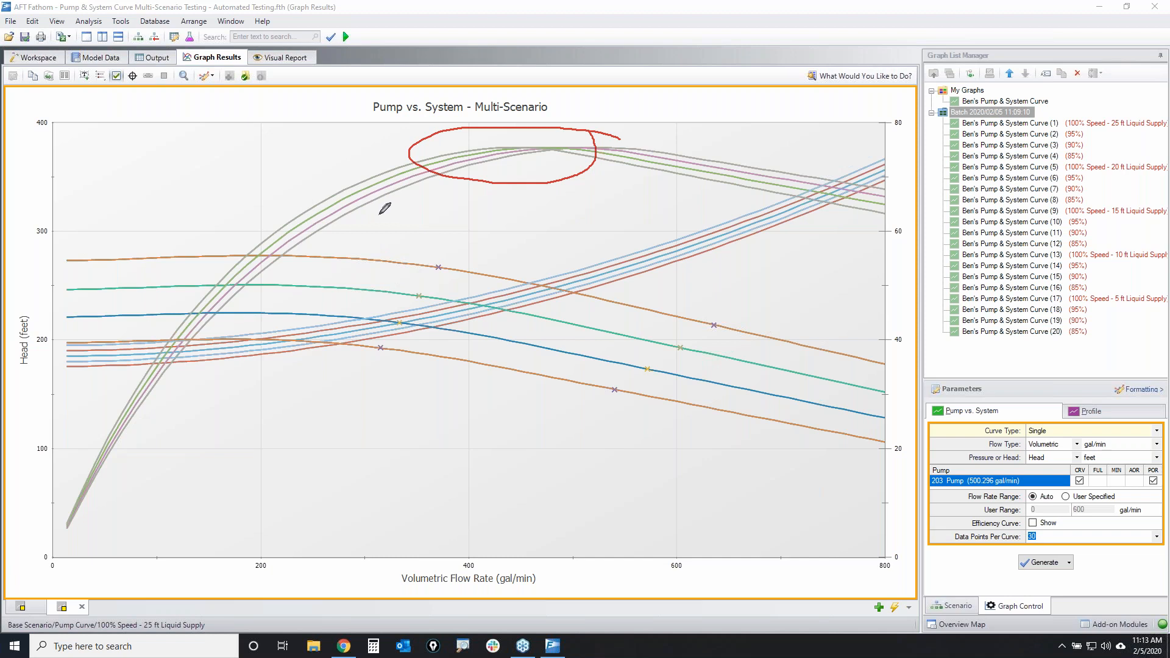
mouse_move(788, 246)
left_mouse_down()
mouse_move(766, 215)
mouse_move(649, 229)
mouse_move(737, 271)
mouse_move(769, 214)
left_mouse_up()
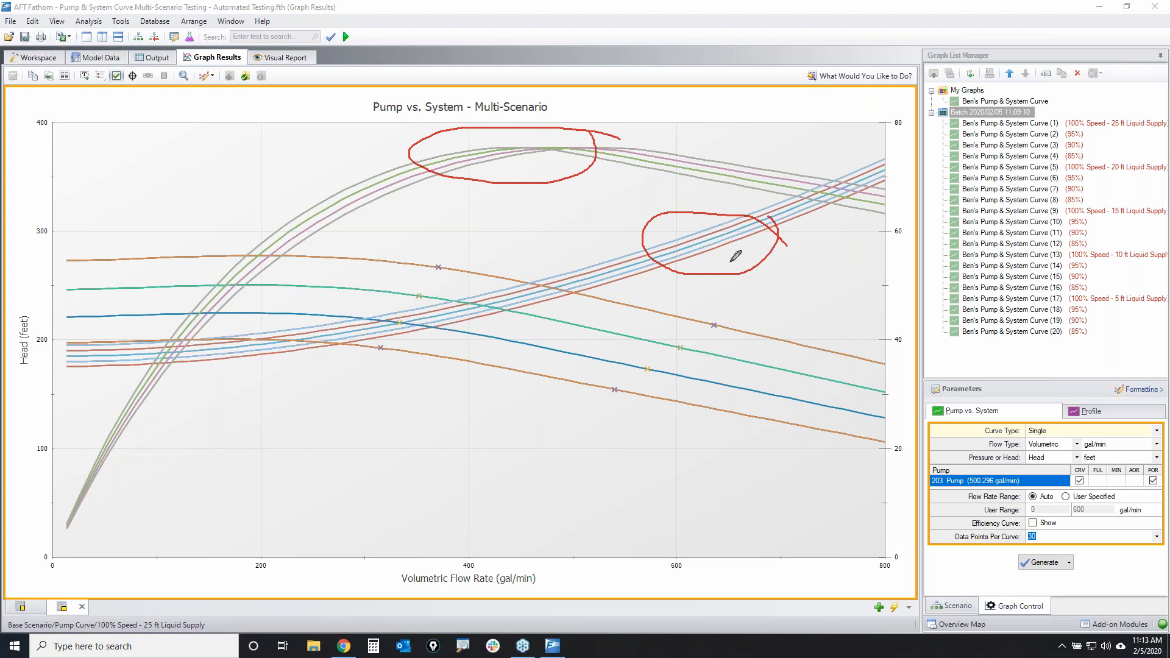
mouse_move(644, 293)
left_mouse_down()
mouse_move(628, 278)
mouse_move(642, 276)
left_mouse_up()
mouse_move(617, 225)
left_mouse_down()
mouse_move(603, 263)
mouse_move(617, 250)
left_mouse_up()
key("Escape")
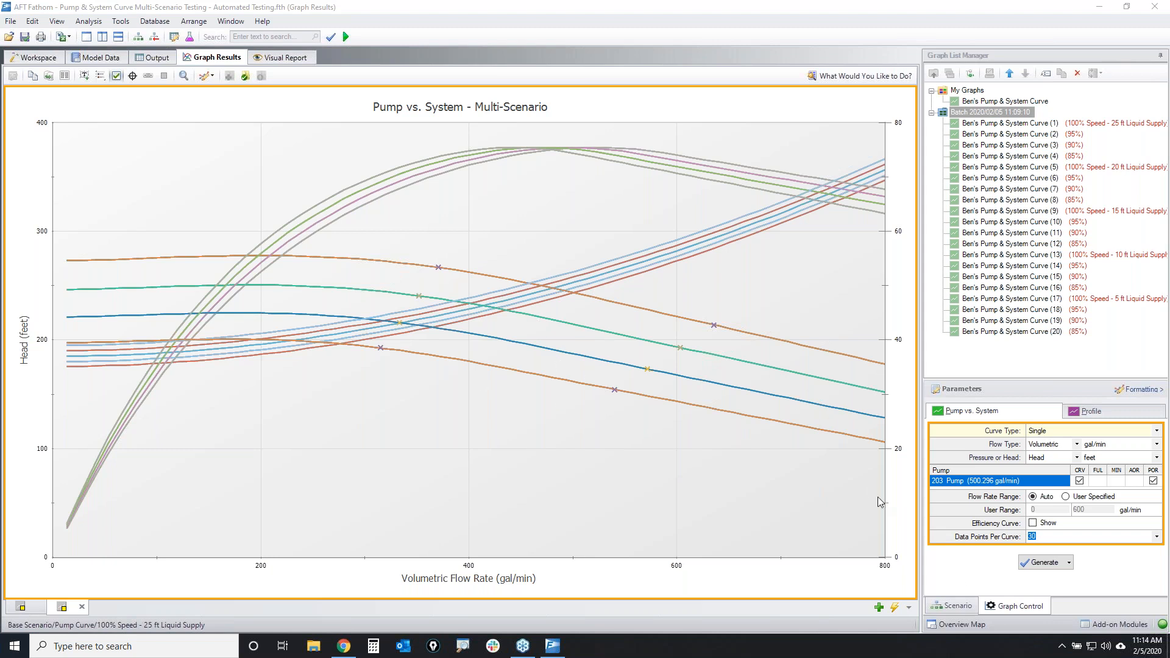
Check the speed and liquid supply scenarios in the scenario tree and return to the graph list
left_click(956, 610)
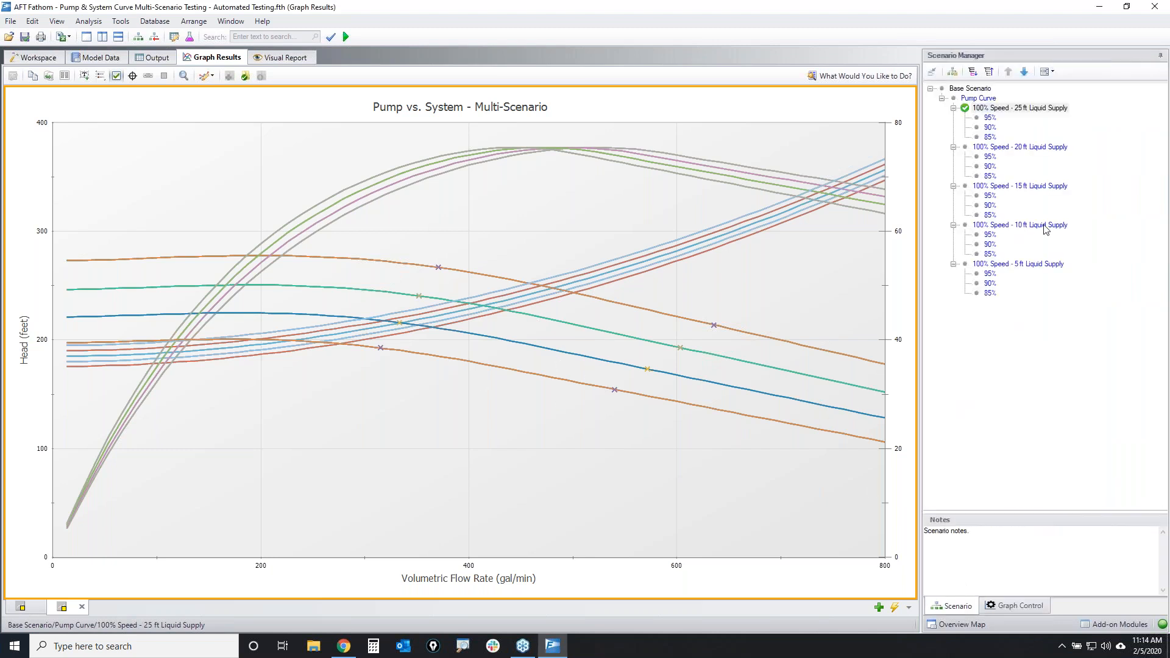
left_click(1015, 605)
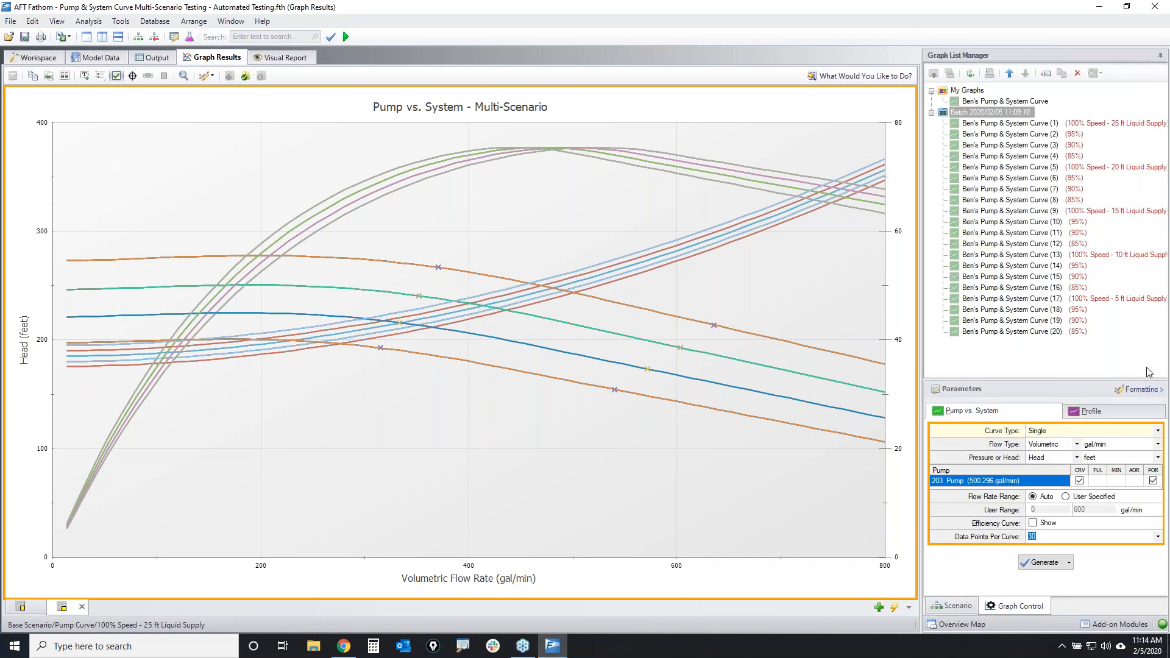